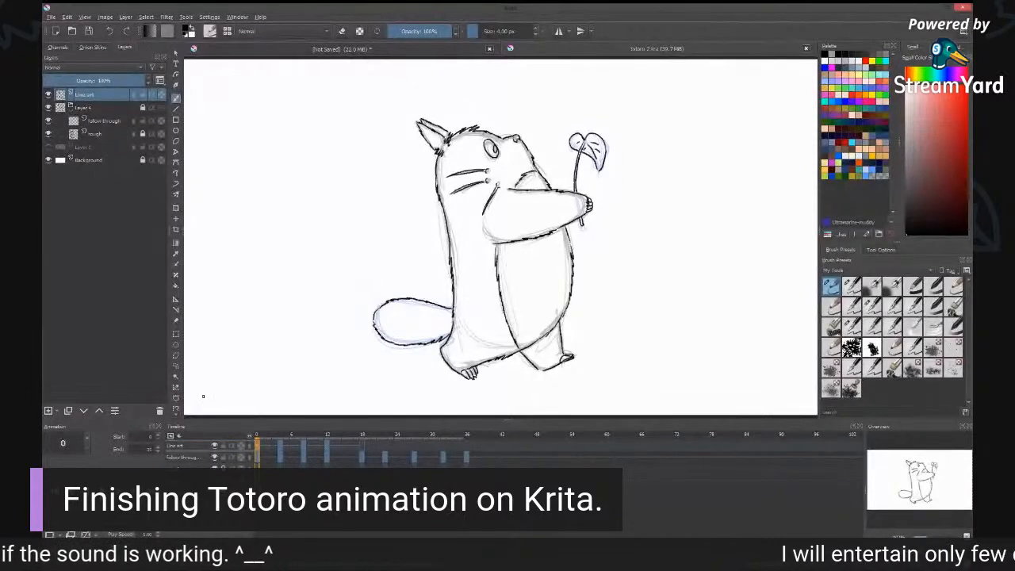
Step: Play back the walking Totoro animation and stop the playback
{"action": "key", "text": "space"}
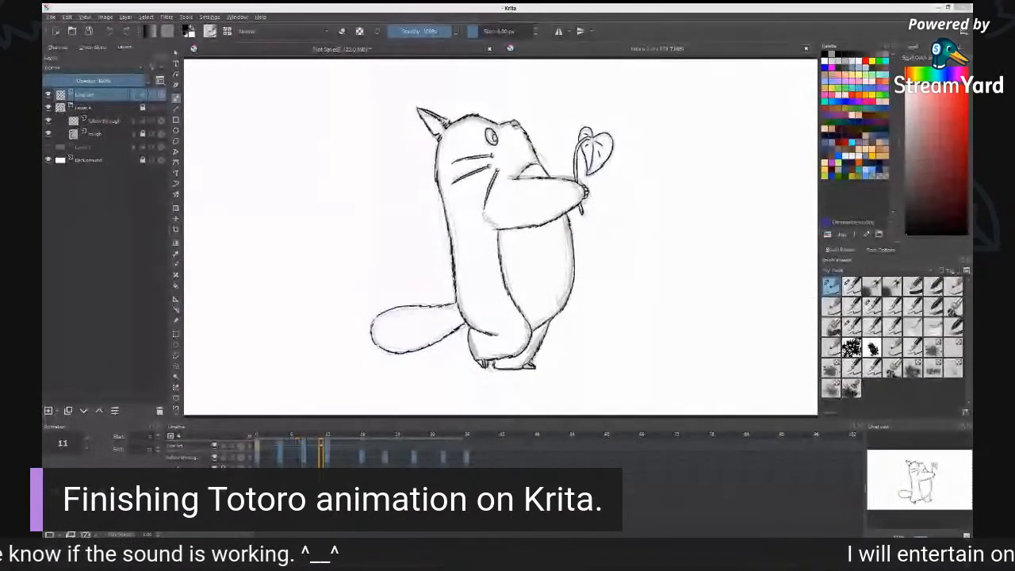
{"action": "left_click", "coordinate": [95, 525]}
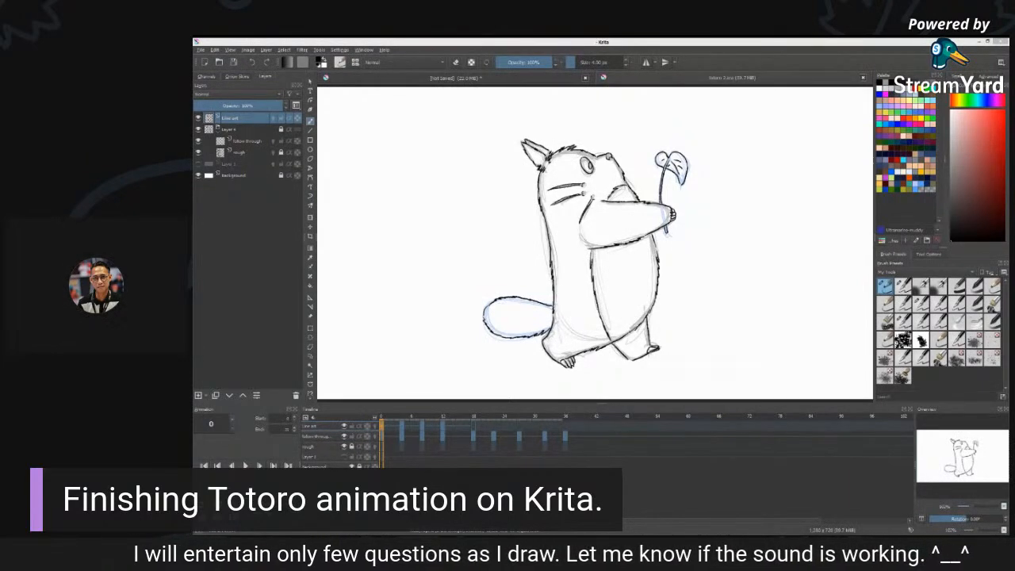
{"action": "left_click", "coordinate": [702, 69]}
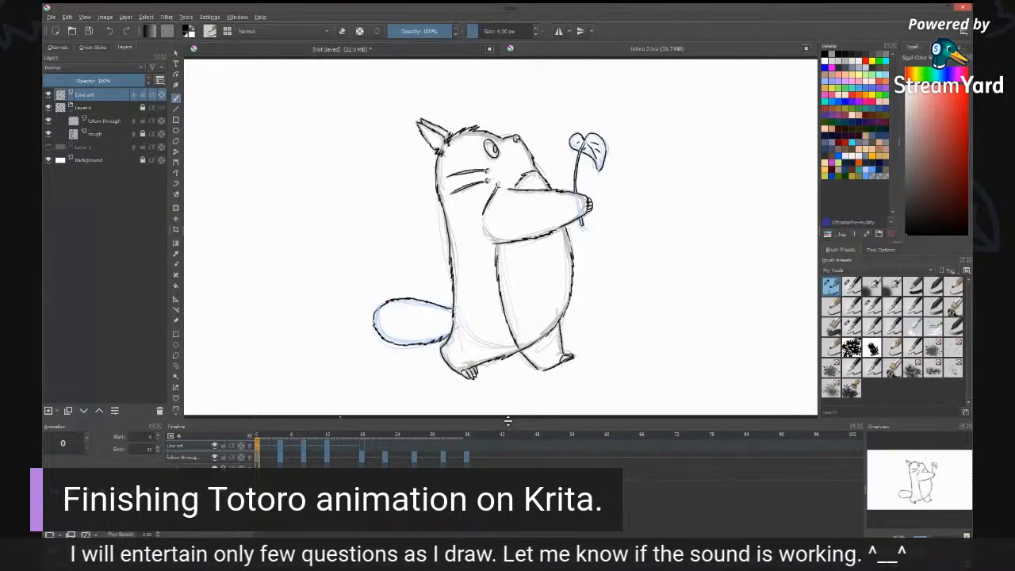
Step: Reduce the height of the timeline area to give the canvas more room
{"action": "left_click_drag", "start_coordinate": [507, 421], "coordinate": [507, 437]}
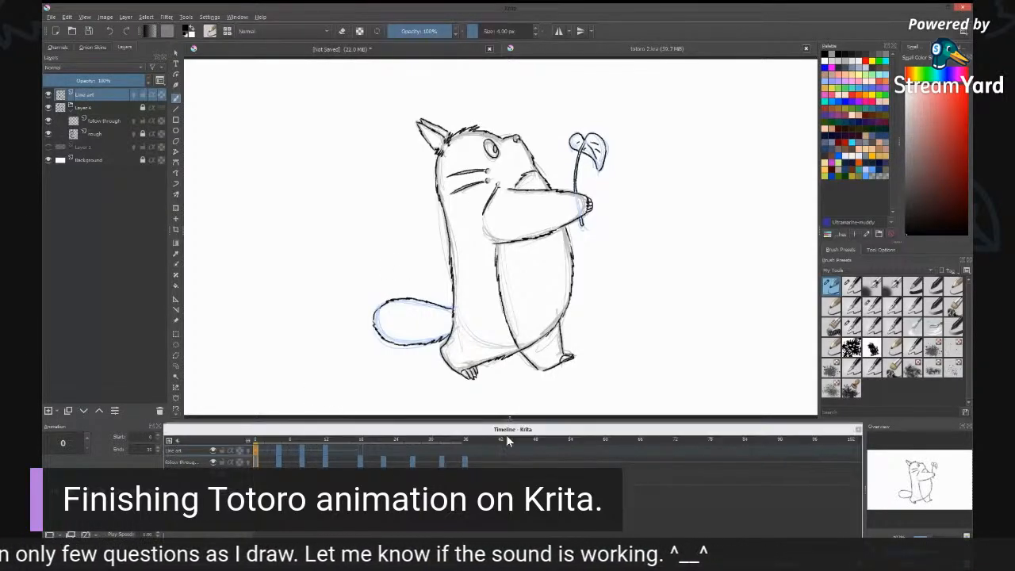
{"action": "left_click_drag", "start_coordinate": [507, 435], "coordinate": [516, 436]}
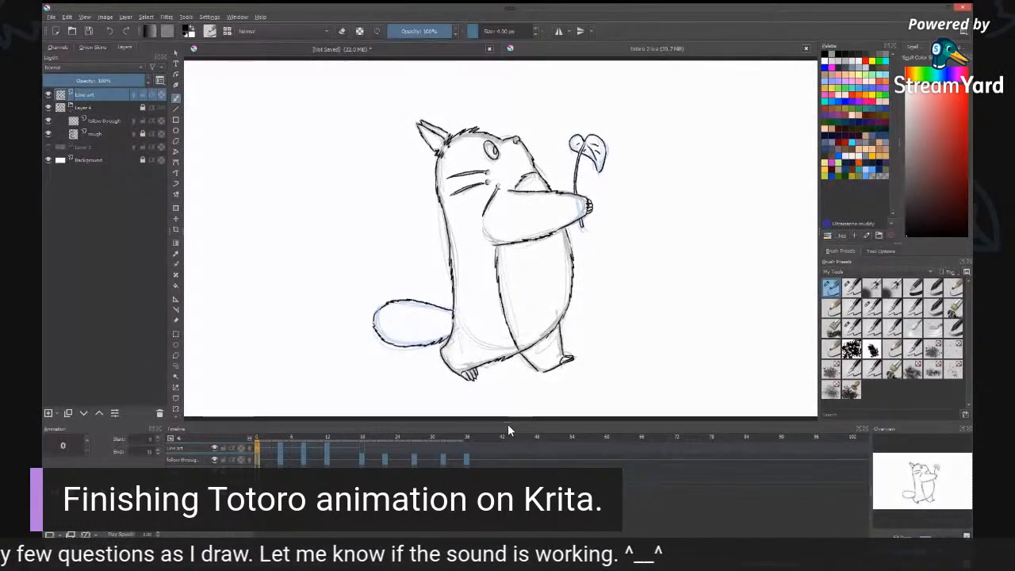
{"action": "left_click_drag", "start_coordinate": [508, 427], "coordinate": [507, 467]}
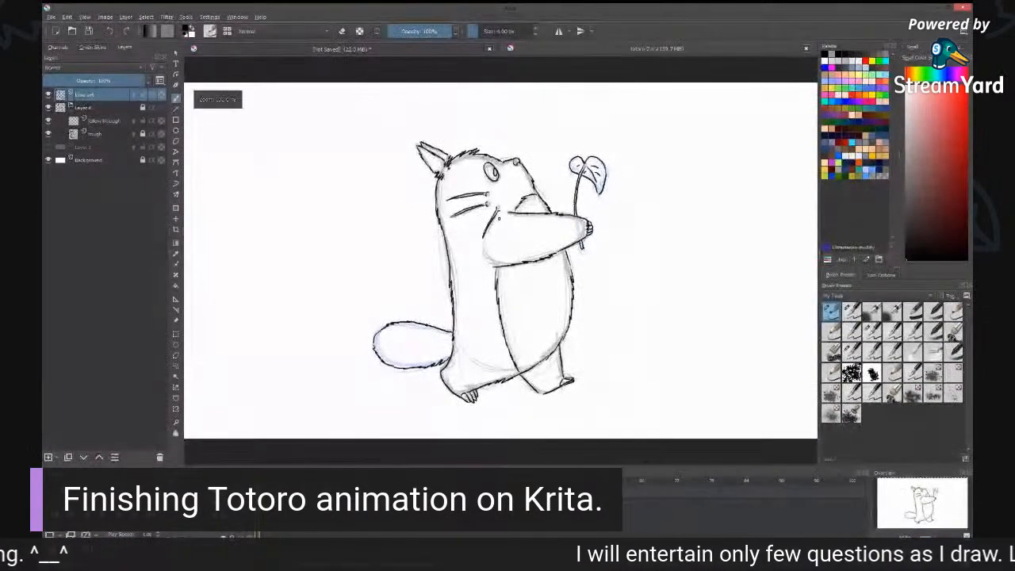
Step: Flip through the inked line-art frames to review the walk poses
{"action": "key", "text": "1"}
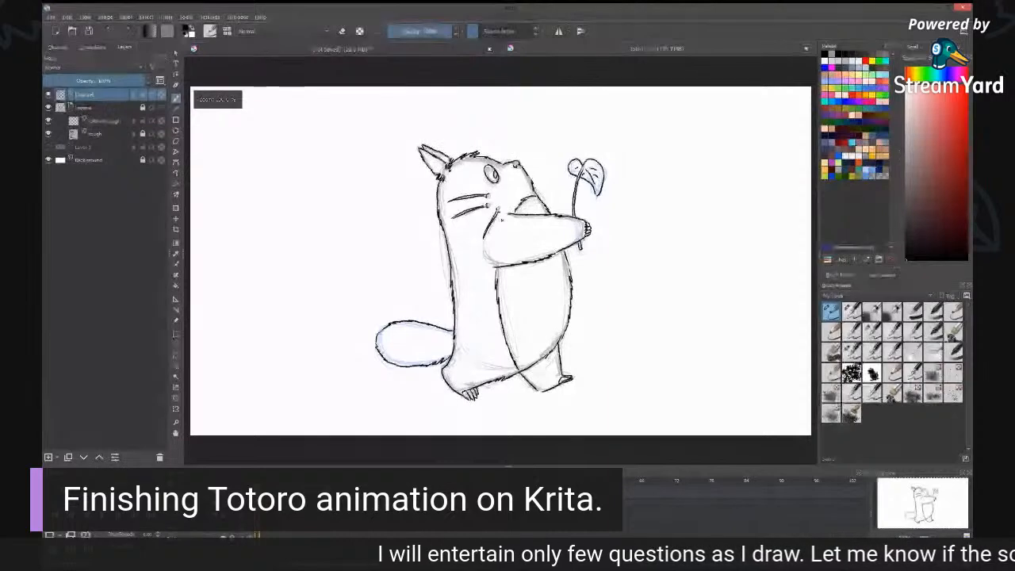
{"action": "key", "text": "Right"}
{"action": "key", "text": "Right"}
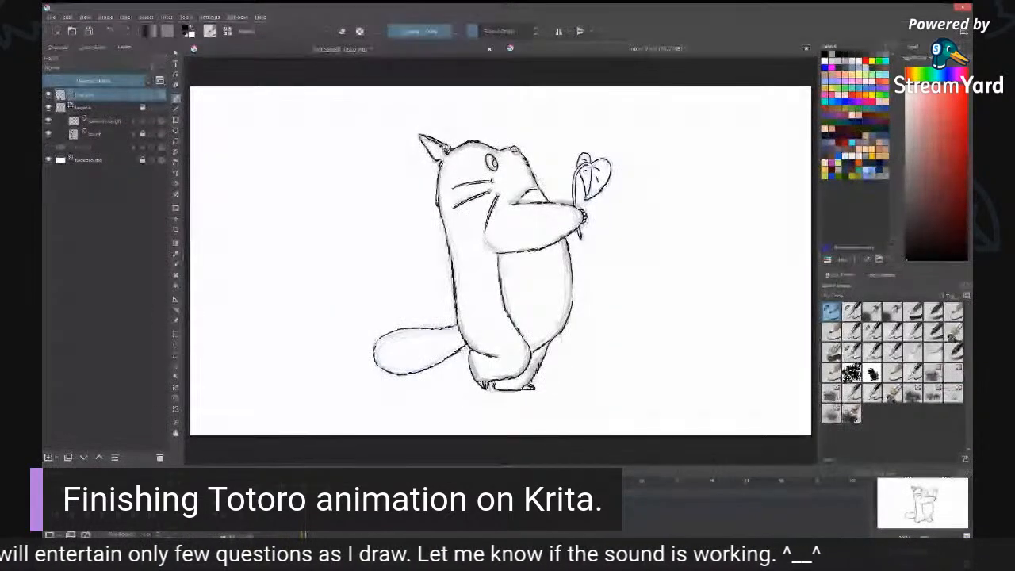
{"action": "key", "text": "Right"}
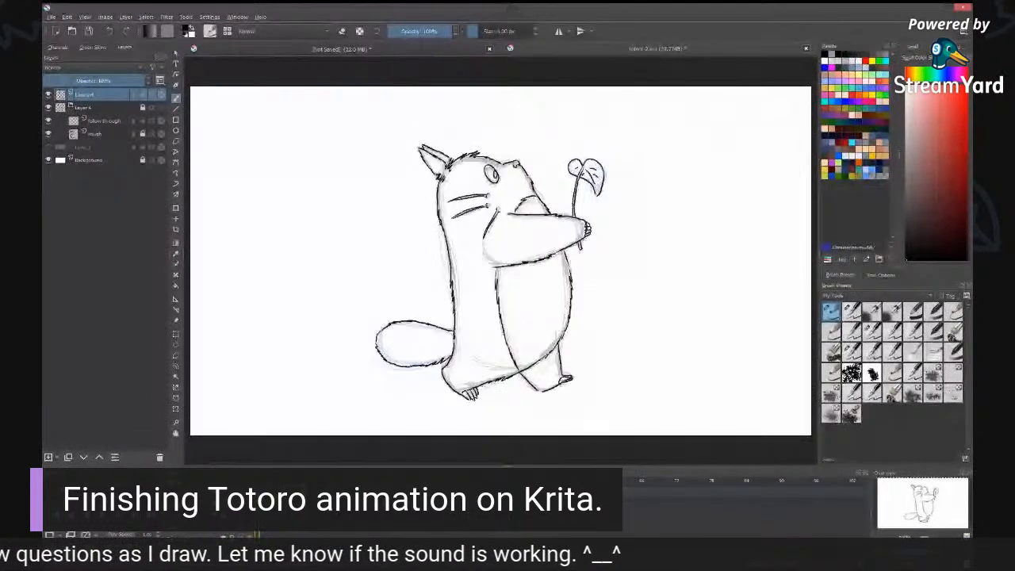
{"action": "key", "text": "Right"}
{"action": "key", "text": "Right"}
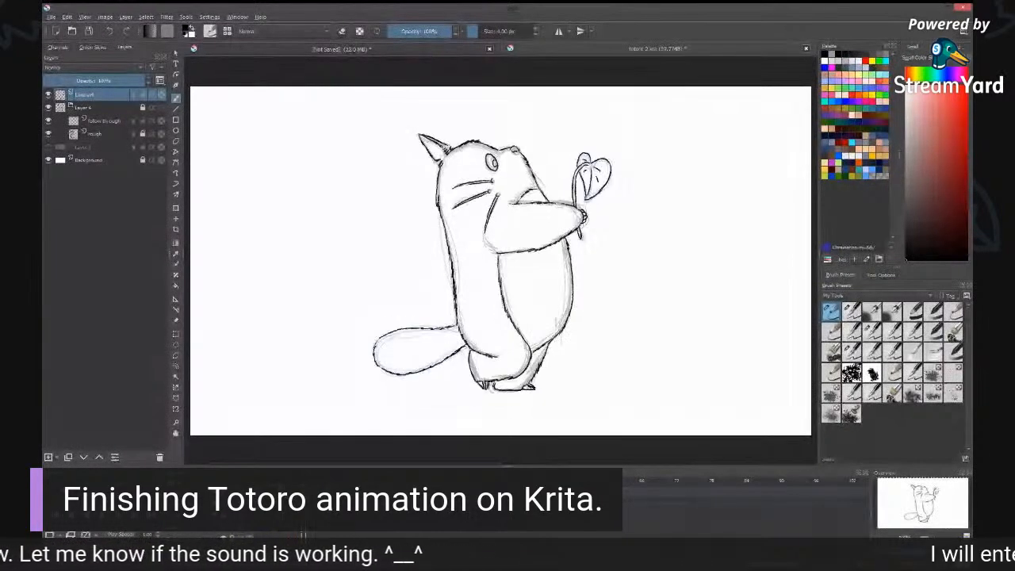
{"action": "key", "text": "Right"}
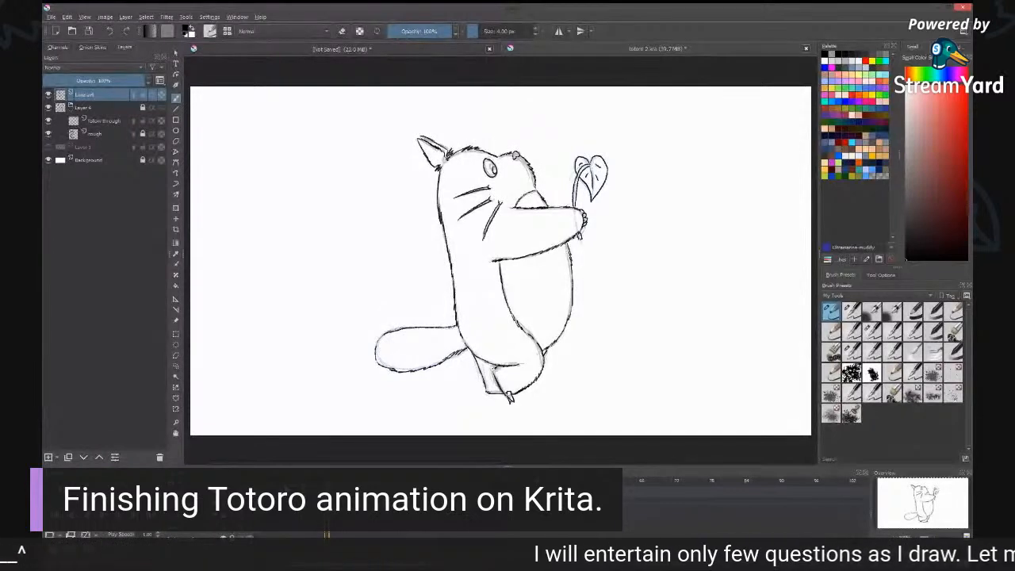
{"action": "key", "text": "Right"}
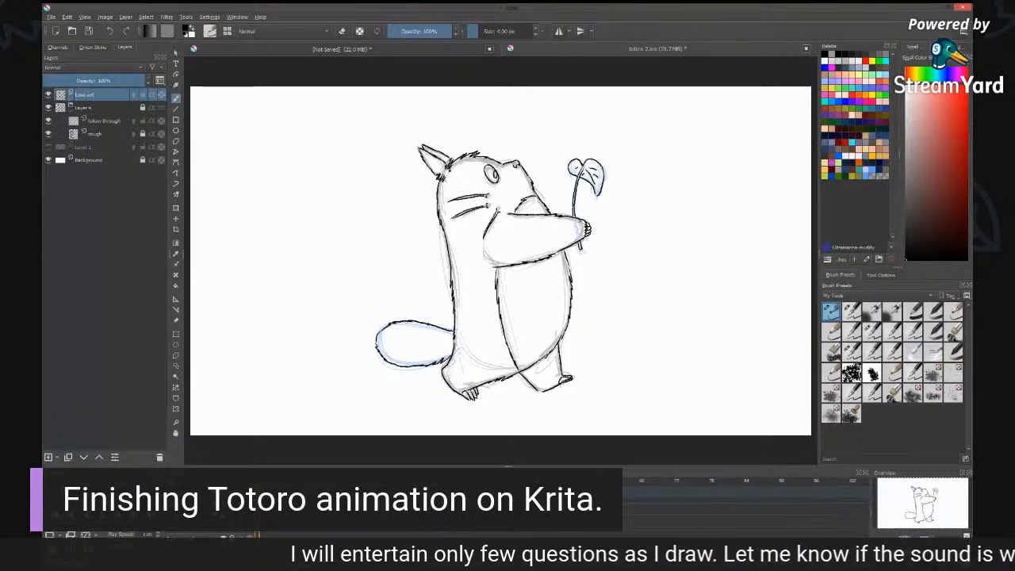
Step: Draw small chest markings above and below the arm on the first three line-art drawings
{"action": "key", "text": "plus"}
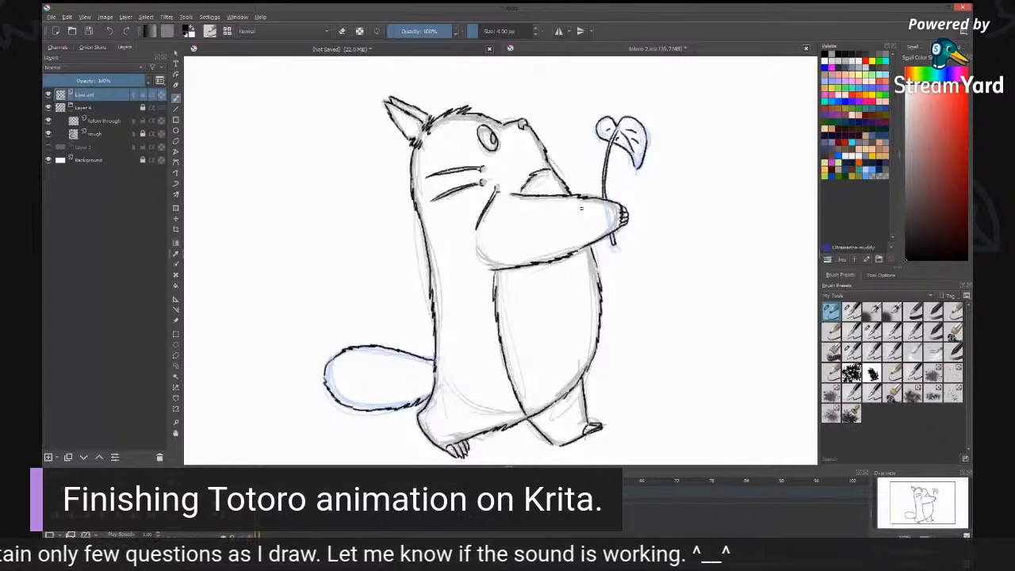
{"action": "key", "text": "plus"}
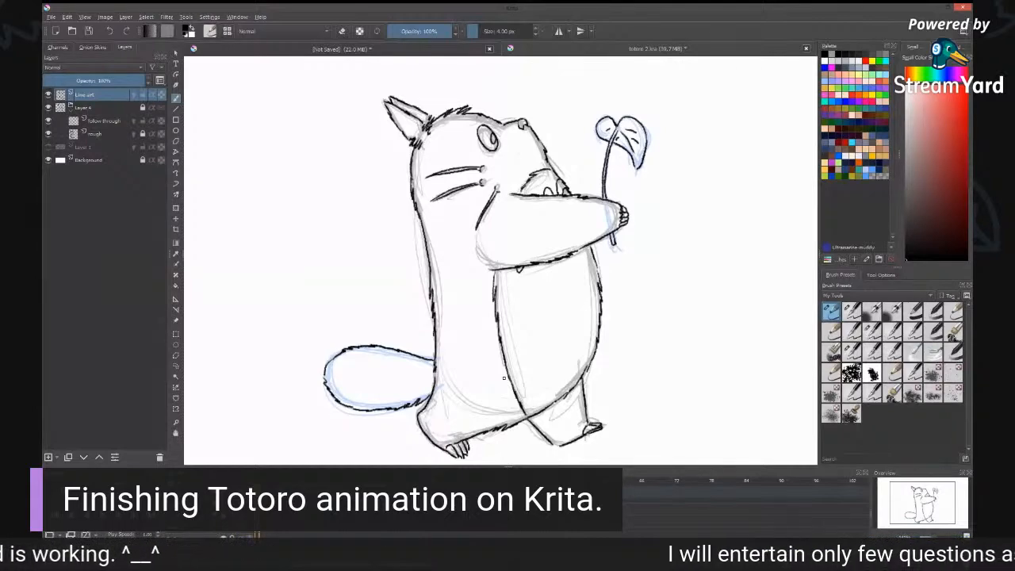
{"action": "key", "text": "Right"}
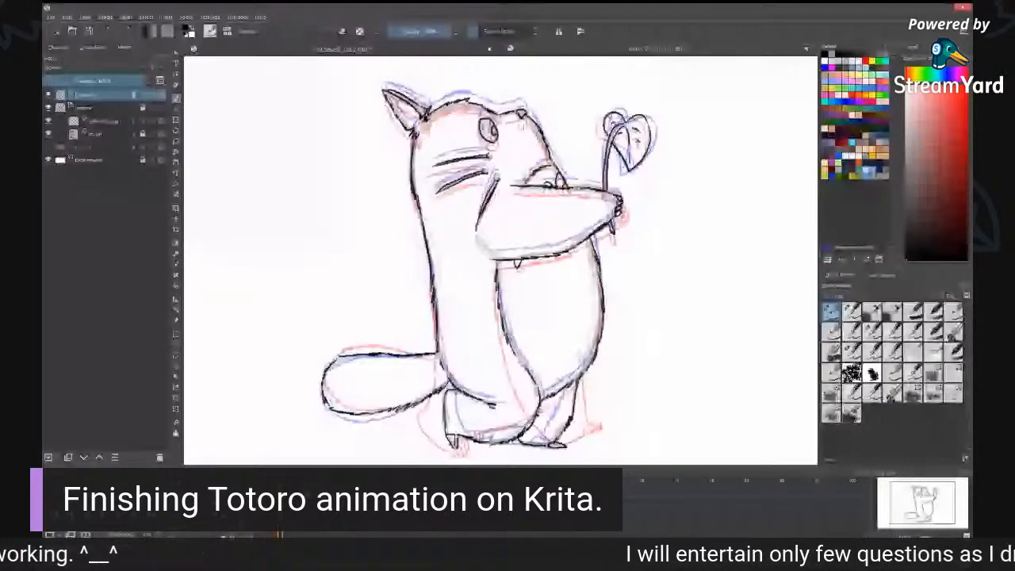
{"action": "key", "text": "Right"}
{"action": "key", "text": "Right"}
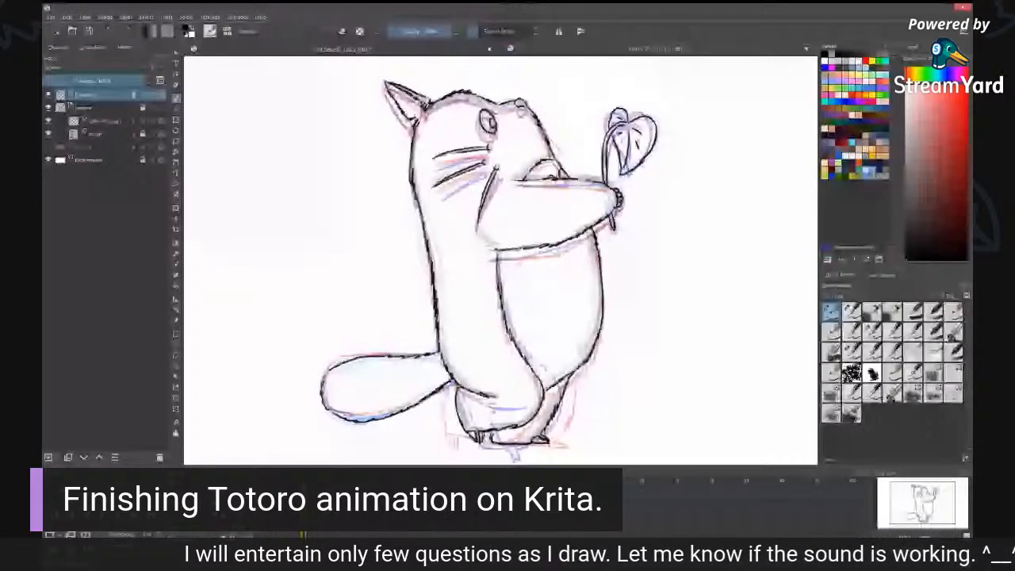
Step: Draw the same small chest markings around the arm on the fourth line-art drawing, following the onion skin
{"action": "key", "text": "Right"}
{"action": "key", "text": "Right"}
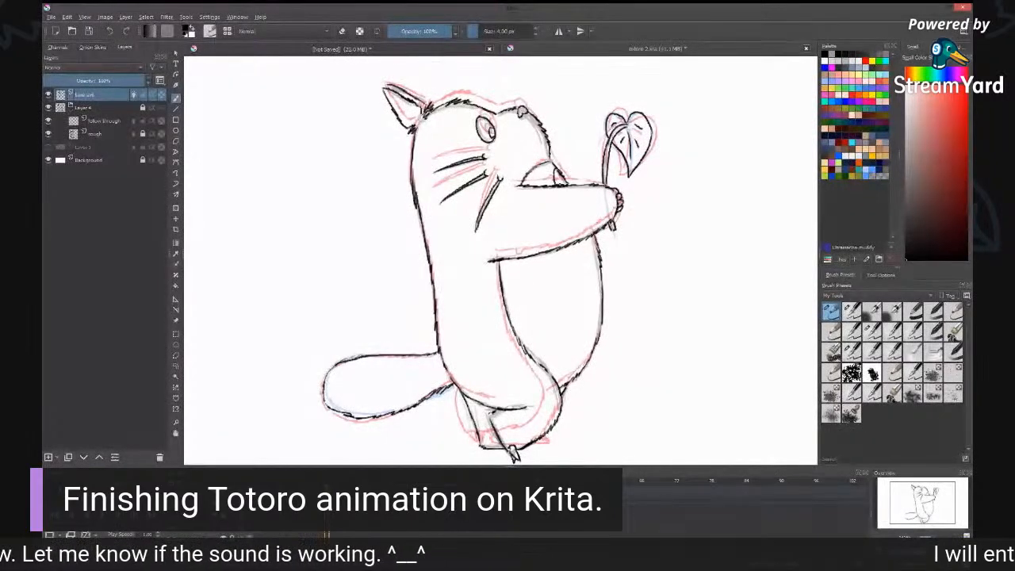
{"action": "left_click_drag", "start_coordinate": [559, 174], "coordinate": [567, 185]}
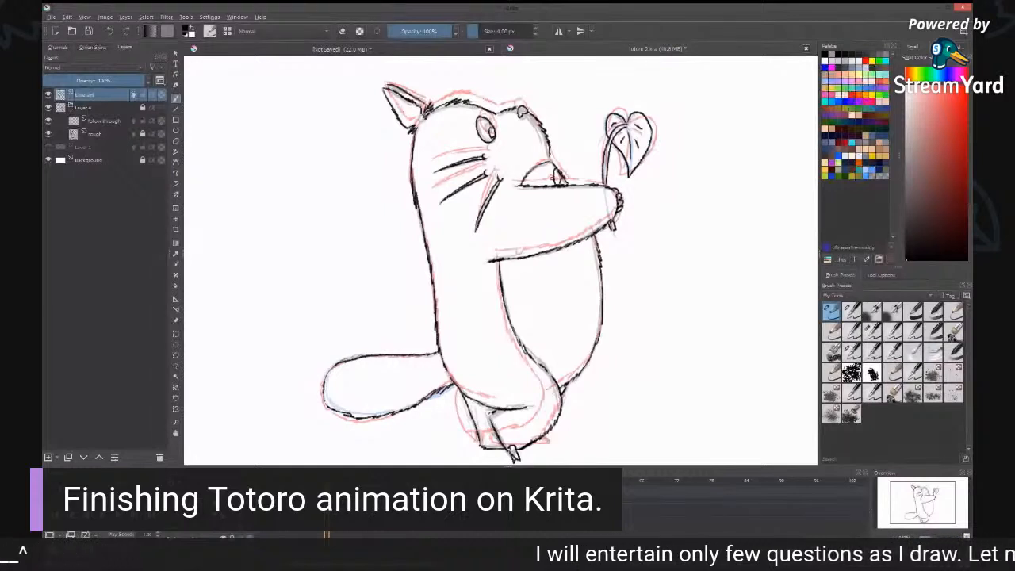
{"action": "left_click_drag", "start_coordinate": [545, 186], "coordinate": [541, 186]}
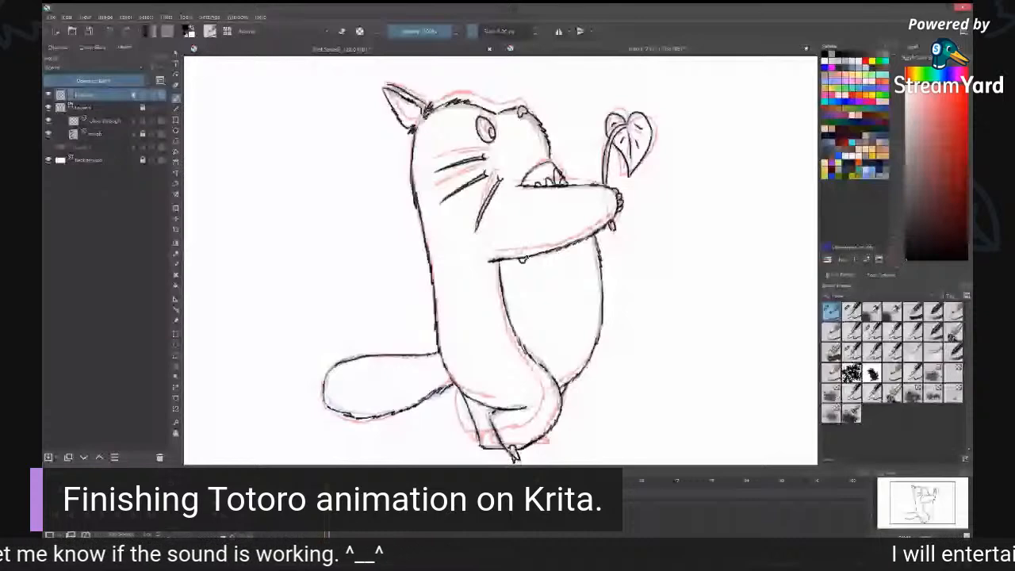
Step: Flip back and forth between neighbouring frames to compare the chest markings with the uninked rough
{"action": "key", "text": "Right"}
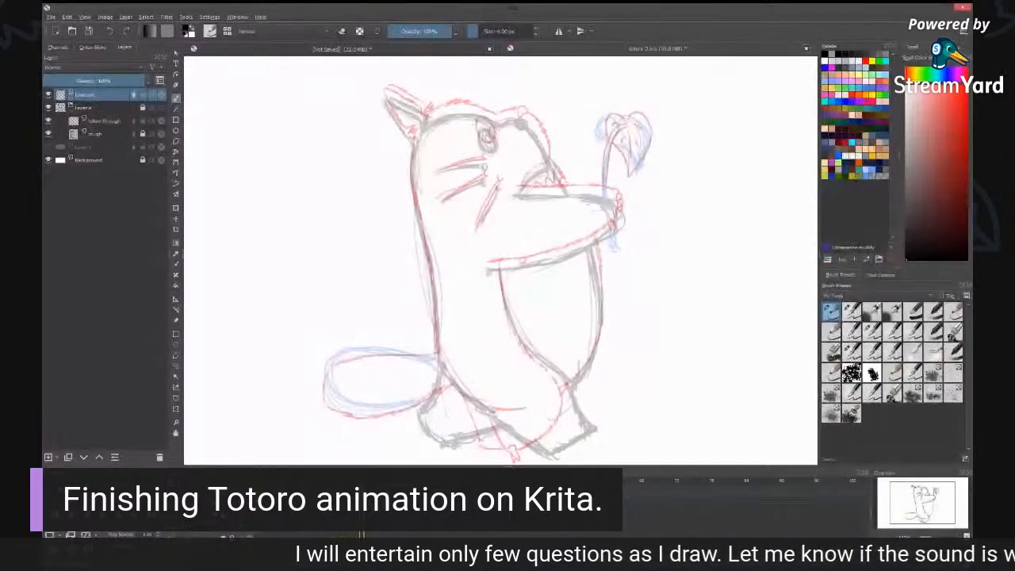
{"action": "key", "text": "Left"}
{"action": "key", "text": "Left"}
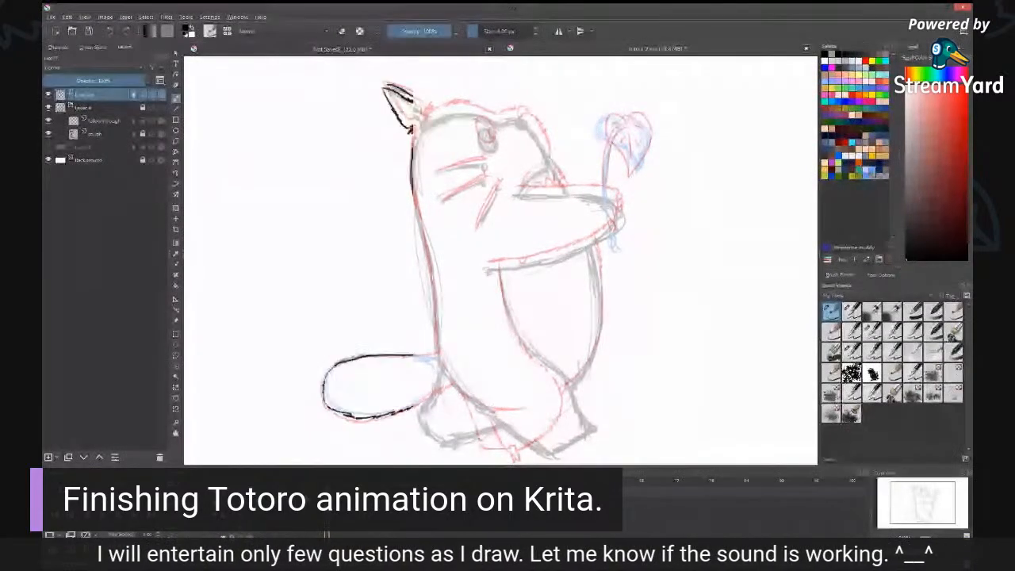
{"action": "key", "text": "Right"}
{"action": "key", "text": "Right"}
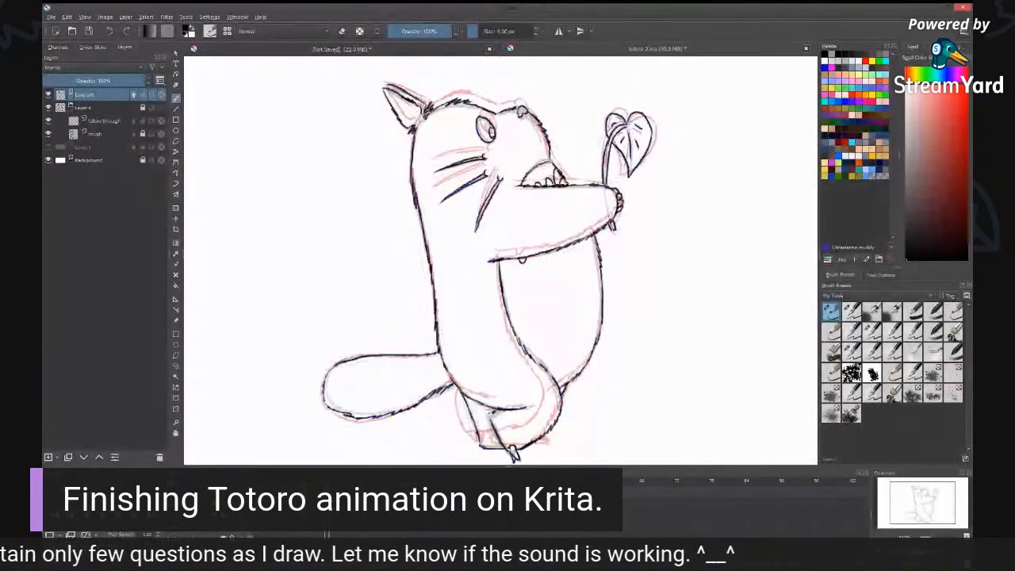
{"action": "key", "text": "Left"}
{"action": "key", "text": "Right"}
{"action": "key", "text": "Left"}
{"action": "key", "text": "Left"}
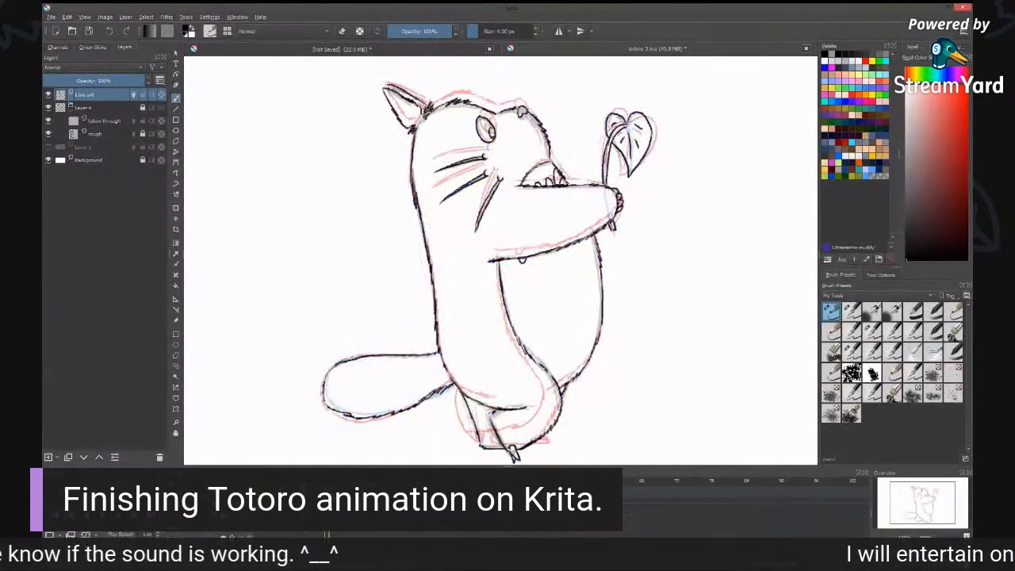
Step: Ink the ears in black over the rough sketch on the next uninked frame, with short fur strokes at their base
{"action": "key", "text": "Right"}
{"action": "key", "text": "Right"}
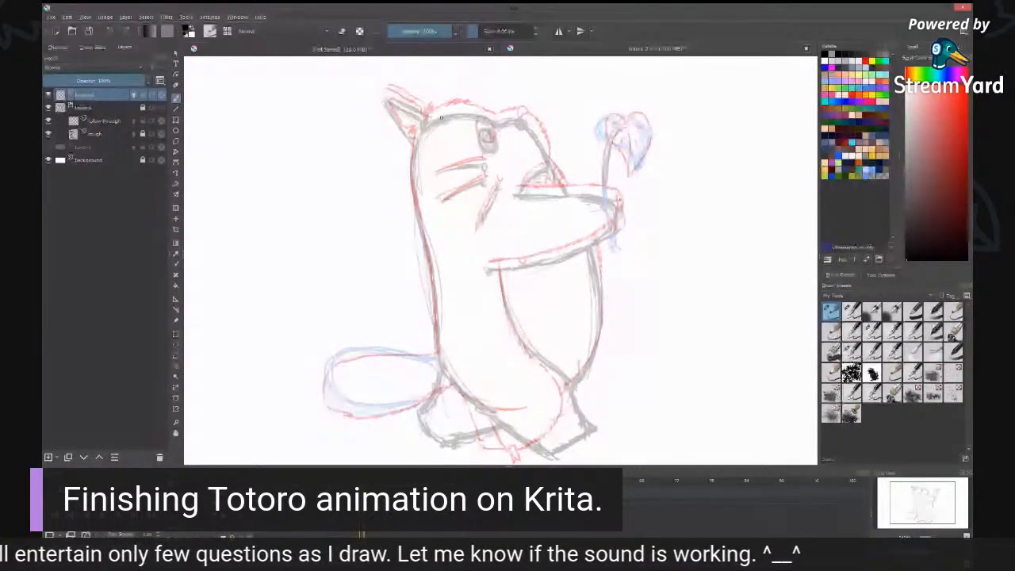
{"action": "left_click_drag", "start_coordinate": [383, 99], "coordinate": [414, 145]}
{"action": "left_click_drag", "start_coordinate": [382, 97], "coordinate": [423, 129]}
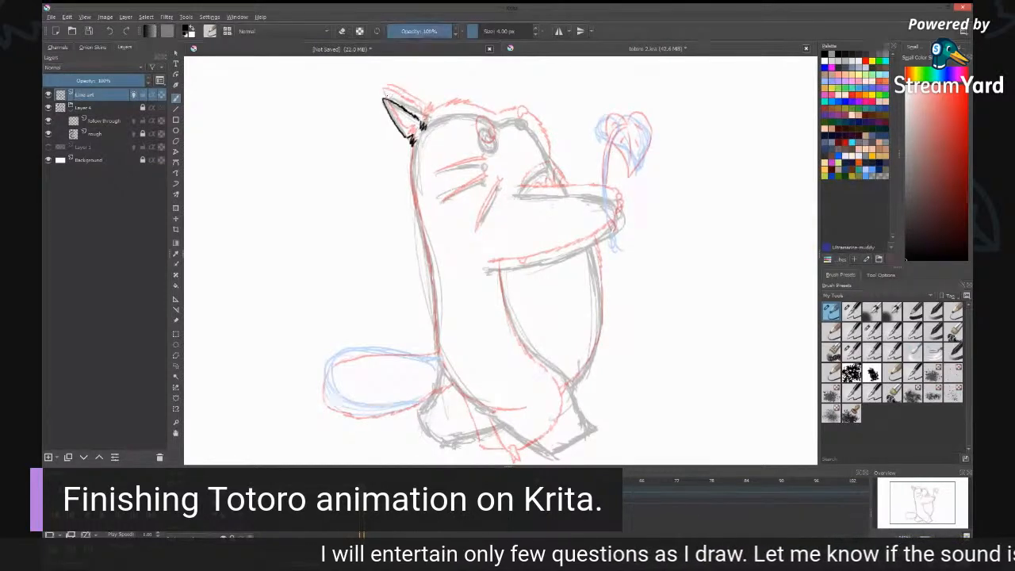
{"action": "left_click_drag", "start_coordinate": [388, 94], "coordinate": [427, 116]}
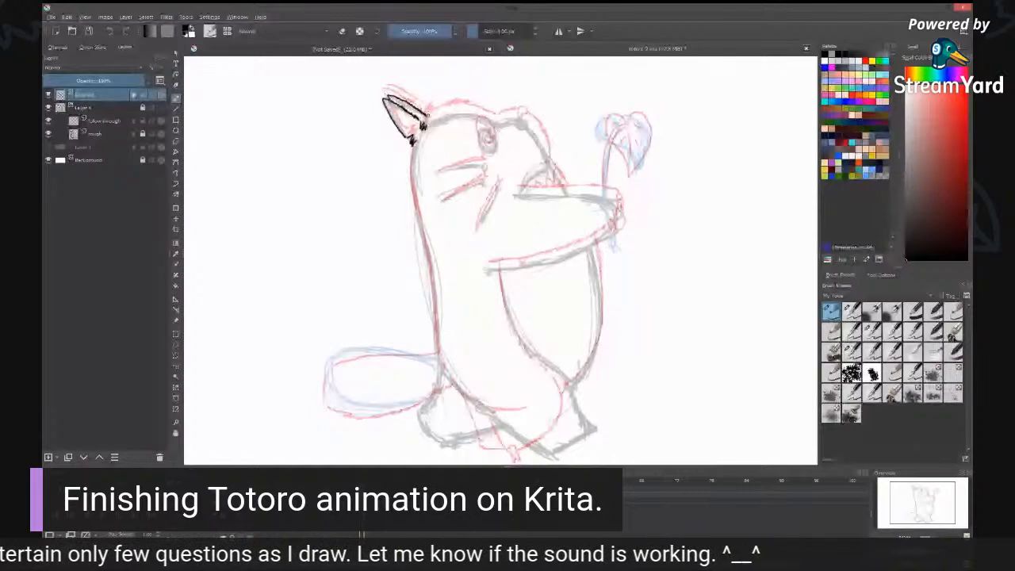
{"action": "left_click_drag", "start_coordinate": [421, 112], "coordinate": [432, 123]}
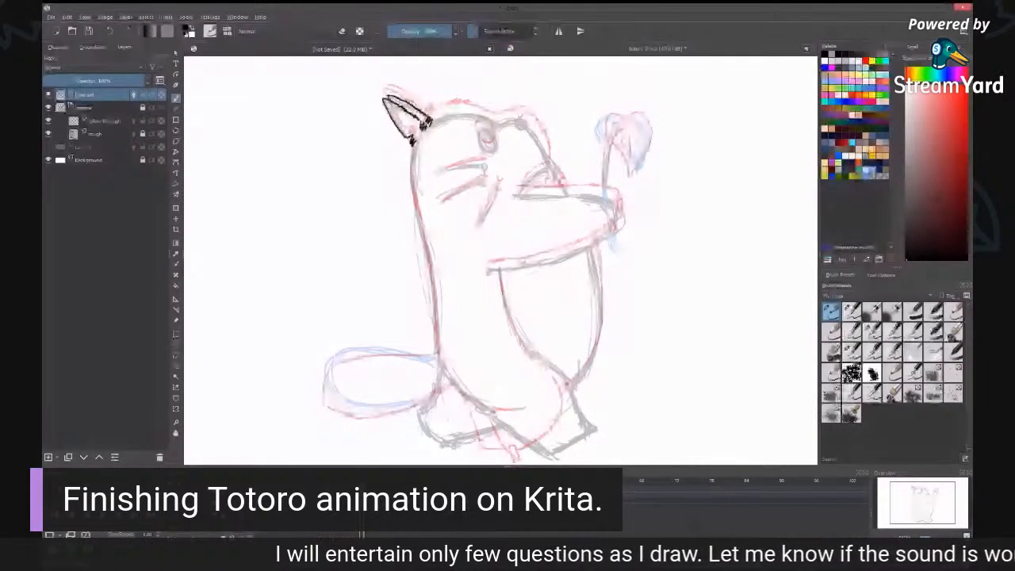
Step: Ink the body line from the ear down the back to the front foot, and outline the front leg, sole and claw
{"action": "mouse_move", "coordinate": [413, 140]}
{"action": "left_mouse_down"}
{"action": "mouse_move", "coordinate": [440, 358]}
{"action": "mouse_move", "coordinate": [487, 260]}
{"action": "mouse_move", "coordinate": [453, 264]}
{"action": "mouse_move", "coordinate": [448, 276]}
{"action": "mouse_move", "coordinate": [528, 337]}
{"action": "left_mouse_up"}
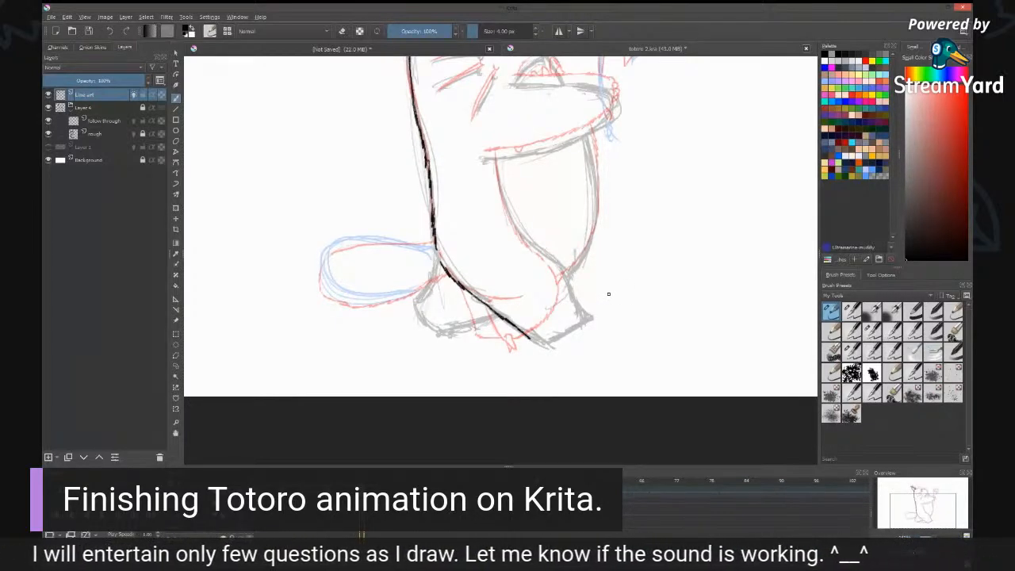
{"action": "left_click_drag", "start_coordinate": [565, 270], "coordinate": [577, 303]}
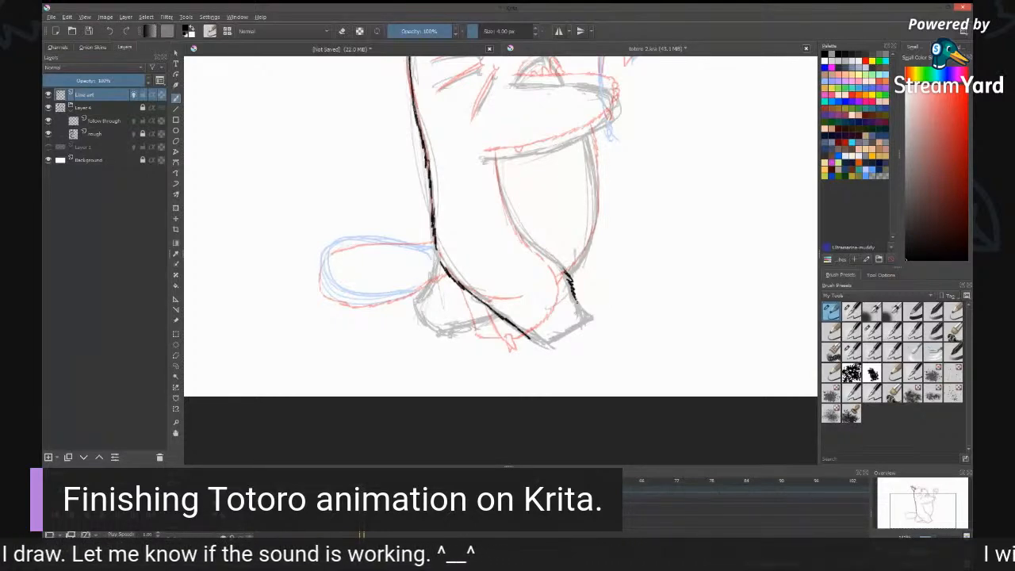
{"action": "left_click_drag", "start_coordinate": [529, 338], "coordinate": [546, 346]}
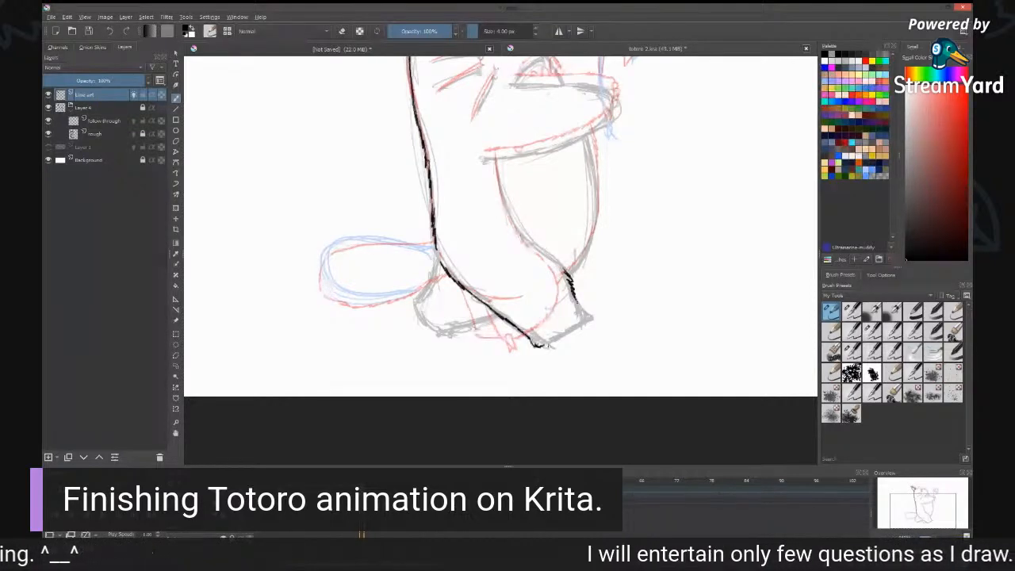
{"action": "mouse_move", "coordinate": [536, 346]}
{"action": "left_mouse_down"}
{"action": "mouse_move", "coordinate": [600, 313]}
{"action": "mouse_move", "coordinate": [587, 321]}
{"action": "left_mouse_up"}
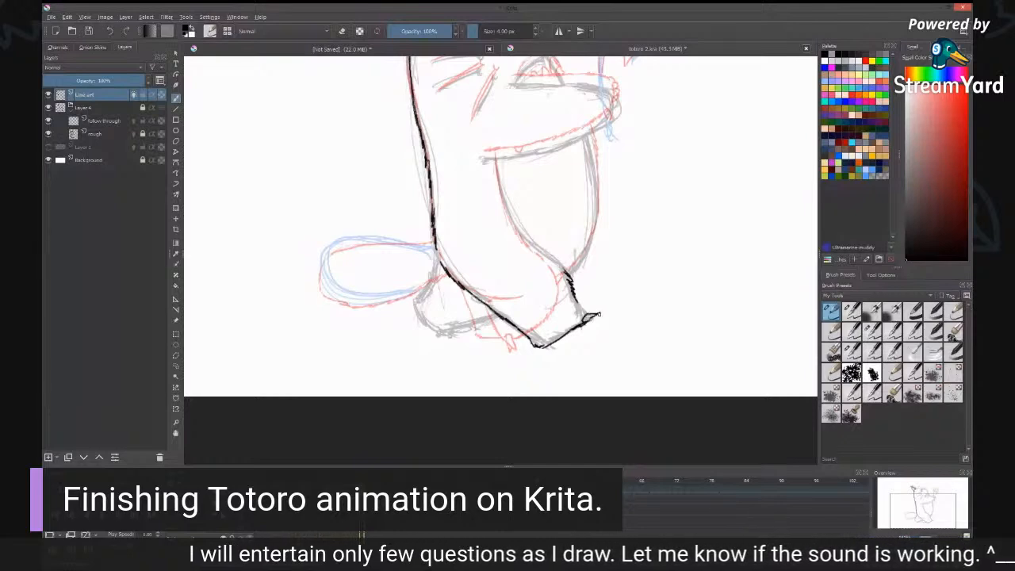
{"action": "key", "text": "ctrl+z"}
{"action": "mouse_move", "coordinate": [600, 314]}
{"action": "left_mouse_down"}
{"action": "mouse_move", "coordinate": [586, 321]}
{"action": "mouse_move", "coordinate": [585, 310]}
{"action": "left_mouse_up"}
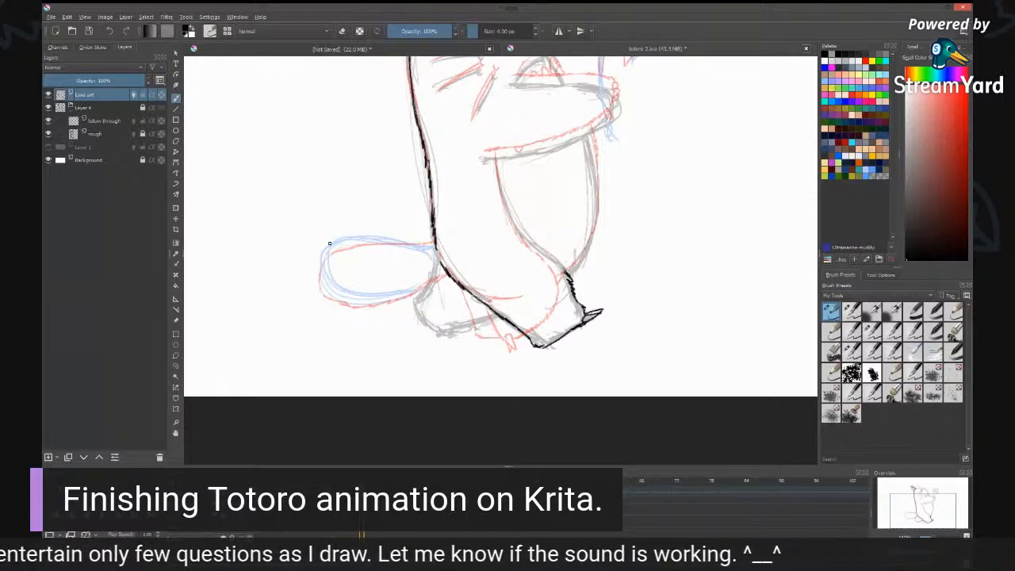
Step: Ink the rounded tail outline from its tip back to the body along its lower and upper edges
{"action": "left_click_drag", "start_coordinate": [329, 244], "coordinate": [341, 295]}
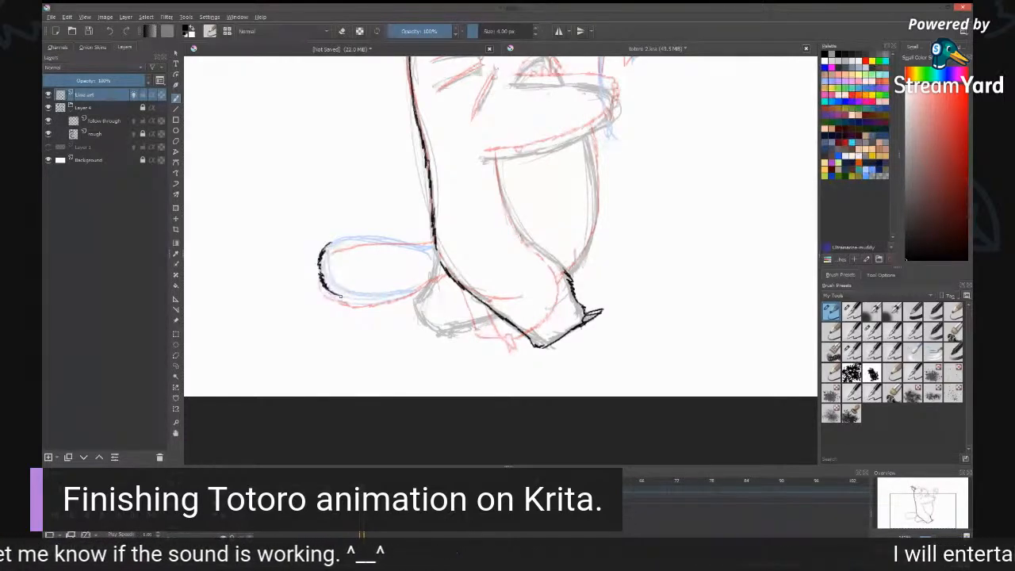
{"action": "left_click_drag", "start_coordinate": [341, 297], "coordinate": [429, 290]}
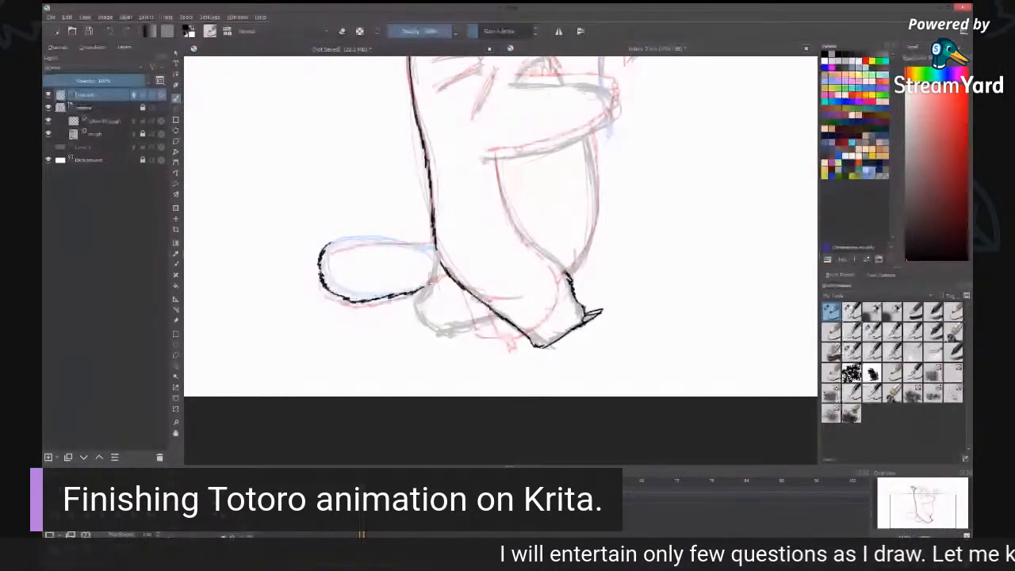
{"action": "left_click_drag", "start_coordinate": [330, 241], "coordinate": [432, 246]}
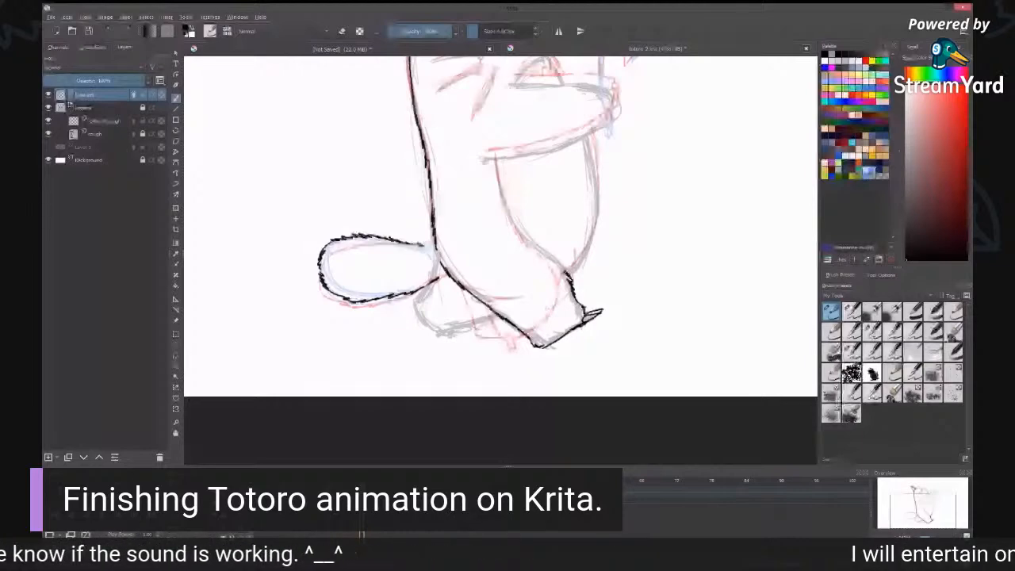
Step: Ink the rear leg and foot in black, from under the tail around the heel and claw to the front leg
{"action": "left_click_drag", "start_coordinate": [438, 277], "coordinate": [412, 303]}
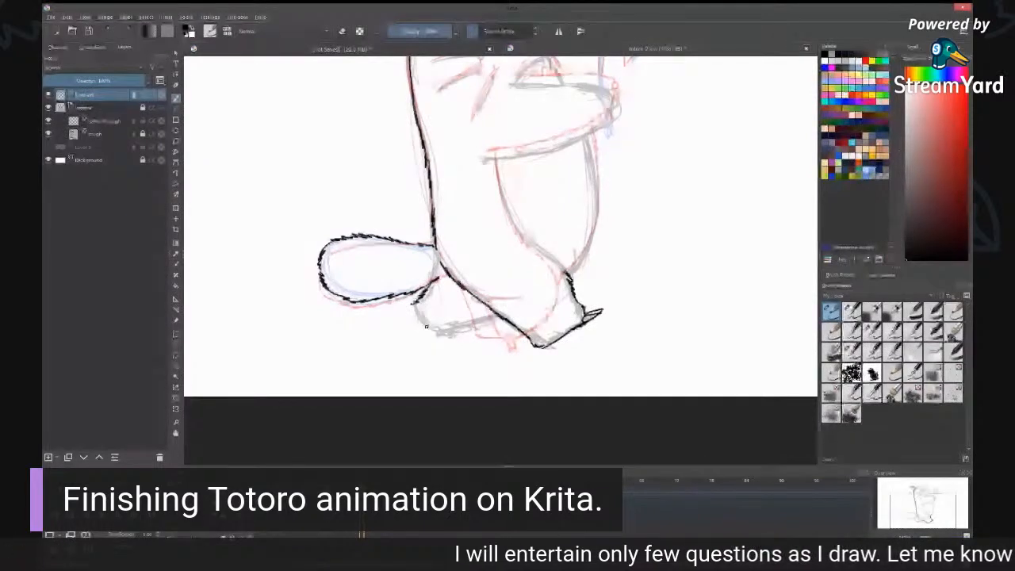
{"action": "left_click_drag", "start_coordinate": [412, 301], "coordinate": [435, 327]}
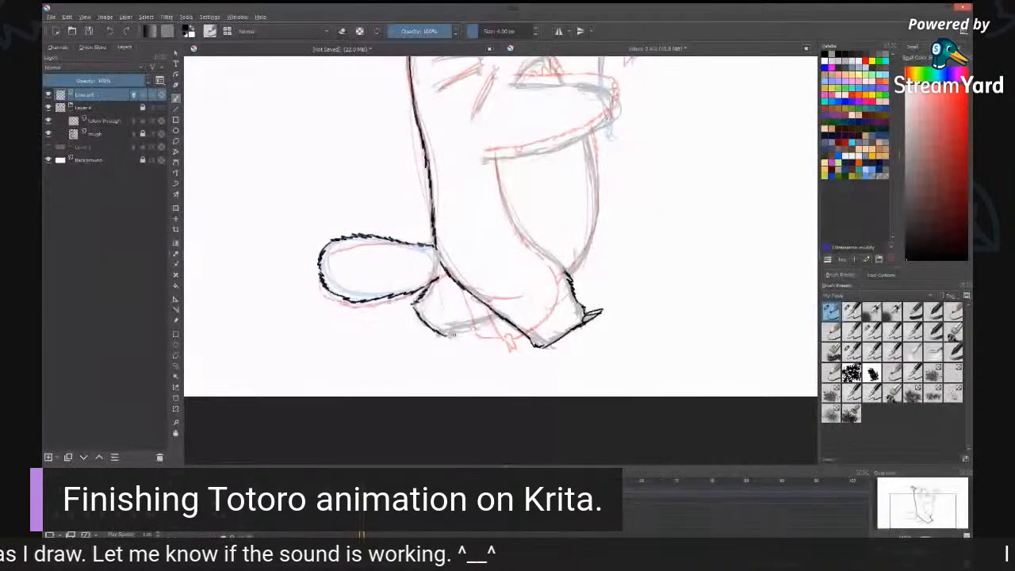
{"action": "left_click_drag", "start_coordinate": [447, 327], "coordinate": [458, 337]}
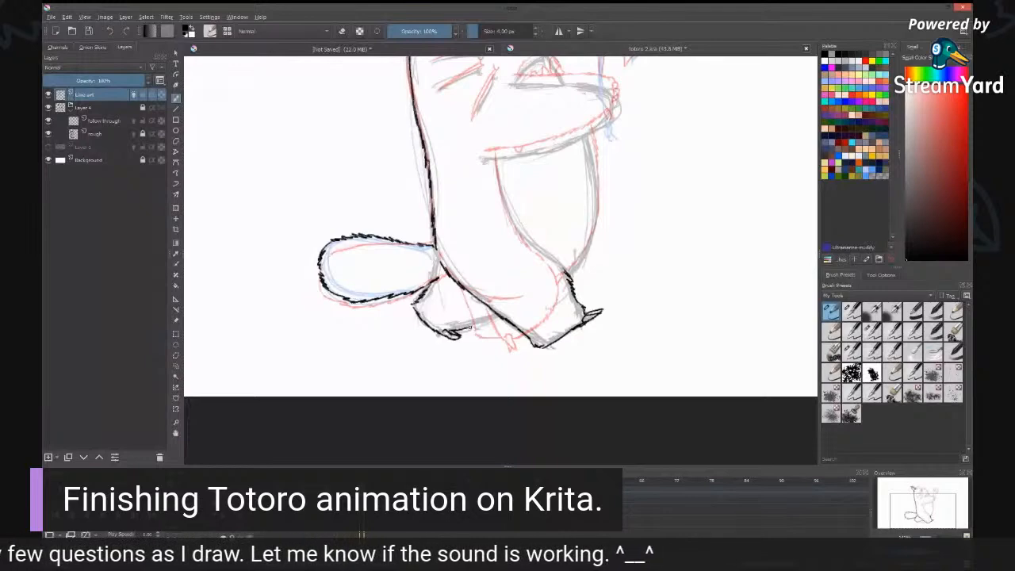
Step: Ink the top of the head from the ear over the brow, add the small nose, and continue down the snout to the arm
{"action": "scroll", "coordinate": [500, 260], "scroll_direction": "up", "scroll_amount": 5}
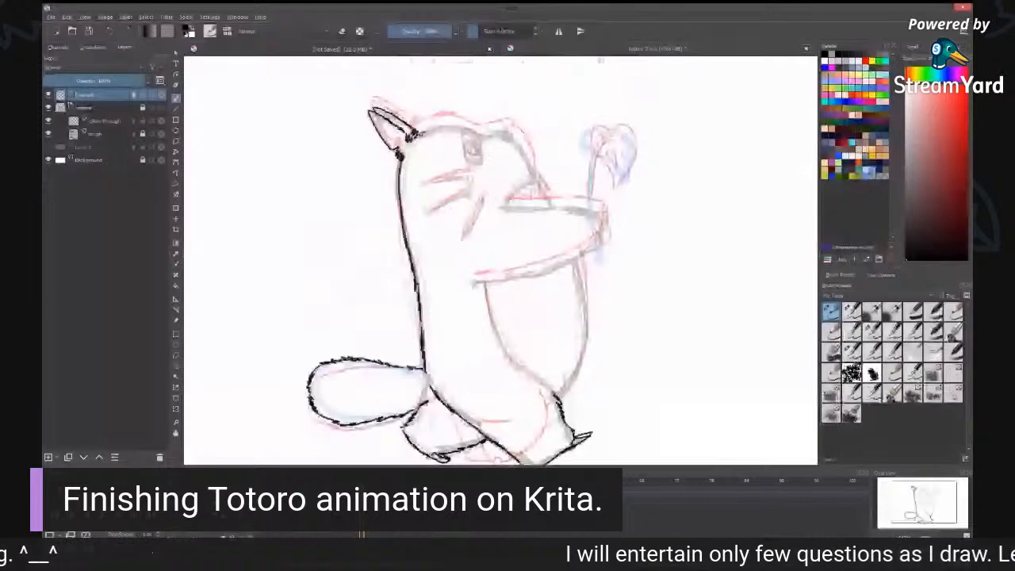
{"action": "left_click_drag", "start_coordinate": [407, 137], "coordinate": [483, 133]}
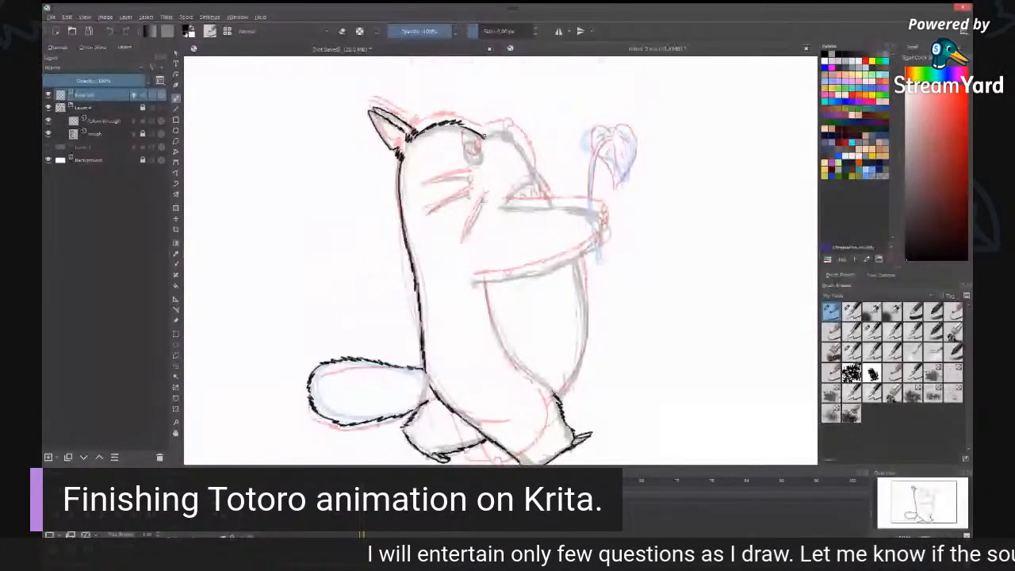
{"action": "left_click_drag", "start_coordinate": [482, 133], "coordinate": [510, 129]}
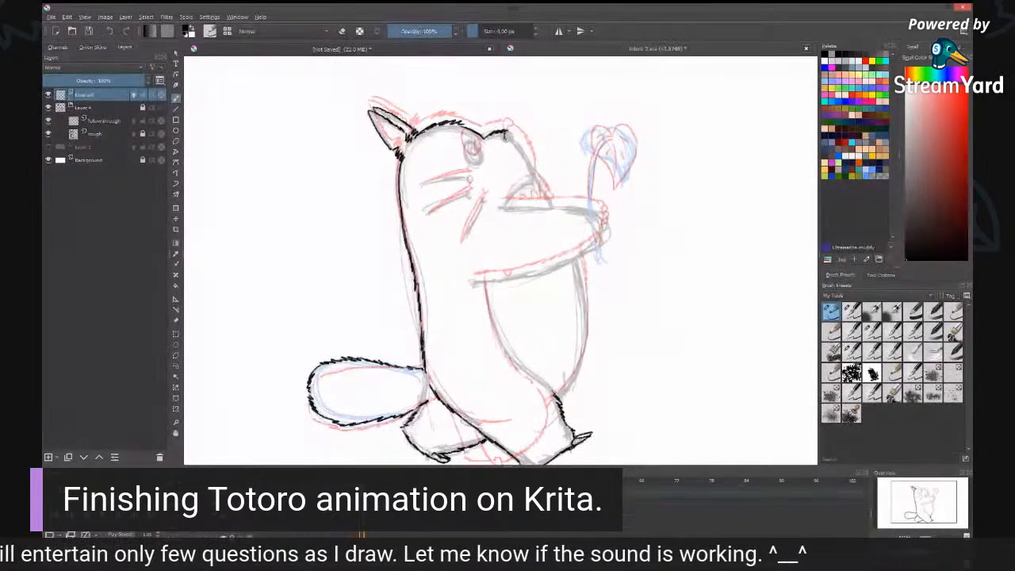
{"action": "left_click_drag", "start_coordinate": [508, 129], "coordinate": [512, 135]}
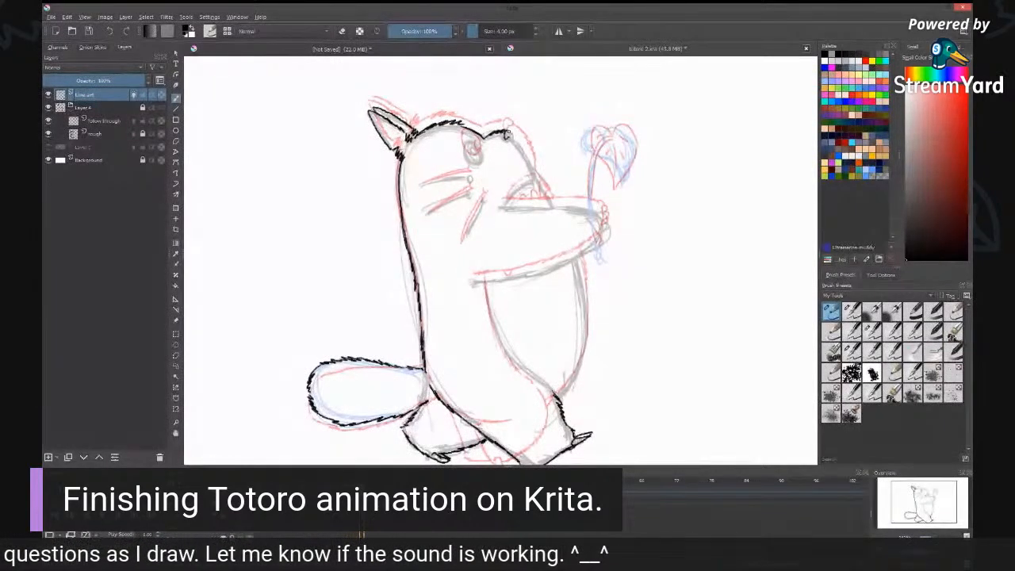
{"action": "left_click_drag", "start_coordinate": [510, 131], "coordinate": [514, 139]}
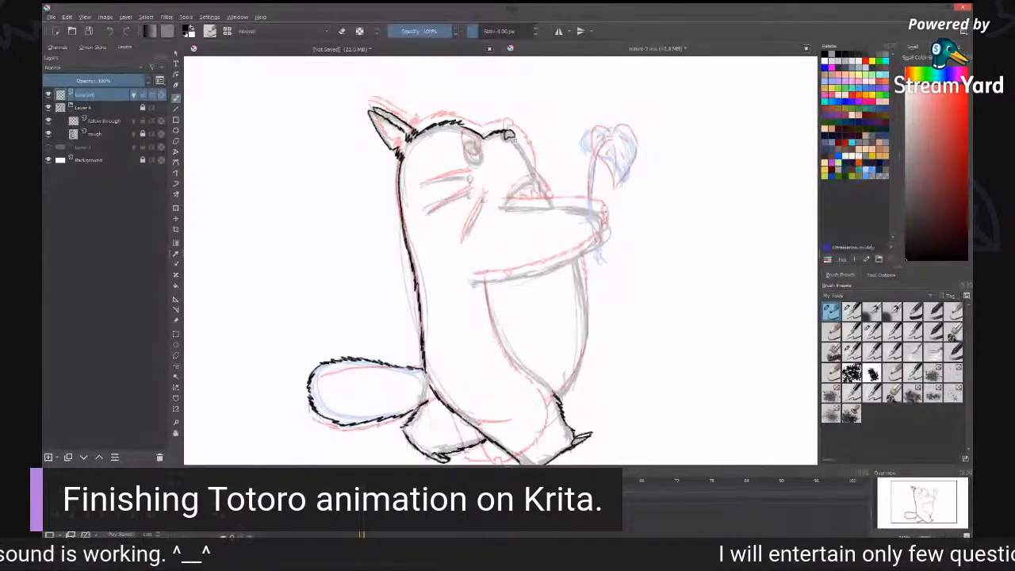
{"action": "left_click_drag", "start_coordinate": [511, 135], "coordinate": [533, 165]}
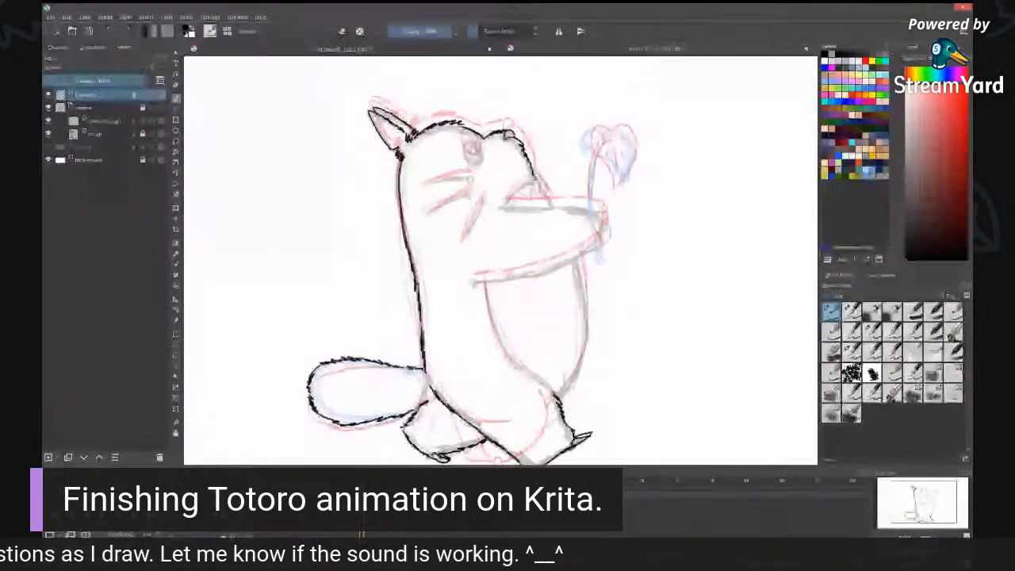
{"action": "left_click_drag", "start_coordinate": [529, 171], "coordinate": [553, 201]}
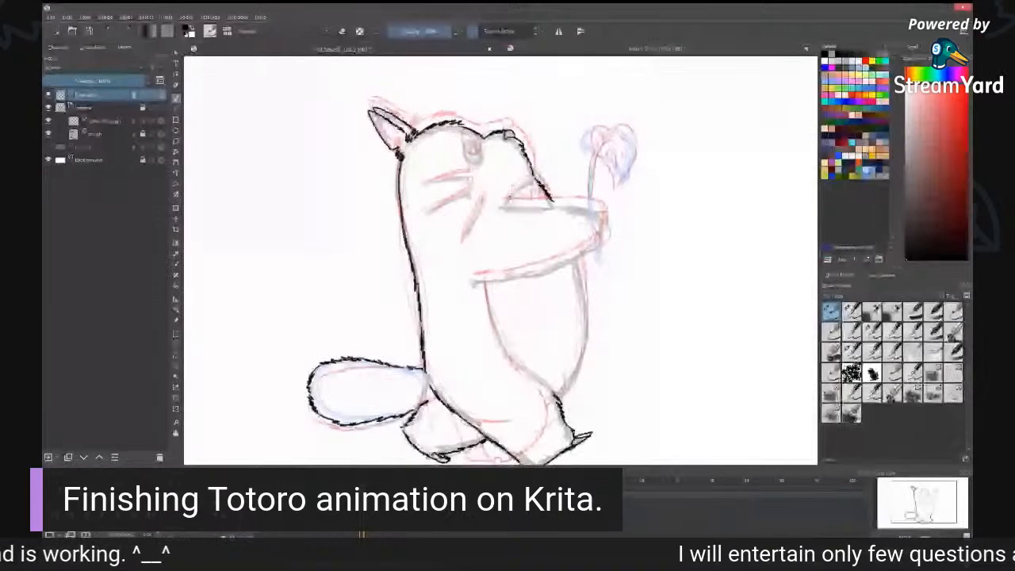
Step: Ink the mouth curve and the raised arm's upper and lower edges, closing the hand with small rounded fingertips
{"action": "mouse_move", "coordinate": [505, 207]}
{"action": "left_mouse_down"}
{"action": "mouse_move", "coordinate": [534, 181]}
{"action": "mouse_move", "coordinate": [557, 210]}
{"action": "mouse_move", "coordinate": [602, 216]}
{"action": "left_mouse_up"}
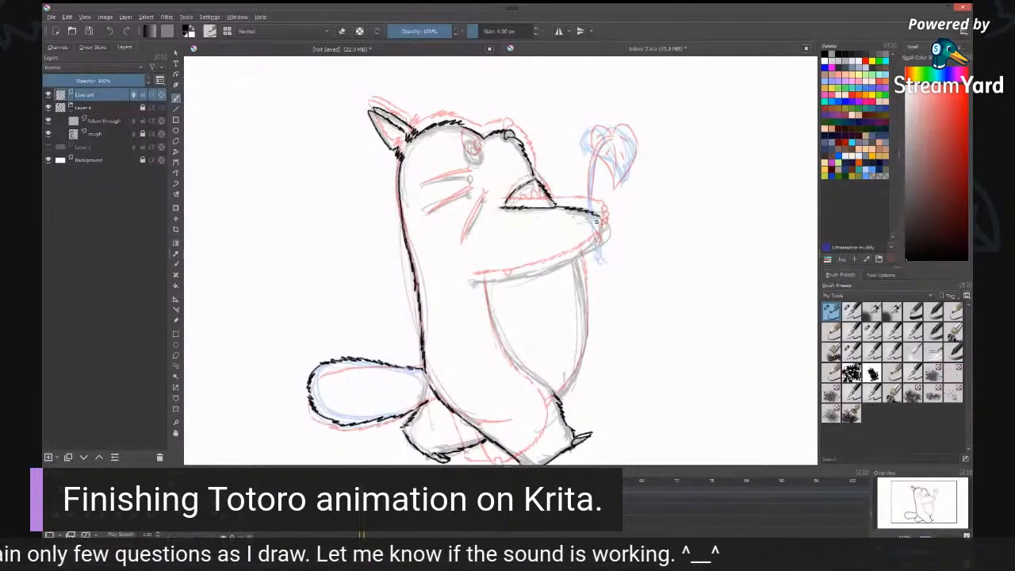
{"action": "mouse_move", "coordinate": [478, 282]}
{"action": "left_mouse_down"}
{"action": "mouse_move", "coordinate": [556, 269]}
{"action": "mouse_move", "coordinate": [599, 231]}
{"action": "mouse_move", "coordinate": [599, 240]}
{"action": "left_mouse_up"}
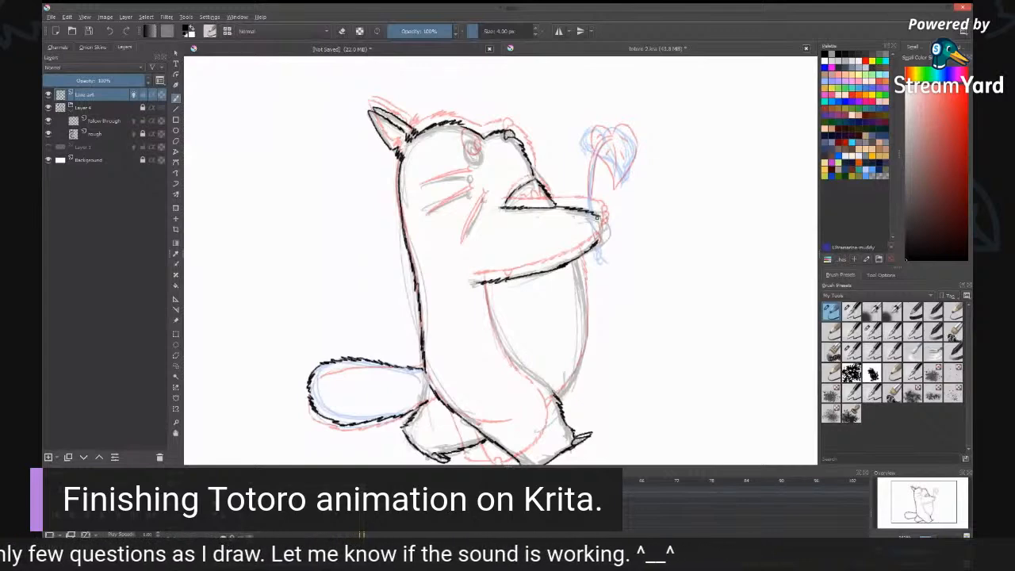
{"action": "left_click_drag", "start_coordinate": [597, 217], "coordinate": [601, 240]}
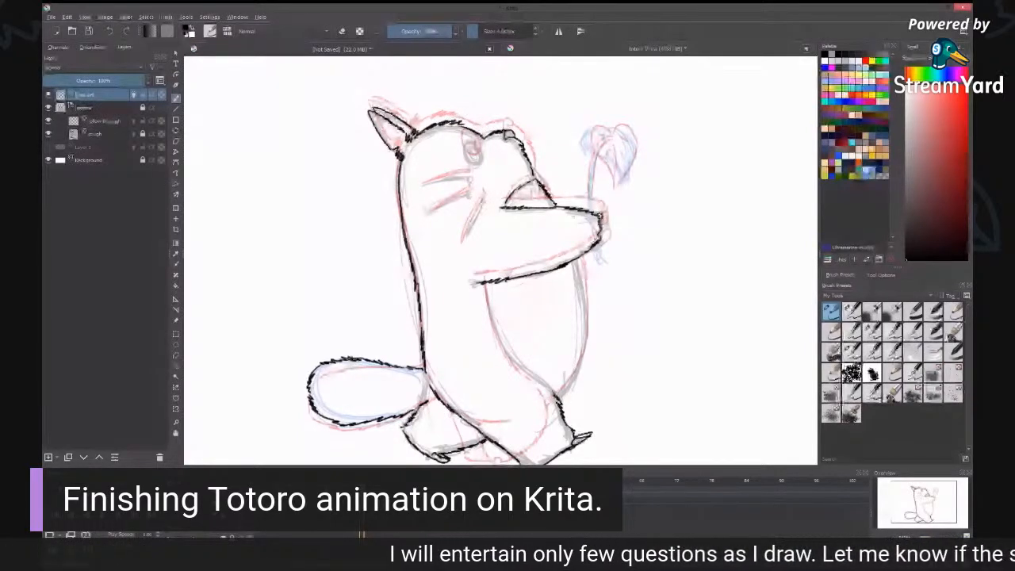
{"action": "left_click_drag", "start_coordinate": [600, 215], "coordinate": [602, 234]}
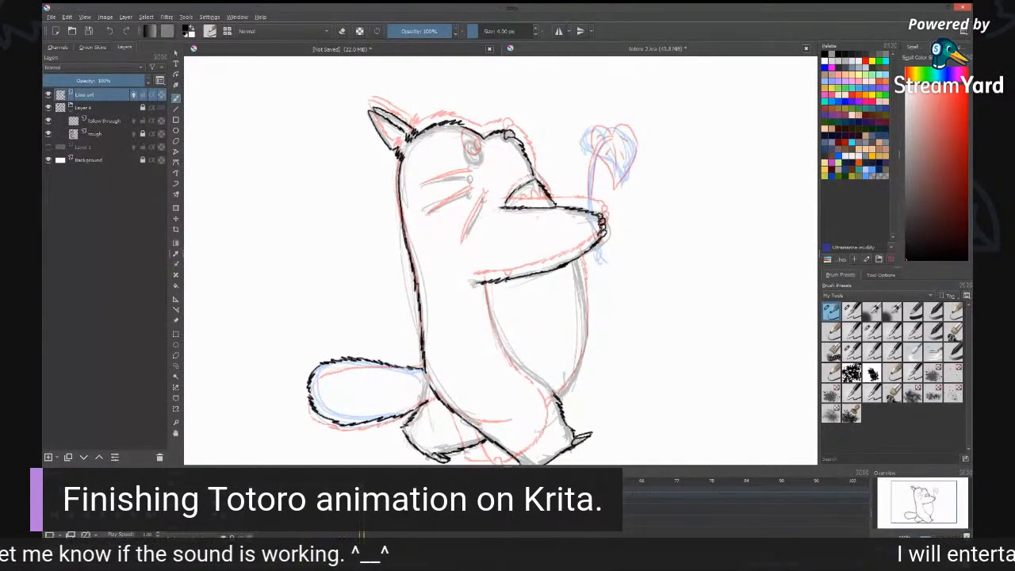
Step: Ink the outer belly curve and the inner belly line from beneath the arm down to the front leg
{"action": "left_click_drag", "start_coordinate": [578, 261], "coordinate": [584, 285]}
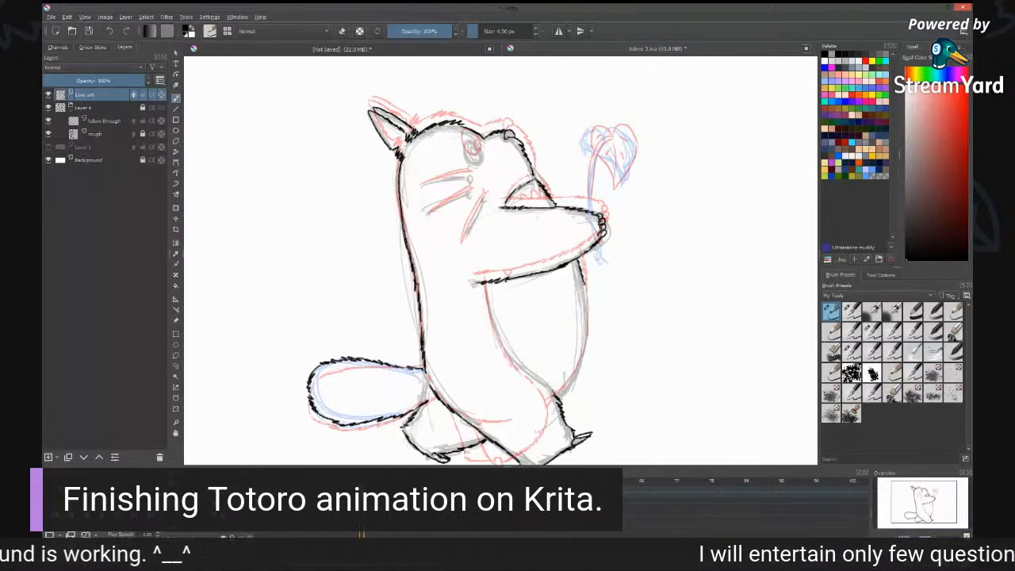
{"action": "left_click_drag", "start_coordinate": [583, 279], "coordinate": [589, 311]}
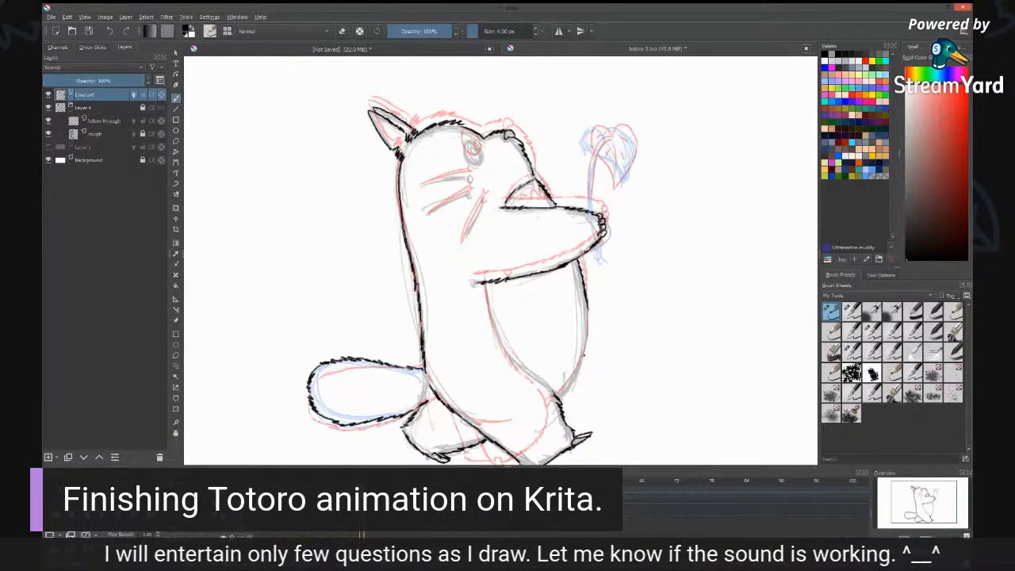
{"action": "left_click_drag", "start_coordinate": [588, 313], "coordinate": [557, 398]}
{"action": "mouse_move", "coordinate": [481, 284]}
{"action": "left_mouse_down"}
{"action": "mouse_move", "coordinate": [513, 367]}
{"action": "mouse_move", "coordinate": [556, 394]}
{"action": "left_mouse_up"}
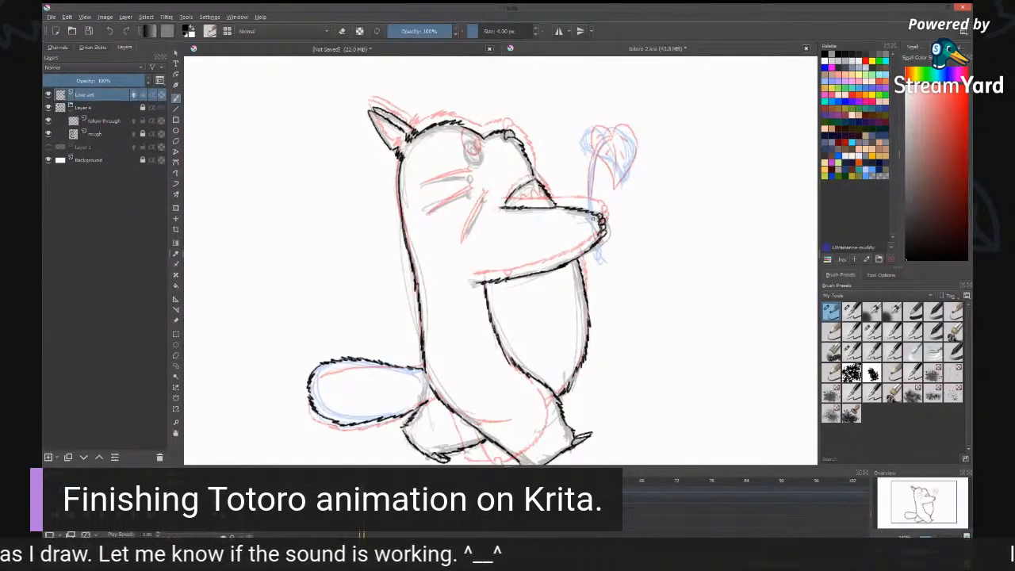
Step: Draw the teeth inside the open mouth and the small pointed shape under the arm's lower edge
{"action": "left_click_drag", "start_coordinate": [538, 184], "coordinate": [543, 201]}
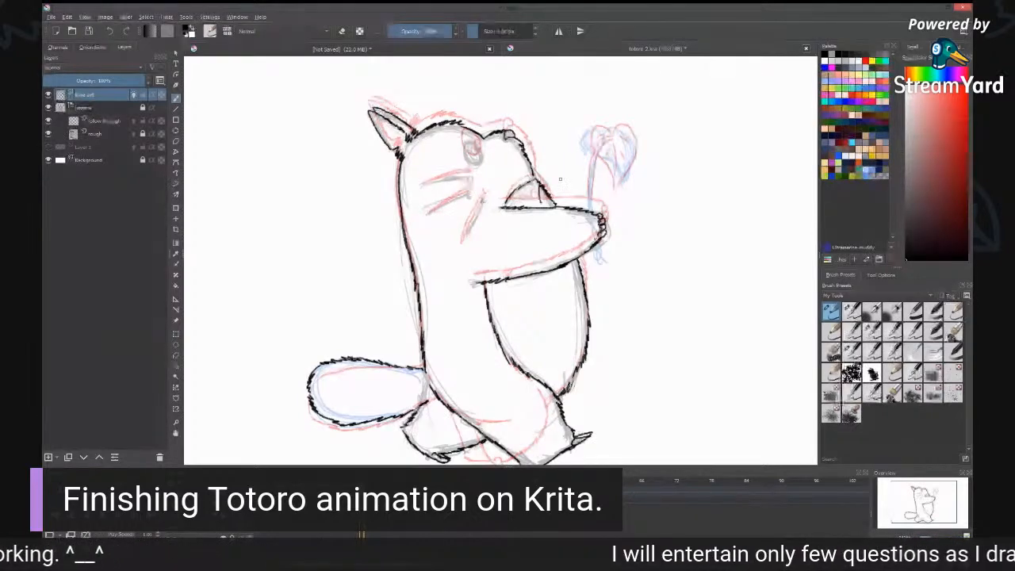
{"action": "key", "text": "ctrl+minus"}
{"action": "key", "text": "ctrl+plus"}
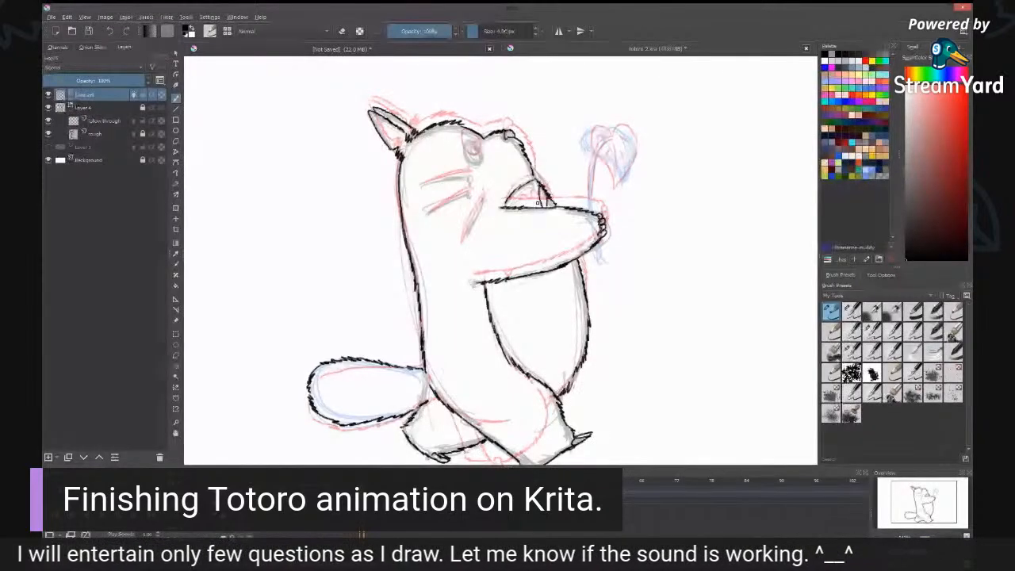
{"action": "left_click_drag", "start_coordinate": [538, 203], "coordinate": [518, 207]}
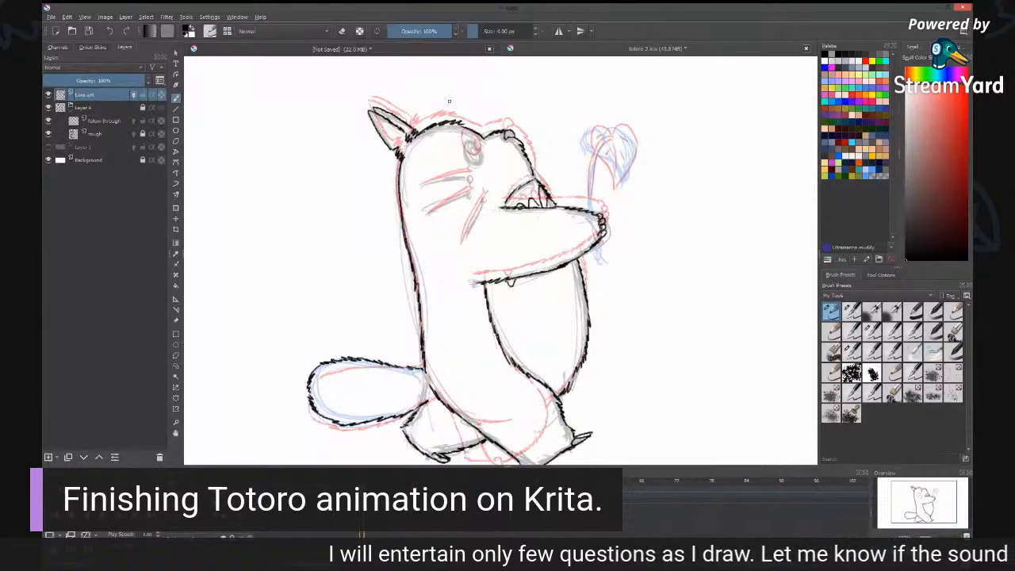
Step: Ink the oval eye outline on the head and draw the pupil inside it
{"action": "left_click_drag", "start_coordinate": [469, 142], "coordinate": [476, 162]}
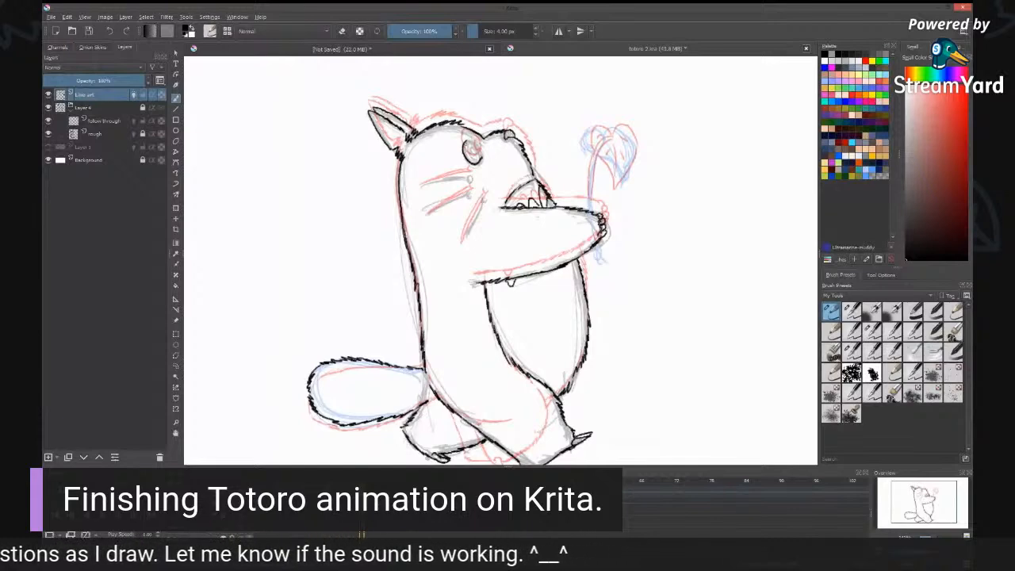
{"action": "left_click_drag", "start_coordinate": [466, 146], "coordinate": [476, 144]}
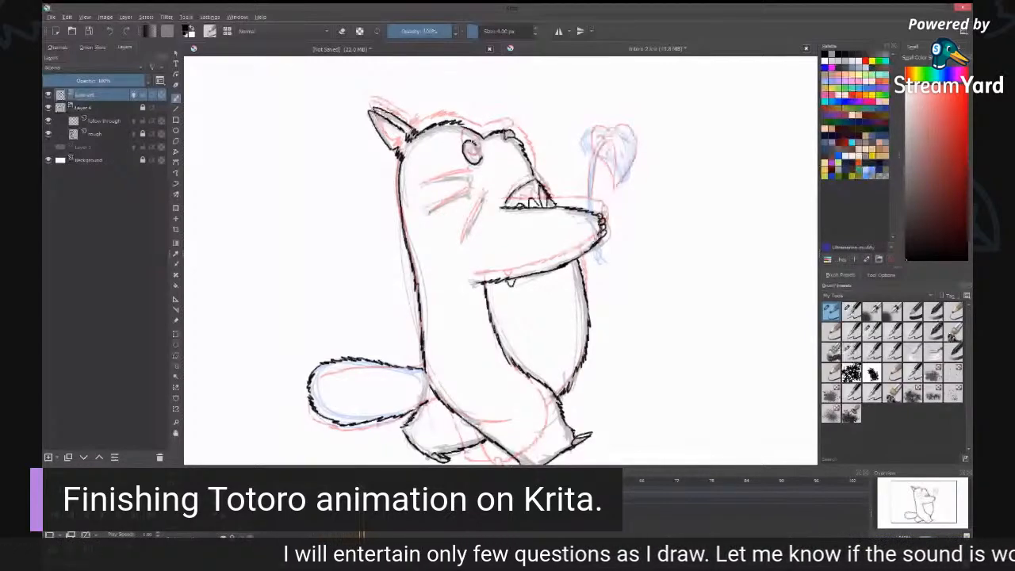
{"action": "left_click_drag", "start_coordinate": [468, 144], "coordinate": [476, 145]}
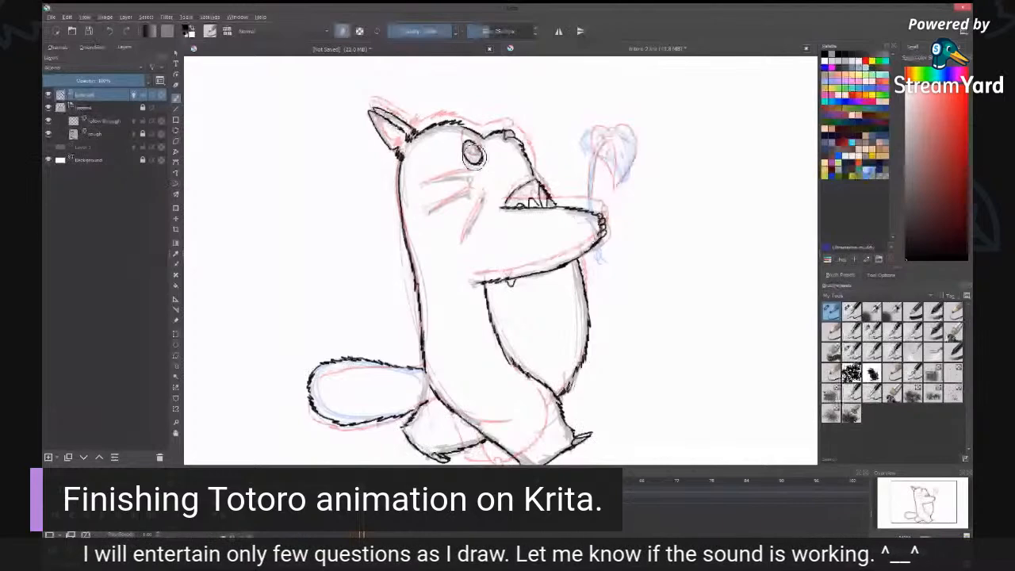
Step: Ink the three tapered whiskers on the cheek with small round dots at their bases, rotating the canvas for the strokes
{"action": "key", "text": "minus"}
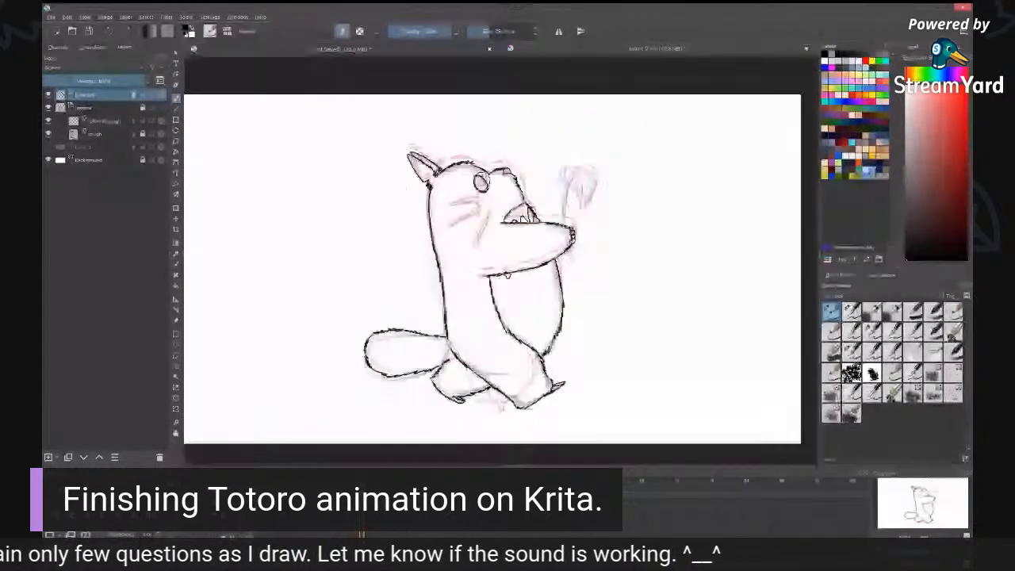
{"action": "left_click_drag", "start_coordinate": [500, 269], "coordinate": [510, 261]}
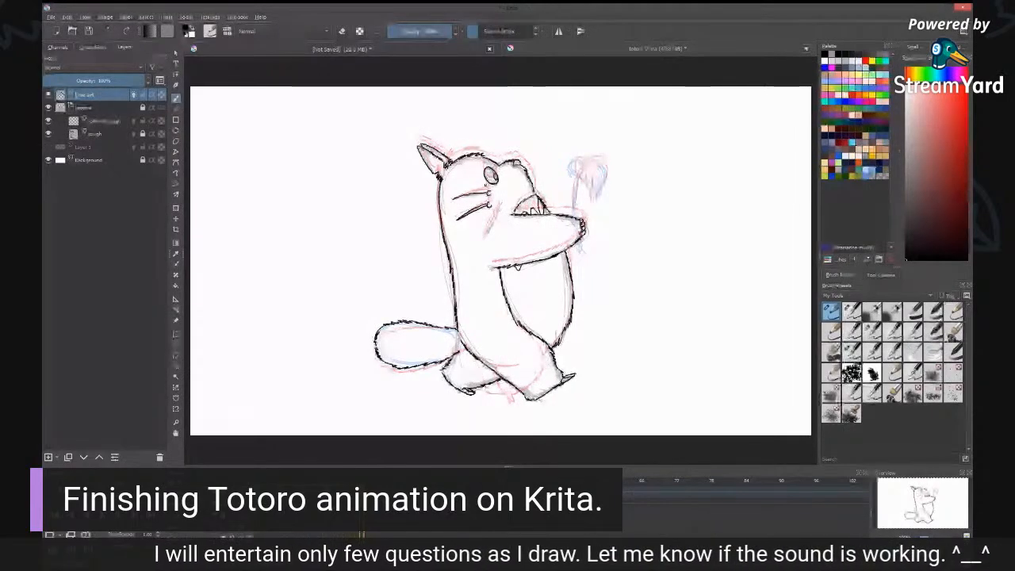
{"action": "key", "text": "plus"}
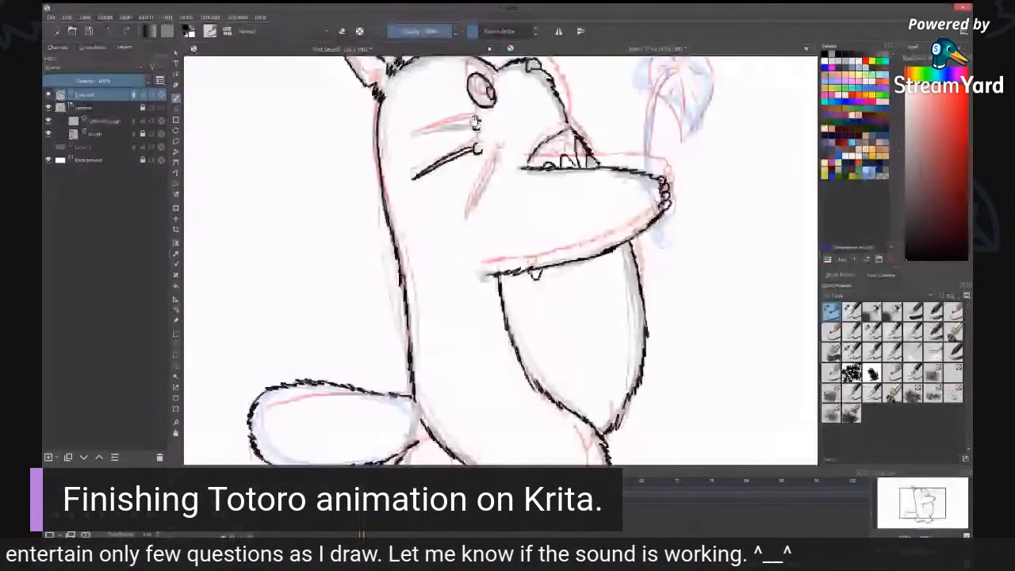
{"action": "left_click_drag", "start_coordinate": [473, 120], "coordinate": [571, 141]}
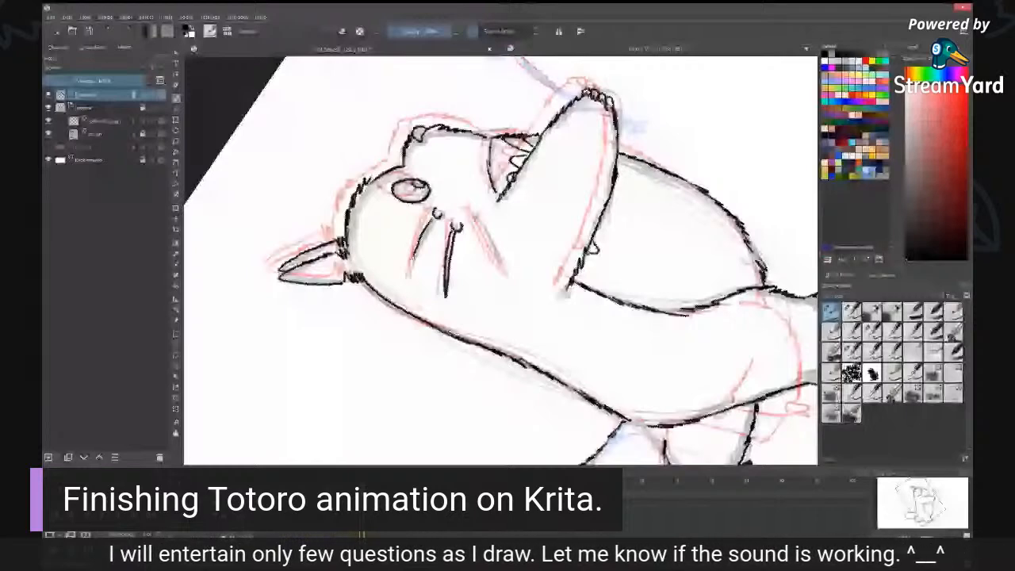
{"action": "left_click_drag", "start_coordinate": [413, 258], "coordinate": [437, 220]}
{"action": "left_click_drag", "start_coordinate": [473, 219], "coordinate": [478, 216]}
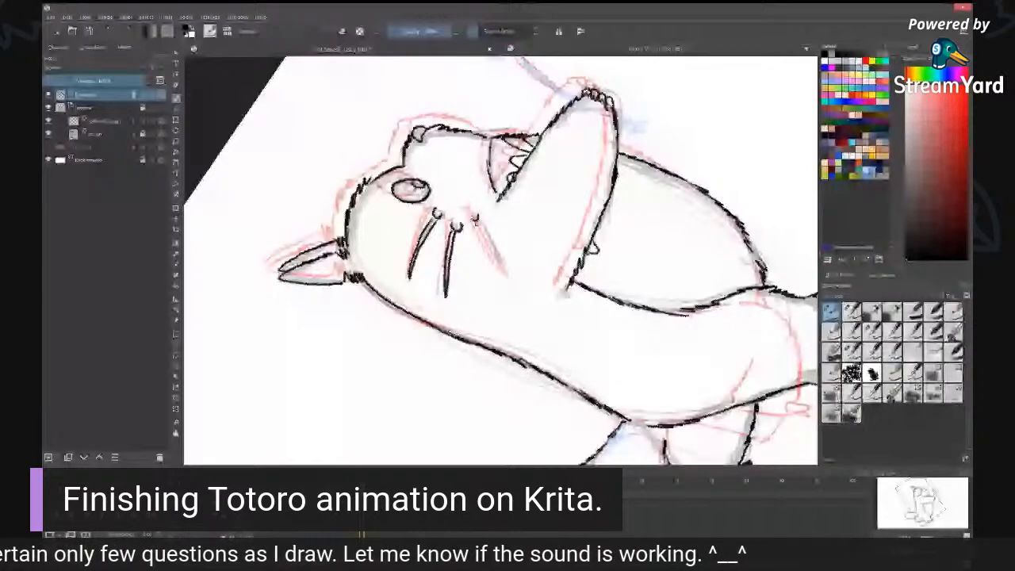
{"action": "mouse_move", "coordinate": [475, 218]}
{"action": "left_mouse_down"}
{"action": "mouse_move", "coordinate": [511, 279]}
{"action": "mouse_move", "coordinate": [477, 220]}
{"action": "left_mouse_up"}
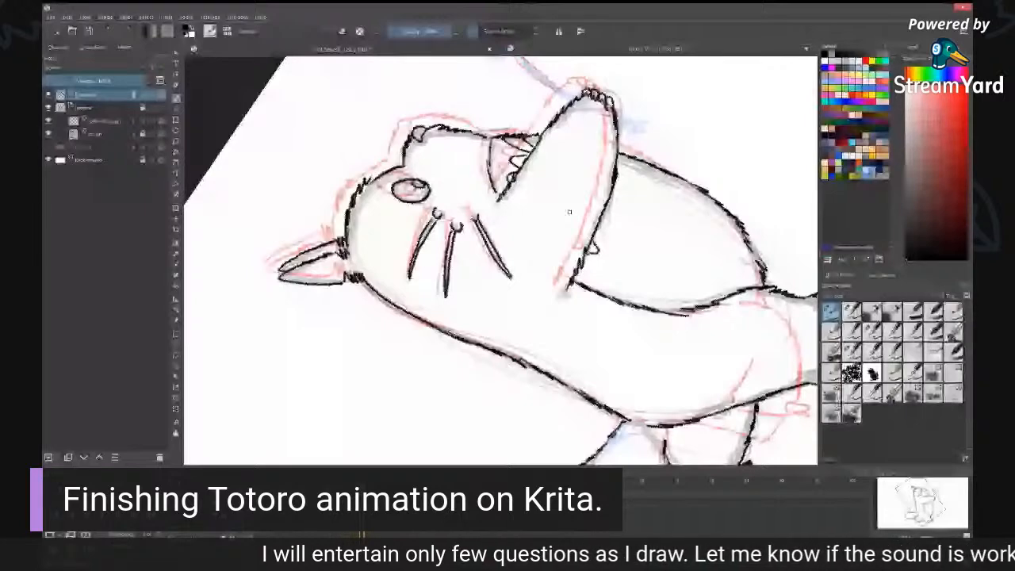
{"action": "key", "text": "5"}
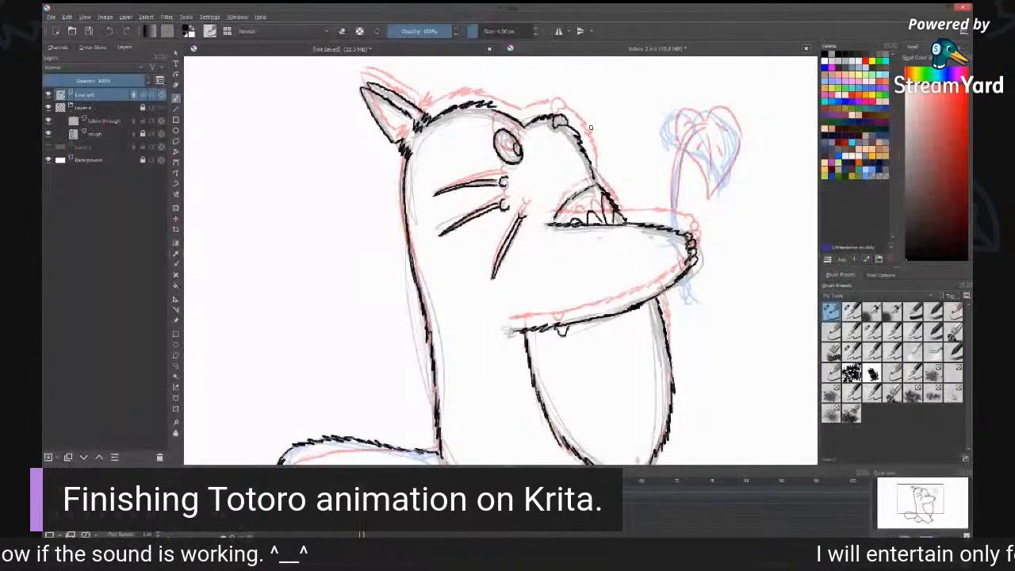
Step: Close the other, never-saved document and leave only the Totoro file open
{"action": "left_click", "coordinate": [489, 49]}
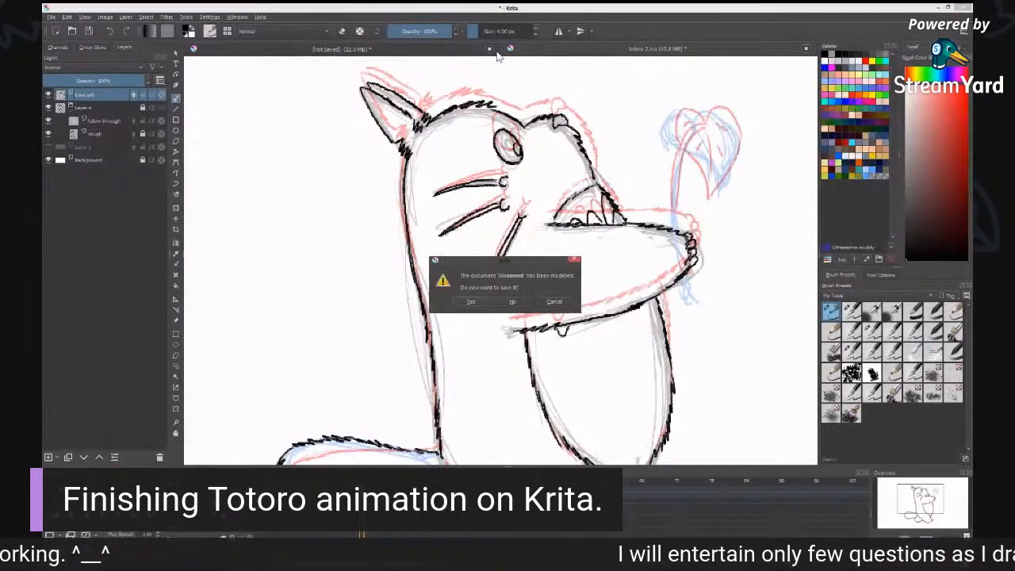
{"action": "left_click", "coordinate": [541, 293]}
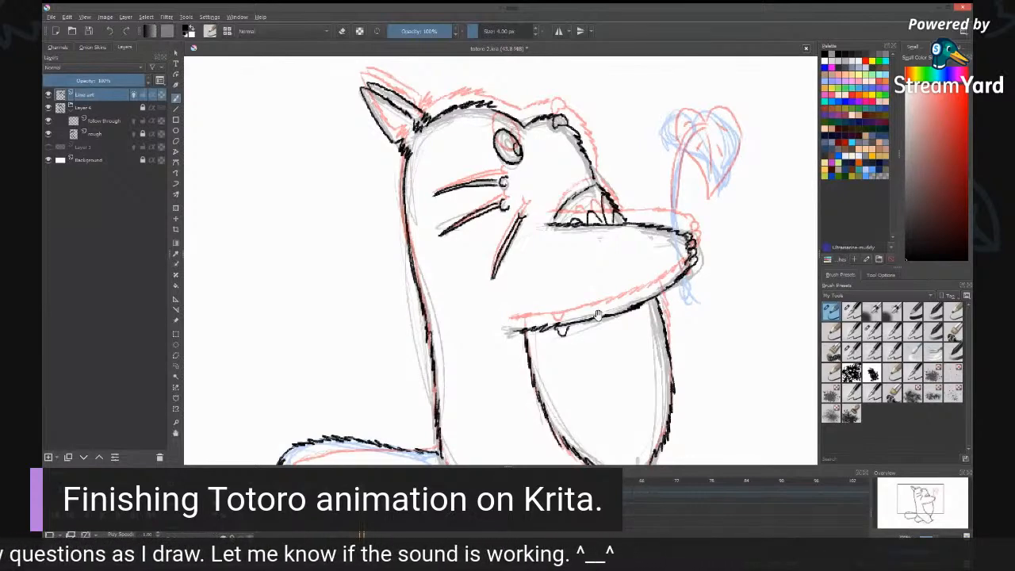
{"action": "left_click_drag", "start_coordinate": [599, 315], "coordinate": [556, 242]}
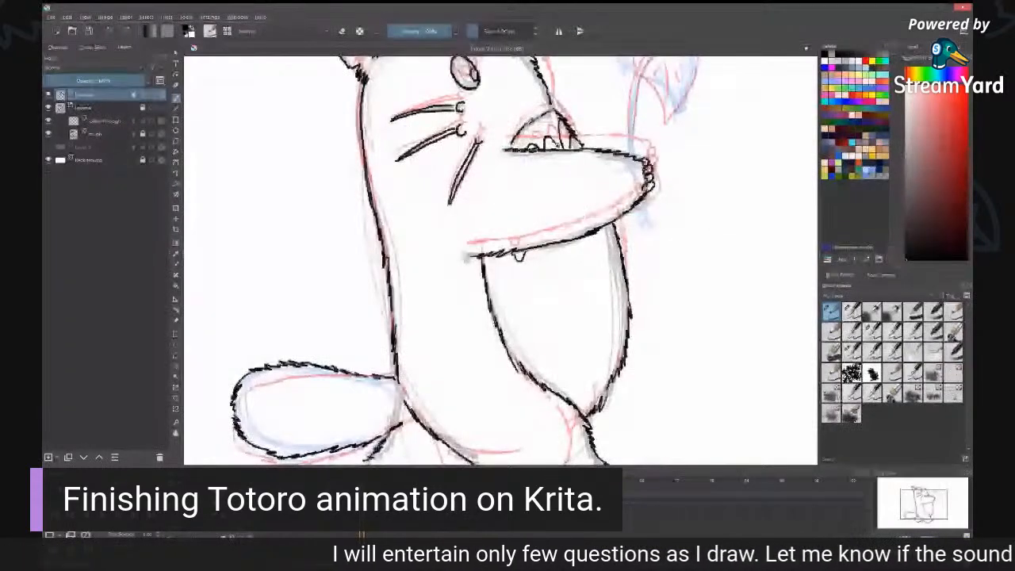
{"action": "left_click_drag", "start_coordinate": [583, 264], "coordinate": [603, 136]}
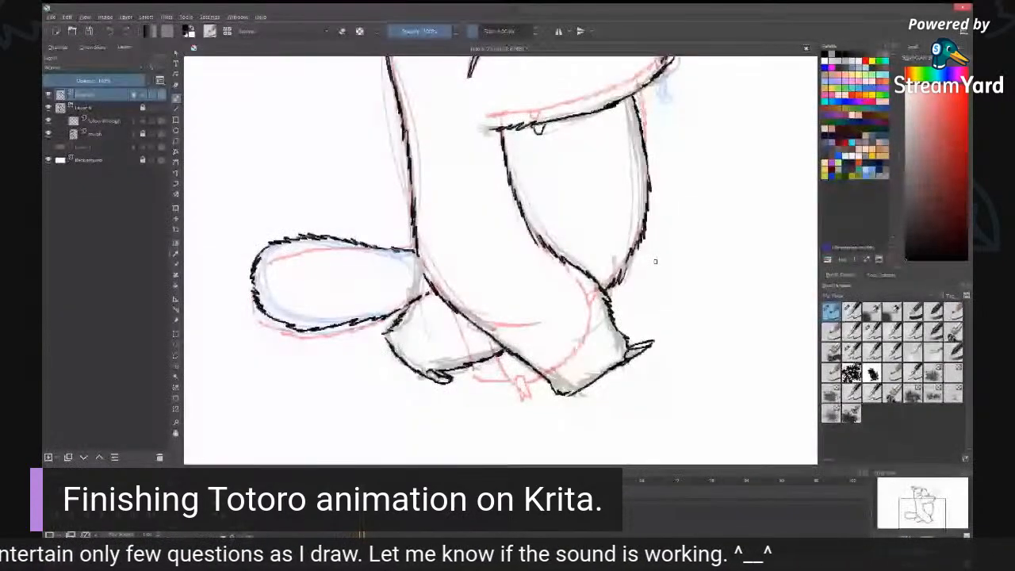
{"action": "left_click_drag", "start_coordinate": [648, 132], "coordinate": [615, 371]}
{"action": "left_click_drag", "start_coordinate": [659, 241], "coordinate": [607, 271]}
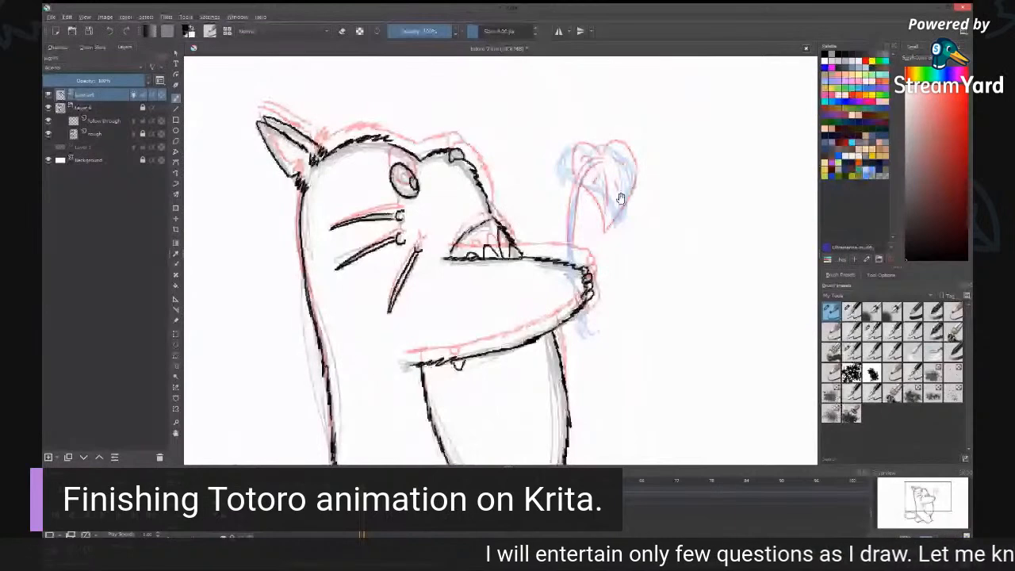
Step: Ink the held leaf's curved double-line stem through the paw and outline both lobes of its heart-shaped blade
{"action": "left_click_drag", "start_coordinate": [589, 157], "coordinate": [568, 260]}
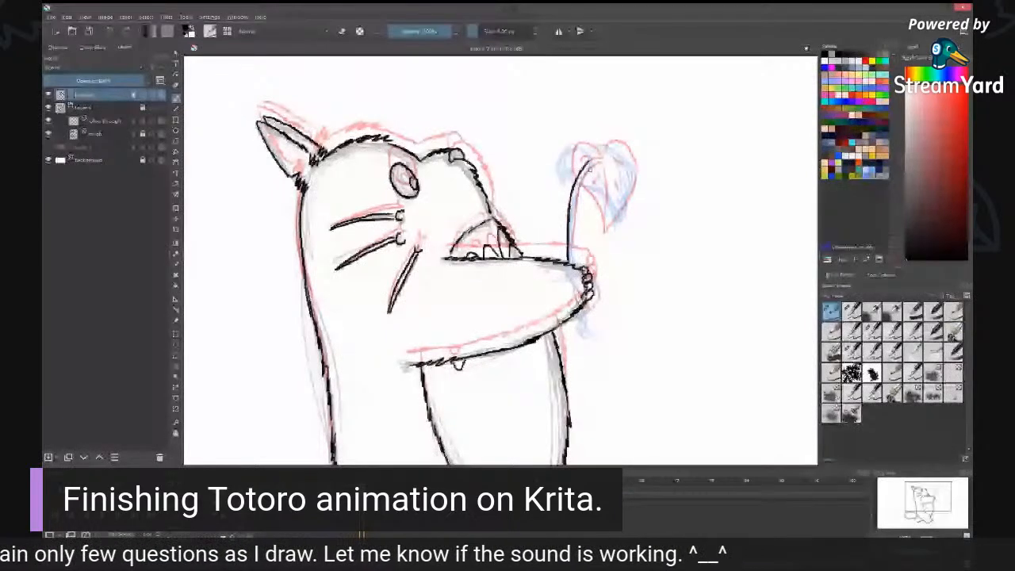
{"action": "left_click_drag", "start_coordinate": [589, 164], "coordinate": [570, 254]}
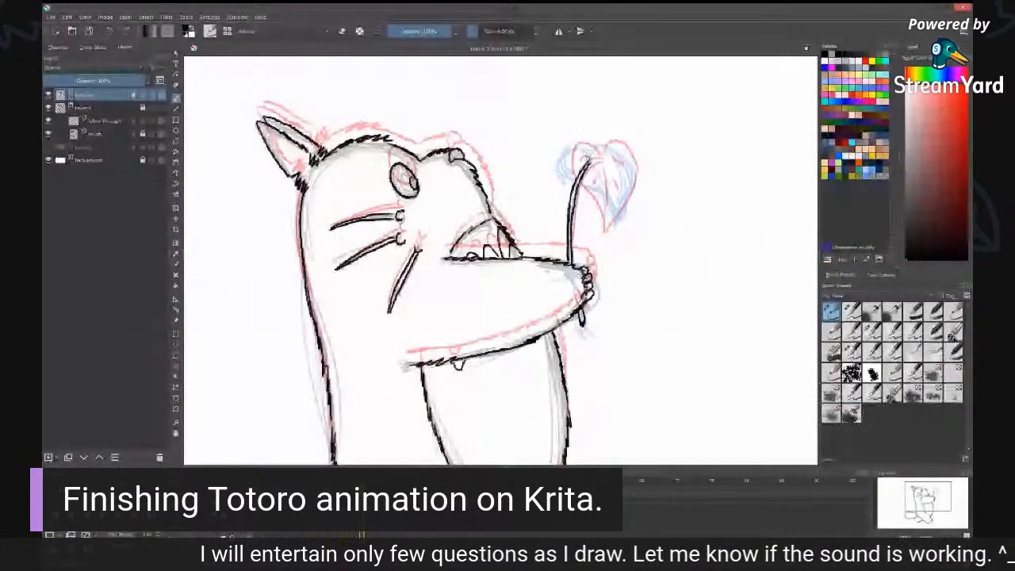
{"action": "mouse_move", "coordinate": [588, 157]}
{"action": "left_mouse_down"}
{"action": "mouse_move", "coordinate": [571, 148]}
{"action": "mouse_move", "coordinate": [563, 175]}
{"action": "mouse_move", "coordinate": [601, 198]}
{"action": "left_mouse_up"}
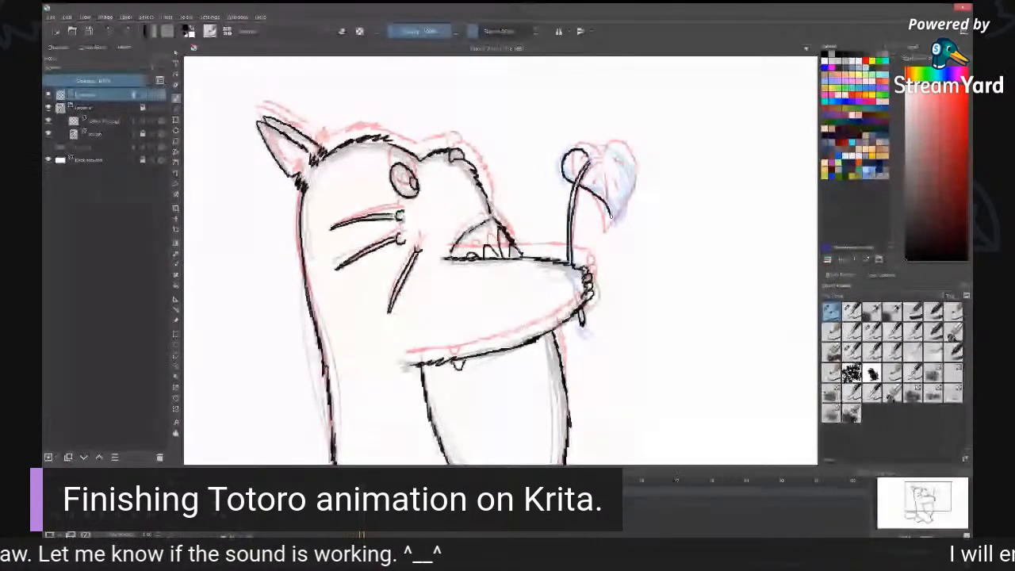
{"action": "left_click_drag", "start_coordinate": [589, 168], "coordinate": [612, 228]}
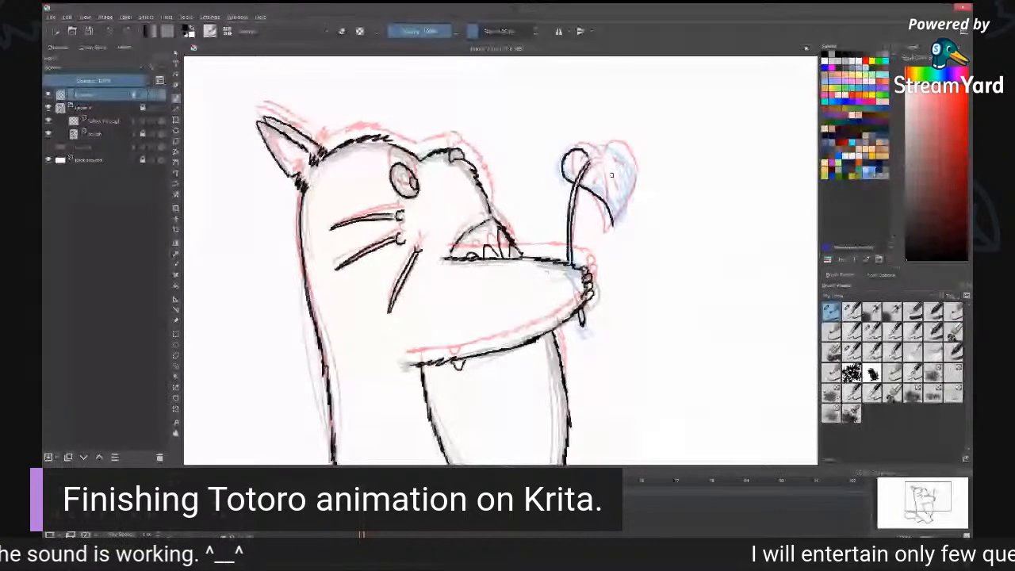
{"action": "mouse_move", "coordinate": [589, 155]}
{"action": "left_mouse_down"}
{"action": "mouse_move", "coordinate": [624, 156]}
{"action": "mouse_move", "coordinate": [615, 220]}
{"action": "left_mouse_up"}
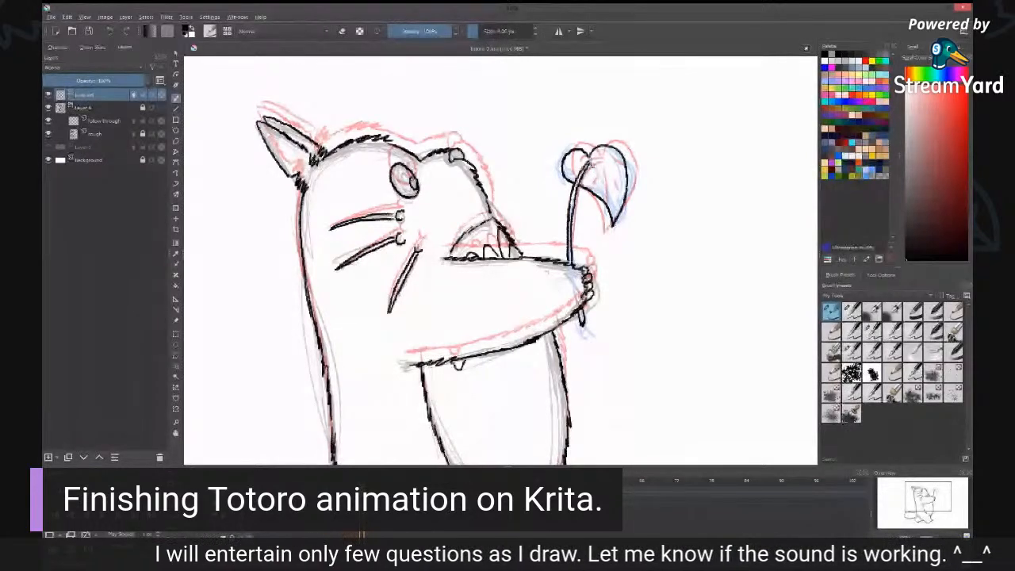
Step: Draw the midrib and short side veins inside the leaf blade
{"action": "left_click_drag", "start_coordinate": [592, 166], "coordinate": [611, 203]}
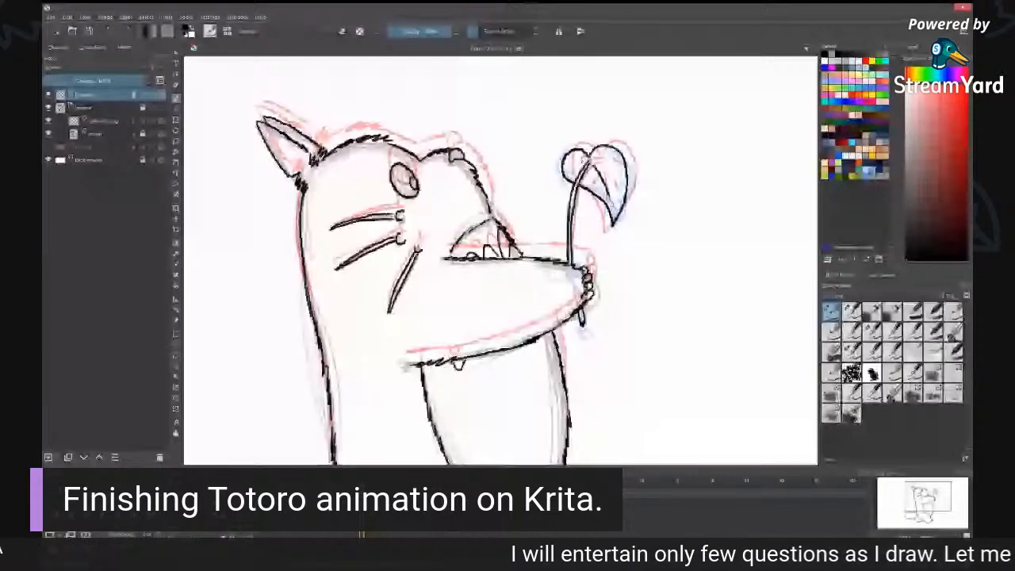
{"action": "mouse_move", "coordinate": [592, 170]}
{"action": "left_mouse_down"}
{"action": "mouse_move", "coordinate": [586, 180]}
{"action": "mouse_move", "coordinate": [613, 161]}
{"action": "mouse_move", "coordinate": [614, 177]}
{"action": "left_mouse_up"}
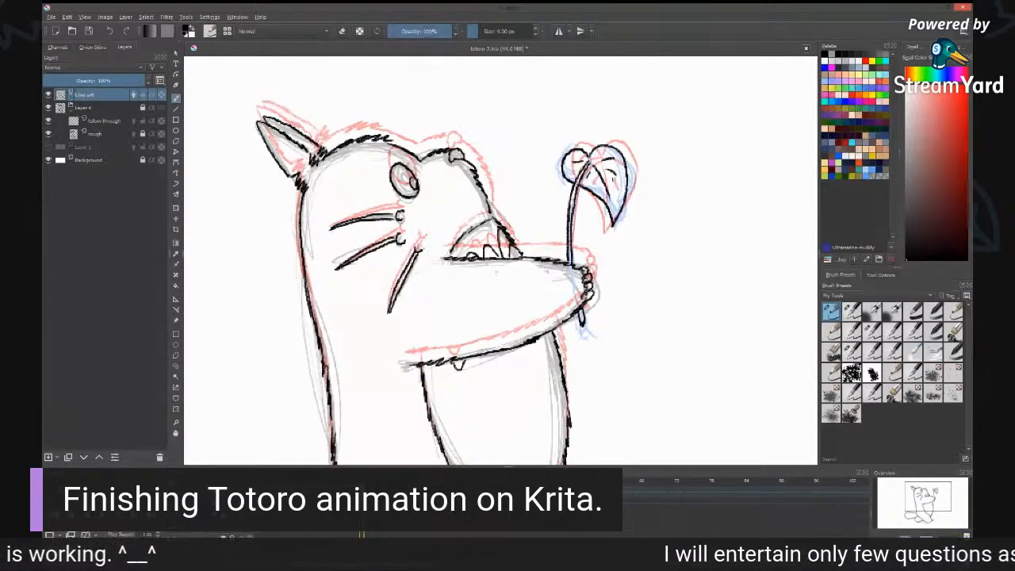
{"action": "left_click_drag", "start_coordinate": [597, 169], "coordinate": [610, 195]}
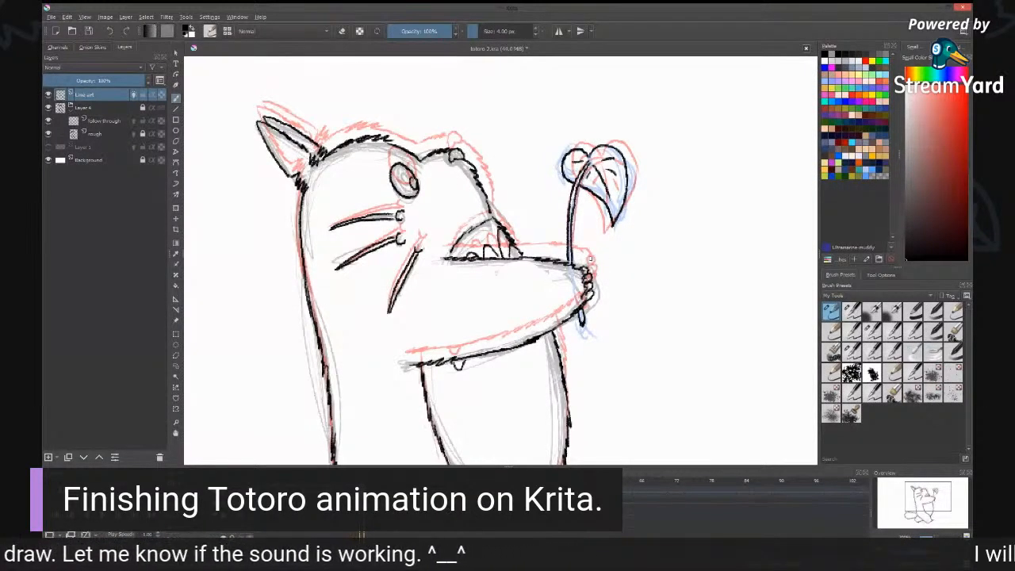
Step: Examine the whole inked frame, from the tail and feet up to the head and leaf
{"action": "mouse_move", "coordinate": [589, 412]}
{"action": "left_mouse_down"}
{"action": "mouse_move", "coordinate": [617, 211]}
{"action": "mouse_move", "coordinate": [646, 247]}
{"action": "left_mouse_up"}
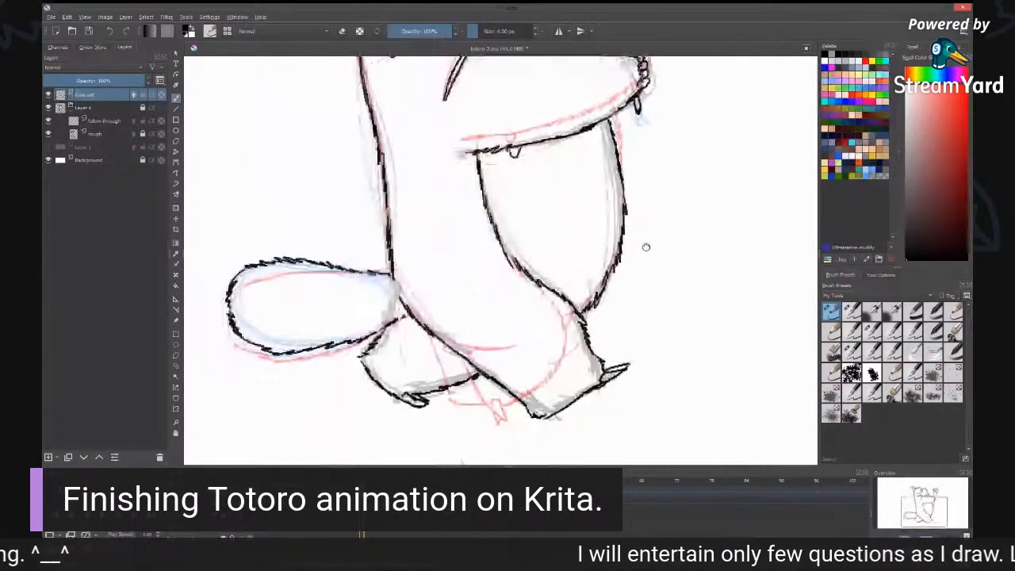
{"action": "key", "text": "minus"}
{"action": "key", "text": "minus"}
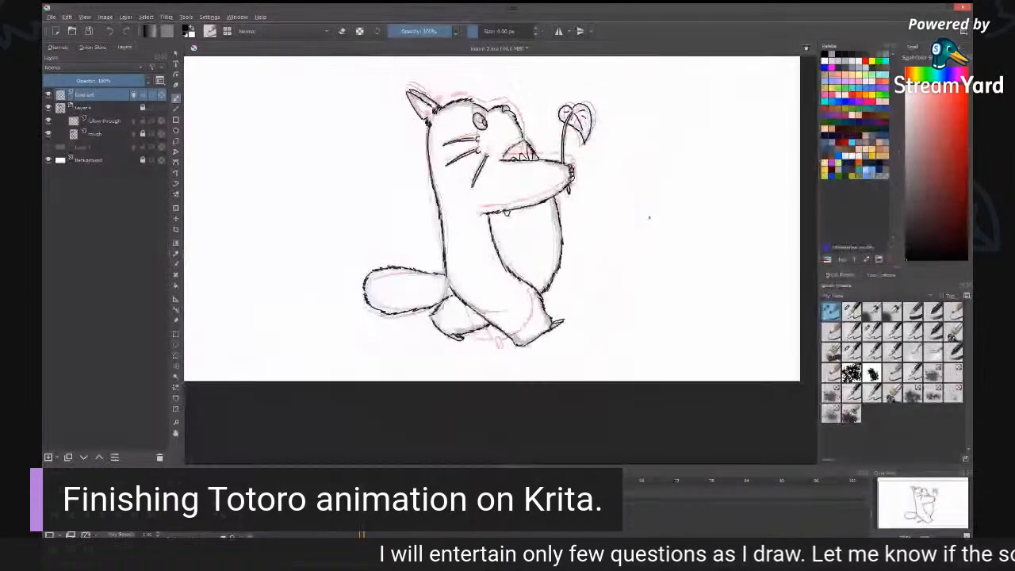
{"action": "key", "text": "plus"}
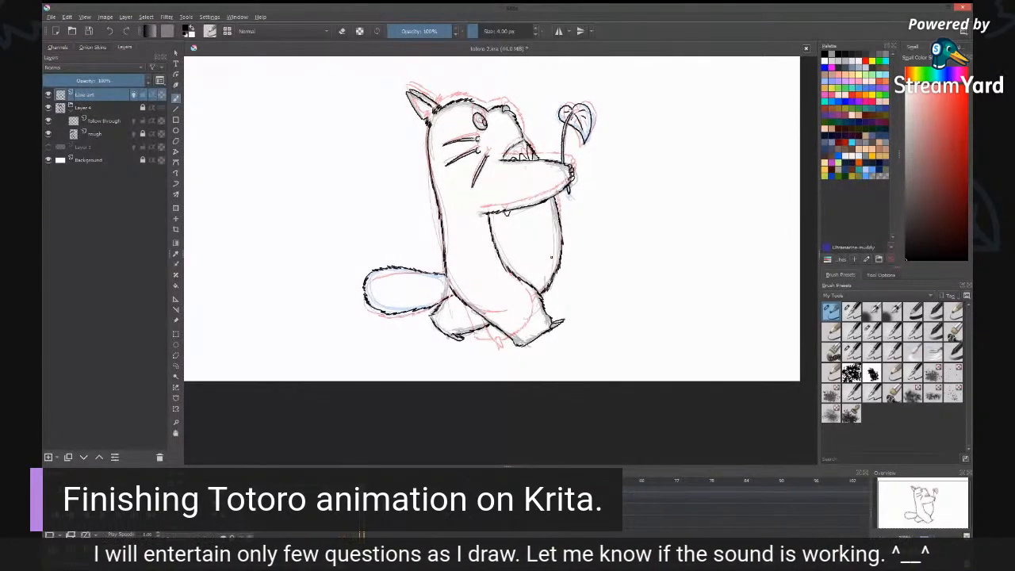
{"action": "mouse_move", "coordinate": [552, 313]}
{"action": "left_mouse_down"}
{"action": "mouse_move", "coordinate": [583, 351]}
{"action": "mouse_move", "coordinate": [571, 349]}
{"action": "left_mouse_up"}
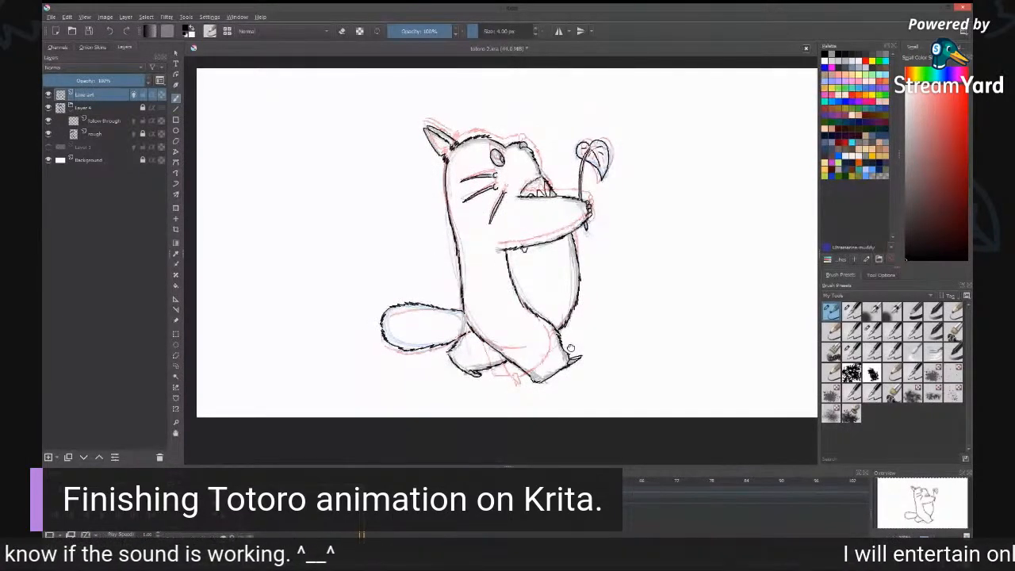
{"action": "left_click_drag", "start_coordinate": [571, 348], "coordinate": [570, 349]}
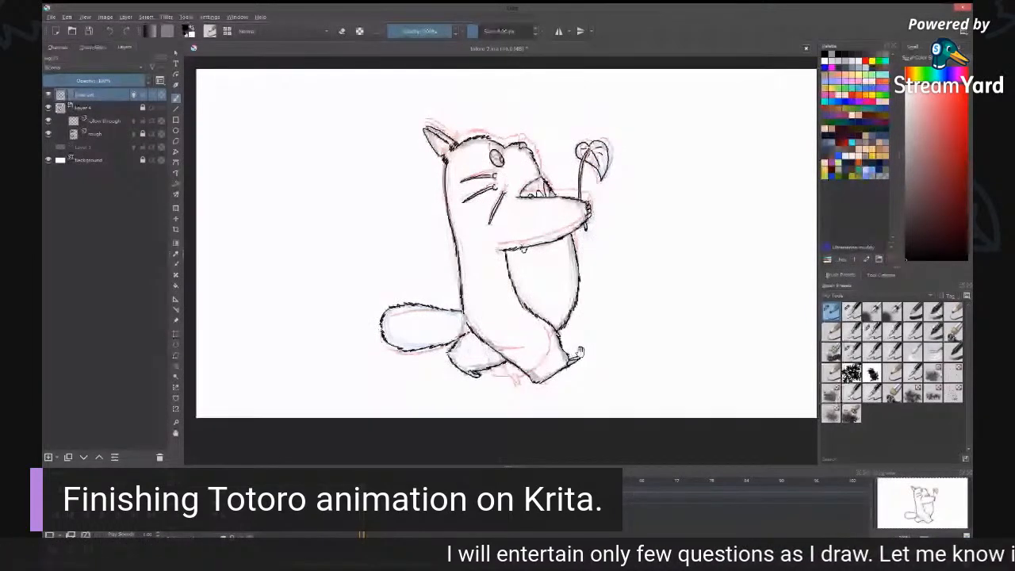
{"action": "key", "text": "ctrl+plus"}
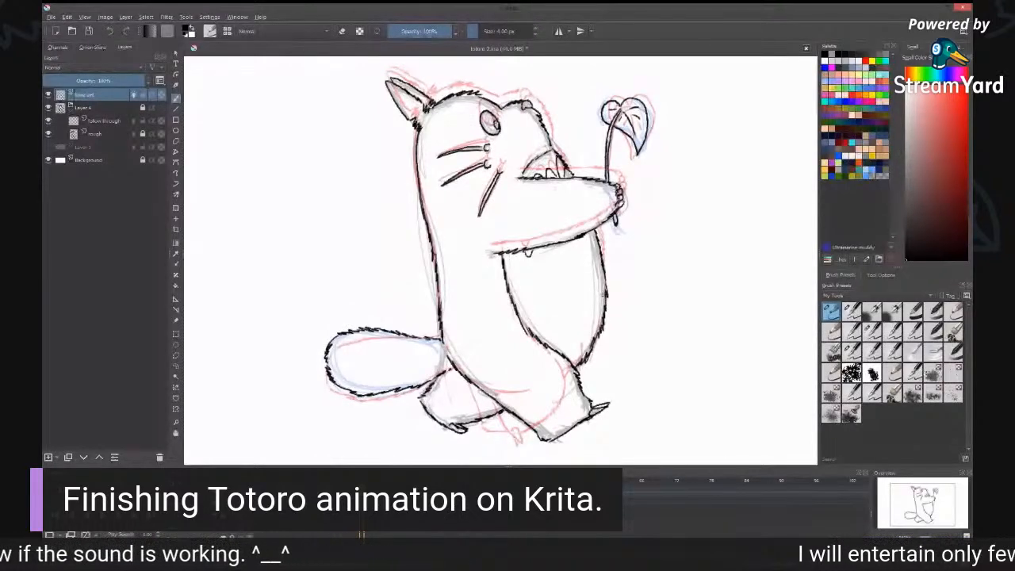
{"action": "left_click_drag", "start_coordinate": [596, 319], "coordinate": [614, 308]}
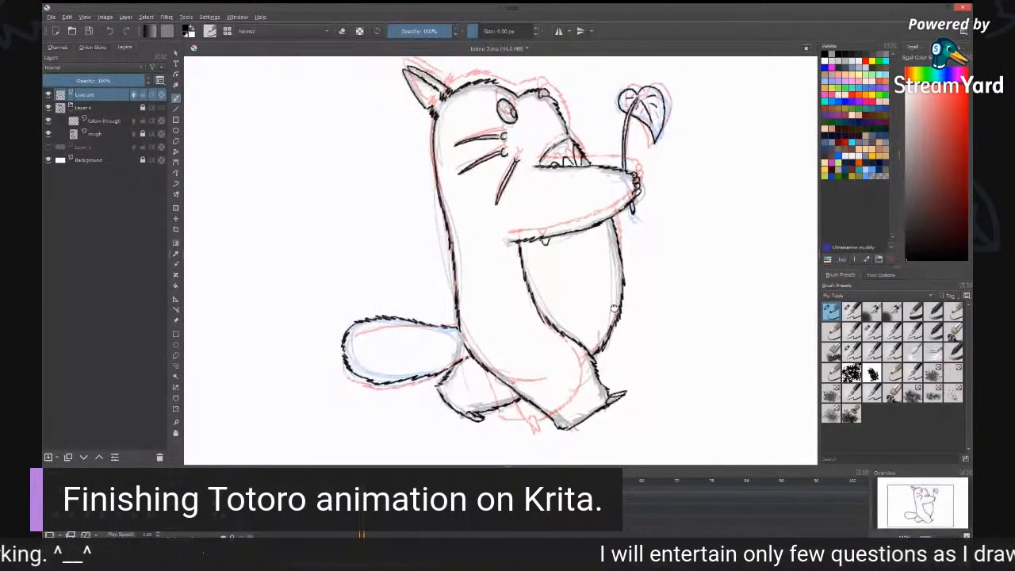
{"action": "left_click_drag", "start_coordinate": [614, 307], "coordinate": [591, 317]}
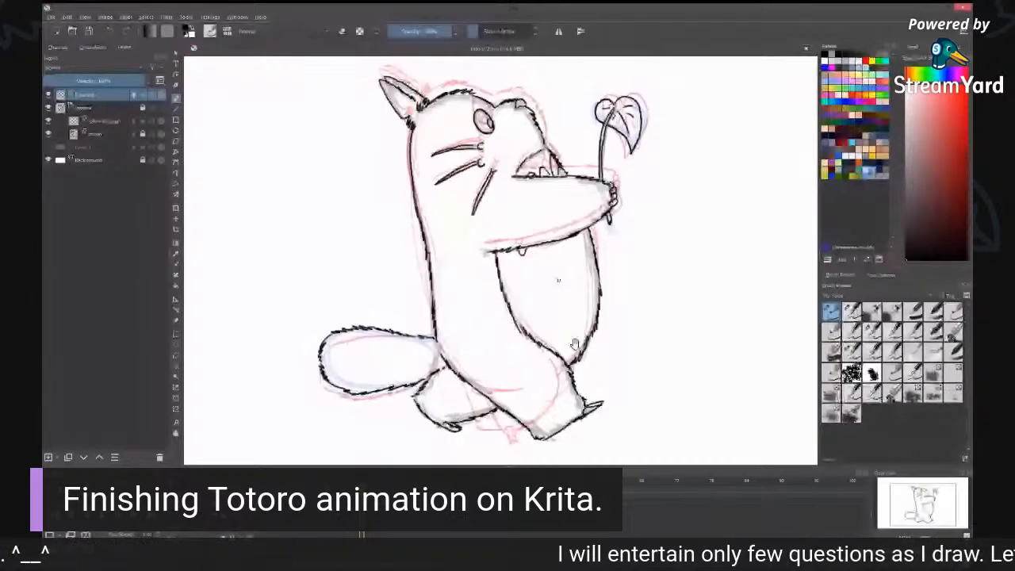
{"action": "left_click_drag", "start_coordinate": [575, 343], "coordinate": [668, 328]}
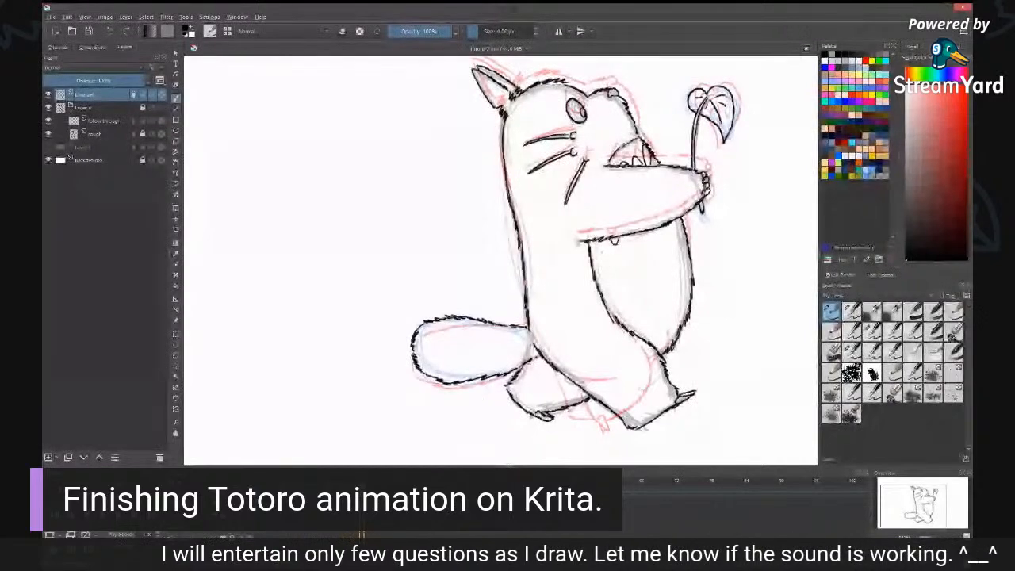
Step: Add a blank frame to the line art layer at the next rough pose
{"action": "left_click", "coordinate": [385, 495]}
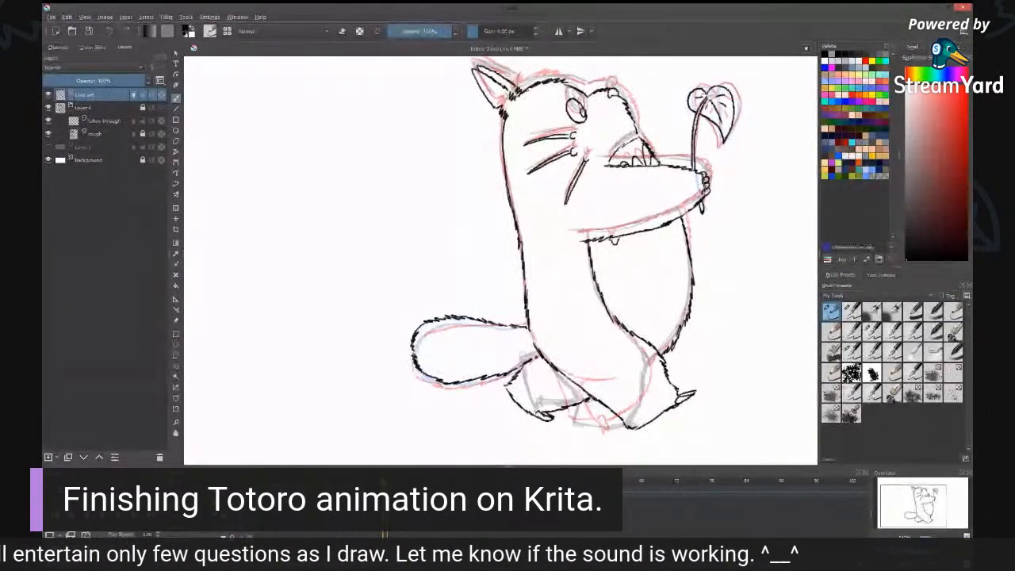
{"action": "key", "text": "Insert"}
Step: Ink the pointed ear with fur tufts at its base, erasing and redrawing the tuft where it meets the top of the head
{"action": "left_click_drag", "start_coordinate": [634, 134], "coordinate": [580, 230]}
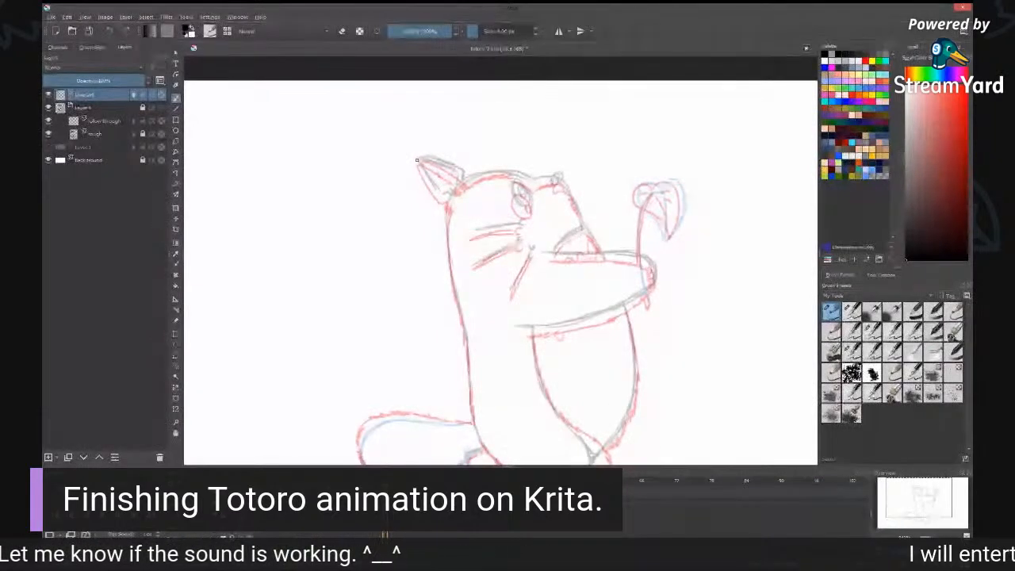
{"action": "left_click_drag", "start_coordinate": [417, 160], "coordinate": [443, 196]}
{"action": "left_click_drag", "start_coordinate": [418, 158], "coordinate": [459, 171]}
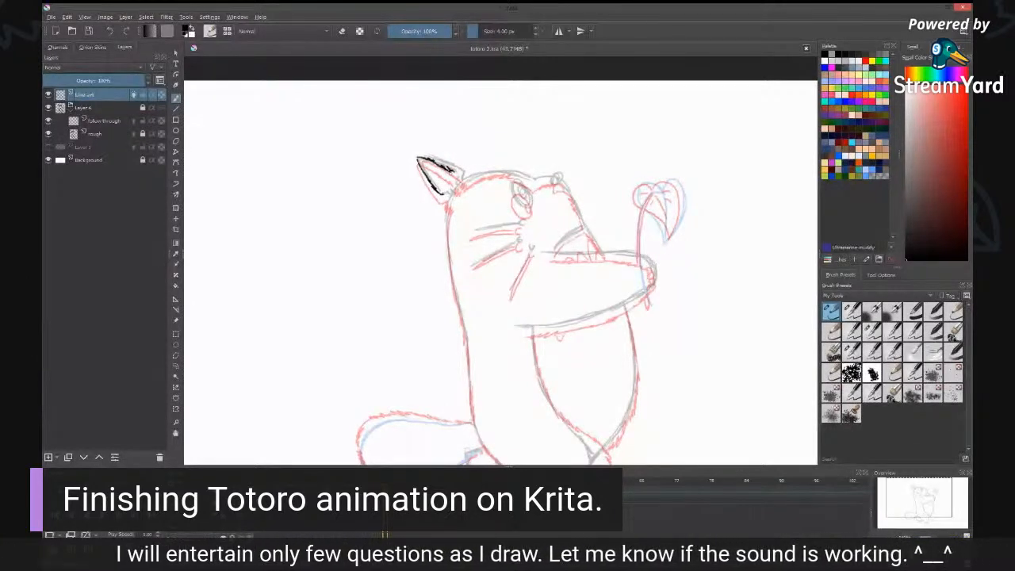
{"action": "left_click_drag", "start_coordinate": [462, 172], "coordinate": [451, 203]}
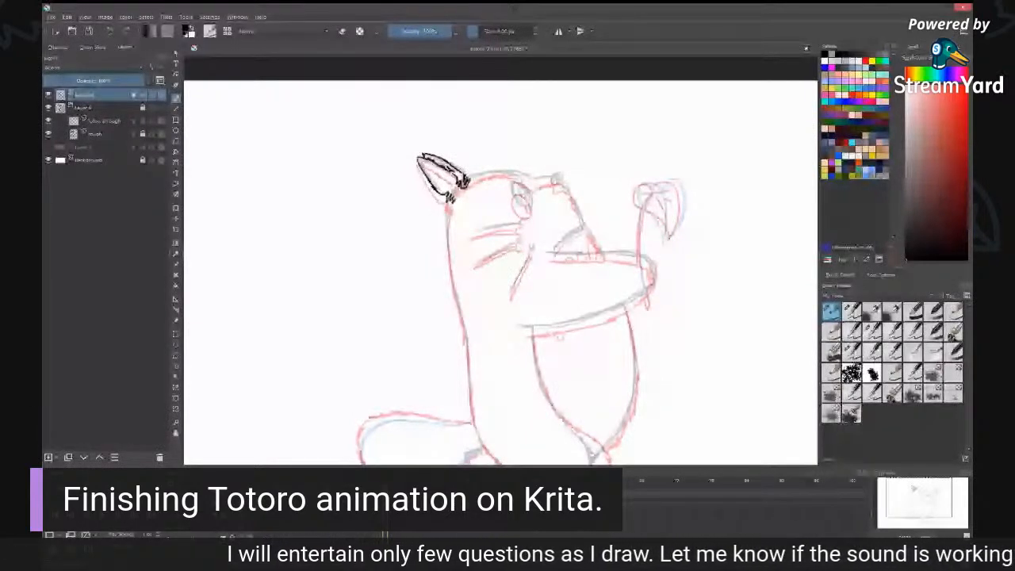
{"action": "key", "text": "e"}
{"action": "left_click_drag", "start_coordinate": [470, 180], "coordinate": [452, 202]}
{"action": "key", "text": "e"}
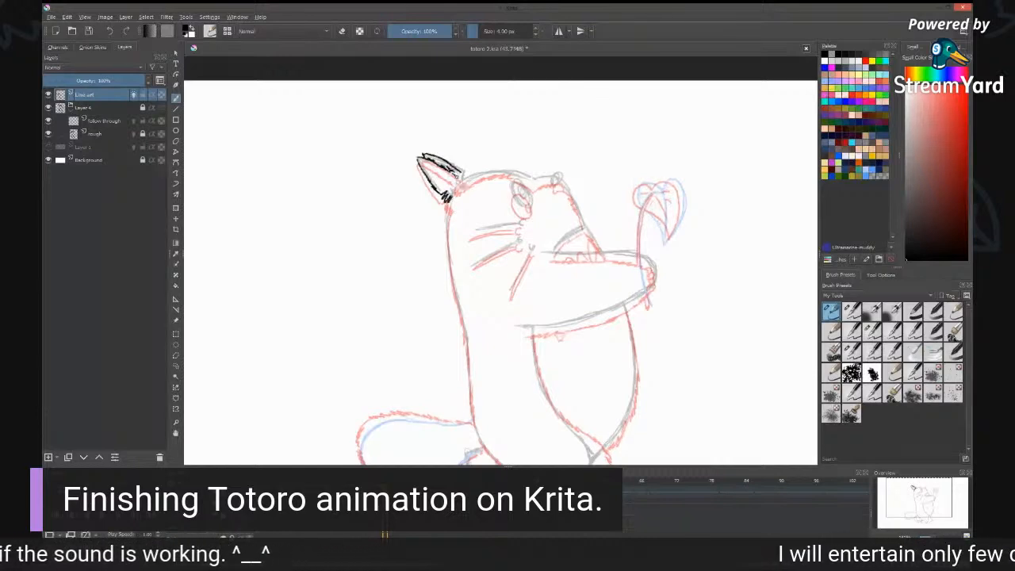
{"action": "left_click_drag", "start_coordinate": [458, 176], "coordinate": [453, 191]}
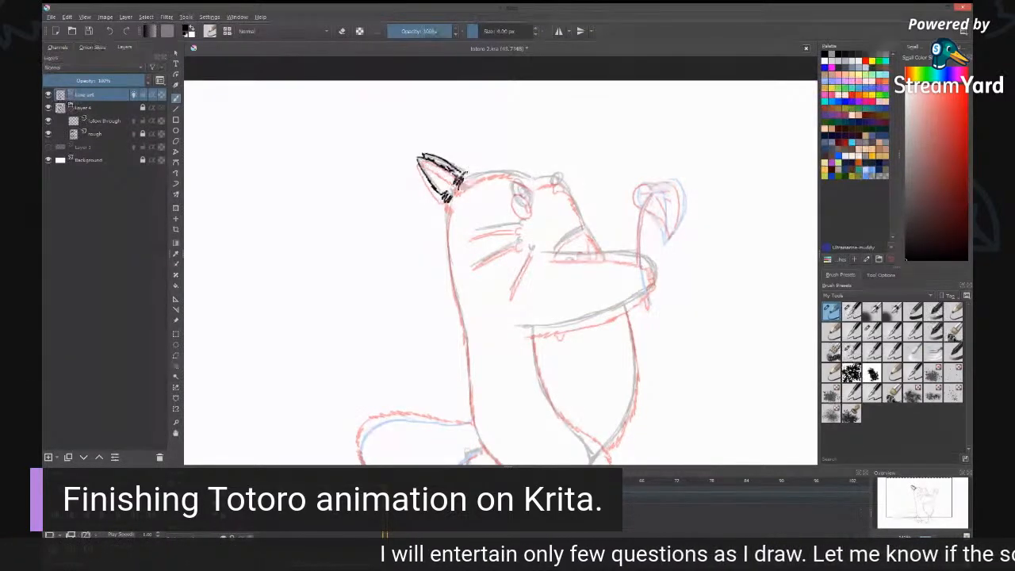
Step: Ink the back line from the ear down to the tail and trace the rounded tail outline with short furry strokes
{"action": "mouse_move", "coordinate": [470, 173]}
{"action": "left_mouse_down"}
{"action": "mouse_move", "coordinate": [456, 187]}
{"action": "mouse_move", "coordinate": [447, 236]}
{"action": "mouse_move", "coordinate": [457, 308]}
{"action": "left_mouse_up"}
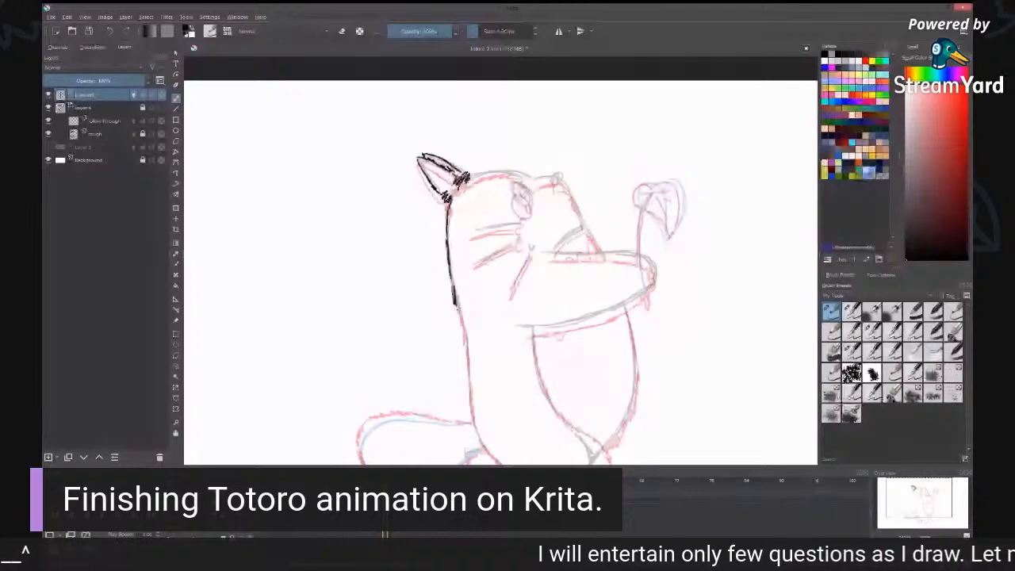
{"action": "left_click_drag", "start_coordinate": [458, 307], "coordinate": [470, 159]}
{"action": "left_click_drag", "start_coordinate": [466, 152], "coordinate": [481, 252]}
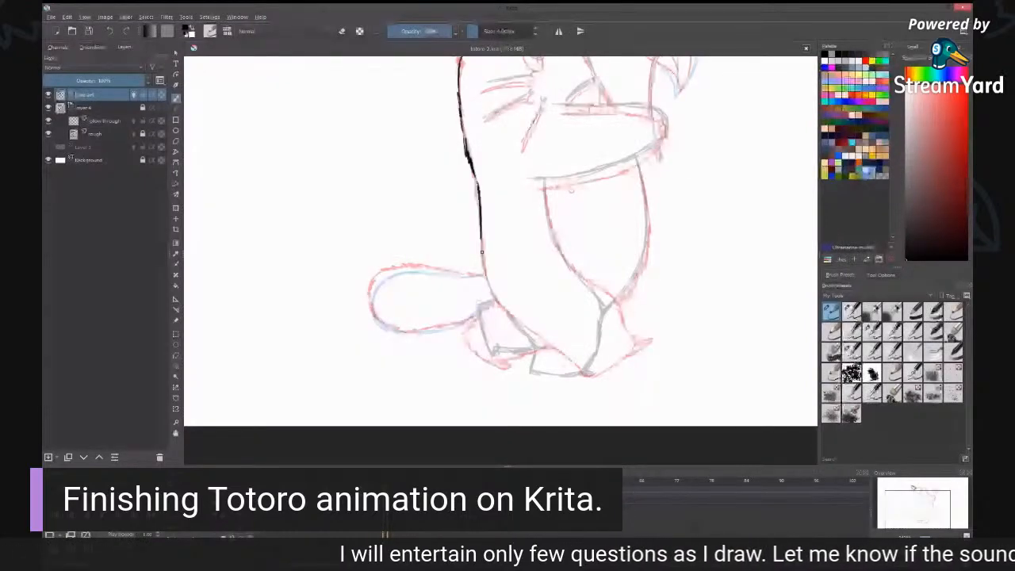
{"action": "left_click_drag", "start_coordinate": [481, 253], "coordinate": [484, 274]}
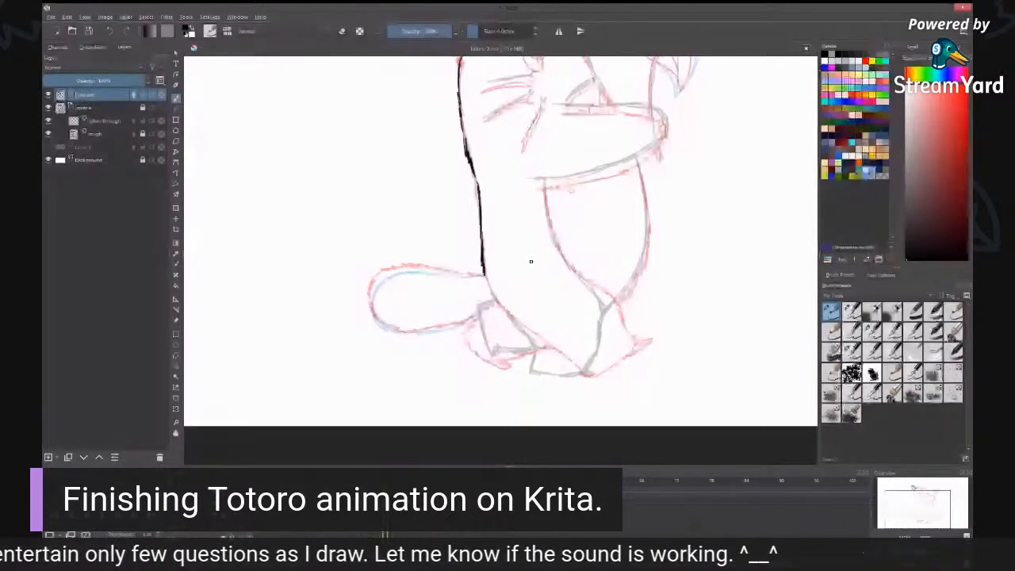
{"action": "mouse_move", "coordinate": [484, 274]}
{"action": "left_mouse_down"}
{"action": "mouse_move", "coordinate": [425, 270]}
{"action": "mouse_move", "coordinate": [373, 309]}
{"action": "left_mouse_up"}
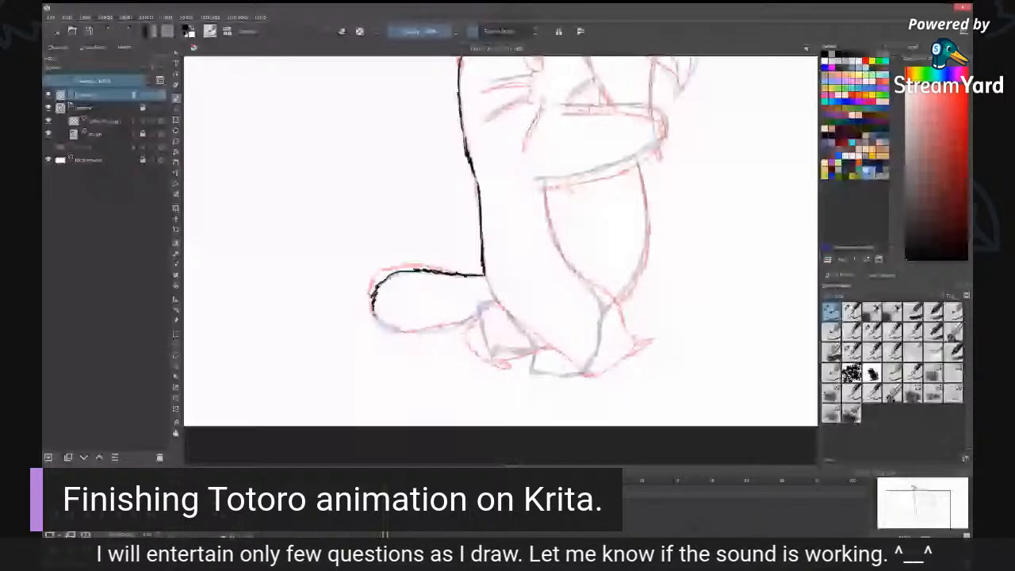
{"action": "left_click_drag", "start_coordinate": [373, 313], "coordinate": [496, 304]}
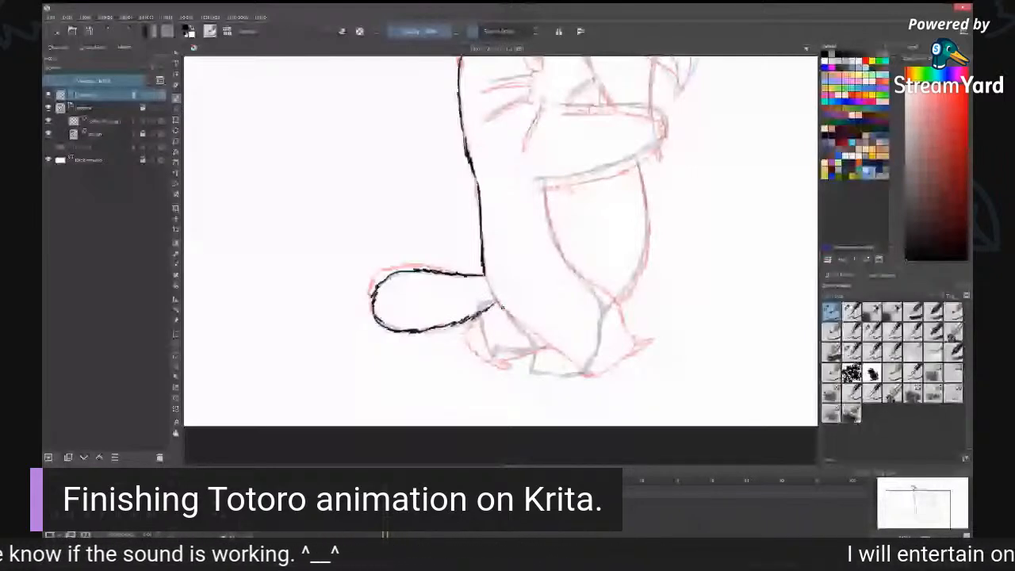
Step: Ink the near leg and its flat foot with a claw, plus the far foot with its pointed claw behind it
{"action": "left_click_drag", "start_coordinate": [492, 301], "coordinate": [537, 347]}
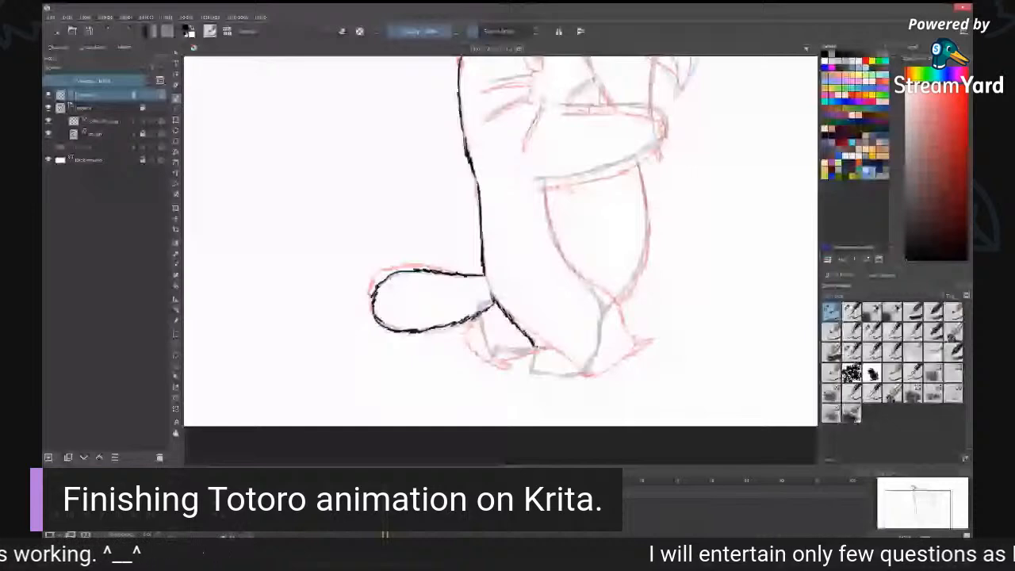
{"action": "left_click_drag", "start_coordinate": [606, 307], "coordinate": [600, 343]}
{"action": "left_click_drag", "start_coordinate": [536, 349], "coordinate": [531, 373]}
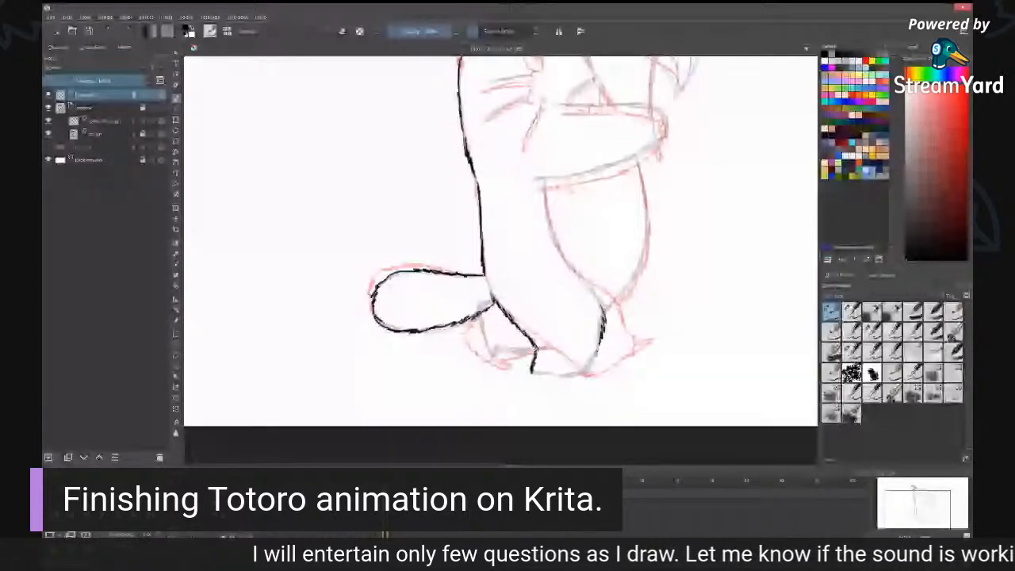
{"action": "left_click_drag", "start_coordinate": [532, 373], "coordinate": [606, 374]}
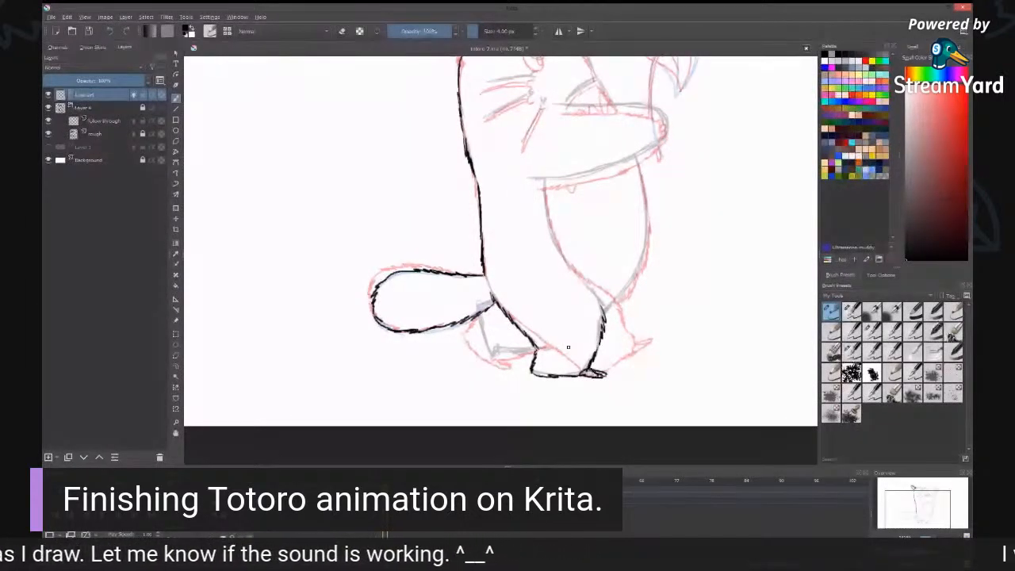
{"action": "left_click_drag", "start_coordinate": [480, 316], "coordinate": [492, 349]}
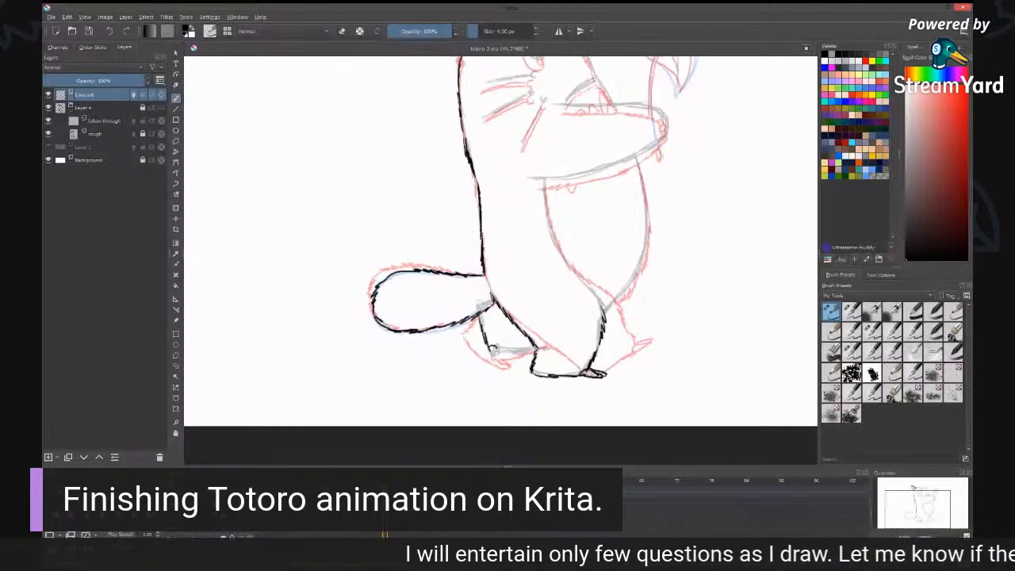
{"action": "left_click_drag", "start_coordinate": [491, 347], "coordinate": [536, 350]}
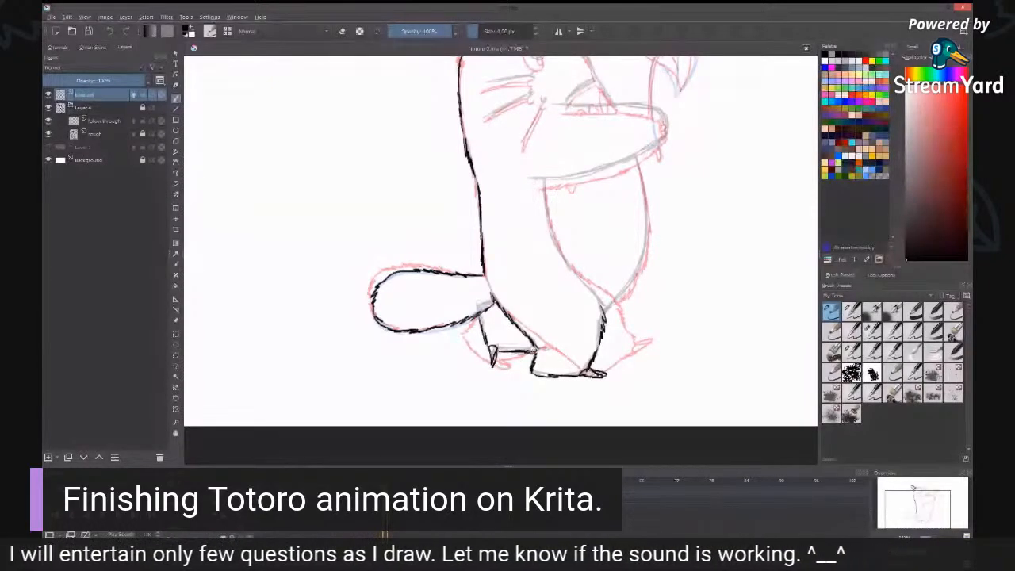
Step: Ink the top of the head, the small round nose, and the front of the face and chest down to the arm
{"action": "left_click_drag", "start_coordinate": [650, 121], "coordinate": [615, 258]}
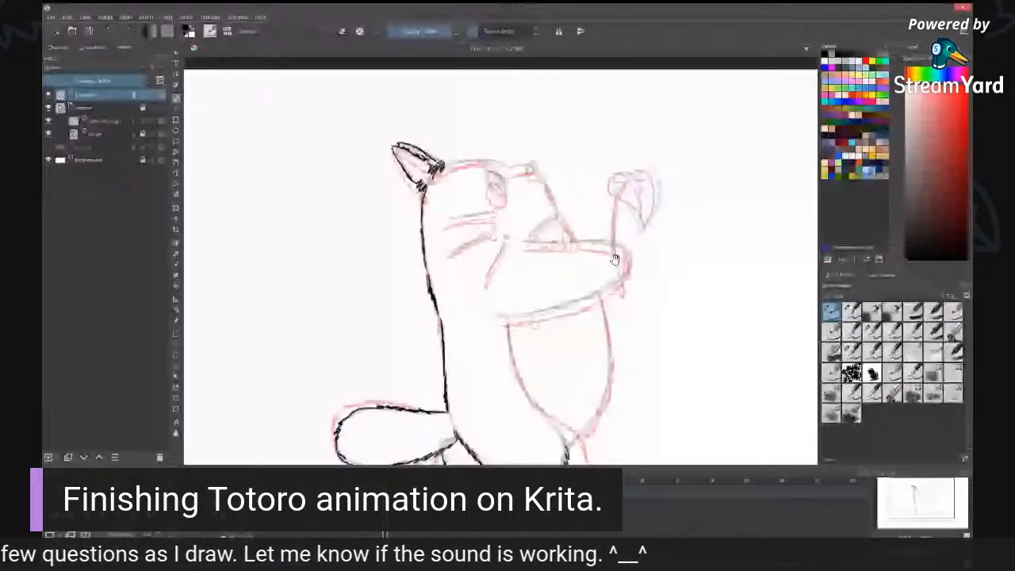
{"action": "mouse_move", "coordinate": [449, 165]}
{"action": "left_mouse_down"}
{"action": "mouse_move", "coordinate": [475, 157]}
{"action": "mouse_move", "coordinate": [535, 166]}
{"action": "left_mouse_up"}
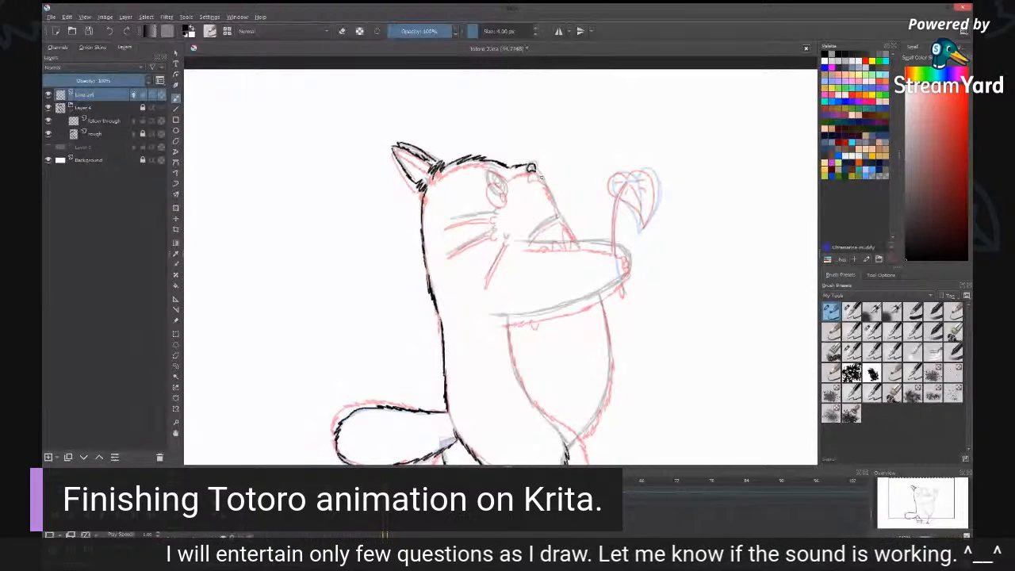
{"action": "left_click_drag", "start_coordinate": [530, 168], "coordinate": [557, 208]}
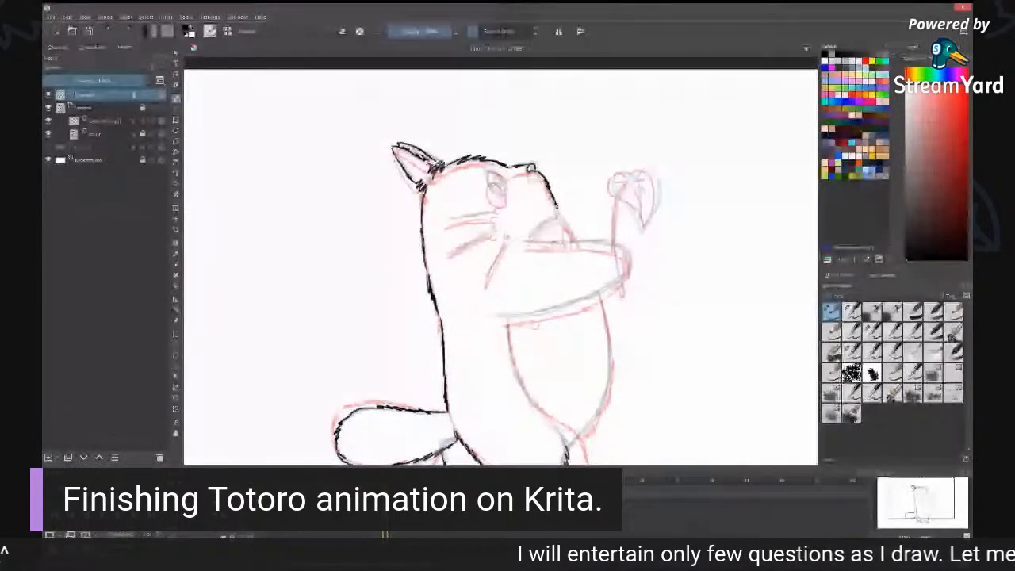
{"action": "left_click_drag", "start_coordinate": [556, 204], "coordinate": [564, 220]}
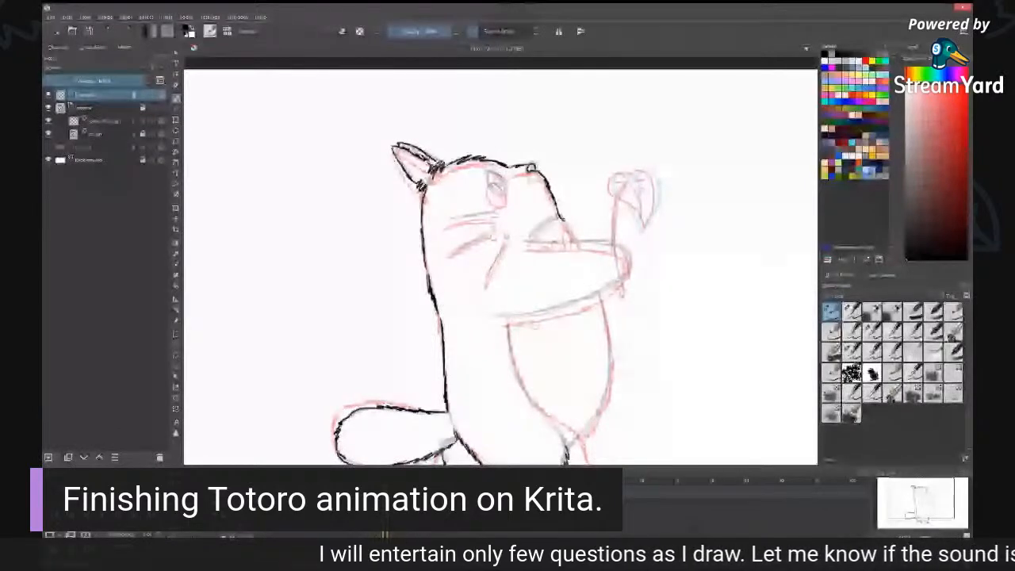
{"action": "left_click_drag", "start_coordinate": [560, 217], "coordinate": [581, 249]}
Step: Ink the three double-lined whiskers, redrawing the top whisker's lower edge, and the oval eye with its pupil
{"action": "mouse_move", "coordinate": [499, 208]}
{"action": "left_mouse_down"}
{"action": "mouse_move", "coordinate": [479, 211]}
{"action": "mouse_move", "coordinate": [497, 209]}
{"action": "left_mouse_up"}
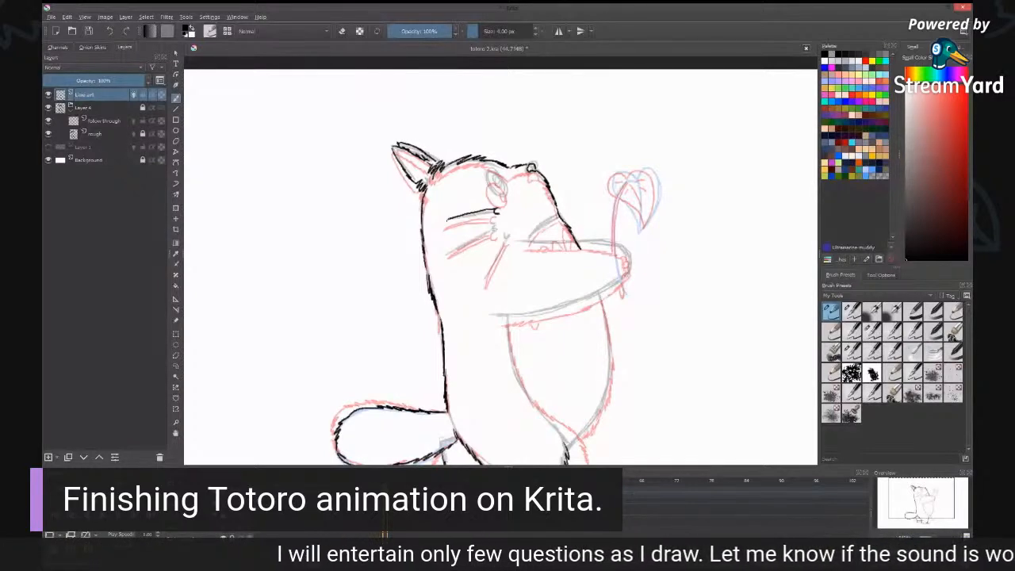
{"action": "left_click_drag", "start_coordinate": [449, 220], "coordinate": [497, 213]}
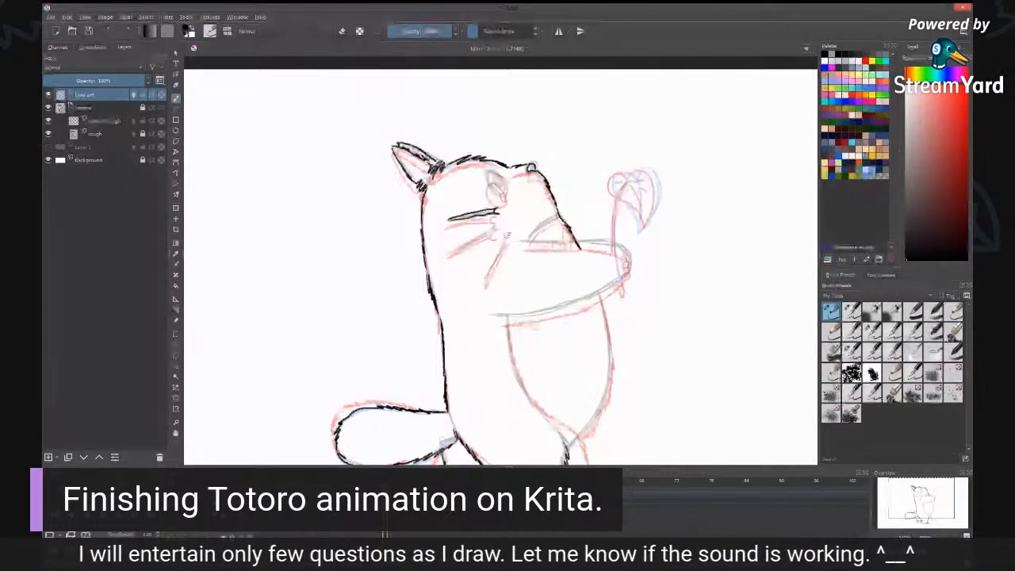
{"action": "key", "text": "ctrl+z"}
{"action": "left_click_drag", "start_coordinate": [448, 219], "coordinate": [498, 212]}
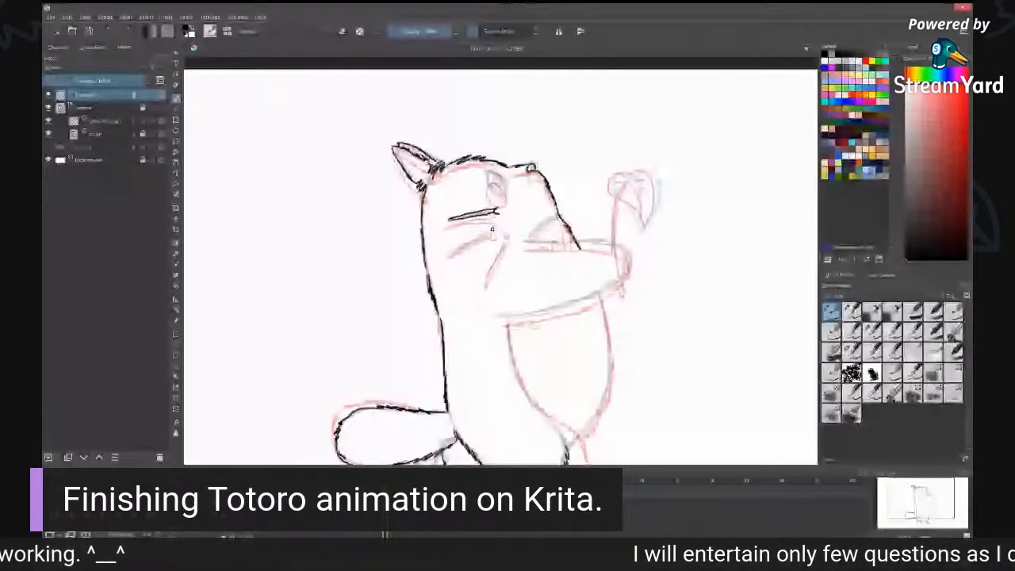
{"action": "left_click_drag", "start_coordinate": [448, 257], "coordinate": [491, 232]}
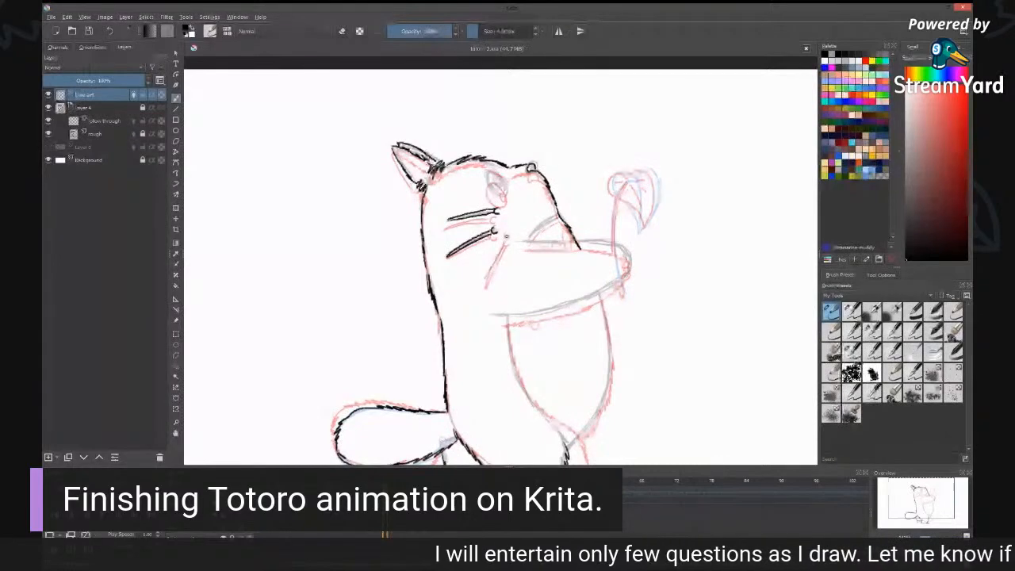
{"action": "left_click_drag", "start_coordinate": [507, 239], "coordinate": [487, 278]}
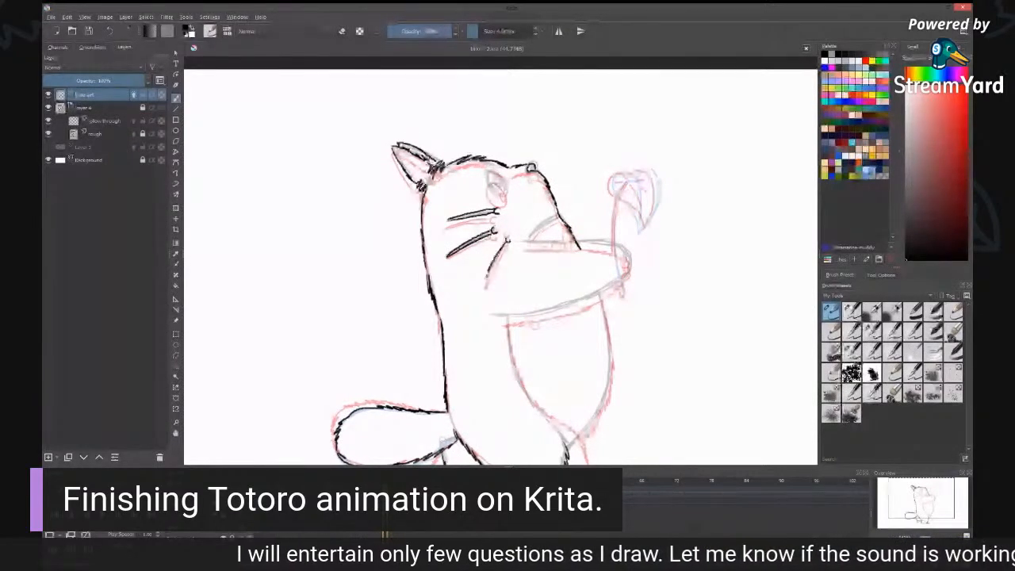
{"action": "left_click_drag", "start_coordinate": [508, 240], "coordinate": [483, 285]}
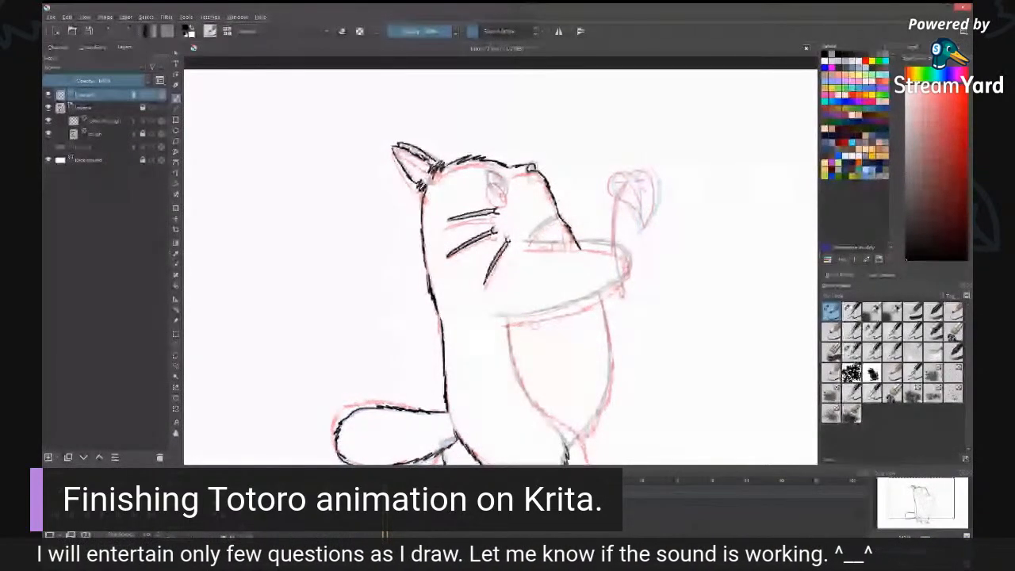
{"action": "mouse_move", "coordinate": [489, 171]}
{"action": "left_mouse_down"}
{"action": "mouse_move", "coordinate": [493, 192]}
{"action": "mouse_move", "coordinate": [506, 193]}
{"action": "left_mouse_up"}
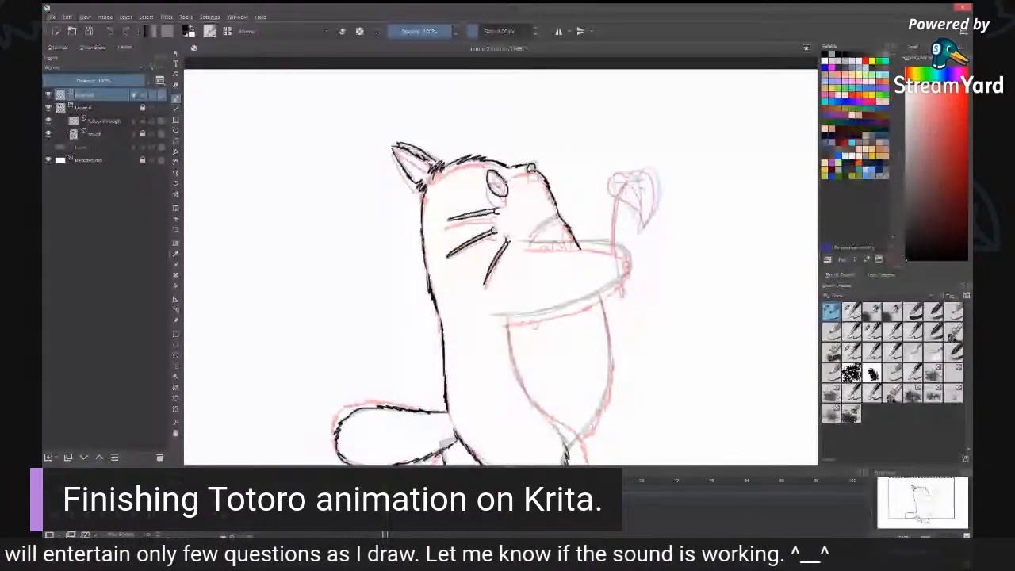
{"action": "left_click_drag", "start_coordinate": [505, 183], "coordinate": [505, 191]}
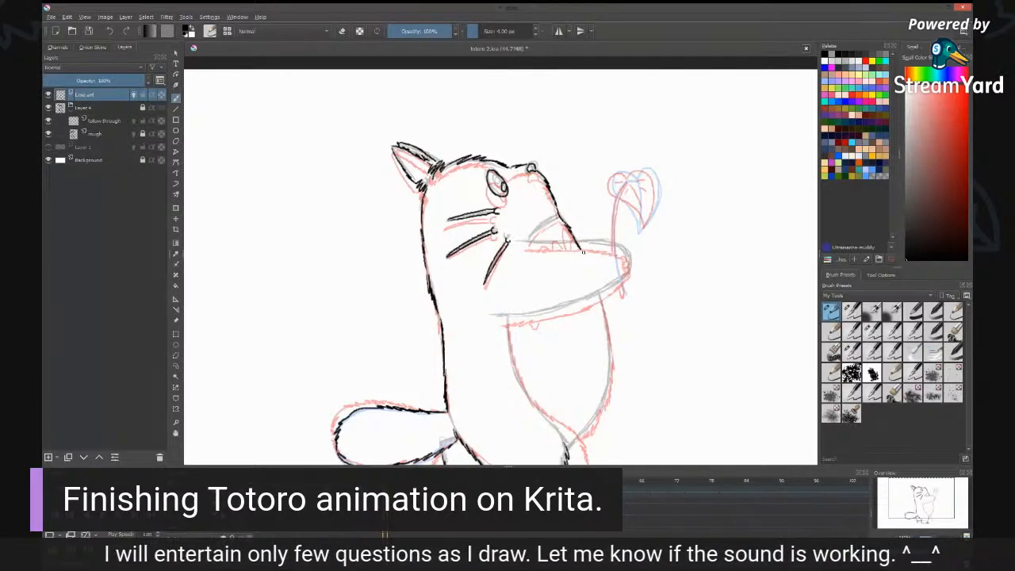
Step: Erase the chest line overlapping the arm, then ink the outstretched arm with its claws and the short curve above it
{"action": "key", "text": "e"}
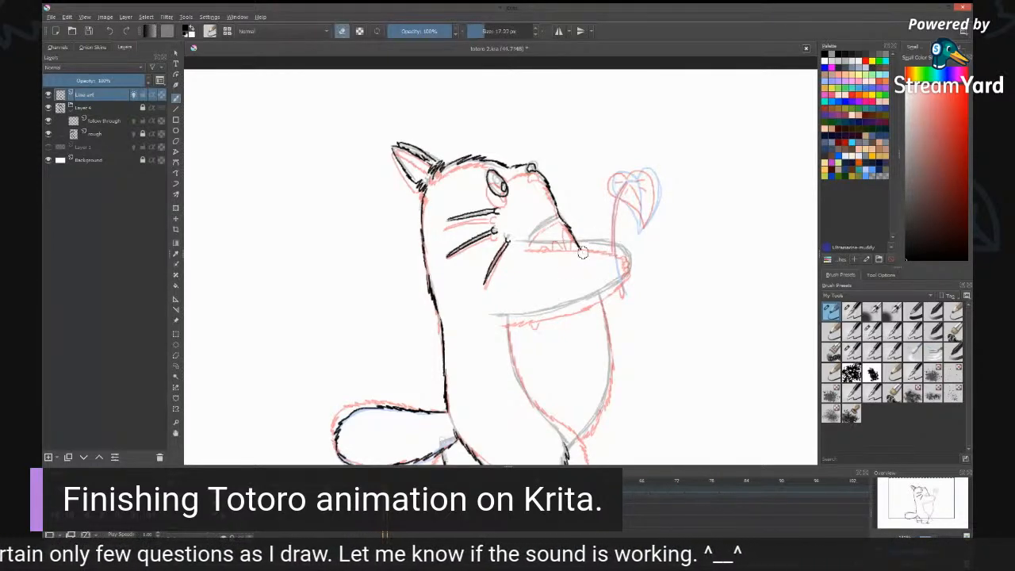
{"action": "left_click_drag", "start_coordinate": [583, 253], "coordinate": [577, 251]}
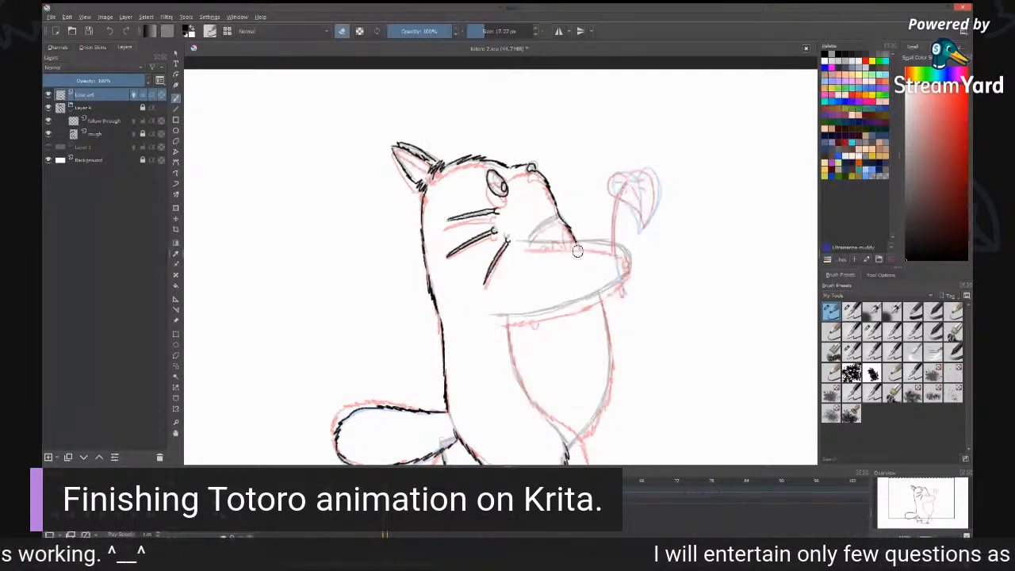
{"action": "key", "text": "e"}
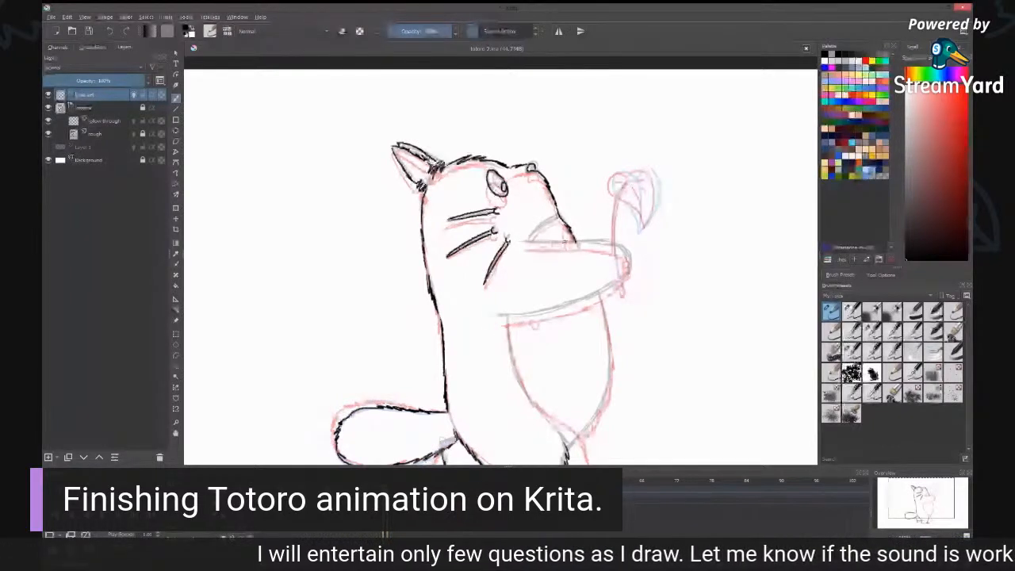
{"action": "left_click_drag", "start_coordinate": [524, 241], "coordinate": [630, 253]}
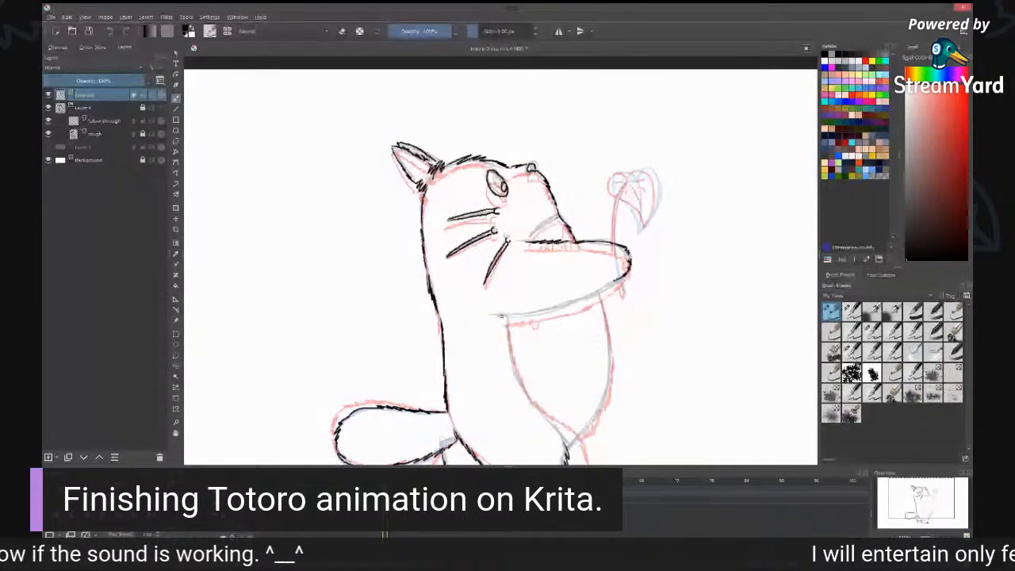
{"action": "mouse_move", "coordinate": [502, 316]}
{"action": "left_mouse_down"}
{"action": "mouse_move", "coordinate": [566, 305]}
{"action": "mouse_move", "coordinate": [627, 276]}
{"action": "mouse_move", "coordinate": [633, 259]}
{"action": "mouse_move", "coordinate": [633, 273]}
{"action": "left_mouse_up"}
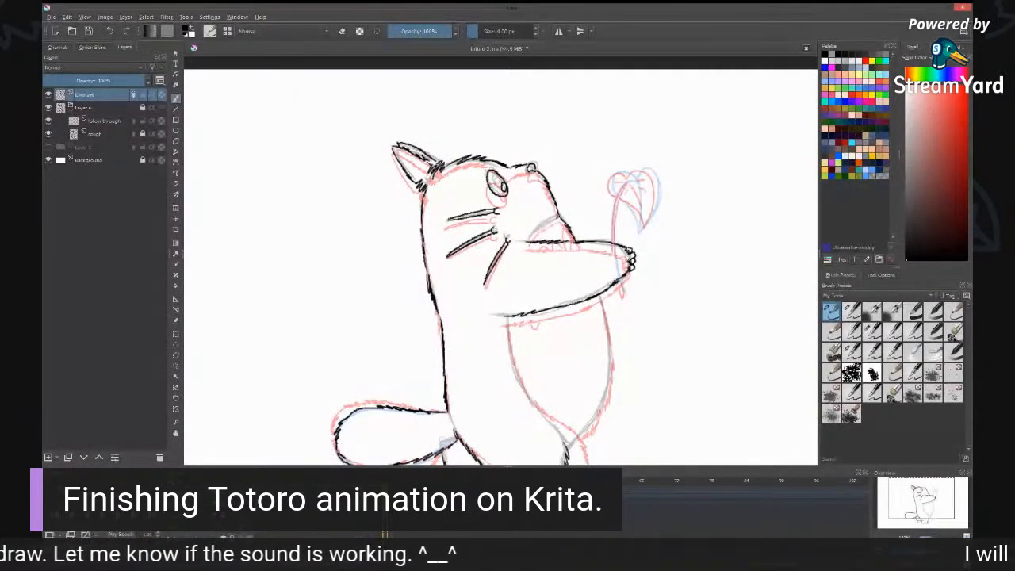
{"action": "left_click_drag", "start_coordinate": [559, 215], "coordinate": [538, 228]}
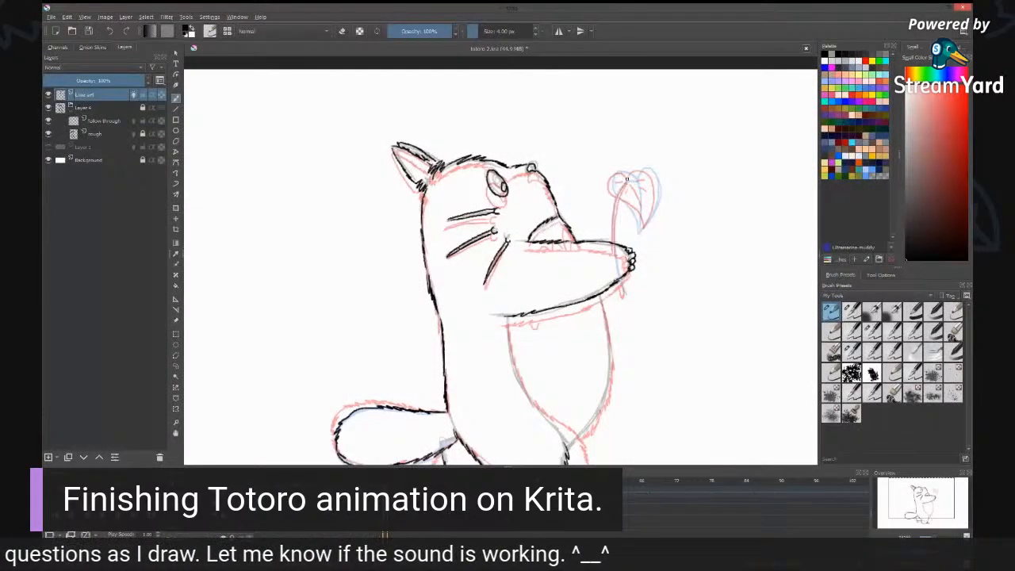
Step: Ink the held leaf's curved double-line stem and its two-lobed outline ending in a point
{"action": "left_click_drag", "start_coordinate": [625, 181], "coordinate": [611, 242]}
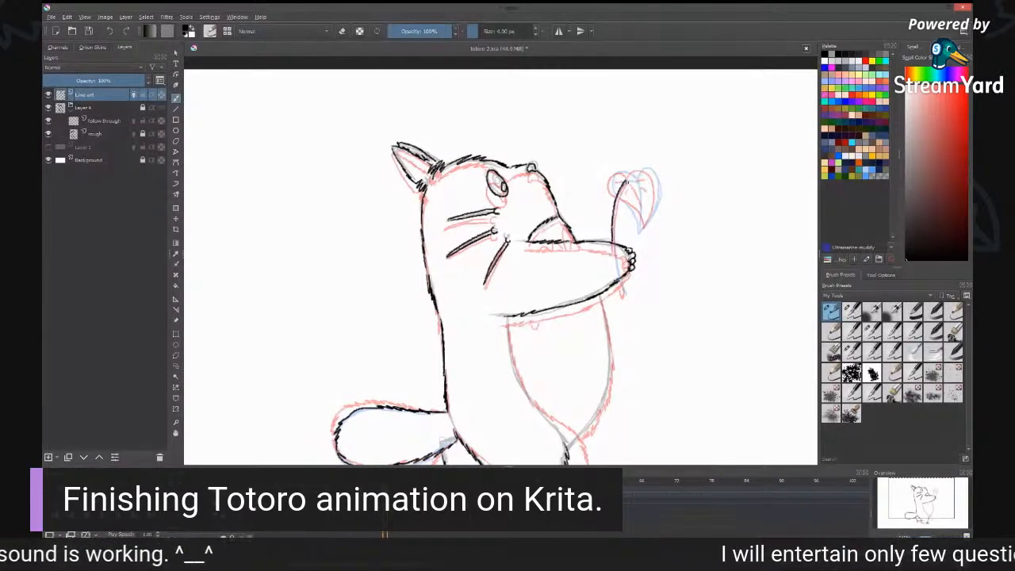
{"action": "left_click_drag", "start_coordinate": [625, 183], "coordinate": [612, 246]}
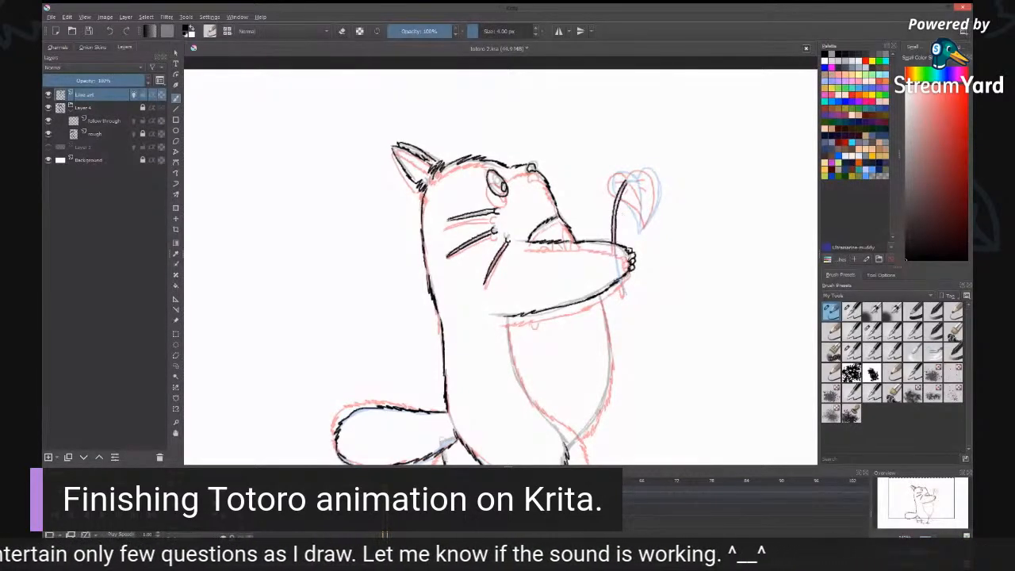
{"action": "left_click_drag", "start_coordinate": [625, 184], "coordinate": [637, 177]}
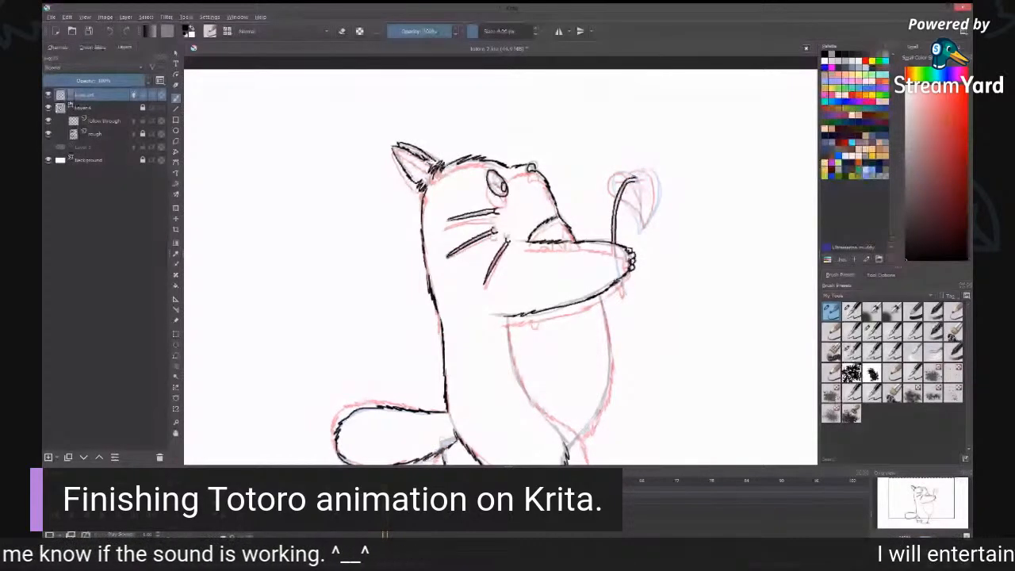
{"action": "left_click_drag", "start_coordinate": [615, 191], "coordinate": [634, 180]}
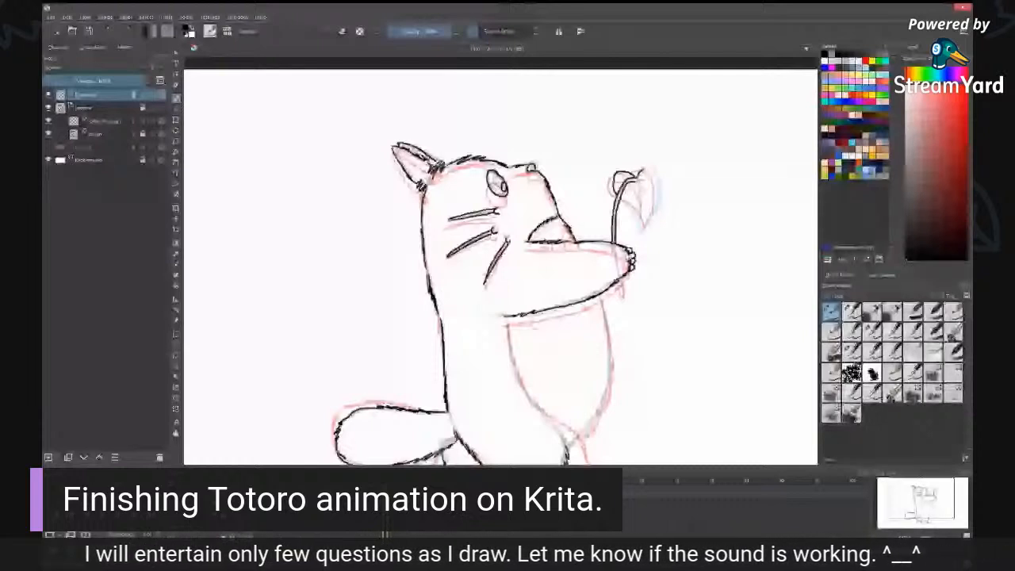
{"action": "left_click_drag", "start_coordinate": [636, 169], "coordinate": [645, 227]}
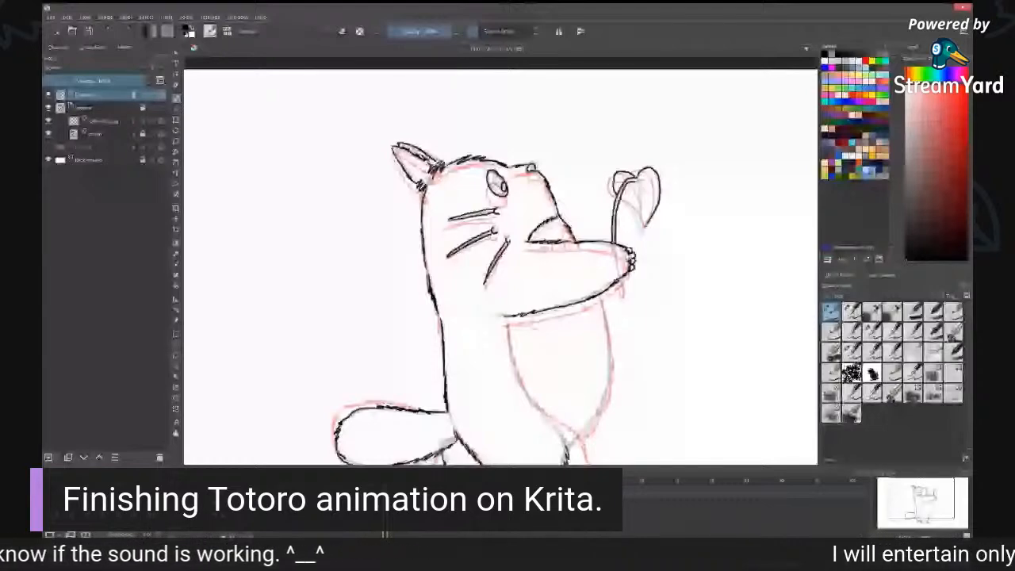
{"action": "left_click_drag", "start_coordinate": [620, 198], "coordinate": [641, 233]}
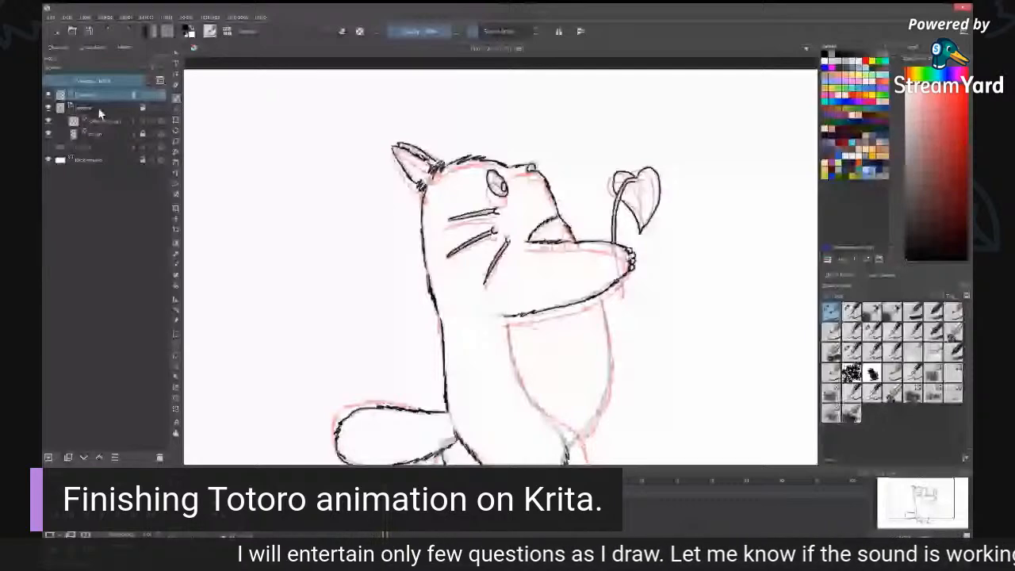
{"action": "left_click", "coordinate": [99, 115]}
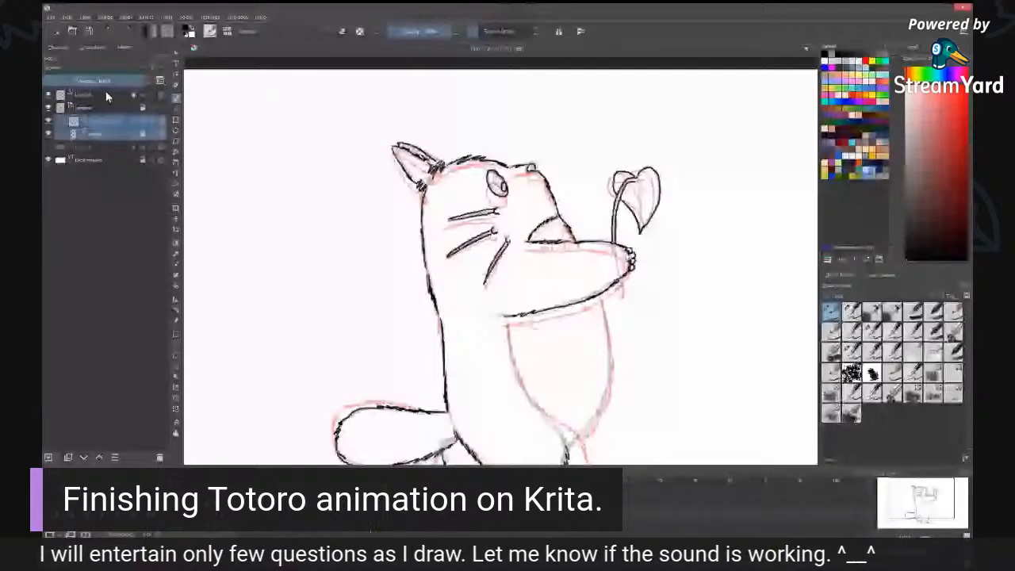
{"action": "left_click", "coordinate": [104, 94]}
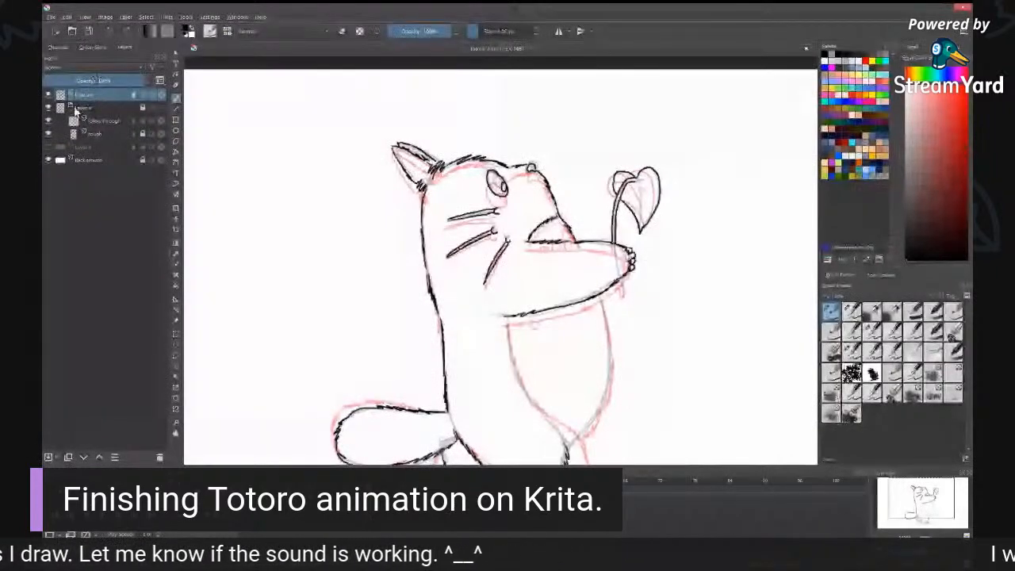
{"action": "left_click", "coordinate": [71, 110]}
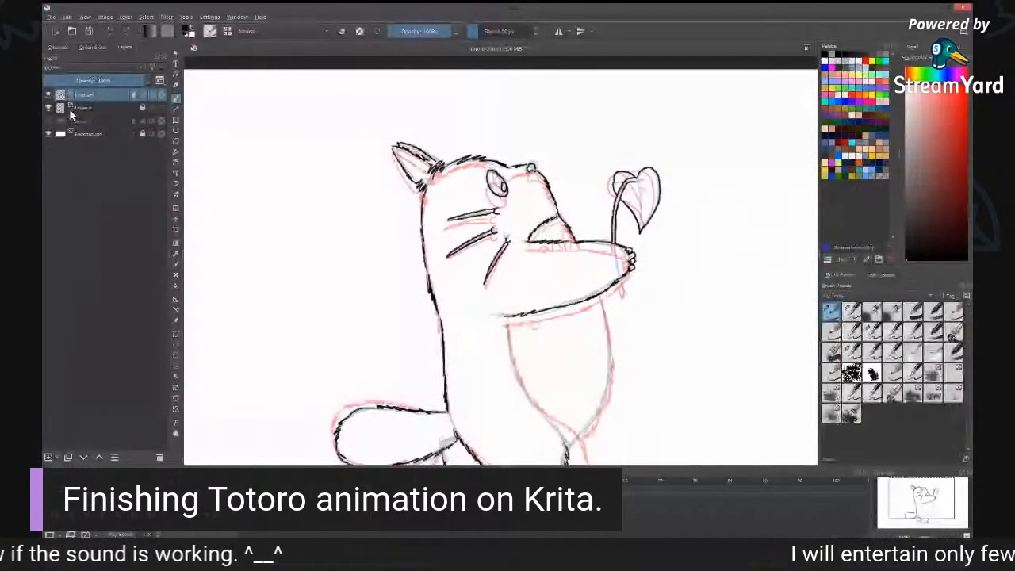
{"action": "left_click", "coordinate": [108, 124]}
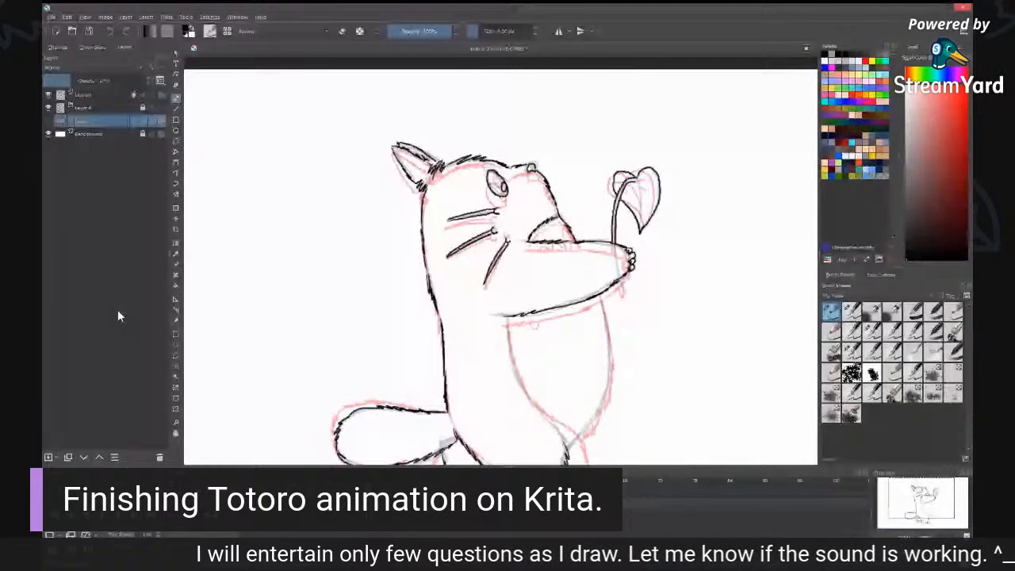
{"action": "left_click", "coordinate": [99, 100]}
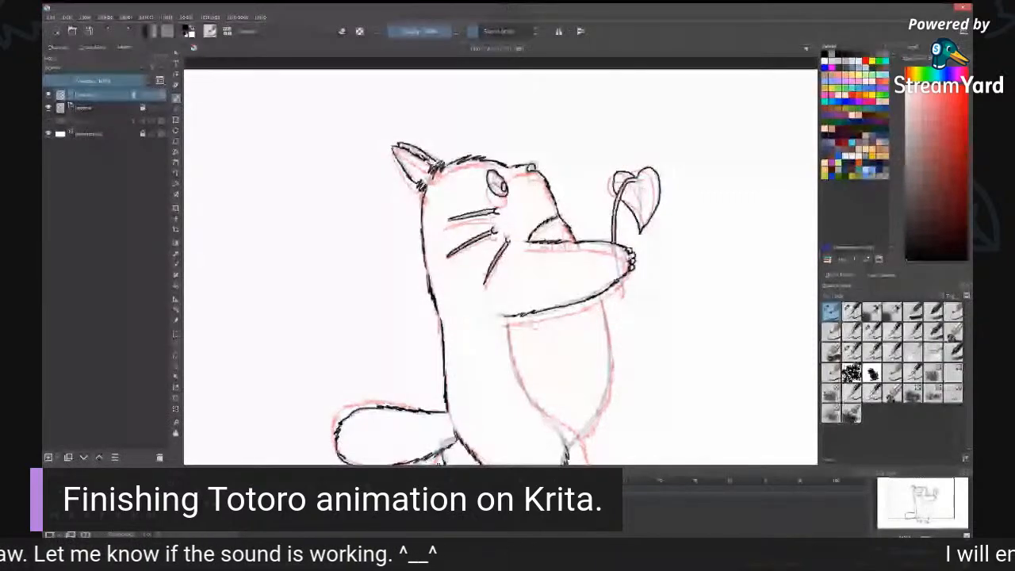
{"action": "left_click", "coordinate": [71, 108]}
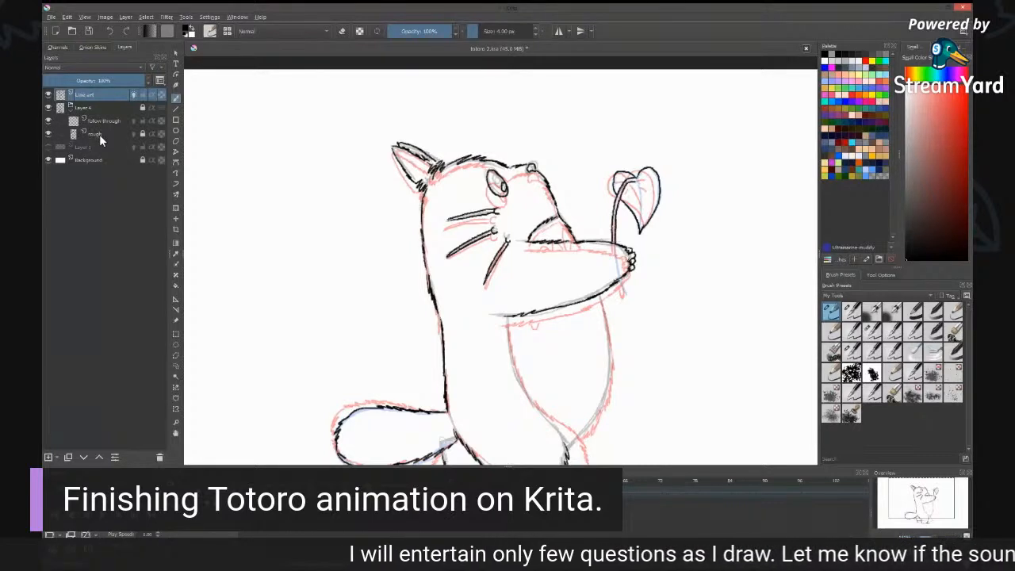
Step: Toggle the rough layer's display in the timeline and make the line art layer active again
{"action": "left_click", "coordinate": [99, 139]}
{"action": "right_click", "coordinate": [100, 136]}
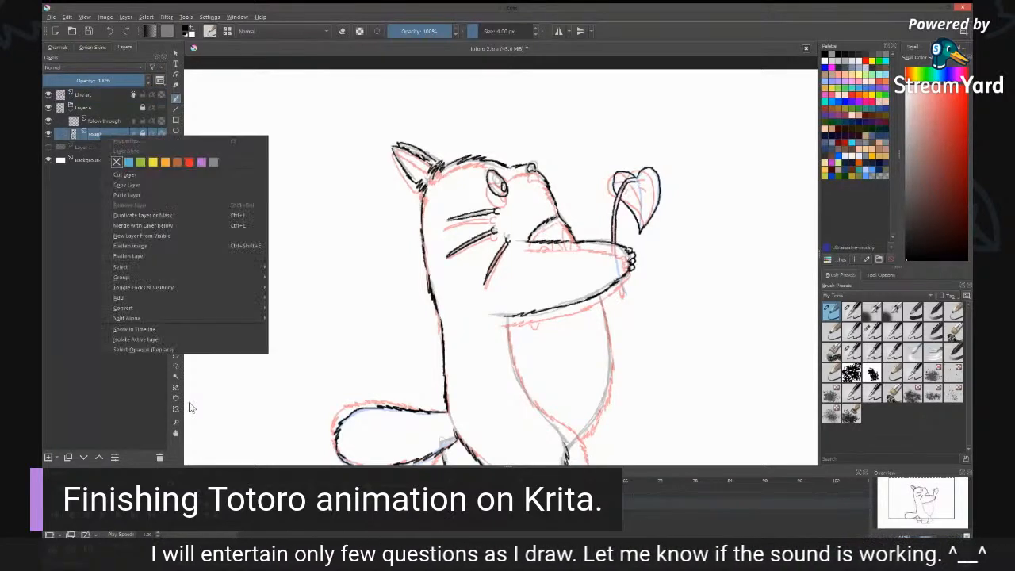
{"action": "left_click", "coordinate": [153, 330]}
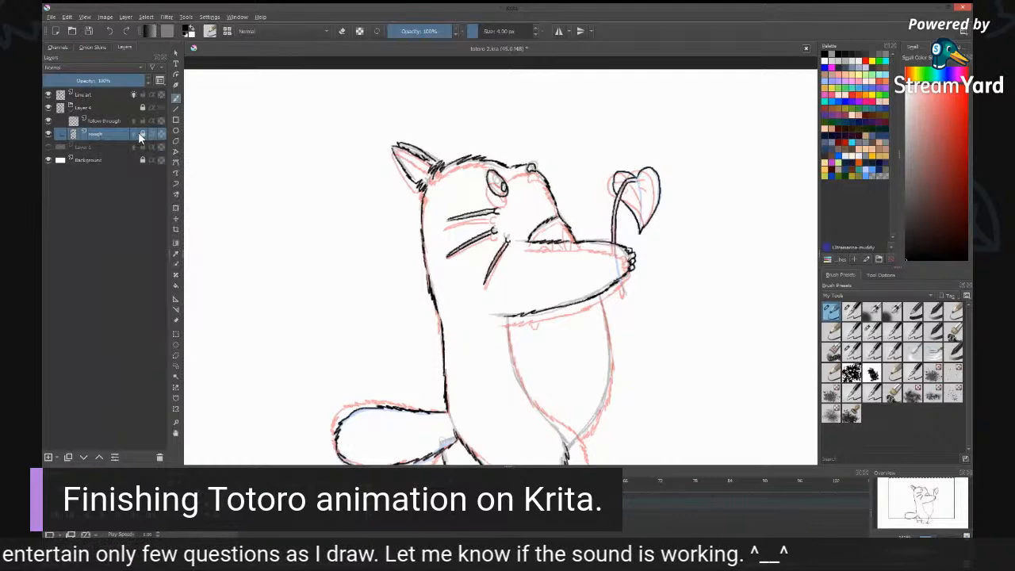
{"action": "left_click", "coordinate": [91, 95]}
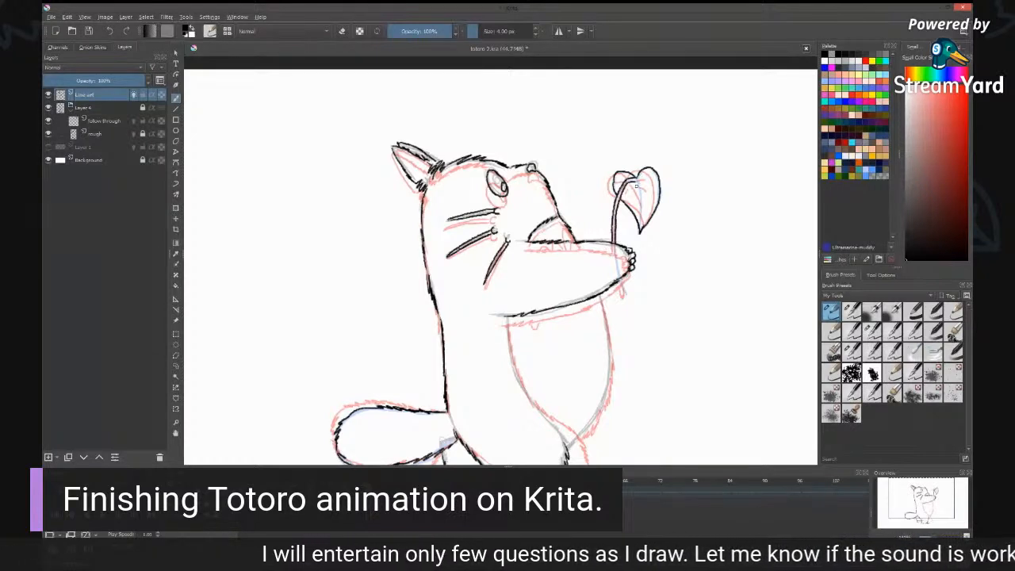
Step: Ink the central vein and short side veins inside the held leaf
{"action": "left_click_drag", "start_coordinate": [638, 186], "coordinate": [641, 225]}
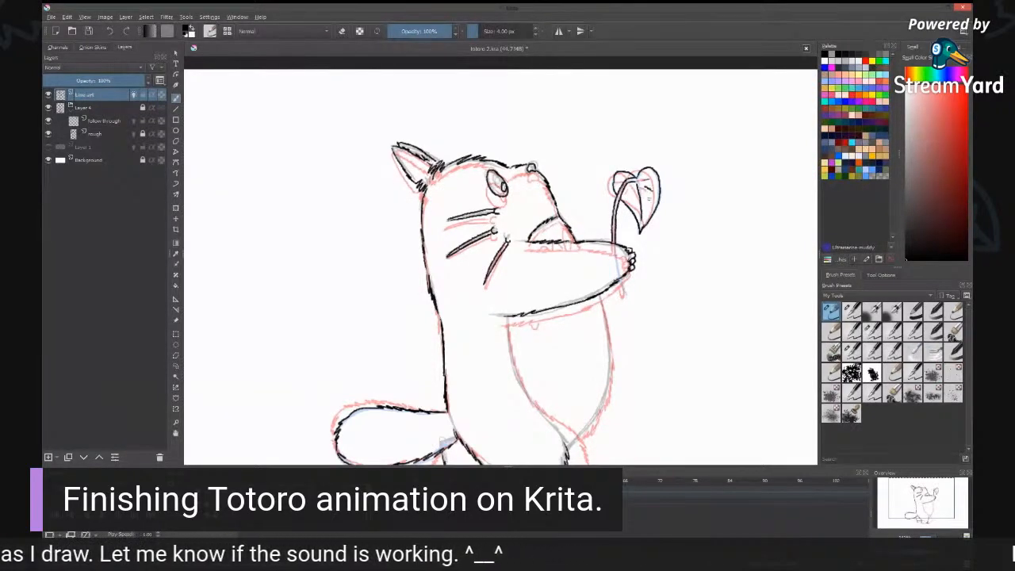
{"action": "left_click_drag", "start_coordinate": [635, 198], "coordinate": [625, 188]}
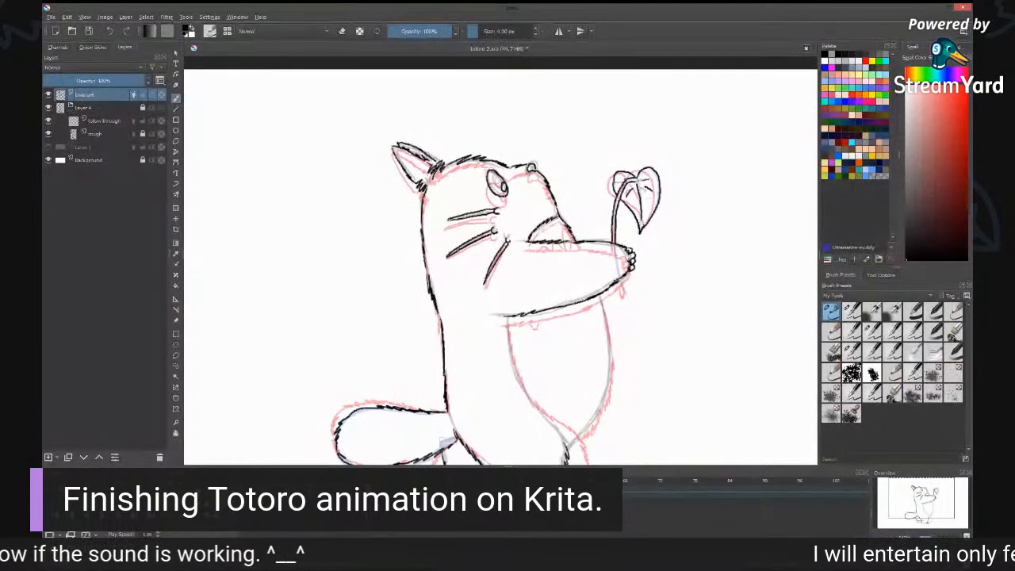
Step: Ink the belly's outer curve from the arm down to the leg, plus its inner curve over the rough
{"action": "left_click_drag", "start_coordinate": [622, 346], "coordinate": [617, 209]}
{"action": "left_click_drag", "start_coordinate": [595, 160], "coordinate": [600, 184]}
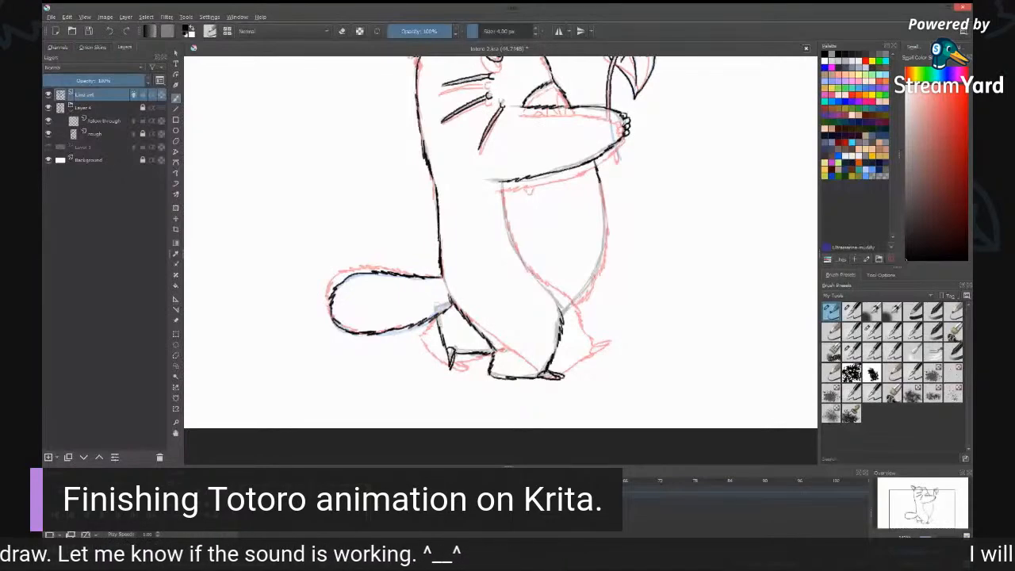
{"action": "left_click_drag", "start_coordinate": [604, 186], "coordinate": [561, 311]}
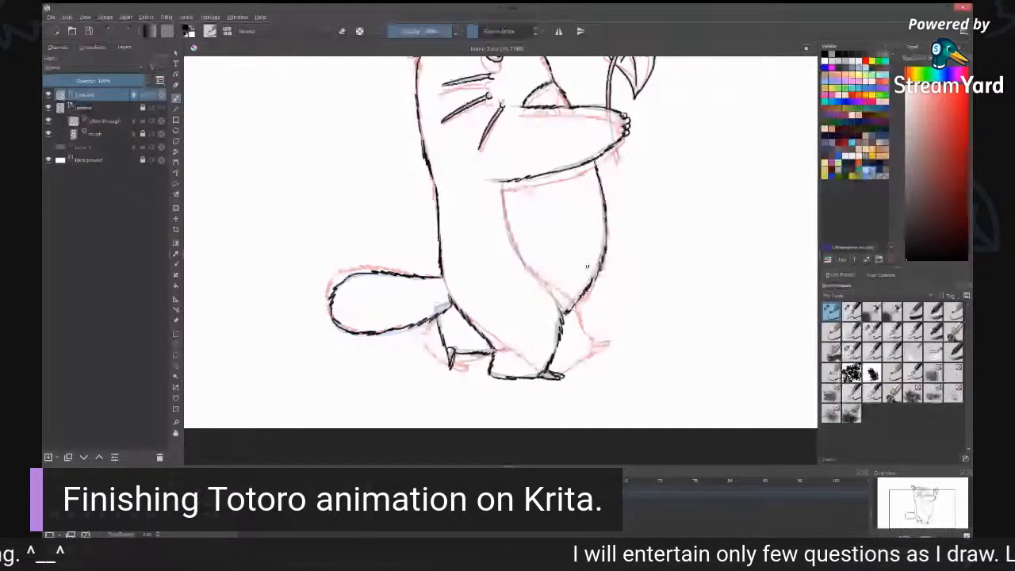
{"action": "left_click_drag", "start_coordinate": [501, 183], "coordinate": [550, 295]}
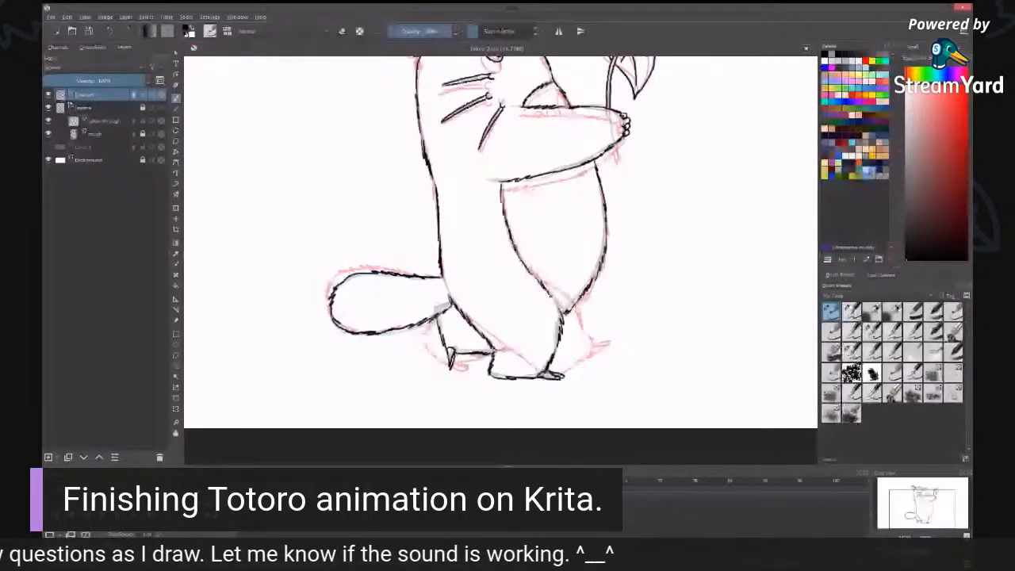
Step: Ink the small rounded shapes inside the mouth above the arm and the small claw on the arm's lower edge
{"action": "left_click_drag", "start_coordinate": [622, 165], "coordinate": [618, 198]}
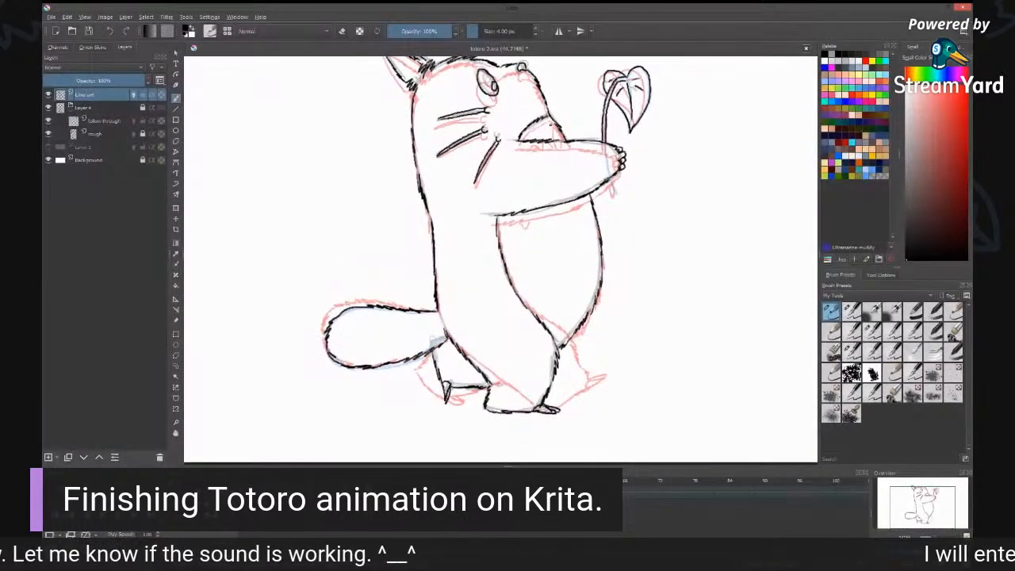
{"action": "left_click_drag", "start_coordinate": [551, 124], "coordinate": [551, 138]}
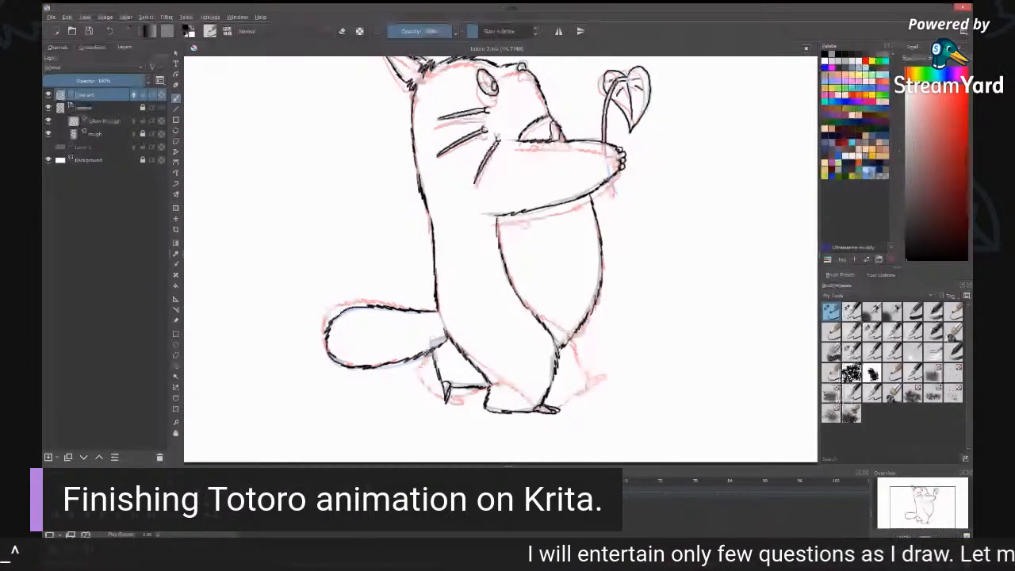
{"action": "left_click_drag", "start_coordinate": [551, 136], "coordinate": [543, 138]}
{"action": "left_click_drag", "start_coordinate": [523, 218], "coordinate": [526, 213]}
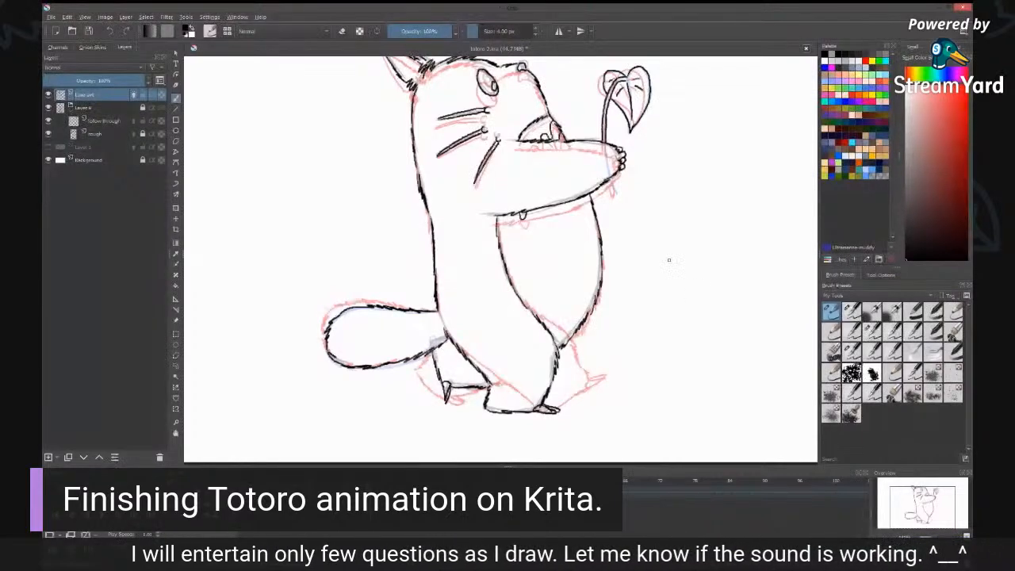
Step: Examine the inked Totoro frame as a whole and up close against the rough sketch for missing lines
{"action": "left_click_drag", "start_coordinate": [650, 234], "coordinate": [646, 279]}
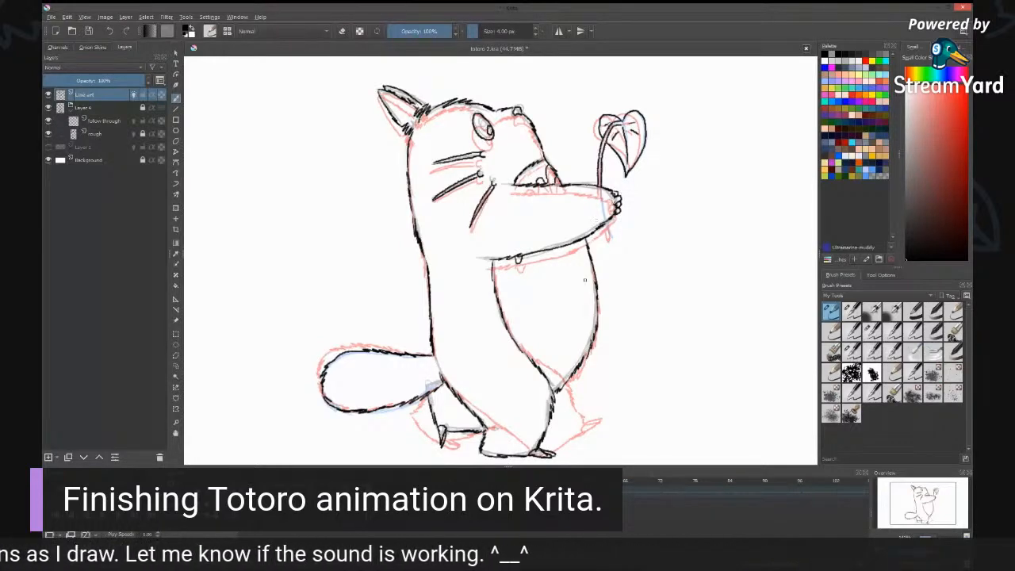
{"action": "mouse_move", "coordinate": [584, 382]}
{"action": "left_mouse_down"}
{"action": "mouse_move", "coordinate": [587, 330]}
{"action": "mouse_move", "coordinate": [587, 353]}
{"action": "left_mouse_up"}
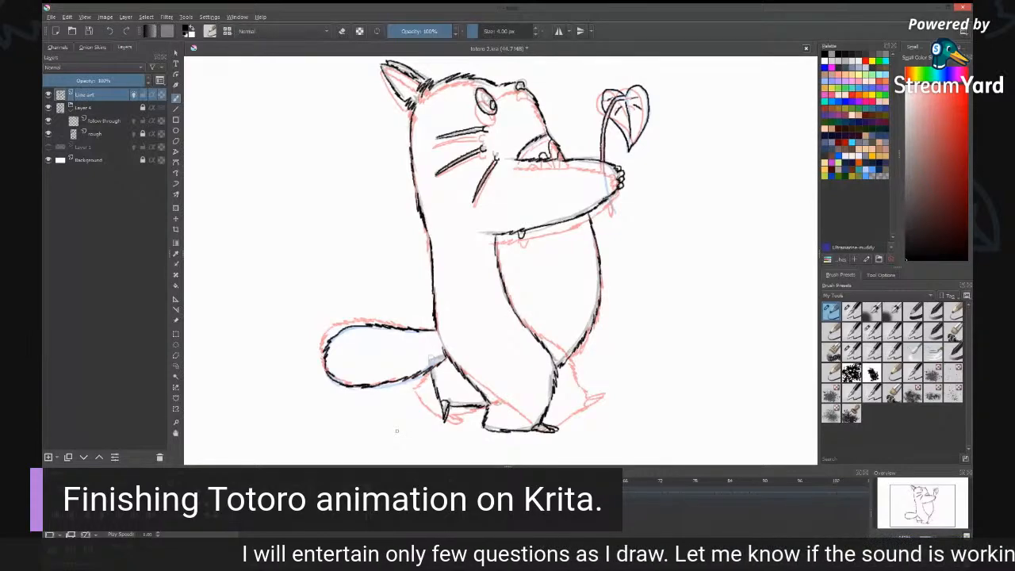
{"action": "key", "text": "minus"}
{"action": "key", "text": "minus"}
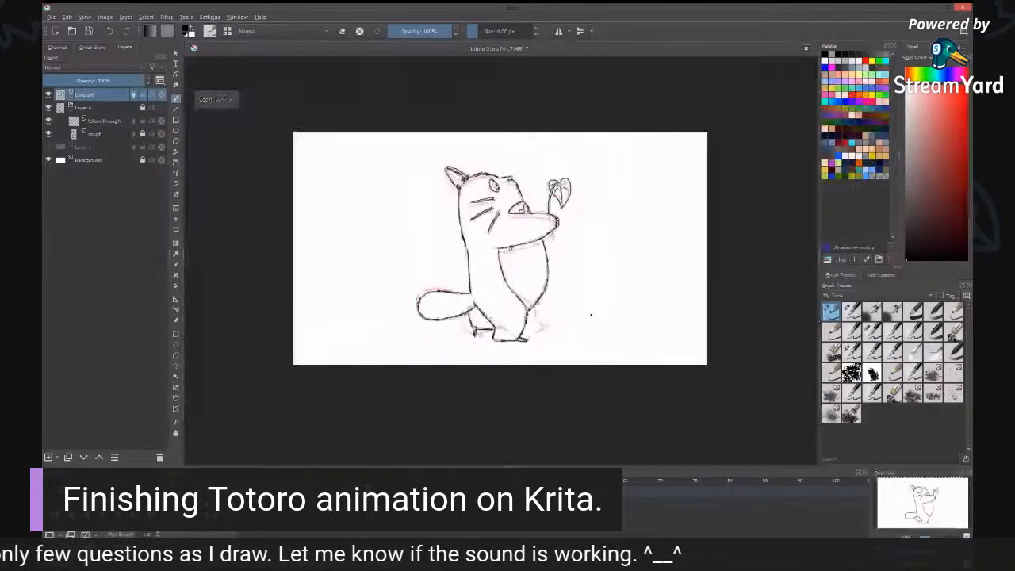
{"action": "key", "text": "plus"}
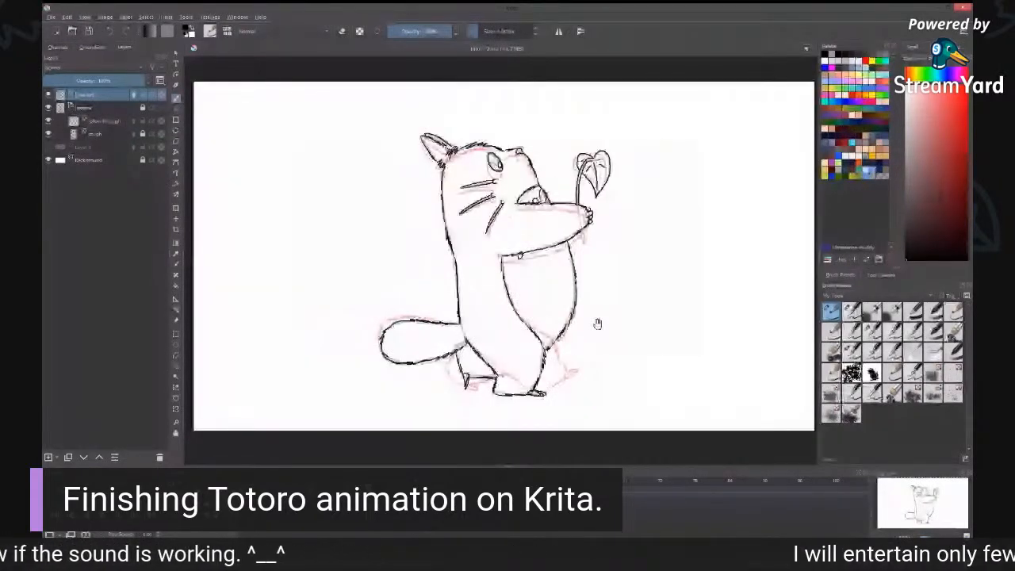
{"action": "left_click_drag", "start_coordinate": [598, 323], "coordinate": [594, 322]}
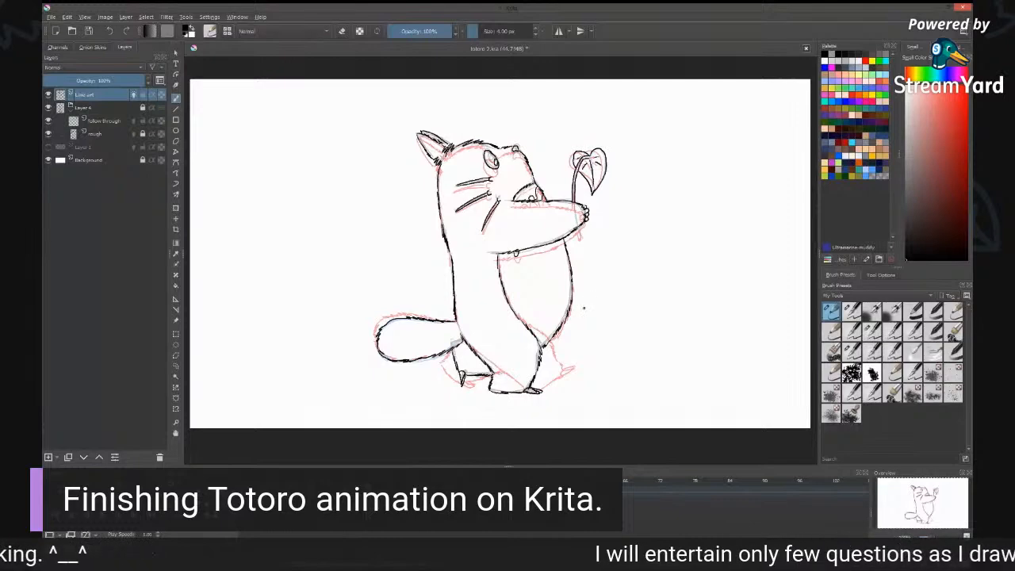
{"action": "key", "text": "plus"}
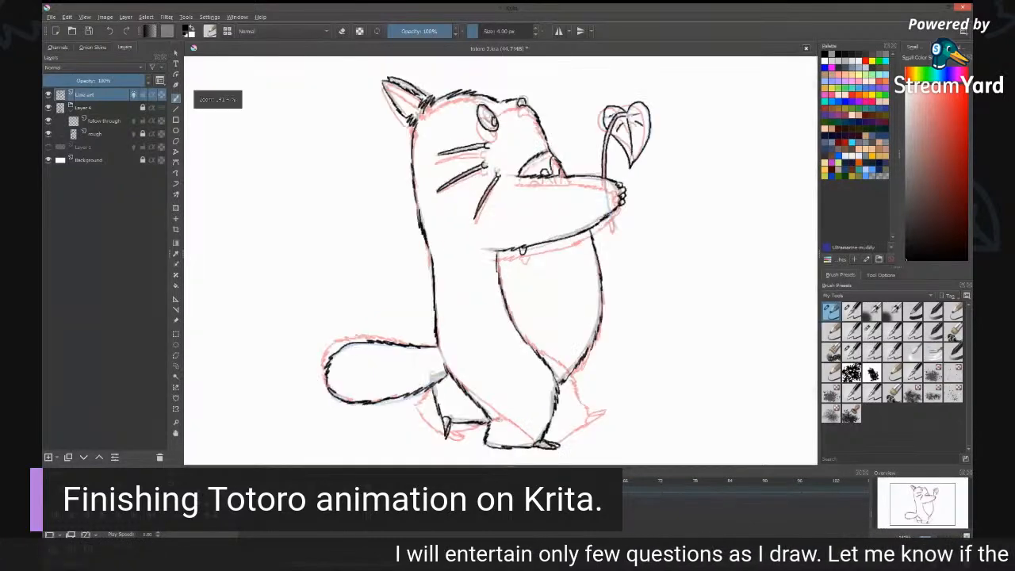
{"action": "key", "text": "minus"}
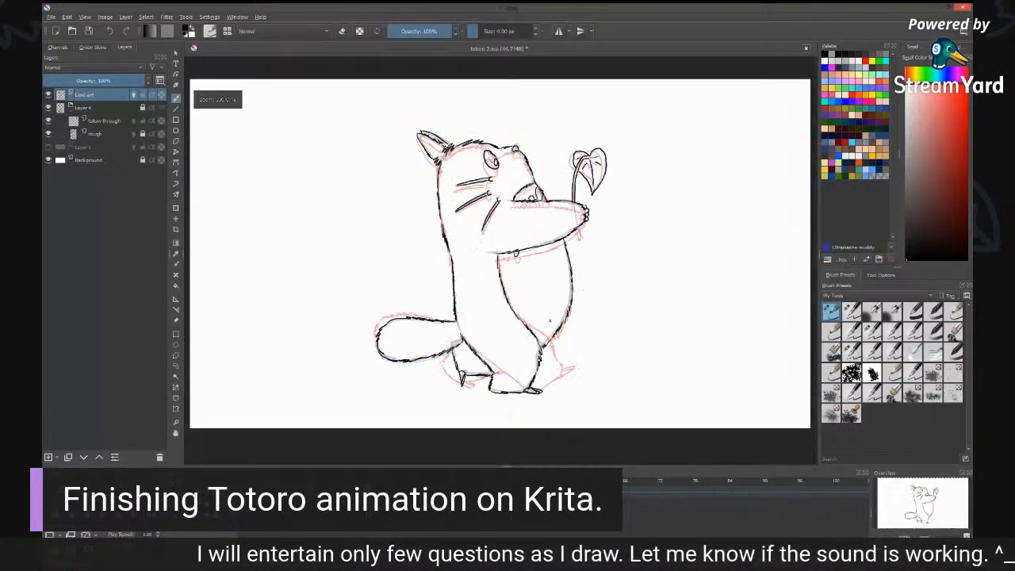
Step: Advance to the next rough drawing in the animation with an empty line art frame over it
{"action": "key", "text": "Right"}
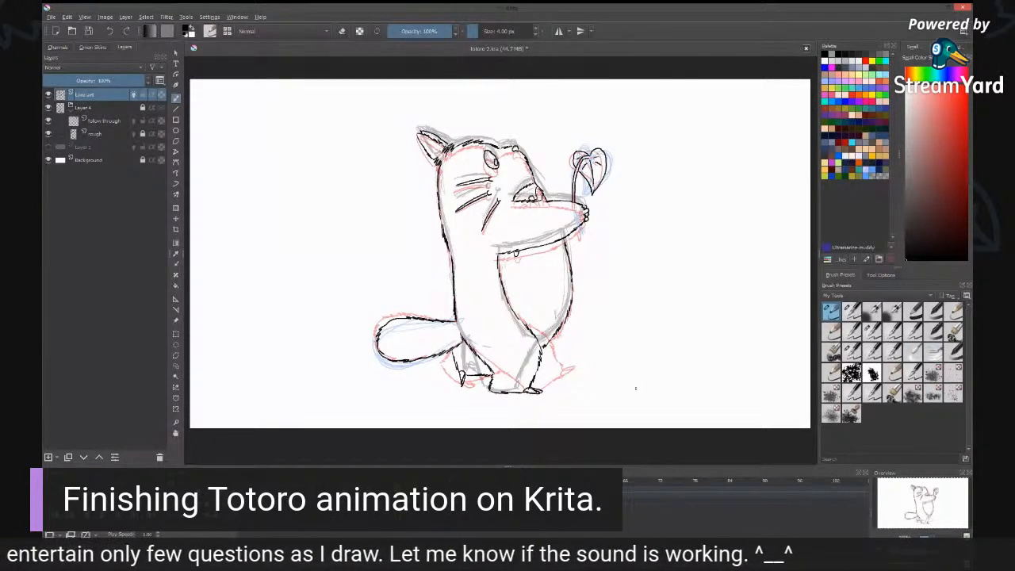
{"action": "key", "text": "Right"}
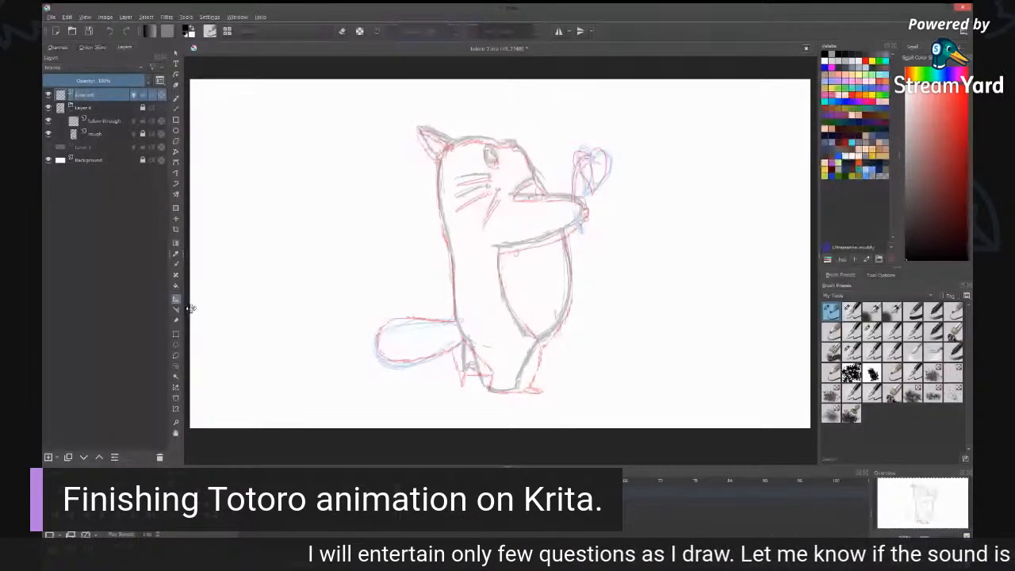
Step: Add a vanishing point assistant near the outstretched hand and set the global assistant colour to black
{"action": "left_click", "coordinate": [876, 277]}
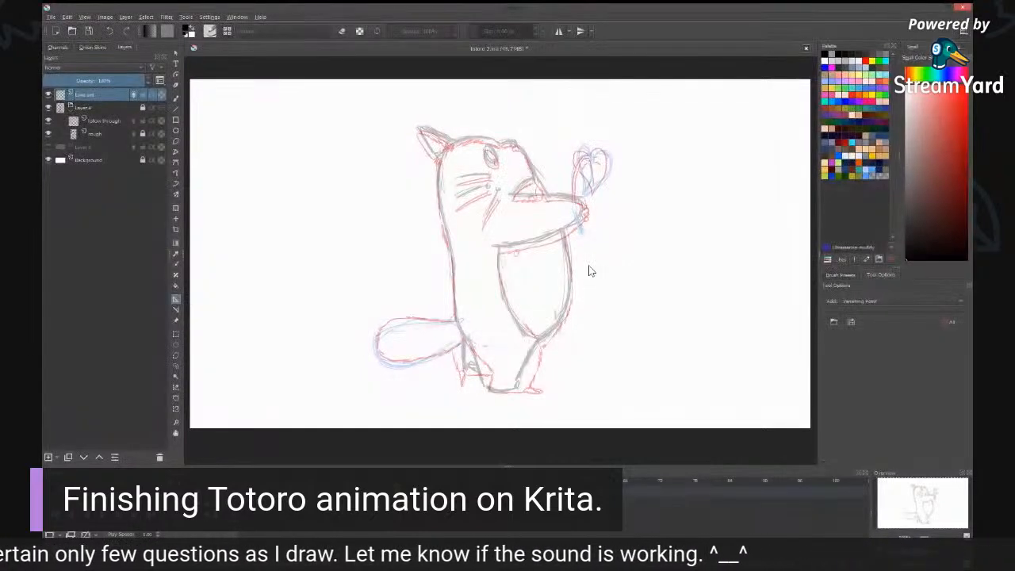
{"action": "left_click", "coordinate": [632, 262]}
{"action": "left_click_drag", "start_coordinate": [647, 287], "coordinate": [584, 234]}
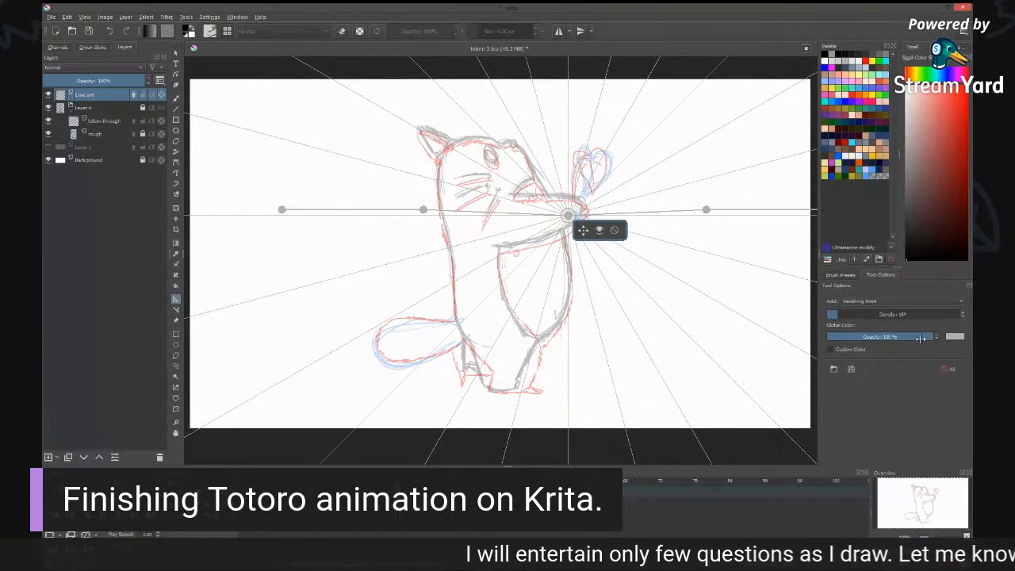
{"action": "left_click", "coordinate": [955, 336]}
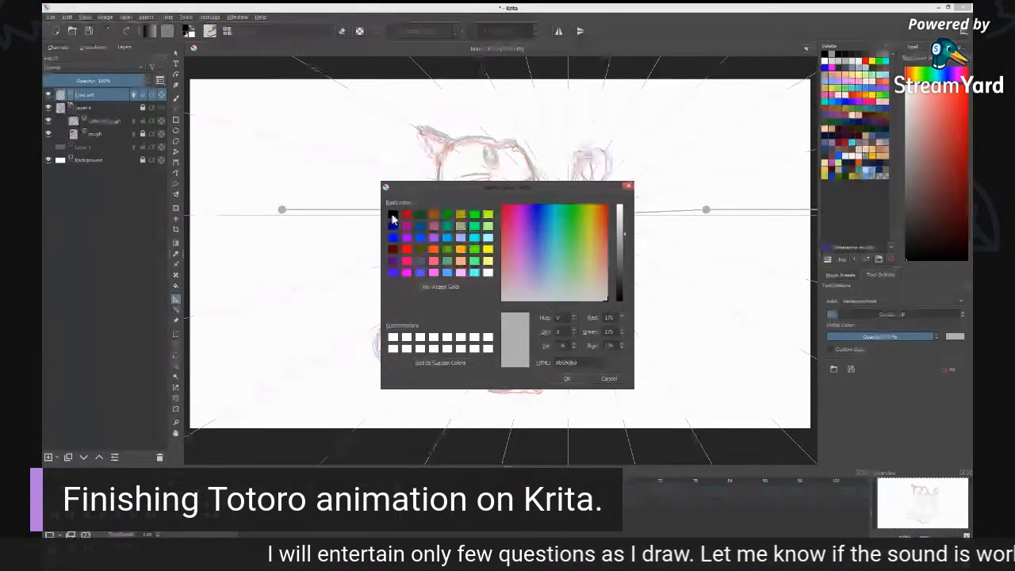
{"action": "left_click", "coordinate": [392, 215]}
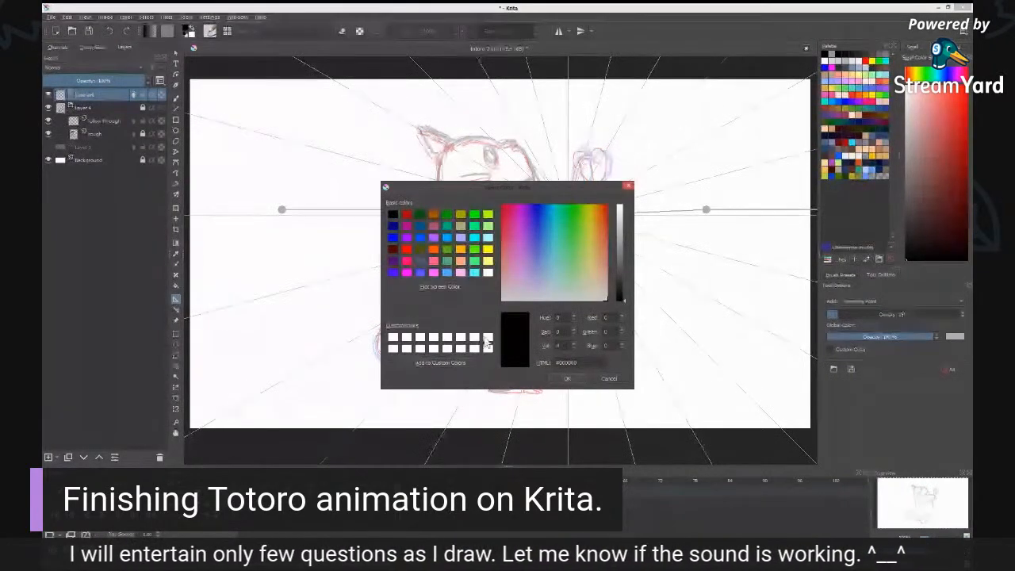
{"action": "left_click", "coordinate": [567, 379]}
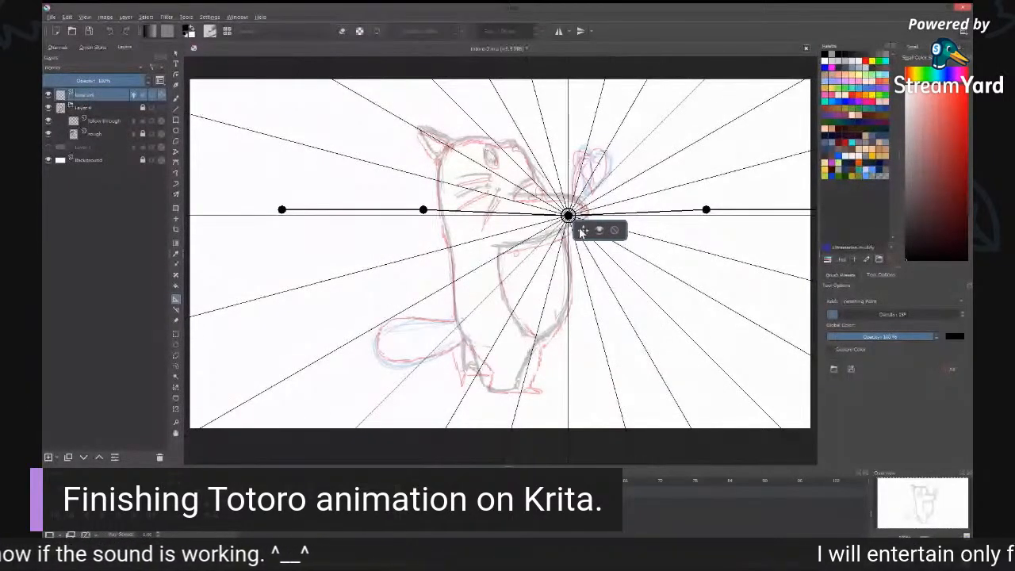
Step: Try the vanishing point assistant beyond the hand at a lower opacity, ending with its removal and the brush presets showing
{"action": "left_click_drag", "start_coordinate": [580, 233], "coordinate": [676, 260]}
{"action": "left_click", "coordinate": [860, 336]}
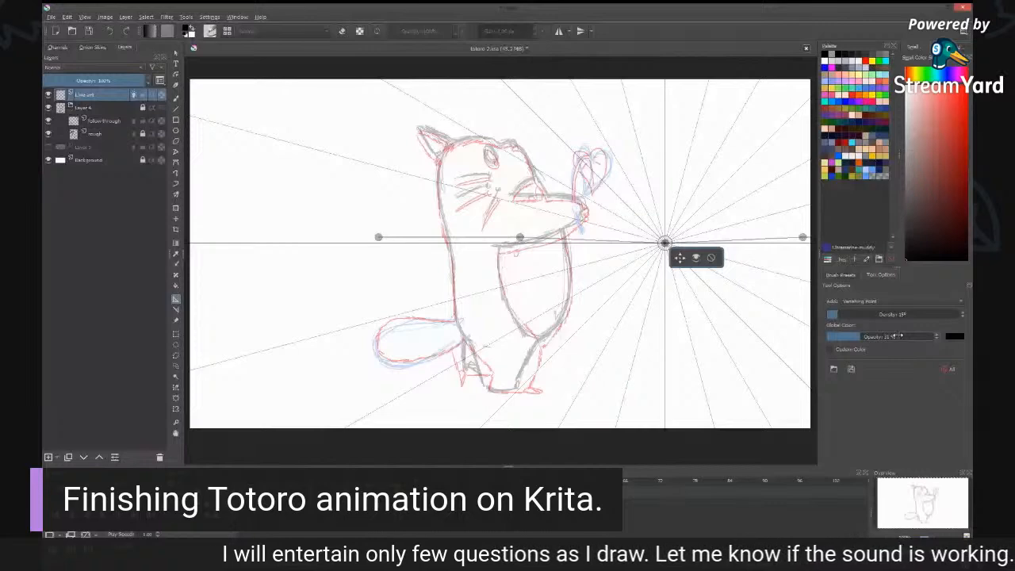
{"action": "left_click_drag", "start_coordinate": [898, 336], "coordinate": [936, 336]}
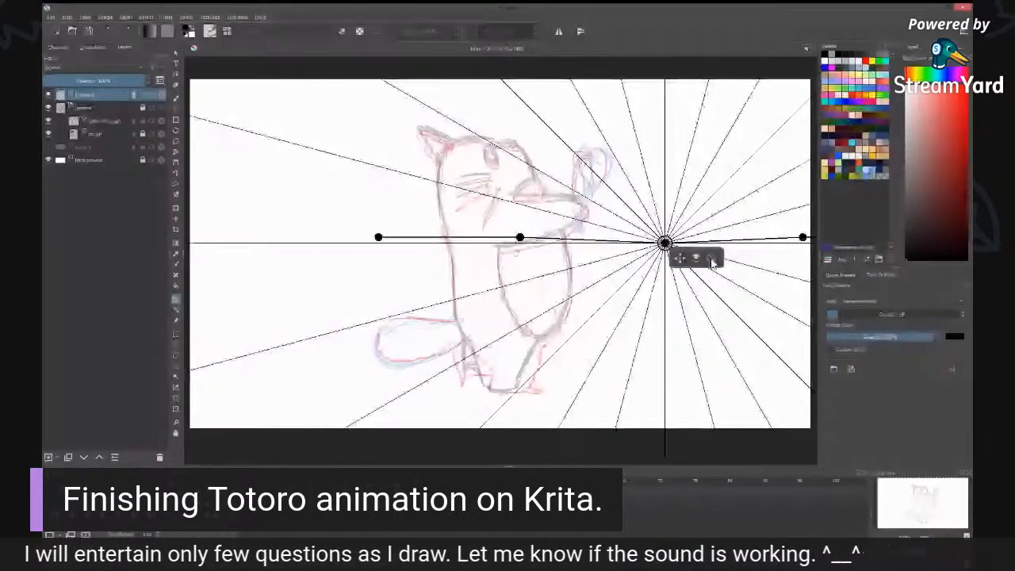
{"action": "left_click", "coordinate": [712, 260]}
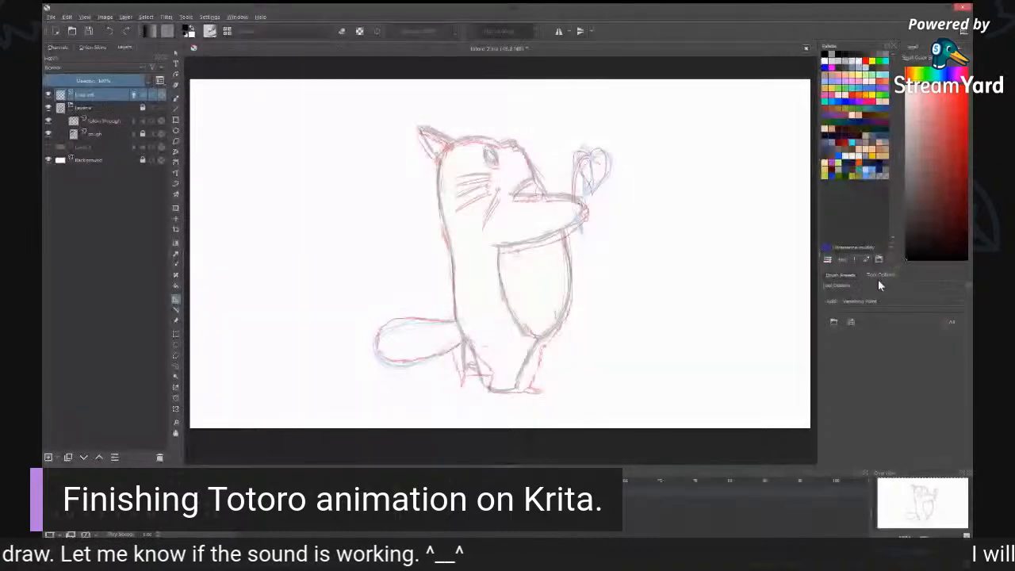
{"action": "left_click", "coordinate": [845, 275]}
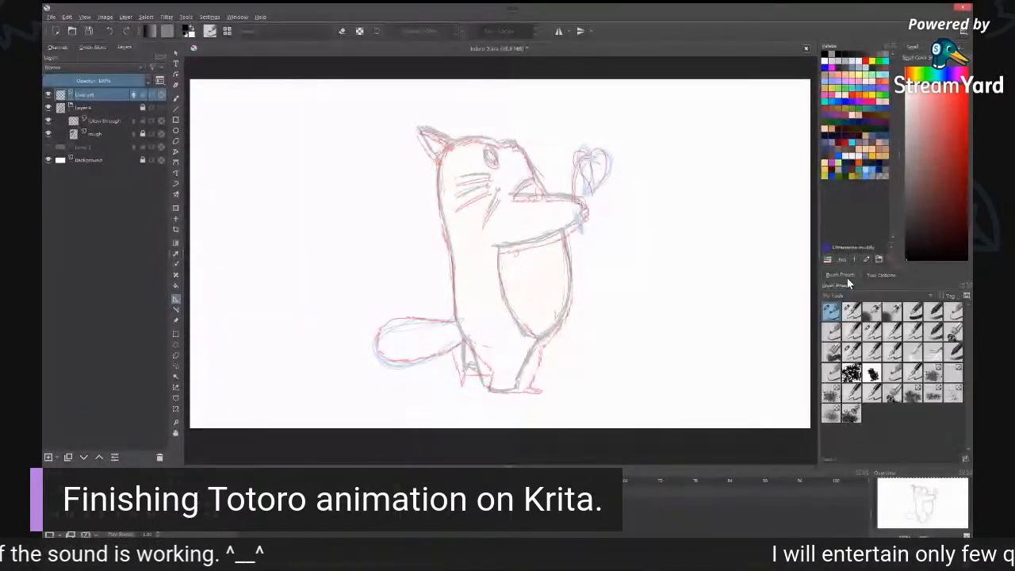
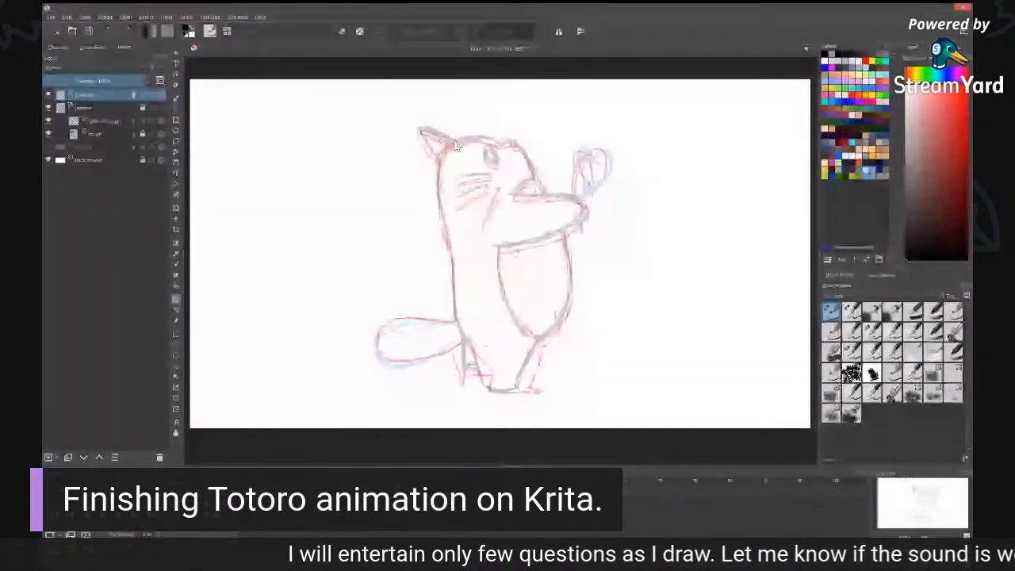
Step: Ink the pointed ear and the fur tufts at its base with the freehand brush over the rough sketch
{"action": "key", "text": "ctrl+plus"}
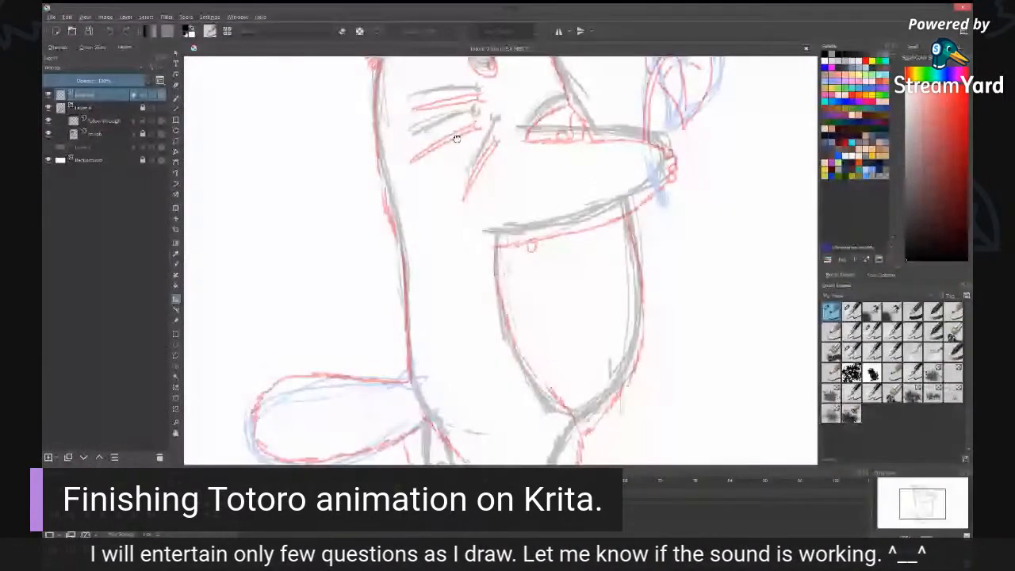
{"action": "left_click_drag", "start_coordinate": [457, 139], "coordinate": [506, 285]}
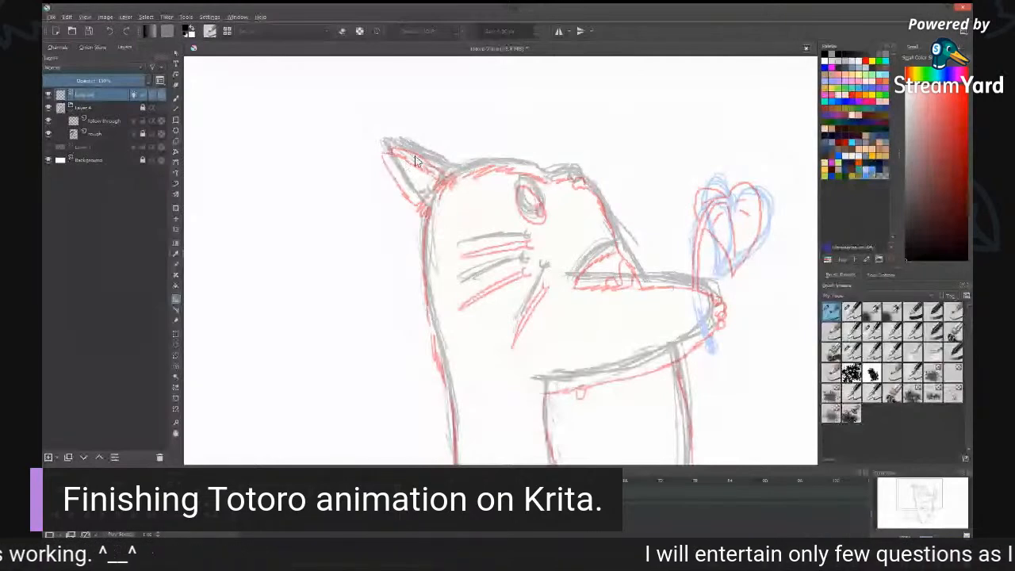
{"action": "left_click", "coordinate": [176, 99]}
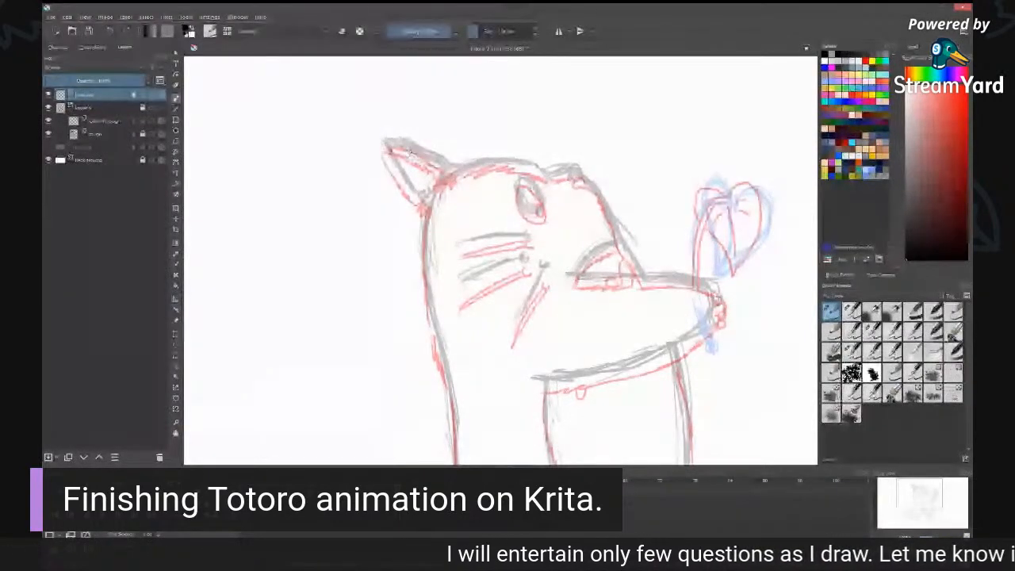
{"action": "left_click_drag", "start_coordinate": [384, 139], "coordinate": [414, 189]}
{"action": "mouse_move", "coordinate": [385, 140]}
{"action": "left_mouse_down"}
{"action": "mouse_move", "coordinate": [442, 168]}
{"action": "mouse_move", "coordinate": [423, 191]}
{"action": "mouse_move", "coordinate": [428, 203]}
{"action": "mouse_move", "coordinate": [443, 172]}
{"action": "mouse_move", "coordinate": [434, 202]}
{"action": "mouse_move", "coordinate": [451, 184]}
{"action": "left_mouse_up"}
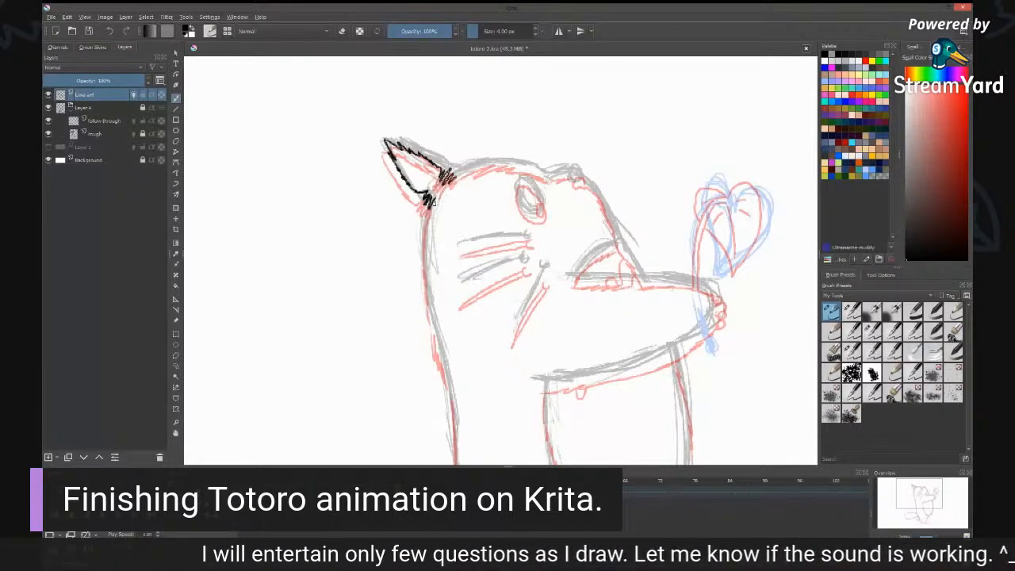
Step: Ink the long back line from the ear down to the tail and the tail's complete rounded outline
{"action": "mouse_move", "coordinate": [430, 203]}
{"action": "left_mouse_down"}
{"action": "mouse_move", "coordinate": [492, 399]}
{"action": "mouse_move", "coordinate": [547, 198]}
{"action": "mouse_move", "coordinate": [539, 176]}
{"action": "mouse_move", "coordinate": [510, 218]}
{"action": "mouse_move", "coordinate": [512, 305]}
{"action": "mouse_move", "coordinate": [419, 302]}
{"action": "mouse_move", "coordinate": [394, 312]}
{"action": "mouse_move", "coordinate": [367, 325]}
{"action": "mouse_move", "coordinate": [354, 349]}
{"action": "mouse_move", "coordinate": [356, 374]}
{"action": "left_mouse_up"}
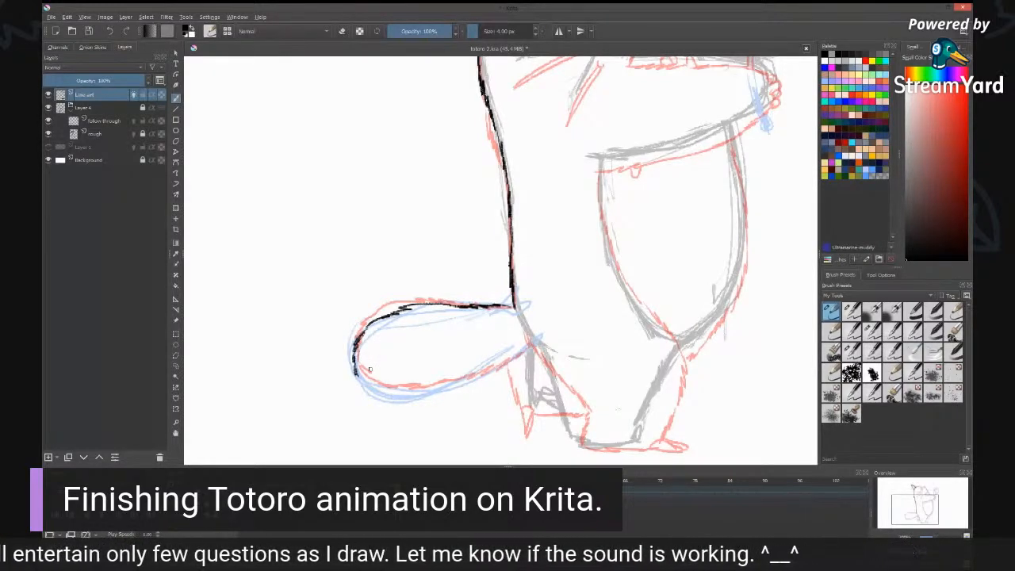
{"action": "left_click_drag", "start_coordinate": [359, 380], "coordinate": [378, 390]}
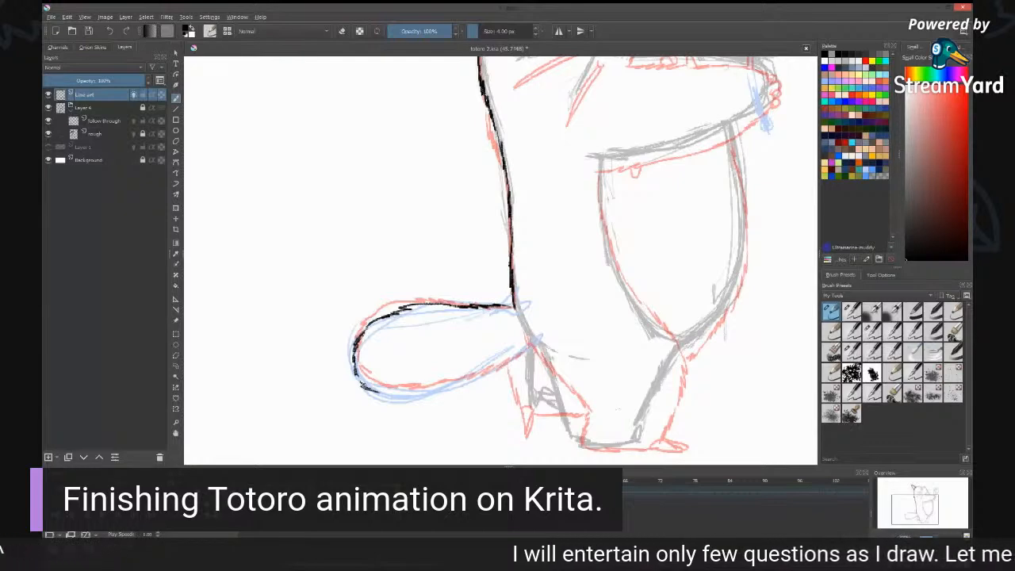
{"action": "left_click_drag", "start_coordinate": [361, 387], "coordinate": [533, 345]}
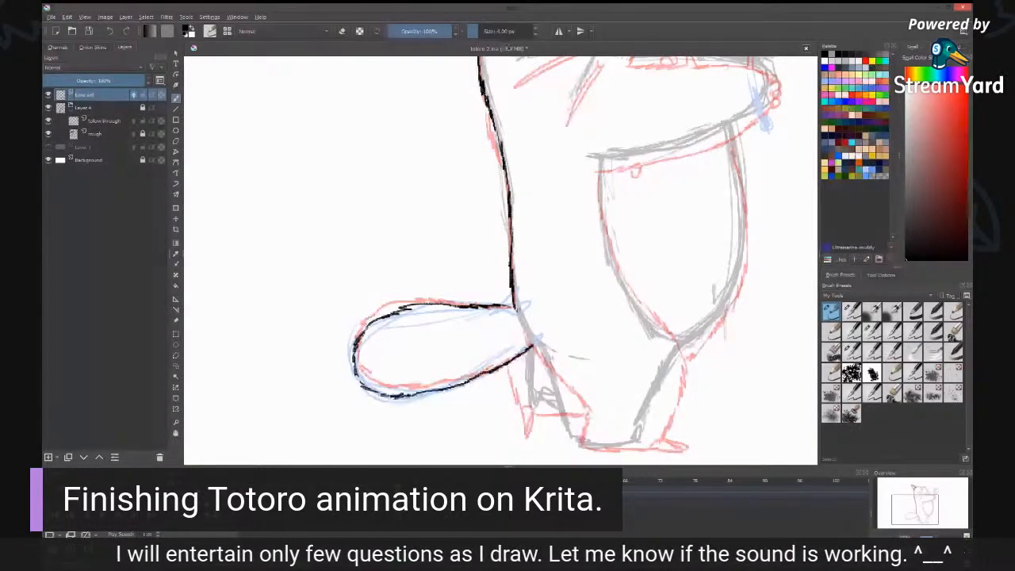
Step: Ink the front leg's two sides from the tail and belly, its flat sole, and the toe claw
{"action": "left_click_drag", "start_coordinate": [533, 345], "coordinate": [572, 441]}
{"action": "left_click_drag", "start_coordinate": [710, 320], "coordinate": [667, 369]}
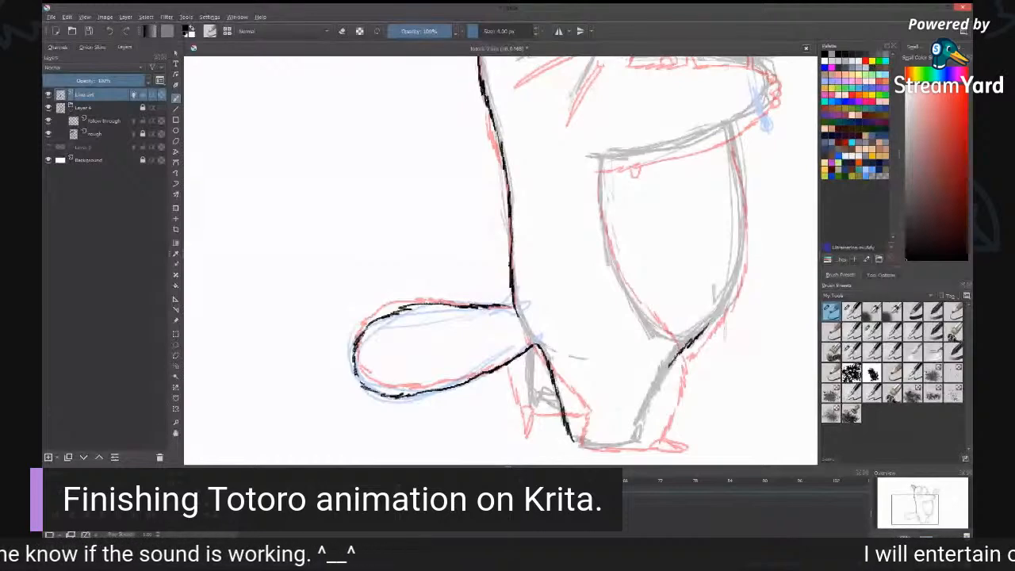
{"action": "left_click_drag", "start_coordinate": [677, 355], "coordinate": [637, 432]}
{"action": "mouse_move", "coordinate": [573, 442]}
{"action": "left_mouse_down"}
{"action": "mouse_move", "coordinate": [632, 447]}
{"action": "mouse_move", "coordinate": [637, 435]}
{"action": "left_mouse_up"}
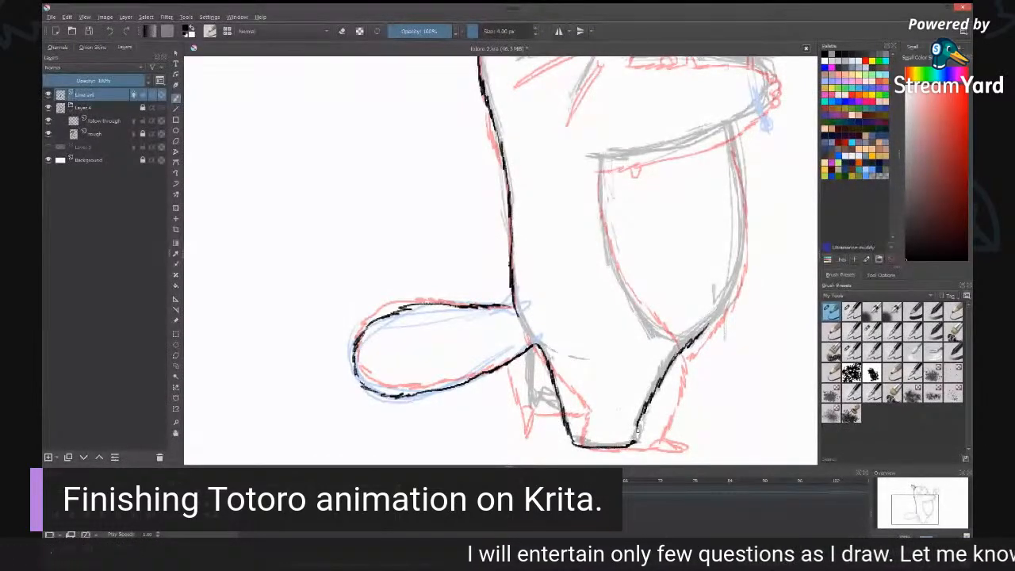
{"action": "left_click_drag", "start_coordinate": [636, 433], "coordinate": [653, 440]}
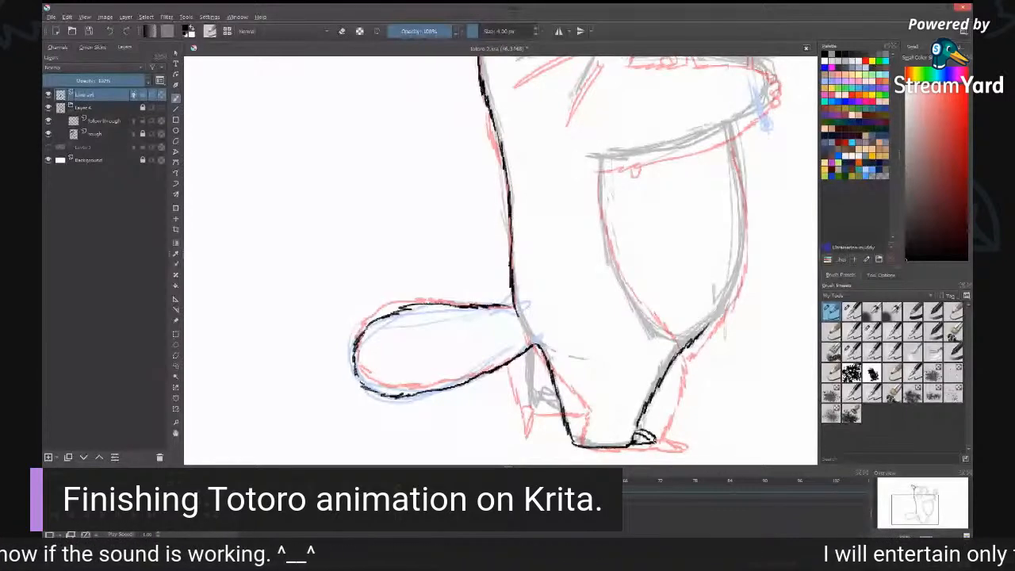
Step: Compare the neighbouring frames and ink the ear's upper fur edge and the furry head top up to the small nose outline
{"action": "key", "text": "Left"}
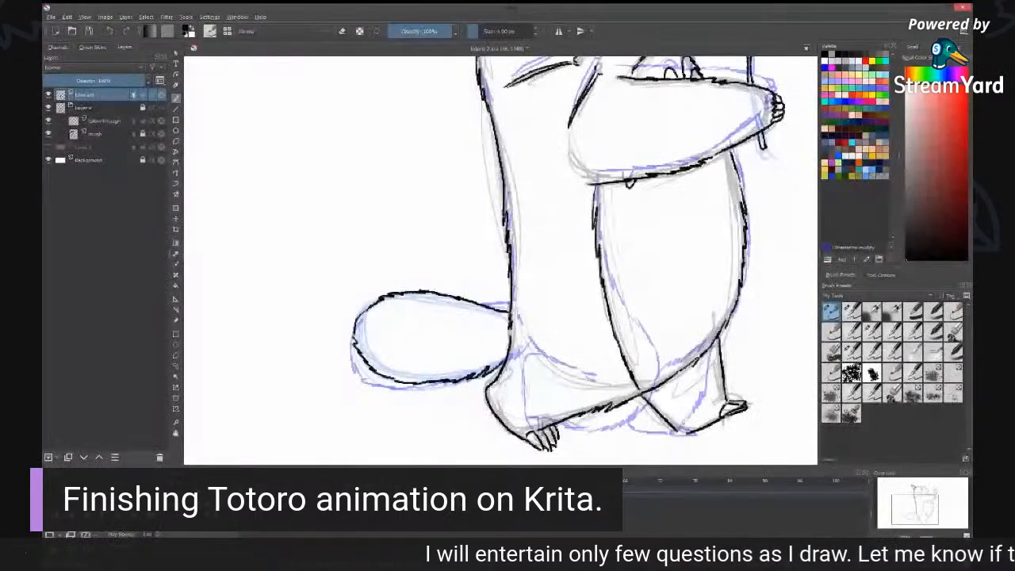
{"action": "key", "text": "Right"}
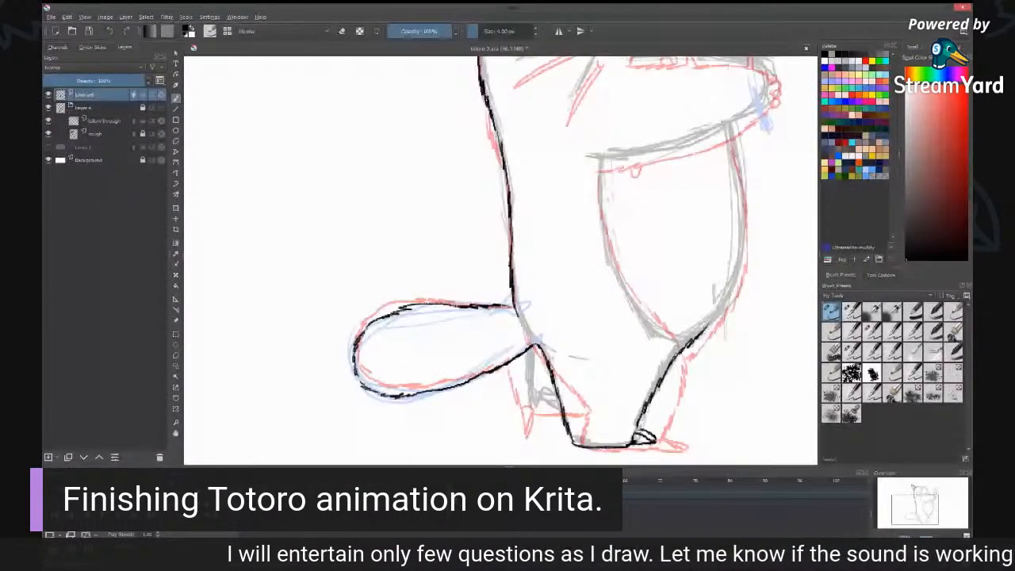
{"action": "key", "text": "Right"}
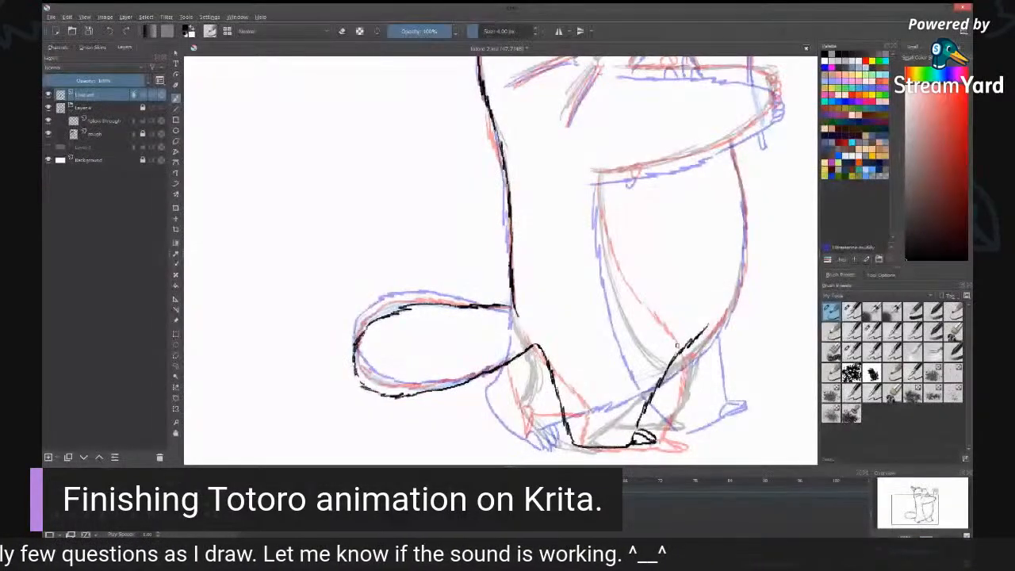
{"action": "left_click_drag", "start_coordinate": [650, 59], "coordinate": [598, 230]}
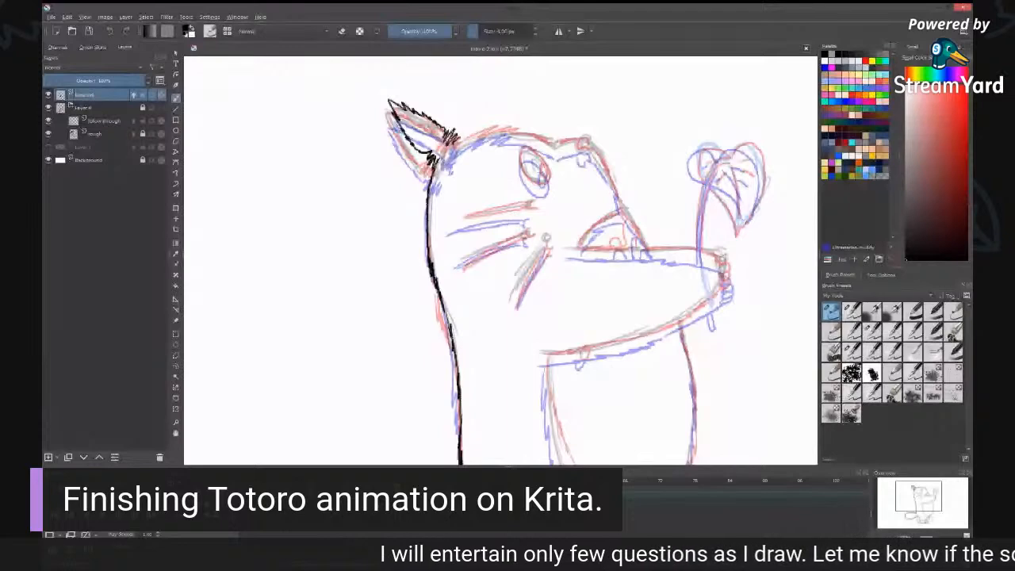
{"action": "key", "text": "Right"}
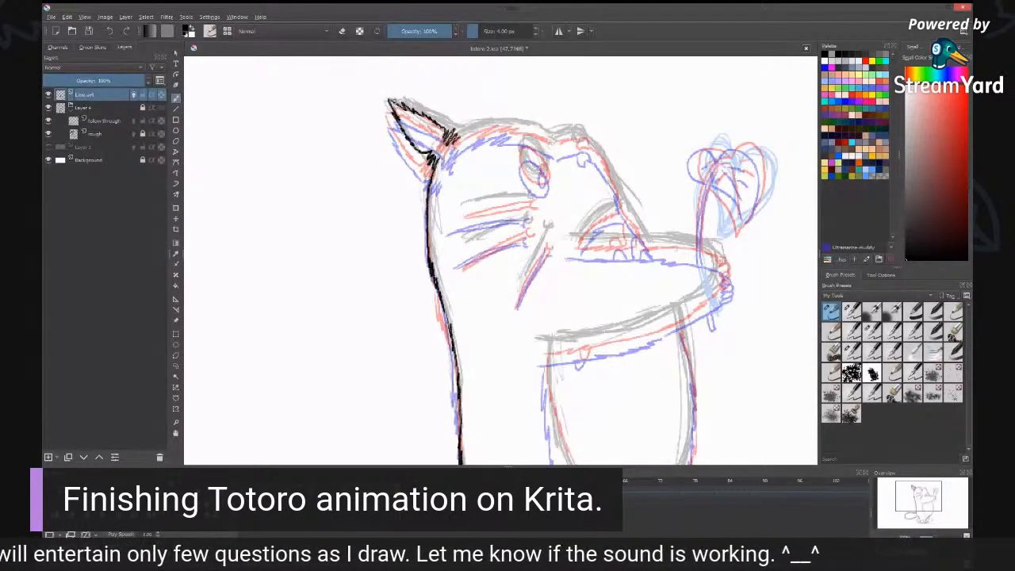
{"action": "mouse_move", "coordinate": [389, 99]}
{"action": "left_mouse_down"}
{"action": "mouse_move", "coordinate": [466, 137]}
{"action": "mouse_move", "coordinate": [532, 121]}
{"action": "left_mouse_up"}
{"action": "key", "text": "ctrl+z"}
{"action": "mouse_move", "coordinate": [453, 127]}
{"action": "left_mouse_down"}
{"action": "mouse_move", "coordinate": [520, 115]}
{"action": "mouse_move", "coordinate": [553, 132]}
{"action": "mouse_move", "coordinate": [573, 125]}
{"action": "left_mouse_up"}
{"action": "key", "text": "ctrl+z"}
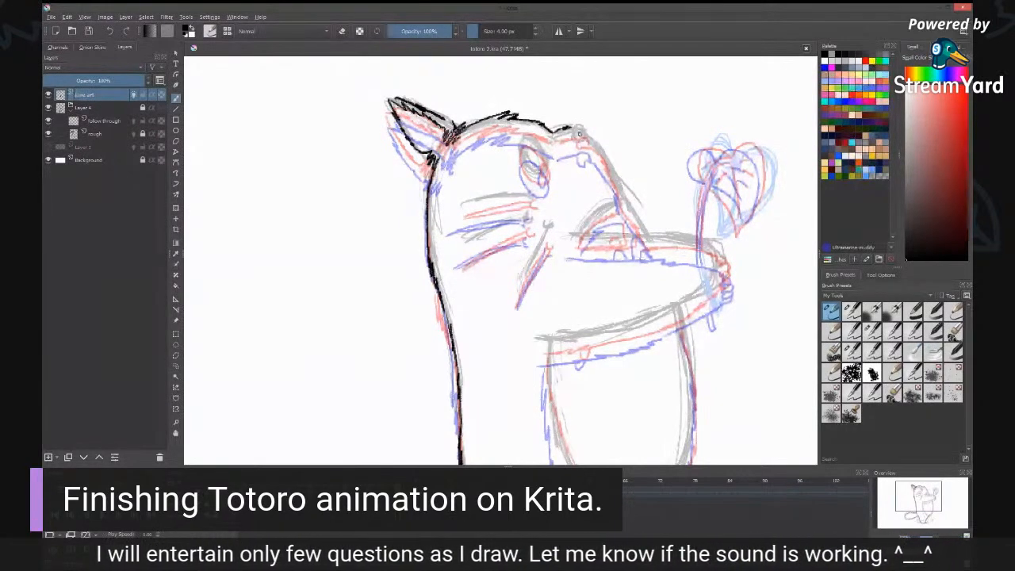
{"action": "left_click_drag", "start_coordinate": [575, 128], "coordinate": [582, 136]}
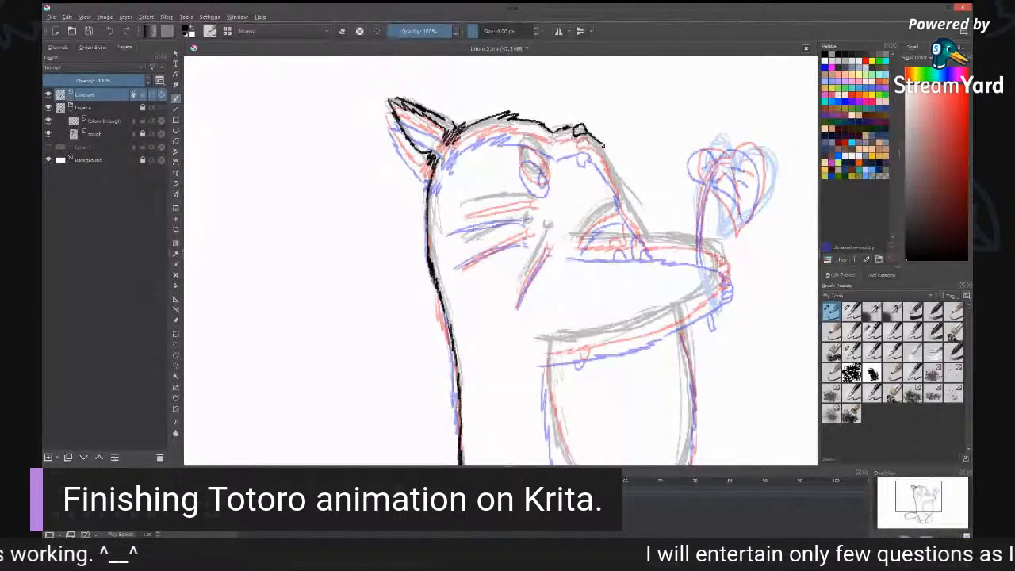
Step: Ink the furry snout line from the nose down to the arm and the curved line of the open mouth
{"action": "mouse_move", "coordinate": [589, 136]}
{"action": "left_mouse_down"}
{"action": "mouse_move", "coordinate": [608, 149]}
{"action": "mouse_move", "coordinate": [616, 176]}
{"action": "left_mouse_up"}
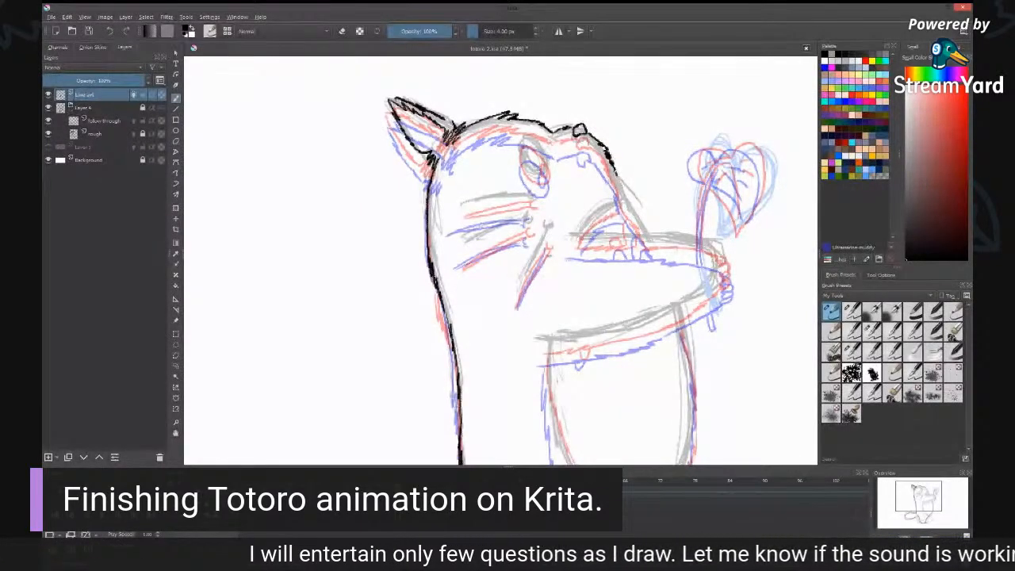
{"action": "left_click_drag", "start_coordinate": [615, 175], "coordinate": [620, 187]}
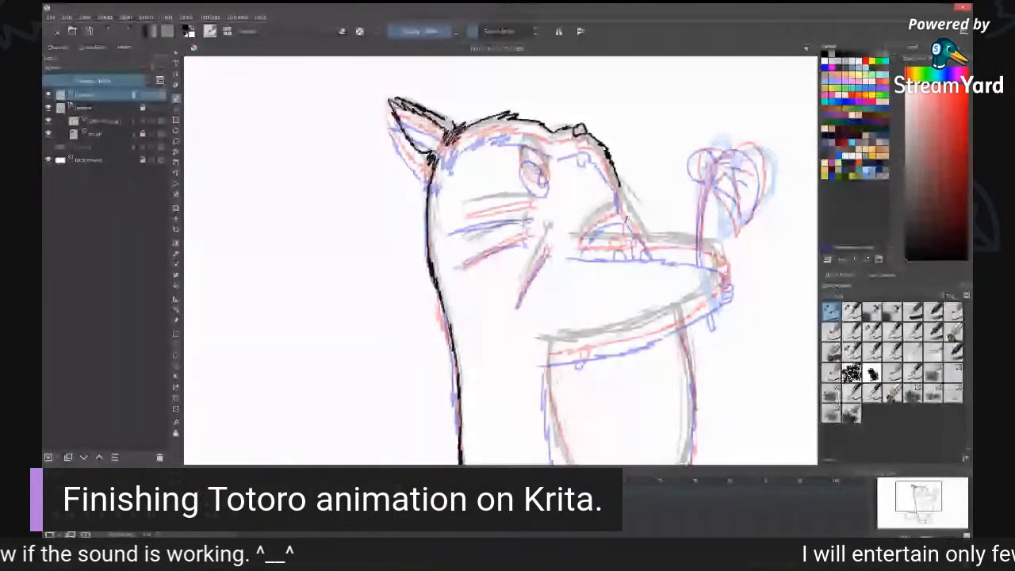
{"action": "left_click_drag", "start_coordinate": [618, 186], "coordinate": [635, 208]}
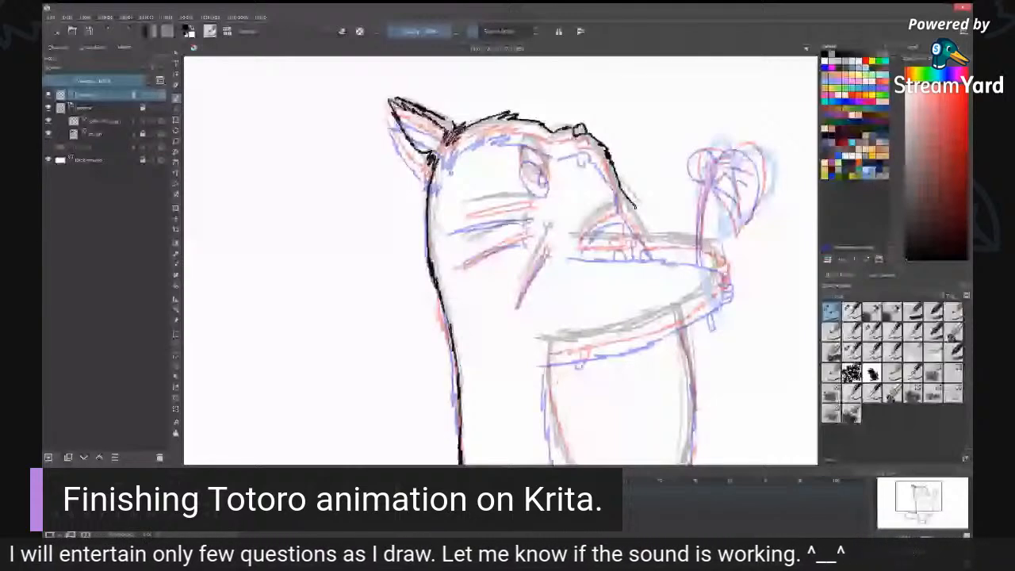
{"action": "left_click_drag", "start_coordinate": [632, 204], "coordinate": [644, 228]}
{"action": "left_click_drag", "start_coordinate": [579, 231], "coordinate": [619, 194]}
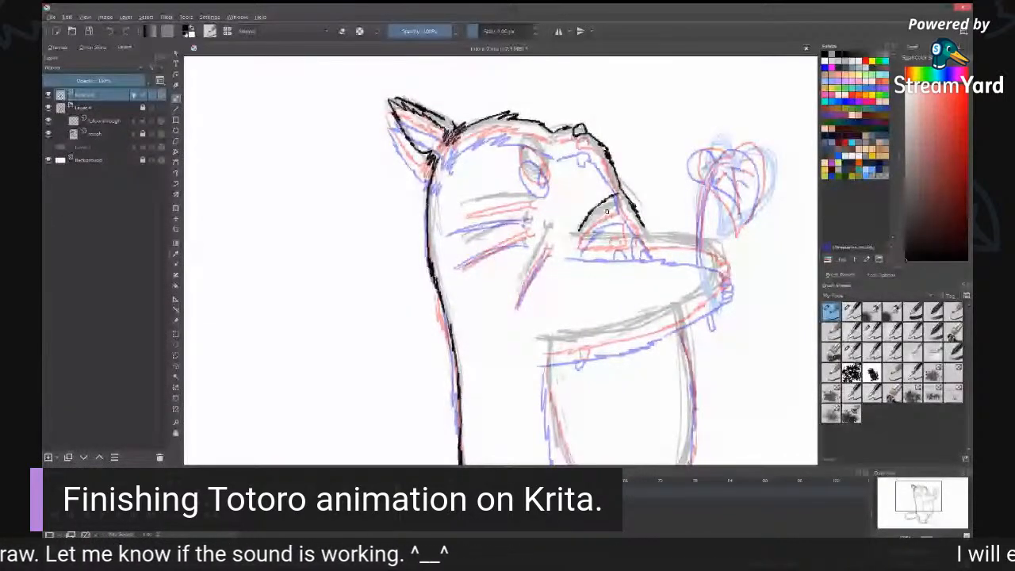
Step: Ink the outstretched arm's upper edge, rounded end and long curved underside over the rough sketch
{"action": "left_click_drag", "start_coordinate": [571, 233], "coordinate": [699, 240]}
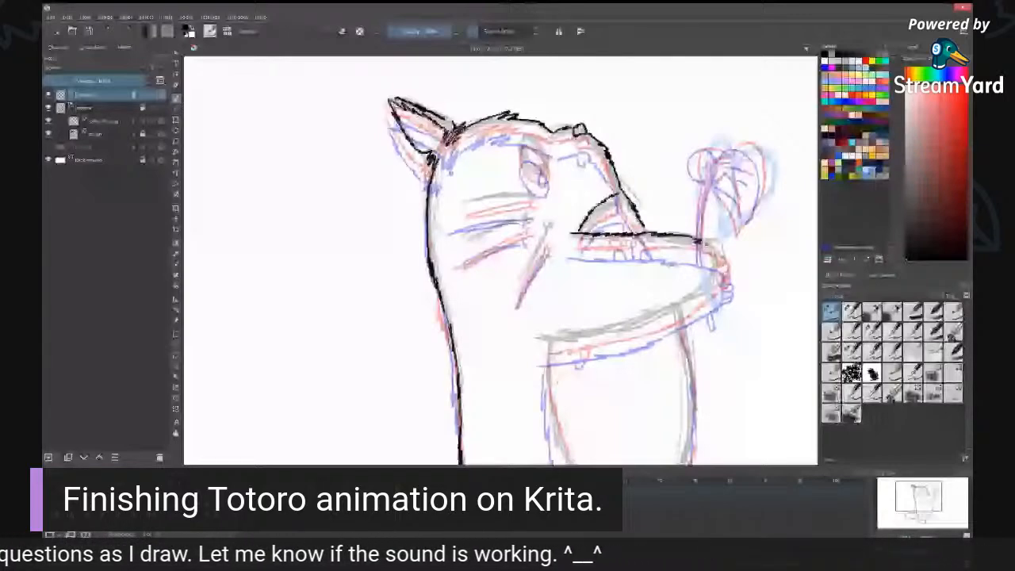
{"action": "left_click_drag", "start_coordinate": [701, 240], "coordinate": [704, 287]}
{"action": "mouse_move", "coordinate": [541, 339]}
{"action": "left_mouse_down"}
{"action": "mouse_move", "coordinate": [670, 313]}
{"action": "mouse_move", "coordinate": [708, 287]}
{"action": "left_mouse_up"}
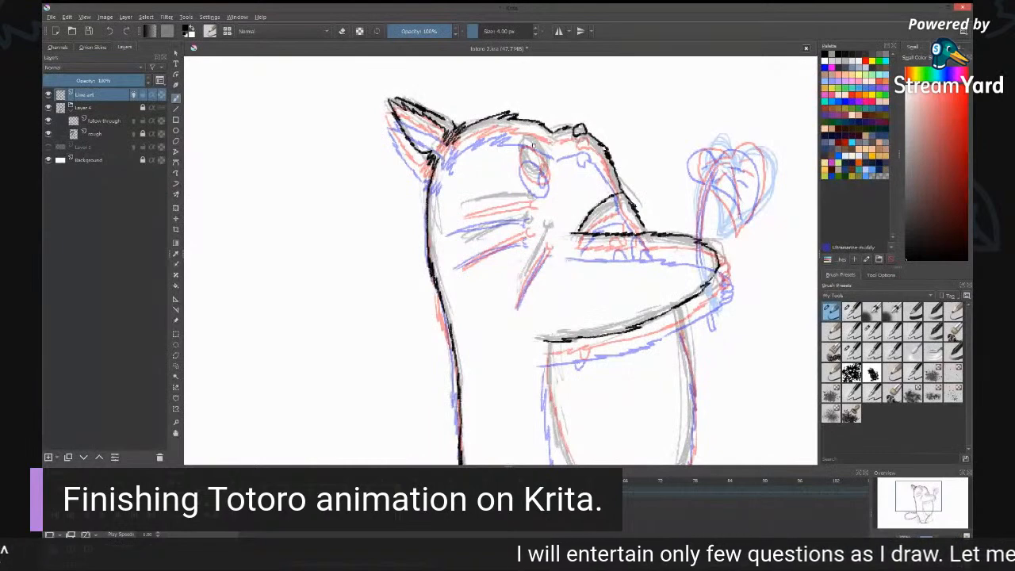
Step: Ink the oval eye outline on the head and undo the last unwanted stroke inside it
{"action": "mouse_move", "coordinate": [539, 143]}
{"action": "left_mouse_down"}
{"action": "mouse_move", "coordinate": [525, 134]}
{"action": "mouse_move", "coordinate": [522, 154]}
{"action": "mouse_move", "coordinate": [538, 172]}
{"action": "mouse_move", "coordinate": [547, 165]}
{"action": "left_mouse_up"}
{"action": "left_click_drag", "start_coordinate": [534, 138], "coordinate": [546, 165]}
{"action": "key", "text": "ctrl+z"}
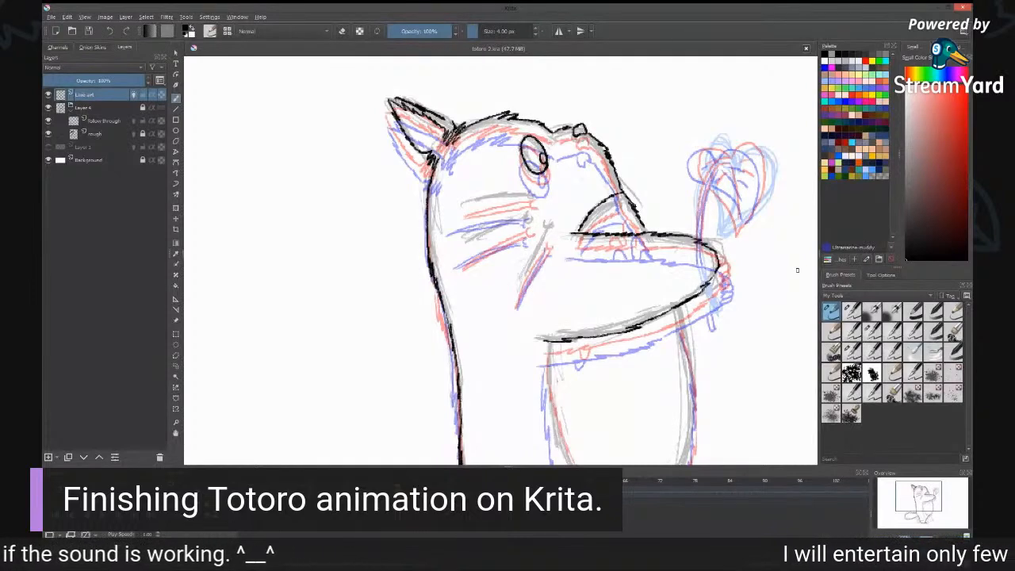
Step: Doodle a bent line with a small arrowhead in the empty area beyond the leaf and clear it
{"action": "mouse_move", "coordinate": [442, 116]}
{"action": "left_mouse_down"}
{"action": "mouse_move", "coordinate": [456, 130]}
{"action": "mouse_move", "coordinate": [481, 121]}
{"action": "left_mouse_up"}
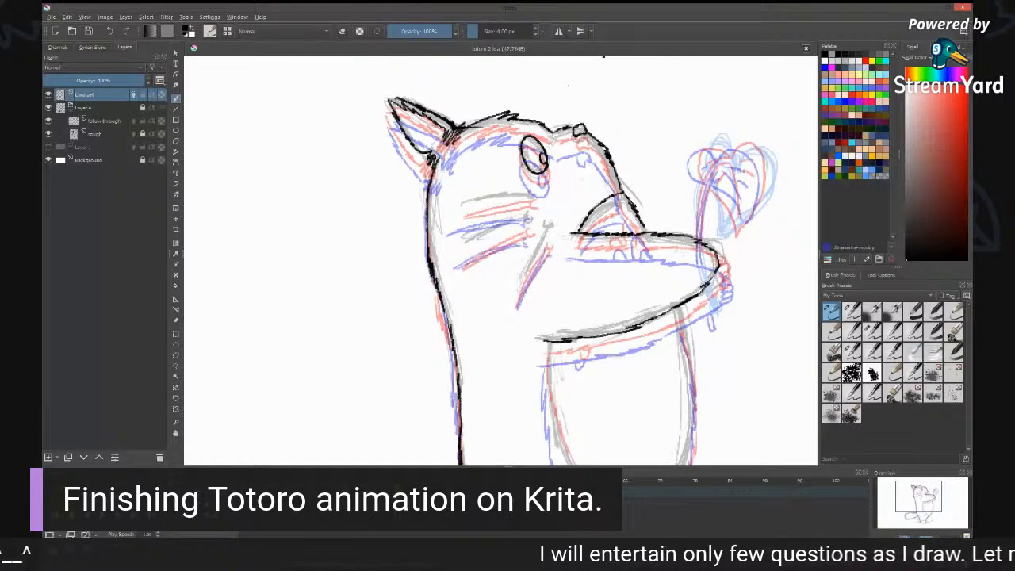
{"action": "key", "text": "minus"}
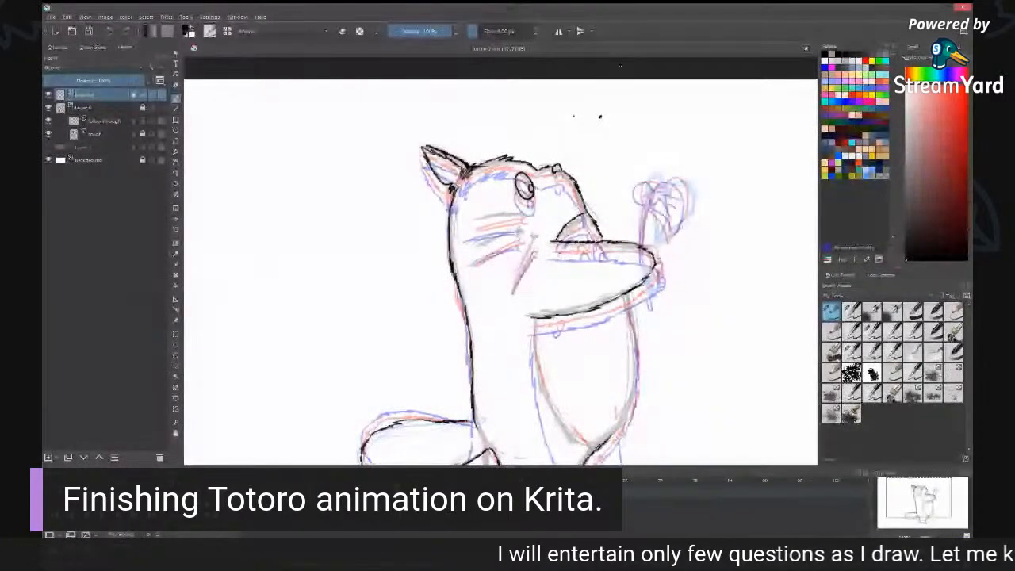
{"action": "key", "text": "ctrl+minus"}
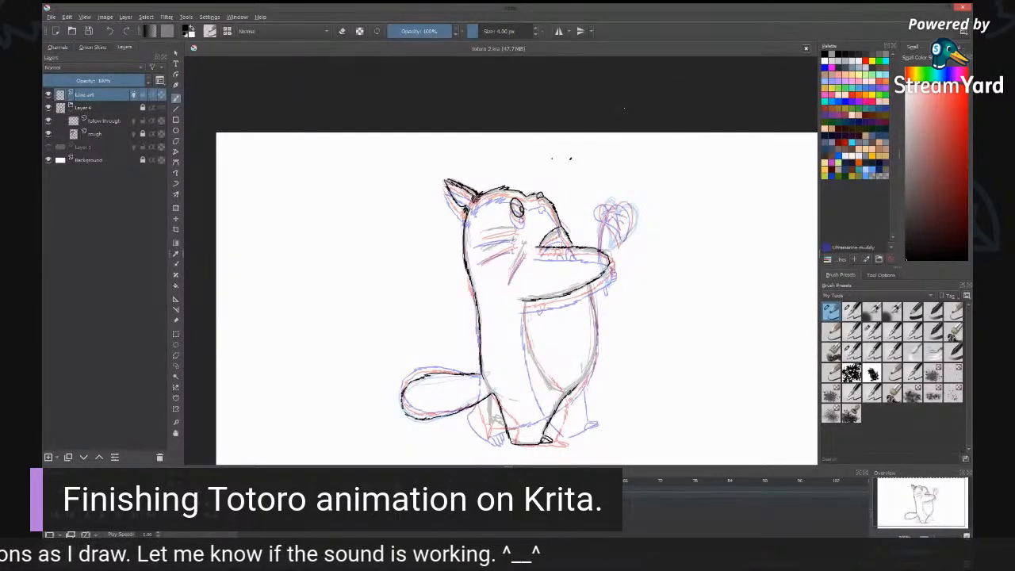
{"action": "mouse_move", "coordinate": [665, 176]}
{"action": "left_mouse_down"}
{"action": "mouse_move", "coordinate": [692, 176]}
{"action": "mouse_move", "coordinate": [720, 216]}
{"action": "mouse_move", "coordinate": [717, 203]}
{"action": "left_mouse_up"}
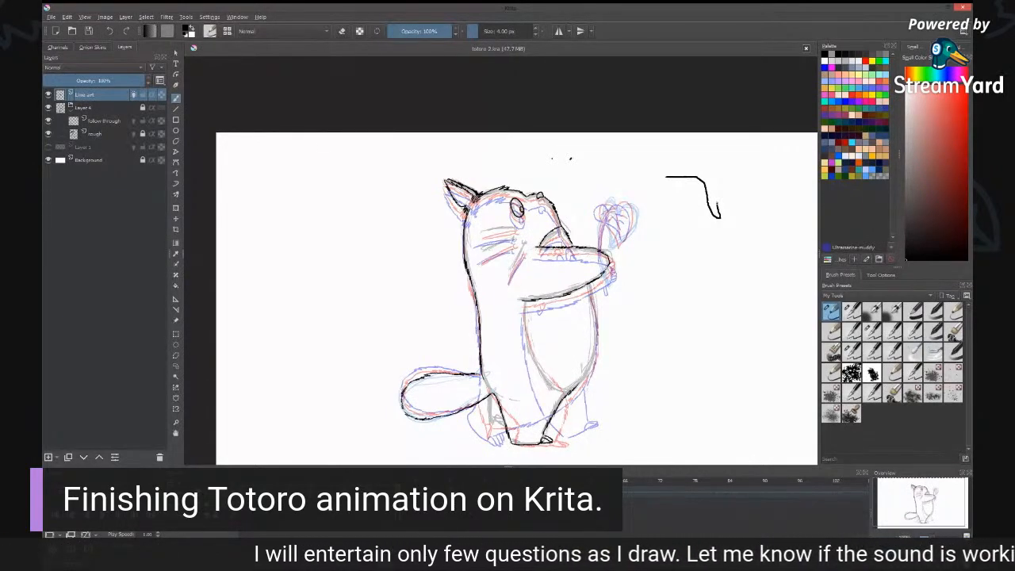
{"action": "left_click_drag", "start_coordinate": [714, 205], "coordinate": [721, 225]}
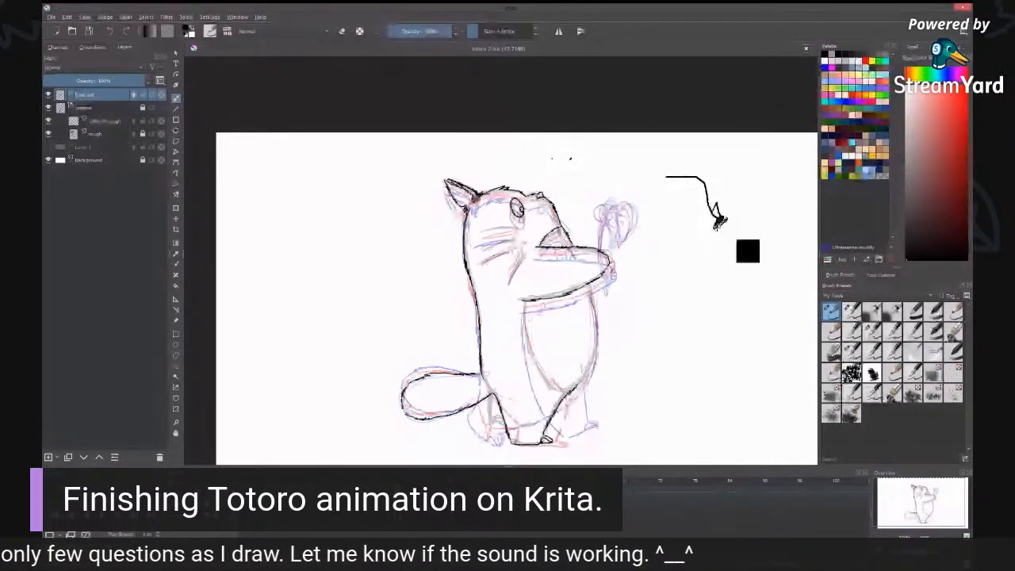
{"action": "key", "text": "Delete"}
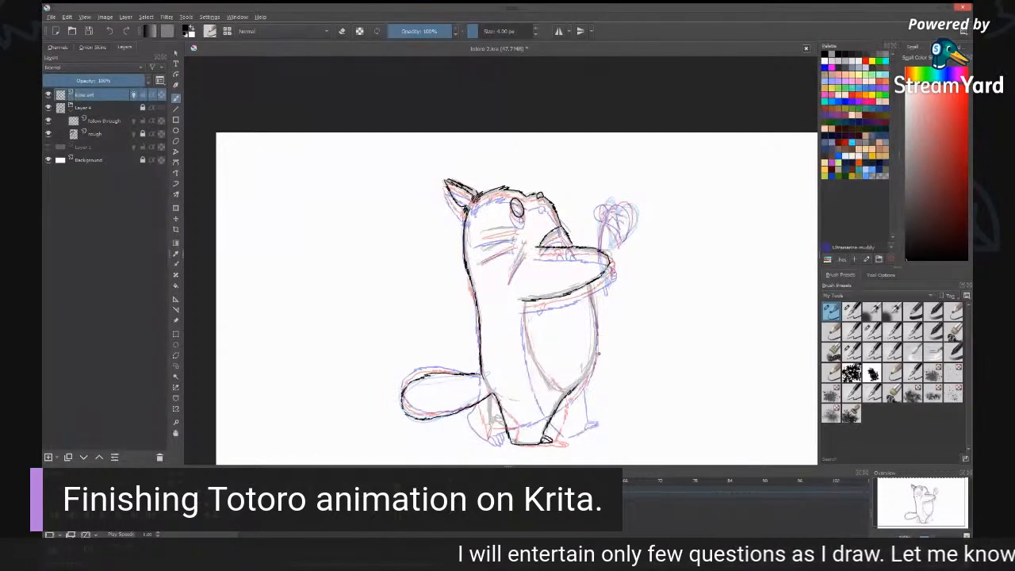
Step: Ink the pupil inside the eye and the small curved whisker roots on the cheek
{"action": "key", "text": "plus"}
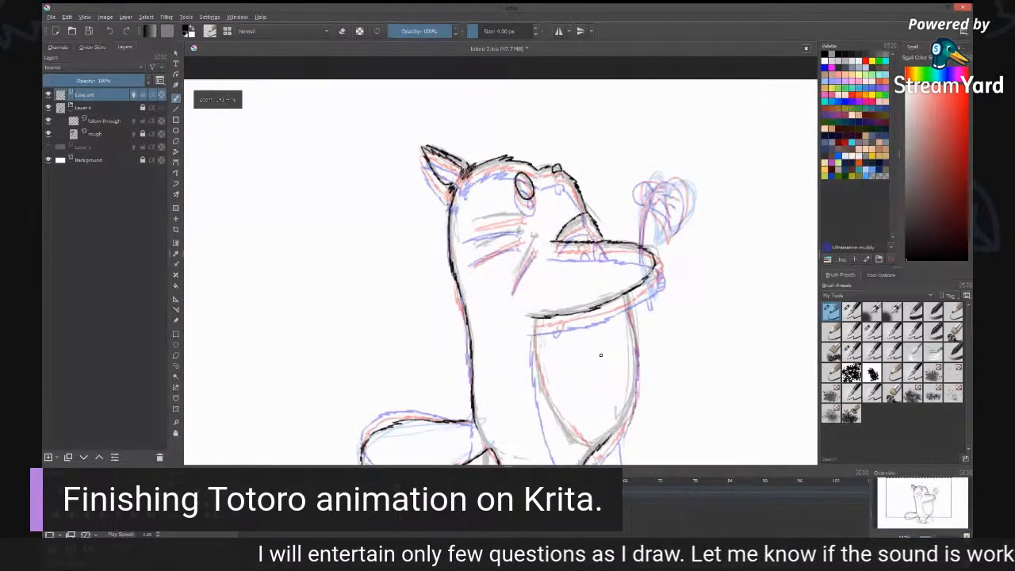
{"action": "key", "text": "plus"}
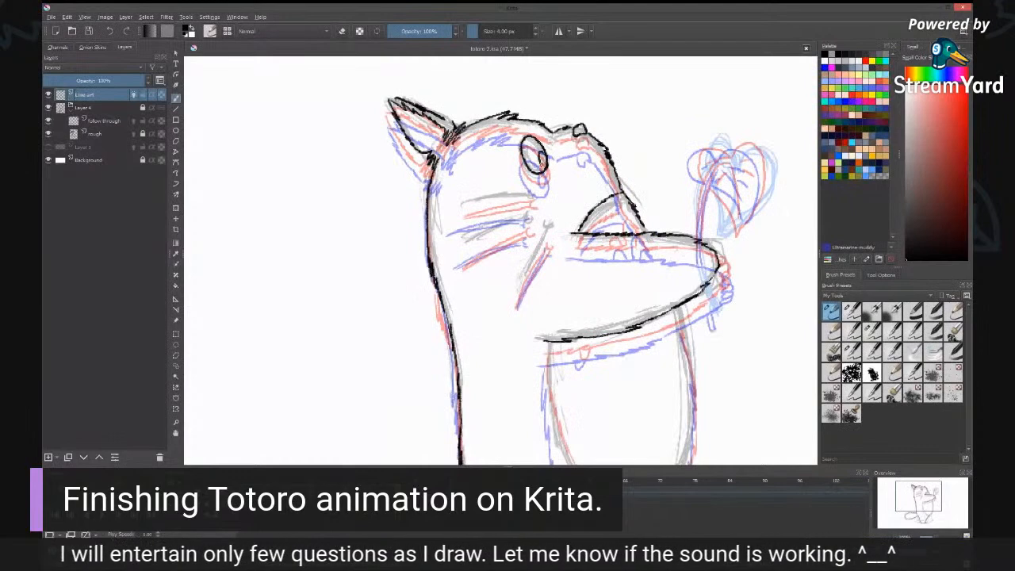
{"action": "left_click_drag", "start_coordinate": [544, 157], "coordinate": [541, 165]}
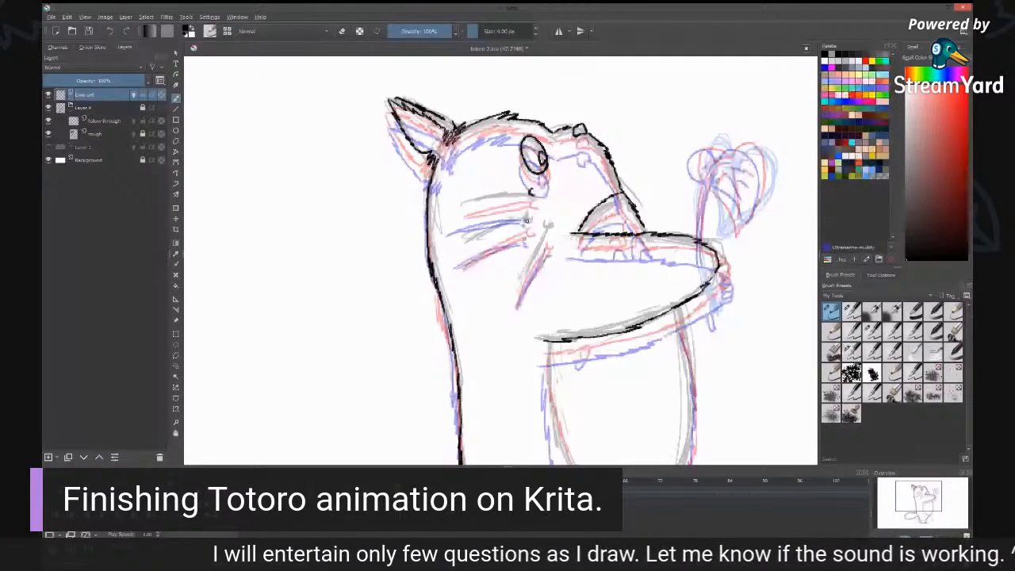
{"action": "left_click_drag", "start_coordinate": [544, 222], "coordinate": [553, 221]}
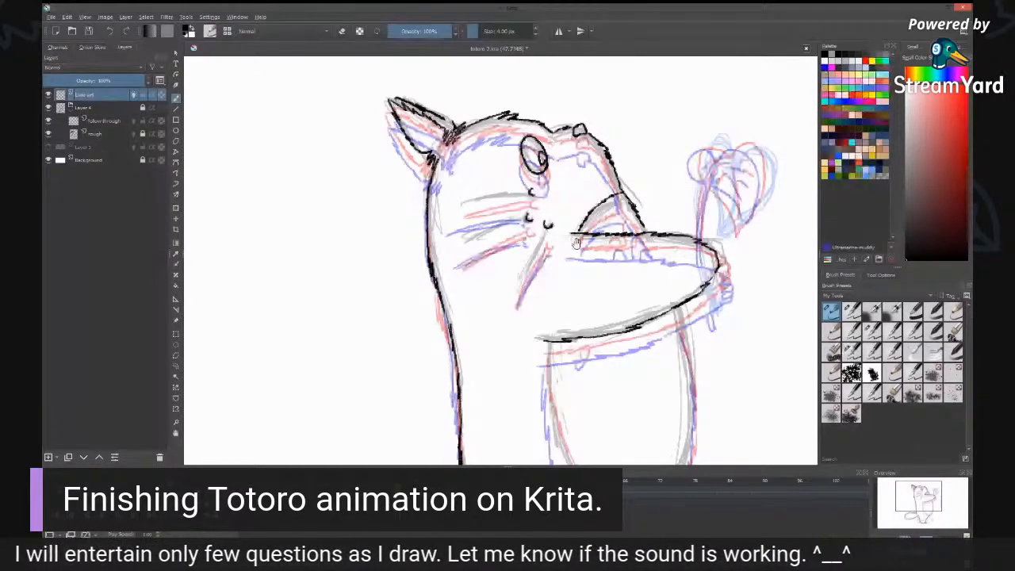
Step: Ink the three tapered whiskers on the cheek, drawing each with paired strokes that meet at a point
{"action": "left_click_drag", "start_coordinate": [577, 242], "coordinate": [575, 194]}
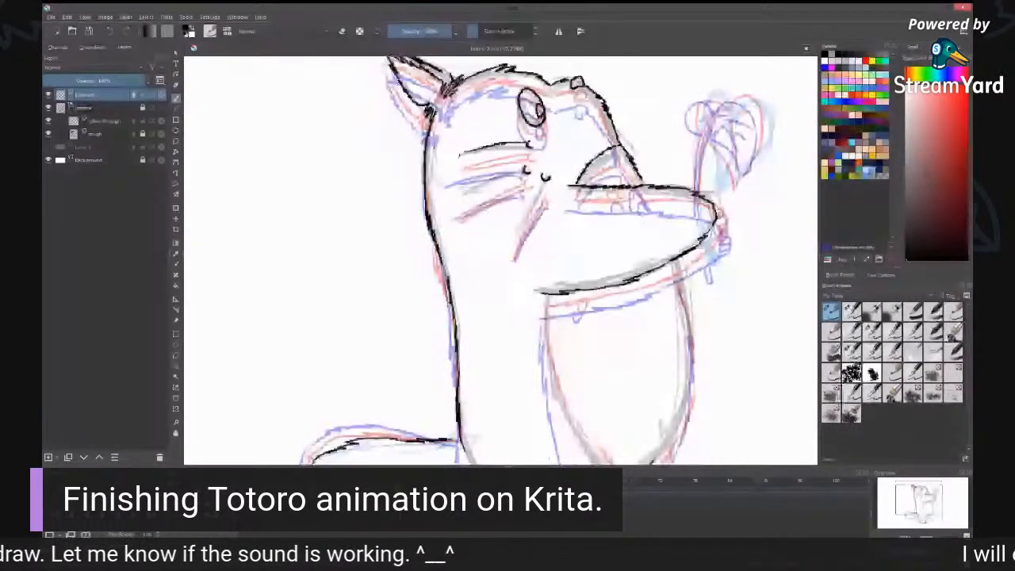
{"action": "left_click_drag", "start_coordinate": [462, 154], "coordinate": [530, 144]}
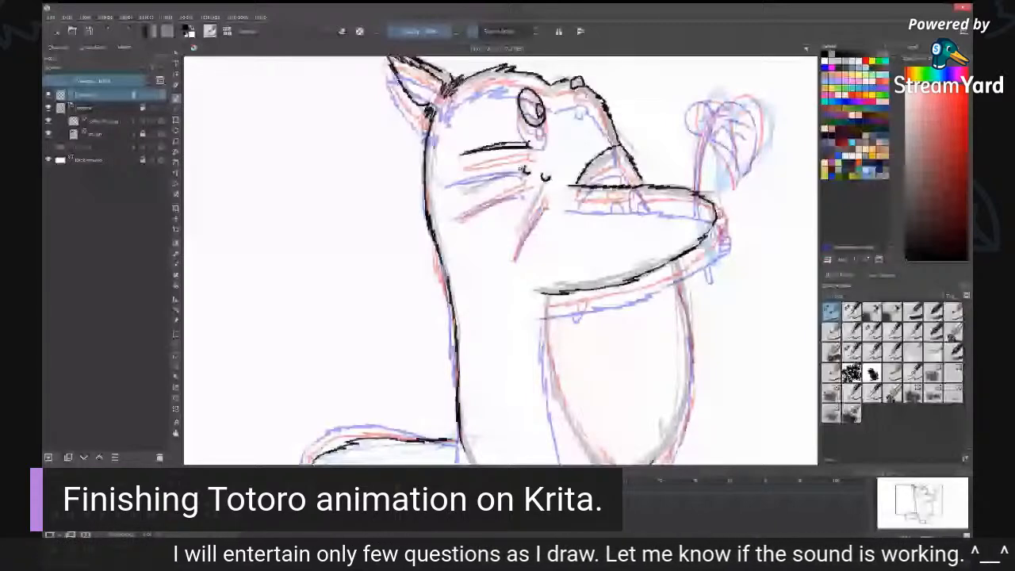
{"action": "left_click_drag", "start_coordinate": [459, 193], "coordinate": [528, 169]}
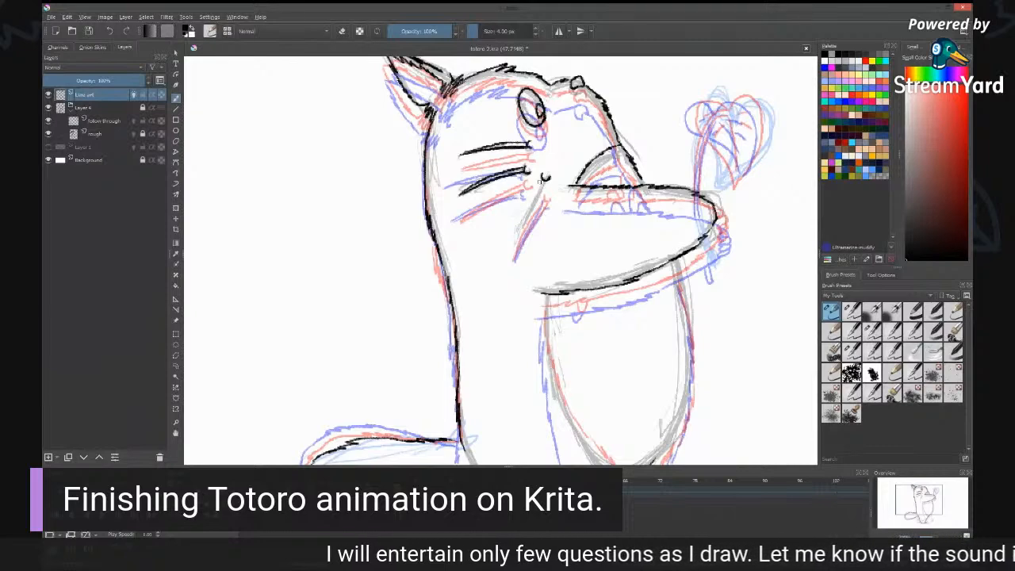
{"action": "left_click_drag", "start_coordinate": [545, 179], "coordinate": [515, 247]}
{"action": "left_click_drag", "start_coordinate": [545, 179], "coordinate": [514, 247]}
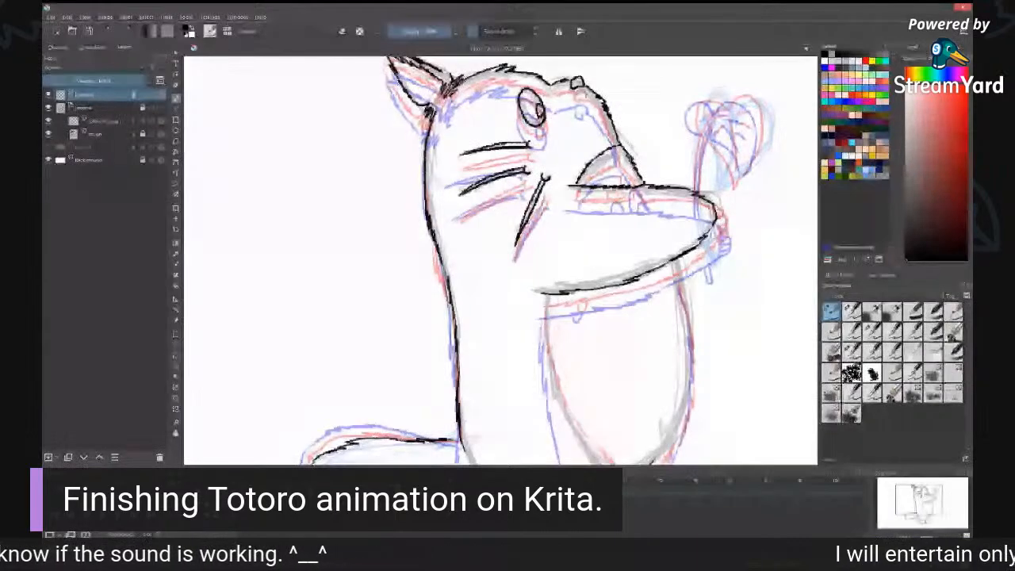
Step: Ink the teeth inside the open mouth and the small claw under the arm
{"action": "left_click_drag", "start_coordinate": [624, 157], "coordinate": [639, 187]}
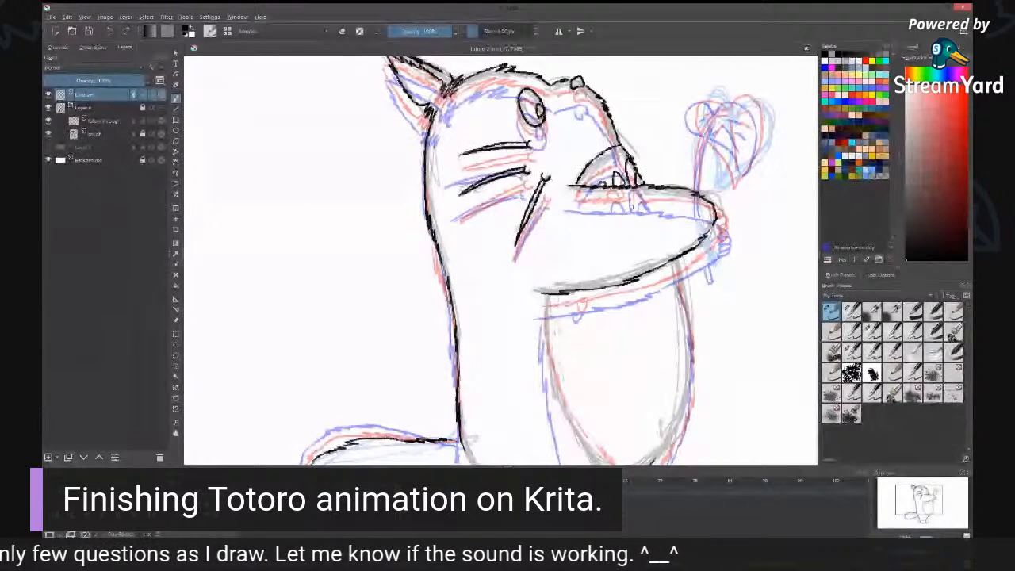
{"action": "left_click_drag", "start_coordinate": [586, 290], "coordinate": [592, 291]}
Step: Ink both curved sides of the belly from the arm to the leg, erasing and redrawing the outer side's lower stretch
{"action": "left_click_drag", "start_coordinate": [666, 334], "coordinate": [641, 196]}
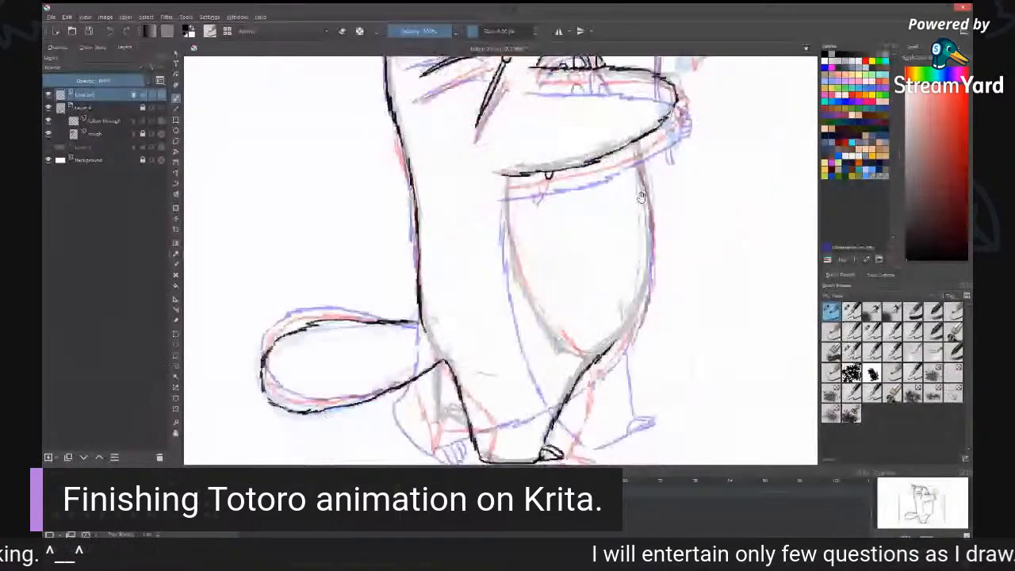
{"action": "left_click_drag", "start_coordinate": [637, 143], "coordinate": [652, 219]}
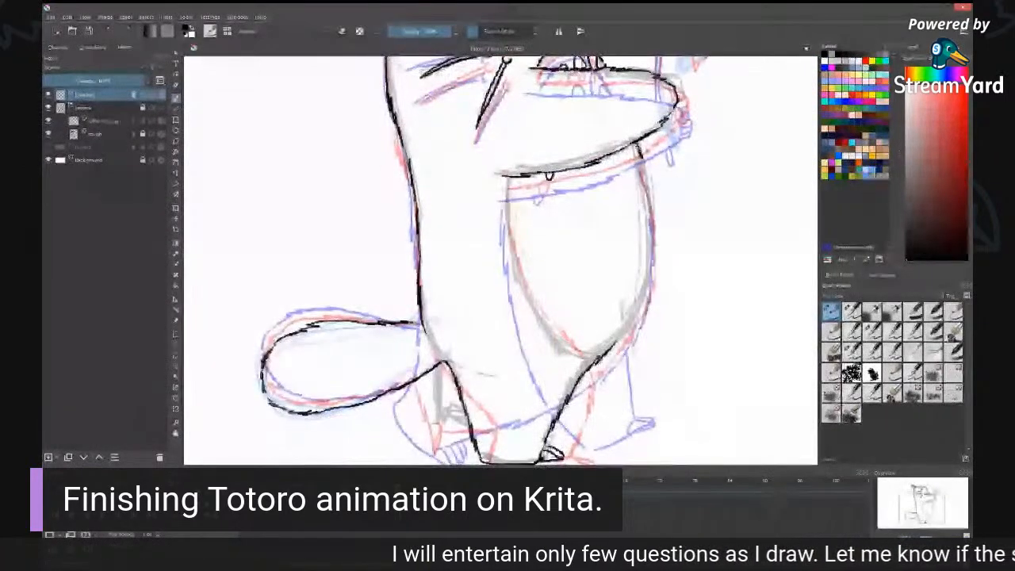
{"action": "left_click_drag", "start_coordinate": [637, 143], "coordinate": [640, 321]}
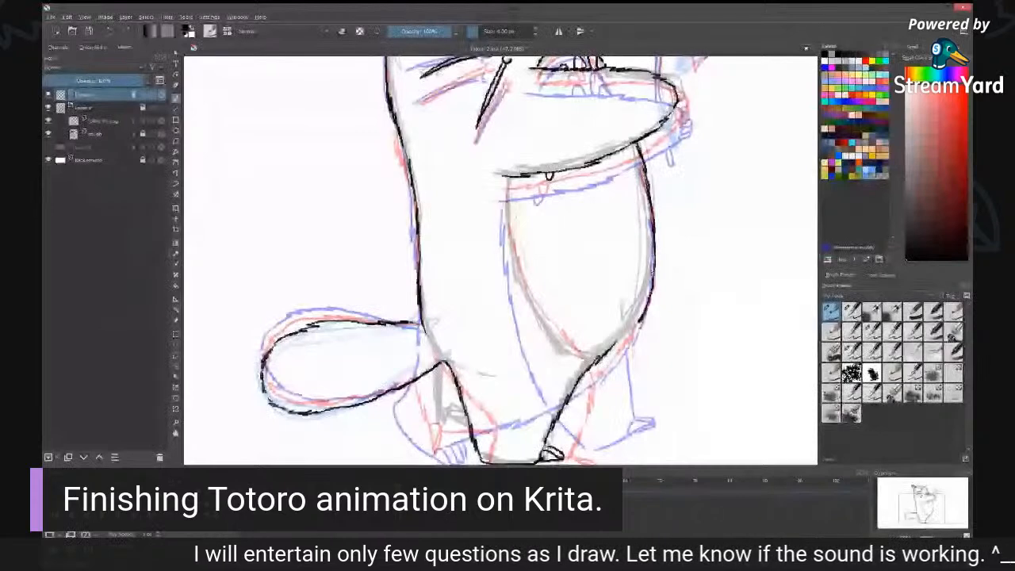
{"action": "key", "text": "e"}
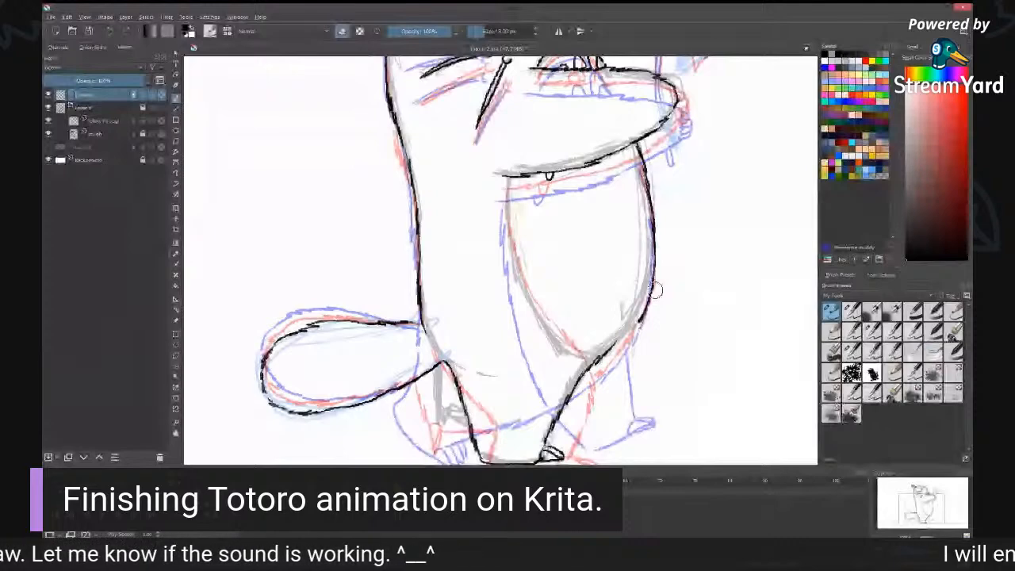
{"action": "left_click_drag", "start_coordinate": [656, 271], "coordinate": [640, 323]}
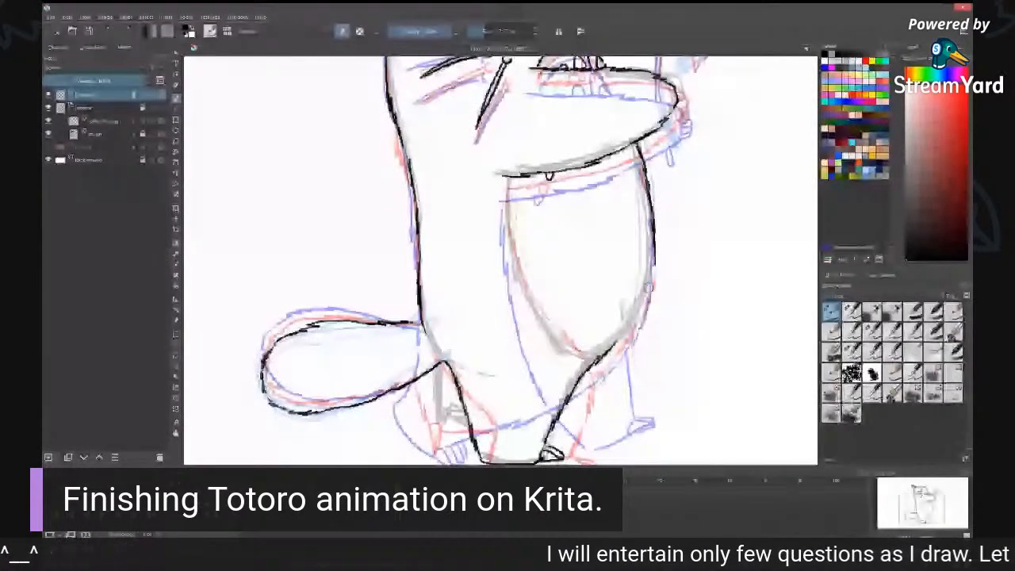
{"action": "key", "text": "e"}
{"action": "left_click_drag", "start_coordinate": [654, 258], "coordinate": [618, 341]}
{"action": "mouse_move", "coordinate": [507, 181]}
{"action": "left_mouse_down"}
{"action": "mouse_move", "coordinate": [519, 287]}
{"action": "mouse_move", "coordinate": [557, 350]}
{"action": "mouse_move", "coordinate": [587, 359]}
{"action": "left_mouse_up"}
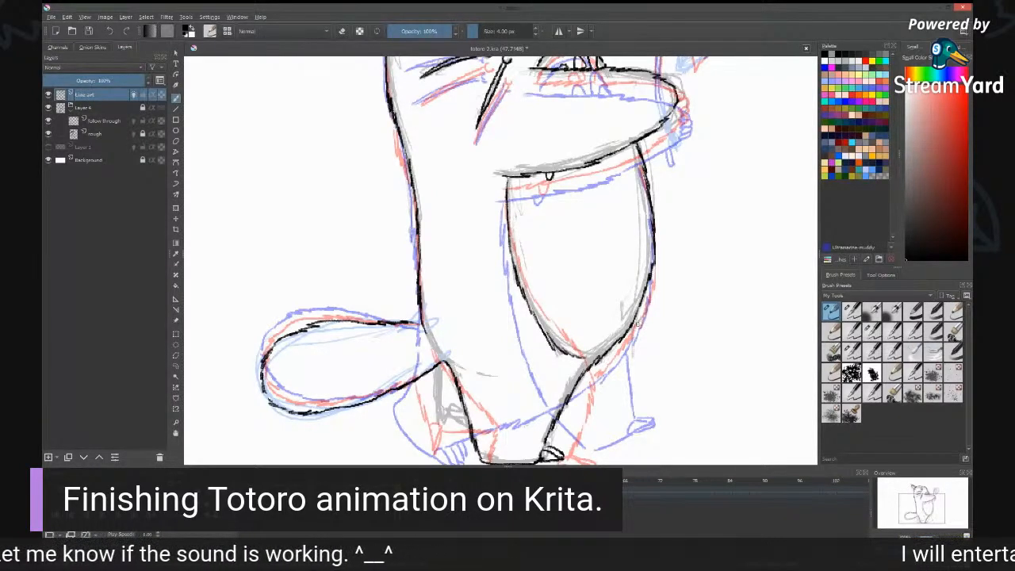
Step: Ink the far leg below the tail, ending in its small pointed foot behind the near leg
{"action": "mouse_move", "coordinate": [619, 345]}
{"action": "left_mouse_down"}
{"action": "mouse_move", "coordinate": [624, 283]}
{"action": "mouse_move", "coordinate": [603, 254]}
{"action": "left_mouse_up"}
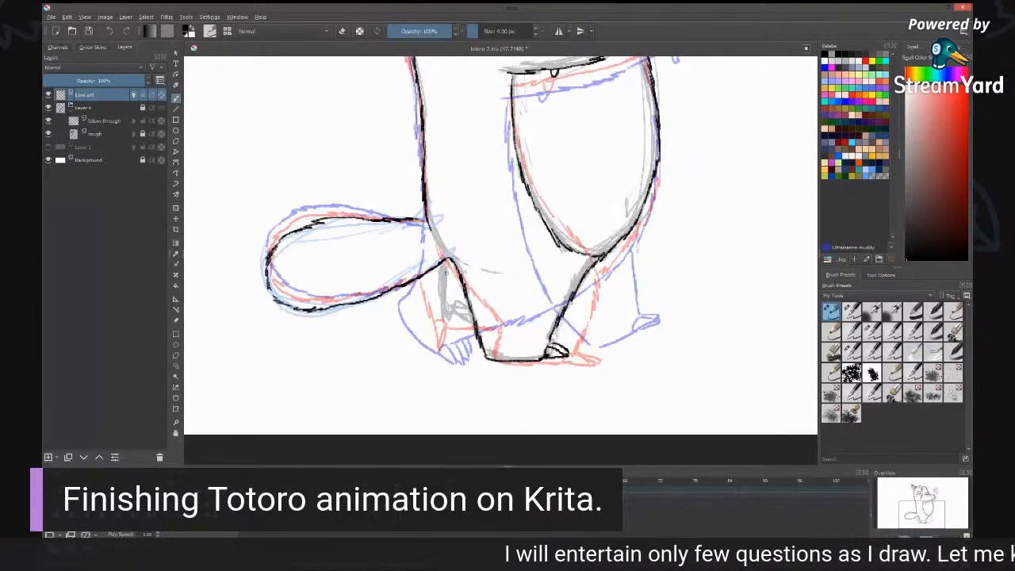
{"action": "left_click_drag", "start_coordinate": [443, 264], "coordinate": [443, 303]}
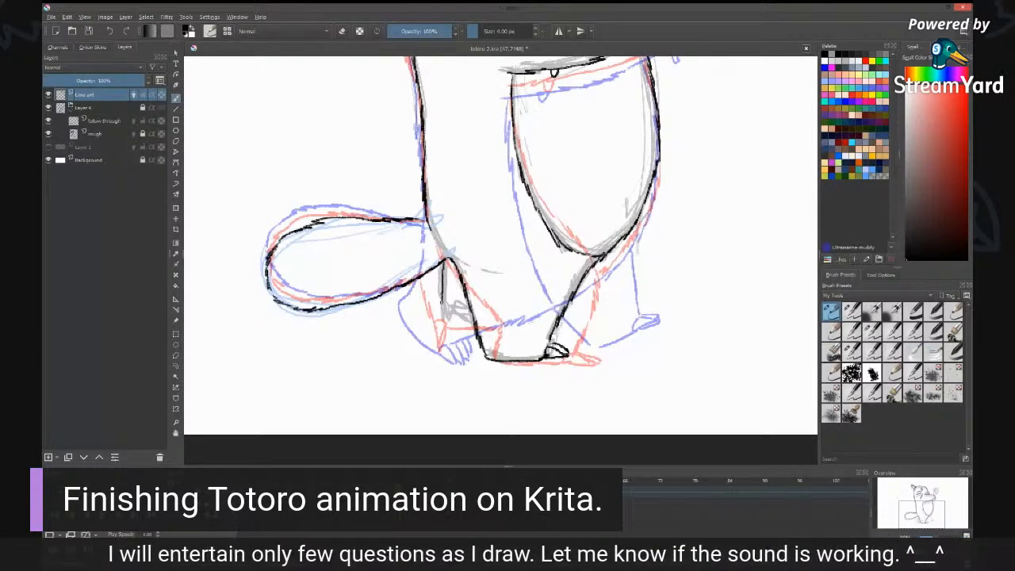
{"action": "left_click_drag", "start_coordinate": [443, 293], "coordinate": [449, 313]}
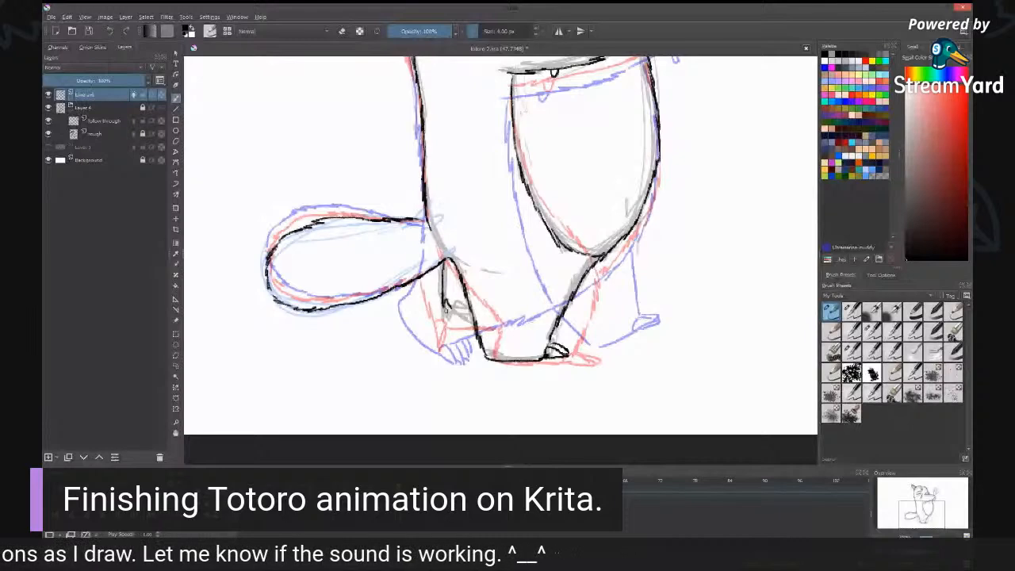
{"action": "left_click_drag", "start_coordinate": [442, 302], "coordinate": [449, 325]}
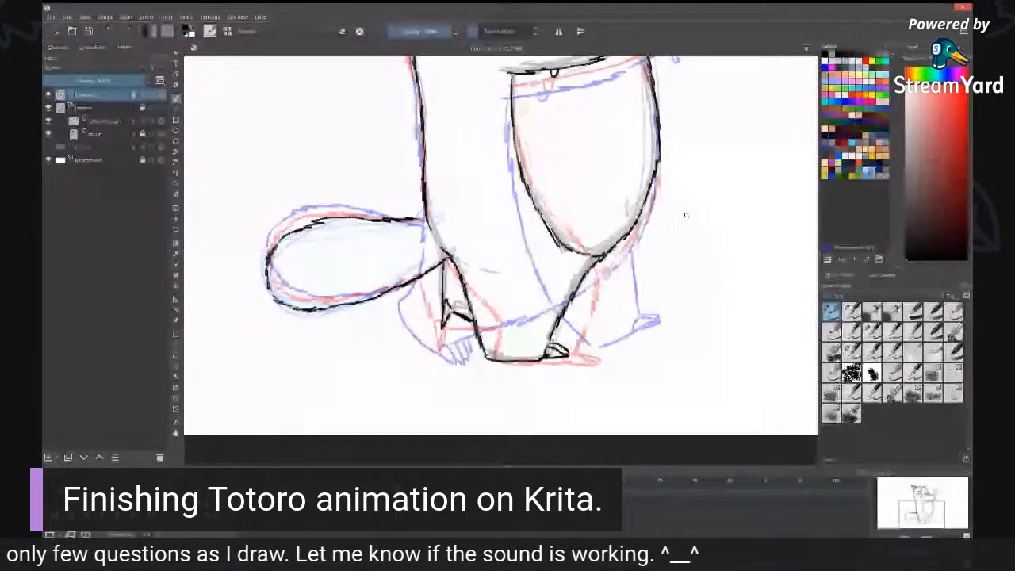
Step: Review the inked frame from head to feet, both close up and as a whole
{"action": "left_click_drag", "start_coordinate": [686, 215], "coordinate": [697, 474]}
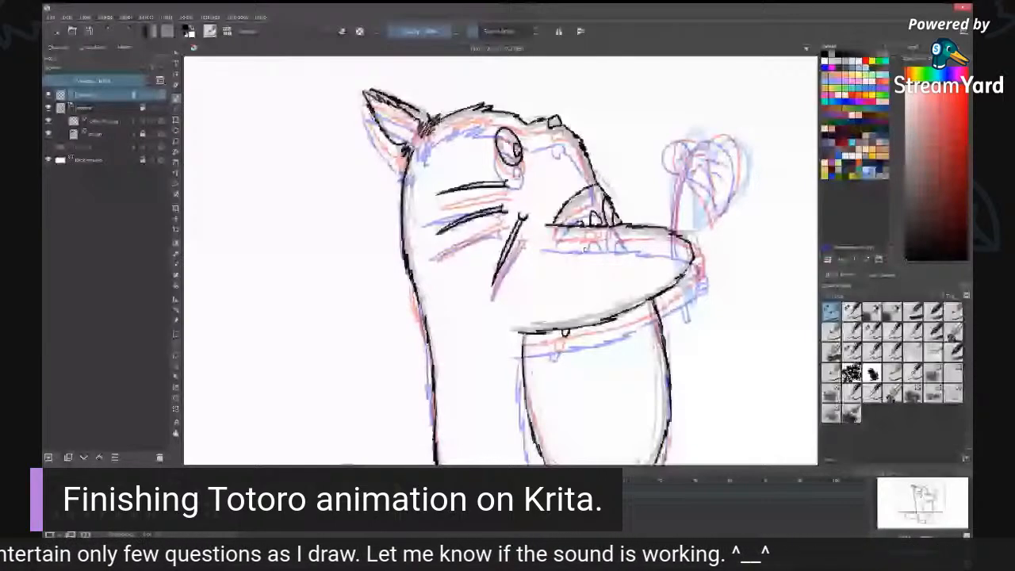
{"action": "scroll", "coordinate": [585, 249], "scroll_direction": "down", "scroll_amount": 3}
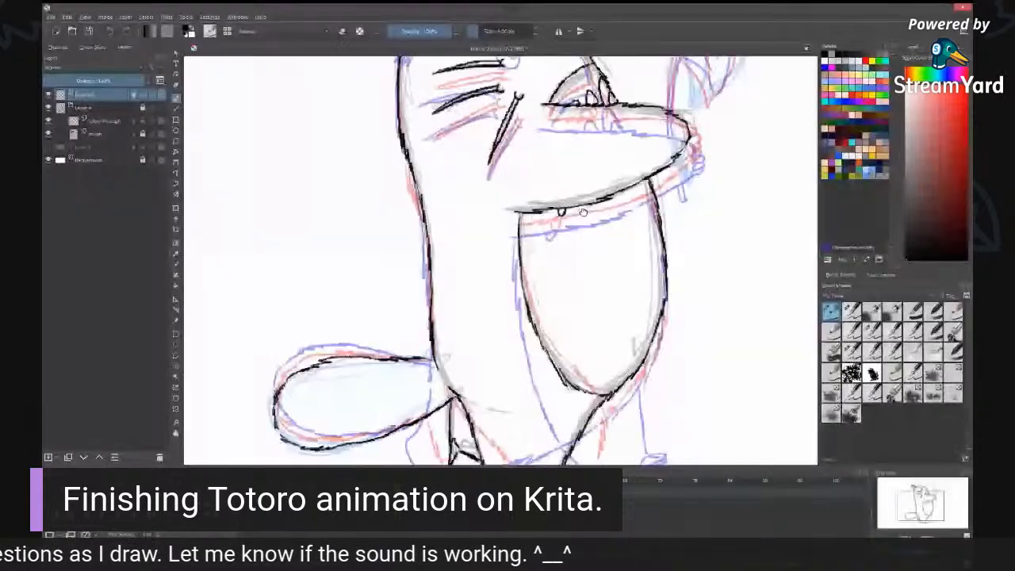
{"action": "scroll", "coordinate": [583, 213], "scroll_direction": "down", "scroll_amount": 2}
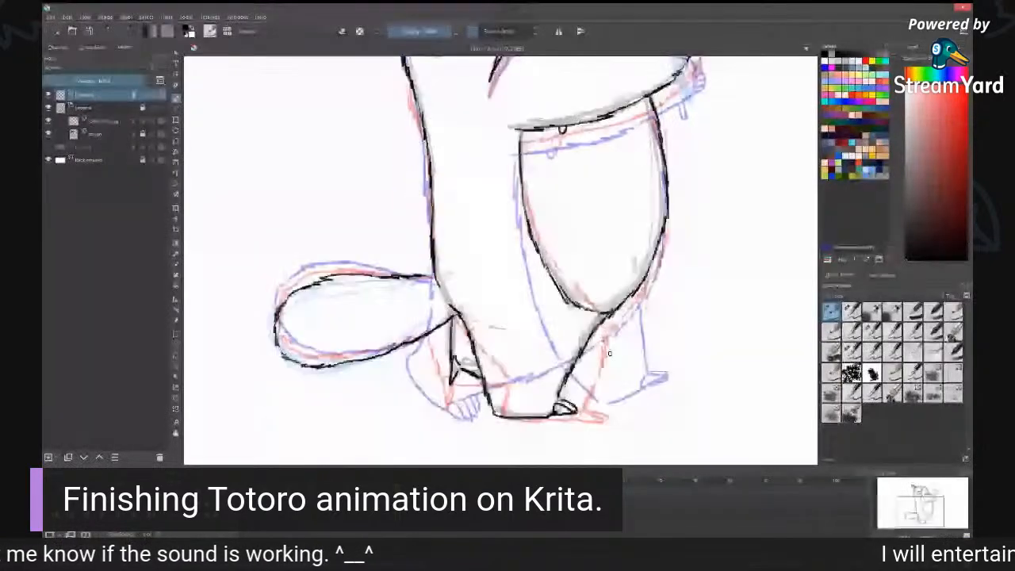
{"action": "scroll", "coordinate": [609, 353], "scroll_direction": "down", "scroll_amount": 5}
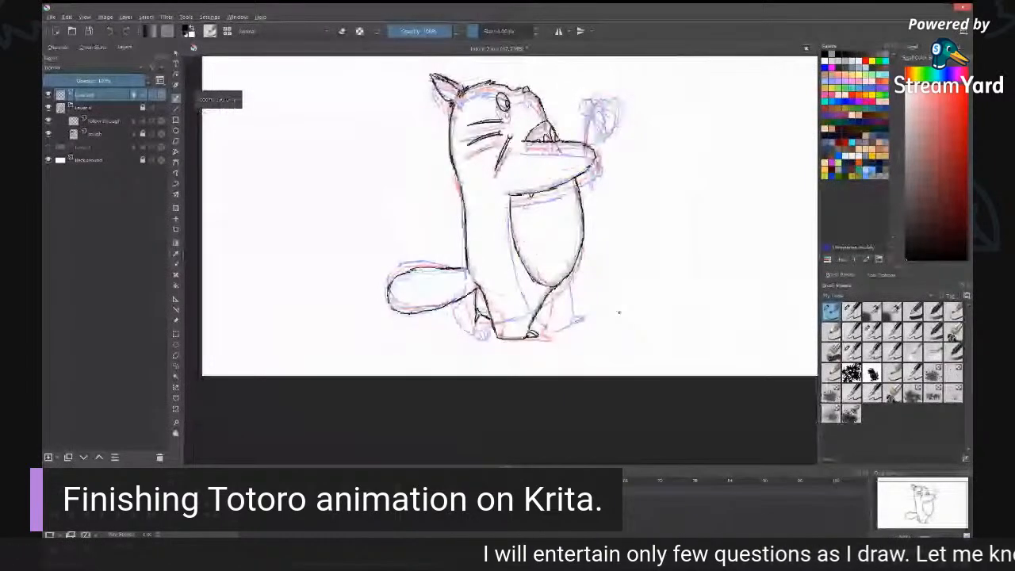
{"action": "scroll", "coordinate": [619, 312], "scroll_direction": "up", "scroll_amount": 1}
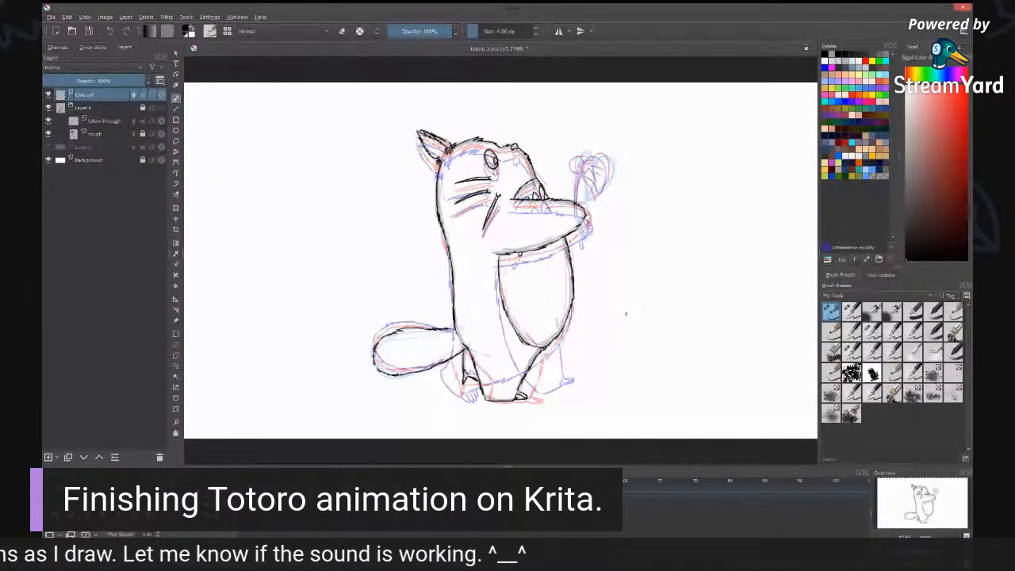
{"action": "key", "text": "ctrl+plus"}
{"action": "key", "text": "ctrl+plus"}
{"action": "key", "text": "ctrl+plus"}
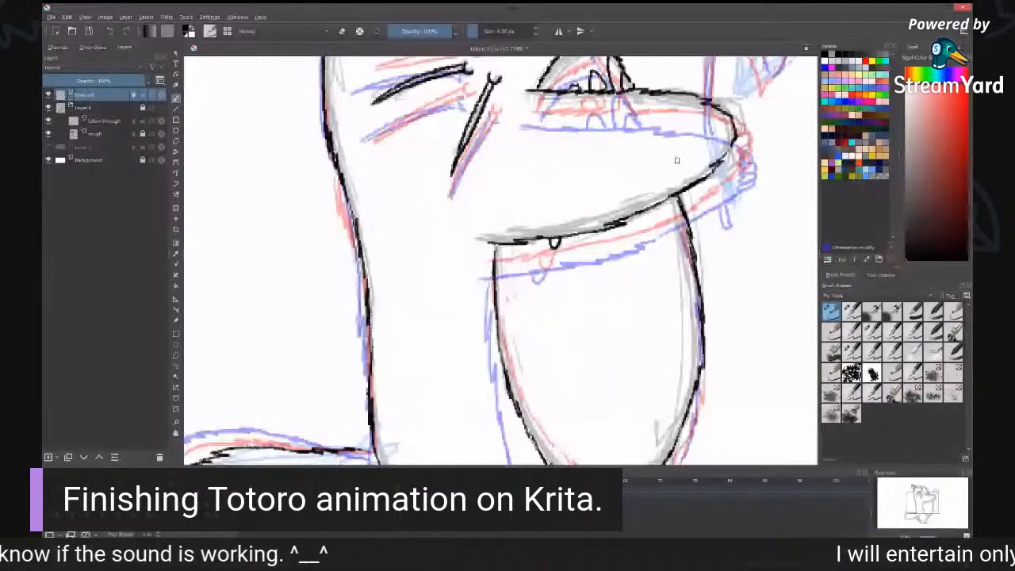
Step: Ink the leaf's curved stalk with paired lines above the paw and its short end sticking out below
{"action": "left_click_drag", "start_coordinate": [677, 160], "coordinate": [553, 300]}
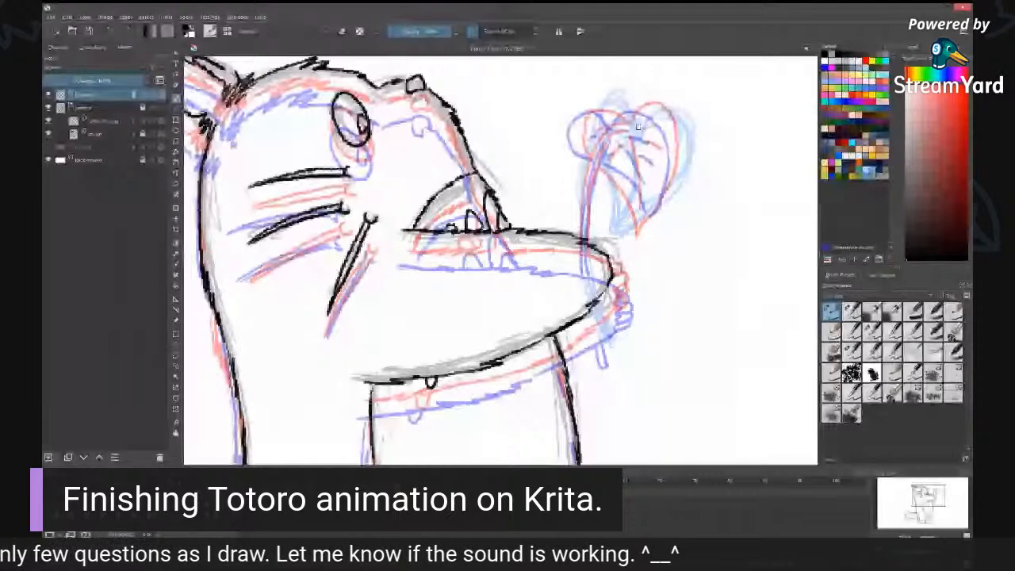
{"action": "mouse_move", "coordinate": [637, 127]}
{"action": "left_mouse_down"}
{"action": "mouse_move", "coordinate": [583, 184]}
{"action": "mouse_move", "coordinate": [585, 238]}
{"action": "left_mouse_up"}
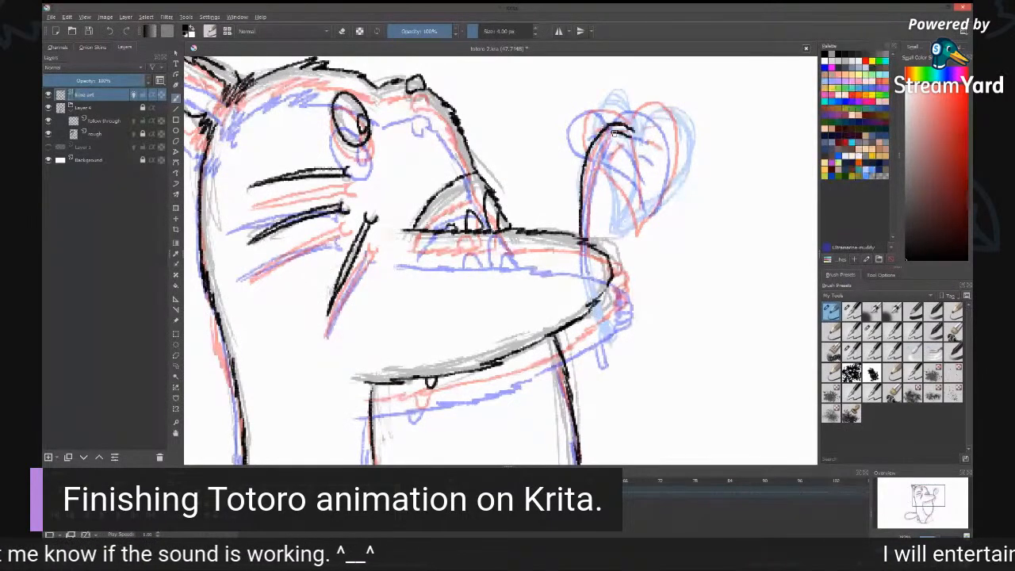
{"action": "left_click_drag", "start_coordinate": [617, 131], "coordinate": [585, 239]}
{"action": "left_click_drag", "start_coordinate": [590, 306], "coordinate": [603, 331]}
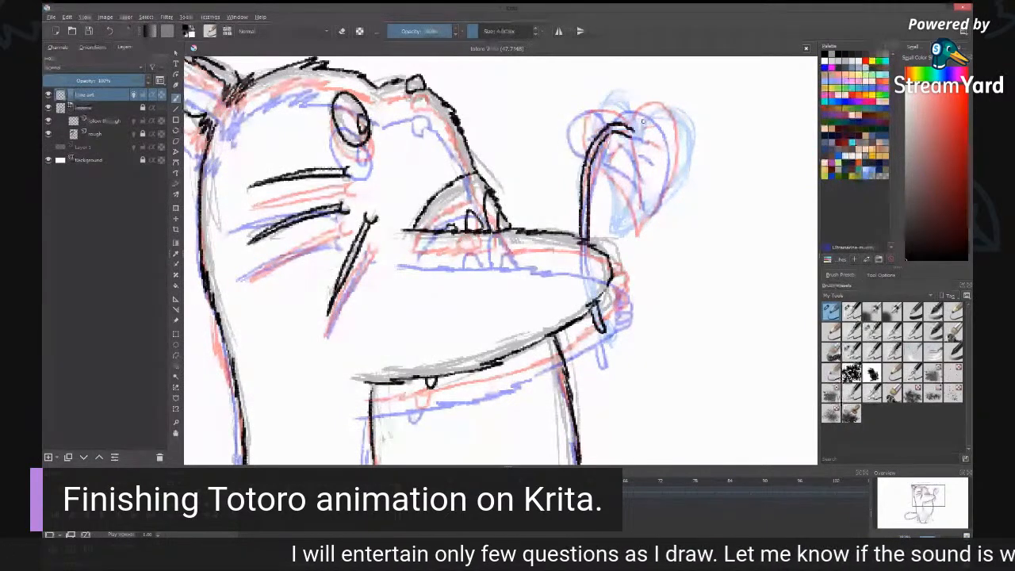
Step: Ink the heart-shaped leaf with its folded lobe and veins, plus the small fingers gripping the stalk
{"action": "mouse_move", "coordinate": [644, 120]}
{"action": "left_mouse_down"}
{"action": "mouse_move", "coordinate": [686, 170]}
{"action": "mouse_move", "coordinate": [618, 230]}
{"action": "left_mouse_up"}
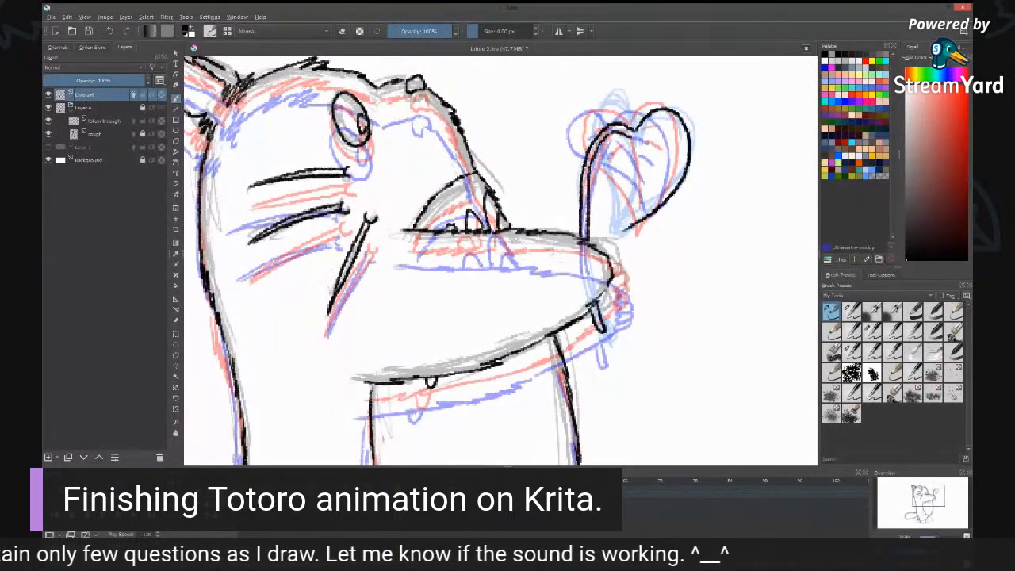
{"action": "mouse_move", "coordinate": [599, 146]}
{"action": "left_mouse_down"}
{"action": "mouse_move", "coordinate": [617, 232]}
{"action": "mouse_move", "coordinate": [617, 99]}
{"action": "mouse_move", "coordinate": [627, 104]}
{"action": "mouse_move", "coordinate": [636, 128]}
{"action": "mouse_move", "coordinate": [619, 225]}
{"action": "left_mouse_up"}
{"action": "left_click_drag", "start_coordinate": [646, 162], "coordinate": [654, 183]}
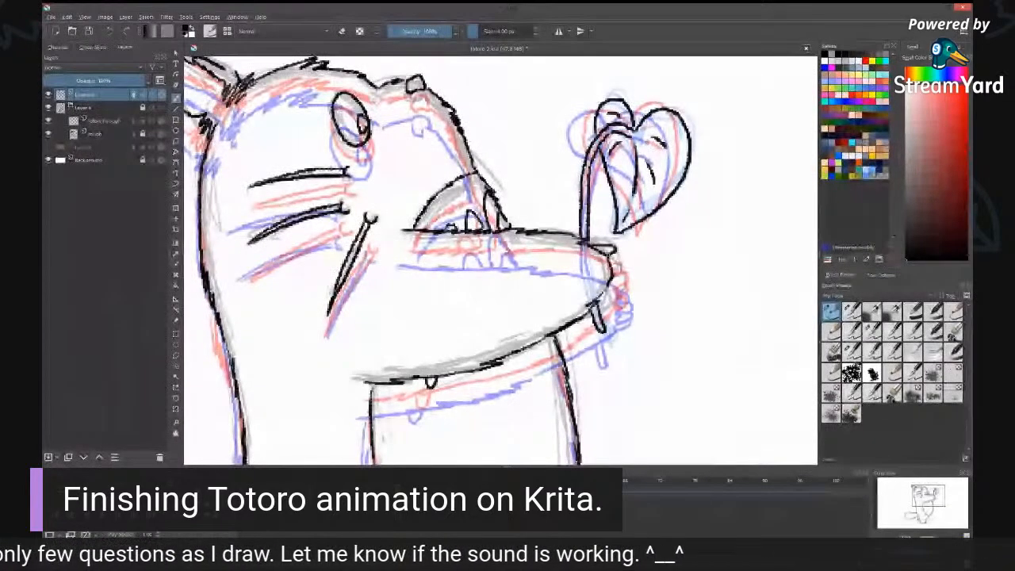
{"action": "mouse_move", "coordinate": [606, 243]}
{"action": "left_mouse_down"}
{"action": "mouse_move", "coordinate": [622, 274]}
{"action": "mouse_move", "coordinate": [603, 299]}
{"action": "left_mouse_up"}
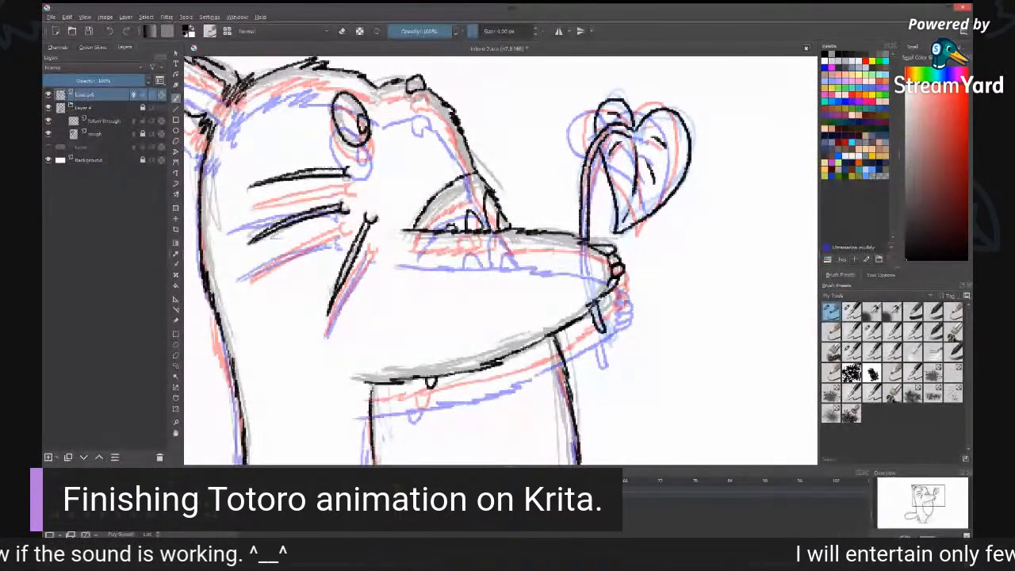
{"action": "left_click_drag", "start_coordinate": [623, 365], "coordinate": [627, 369]}
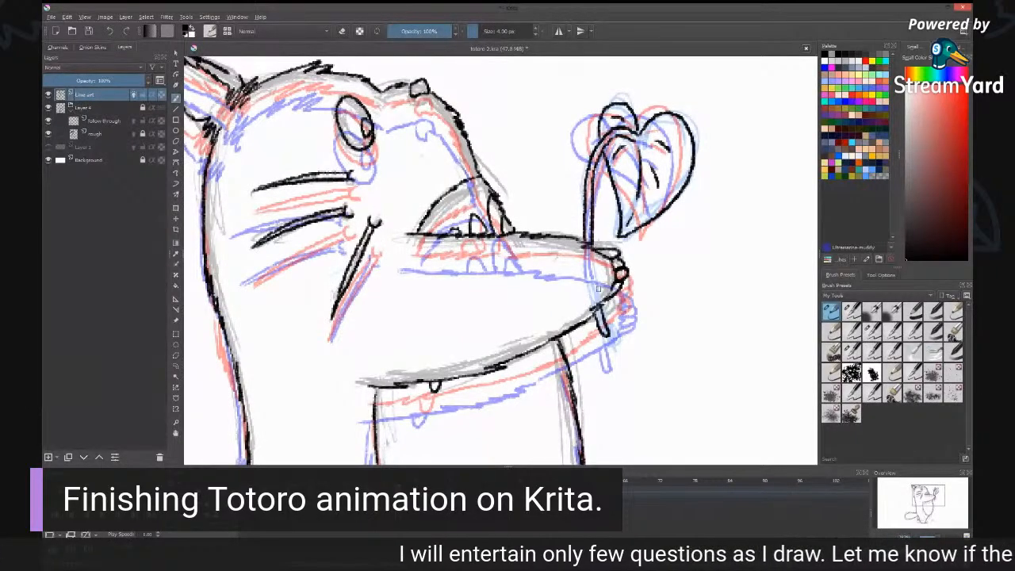
Step: Go over the finished figure, advance to the next rough frame and start an empty line art drawing there
{"action": "scroll", "coordinate": [599, 288], "scroll_direction": "down", "scroll_amount": 10}
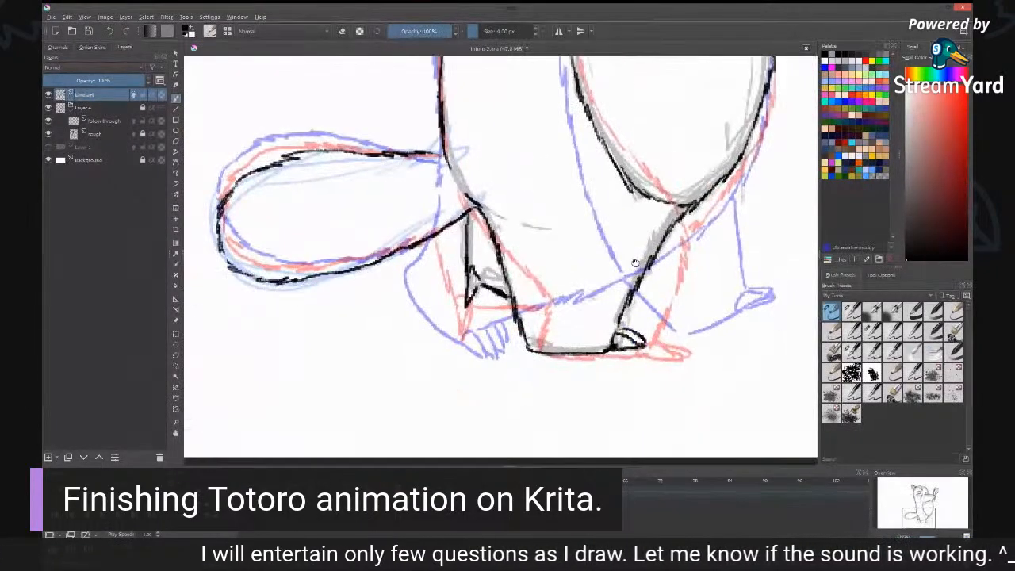
{"action": "scroll", "coordinate": [675, 214], "scroll_direction": "up", "scroll_amount": 5}
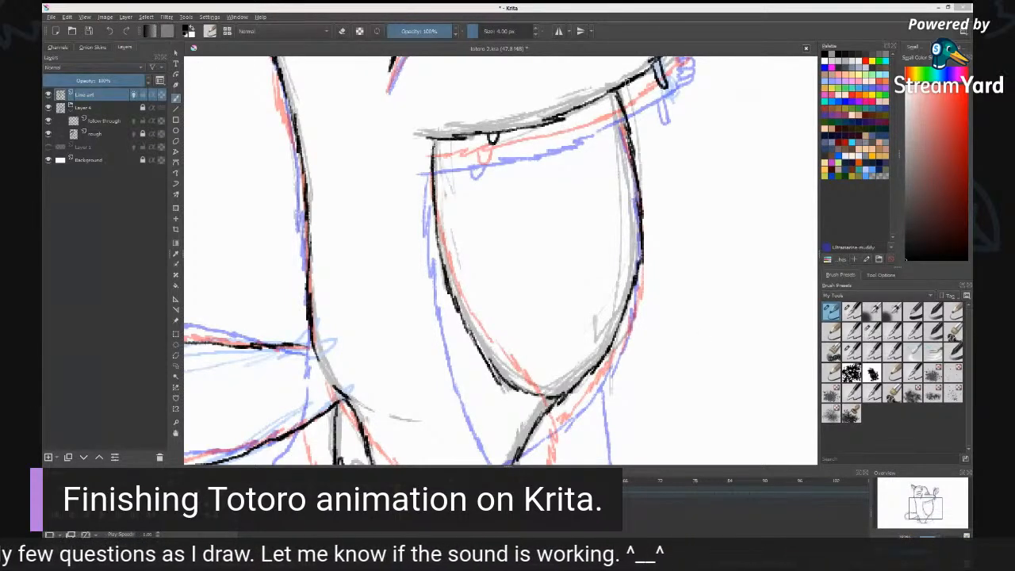
{"action": "left_click", "coordinate": [684, 29]}
{"action": "key", "text": "minus"}
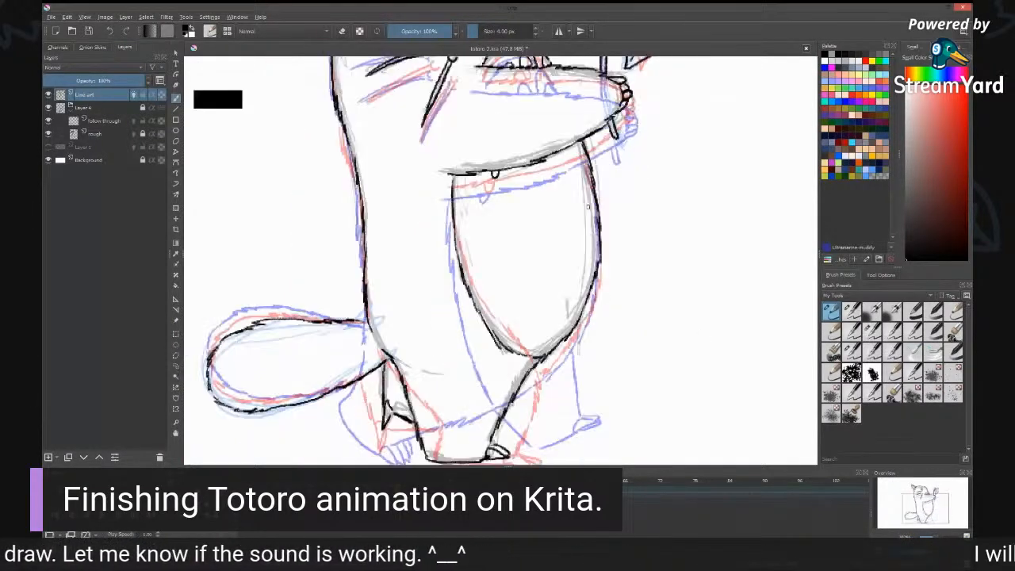
{"action": "key", "text": "minus"}
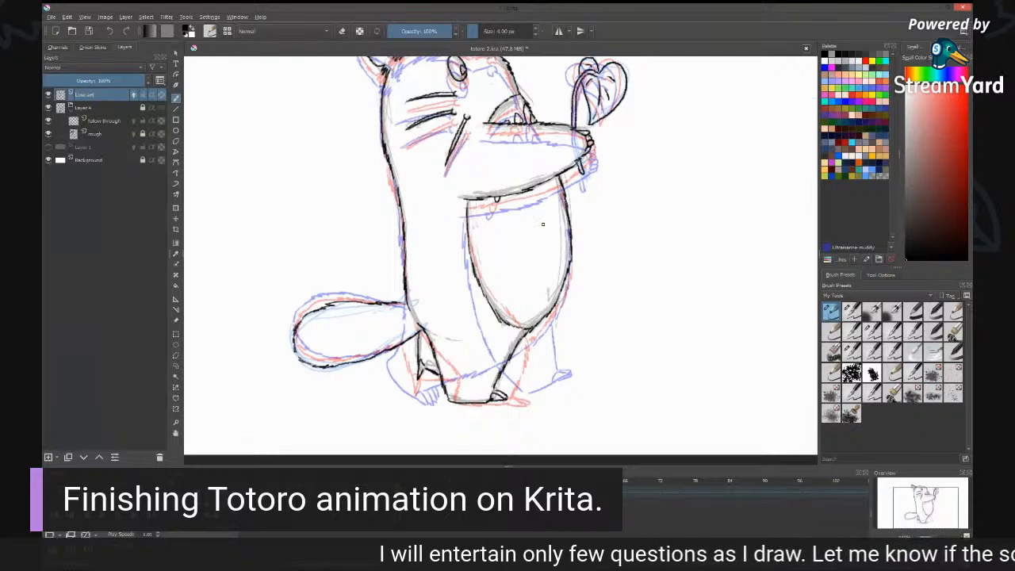
{"action": "left_click_drag", "start_coordinate": [497, 327], "coordinate": [514, 356]}
{"action": "key", "text": "Right"}
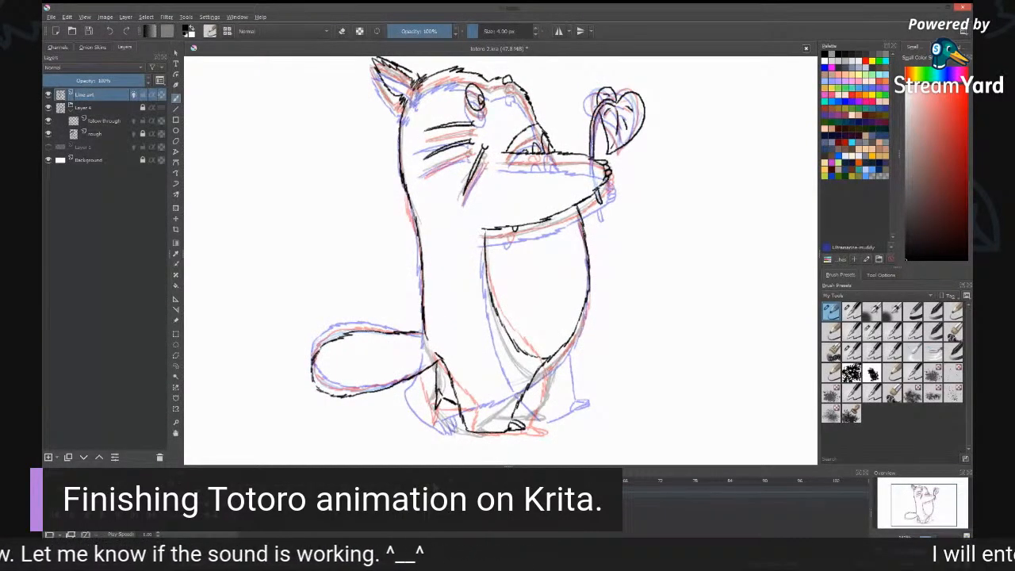
{"action": "key", "text": "Right"}
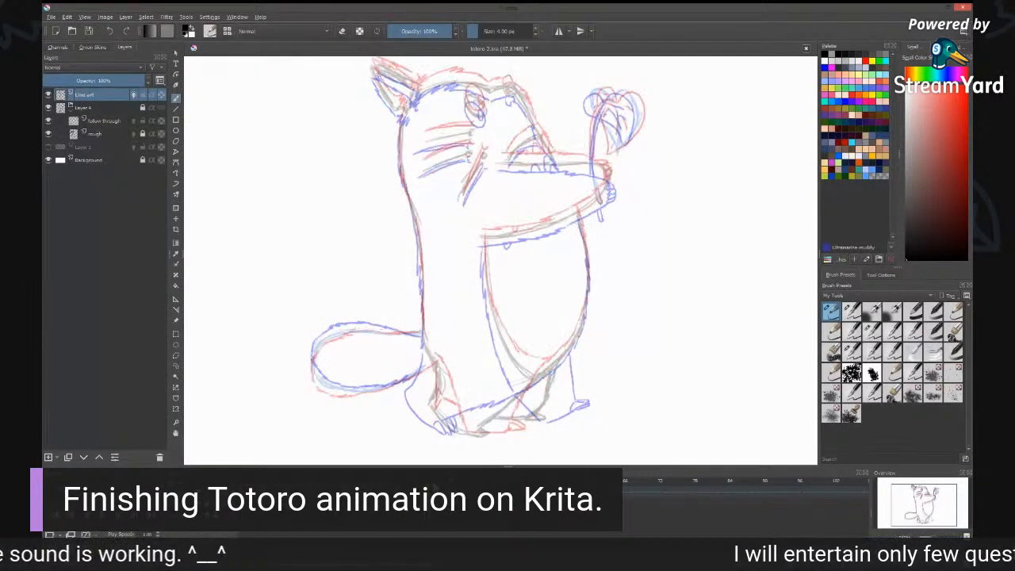
Step: Ink both sides of the pointed ear and the small fur tuft at its base
{"action": "scroll", "coordinate": [426, 142], "scroll_direction": "up", "scroll_amount": 3}
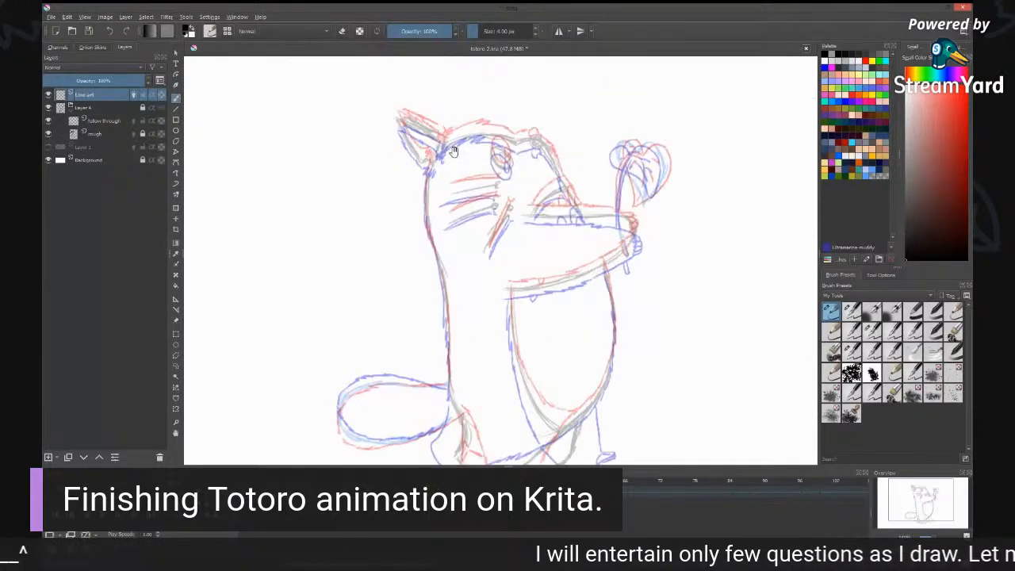
{"action": "left_click_drag", "start_coordinate": [439, 131], "coordinate": [452, 195]}
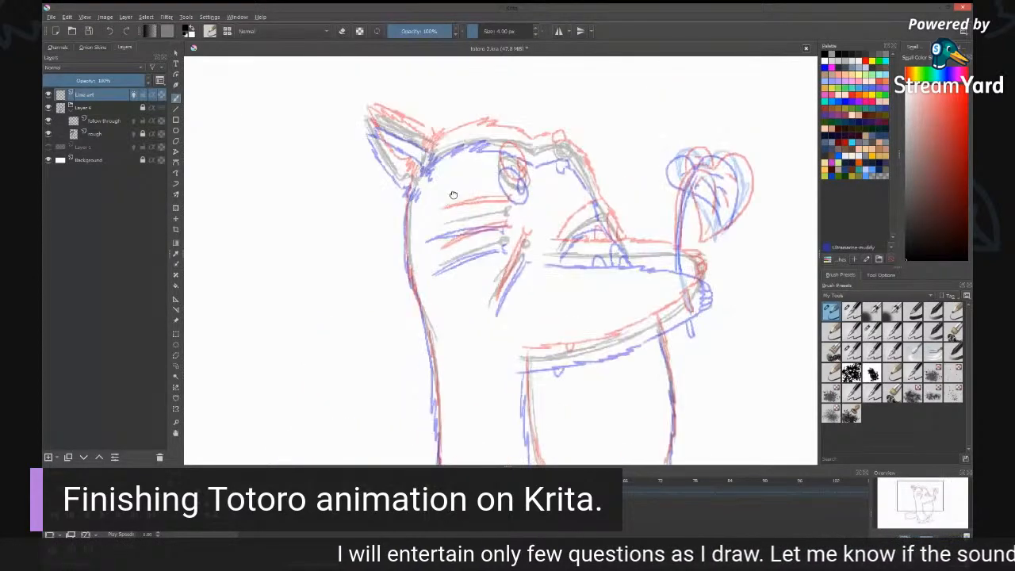
{"action": "left_click_drag", "start_coordinate": [369, 121], "coordinate": [402, 183]}
{"action": "mouse_move", "coordinate": [369, 121]}
{"action": "left_mouse_down"}
{"action": "mouse_move", "coordinate": [428, 156]}
{"action": "mouse_move", "coordinate": [414, 189]}
{"action": "left_mouse_up"}
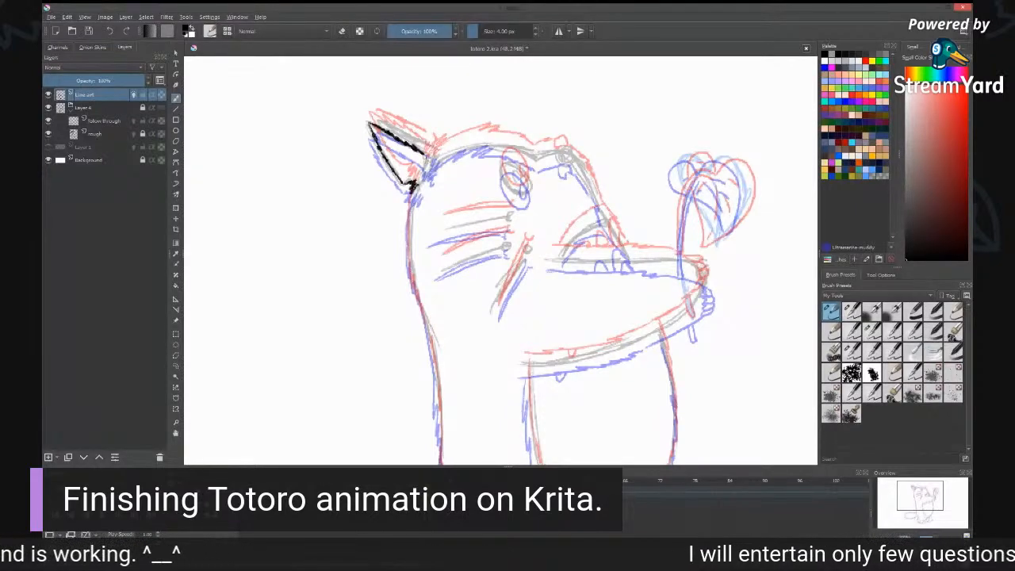
Step: Ink the back from the ear down to the tail, continuing around the tail into the upper rear leg
{"action": "mouse_move", "coordinate": [429, 154]}
{"action": "left_mouse_down"}
{"action": "mouse_move", "coordinate": [416, 183]}
{"action": "mouse_move", "coordinate": [409, 284]}
{"action": "left_mouse_up"}
{"action": "left_click_drag", "start_coordinate": [424, 343], "coordinate": [481, 119]}
{"action": "mouse_move", "coordinate": [480, 97]}
{"action": "left_mouse_down"}
{"action": "mouse_move", "coordinate": [498, 175]}
{"action": "mouse_move", "coordinate": [498, 282]}
{"action": "left_mouse_up"}
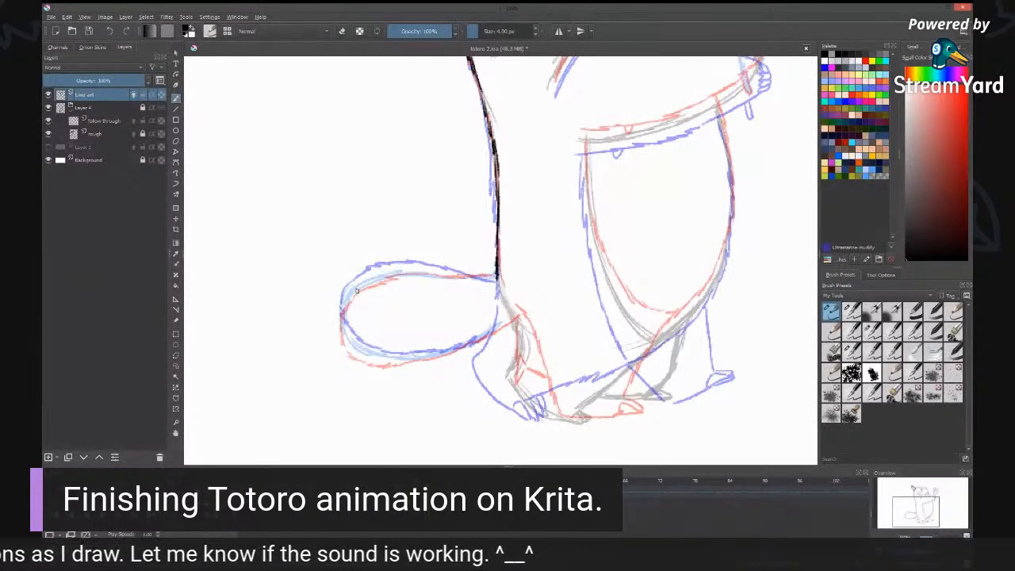
{"action": "left_click_drag", "start_coordinate": [472, 275], "coordinate": [495, 278]}
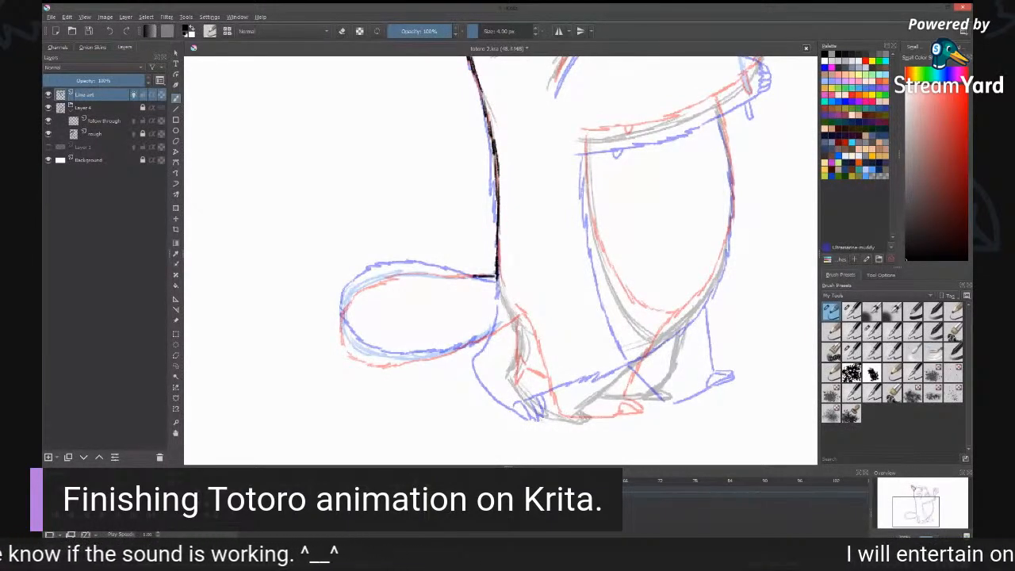
{"action": "mouse_move", "coordinate": [479, 276]}
{"action": "left_mouse_down"}
{"action": "mouse_move", "coordinate": [421, 270]}
{"action": "mouse_move", "coordinate": [340, 323]}
{"action": "mouse_move", "coordinate": [343, 337]}
{"action": "mouse_move", "coordinate": [378, 359]}
{"action": "mouse_move", "coordinate": [435, 356]}
{"action": "mouse_move", "coordinate": [490, 334]}
{"action": "mouse_move", "coordinate": [513, 318]}
{"action": "mouse_move", "coordinate": [505, 310]}
{"action": "mouse_move", "coordinate": [524, 353]}
{"action": "mouse_move", "coordinate": [507, 374]}
{"action": "left_mouse_up"}
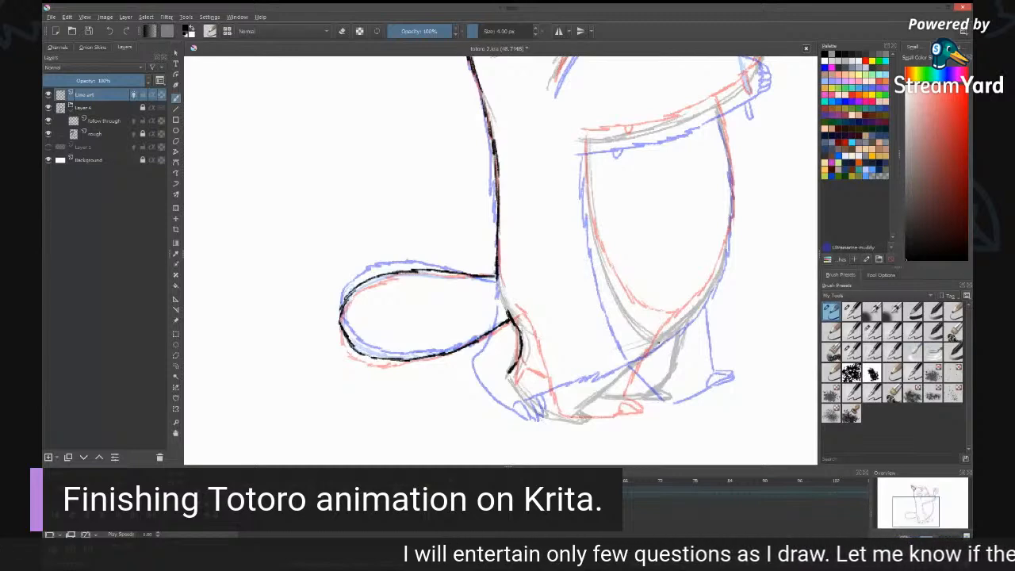
Step: Ink the rest of the stepping leg with its foot and claw, plus the body's front edge below the arm
{"action": "left_click_drag", "start_coordinate": [658, 343], "coordinate": [560, 418]}
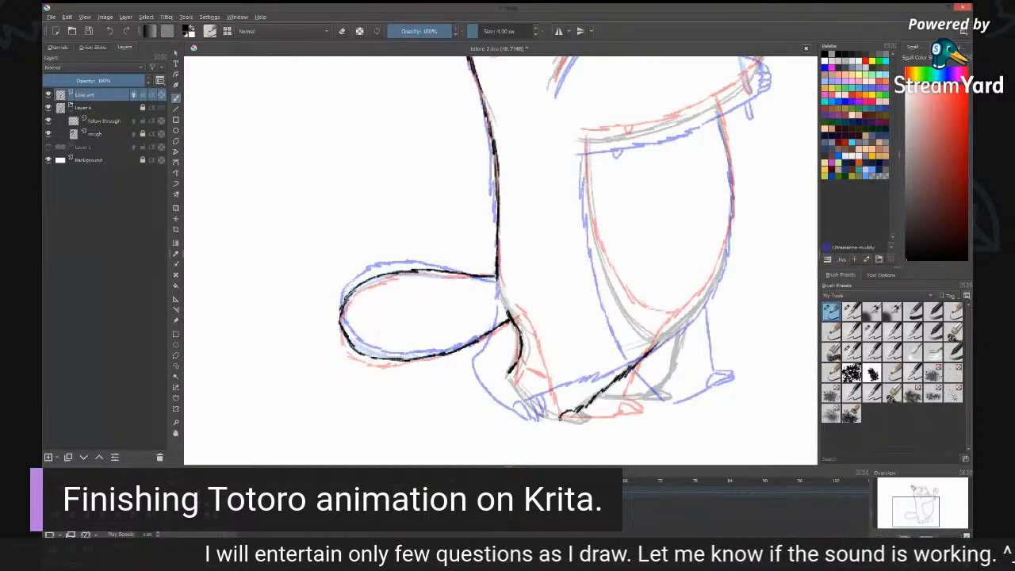
{"action": "left_click_drag", "start_coordinate": [562, 422], "coordinate": [596, 411]}
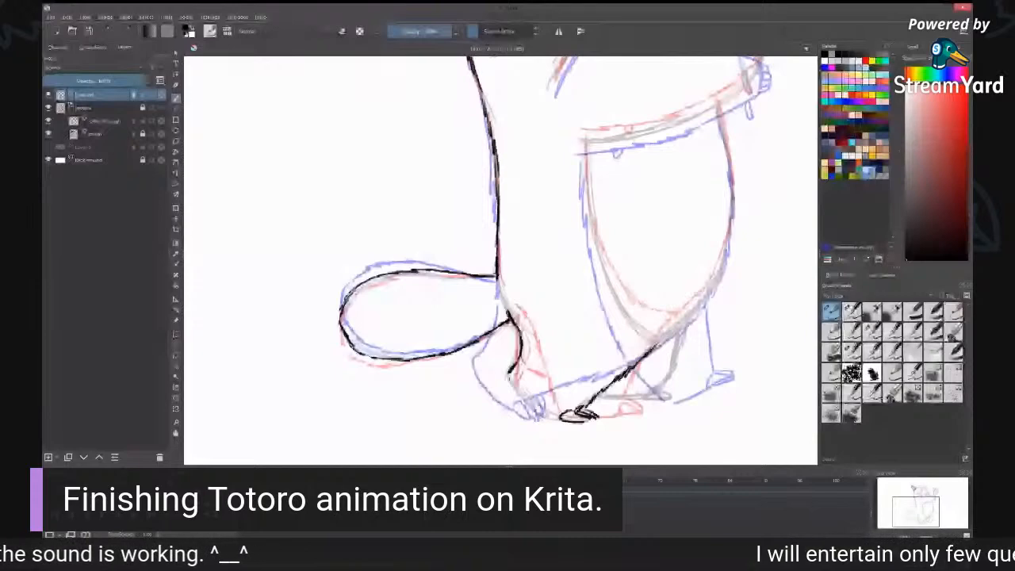
{"action": "left_click_drag", "start_coordinate": [509, 371], "coordinate": [560, 419]}
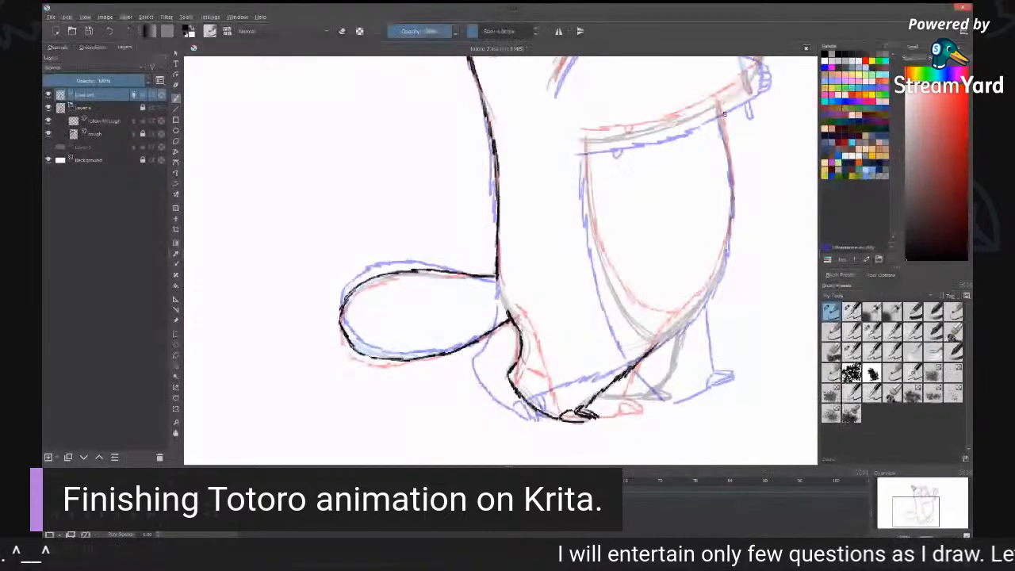
{"action": "mouse_move", "coordinate": [724, 113]}
{"action": "left_mouse_down"}
{"action": "mouse_move", "coordinate": [634, 314]}
{"action": "mouse_move", "coordinate": [656, 340]}
{"action": "left_mouse_up"}
Step: Ink the top of the head from the ear to the brow, the round nose and the muzzle's slope
{"action": "mouse_move", "coordinate": [418, 165]}
{"action": "left_mouse_down"}
{"action": "mouse_move", "coordinate": [490, 148]}
{"action": "mouse_move", "coordinate": [520, 161]}
{"action": "left_mouse_up"}
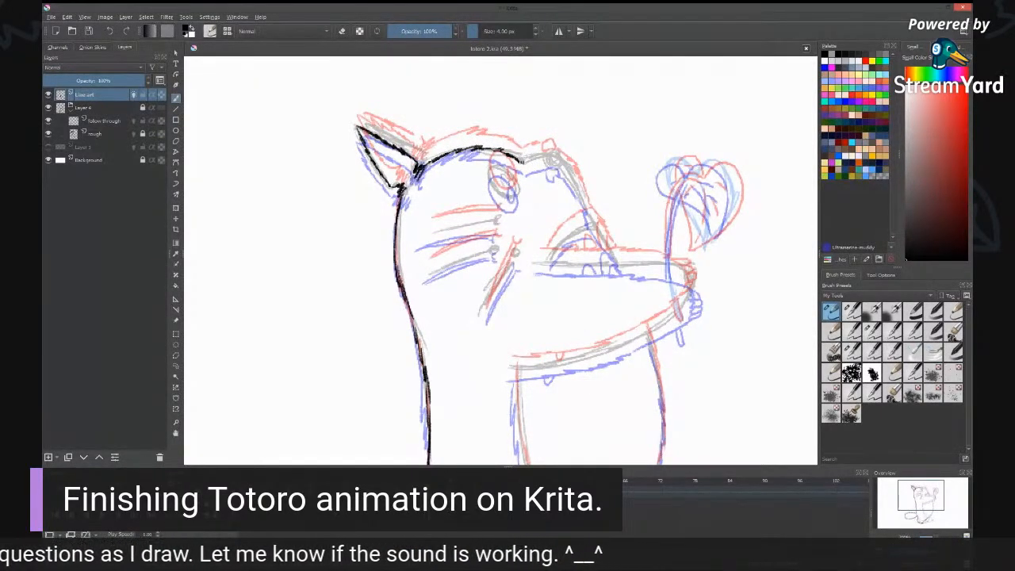
{"action": "mouse_move", "coordinate": [522, 162]}
{"action": "left_mouse_down"}
{"action": "mouse_move", "coordinate": [565, 164]}
{"action": "mouse_move", "coordinate": [589, 216]}
{"action": "left_mouse_up"}
Step: Ink the eye with its pupil, the three whisker dots and the whiskers on the cheek
{"action": "mouse_move", "coordinate": [506, 163]}
{"action": "left_mouse_down"}
{"action": "mouse_move", "coordinate": [492, 166]}
{"action": "mouse_move", "coordinate": [489, 184]}
{"action": "mouse_move", "coordinate": [512, 192]}
{"action": "mouse_move", "coordinate": [517, 176]}
{"action": "mouse_move", "coordinate": [515, 195]}
{"action": "mouse_move", "coordinate": [512, 182]}
{"action": "mouse_move", "coordinate": [492, 252]}
{"action": "left_mouse_up"}
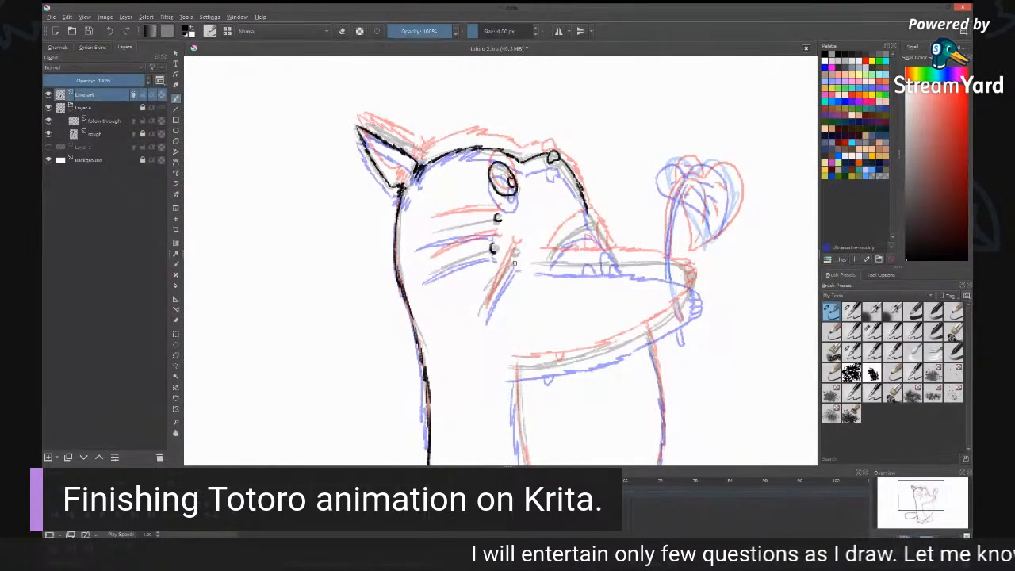
{"action": "left_click", "coordinate": [515, 252]}
{"action": "left_click_drag", "start_coordinate": [514, 255], "coordinate": [486, 298]}
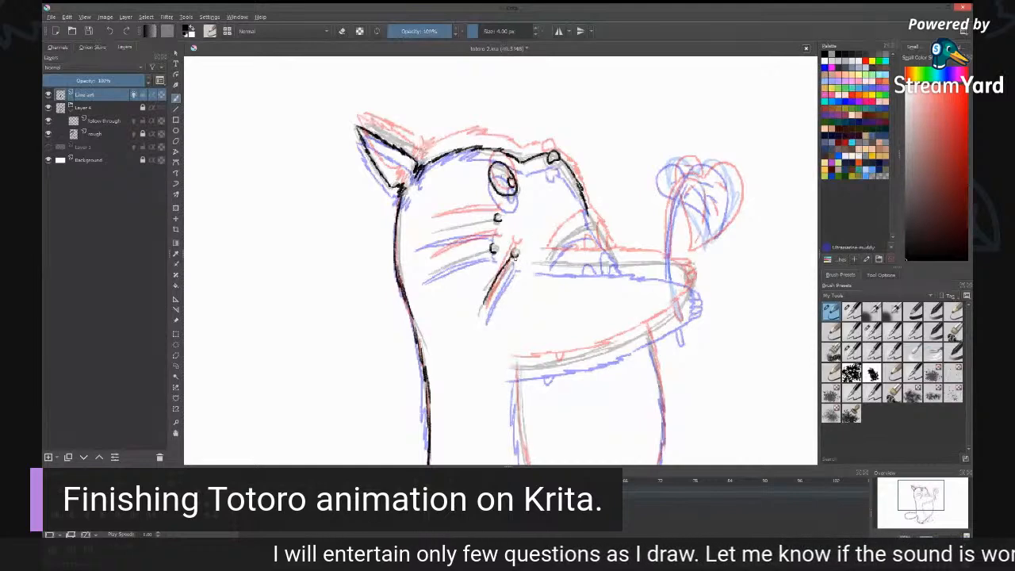
{"action": "left_click_drag", "start_coordinate": [516, 254], "coordinate": [481, 313]}
{"action": "left_click_drag", "start_coordinate": [492, 248], "coordinate": [424, 278]}
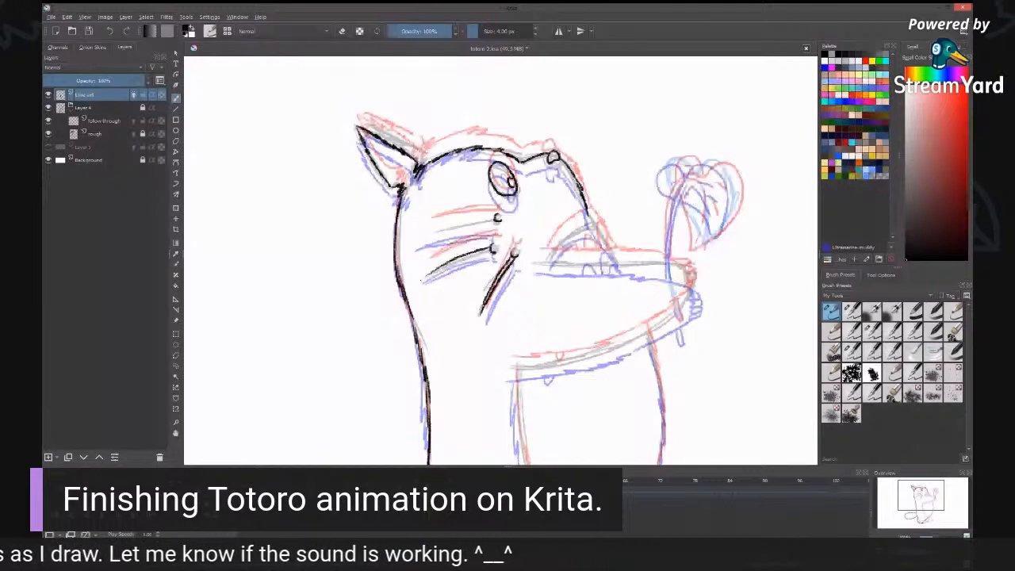
{"action": "mouse_move", "coordinate": [498, 216]}
{"action": "left_mouse_down"}
{"action": "mouse_move", "coordinate": [422, 238]}
{"action": "mouse_move", "coordinate": [495, 219]}
{"action": "left_mouse_up"}
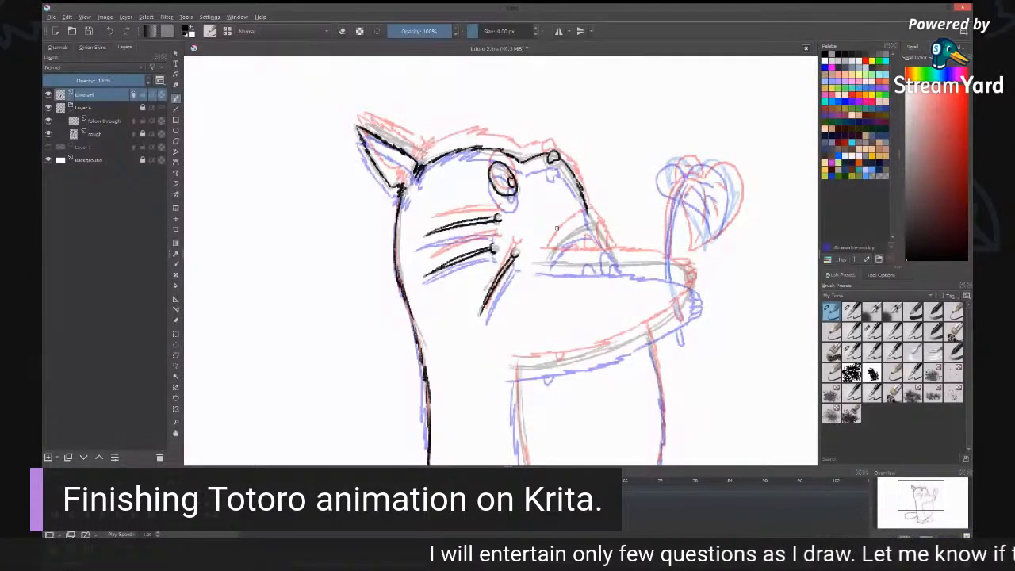
Step: Ink the lower muzzle slope down to the arm, plus the arm's upper edge, rounded hand end and underside
{"action": "left_click_drag", "start_coordinate": [666, 268], "coordinate": [605, 216]}
{"action": "left_click_drag", "start_coordinate": [514, 127], "coordinate": [549, 203]}
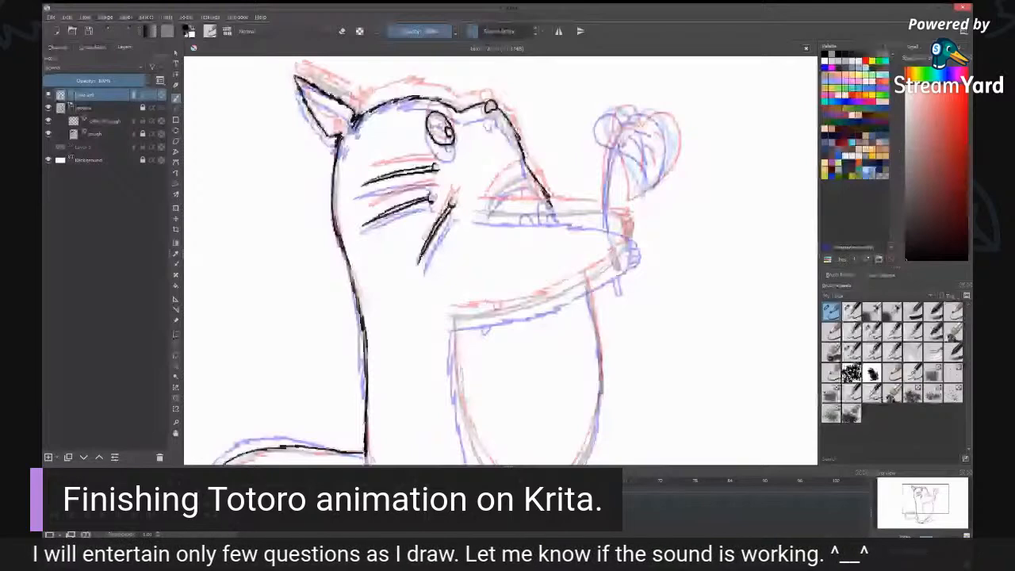
{"action": "mouse_move", "coordinate": [473, 213]}
{"action": "left_mouse_down"}
{"action": "mouse_move", "coordinate": [616, 215]}
{"action": "mouse_move", "coordinate": [620, 257]}
{"action": "left_mouse_up"}
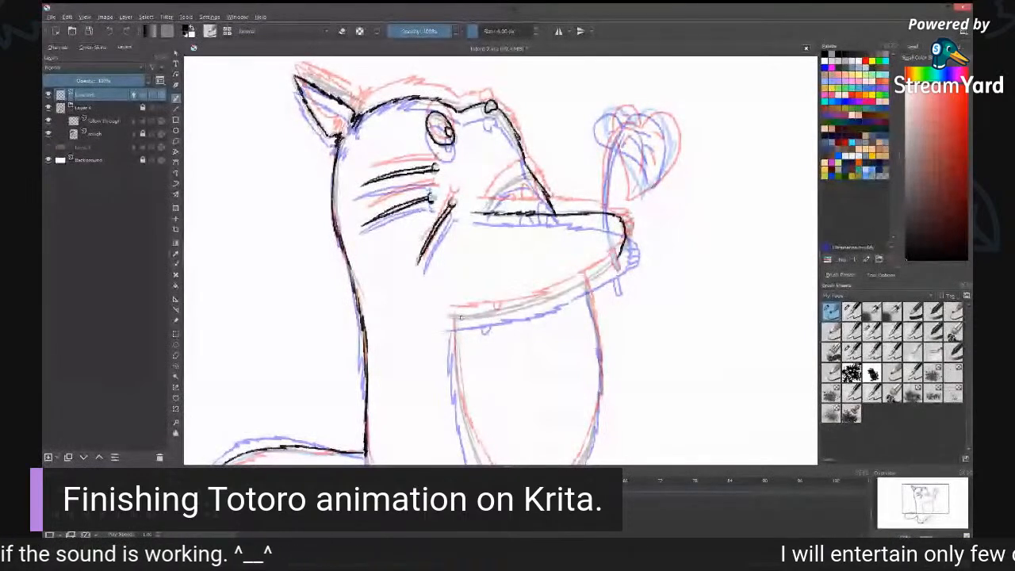
{"action": "mouse_move", "coordinate": [448, 318]}
{"action": "left_mouse_down"}
{"action": "mouse_move", "coordinate": [538, 307]}
{"action": "mouse_move", "coordinate": [620, 256]}
{"action": "left_mouse_up"}
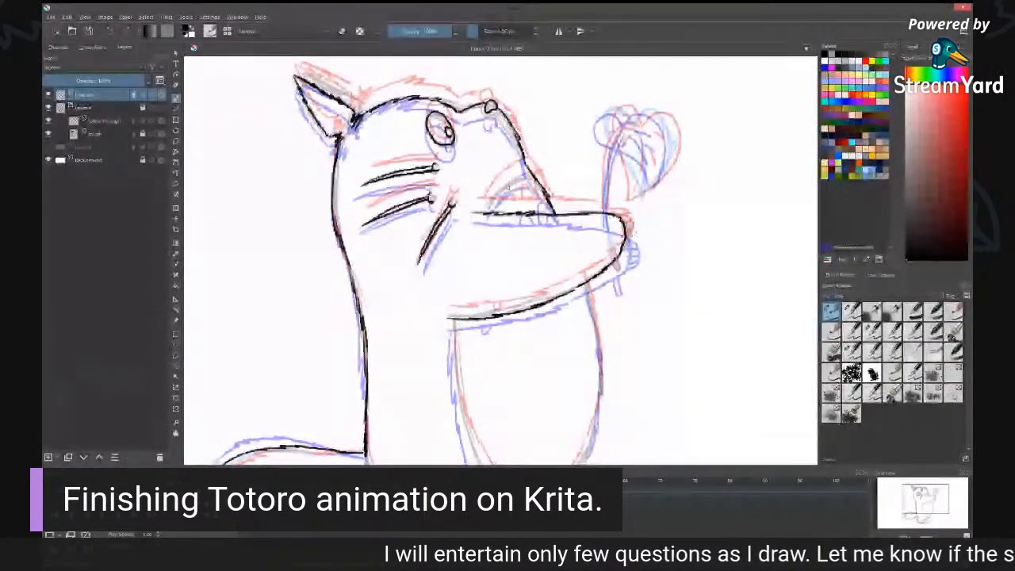
Step: Ink the curved mouth with its teeth above the arm, and the small claw beneath the arm
{"action": "mouse_move", "coordinate": [491, 204]}
{"action": "left_mouse_down"}
{"action": "mouse_move", "coordinate": [527, 175]}
{"action": "mouse_move", "coordinate": [483, 212]}
{"action": "left_mouse_up"}
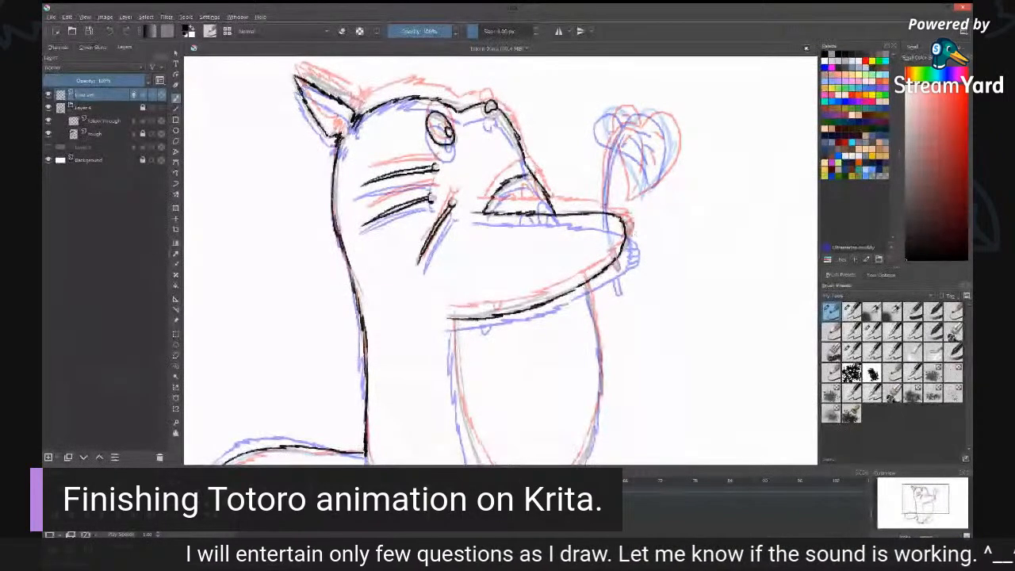
{"action": "mouse_move", "coordinate": [537, 189]}
{"action": "left_mouse_down"}
{"action": "mouse_move", "coordinate": [533, 213]}
{"action": "mouse_move", "coordinate": [504, 212]}
{"action": "left_mouse_up"}
{"action": "left_click_drag", "start_coordinate": [487, 317], "coordinate": [493, 322]}
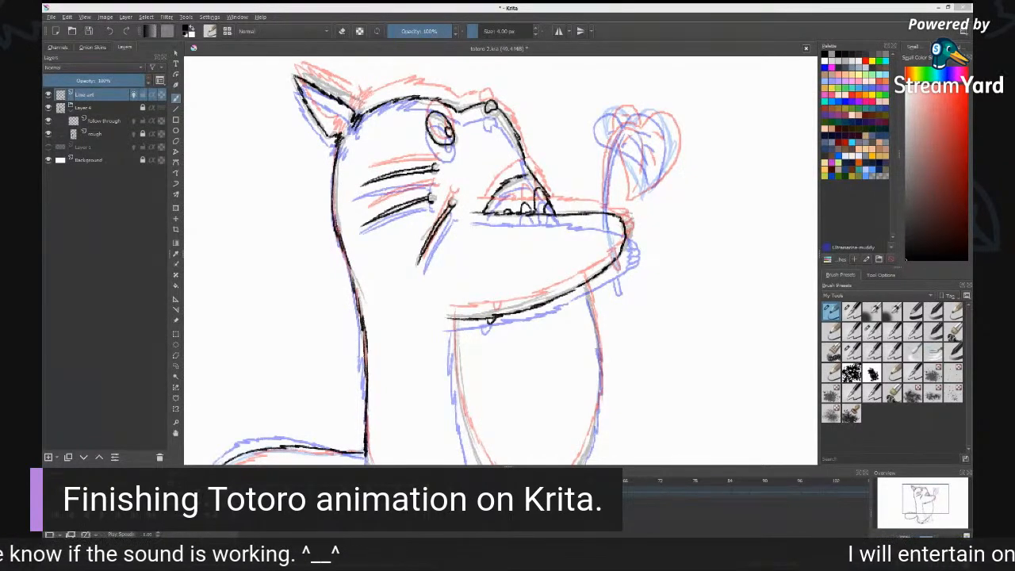
{"action": "left_click", "coordinate": [705, 32]}
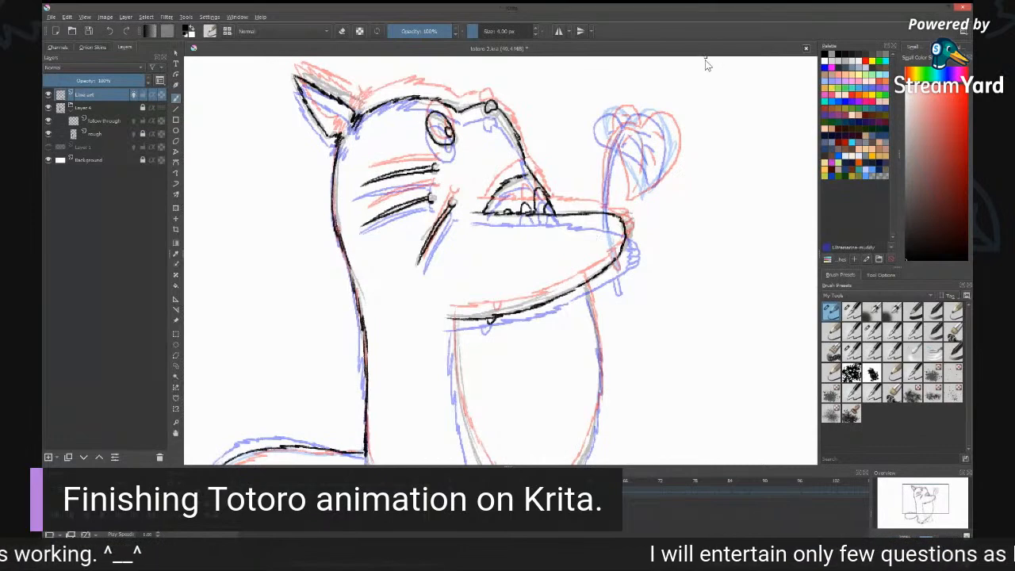
Step: Ink the belly's outer front edge from under the arm down to the top of the legs
{"action": "left_click_drag", "start_coordinate": [622, 323], "coordinate": [651, 159]}
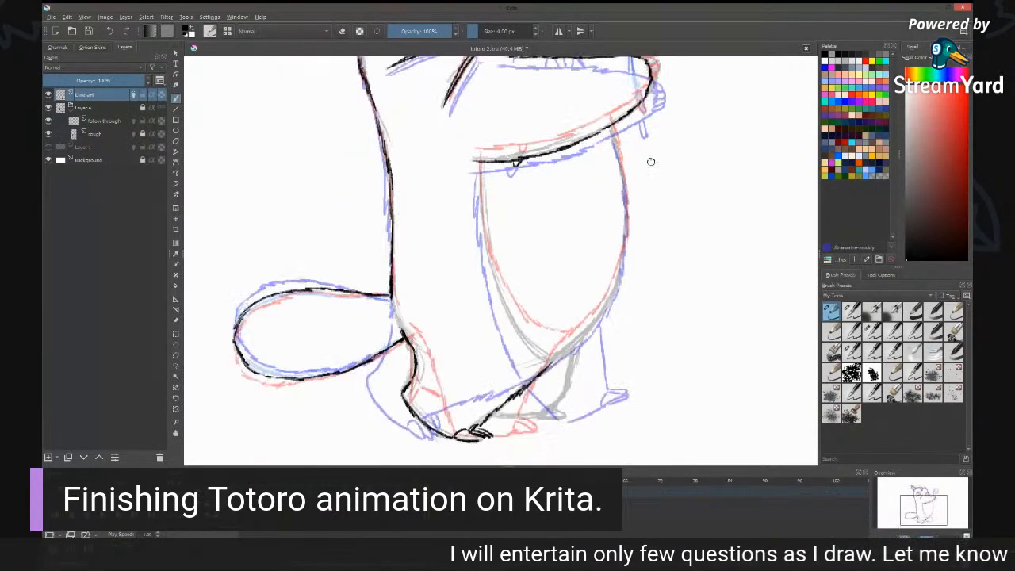
{"action": "left_click_drag", "start_coordinate": [616, 119], "coordinate": [632, 206]}
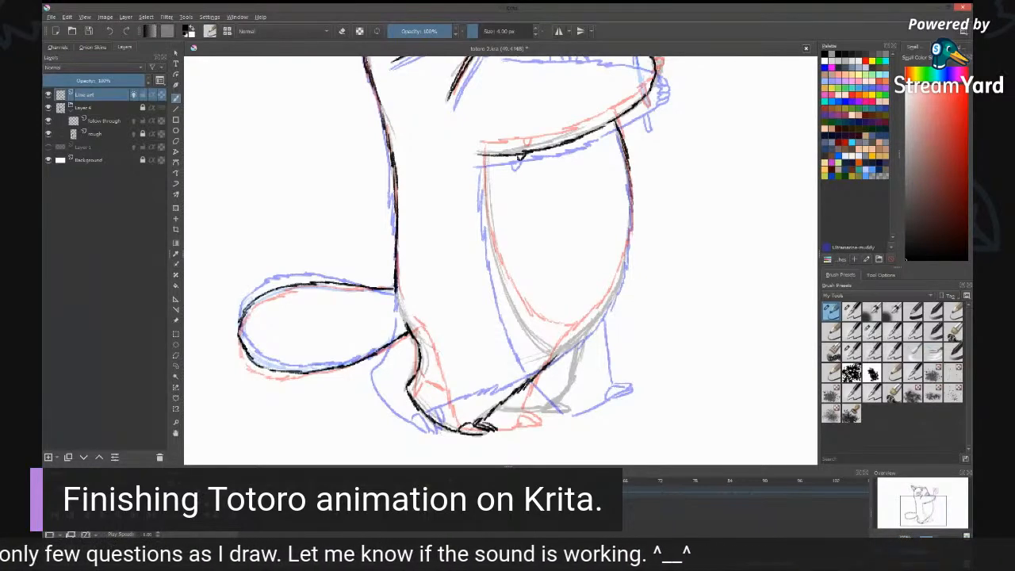
{"action": "left_click_drag", "start_coordinate": [633, 191], "coordinate": [633, 228]}
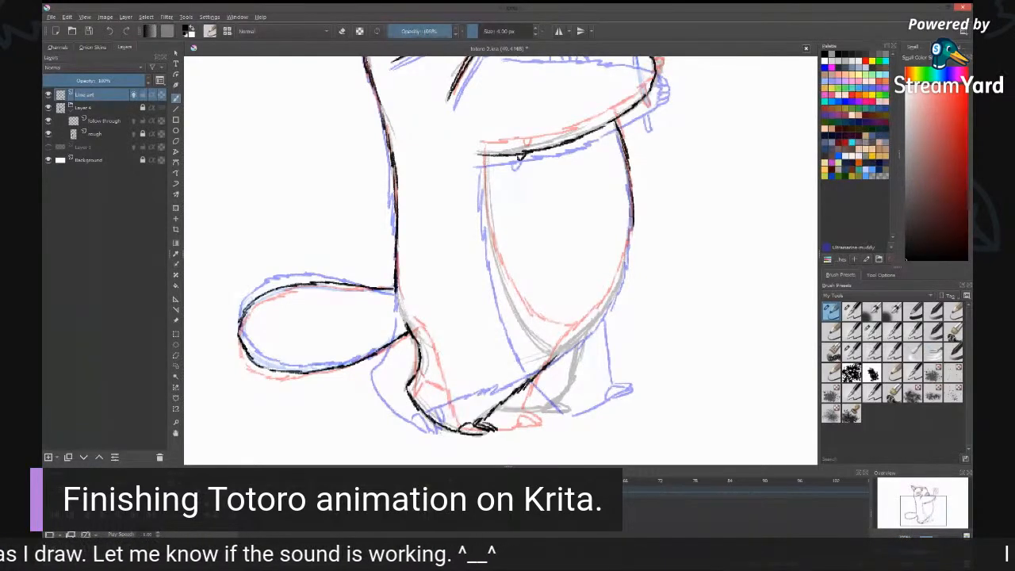
{"action": "left_click_drag", "start_coordinate": [633, 230], "coordinate": [602, 320]}
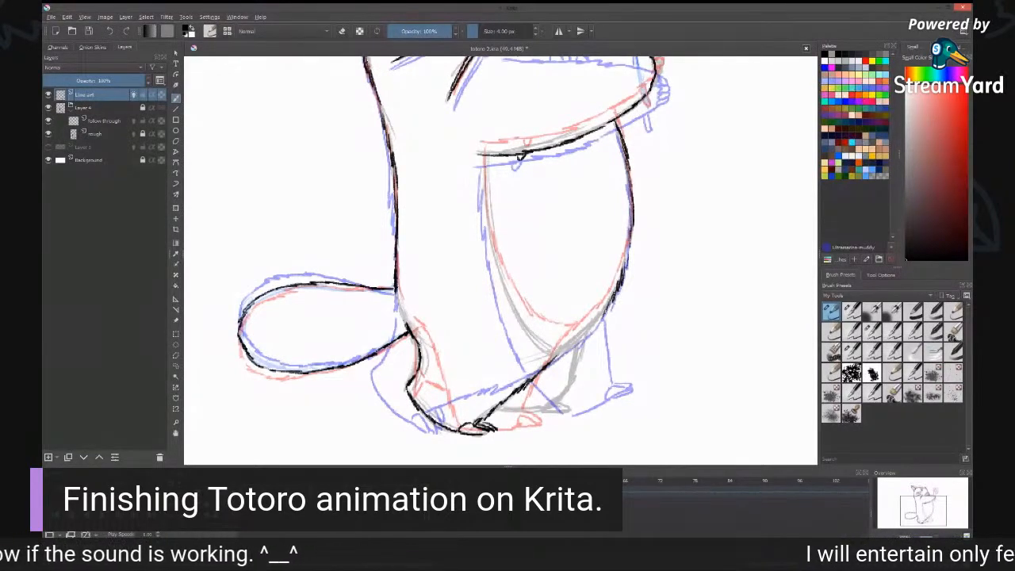
{"action": "left_click_drag", "start_coordinate": [608, 307], "coordinate": [558, 359]}
Step: Ink the belly's inner curved line and the far leg with its foot and claw
{"action": "mouse_move", "coordinate": [485, 156]}
{"action": "left_mouse_down"}
{"action": "mouse_move", "coordinate": [483, 205]}
{"action": "mouse_move", "coordinate": [519, 329]}
{"action": "mouse_move", "coordinate": [570, 385]}
{"action": "mouse_move", "coordinate": [549, 405]}
{"action": "mouse_move", "coordinate": [505, 413]}
{"action": "mouse_move", "coordinate": [526, 408]}
{"action": "left_mouse_up"}
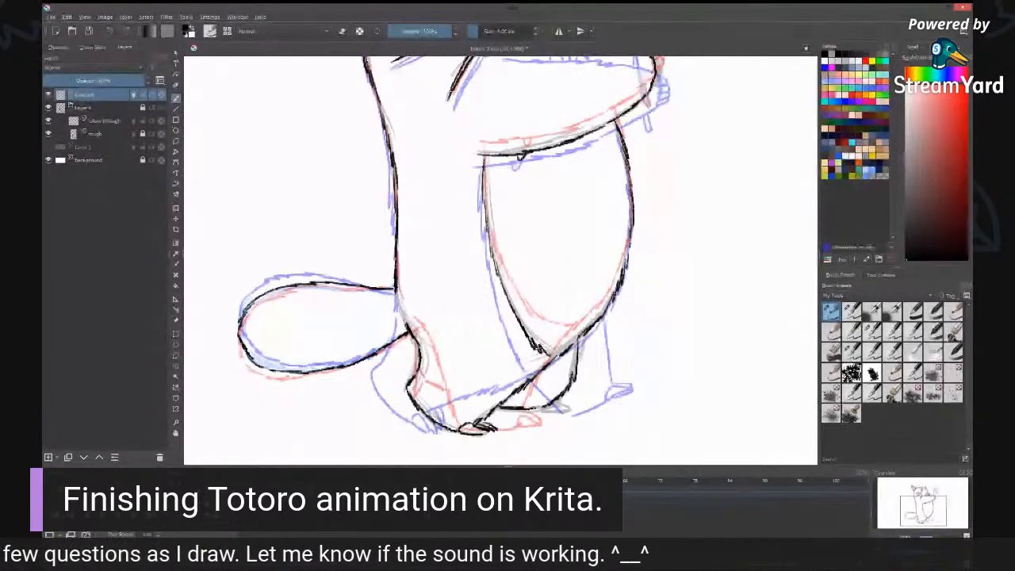
{"action": "left_click_drag", "start_coordinate": [557, 402], "coordinate": [570, 407]}
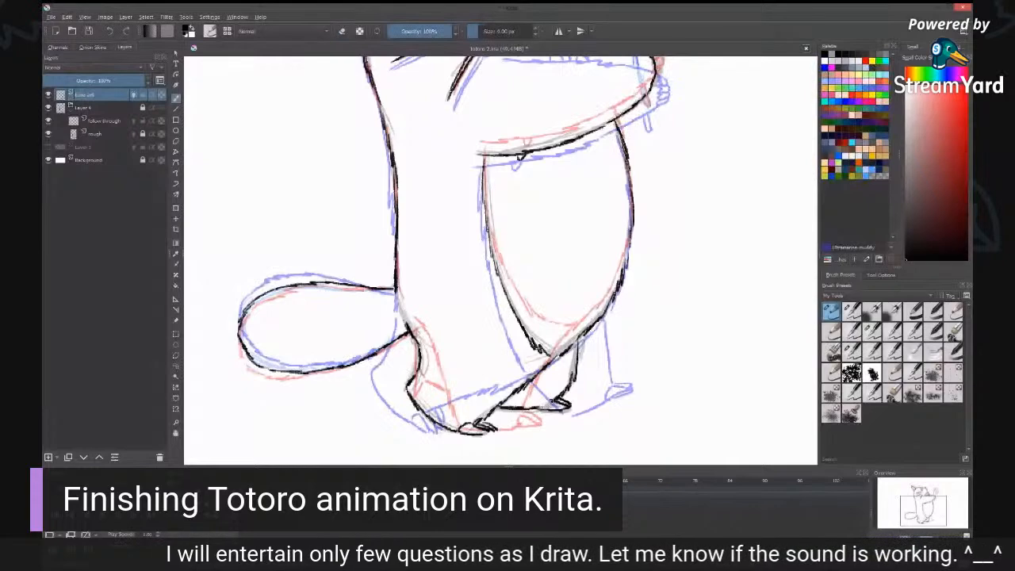
{"action": "left_click_drag", "start_coordinate": [538, 405], "coordinate": [558, 399]}
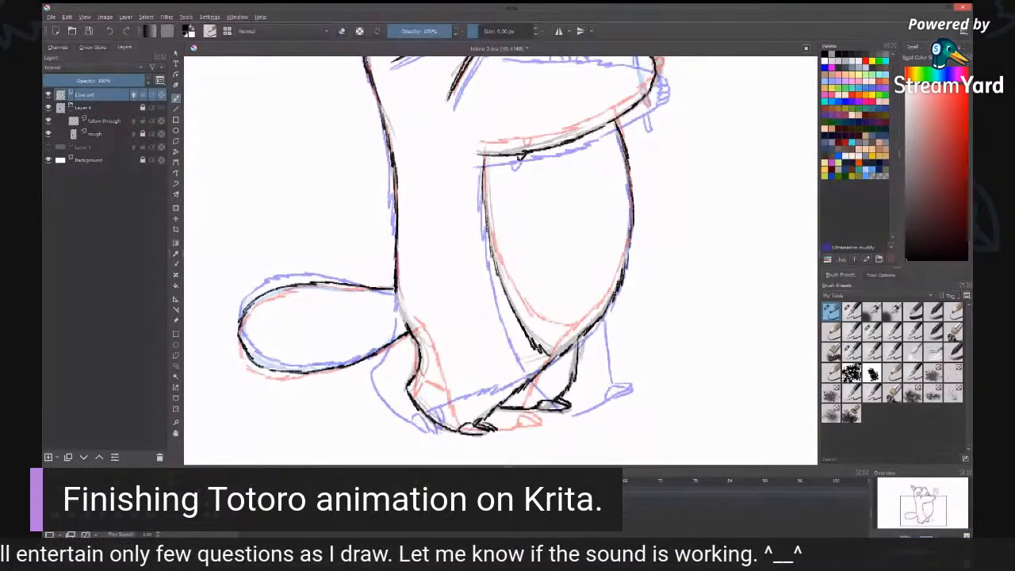
Step: Ink the leaf's stem above the hand and its short end poking out below the hand
{"action": "key", "text": "minus"}
{"action": "left_click_drag", "start_coordinate": [642, 117], "coordinate": [574, 242]}
{"action": "key", "text": "plus"}
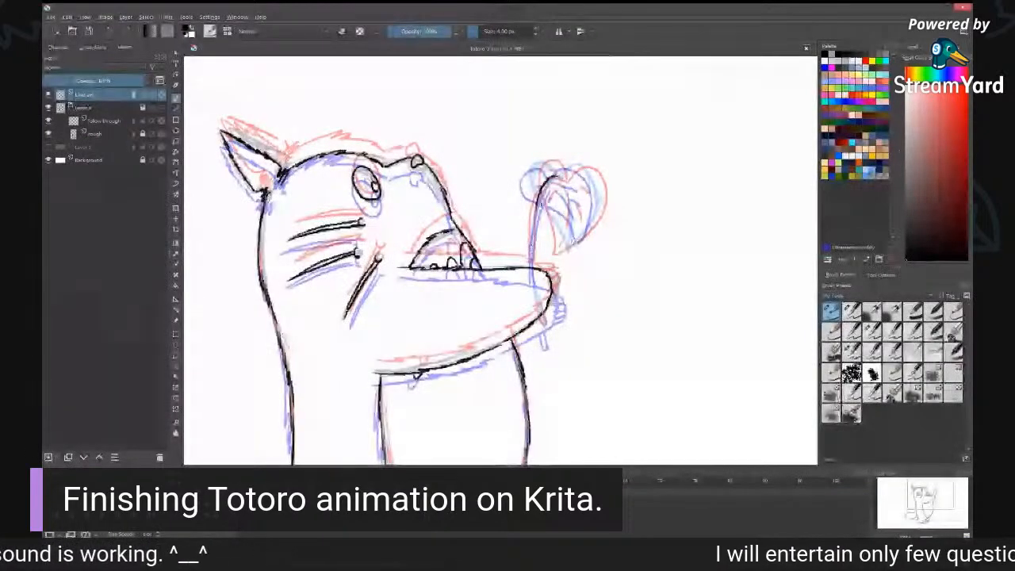
{"action": "mouse_move", "coordinate": [531, 267]}
{"action": "left_mouse_down"}
{"action": "mouse_move", "coordinate": [556, 181]}
{"action": "mouse_move", "coordinate": [532, 267]}
{"action": "left_mouse_up"}
{"action": "left_click_drag", "start_coordinate": [538, 318], "coordinate": [546, 338]}
Step: Ink the heart-shaped leaf's outline, its central rib and the small side veins
{"action": "mouse_move", "coordinate": [552, 172]}
{"action": "left_mouse_down"}
{"action": "mouse_move", "coordinate": [561, 180]}
{"action": "mouse_move", "coordinate": [536, 163]}
{"action": "mouse_move", "coordinate": [531, 184]}
{"action": "mouse_move", "coordinate": [564, 251]}
{"action": "left_mouse_up"}
{"action": "mouse_move", "coordinate": [564, 172]}
{"action": "left_mouse_down"}
{"action": "mouse_move", "coordinate": [556, 180]}
{"action": "mouse_move", "coordinate": [587, 170]}
{"action": "mouse_move", "coordinate": [593, 216]}
{"action": "left_mouse_up"}
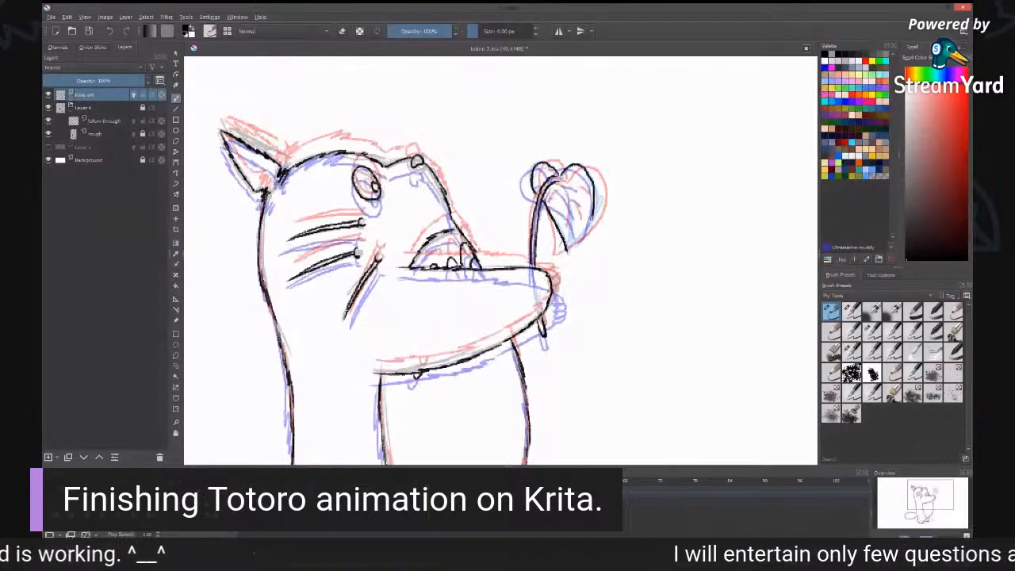
{"action": "left_click_drag", "start_coordinate": [593, 215], "coordinate": [568, 251]}
{"action": "left_click_drag", "start_coordinate": [563, 184], "coordinate": [569, 239]}
{"action": "left_click_drag", "start_coordinate": [554, 203], "coordinate": [572, 179]}
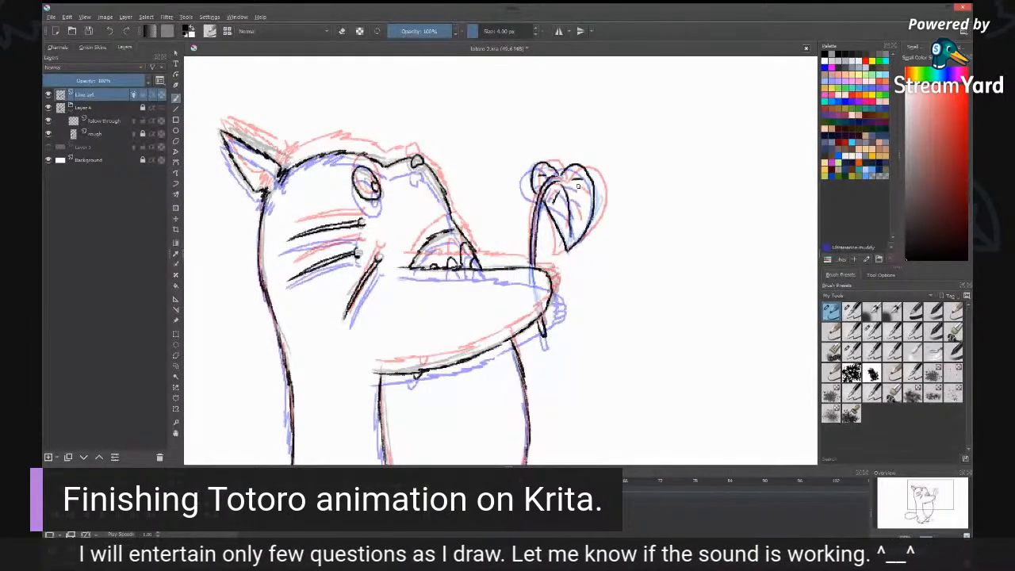
{"action": "key", "text": "minus"}
{"action": "key", "text": "plus"}
Step: Ink a second line along the ear's upper edge and touch up the claw on the near foot
{"action": "mouse_move", "coordinate": [226, 127]}
{"action": "left_mouse_down"}
{"action": "mouse_move", "coordinate": [292, 160]}
{"action": "mouse_move", "coordinate": [284, 171]}
{"action": "left_mouse_up"}
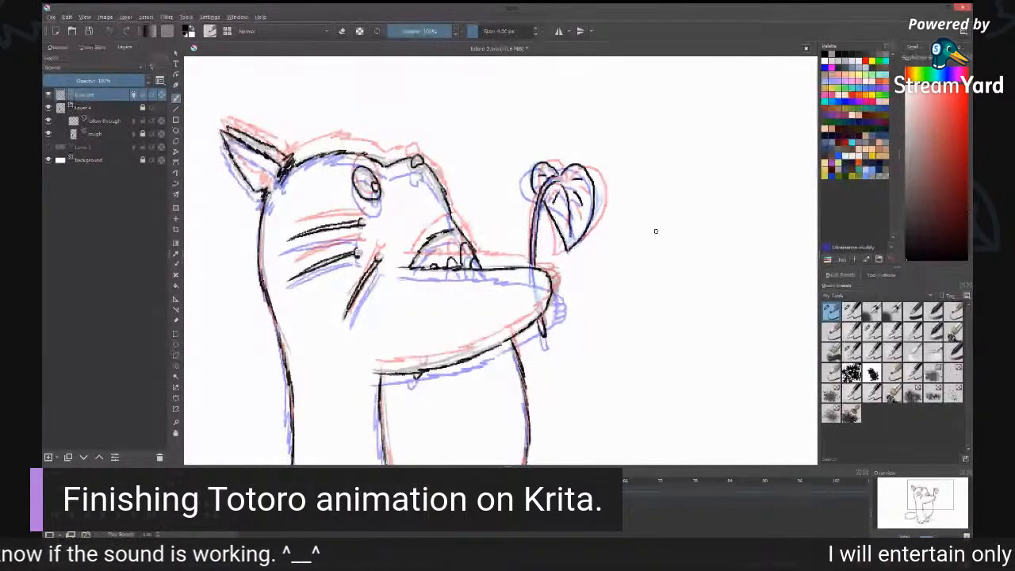
{"action": "key", "text": "minus"}
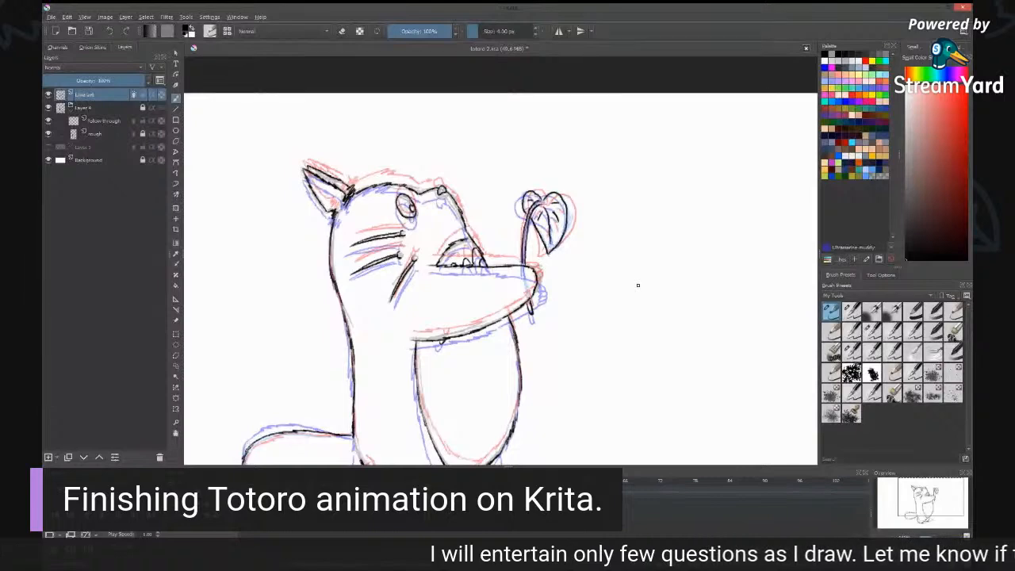
{"action": "key", "text": "minus"}
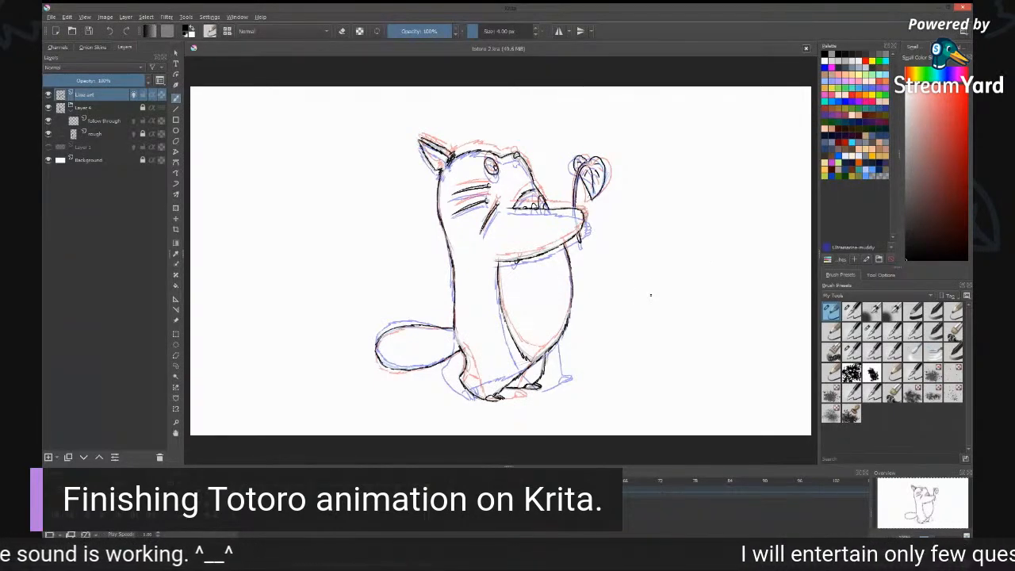
{"action": "left_click_drag", "start_coordinate": [496, 394], "coordinate": [501, 397]}
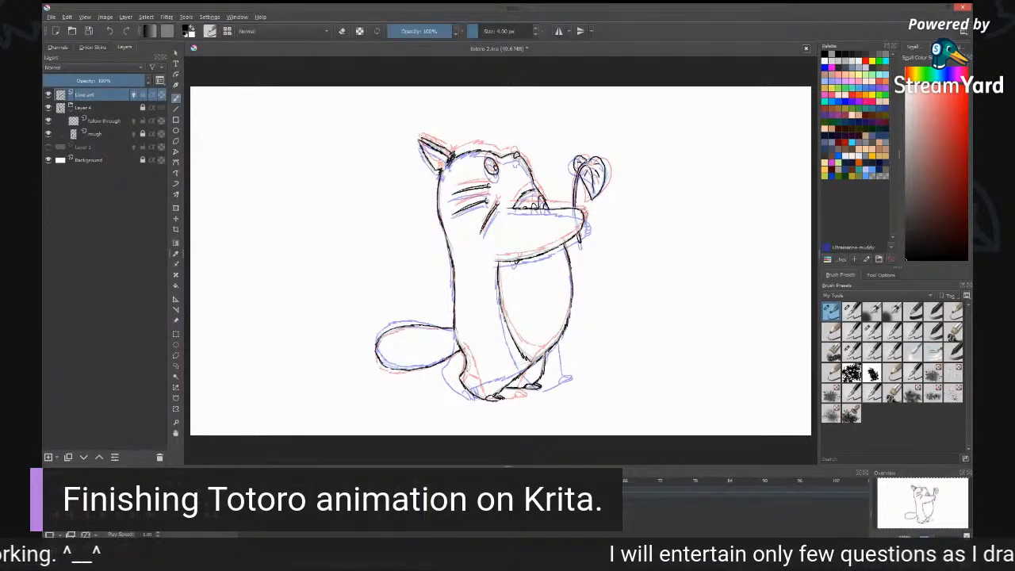
Step: Check the line art without its onion skins, turn them back on and hide the rough sketch group Layer 4
{"action": "left_click", "coordinate": [134, 95]}
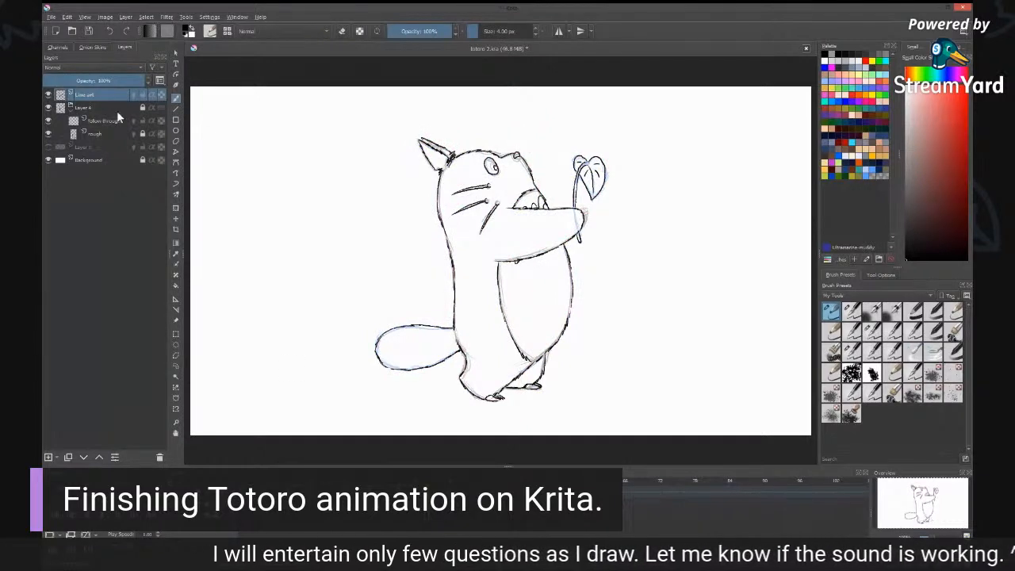
{"action": "left_click", "coordinate": [133, 95]}
{"action": "left_click", "coordinate": [47, 107]}
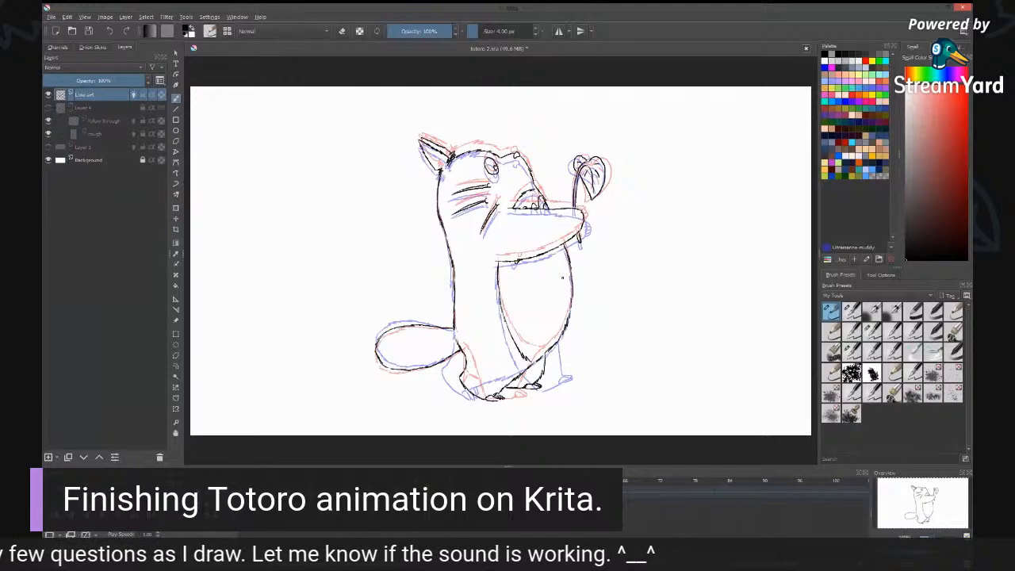
Step: Step forward through the animation frames to examine the inked line art of the walk cycle
{"action": "key", "text": "Right"}
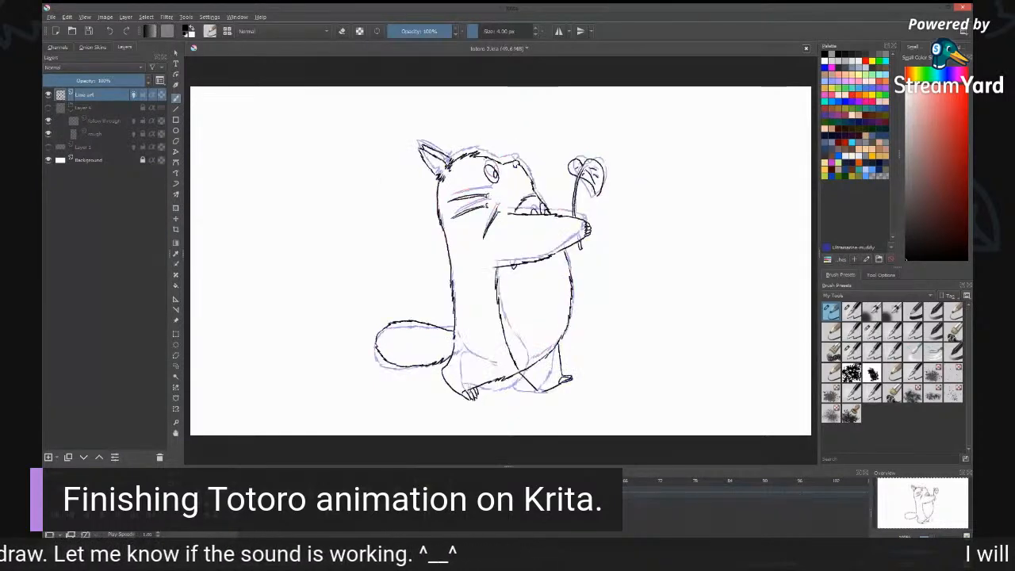
{"action": "key", "text": "Right"}
{"action": "key", "text": "Right"}
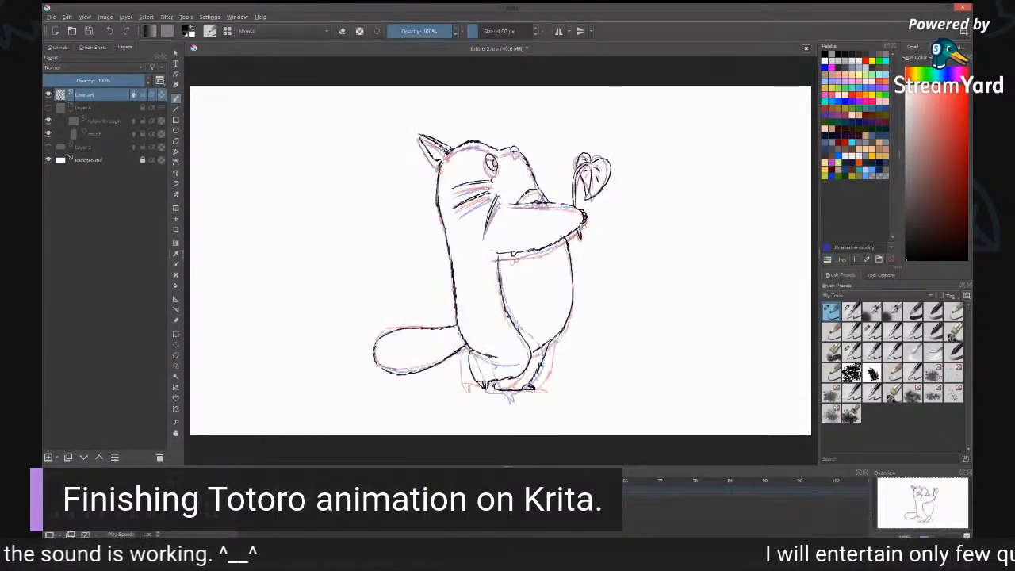
{"action": "key", "text": "Right"}
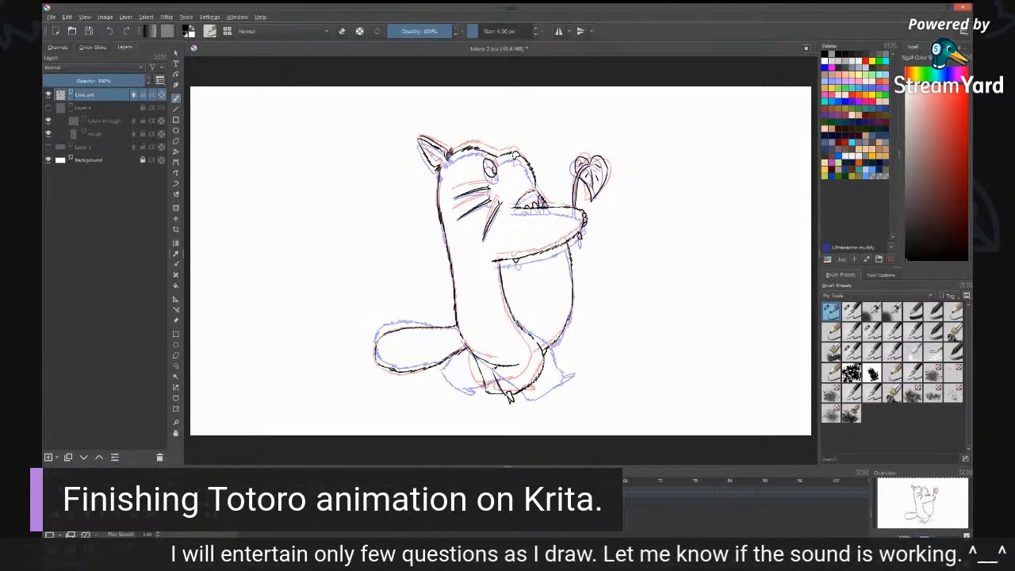
{"action": "key", "text": "Right"}
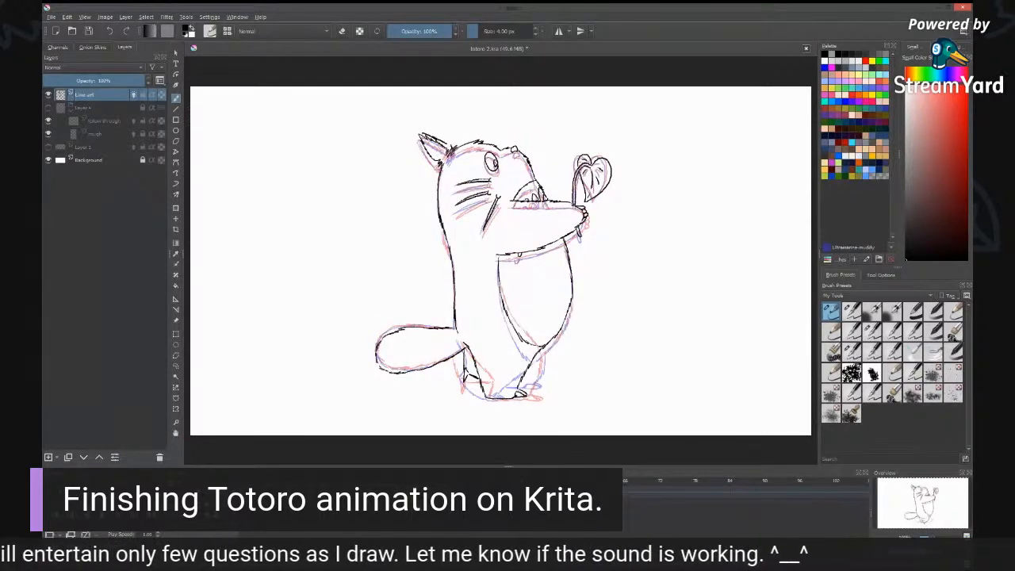
{"action": "key", "text": "Right"}
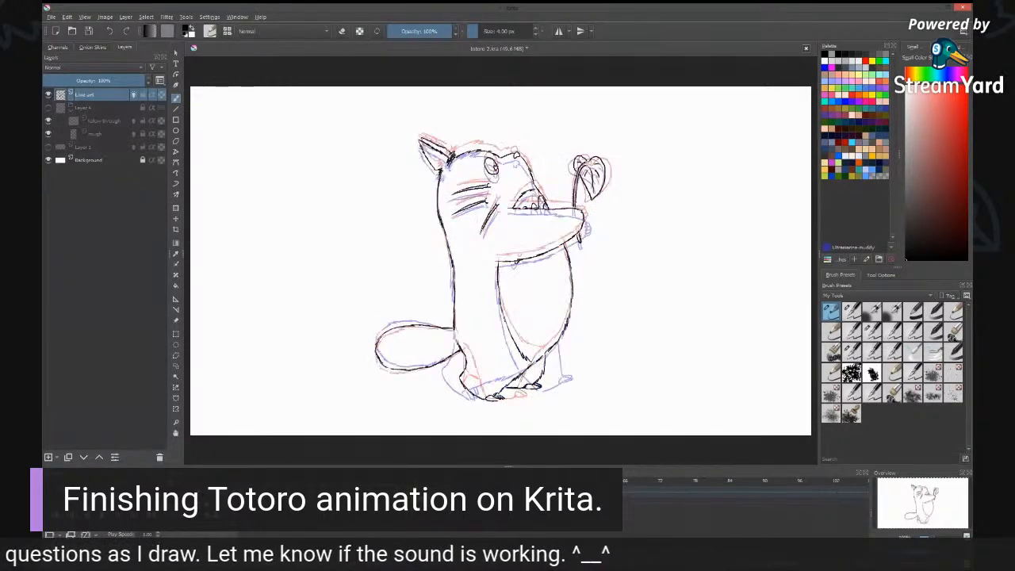
{"action": "key", "text": "Right"}
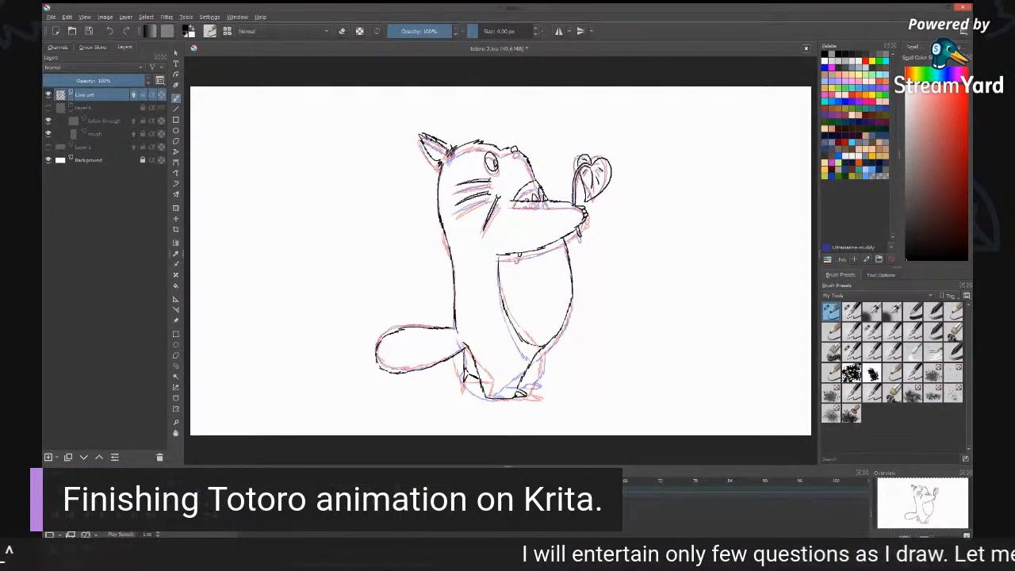
{"action": "key", "text": "Right"}
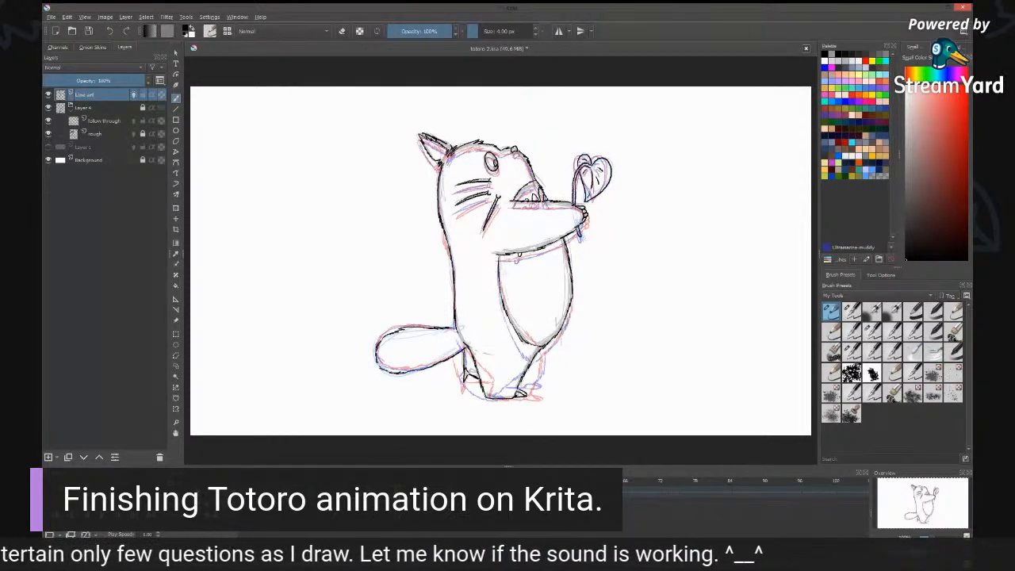
Step: Go back to the frame without line art and frame the head closely for inking over the onion skins
{"action": "key", "text": "Left"}
{"action": "key", "text": "Left"}
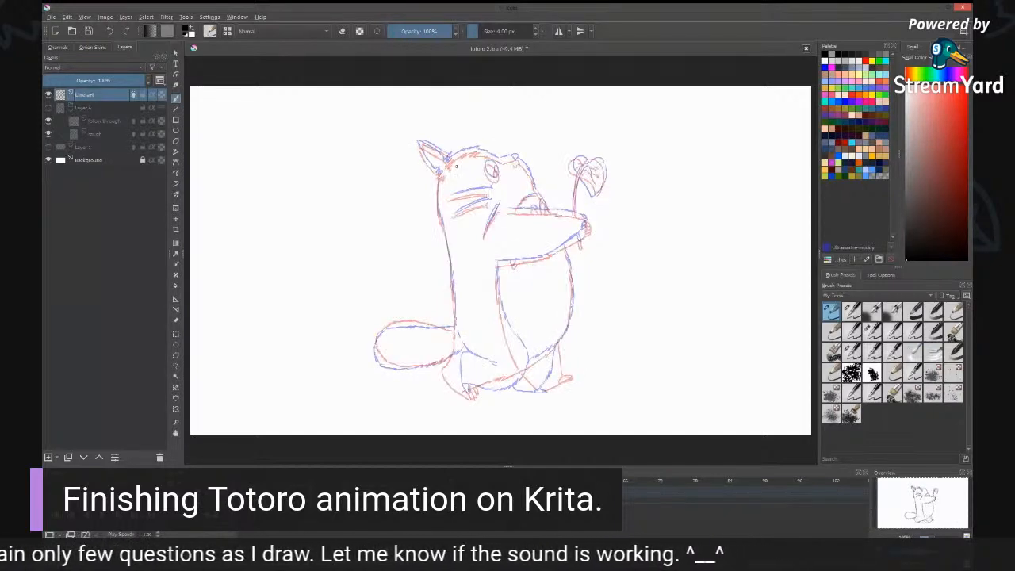
{"action": "scroll", "coordinate": [456, 165], "scroll_direction": "up", "scroll_amount": 3}
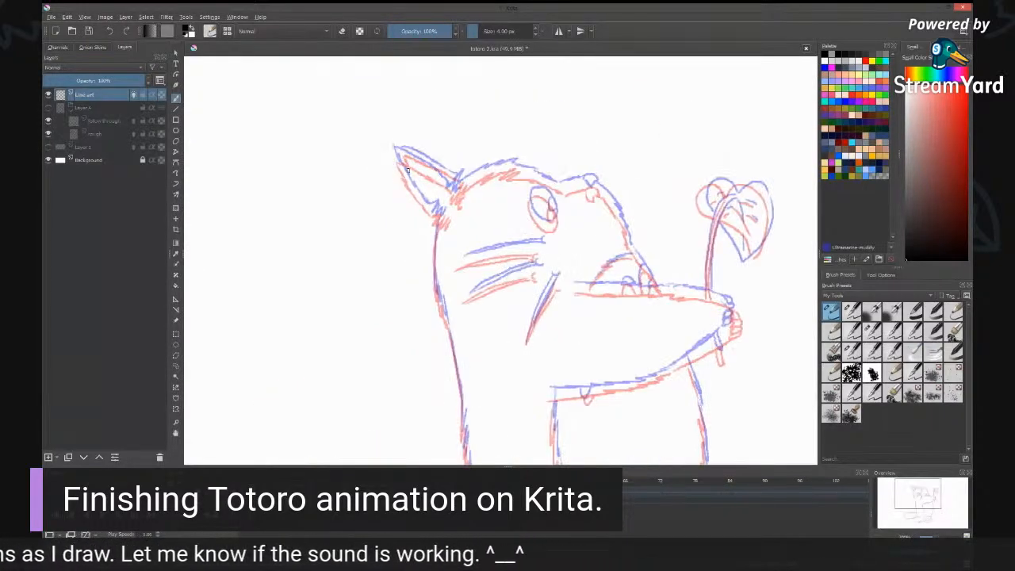
Step: Ink the ear's outline and the fur tufts at its base, following the onion skins of the neighbouring frames
{"action": "left_click_drag", "start_coordinate": [396, 156], "coordinate": [429, 209]}
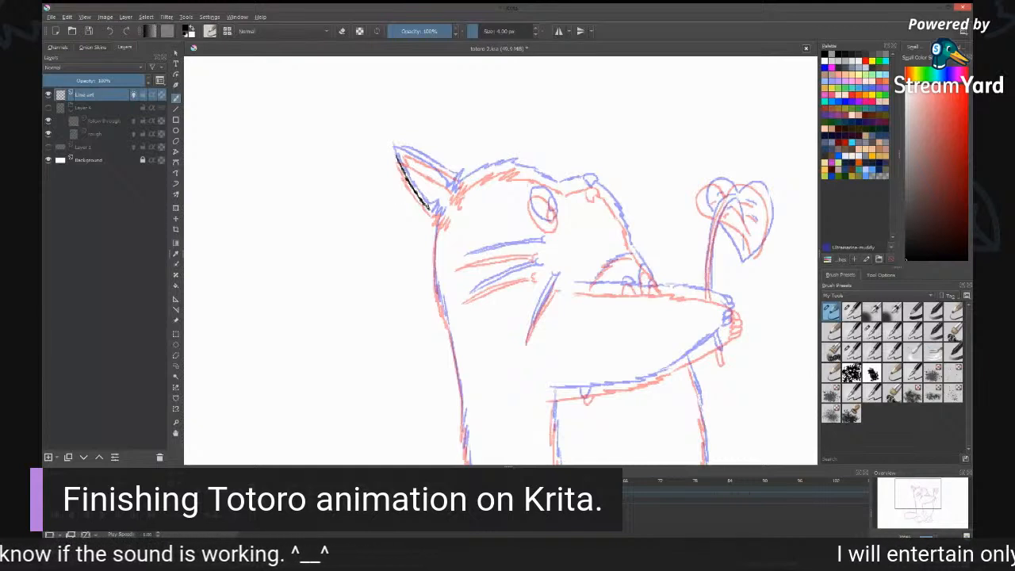
{"action": "left_click_drag", "start_coordinate": [396, 156], "coordinate": [442, 180]}
{"action": "key", "text": "ctrl+z"}
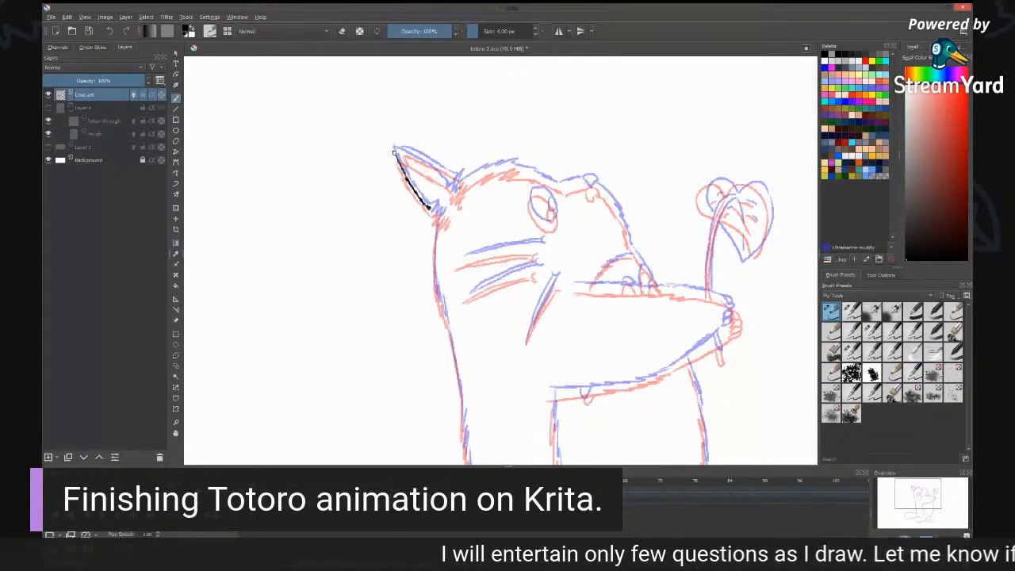
{"action": "mouse_move", "coordinate": [396, 155]}
{"action": "left_mouse_down"}
{"action": "mouse_move", "coordinate": [453, 189]}
{"action": "mouse_move", "coordinate": [440, 217]}
{"action": "left_mouse_up"}
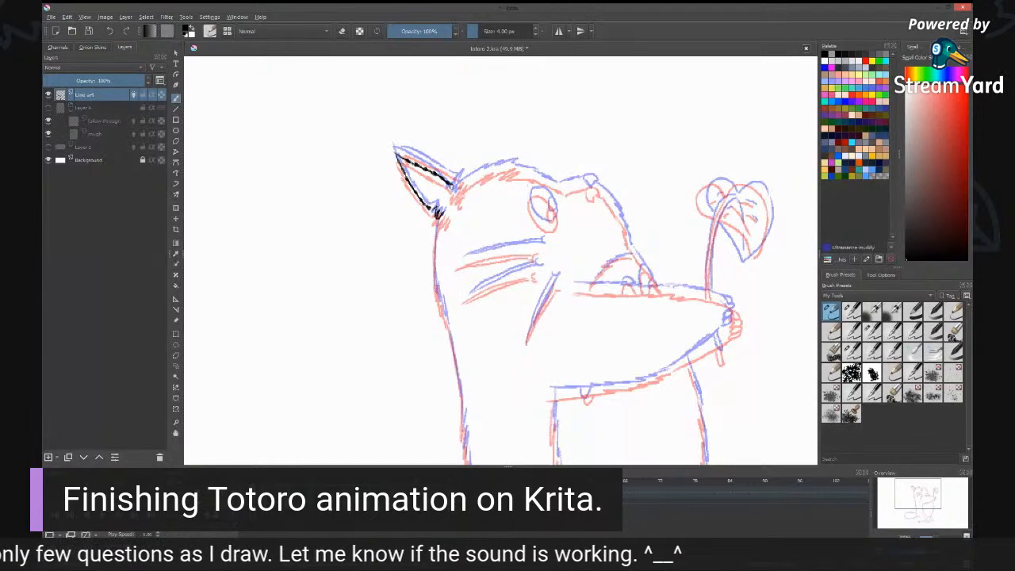
{"action": "left_click_drag", "start_coordinate": [447, 185], "coordinate": [453, 200]}
Step: Ink the back line from the ear down to the tail and outline the rounded tail between the onion skins
{"action": "mouse_move", "coordinate": [399, 149]}
{"action": "left_mouse_down"}
{"action": "mouse_move", "coordinate": [465, 196]}
{"action": "mouse_move", "coordinate": [434, 252]}
{"action": "mouse_move", "coordinate": [449, 328]}
{"action": "left_mouse_up"}
{"action": "mouse_move", "coordinate": [476, 370]}
{"action": "left_mouse_down"}
{"action": "mouse_move", "coordinate": [514, 195]}
{"action": "mouse_move", "coordinate": [520, 170]}
{"action": "left_mouse_up"}
{"action": "left_click_drag", "start_coordinate": [492, 125], "coordinate": [497, 143]}
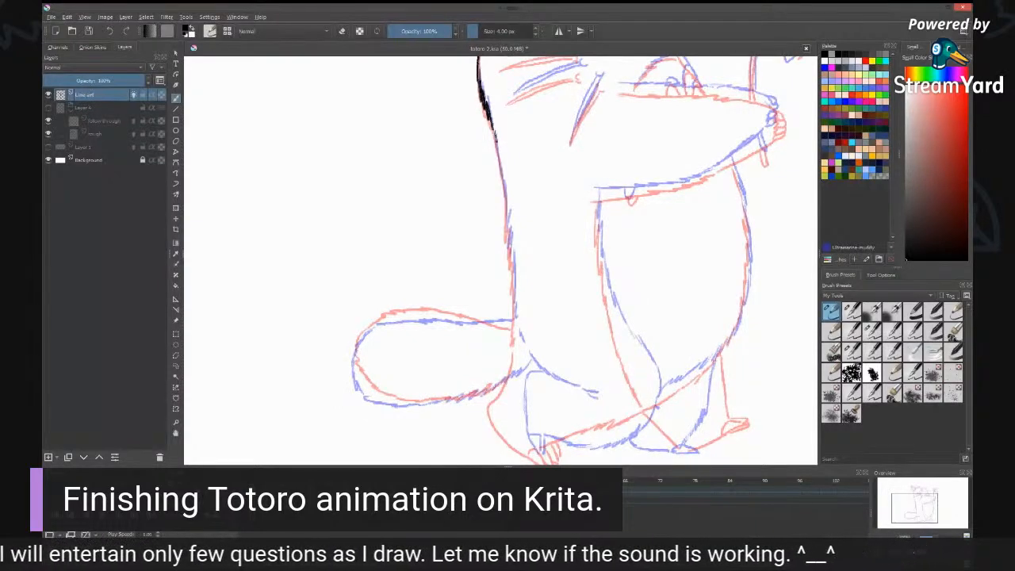
{"action": "left_click_drag", "start_coordinate": [495, 131], "coordinate": [514, 319]}
{"action": "mouse_move", "coordinate": [522, 316]}
{"action": "left_mouse_down"}
{"action": "mouse_move", "coordinate": [549, 228]}
{"action": "mouse_move", "coordinate": [540, 237]}
{"action": "mouse_move", "coordinate": [410, 228]}
{"action": "mouse_move", "coordinate": [382, 254]}
{"action": "mouse_move", "coordinate": [382, 277]}
{"action": "mouse_move", "coordinate": [466, 314]}
{"action": "mouse_move", "coordinate": [543, 287]}
{"action": "left_mouse_up"}
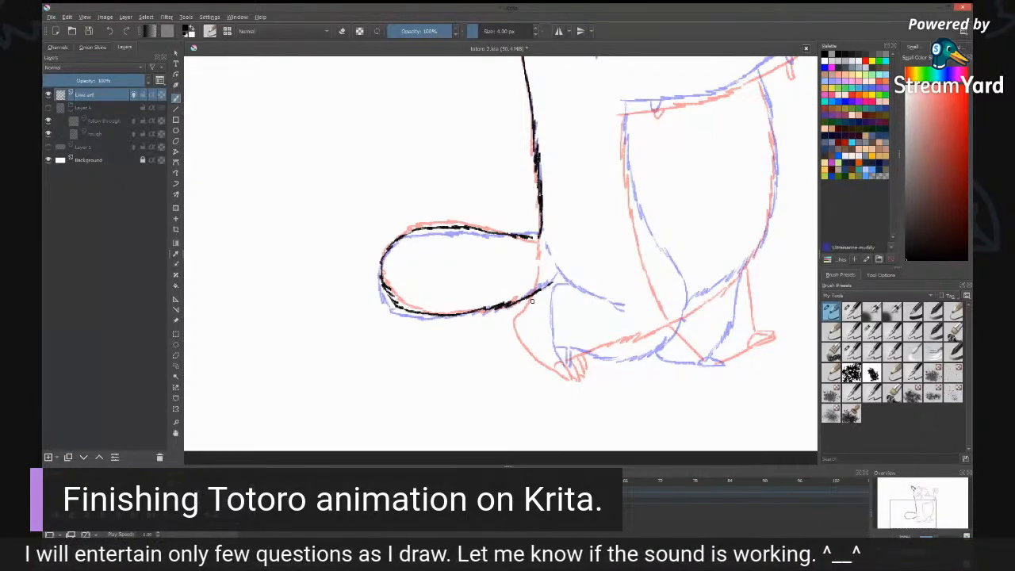
Step: Ink the near leg's back edge with its thigh crease, and start the foot with its claws and sole line
{"action": "left_click_drag", "start_coordinate": [531, 306], "coordinate": [535, 325]}
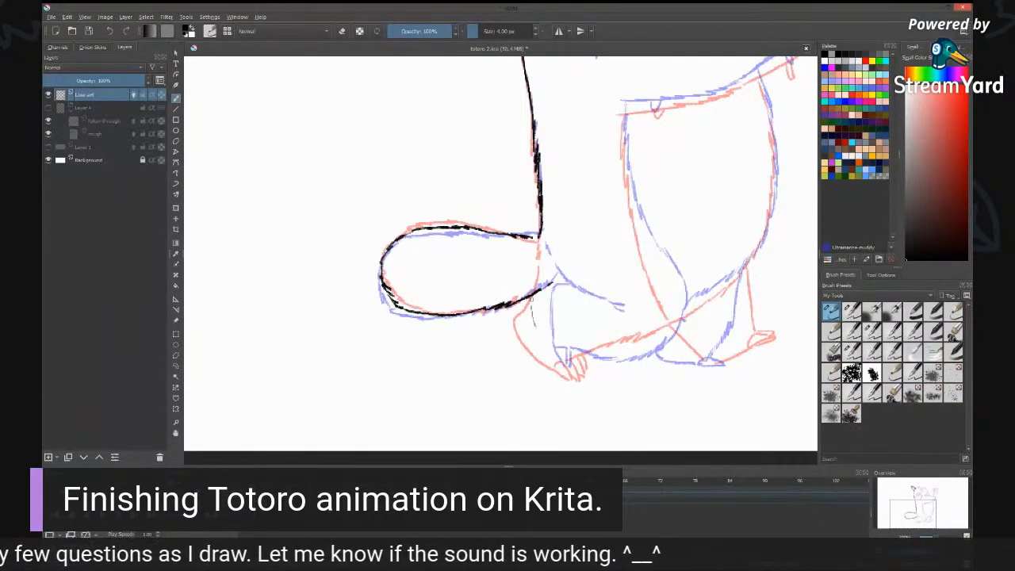
{"action": "mouse_move", "coordinate": [531, 297]}
{"action": "left_mouse_down"}
{"action": "mouse_move", "coordinate": [542, 347]}
{"action": "mouse_move", "coordinate": [560, 355]}
{"action": "left_mouse_up"}
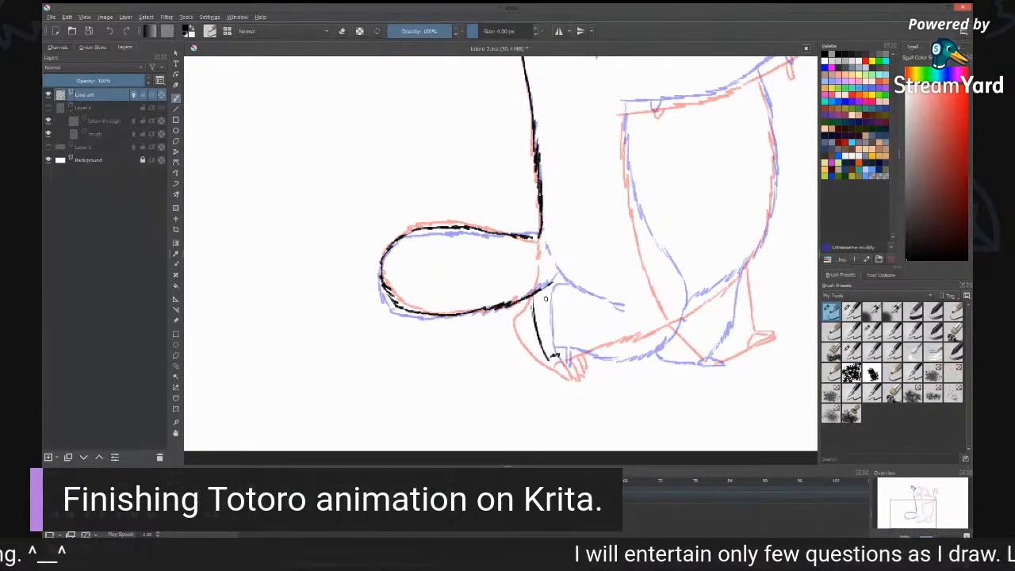
{"action": "left_click_drag", "start_coordinate": [548, 275], "coordinate": [567, 289]}
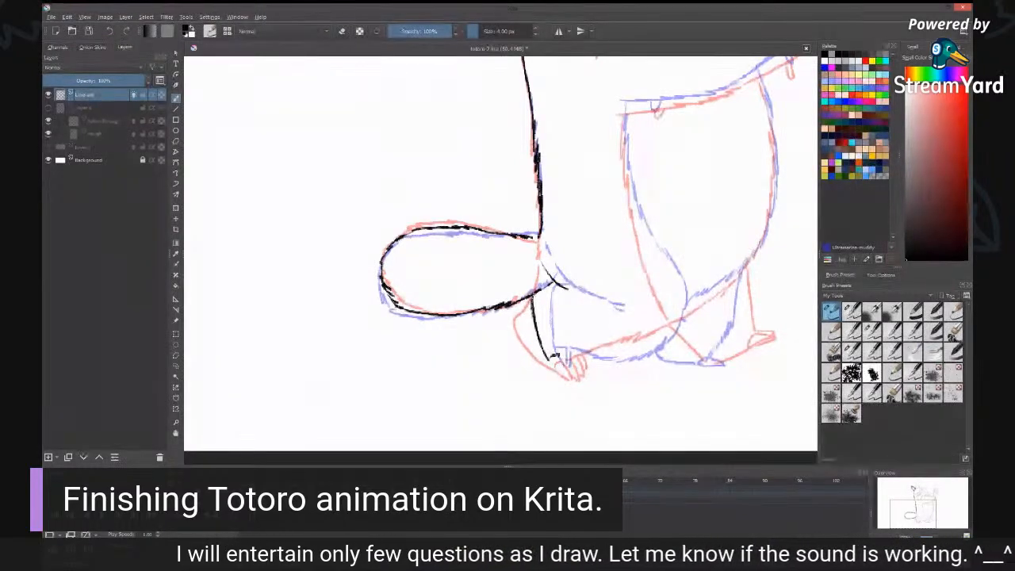
{"action": "mouse_move", "coordinate": [566, 289]}
{"action": "left_mouse_down"}
{"action": "mouse_move", "coordinate": [593, 305]}
{"action": "mouse_move", "coordinate": [584, 314]}
{"action": "left_mouse_up"}
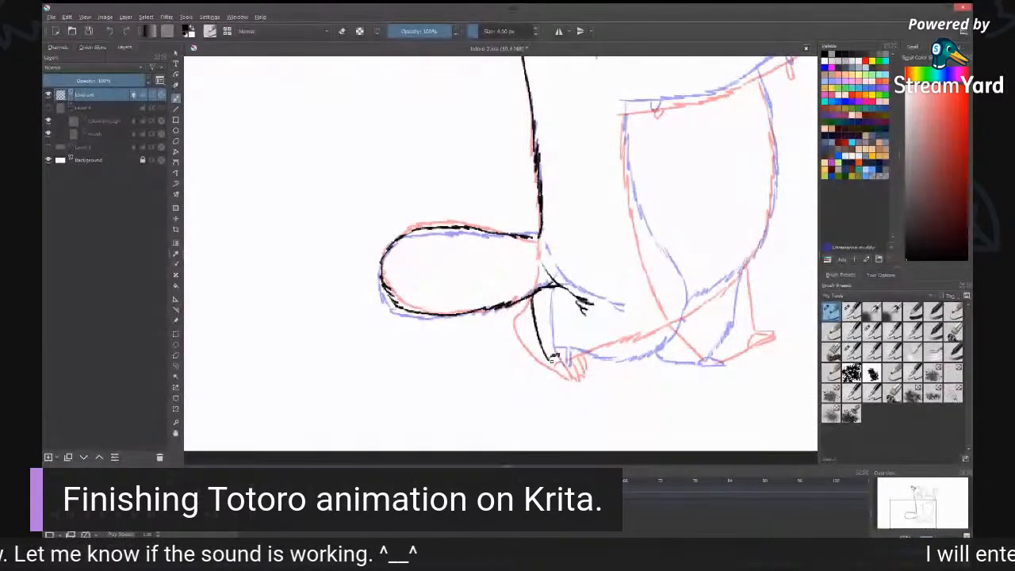
{"action": "mouse_move", "coordinate": [552, 356]}
{"action": "left_mouse_down"}
{"action": "mouse_move", "coordinate": [562, 371]}
{"action": "mouse_move", "coordinate": [562, 359]}
{"action": "left_mouse_up"}
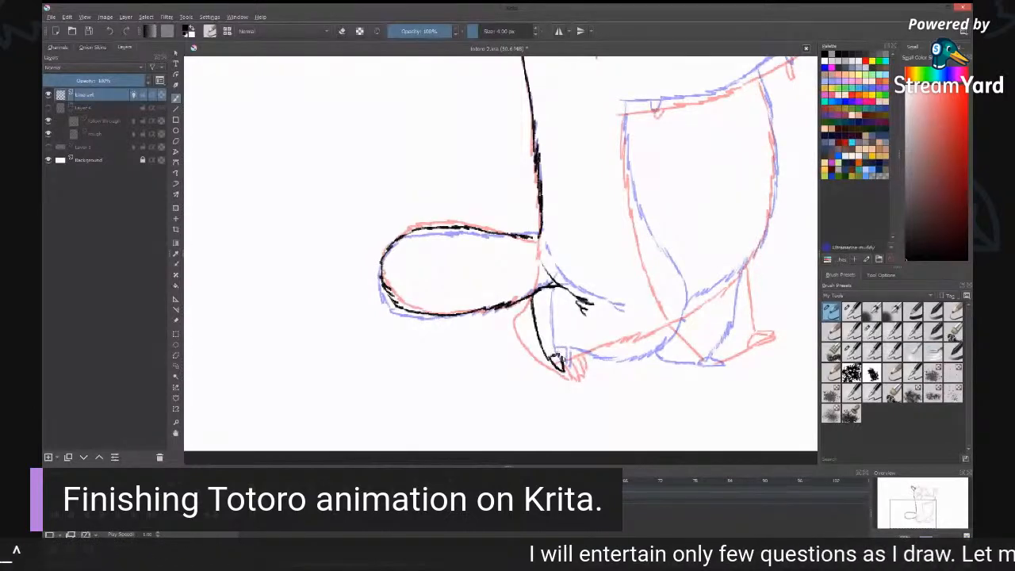
{"action": "left_click_drag", "start_coordinate": [567, 353], "coordinate": [606, 361]}
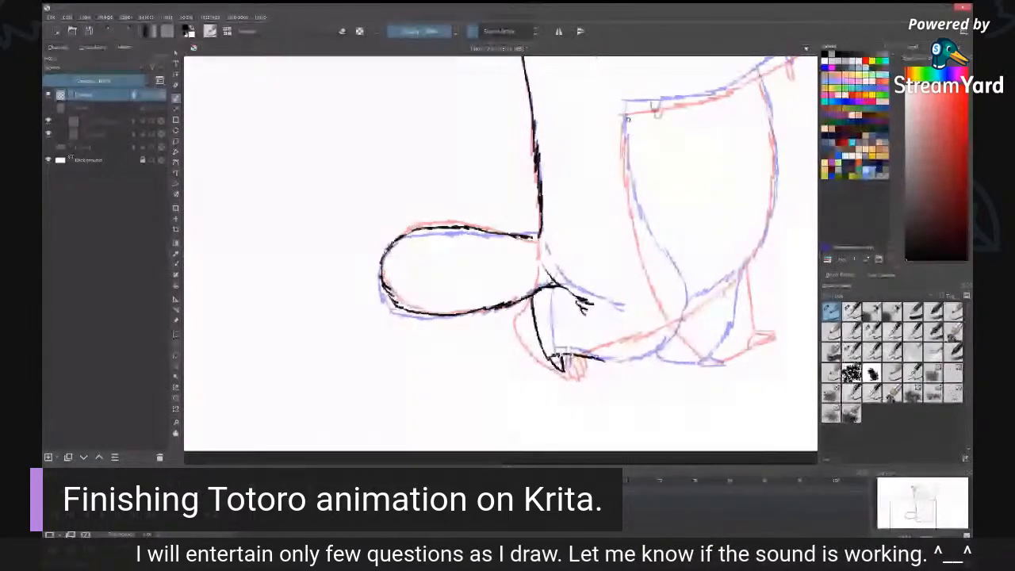
Step: Ink the body's inner, front and lower edges below the arm and the near foot's underside, cleaning up its claws
{"action": "left_click_drag", "start_coordinate": [626, 117], "coordinate": [664, 273]}
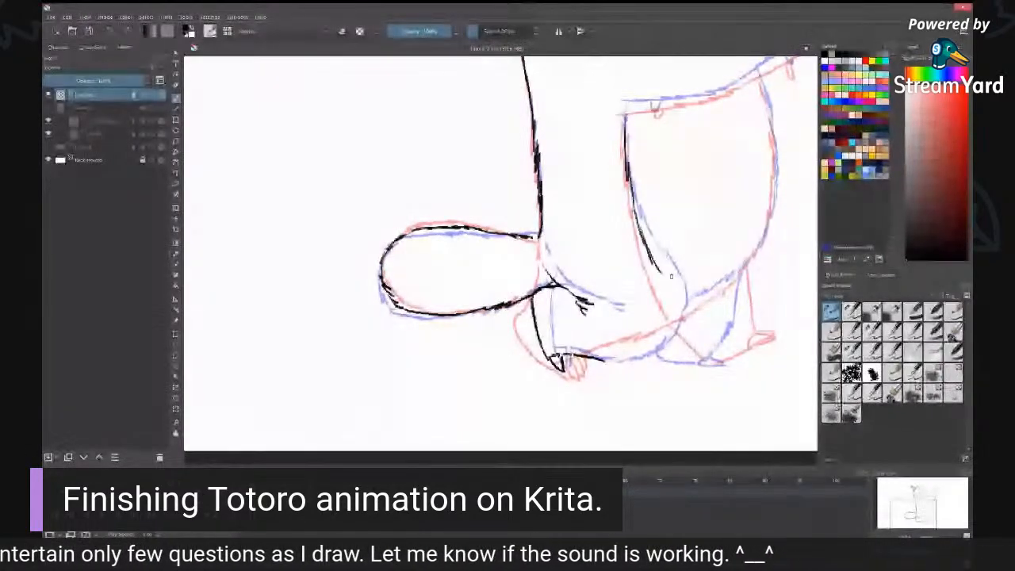
{"action": "left_click_drag", "start_coordinate": [668, 287], "coordinate": [675, 324]}
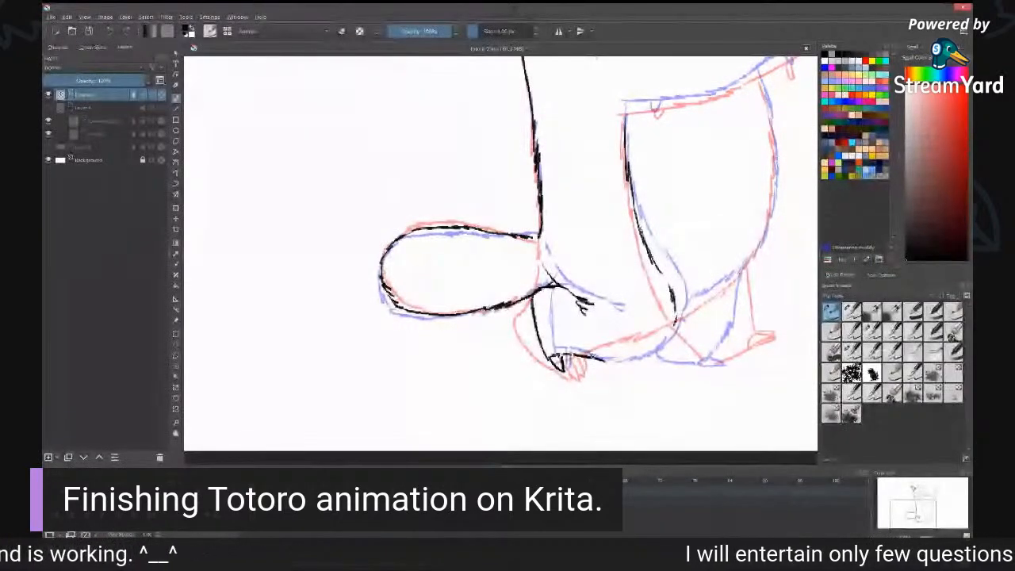
{"action": "key", "text": "e"}
{"action": "mouse_move", "coordinate": [578, 356]}
{"action": "left_mouse_down"}
{"action": "mouse_move", "coordinate": [606, 362]}
{"action": "mouse_move", "coordinate": [584, 356]}
{"action": "mouse_move", "coordinate": [568, 370]}
{"action": "left_mouse_up"}
{"action": "key", "text": "e"}
{"action": "left_click_drag", "start_coordinate": [587, 354], "coordinate": [627, 349]}
{"action": "mouse_move", "coordinate": [674, 321]}
{"action": "left_mouse_down"}
{"action": "mouse_move", "coordinate": [640, 348]}
{"action": "mouse_move", "coordinate": [607, 354]}
{"action": "left_mouse_up"}
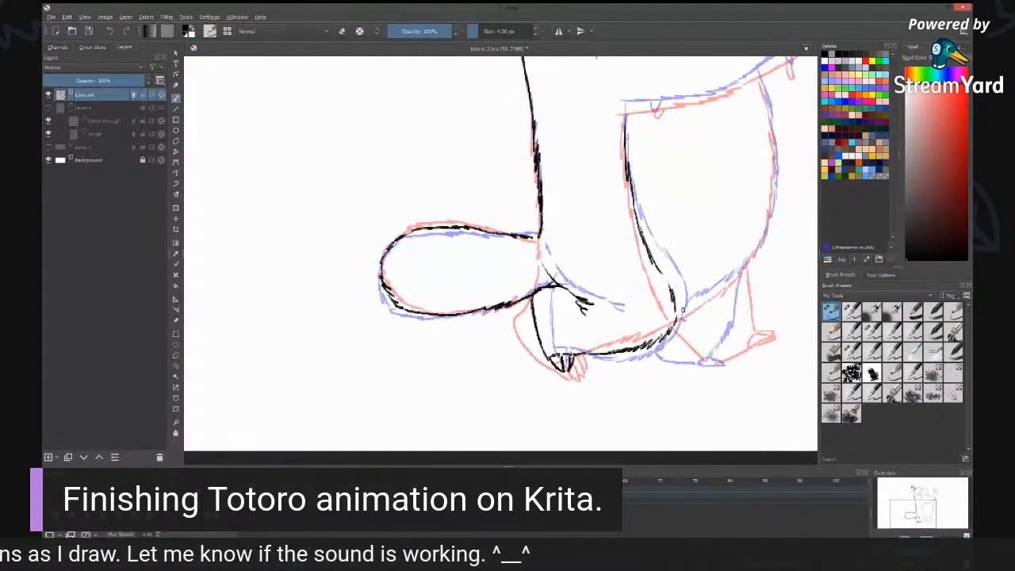
{"action": "left_click_drag", "start_coordinate": [749, 258], "coordinate": [687, 308]}
{"action": "mouse_move", "coordinate": [760, 78]}
{"action": "left_mouse_down"}
{"action": "mouse_move", "coordinate": [777, 188]}
{"action": "mouse_move", "coordinate": [764, 241]}
{"action": "mouse_move", "coordinate": [747, 262]}
{"action": "left_mouse_up"}
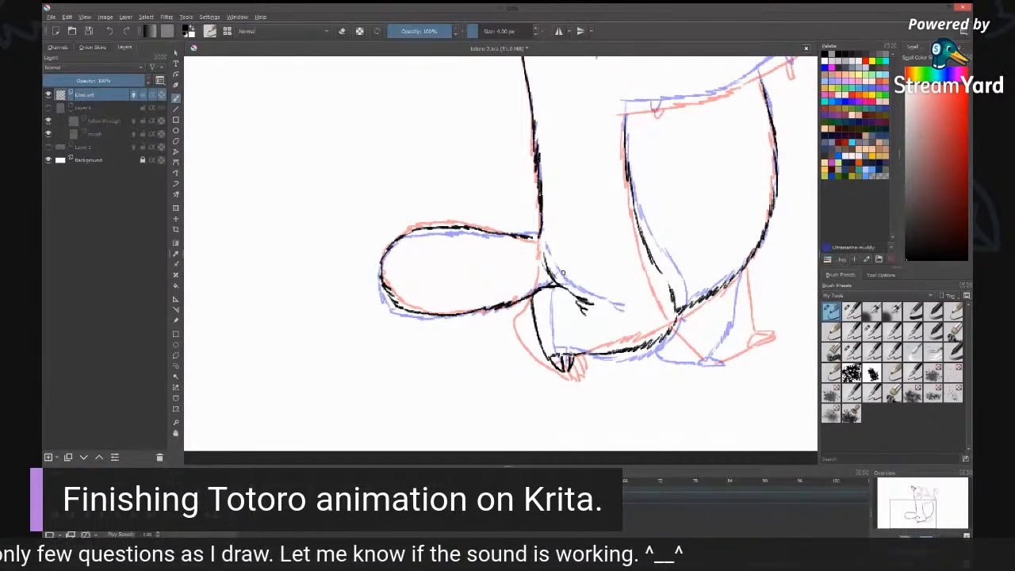
Step: Ink the top of the head from the ear to the nose and the face profile down to the arm
{"action": "left_click_drag", "start_coordinate": [760, 139], "coordinate": [669, 291]}
{"action": "left_click_drag", "start_coordinate": [671, 212], "coordinate": [693, 313]}
{"action": "mouse_move", "coordinate": [464, 143]}
{"action": "left_mouse_down"}
{"action": "mouse_move", "coordinate": [514, 124]}
{"action": "mouse_move", "coordinate": [565, 149]}
{"action": "mouse_move", "coordinate": [600, 137]}
{"action": "left_mouse_up"}
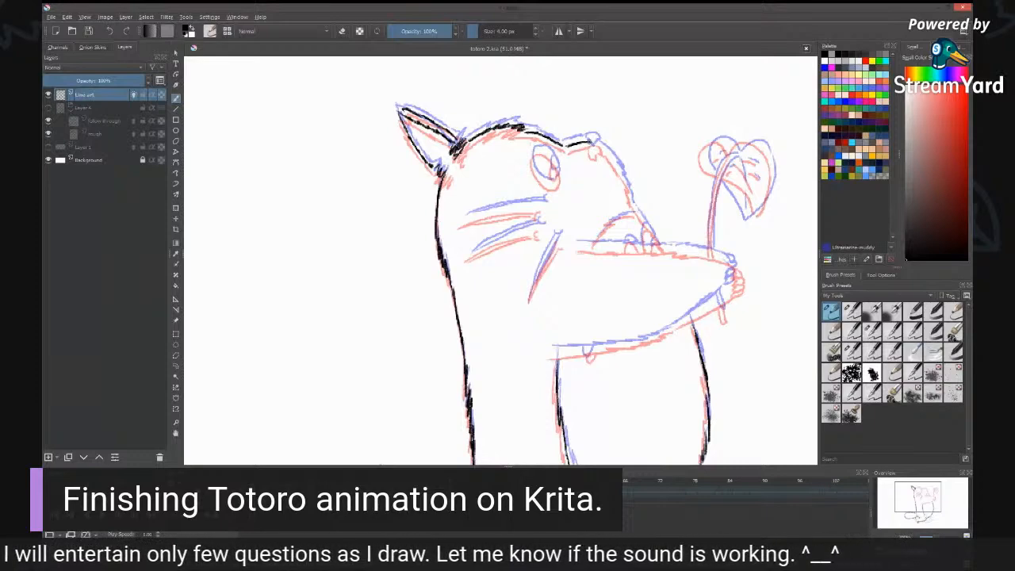
{"action": "mouse_move", "coordinate": [587, 143]}
{"action": "left_mouse_down"}
{"action": "mouse_move", "coordinate": [622, 167]}
{"action": "mouse_move", "coordinate": [610, 248]}
{"action": "mouse_move", "coordinate": [655, 246]}
{"action": "left_mouse_up"}
Step: Ink the outstretched arm's upper edge, its rounded tip and its underside back to the body
{"action": "left_click_drag", "start_coordinate": [579, 247], "coordinate": [730, 259]}
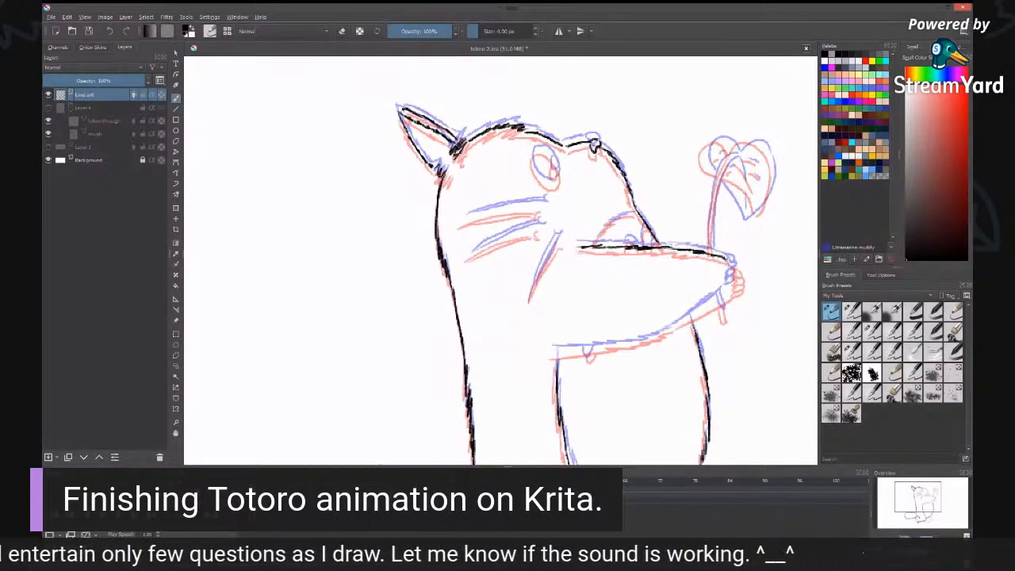
{"action": "left_click_drag", "start_coordinate": [735, 261], "coordinate": [726, 283]}
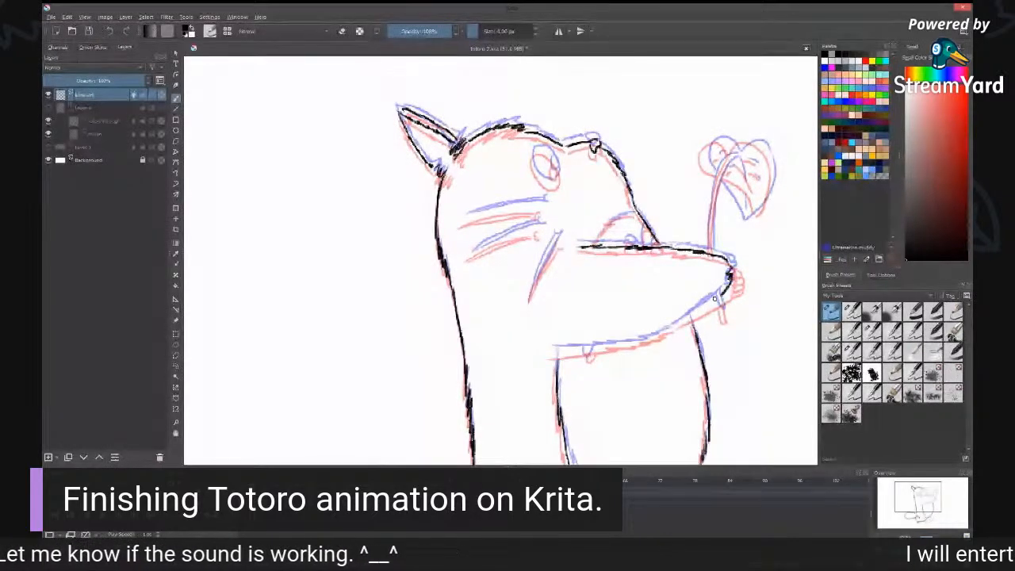
{"action": "mouse_move", "coordinate": [553, 353]}
{"action": "left_mouse_down"}
{"action": "mouse_move", "coordinate": [657, 341]}
{"action": "mouse_move", "coordinate": [724, 282]}
{"action": "mouse_move", "coordinate": [692, 317]}
{"action": "left_mouse_up"}
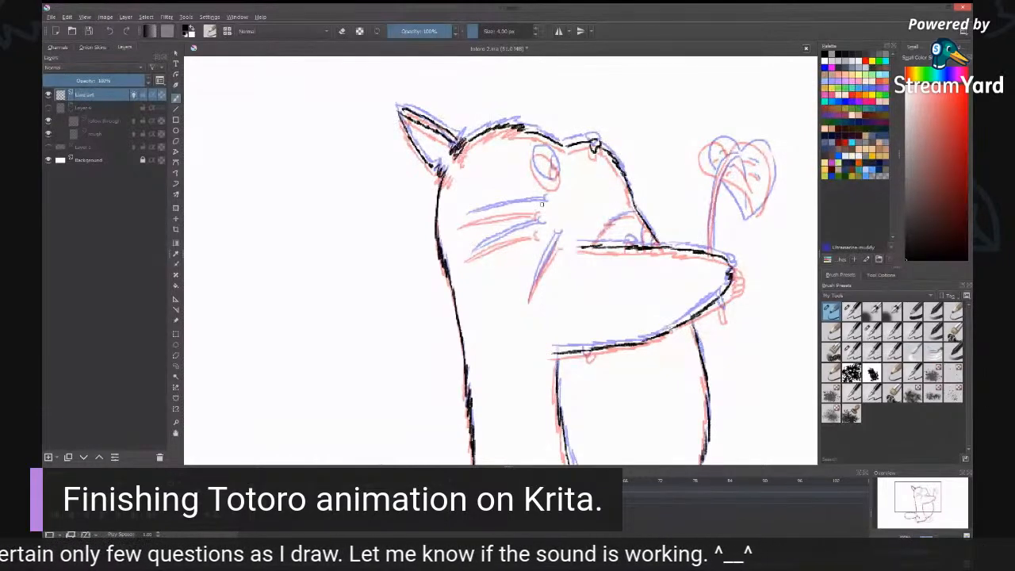
Step: Ink the upper whisker as a tapered double line between the two onion skins
{"action": "left_click_drag", "start_coordinate": [460, 221], "coordinate": [543, 204]}
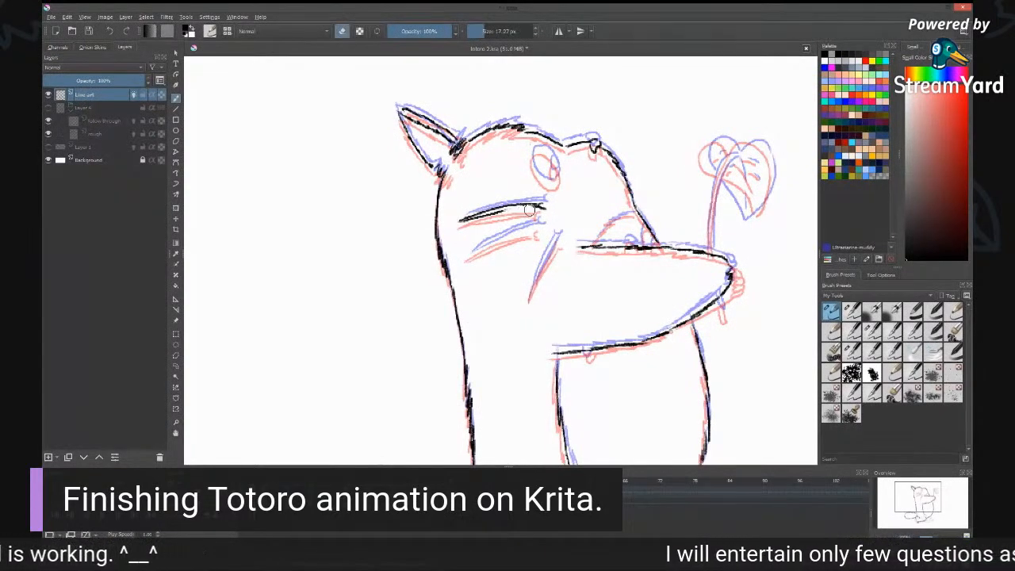
{"action": "left_click_drag", "start_coordinate": [500, 215], "coordinate": [536, 206]}
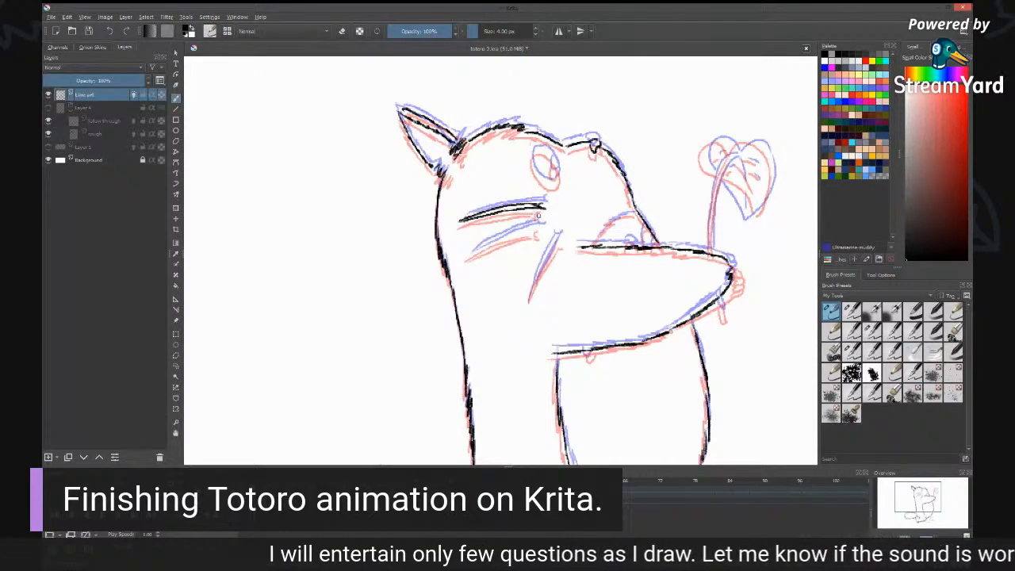
{"action": "left_click_drag", "start_coordinate": [537, 216], "coordinate": [540, 223]}
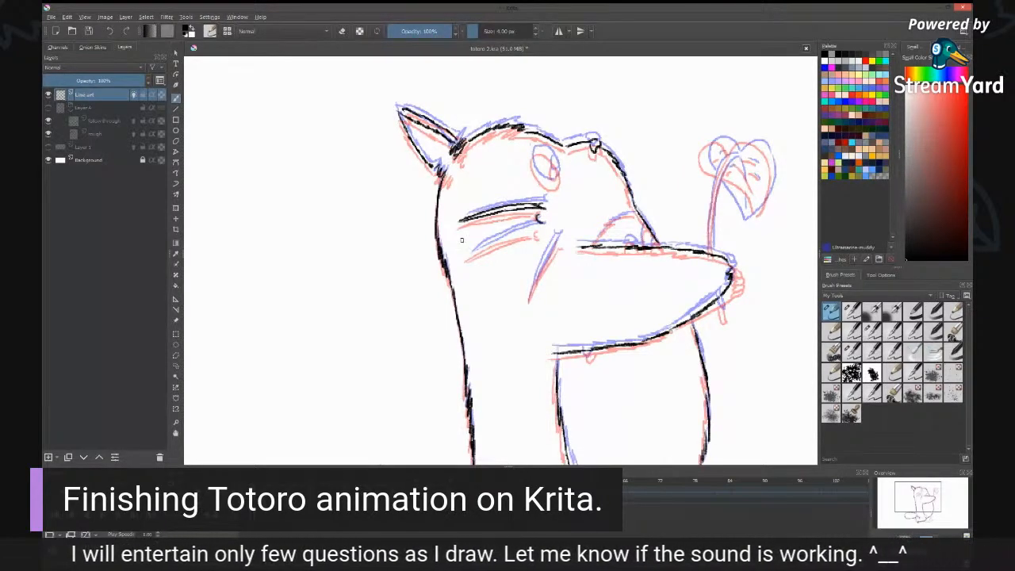
{"action": "left_click_drag", "start_coordinate": [460, 241], "coordinate": [536, 217]}
{"action": "mouse_move", "coordinate": [459, 240]}
{"action": "left_mouse_down"}
{"action": "mouse_move", "coordinate": [539, 219]}
{"action": "mouse_move", "coordinate": [527, 223]}
{"action": "left_mouse_up"}
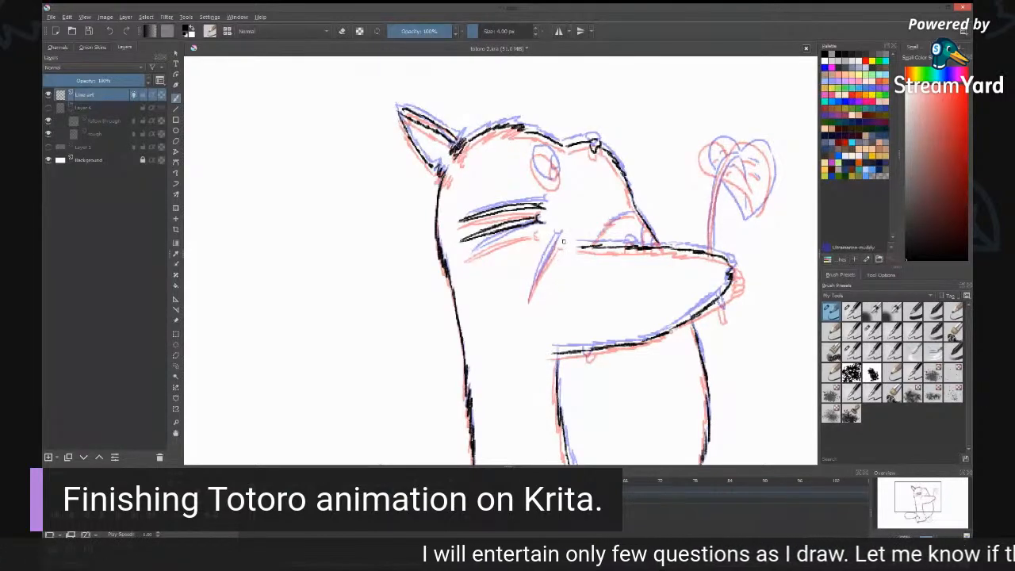
{"action": "key", "text": "e"}
{"action": "left_click_drag", "start_coordinate": [544, 221], "coordinate": [460, 238]}
{"action": "key", "text": "e"}
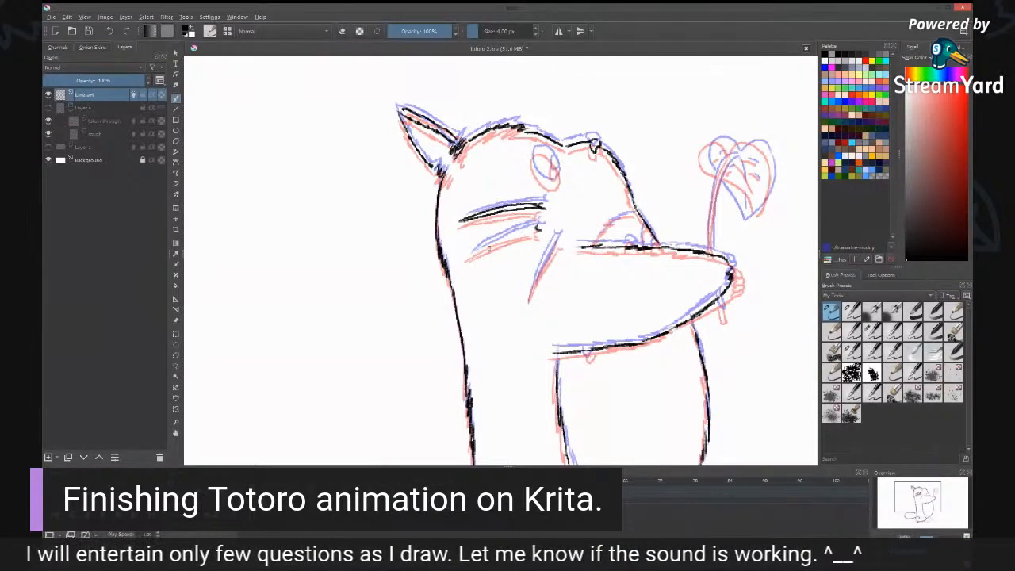
Step: Ink the middle whisker and the short steep whisker beside the arm as tapered double lines
{"action": "left_click_drag", "start_coordinate": [467, 258], "coordinate": [540, 231]}
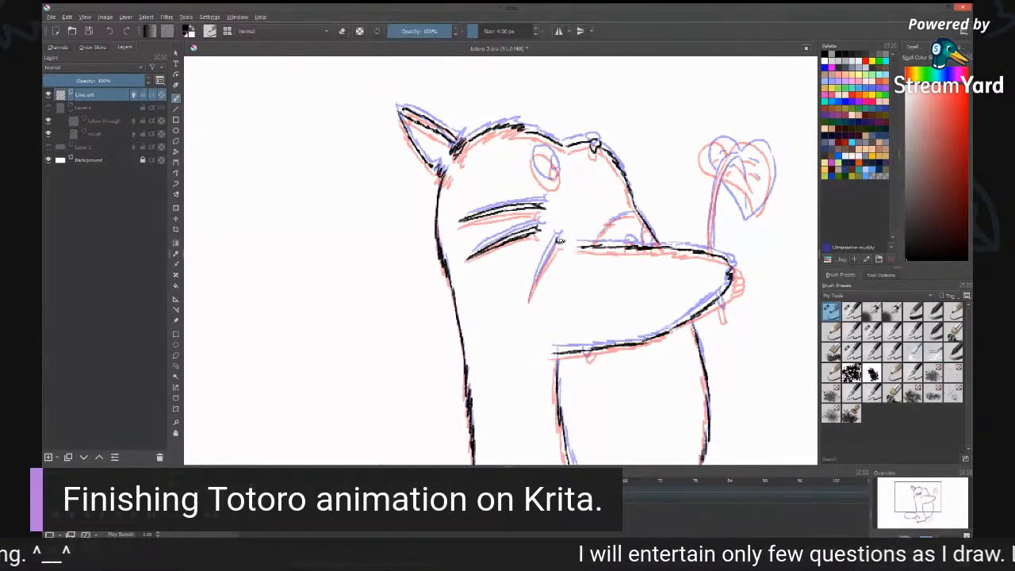
{"action": "left_click_drag", "start_coordinate": [554, 243], "coordinate": [533, 286]}
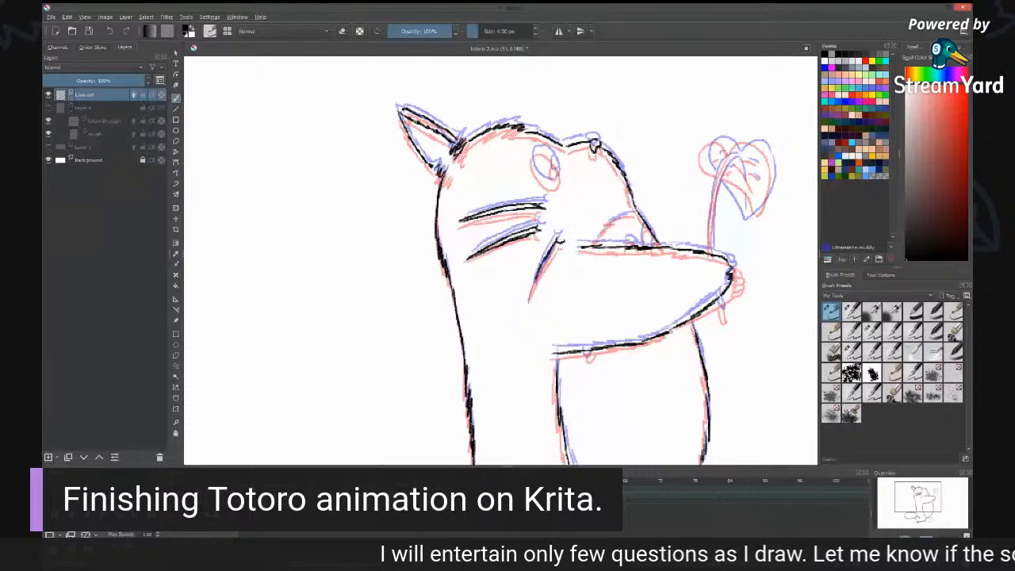
{"action": "left_click_drag", "start_coordinate": [557, 240], "coordinate": [530, 299]}
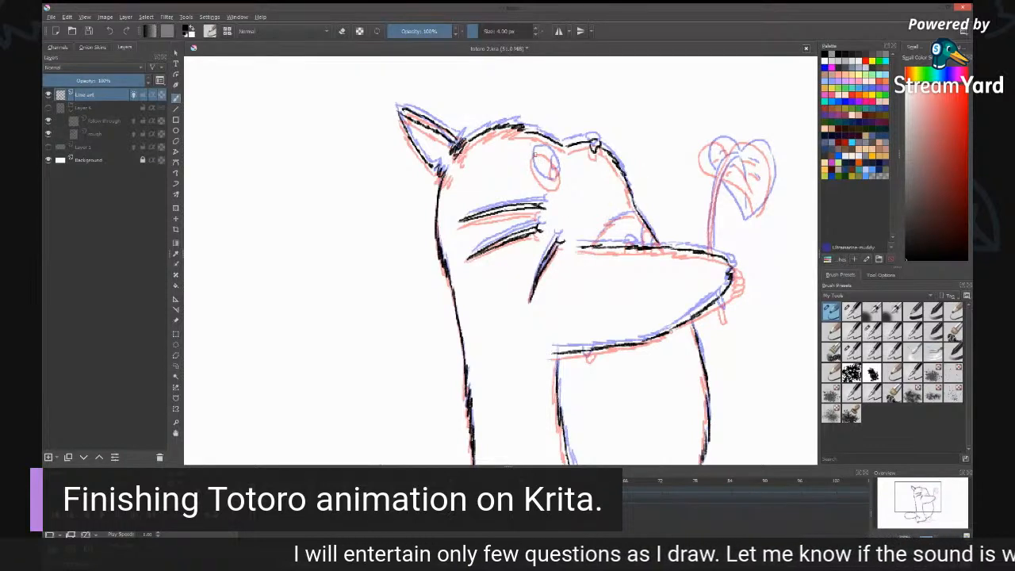
Step: Ink the oval outline of the eye and the curved mouth line above the arm
{"action": "mouse_move", "coordinate": [543, 148]}
{"action": "left_mouse_down"}
{"action": "mouse_move", "coordinate": [531, 161]}
{"action": "mouse_move", "coordinate": [537, 174]}
{"action": "mouse_move", "coordinate": [553, 184]}
{"action": "mouse_move", "coordinate": [561, 168]}
{"action": "mouse_move", "coordinate": [558, 178]}
{"action": "left_mouse_up"}
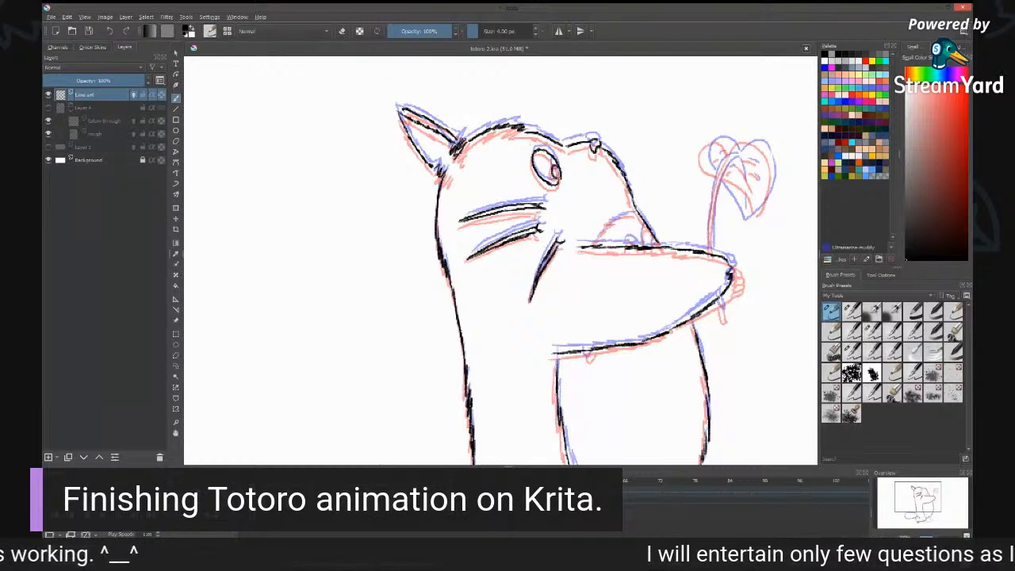
{"action": "left_click_drag", "start_coordinate": [560, 171], "coordinate": [558, 184]}
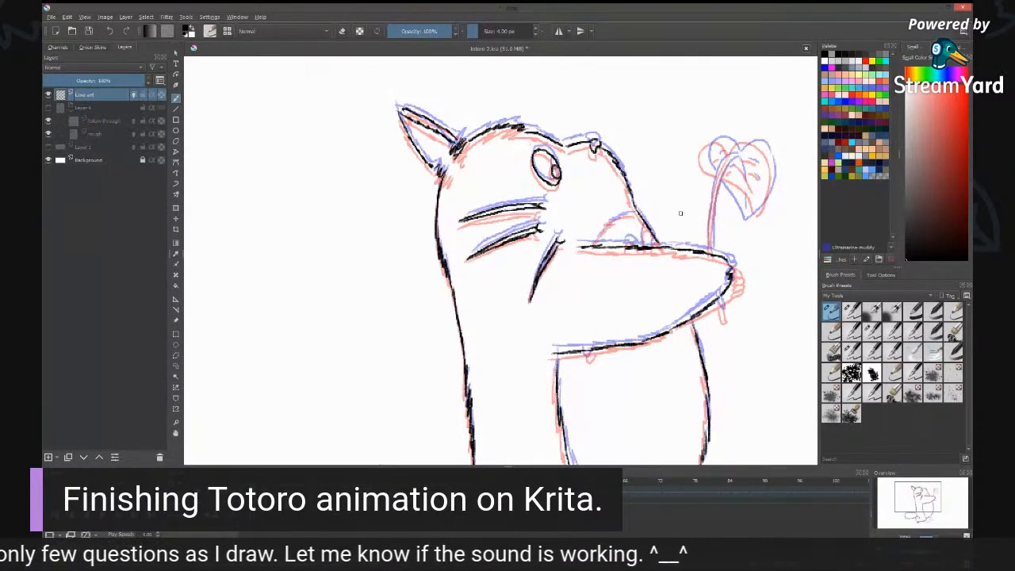
{"action": "mouse_move", "coordinate": [640, 212]}
{"action": "left_mouse_down"}
{"action": "mouse_move", "coordinate": [612, 220]}
{"action": "mouse_move", "coordinate": [595, 245]}
{"action": "left_mouse_up"}
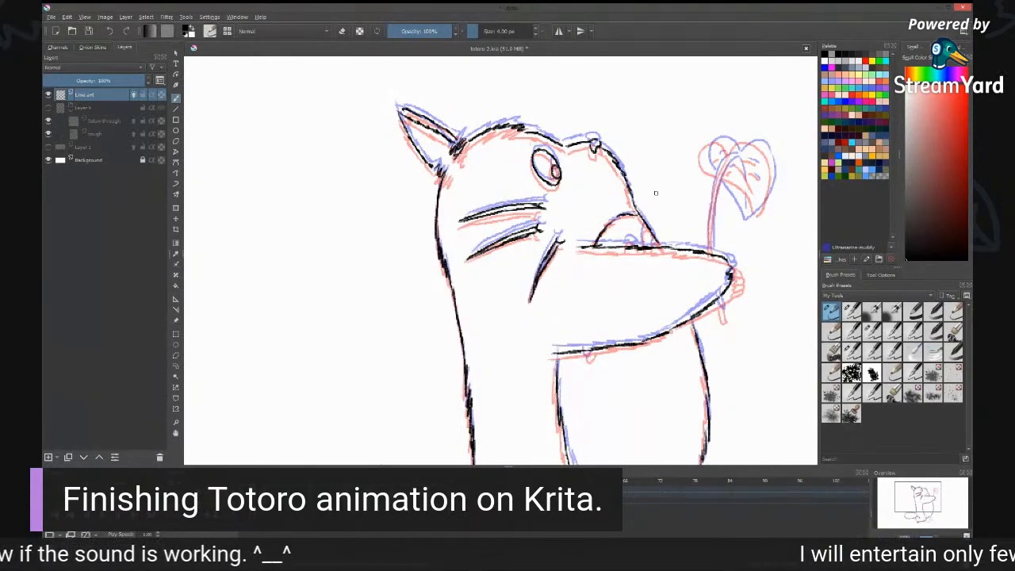
Step: Ink the front leg below the belly, including its front edge, sole, toe and rear edge
{"action": "left_click_drag", "start_coordinate": [647, 268], "coordinate": [610, 156]}
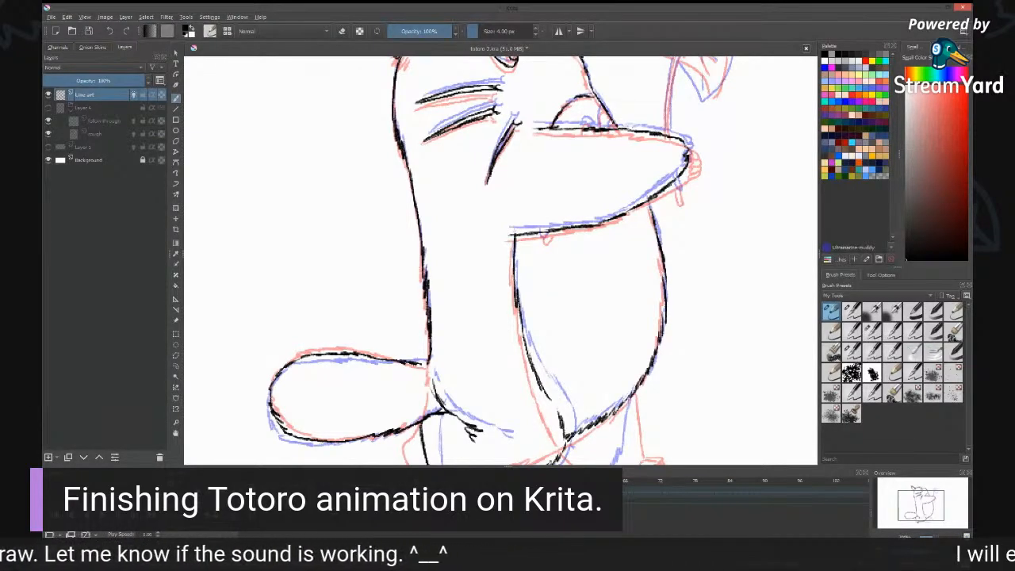
{"action": "mouse_move", "coordinate": [604, 409]}
{"action": "left_mouse_down"}
{"action": "mouse_move", "coordinate": [617, 280]}
{"action": "mouse_move", "coordinate": [570, 283]}
{"action": "left_mouse_up"}
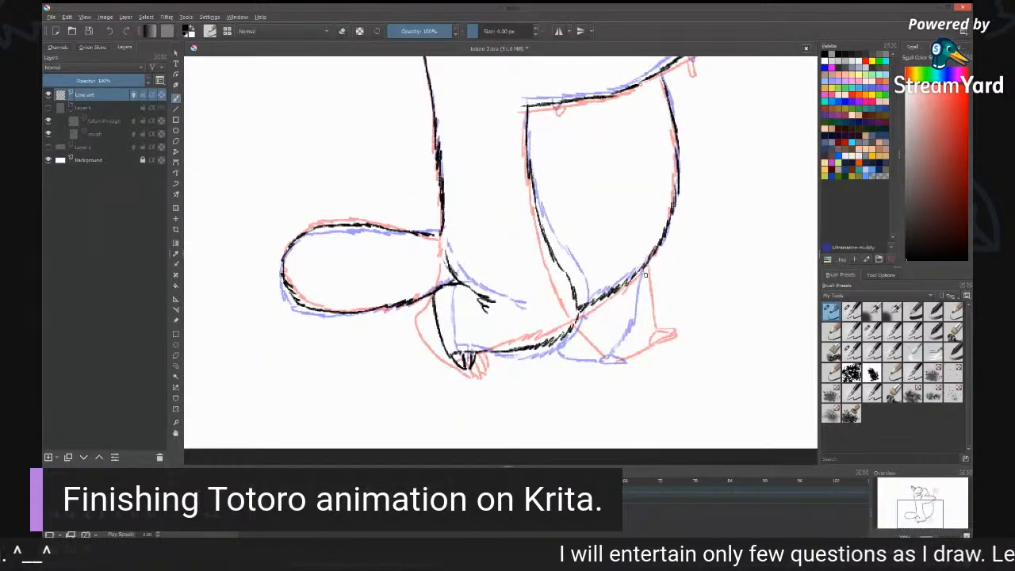
{"action": "left_click_drag", "start_coordinate": [645, 269], "coordinate": [644, 331]}
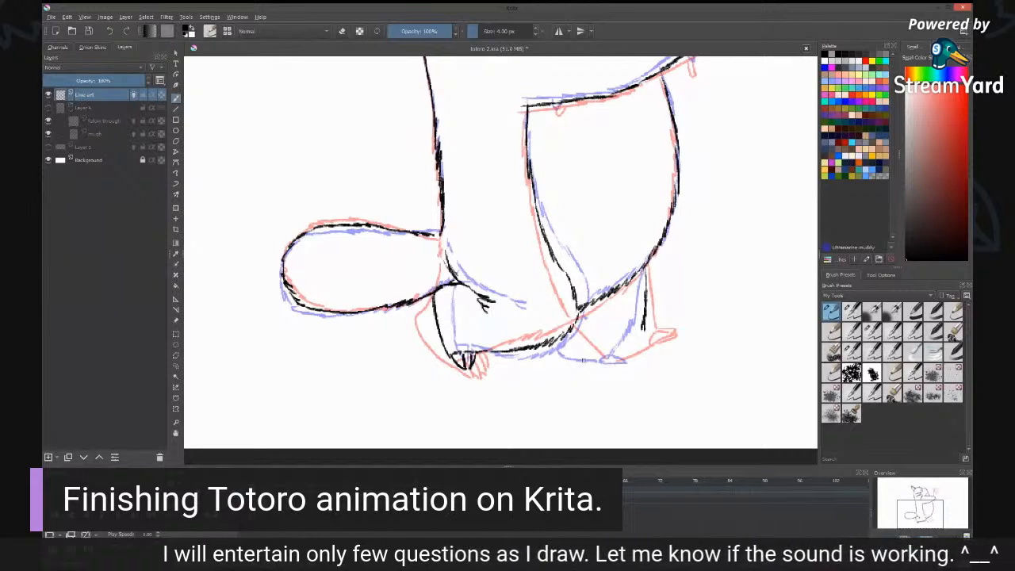
{"action": "left_click_drag", "start_coordinate": [583, 361], "coordinate": [637, 356]}
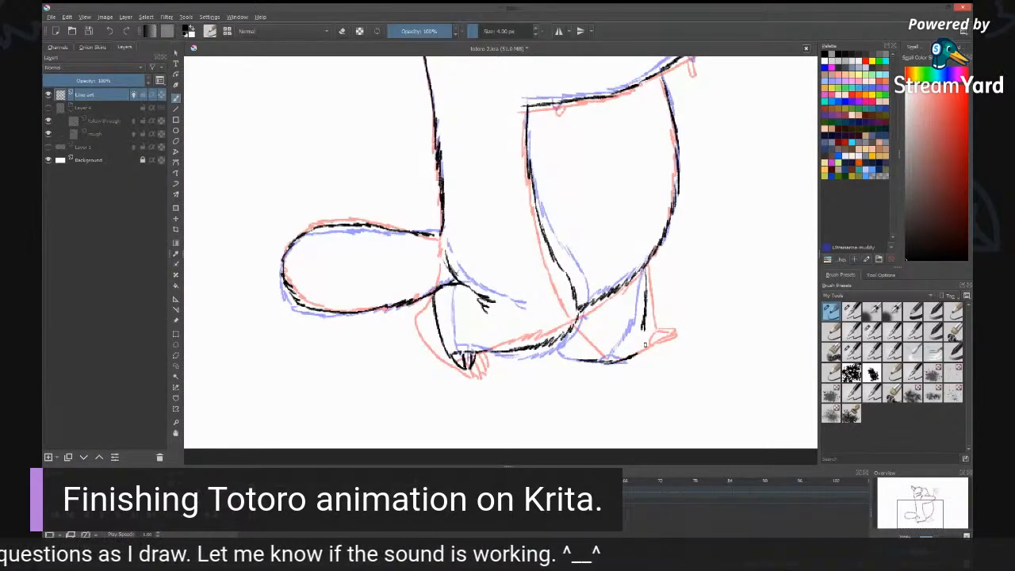
{"action": "mouse_move", "coordinate": [645, 344]}
{"action": "left_mouse_down"}
{"action": "mouse_move", "coordinate": [635, 350]}
{"action": "mouse_move", "coordinate": [659, 338]}
{"action": "mouse_move", "coordinate": [647, 346]}
{"action": "mouse_move", "coordinate": [645, 337]}
{"action": "left_mouse_up"}
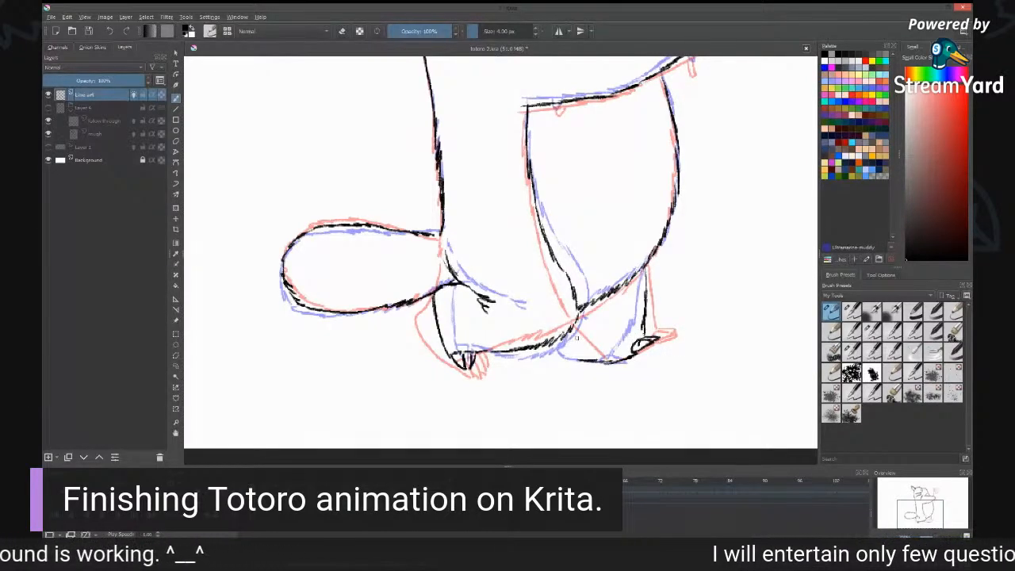
{"action": "mouse_move", "coordinate": [574, 325]}
{"action": "left_mouse_down"}
{"action": "mouse_move", "coordinate": [571, 356]}
{"action": "mouse_move", "coordinate": [584, 363]}
{"action": "left_mouse_up"}
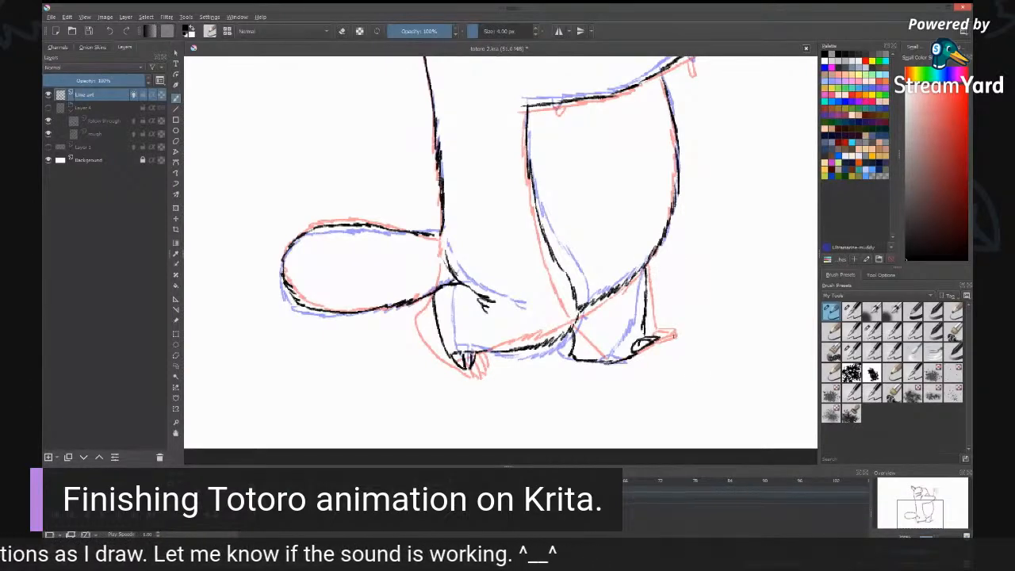
Step: Ink the small shapes inside the curved mouth line above the arm and the little bump under the arm
{"action": "left_click_drag", "start_coordinate": [691, 125], "coordinate": [640, 354]}
{"action": "left_click_drag", "start_coordinate": [650, 255], "coordinate": [648, 257]}
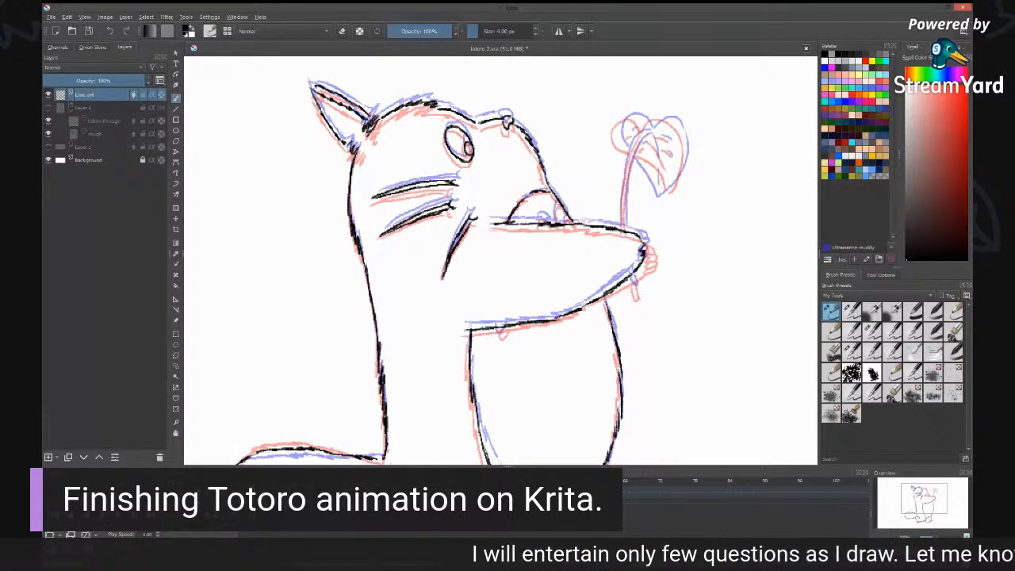
{"action": "left_click_drag", "start_coordinate": [554, 201], "coordinate": [559, 221]}
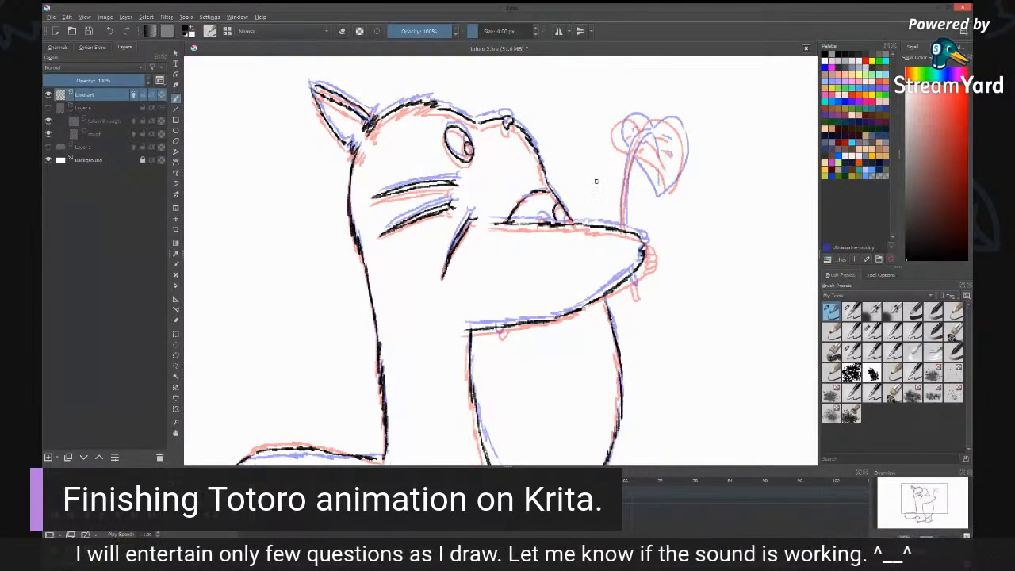
{"action": "left_click_drag", "start_coordinate": [563, 212], "coordinate": [566, 223]}
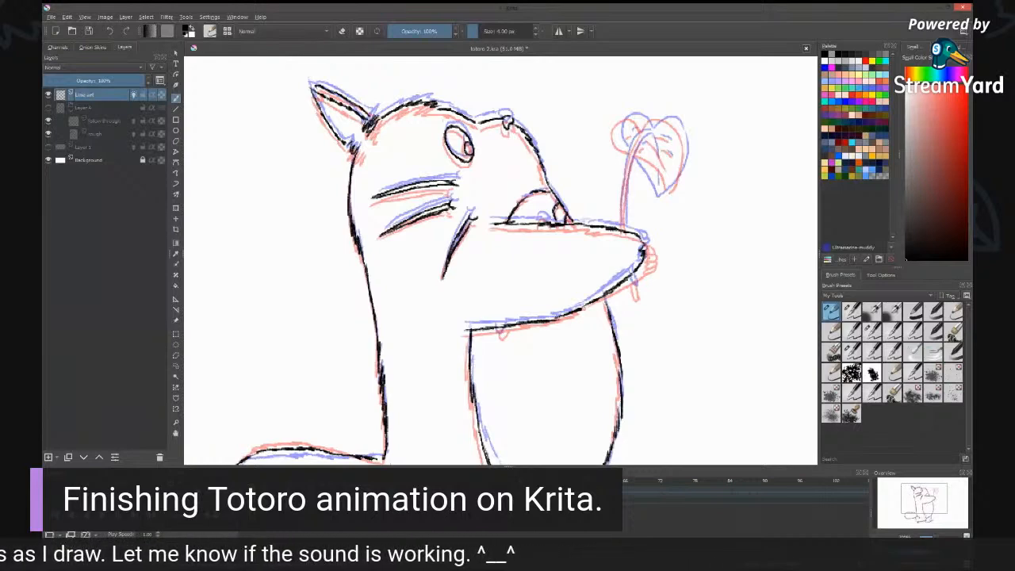
{"action": "left_click_drag", "start_coordinate": [557, 207], "coordinate": [558, 222]}
{"action": "mouse_move", "coordinate": [538, 222]}
{"action": "left_mouse_down"}
{"action": "mouse_move", "coordinate": [549, 214]}
{"action": "mouse_move", "coordinate": [539, 217]}
{"action": "mouse_move", "coordinate": [549, 223]}
{"action": "left_mouse_up"}
{"action": "key", "text": "ctrl+z"}
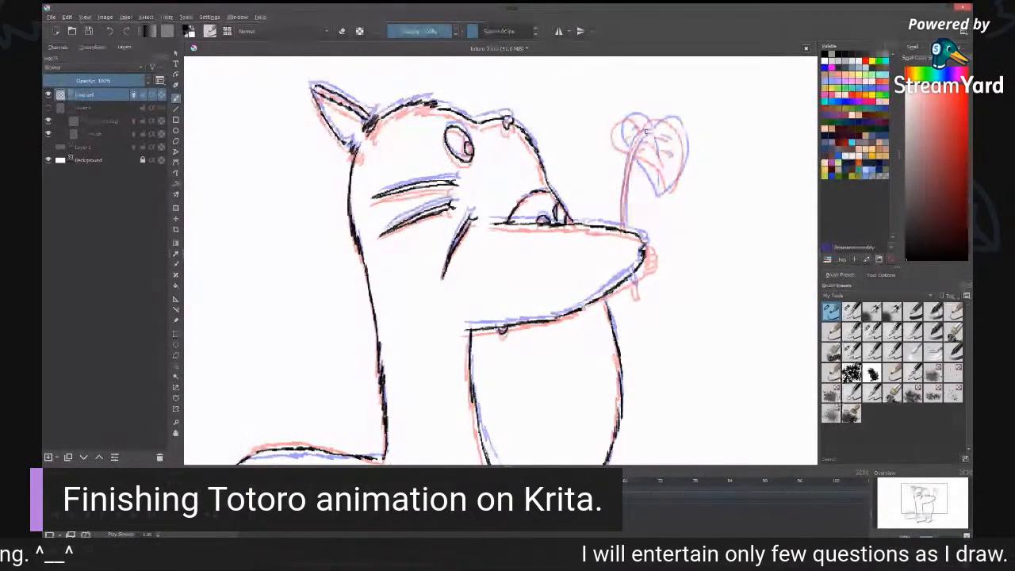
Step: Ink the leaf's stem as a curved double line, including its short end sticking out below the hand
{"action": "mouse_move", "coordinate": [647, 132]}
{"action": "left_mouse_down"}
{"action": "mouse_move", "coordinate": [628, 161]}
{"action": "mouse_move", "coordinate": [622, 234]}
{"action": "left_mouse_up"}
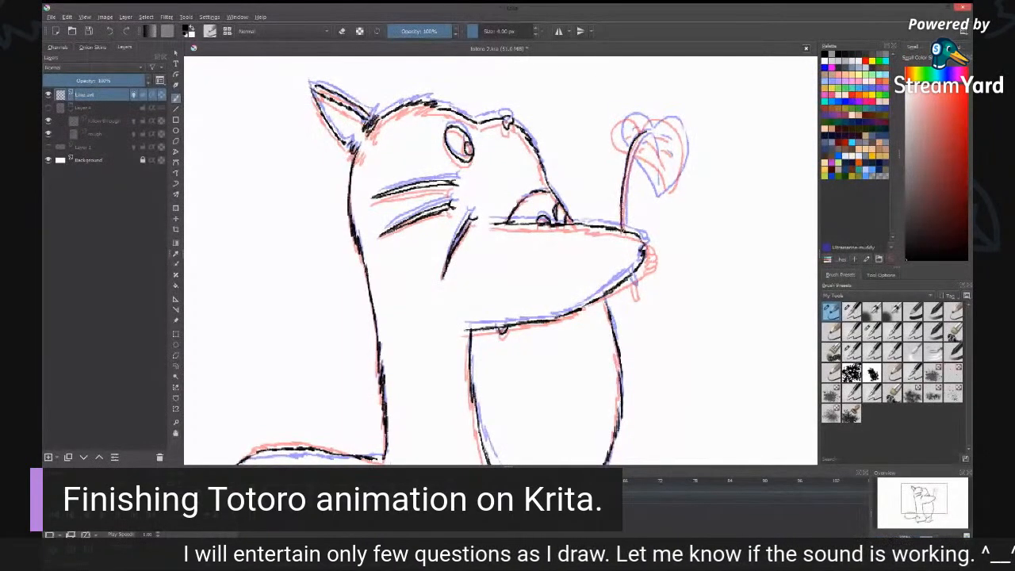
{"action": "left_click_drag", "start_coordinate": [647, 135], "coordinate": [624, 230]}
{"action": "left_click_drag", "start_coordinate": [630, 277], "coordinate": [635, 293]}
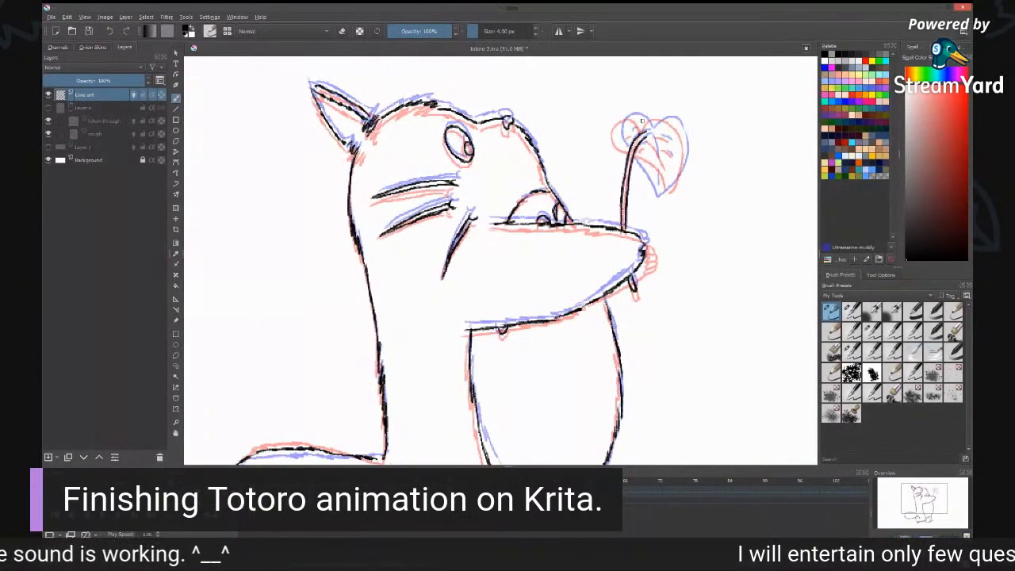
Step: Ink the leaf's two lobes with the pointed tip and add the short vein strokes inside
{"action": "mouse_move", "coordinate": [646, 129]}
{"action": "left_mouse_down"}
{"action": "mouse_move", "coordinate": [624, 119]}
{"action": "mouse_move", "coordinate": [617, 128]}
{"action": "mouse_move", "coordinate": [663, 195]}
{"action": "left_mouse_up"}
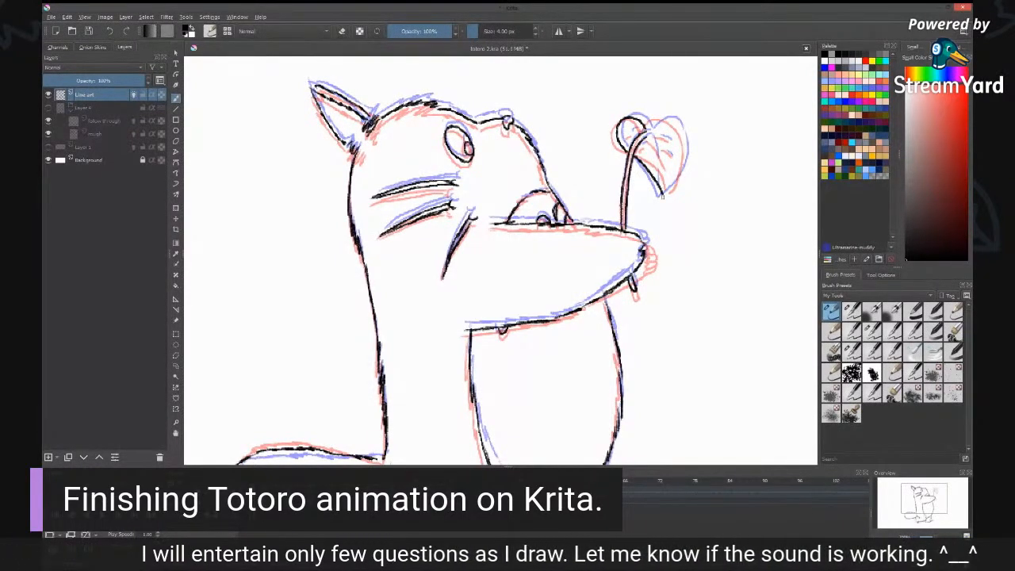
{"action": "mouse_move", "coordinate": [653, 124]}
{"action": "left_mouse_down"}
{"action": "mouse_move", "coordinate": [677, 119]}
{"action": "mouse_move", "coordinate": [659, 120]}
{"action": "mouse_move", "coordinate": [677, 122]}
{"action": "mouse_move", "coordinate": [686, 146]}
{"action": "mouse_move", "coordinate": [664, 196]}
{"action": "left_mouse_up"}
{"action": "key", "text": "ctrl+z"}
{"action": "left_click_drag", "start_coordinate": [648, 140], "coordinate": [665, 192]}
{"action": "mouse_move", "coordinate": [626, 134]}
{"action": "left_mouse_down"}
{"action": "mouse_move", "coordinate": [646, 150]}
{"action": "mouse_move", "coordinate": [671, 140]}
{"action": "left_mouse_up"}
{"action": "left_click_drag", "start_coordinate": [663, 146], "coordinate": [676, 157]}
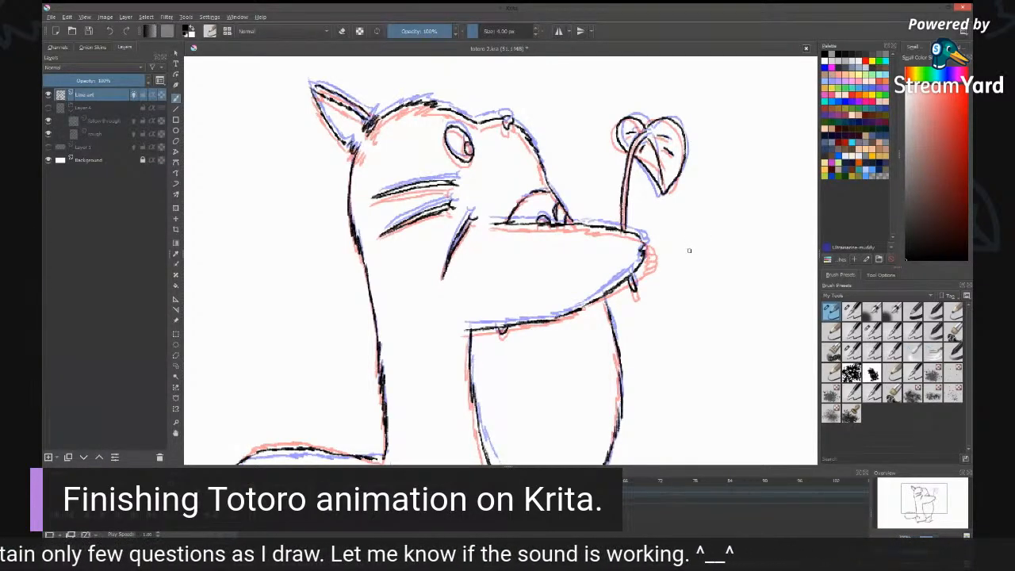
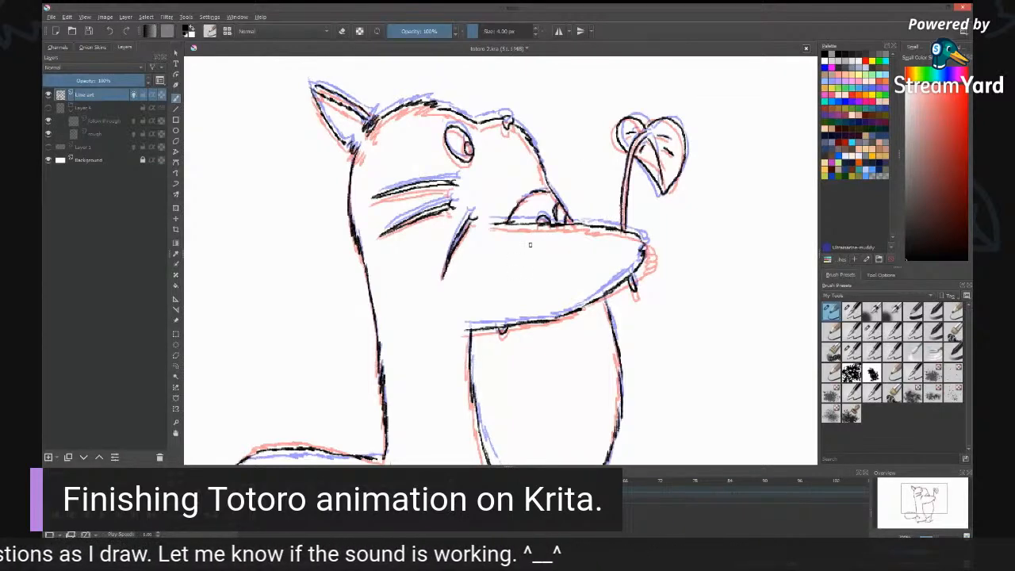
Step: Touch up the line art at the front leg's edge, the ear tip and the tail's joint with the body
{"action": "left_click_drag", "start_coordinate": [534, 302], "coordinate": [580, 188]}
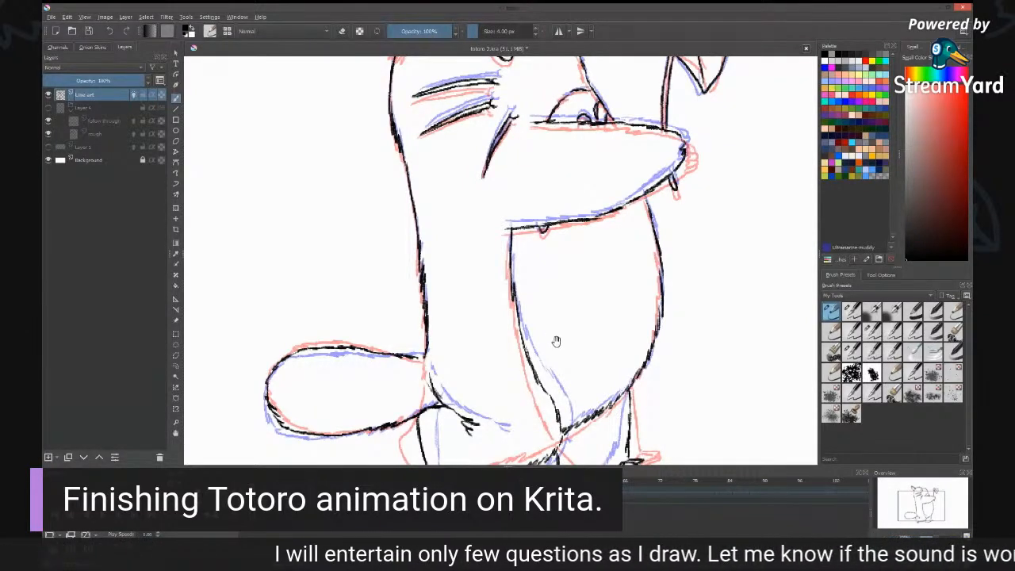
{"action": "scroll", "coordinate": [555, 340], "scroll_direction": "down", "scroll_amount": 5}
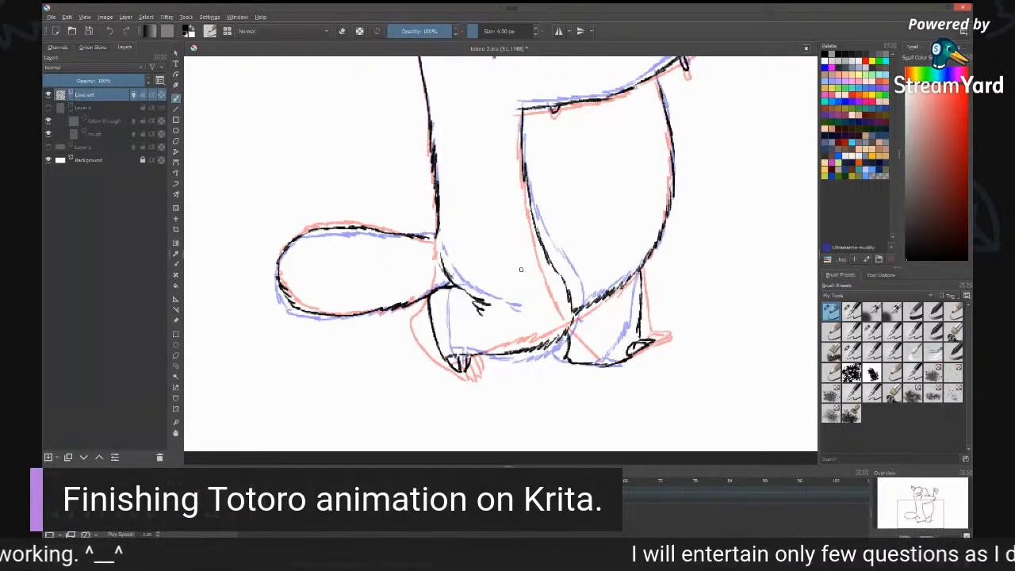
{"action": "left_click_drag", "start_coordinate": [640, 270], "coordinate": [637, 335]}
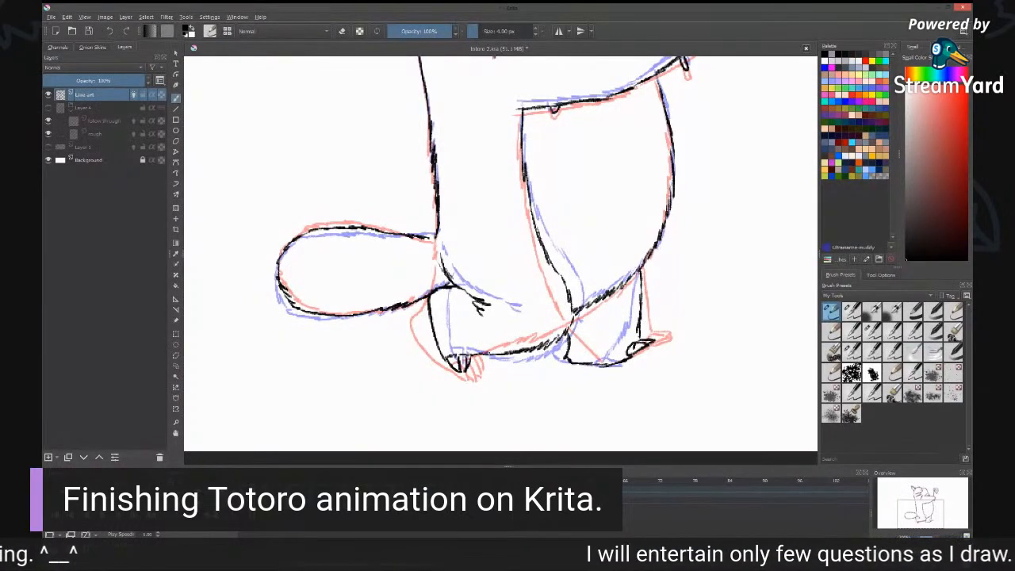
{"action": "left_click_drag", "start_coordinate": [598, 220], "coordinate": [576, 395]}
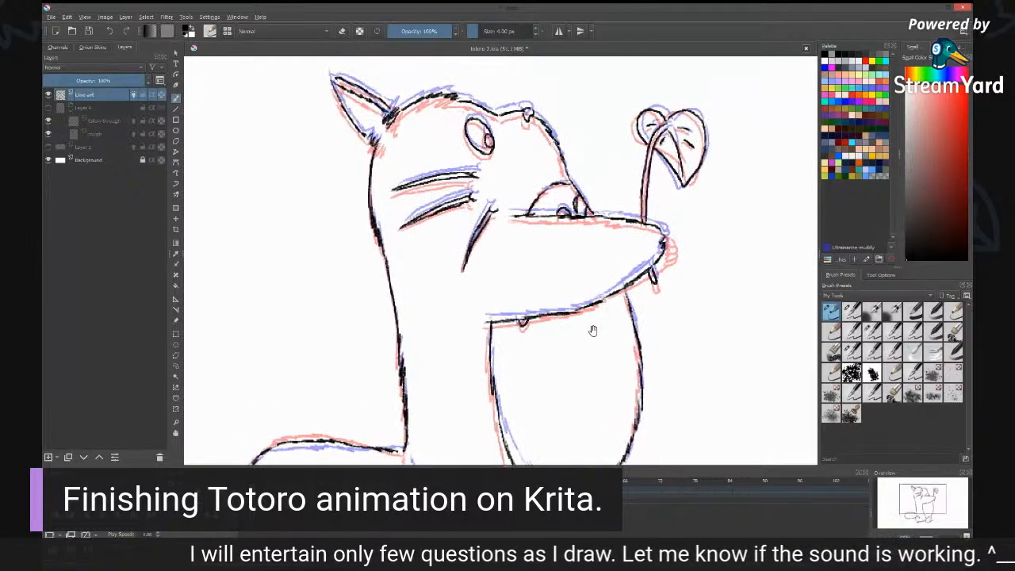
{"action": "left_click_drag", "start_coordinate": [335, 78], "coordinate": [339, 89]}
{"action": "left_click_drag", "start_coordinate": [572, 343], "coordinate": [566, 274]}
{"action": "left_click_drag", "start_coordinate": [415, 278], "coordinate": [427, 280]}
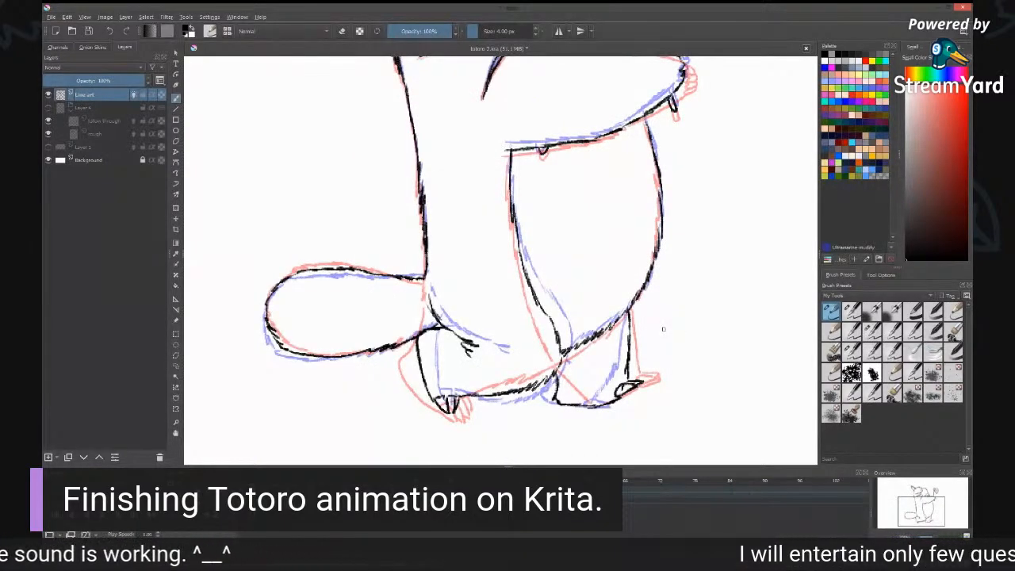
{"action": "key", "text": "minus"}
{"action": "left_click_drag", "start_coordinate": [624, 207], "coordinate": [598, 265]}
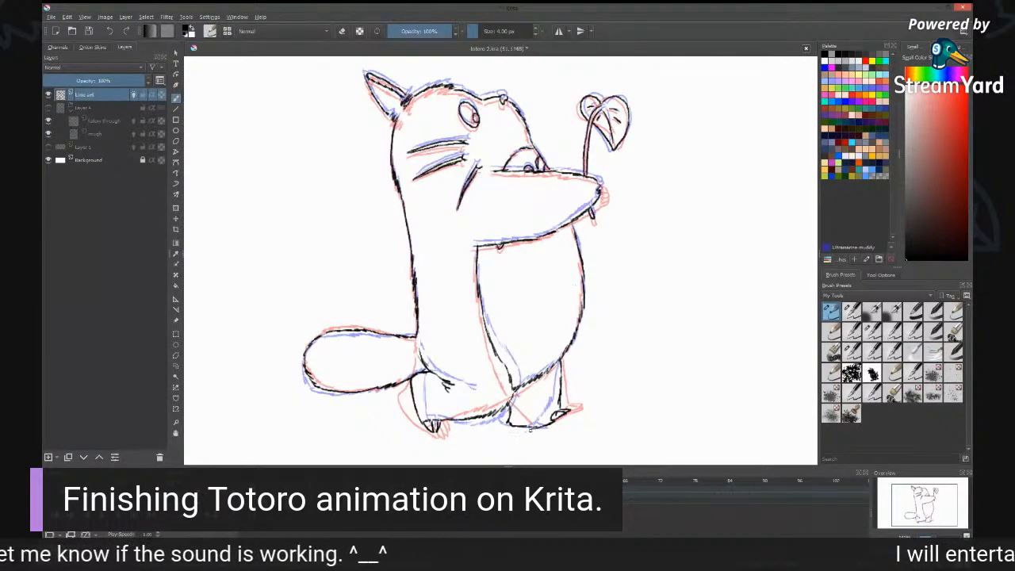
Step: Flip between the inked frame and its neighbour, and go to the next empty in-between frame of the line art
{"action": "key", "text": "Right"}
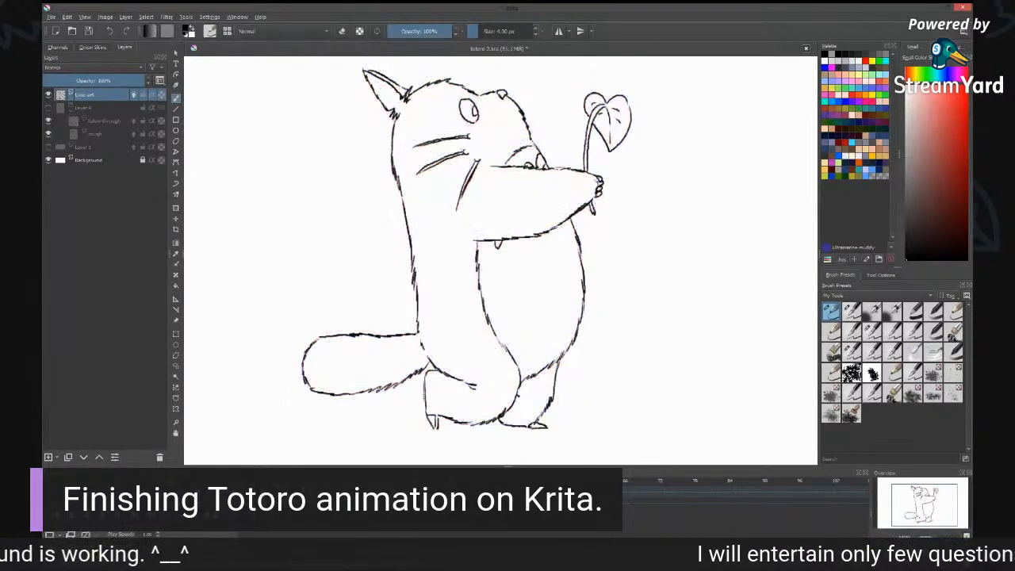
{"action": "key", "text": "Left"}
{"action": "key", "text": "Right"}
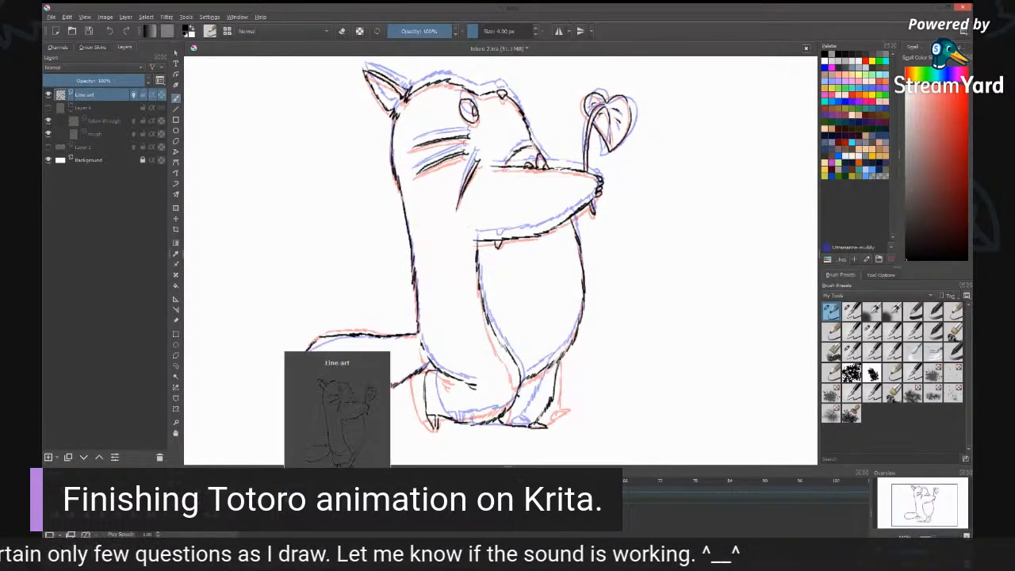
{"action": "left_click", "coordinate": [283, 495]}
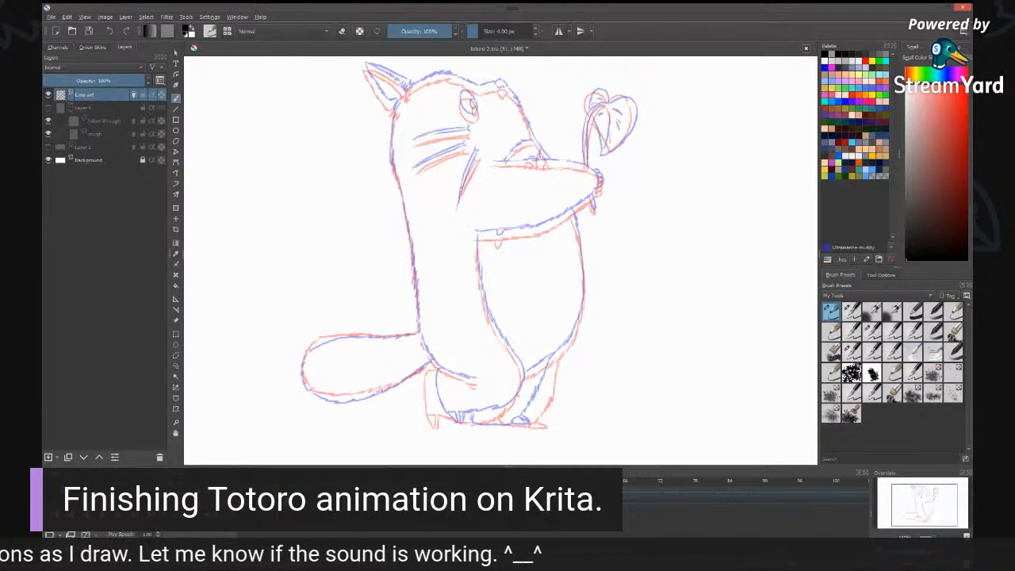
Step: Ink the oval eye and its small pupil on the head between the two onion skins
{"action": "key", "text": "plus"}
{"action": "left_click_drag", "start_coordinate": [494, 104], "coordinate": [537, 259]}
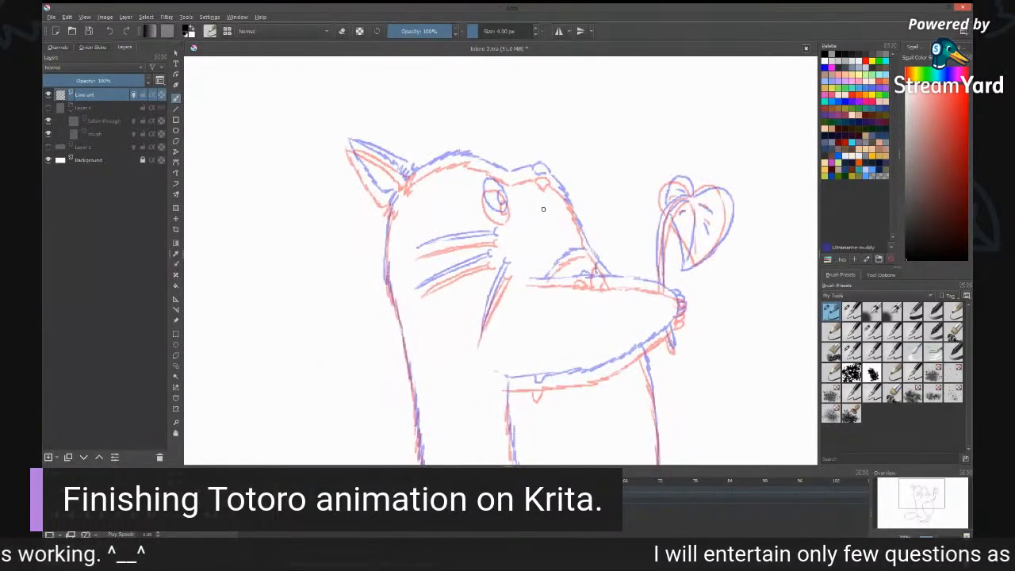
{"action": "key", "text": "plus"}
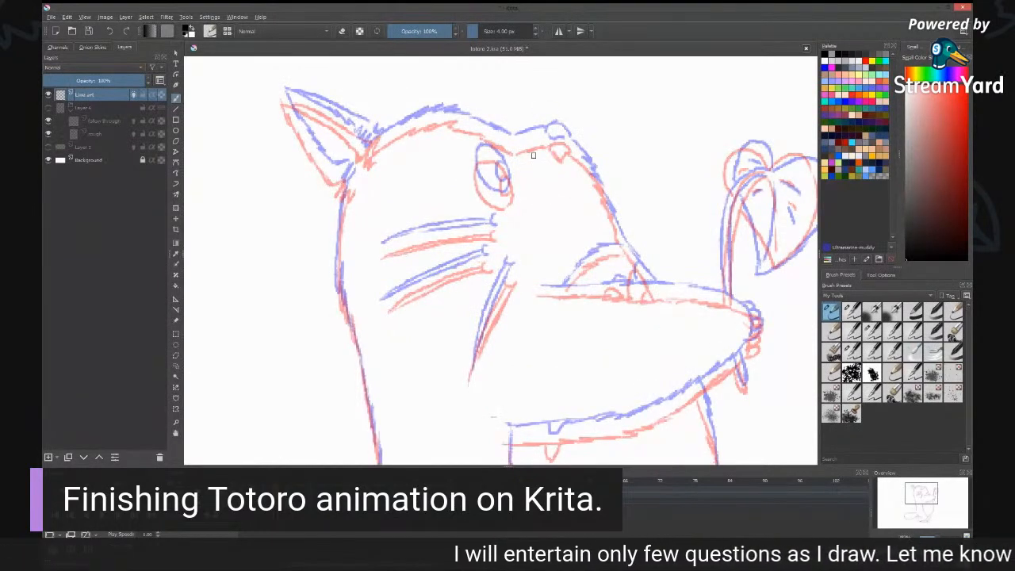
{"action": "left_click_drag", "start_coordinate": [532, 182], "coordinate": [537, 207]}
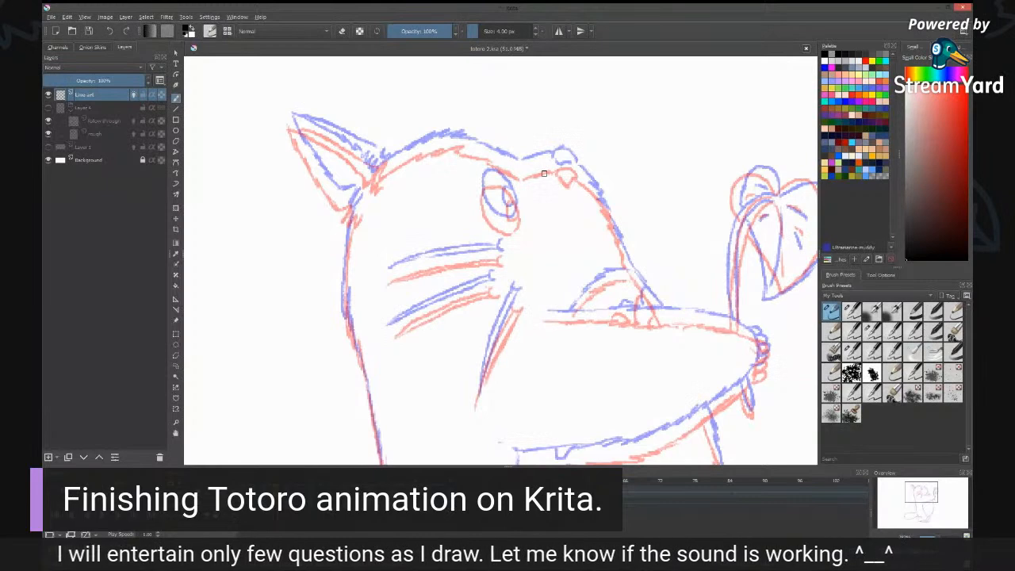
{"action": "mouse_move", "coordinate": [489, 176]}
{"action": "left_mouse_down"}
{"action": "mouse_move", "coordinate": [479, 198]}
{"action": "mouse_move", "coordinate": [511, 224]}
{"action": "left_mouse_up"}
{"action": "mouse_move", "coordinate": [486, 178]}
{"action": "left_mouse_down"}
{"action": "mouse_move", "coordinate": [514, 197]}
{"action": "mouse_move", "coordinate": [511, 223]}
{"action": "mouse_move", "coordinate": [514, 214]}
{"action": "left_mouse_up"}
Step: Ink the top of the head from the ear to the nose, with short fur strokes at the ear's base
{"action": "mouse_move", "coordinate": [377, 177]}
{"action": "left_mouse_down"}
{"action": "mouse_move", "coordinate": [408, 152]}
{"action": "mouse_move", "coordinate": [447, 140]}
{"action": "mouse_move", "coordinate": [517, 169]}
{"action": "left_mouse_up"}
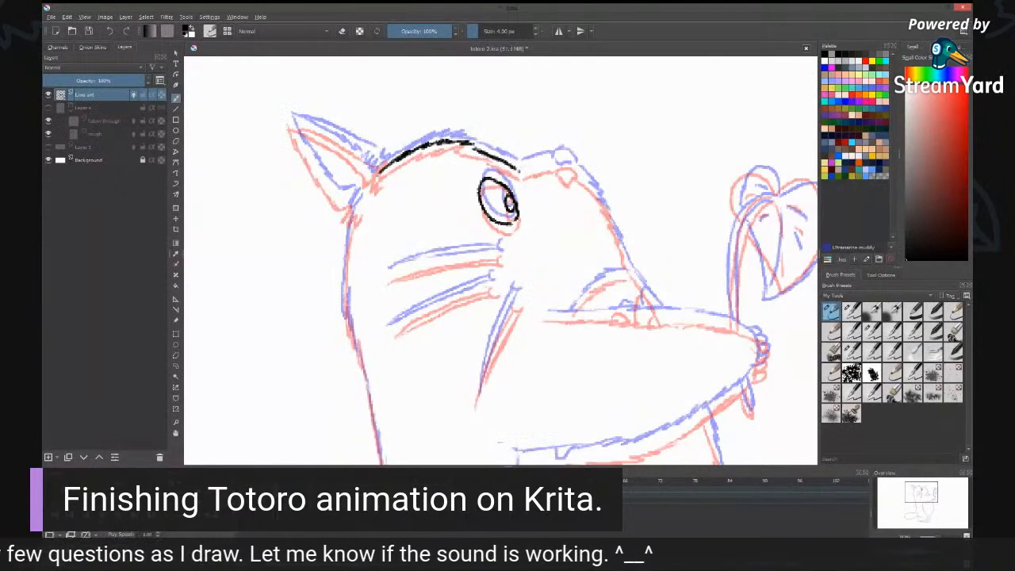
{"action": "left_click_drag", "start_coordinate": [519, 169], "coordinate": [558, 154]}
{"action": "left_click_drag", "start_coordinate": [371, 169], "coordinate": [383, 181]}
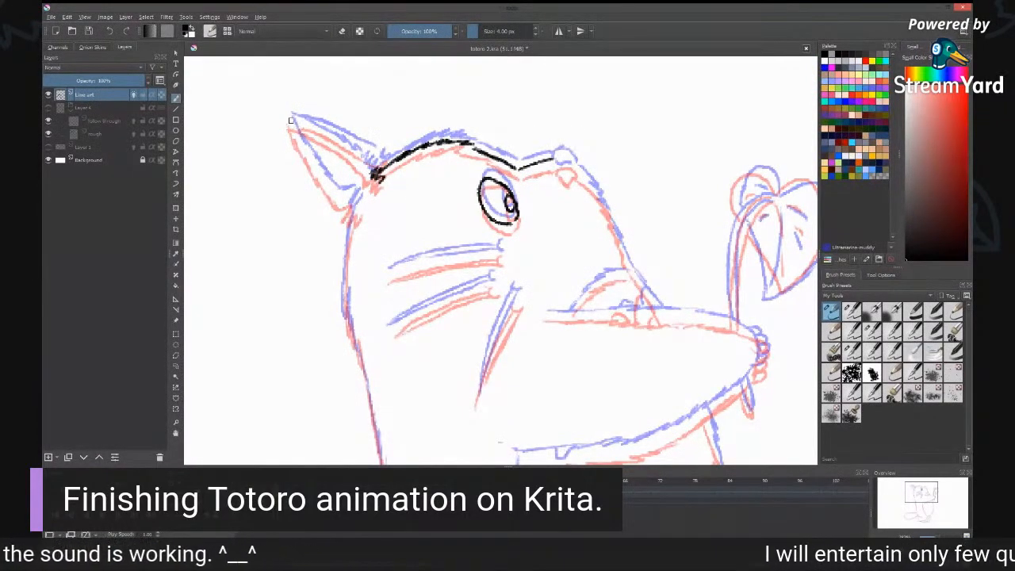
Step: Ink the pointed ear with a doubled upper edge and the upper back line running down from it
{"action": "left_click_drag", "start_coordinate": [290, 121], "coordinate": [368, 167]}
{"action": "mouse_move", "coordinate": [292, 120]}
{"action": "left_mouse_down"}
{"action": "mouse_move", "coordinate": [317, 173]}
{"action": "mouse_move", "coordinate": [335, 194]}
{"action": "mouse_move", "coordinate": [348, 191]}
{"action": "mouse_move", "coordinate": [339, 202]}
{"action": "left_mouse_up"}
{"action": "left_click_drag", "start_coordinate": [366, 167], "coordinate": [347, 209]}
{"action": "mouse_move", "coordinate": [356, 199]}
{"action": "left_mouse_down"}
{"action": "mouse_move", "coordinate": [343, 316]}
{"action": "mouse_move", "coordinate": [366, 373]}
{"action": "left_mouse_up"}
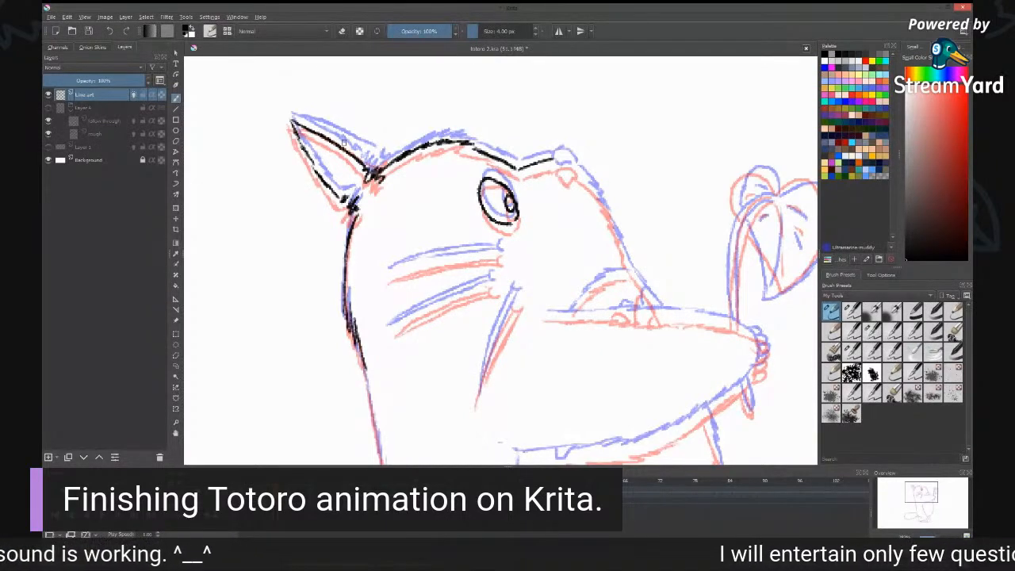
{"action": "mouse_move", "coordinate": [293, 118]}
{"action": "left_mouse_down"}
{"action": "mouse_move", "coordinate": [365, 149]}
{"action": "mouse_move", "coordinate": [381, 169]}
{"action": "left_mouse_up"}
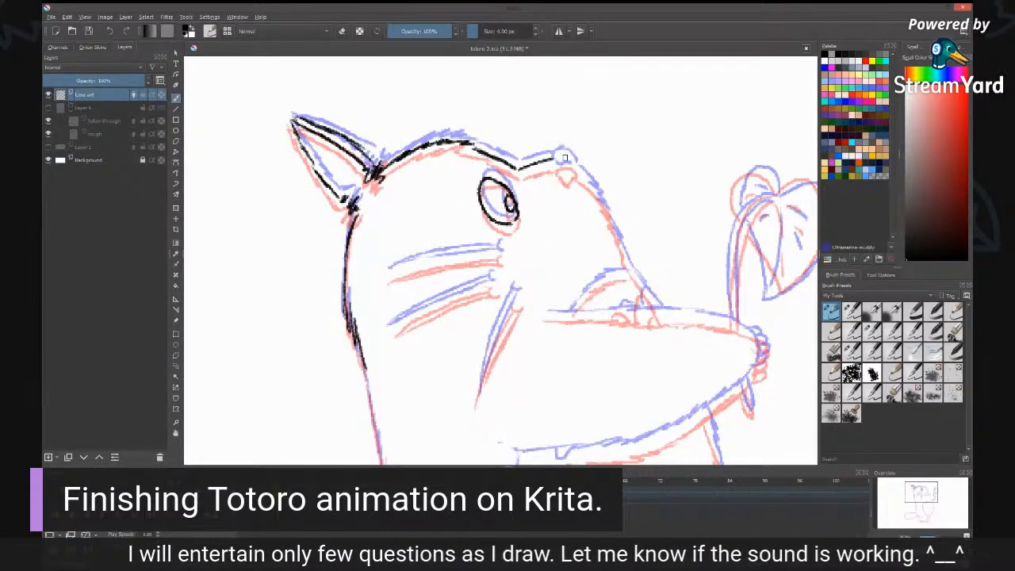
Step: Ink the small round nose and extend the back line down to where the tail begins
{"action": "mouse_move", "coordinate": [559, 154]}
{"action": "left_mouse_down"}
{"action": "mouse_move", "coordinate": [560, 168]}
{"action": "mouse_move", "coordinate": [573, 159]}
{"action": "mouse_move", "coordinate": [568, 170]}
{"action": "left_mouse_up"}
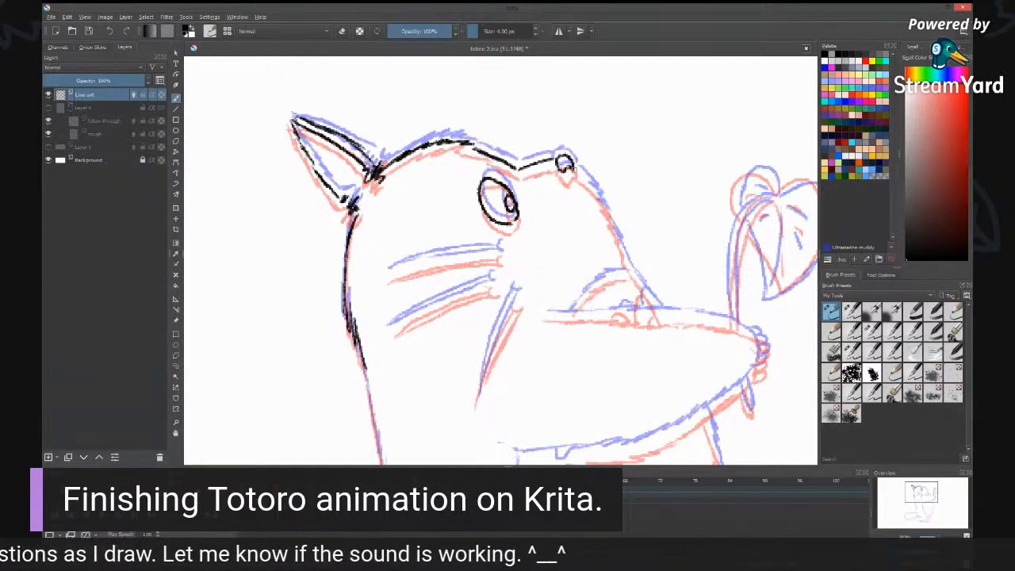
{"action": "left_click_drag", "start_coordinate": [441, 376], "coordinate": [500, 165]}
{"action": "left_click_drag", "start_coordinate": [423, 147], "coordinate": [457, 373]}
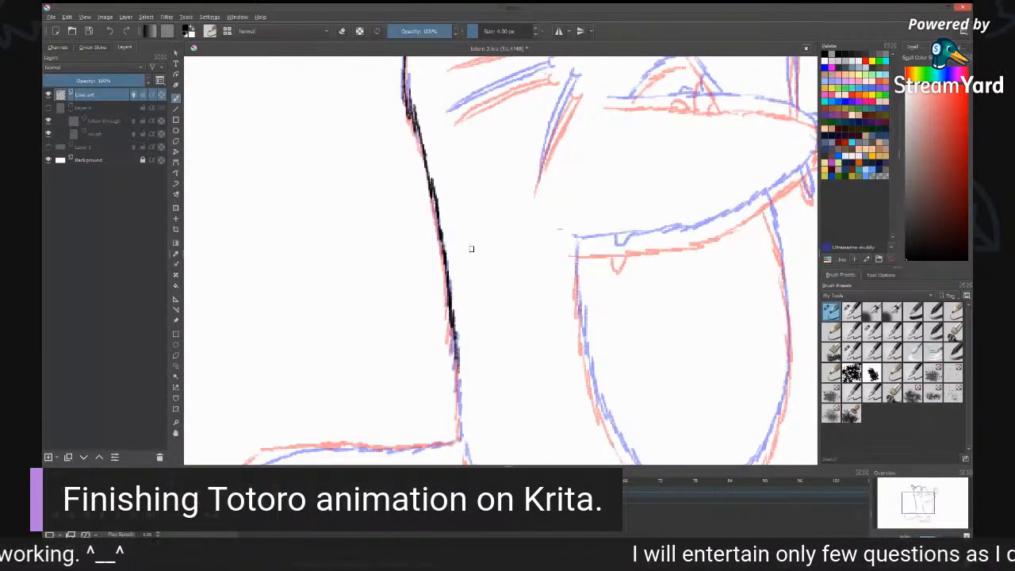
{"action": "mouse_move", "coordinate": [455, 359]}
{"action": "left_mouse_down"}
{"action": "mouse_move", "coordinate": [461, 429]}
{"action": "mouse_move", "coordinate": [577, 251]}
{"action": "left_mouse_up"}
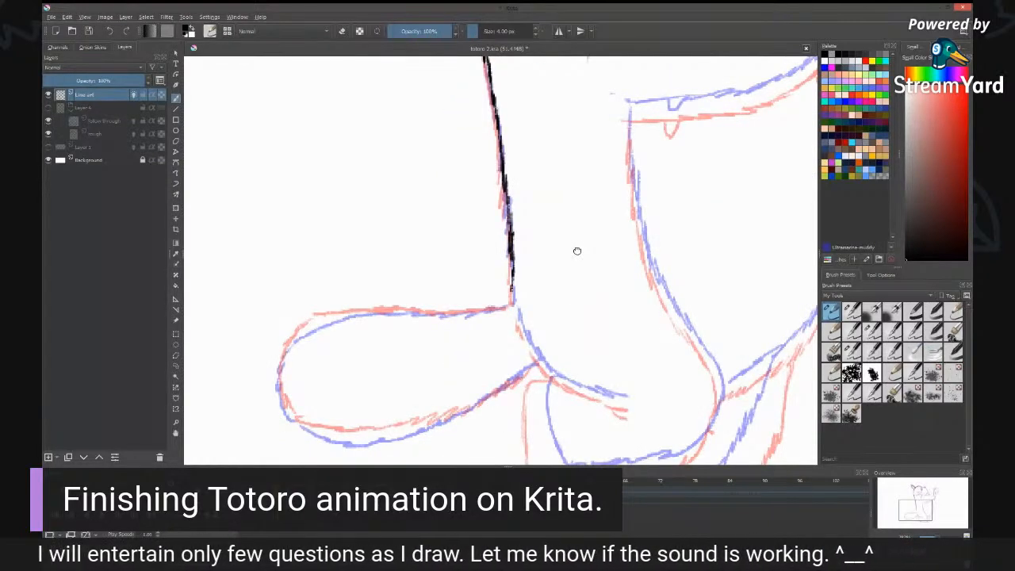
{"action": "left_click_drag", "start_coordinate": [578, 252], "coordinate": [601, 216]}
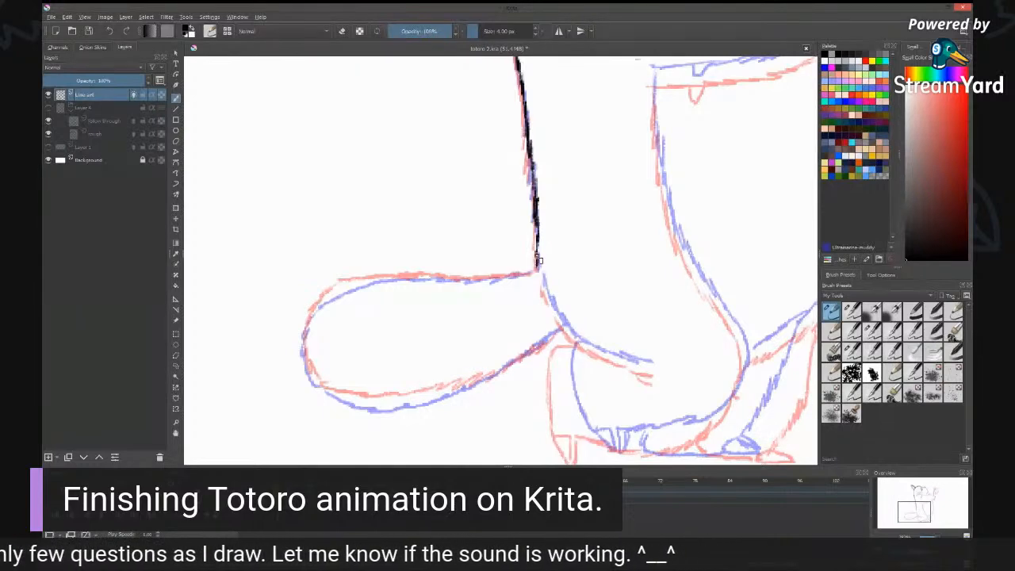
Step: Ink the rounded tail outline and the thigh line curving from the tail's base into the body
{"action": "mouse_move", "coordinate": [540, 271]}
{"action": "left_mouse_down"}
{"action": "mouse_move", "coordinate": [385, 277]}
{"action": "mouse_move", "coordinate": [333, 289]}
{"action": "mouse_move", "coordinate": [310, 312]}
{"action": "mouse_move", "coordinate": [312, 361]}
{"action": "left_mouse_up"}
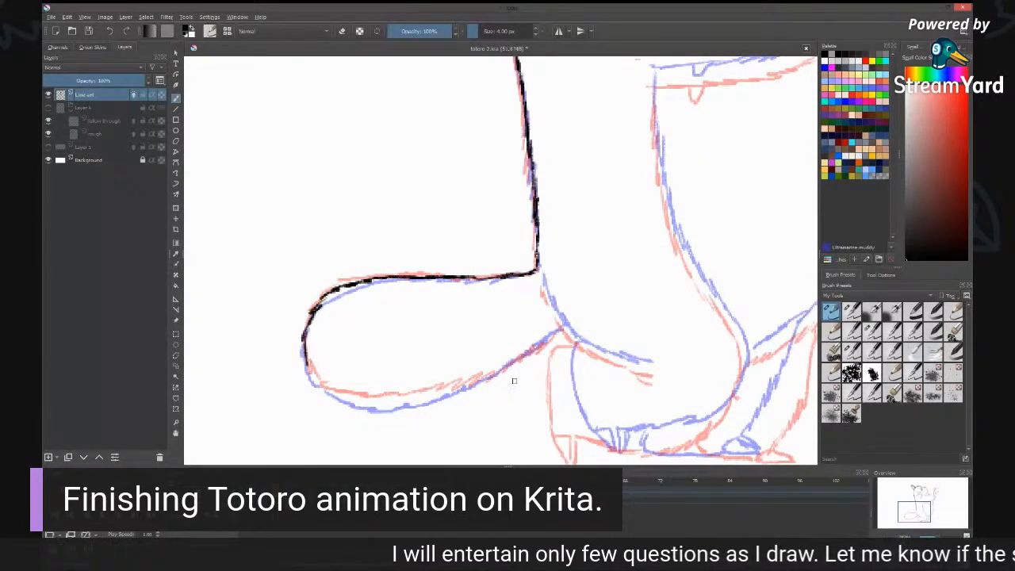
{"action": "mouse_move", "coordinate": [312, 367]}
{"action": "left_mouse_down"}
{"action": "mouse_move", "coordinate": [379, 402]}
{"action": "mouse_move", "coordinate": [348, 397]}
{"action": "mouse_move", "coordinate": [475, 380]}
{"action": "mouse_move", "coordinate": [566, 329]}
{"action": "left_mouse_up"}
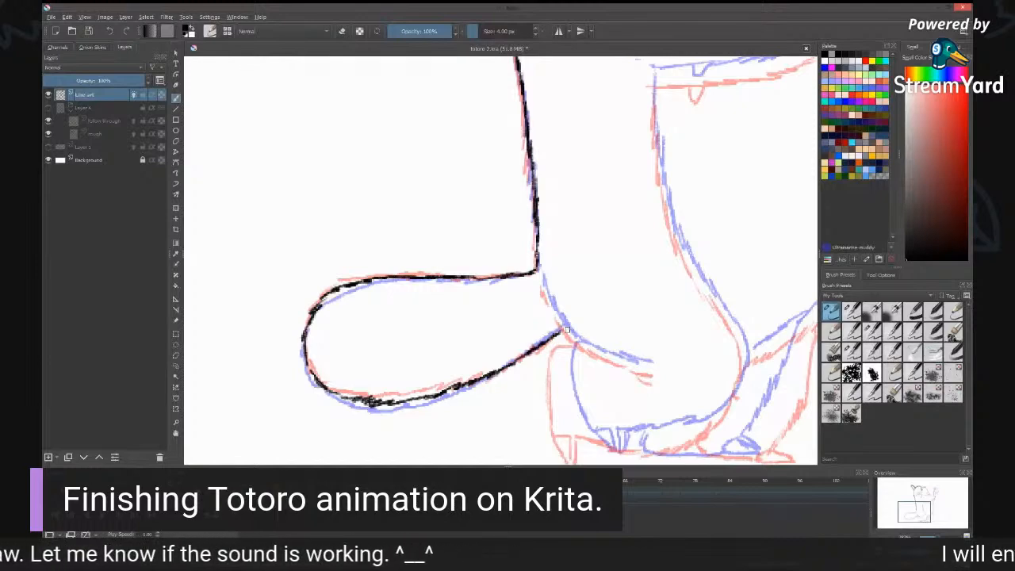
{"action": "left_click_drag", "start_coordinate": [542, 284], "coordinate": [592, 347]}
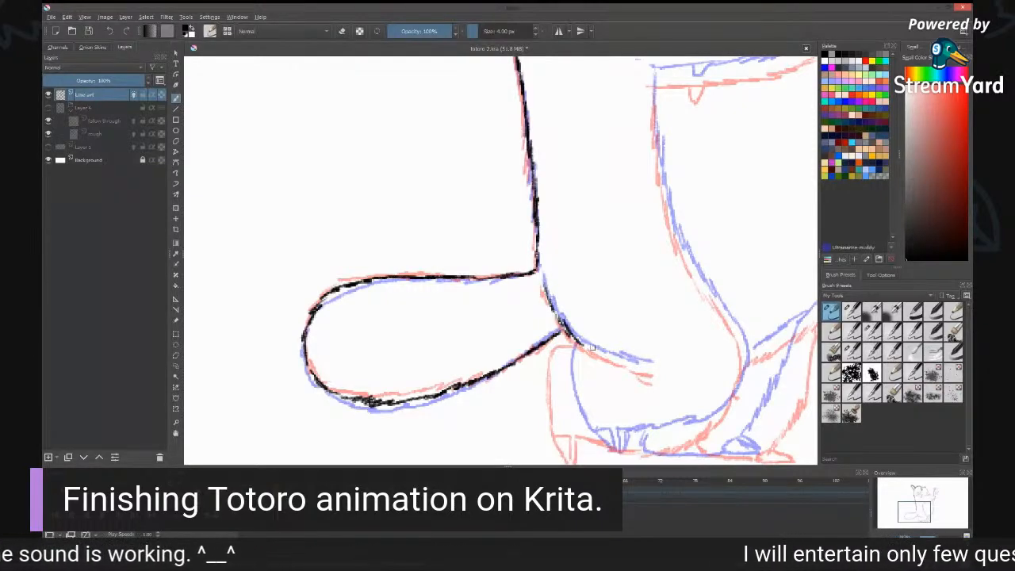
{"action": "left_click_drag", "start_coordinate": [584, 343], "coordinate": [649, 368]}
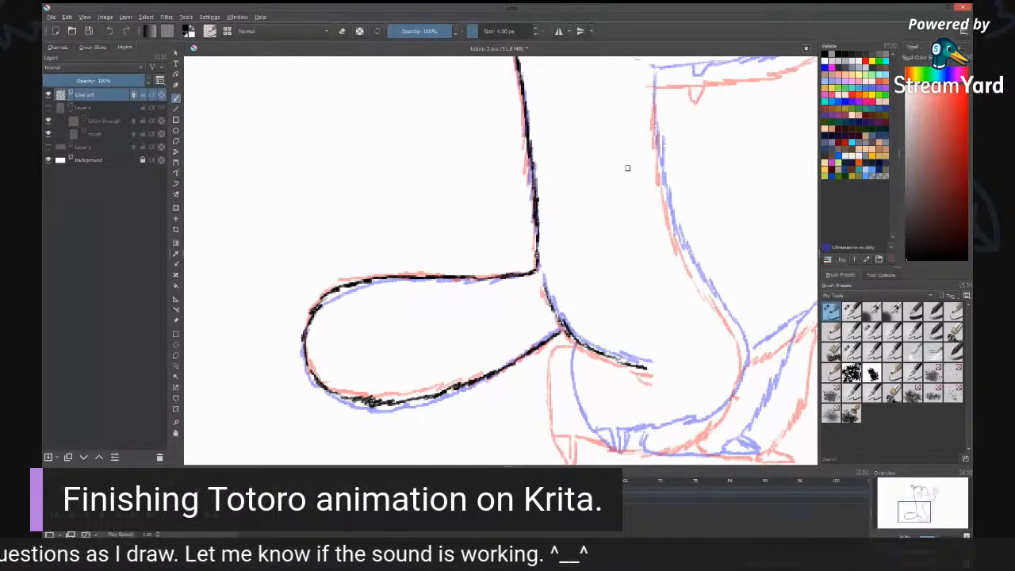
Step: Ink the near leg and foot between the onion skins, with its curved heel, sole and pointed claws, and touch up the thigh line's end
{"action": "key", "text": "minus"}
{"action": "key", "text": "minus"}
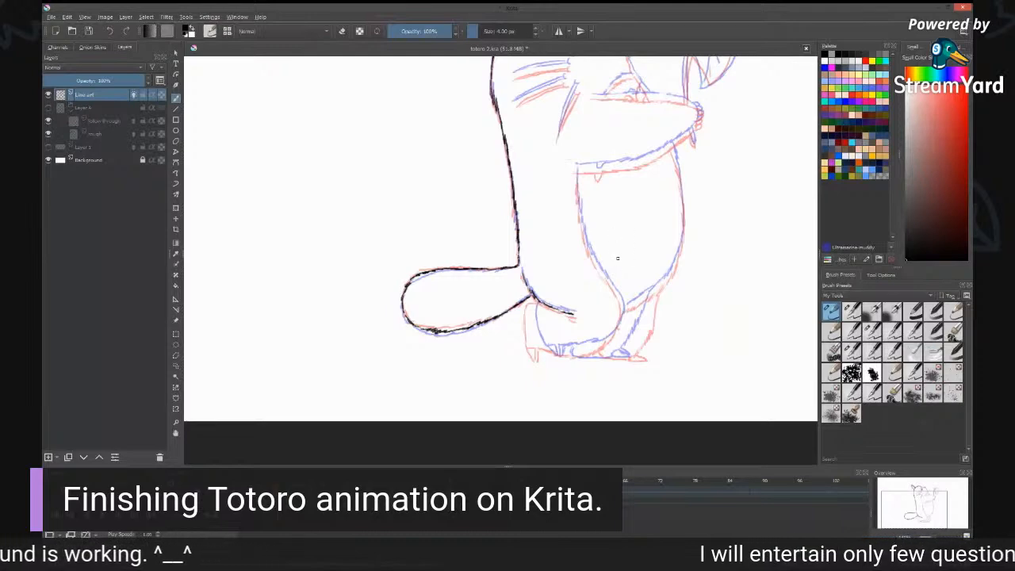
{"action": "left_click_drag", "start_coordinate": [626, 268], "coordinate": [579, 313]}
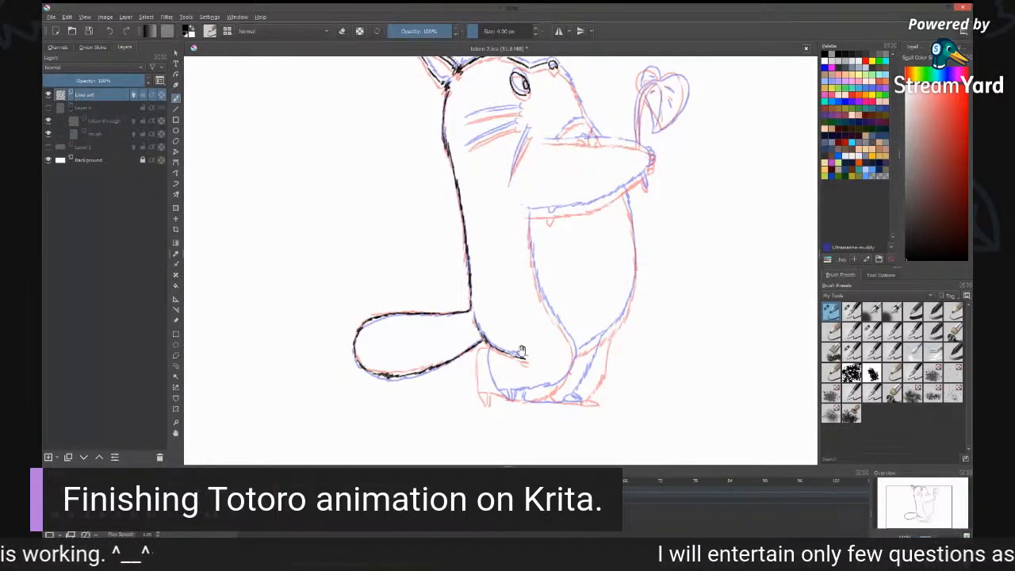
{"action": "left_click_drag", "start_coordinate": [521, 350], "coordinate": [510, 335]}
{"action": "key", "text": "ctrl+plus"}
{"action": "key", "text": "ctrl+plus"}
{"action": "left_click_drag", "start_coordinate": [537, 374], "coordinate": [535, 268]}
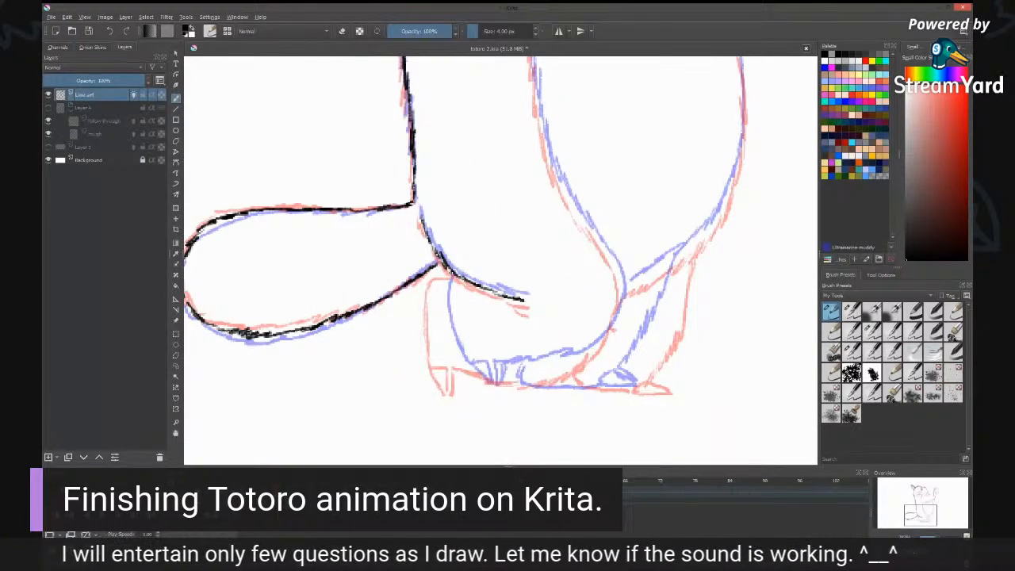
{"action": "left_click_drag", "start_coordinate": [445, 273], "coordinate": [434, 300]}
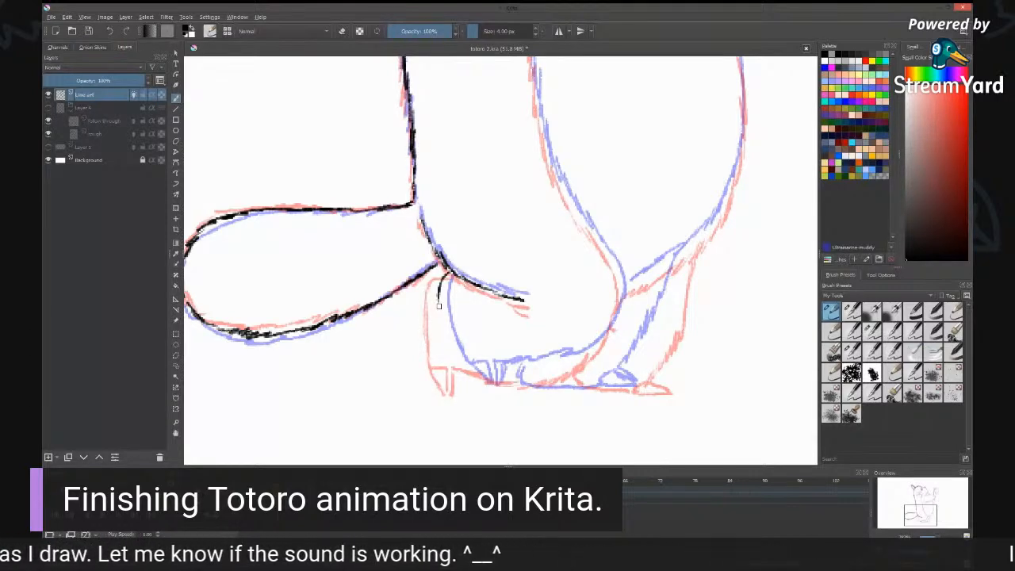
{"action": "left_click_drag", "start_coordinate": [438, 305], "coordinate": [448, 359]}
{"action": "left_click_drag", "start_coordinate": [622, 275], "coordinate": [622, 302]}
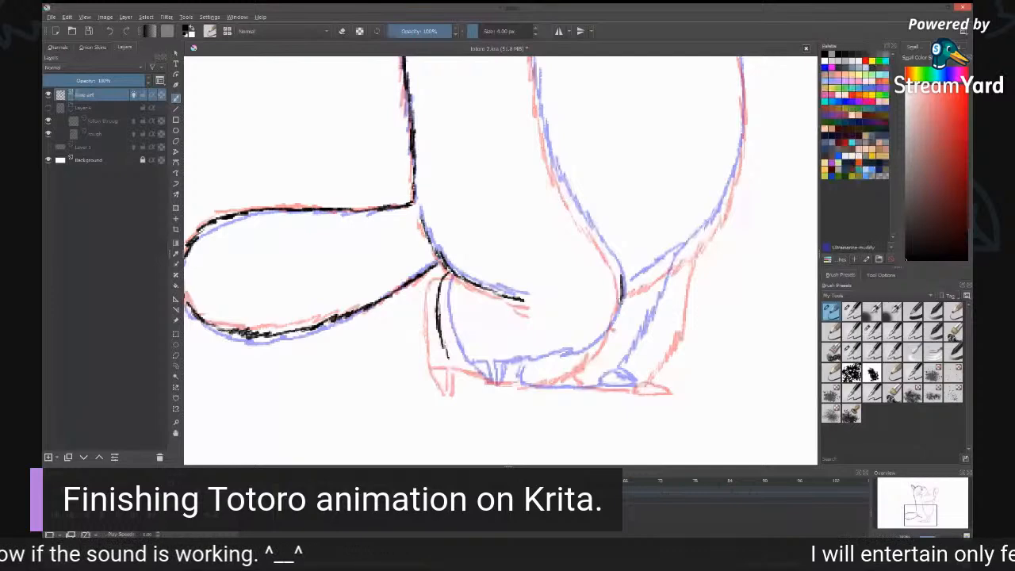
{"action": "mouse_move", "coordinate": [623, 300]}
{"action": "left_mouse_down"}
{"action": "mouse_move", "coordinate": [528, 367]}
{"action": "mouse_move", "coordinate": [449, 359]}
{"action": "left_mouse_up"}
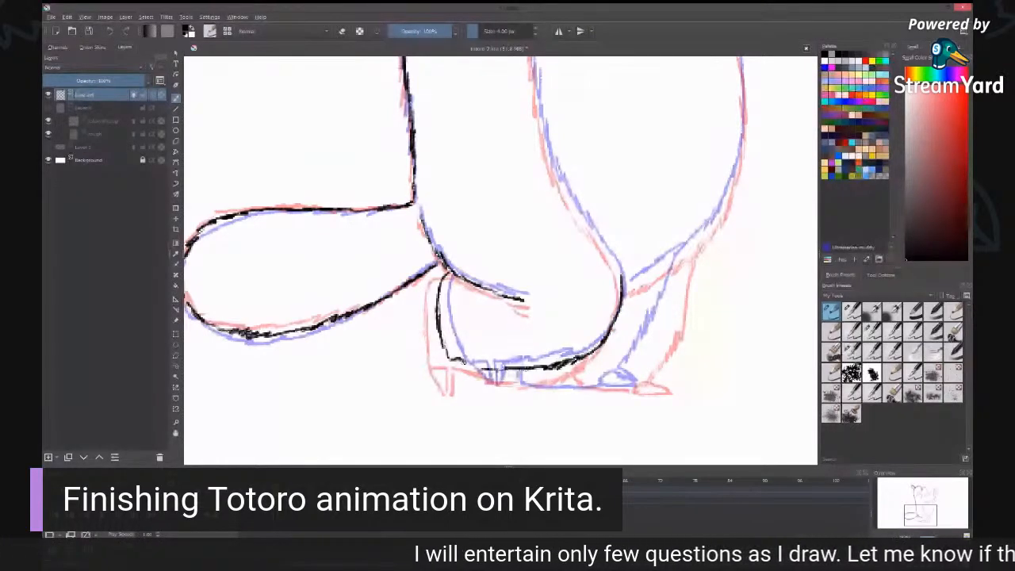
{"action": "mouse_move", "coordinate": [450, 359]}
{"action": "left_mouse_down"}
{"action": "mouse_move", "coordinate": [471, 366]}
{"action": "mouse_move", "coordinate": [457, 381]}
{"action": "mouse_move", "coordinate": [468, 386]}
{"action": "left_mouse_up"}
{"action": "left_click_drag", "start_coordinate": [510, 301], "coordinate": [525, 306]}
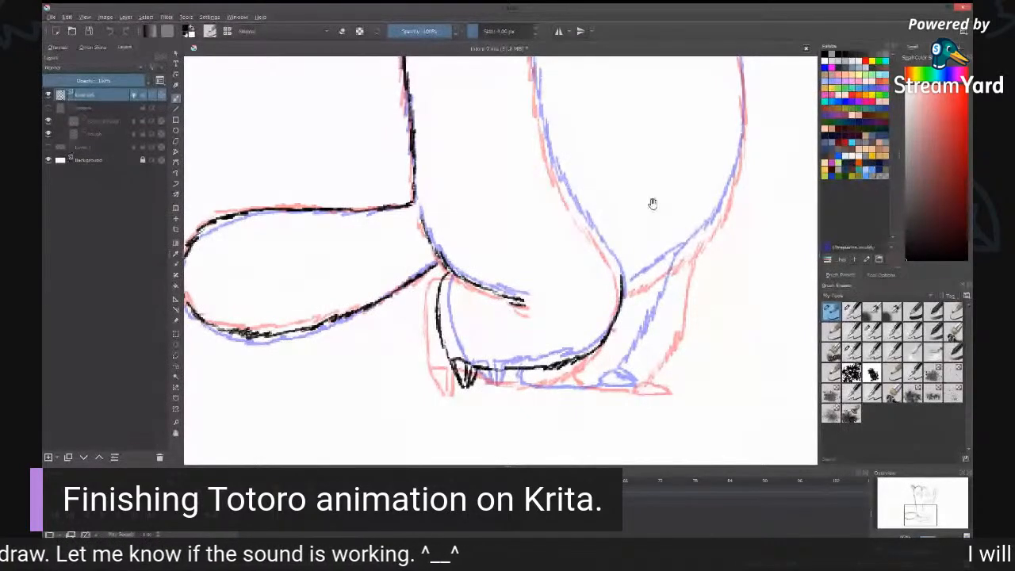
Step: Ink the front of the face from below the nose down to the upper edge of the raised arm
{"action": "mouse_move", "coordinate": [707, 124]}
{"action": "left_mouse_down"}
{"action": "mouse_move", "coordinate": [659, 257]}
{"action": "mouse_move", "coordinate": [649, 170]}
{"action": "mouse_move", "coordinate": [652, 316]}
{"action": "mouse_move", "coordinate": [663, 373]}
{"action": "left_mouse_up"}
{"action": "mouse_move", "coordinate": [523, 121]}
{"action": "left_mouse_down"}
{"action": "mouse_move", "coordinate": [554, 154]}
{"action": "mouse_move", "coordinate": [577, 213]}
{"action": "left_mouse_up"}
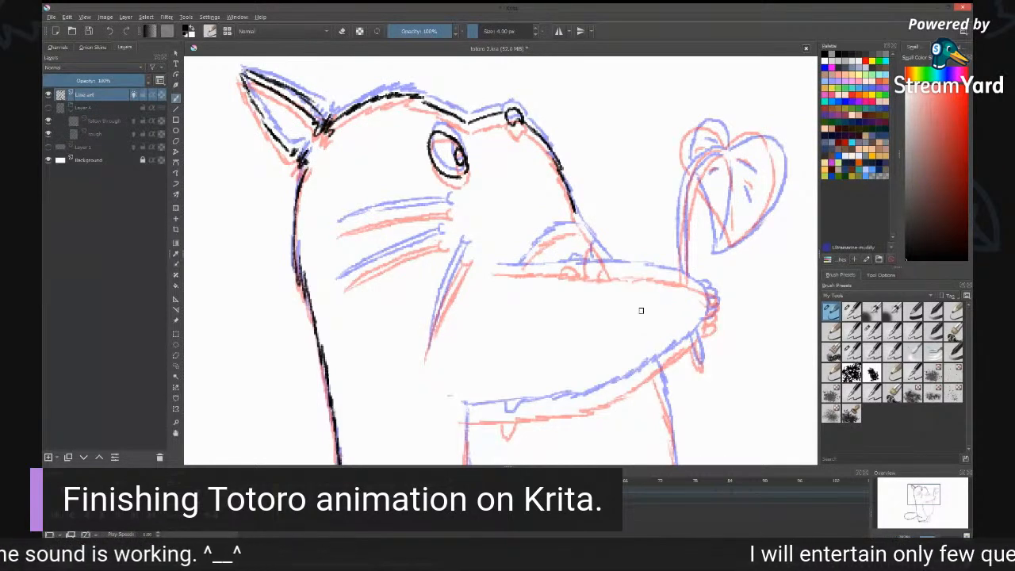
{"action": "left_click_drag", "start_coordinate": [576, 214], "coordinate": [611, 263]}
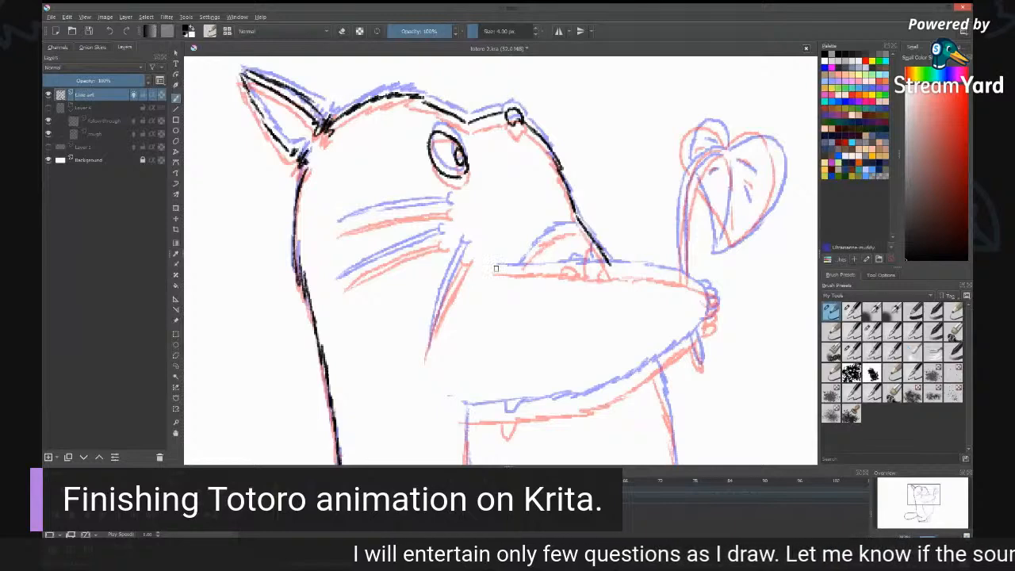
Step: Ink the near arm with its upper edge, rounded hand end and lower edge running back to the belly
{"action": "left_click_drag", "start_coordinate": [497, 269], "coordinate": [607, 271]}
{"action": "mouse_move", "coordinate": [606, 271]}
{"action": "left_mouse_down"}
{"action": "mouse_move", "coordinate": [678, 273]}
{"action": "mouse_move", "coordinate": [706, 299]}
{"action": "mouse_move", "coordinate": [700, 329]}
{"action": "mouse_move", "coordinate": [719, 262]}
{"action": "mouse_move", "coordinate": [687, 274]}
{"action": "left_mouse_up"}
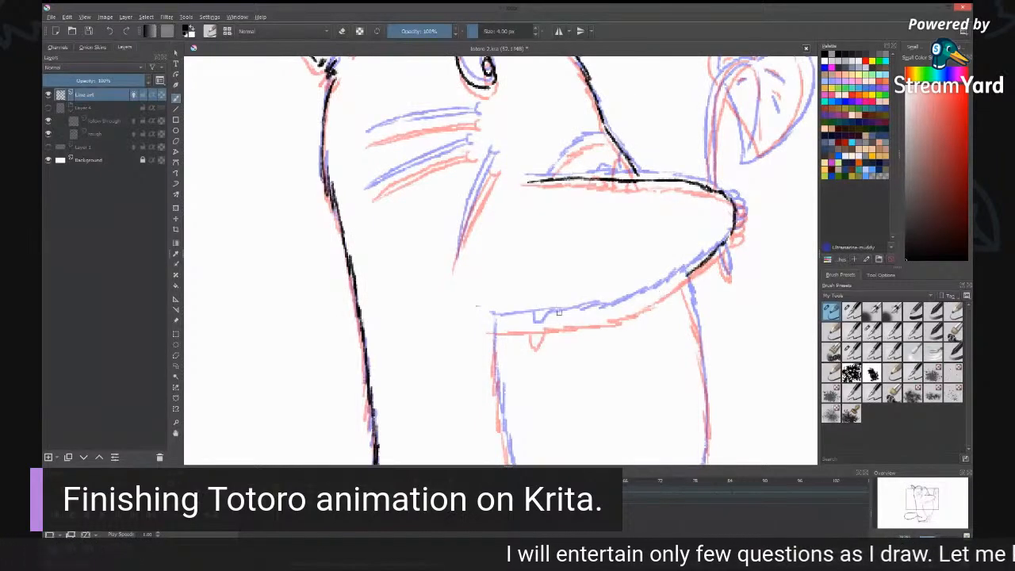
{"action": "left_click_drag", "start_coordinate": [487, 322], "coordinate": [543, 321]}
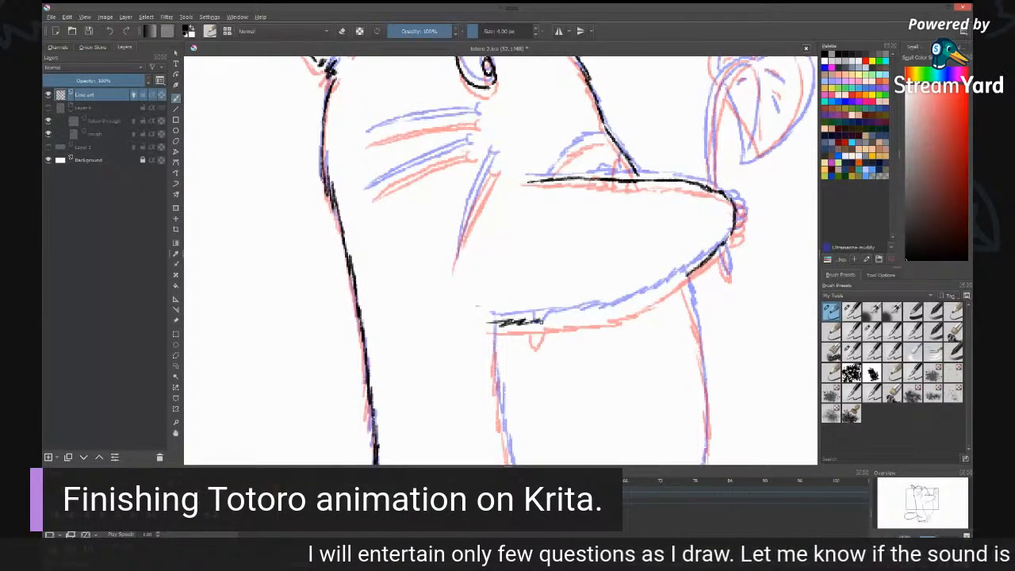
{"action": "mouse_move", "coordinate": [534, 321]}
{"action": "left_mouse_down"}
{"action": "mouse_move", "coordinate": [596, 316]}
{"action": "mouse_move", "coordinate": [690, 274]}
{"action": "left_mouse_up"}
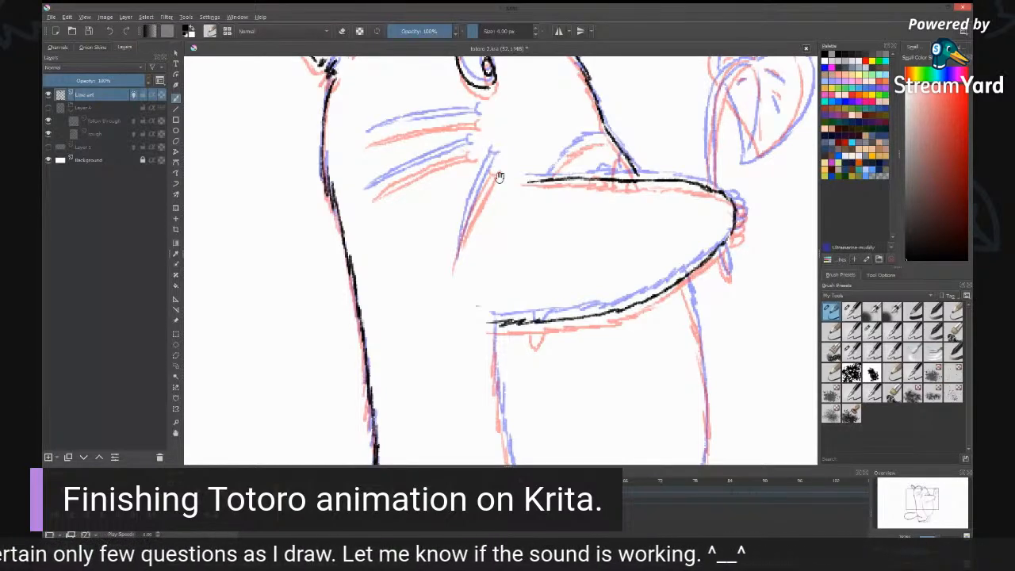
Step: Ink the three tapered whiskers on the cheek, each with doubled lines and a short closed base
{"action": "left_click_drag", "start_coordinate": [500, 177], "coordinate": [591, 285]}
{"action": "left_click_drag", "start_coordinate": [545, 176], "coordinate": [547, 187]}
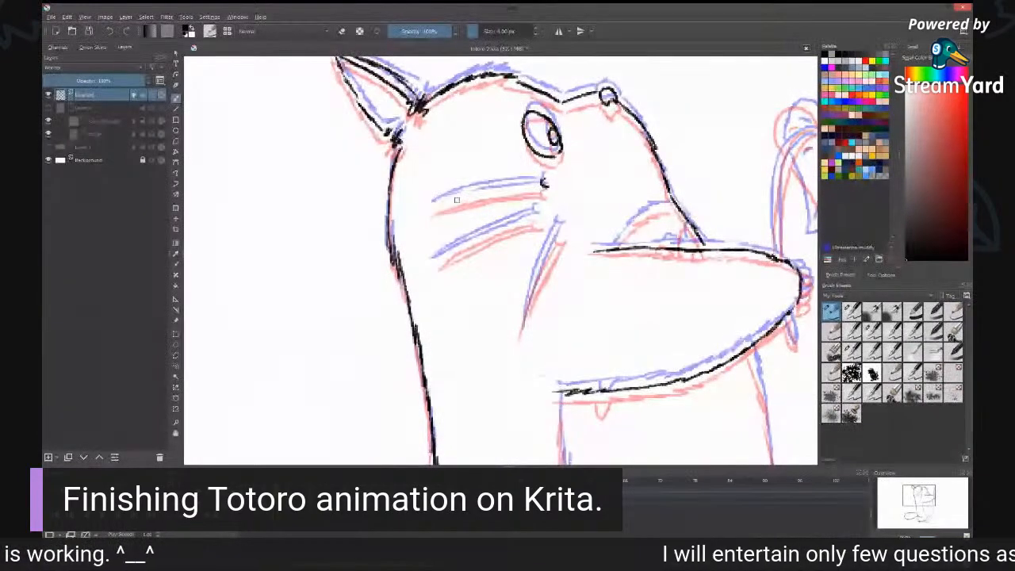
{"action": "key", "text": "ctrl+z"}
{"action": "left_click_drag", "start_coordinate": [548, 181], "coordinate": [547, 190]}
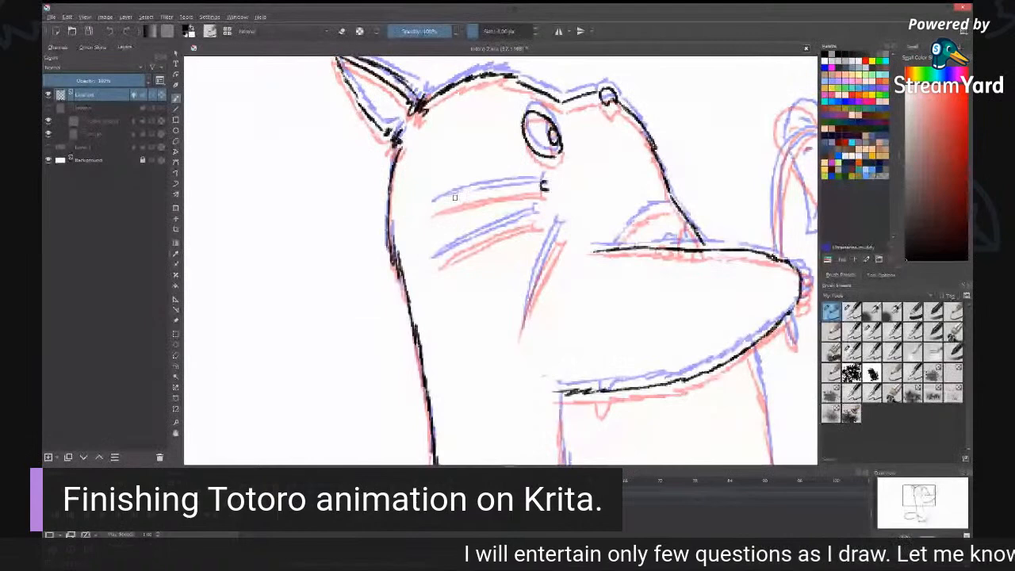
{"action": "left_click_drag", "start_coordinate": [432, 204], "coordinate": [544, 184]}
{"action": "mouse_move", "coordinate": [431, 208]}
{"action": "left_mouse_down"}
{"action": "mouse_move", "coordinate": [544, 187]}
{"action": "mouse_move", "coordinate": [542, 221]}
{"action": "left_mouse_up"}
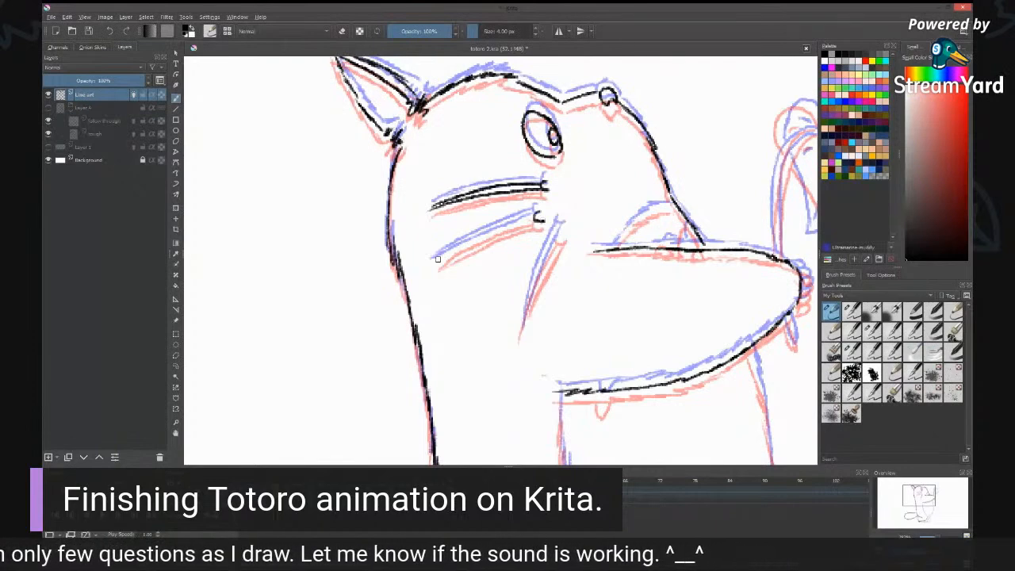
{"action": "left_click_drag", "start_coordinate": [437, 260], "coordinate": [539, 216]}
{"action": "left_click_drag", "start_coordinate": [434, 265], "coordinate": [539, 219]}
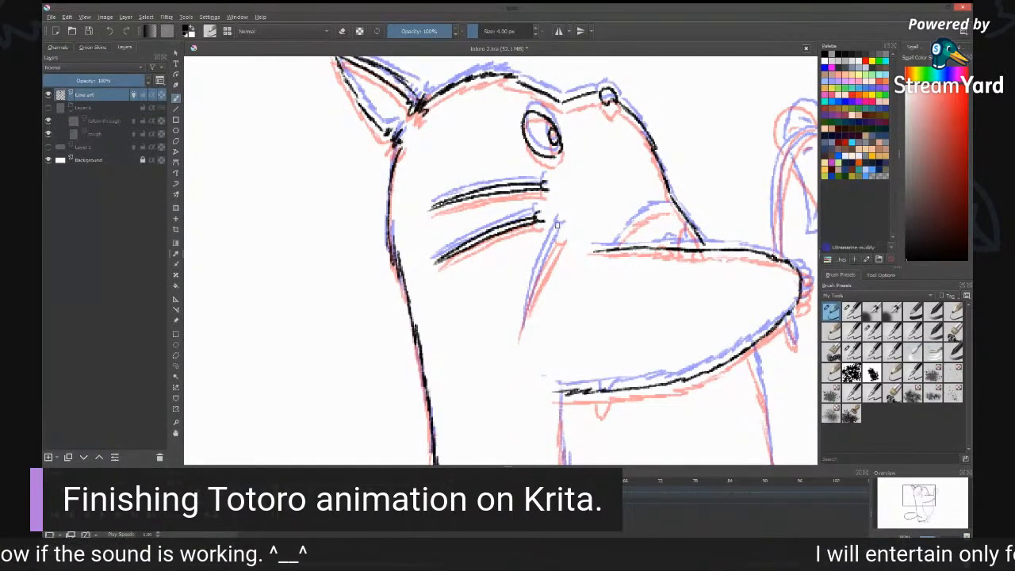
{"action": "left_click_drag", "start_coordinate": [556, 225], "coordinate": [524, 316]}
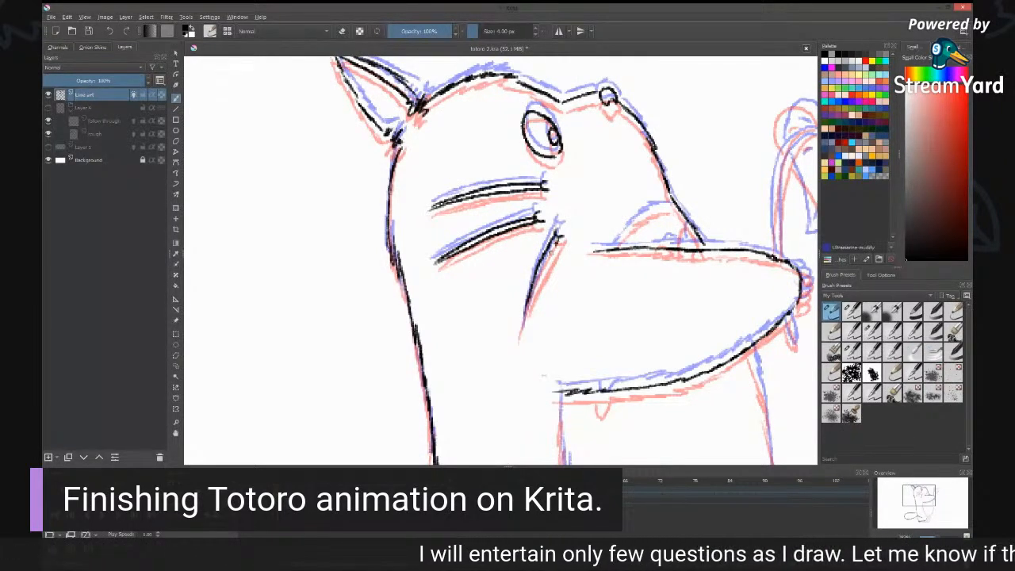
{"action": "left_click_drag", "start_coordinate": [557, 241], "coordinate": [522, 327]}
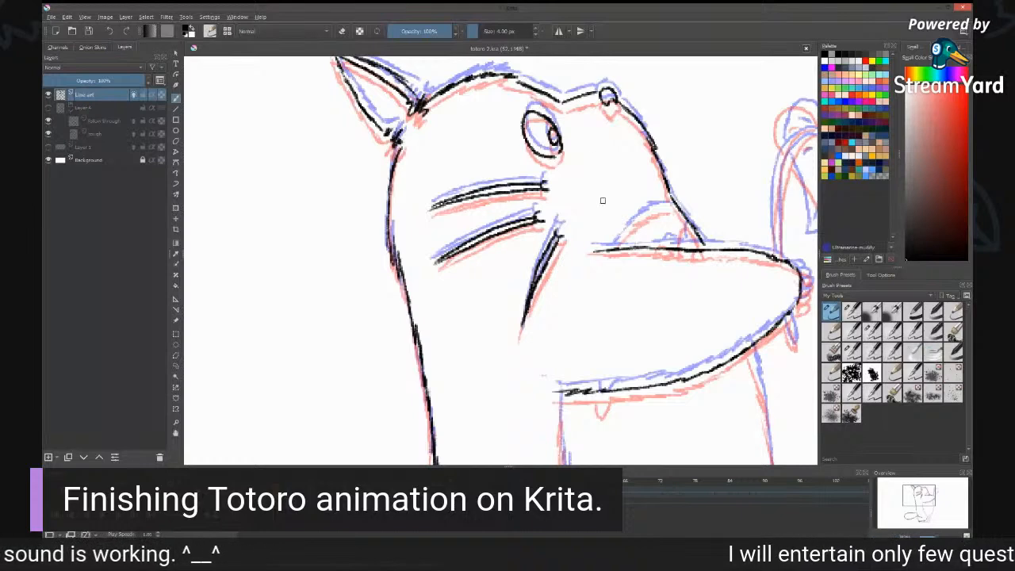
Step: Ink the far hand's arch and small claws above the near arm, plus the small rounded claw under the arm
{"action": "mouse_move", "coordinate": [676, 205]}
{"action": "left_mouse_down"}
{"action": "mouse_move", "coordinate": [639, 218]}
{"action": "mouse_move", "coordinate": [613, 251]}
{"action": "mouse_move", "coordinate": [571, 175]}
{"action": "left_mouse_up"}
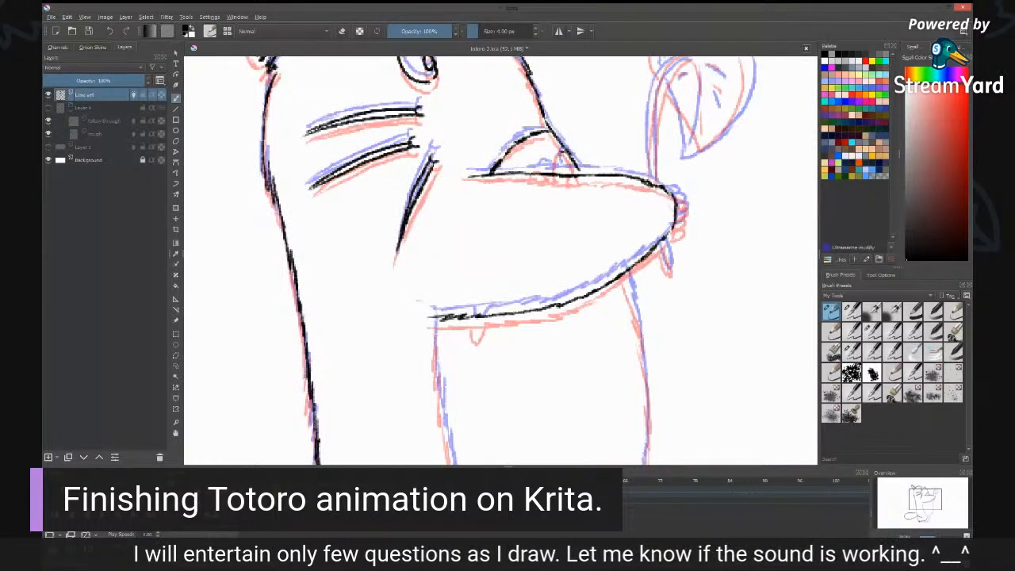
{"action": "mouse_move", "coordinate": [562, 159]}
{"action": "left_mouse_down"}
{"action": "mouse_move", "coordinate": [574, 173]}
{"action": "mouse_move", "coordinate": [539, 171]}
{"action": "left_mouse_up"}
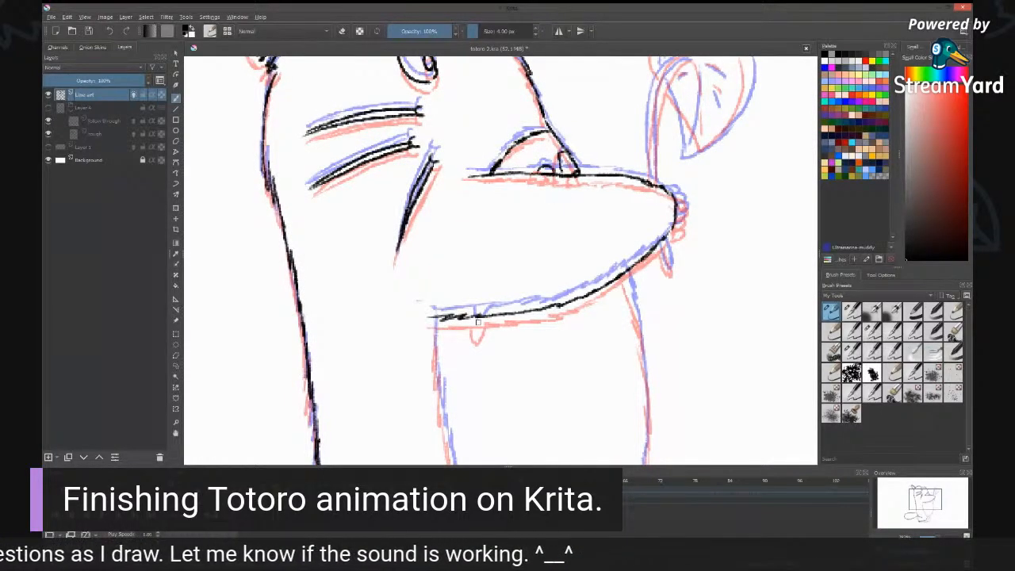
{"action": "left_click_drag", "start_coordinate": [478, 317], "coordinate": [489, 316]}
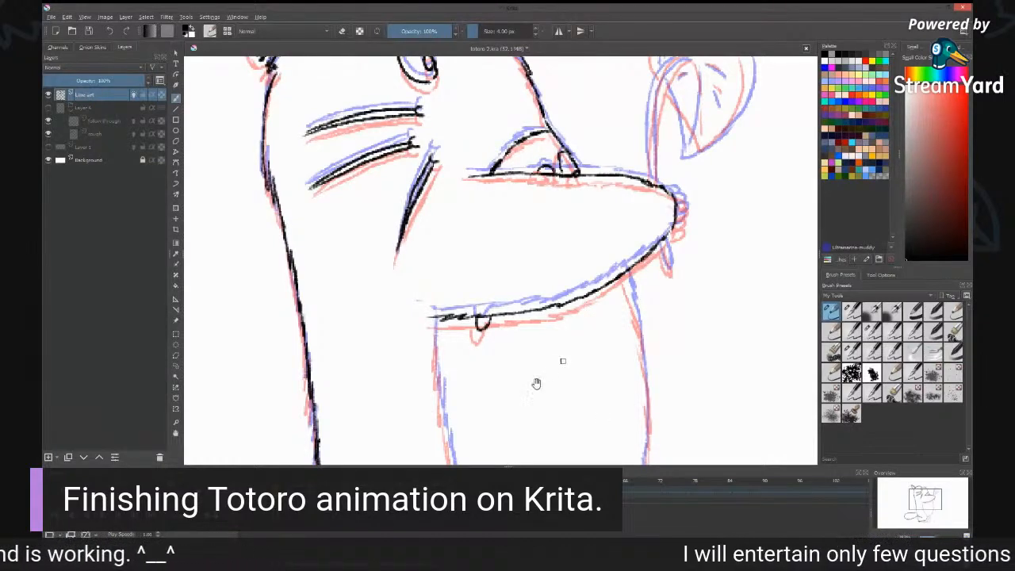
Step: Ink the belly's outer curve below the arm and its inner edge running down to the near leg
{"action": "mouse_move", "coordinate": [536, 383]}
{"action": "left_mouse_down"}
{"action": "mouse_move", "coordinate": [565, 273]}
{"action": "mouse_move", "coordinate": [575, 150]}
{"action": "left_mouse_up"}
{"action": "mouse_move", "coordinate": [646, 73]}
{"action": "left_mouse_down"}
{"action": "mouse_move", "coordinate": [667, 165]}
{"action": "mouse_move", "coordinate": [663, 293]}
{"action": "mouse_move", "coordinate": [626, 353]}
{"action": "mouse_move", "coordinate": [579, 382]}
{"action": "left_mouse_up"}
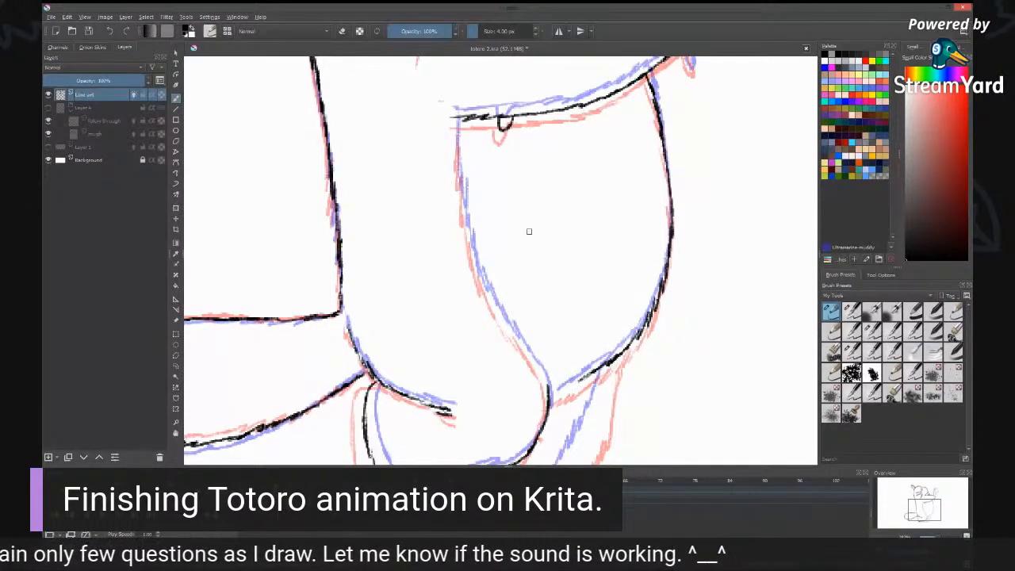
{"action": "mouse_move", "coordinate": [457, 117]}
{"action": "left_mouse_down"}
{"action": "mouse_move", "coordinate": [464, 216]}
{"action": "mouse_move", "coordinate": [488, 300]}
{"action": "mouse_move", "coordinate": [567, 391]}
{"action": "mouse_move", "coordinate": [592, 218]}
{"action": "left_mouse_up"}
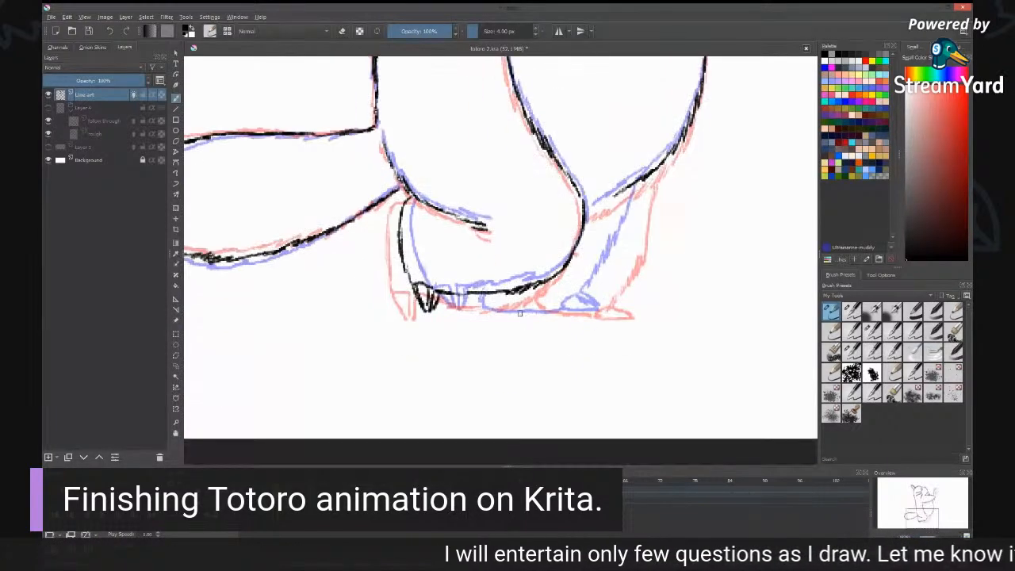
Step: Ink the far leg and foot behind the near one, with its flat sole, rounded toe claw and heel line, and the belly line's lower end
{"action": "left_click_drag", "start_coordinate": [482, 311], "coordinate": [582, 311]}
{"action": "mouse_move", "coordinate": [645, 178]}
{"action": "left_mouse_down"}
{"action": "mouse_move", "coordinate": [630, 249]}
{"action": "mouse_move", "coordinate": [578, 314]}
{"action": "left_mouse_up"}
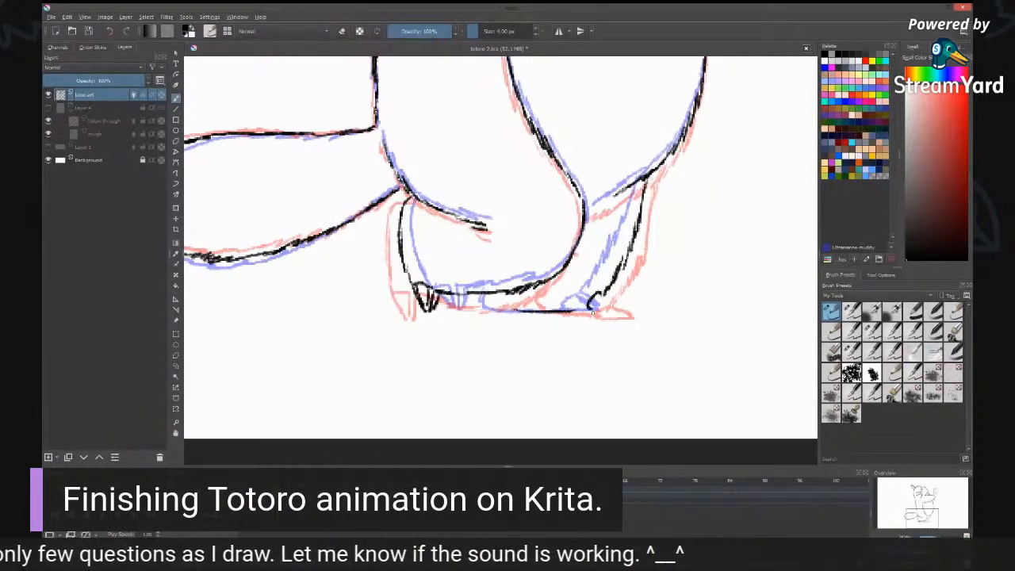
{"action": "left_click_drag", "start_coordinate": [565, 309], "coordinate": [617, 316]}
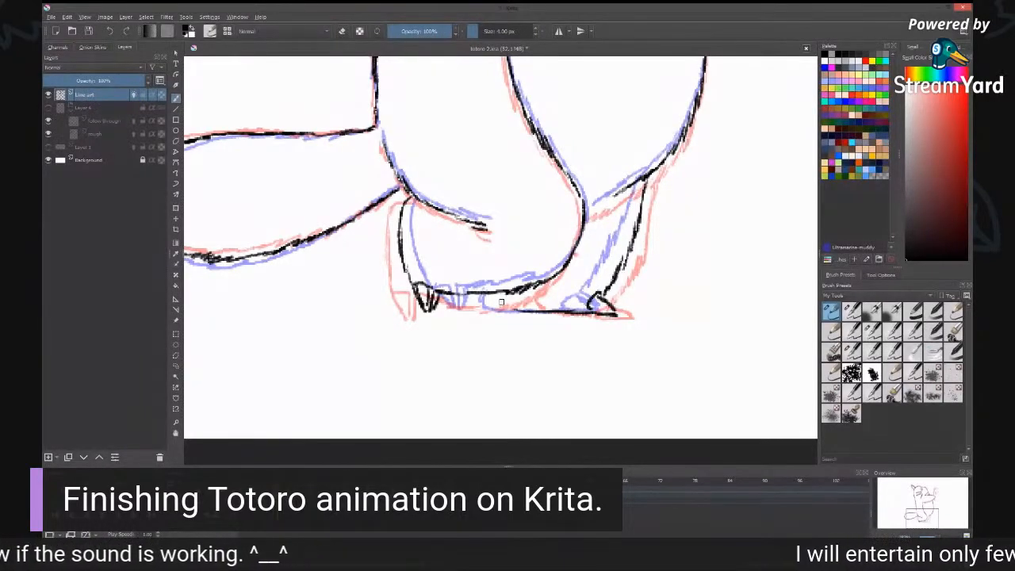
{"action": "left_click_drag", "start_coordinate": [501, 303], "coordinate": [516, 293]}
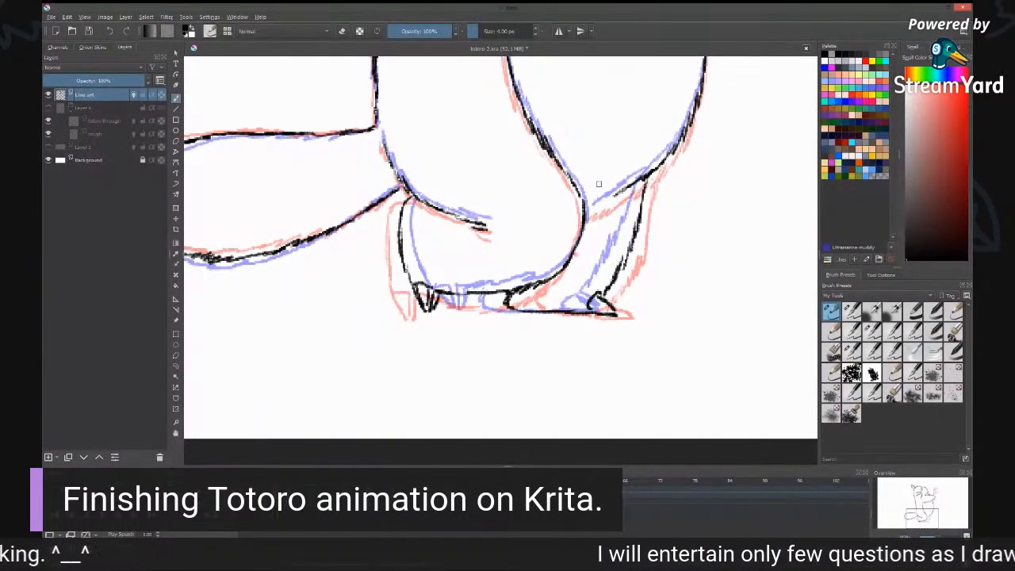
{"action": "mouse_move", "coordinate": [588, 213]}
{"action": "left_mouse_down"}
{"action": "mouse_move", "coordinate": [624, 192]}
{"action": "mouse_move", "coordinate": [610, 309]}
{"action": "left_mouse_up"}
Step: Ink the leaf's doubled stem rising from the hand and the heart-shaped leaf outline with its small back lobe
{"action": "key", "text": "ctrl+minus"}
{"action": "left_click_drag", "start_coordinate": [607, 242], "coordinate": [604, 351]}
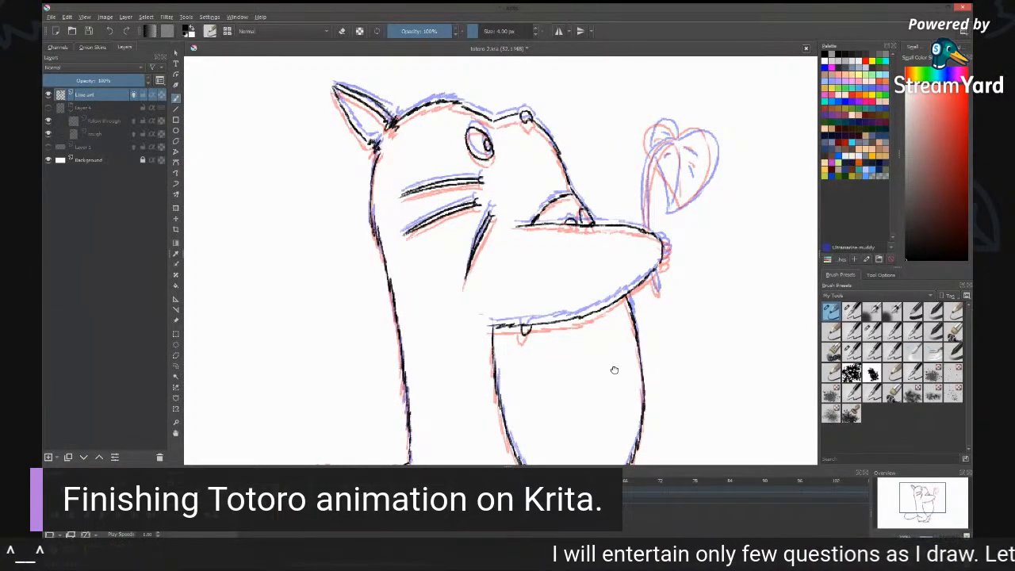
{"action": "left_click_drag", "start_coordinate": [611, 326], "coordinate": [596, 178]}
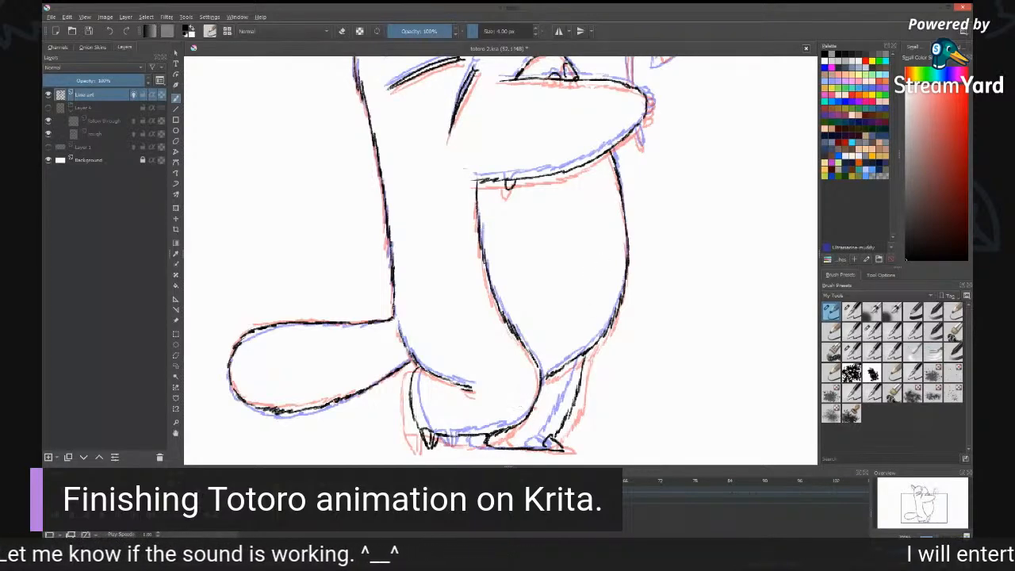
{"action": "left_click_drag", "start_coordinate": [665, 116], "coordinate": [569, 303]}
{"action": "mouse_move", "coordinate": [562, 182]}
{"action": "left_mouse_down"}
{"action": "mouse_move", "coordinate": [545, 188]}
{"action": "mouse_move", "coordinate": [533, 270]}
{"action": "left_mouse_up"}
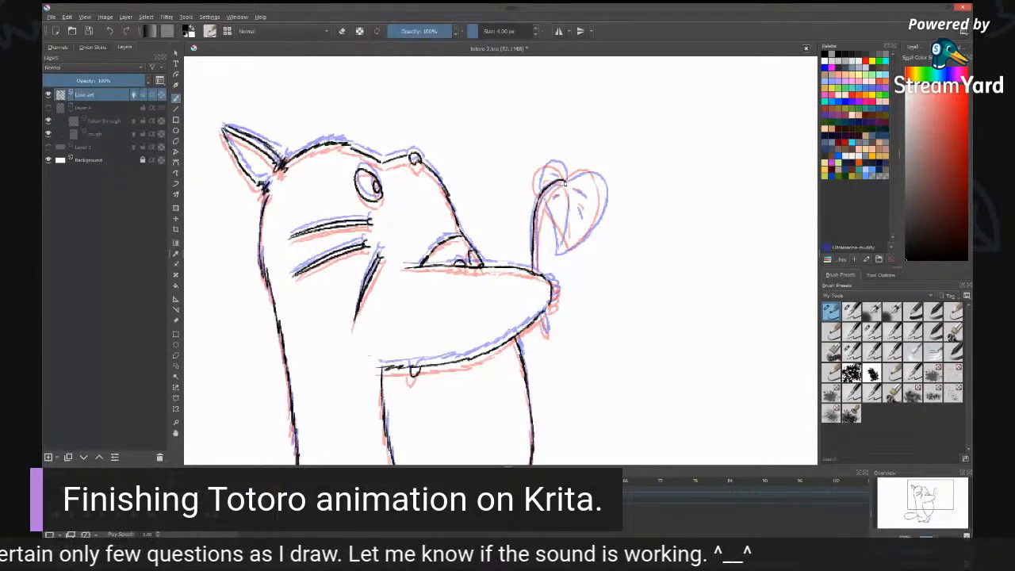
{"action": "mouse_move", "coordinate": [565, 183]}
{"action": "left_mouse_down"}
{"action": "mouse_move", "coordinate": [539, 218]}
{"action": "mouse_move", "coordinate": [538, 275]}
{"action": "left_mouse_up"}
{"action": "mouse_move", "coordinate": [566, 181]}
{"action": "left_mouse_down"}
{"action": "mouse_move", "coordinate": [538, 184]}
{"action": "mouse_move", "coordinate": [542, 221]}
{"action": "mouse_move", "coordinate": [564, 256]}
{"action": "left_mouse_up"}
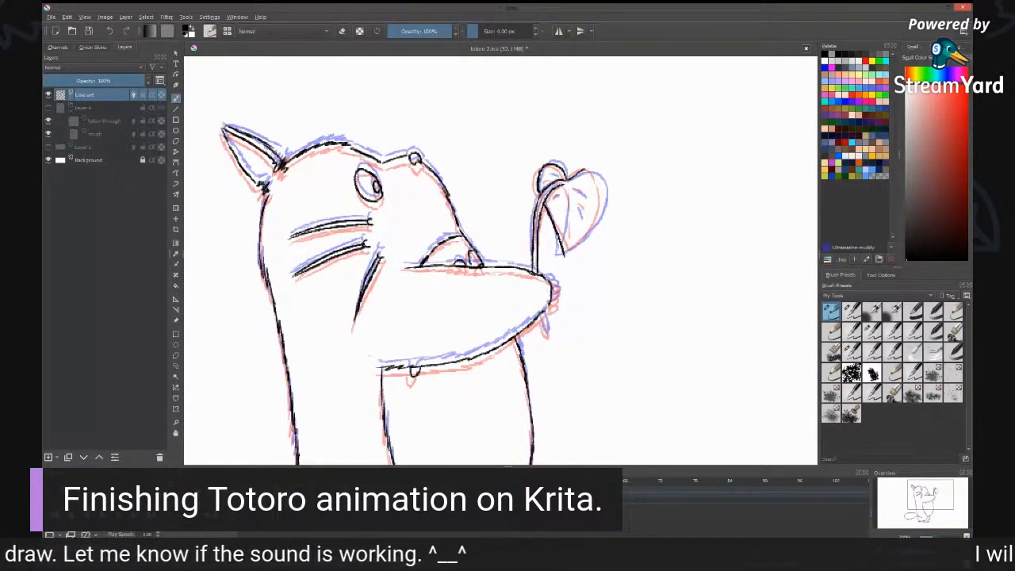
{"action": "mouse_move", "coordinate": [582, 169]}
{"action": "left_mouse_down"}
{"action": "mouse_move", "coordinate": [605, 187]}
{"action": "mouse_move", "coordinate": [604, 210]}
{"action": "mouse_move", "coordinate": [567, 253]}
{"action": "left_mouse_up"}
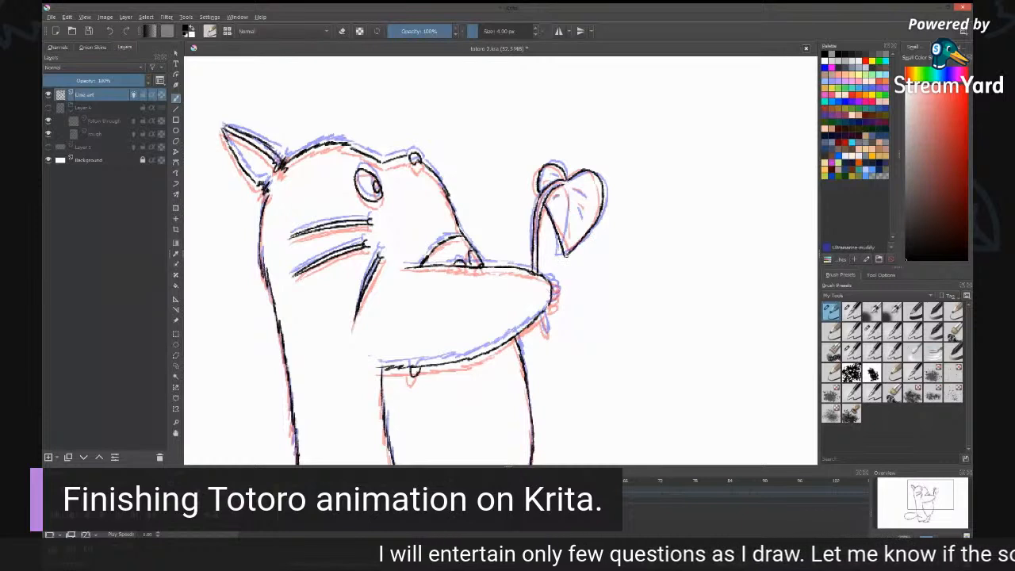
Step: Ink the leaf's centre vein and short side veins, plus the stem's lower end sticking out below the hand
{"action": "left_click_drag", "start_coordinate": [562, 185], "coordinate": [566, 251]}
{"action": "mouse_move", "coordinate": [558, 191]}
{"action": "left_mouse_down"}
{"action": "mouse_move", "coordinate": [552, 205]}
{"action": "mouse_move", "coordinate": [556, 180]}
{"action": "mouse_move", "coordinate": [592, 195]}
{"action": "left_mouse_up"}
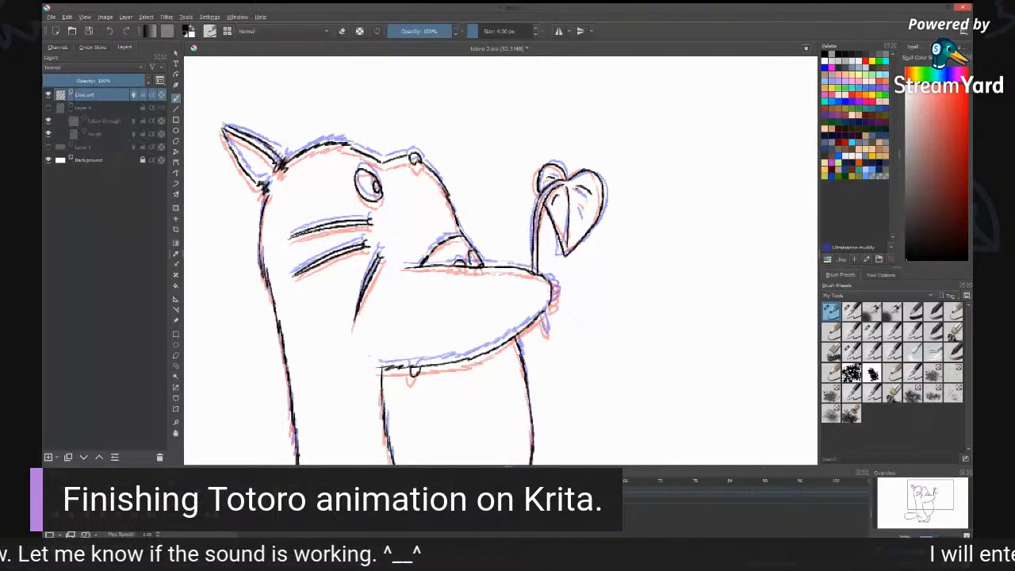
{"action": "key", "text": "ctrl+z"}
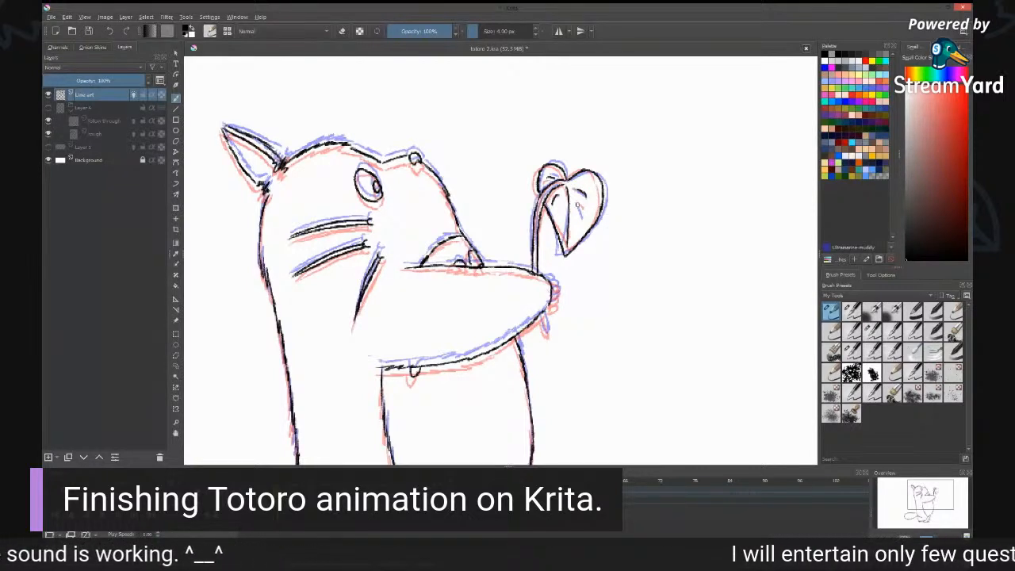
{"action": "left_click_drag", "start_coordinate": [578, 203], "coordinate": [583, 219]}
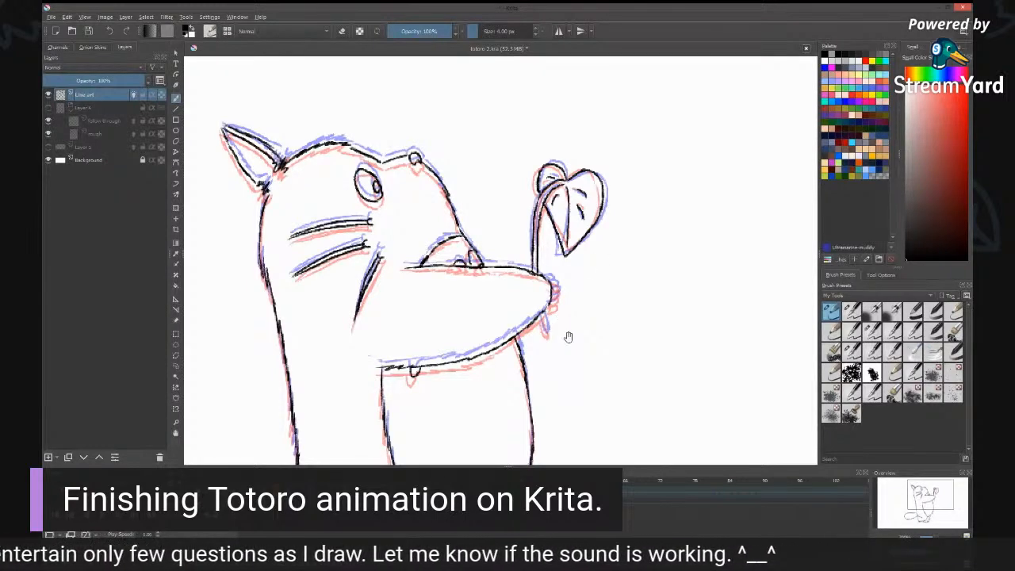
{"action": "mouse_move", "coordinate": [571, 345]}
{"action": "left_mouse_down"}
{"action": "mouse_move", "coordinate": [573, 225]}
{"action": "mouse_move", "coordinate": [550, 198]}
{"action": "left_mouse_up"}
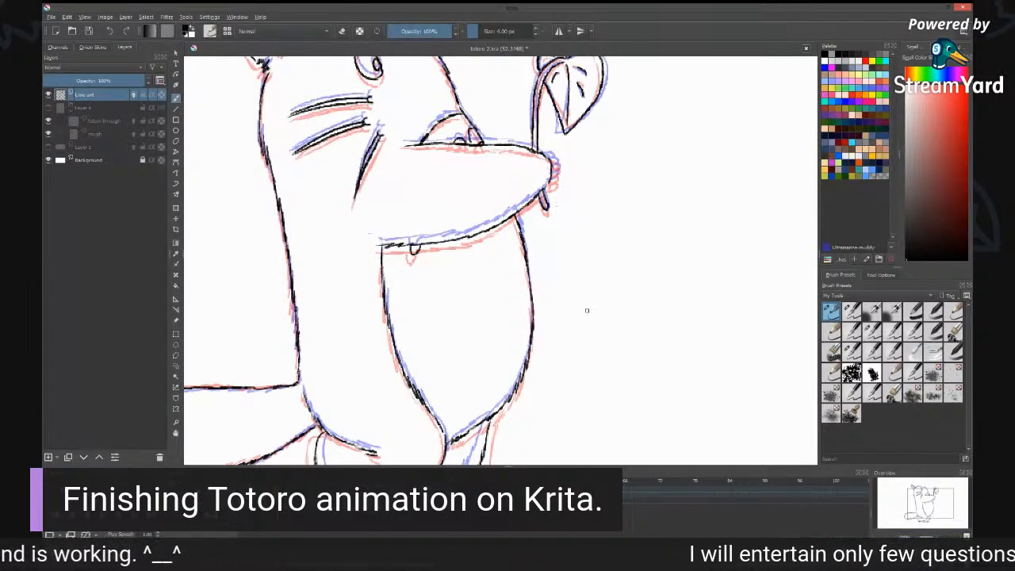
{"action": "left_click_drag", "start_coordinate": [555, 345], "coordinate": [642, 204]}
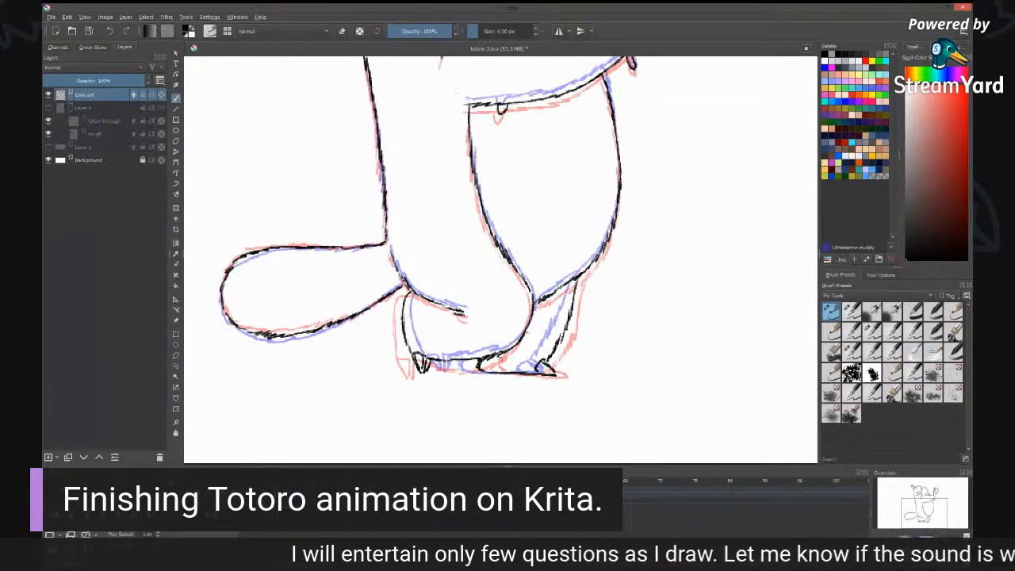
{"action": "left_click_drag", "start_coordinate": [540, 251], "coordinate": [576, 294]}
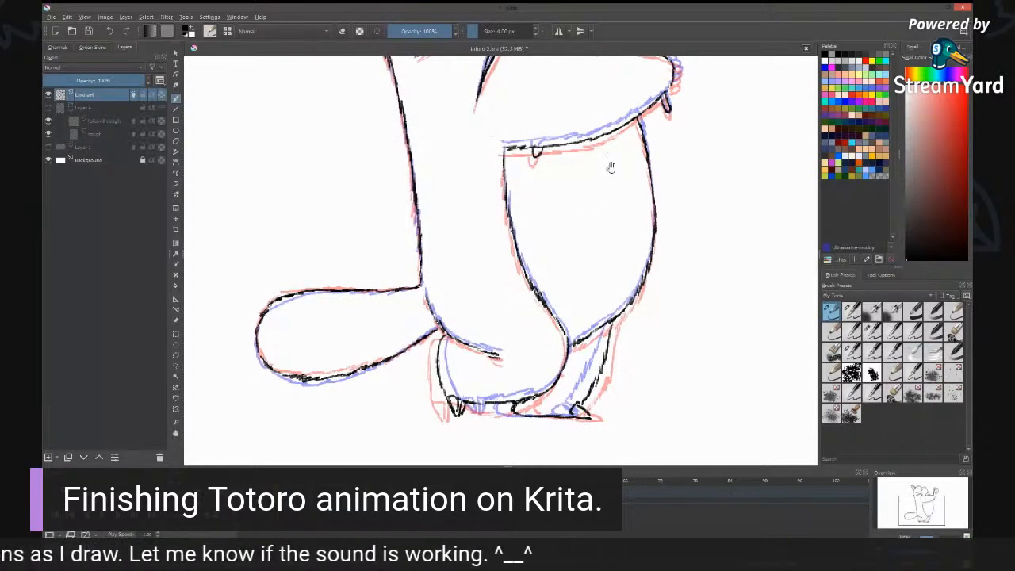
{"action": "scroll", "coordinate": [605, 208], "scroll_direction": "up", "scroll_amount": 5}
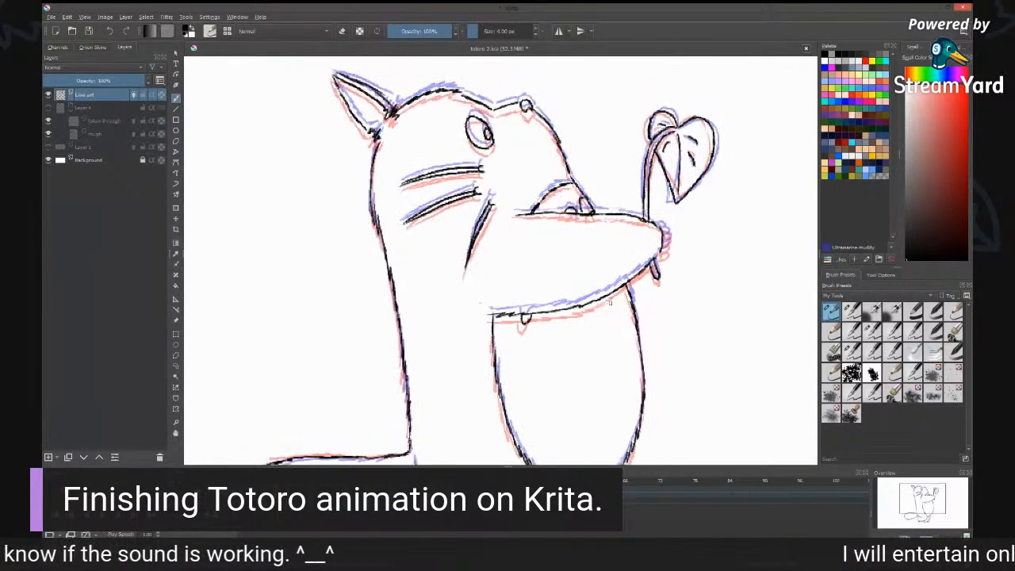
{"action": "key", "text": "minus"}
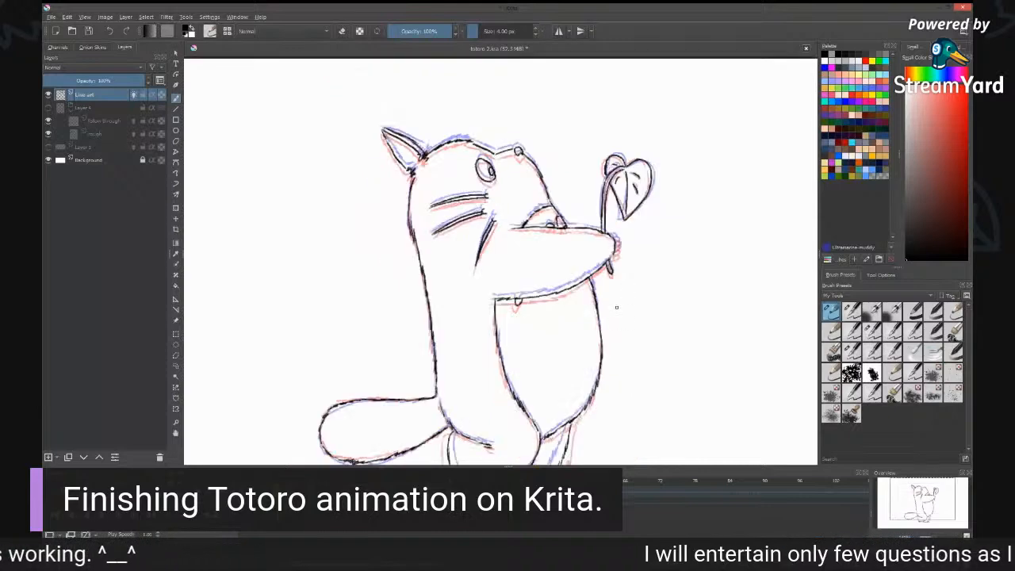
Step: Advance two frames on the Line art layer to the undrawn frame that shows only the onion skins
{"action": "key", "text": "plus"}
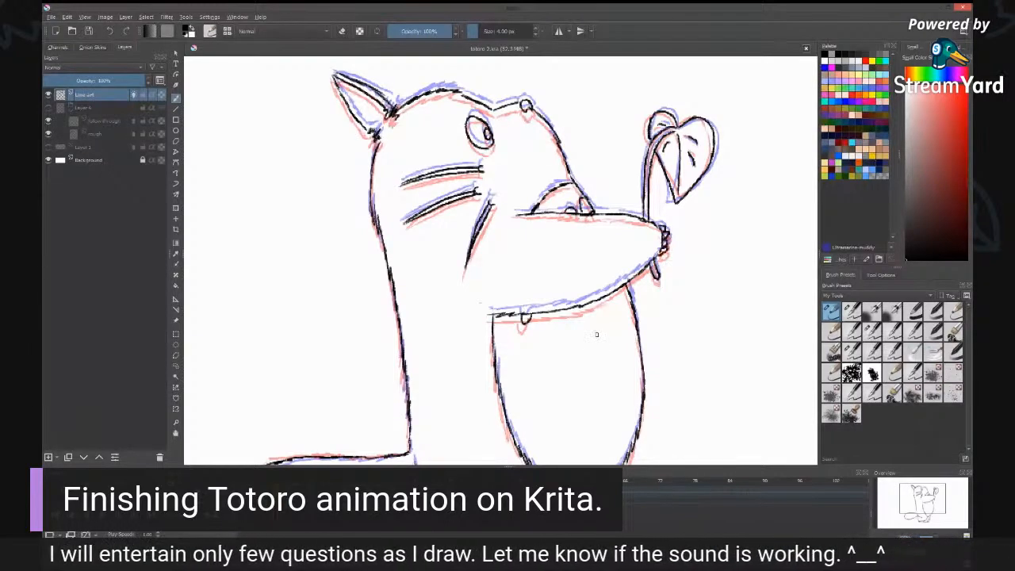
{"action": "key", "text": "minus"}
{"action": "key", "text": "minus"}
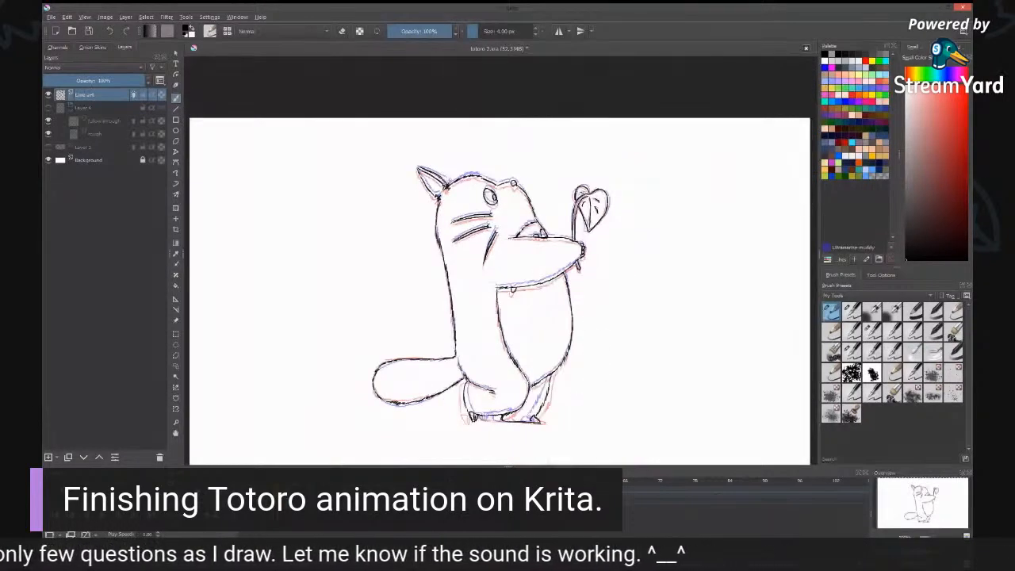
{"action": "key", "text": "Right"}
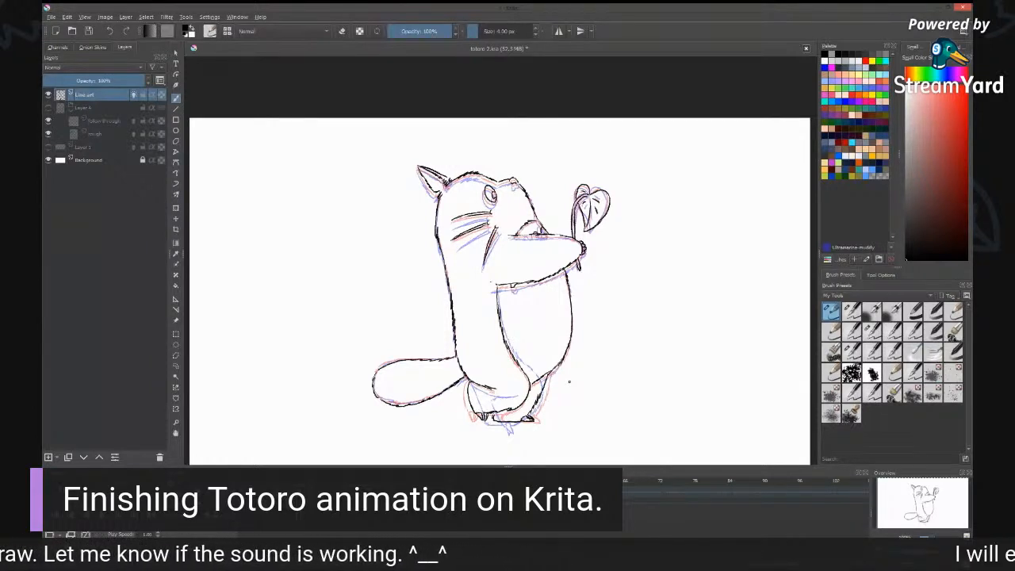
{"action": "key", "text": "Right"}
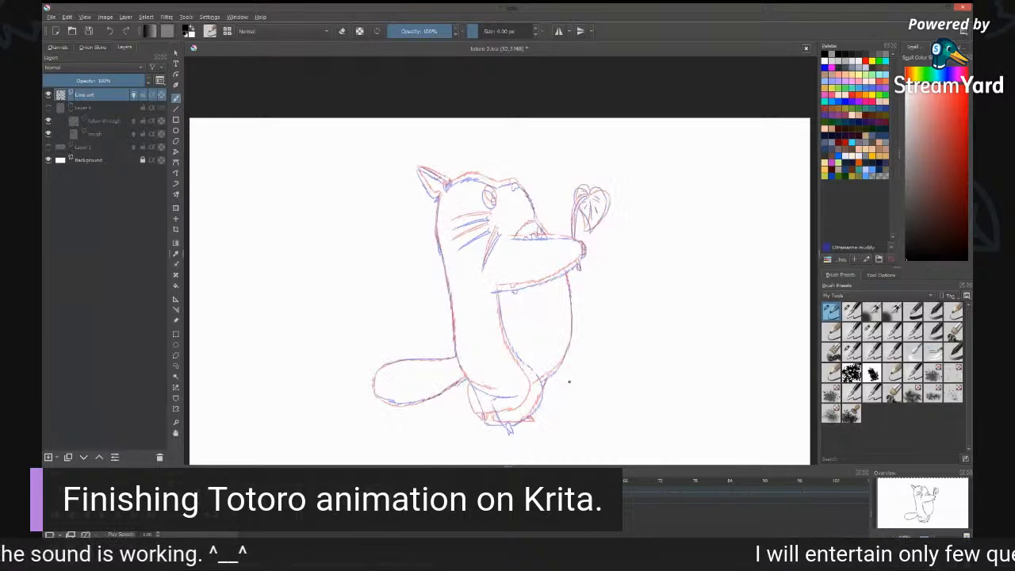
Step: Ink the pointed ear and the top contour of the head, following the red and blue onion-skin outlines
{"action": "key", "text": "plus"}
{"action": "key", "text": "plus"}
{"action": "left_click_drag", "start_coordinate": [404, 131], "coordinate": [499, 230]}
{"action": "left_click_drag", "start_coordinate": [425, 167], "coordinate": [455, 220]}
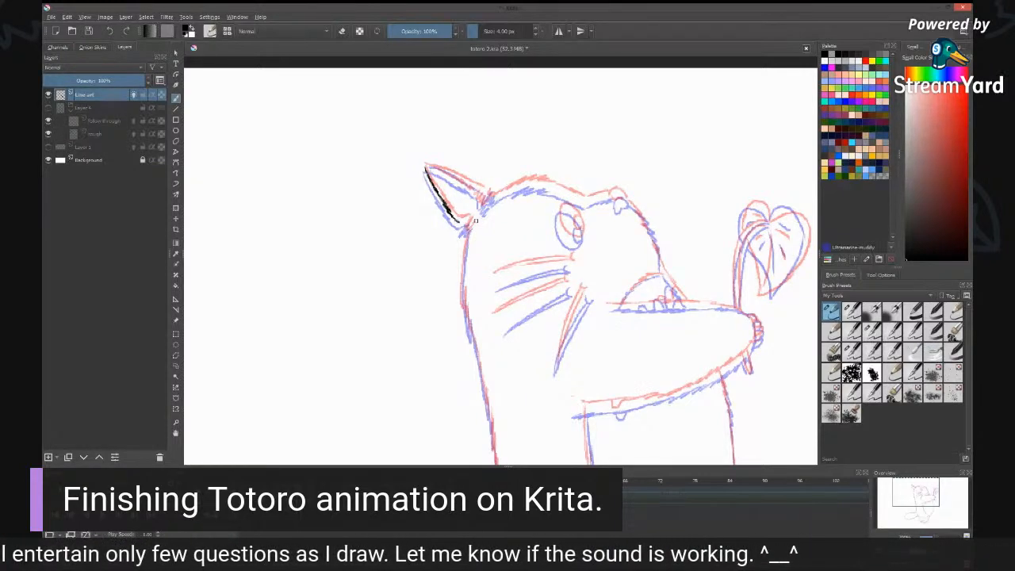
{"action": "left_click_drag", "start_coordinate": [459, 222], "coordinate": [470, 227]}
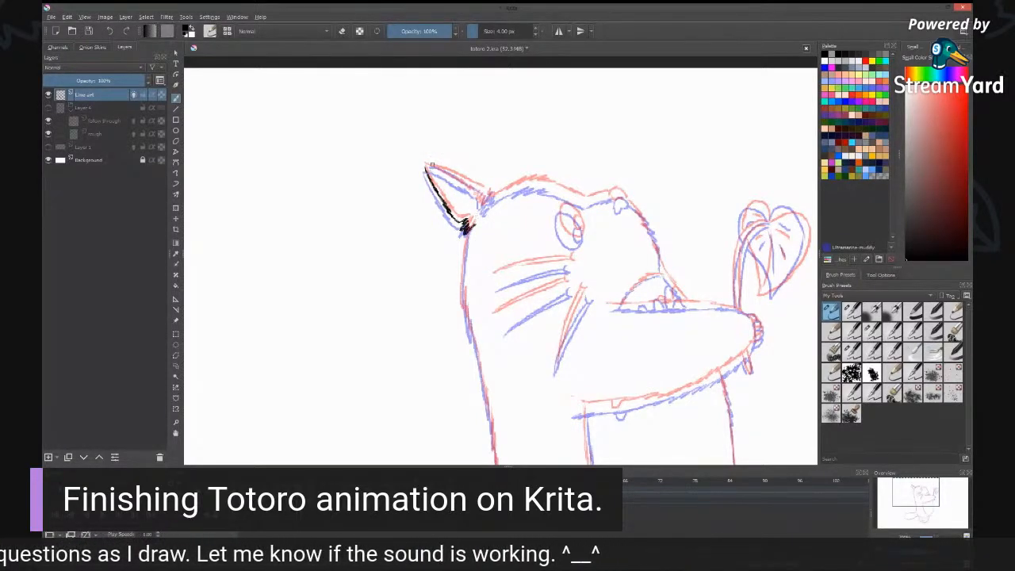
{"action": "left_click_drag", "start_coordinate": [426, 167], "coordinate": [468, 188]}
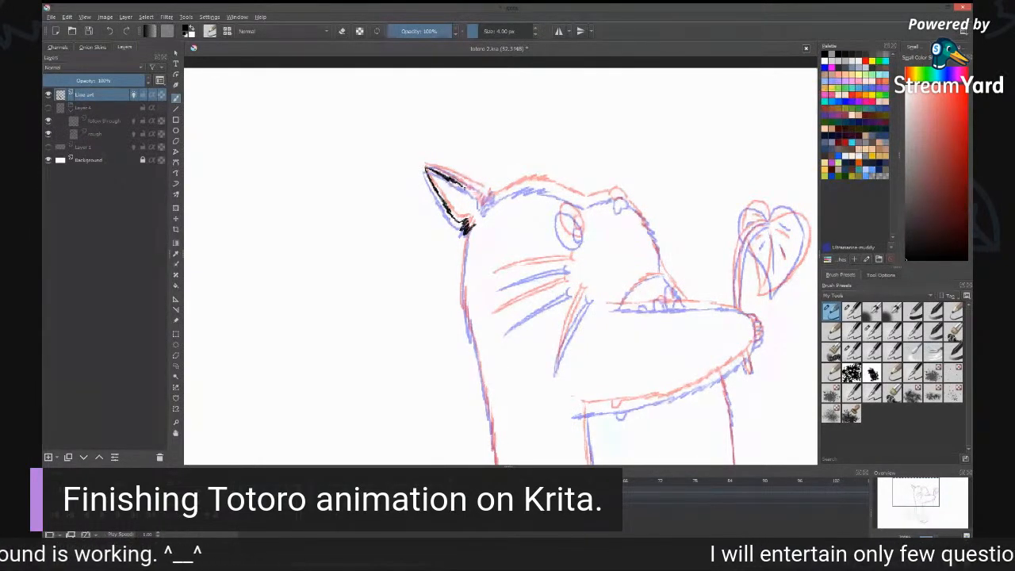
{"action": "mouse_move", "coordinate": [465, 187]}
{"action": "left_mouse_down"}
{"action": "mouse_move", "coordinate": [480, 211]}
{"action": "mouse_move", "coordinate": [524, 184]}
{"action": "mouse_move", "coordinate": [588, 204]}
{"action": "mouse_move", "coordinate": [612, 194]}
{"action": "left_mouse_up"}
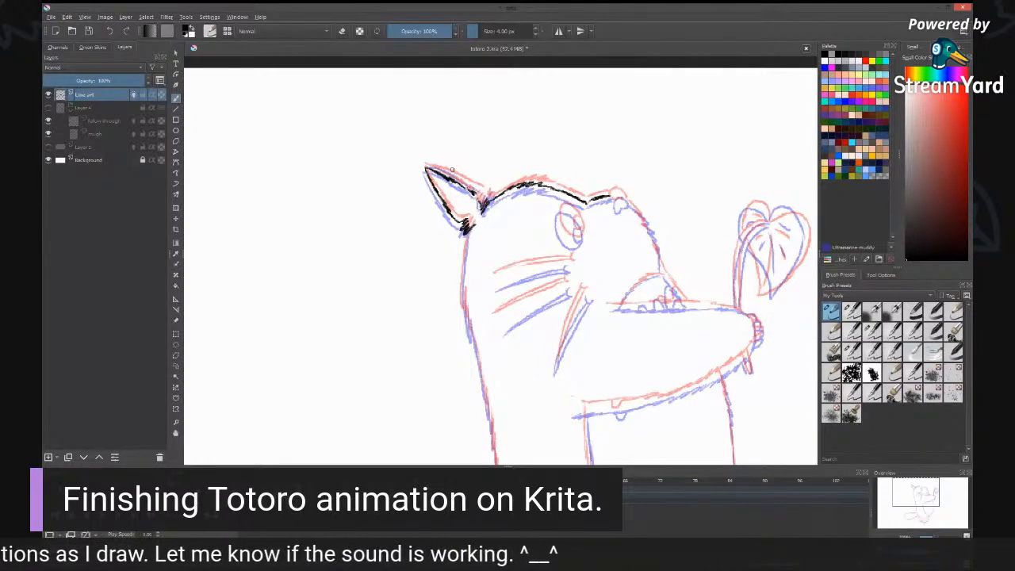
{"action": "mouse_move", "coordinate": [427, 167]}
{"action": "left_mouse_down"}
{"action": "mouse_move", "coordinate": [475, 185]}
{"action": "mouse_move", "coordinate": [482, 202]}
{"action": "left_mouse_up"}
Step: Ink the small nose on the head's upper contour and the oval eye with its pupil
{"action": "mouse_move", "coordinate": [620, 193]}
{"action": "left_mouse_down"}
{"action": "mouse_move", "coordinate": [612, 203]}
{"action": "mouse_move", "coordinate": [627, 203]}
{"action": "left_mouse_up"}
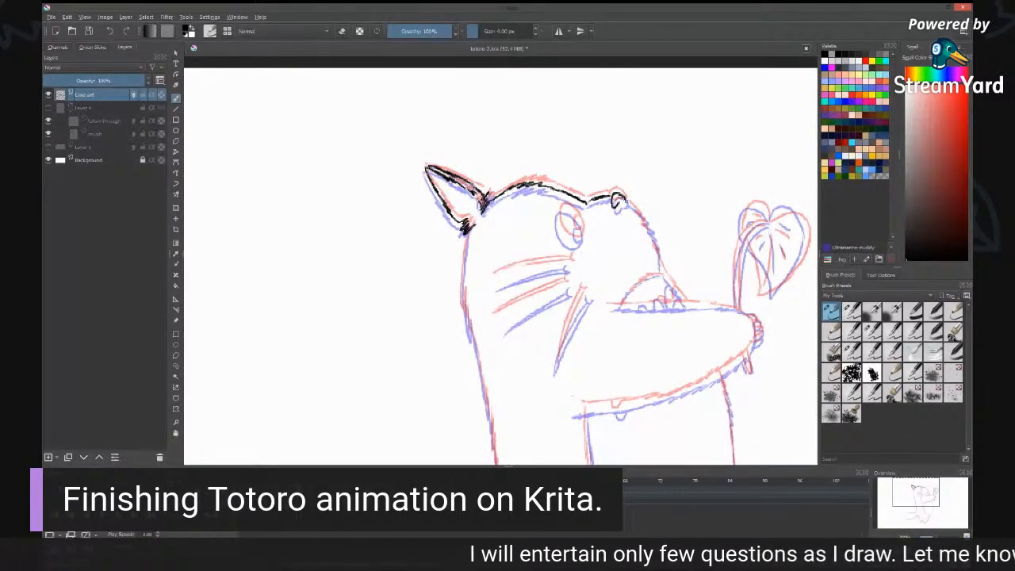
{"action": "mouse_move", "coordinate": [566, 208]}
{"action": "left_mouse_down"}
{"action": "mouse_move", "coordinate": [580, 224]}
{"action": "mouse_move", "coordinate": [557, 216]}
{"action": "mouse_move", "coordinate": [563, 236]}
{"action": "mouse_move", "coordinate": [582, 236]}
{"action": "mouse_move", "coordinate": [574, 208]}
{"action": "mouse_move", "coordinate": [582, 237]}
{"action": "left_mouse_up"}
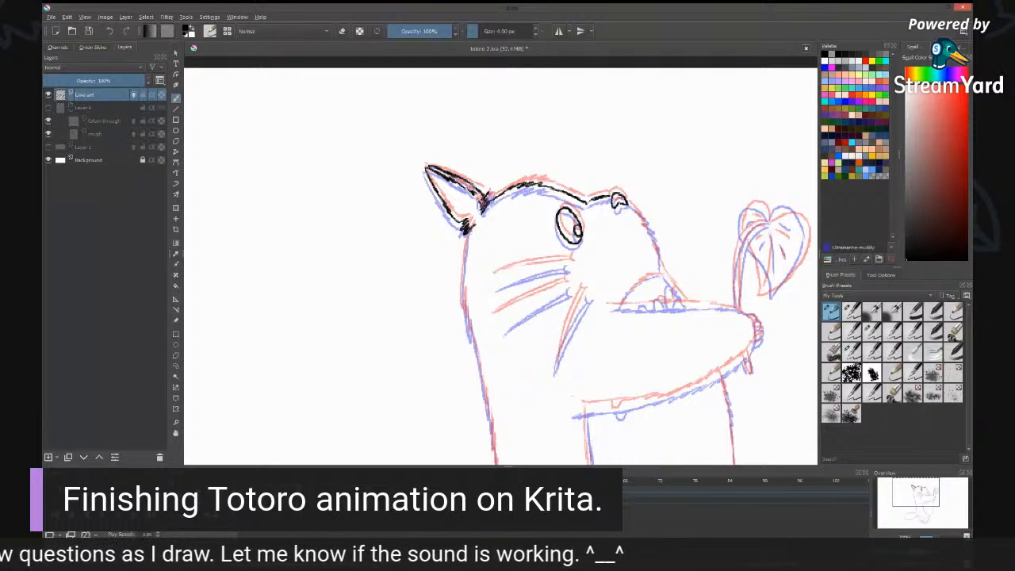
Step: Ink the character's back contour and the full rounded tail, continuing into the short hip curve beside it
{"action": "mouse_move", "coordinate": [469, 230]}
{"action": "left_mouse_down"}
{"action": "mouse_move", "coordinate": [462, 309]}
{"action": "mouse_move", "coordinate": [477, 347]}
{"action": "left_mouse_up"}
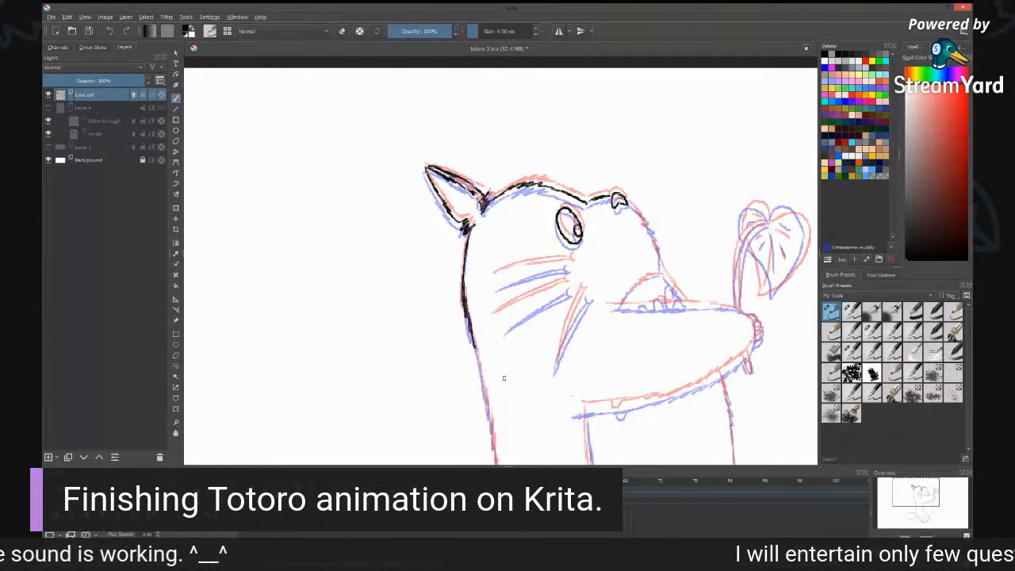
{"action": "mouse_move", "coordinate": [503, 378]}
{"action": "left_mouse_down"}
{"action": "mouse_move", "coordinate": [527, 173]}
{"action": "mouse_move", "coordinate": [501, 214]}
{"action": "mouse_move", "coordinate": [519, 366]}
{"action": "left_mouse_up"}
{"action": "mouse_move", "coordinate": [568, 345]}
{"action": "left_mouse_down"}
{"action": "mouse_move", "coordinate": [584, 285]}
{"action": "mouse_move", "coordinate": [619, 233]}
{"action": "left_mouse_up"}
{"action": "mouse_move", "coordinate": [433, 264]}
{"action": "left_mouse_down"}
{"action": "mouse_move", "coordinate": [469, 244]}
{"action": "mouse_move", "coordinate": [587, 237]}
{"action": "left_mouse_up"}
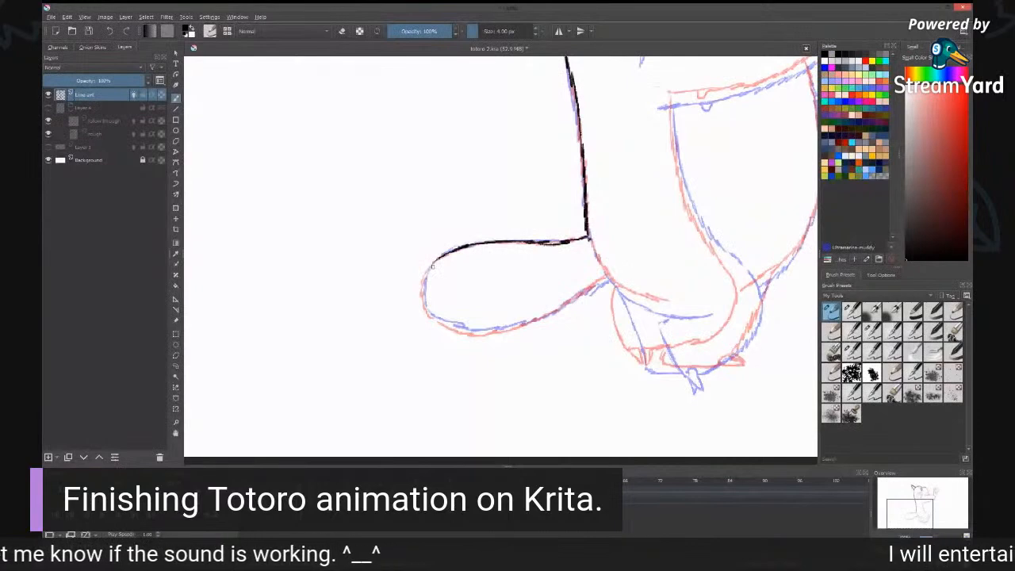
{"action": "mouse_move", "coordinate": [435, 254]}
{"action": "left_mouse_down"}
{"action": "mouse_move", "coordinate": [426, 309]}
{"action": "mouse_move", "coordinate": [455, 328]}
{"action": "mouse_move", "coordinate": [547, 316]}
{"action": "left_mouse_up"}
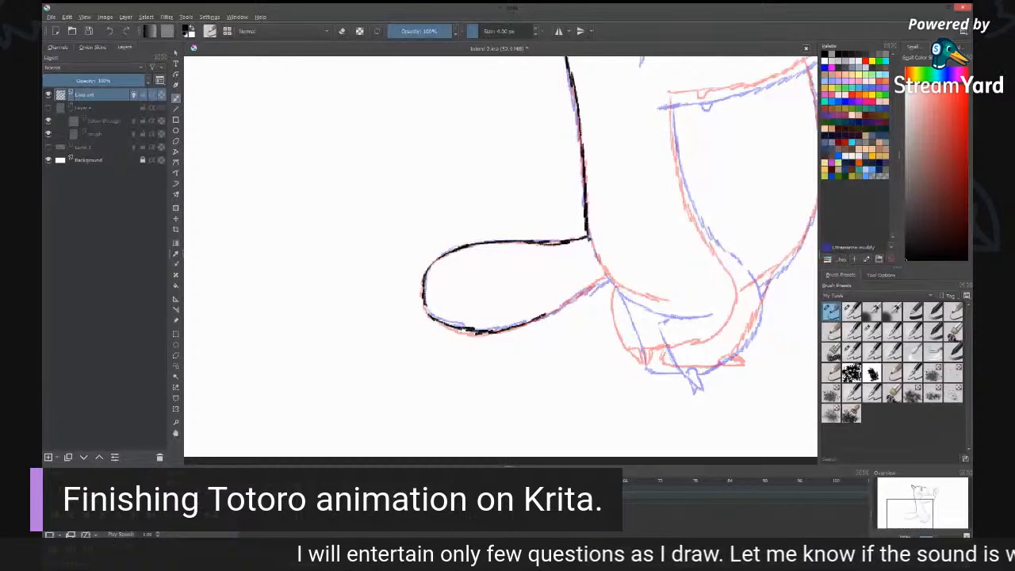
{"action": "mouse_move", "coordinate": [546, 317]}
{"action": "left_mouse_down"}
{"action": "mouse_move", "coordinate": [605, 280]}
{"action": "mouse_move", "coordinate": [696, 310]}
{"action": "left_mouse_up"}
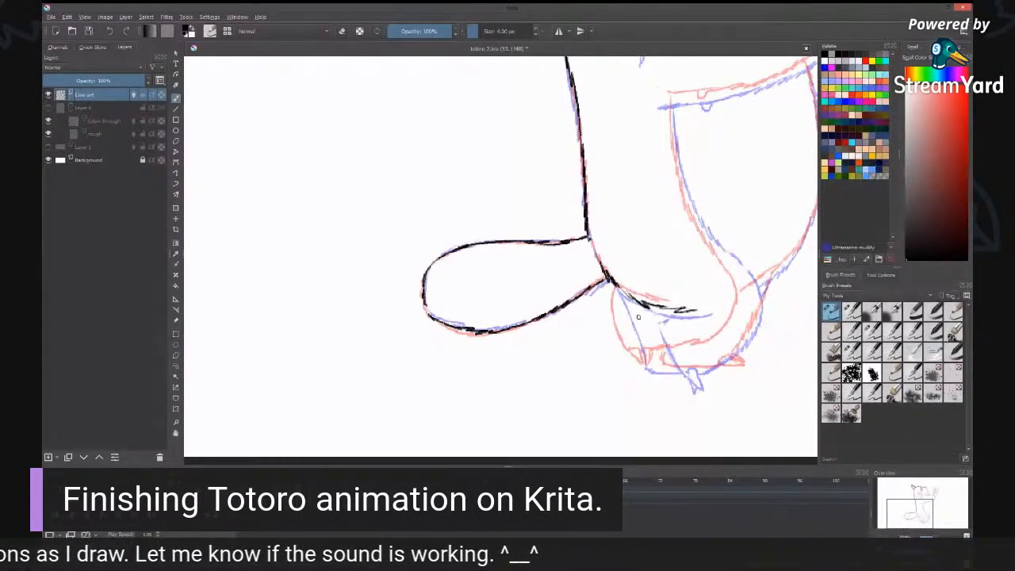
Step: Ink the raised front foot below the hip with its leg line, pointed claw and curved sole, undoing stray strokes
{"action": "left_click_drag", "start_coordinate": [638, 311], "coordinate": [650, 361]}
{"action": "mouse_move", "coordinate": [639, 321]}
{"action": "left_mouse_down"}
{"action": "mouse_move", "coordinate": [655, 370]}
{"action": "mouse_move", "coordinate": [674, 362]}
{"action": "mouse_move", "coordinate": [680, 379]}
{"action": "mouse_move", "coordinate": [673, 368]}
{"action": "left_mouse_up"}
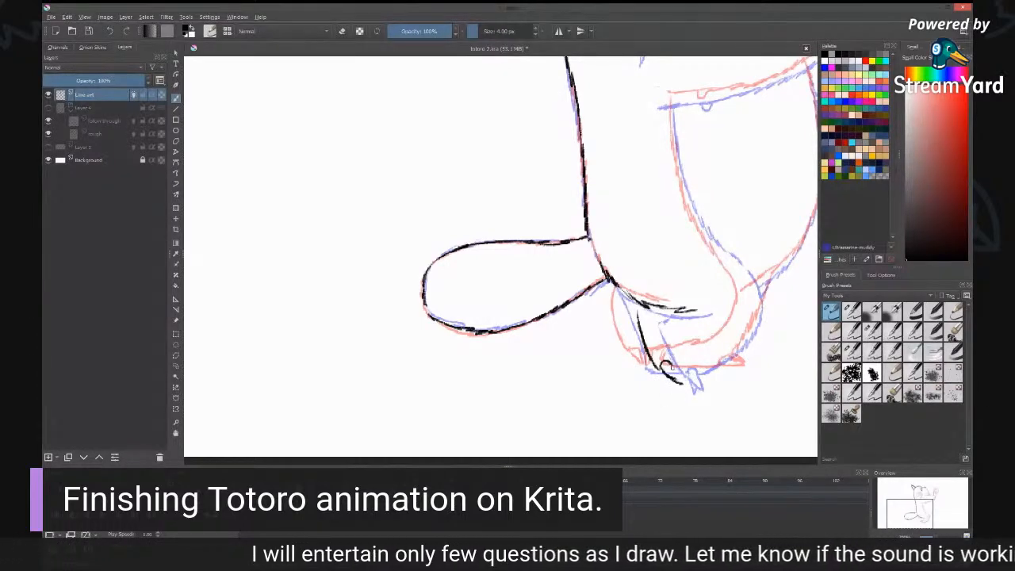
{"action": "left_click_drag", "start_coordinate": [672, 367], "coordinate": [679, 385]}
{"action": "key", "text": "ctrl+z"}
{"action": "key", "text": "ctrl+z"}
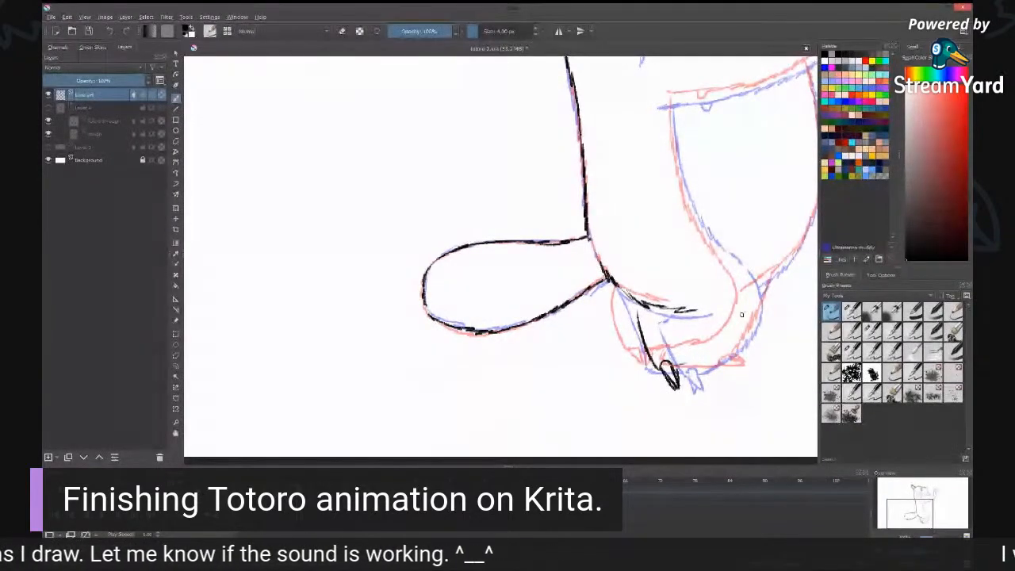
{"action": "mouse_move", "coordinate": [748, 300]}
{"action": "left_mouse_down"}
{"action": "mouse_move", "coordinate": [740, 333]}
{"action": "mouse_move", "coordinate": [679, 367]}
{"action": "left_mouse_up"}
{"action": "mouse_move", "coordinate": [633, 296]}
{"action": "left_mouse_down"}
{"action": "mouse_move", "coordinate": [642, 336]}
{"action": "mouse_move", "coordinate": [646, 309]}
{"action": "left_mouse_up"}
Step: Ink both sides of the belly outline from under the arm down to the front leg
{"action": "left_click_drag", "start_coordinate": [770, 286], "coordinate": [691, 318]}
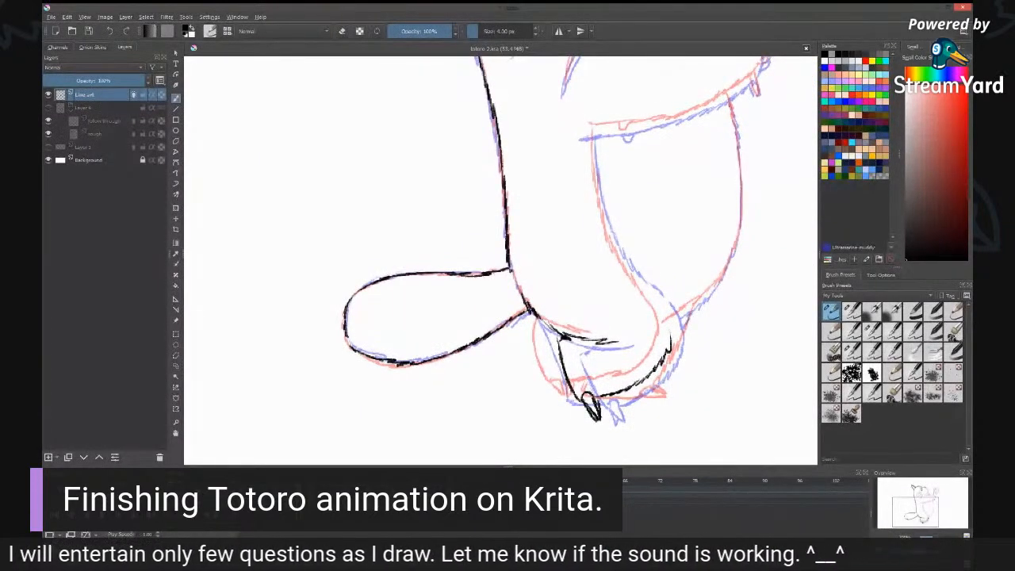
{"action": "mouse_move", "coordinate": [730, 107]}
{"action": "left_mouse_down"}
{"action": "mouse_move", "coordinate": [742, 170]}
{"action": "mouse_move", "coordinate": [727, 268]}
{"action": "mouse_move", "coordinate": [681, 315]}
{"action": "left_mouse_up"}
{"action": "mouse_move", "coordinate": [593, 126]}
{"action": "left_mouse_down"}
{"action": "mouse_move", "coordinate": [606, 228]}
{"action": "mouse_move", "coordinate": [663, 313]}
{"action": "left_mouse_up"}
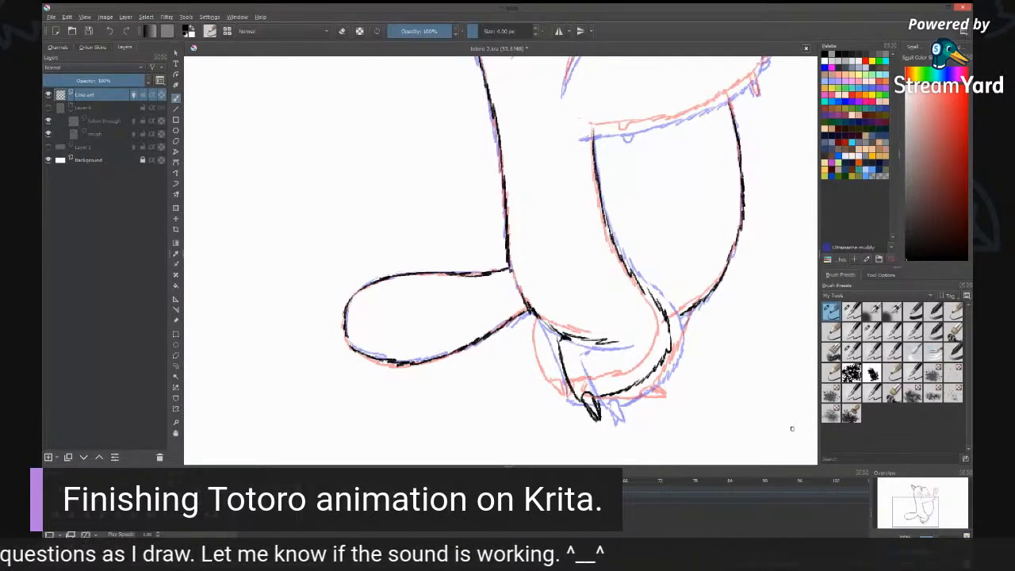
Step: Ink the rear foot's toe and leg line behind the front foot, and close the belly outline against the leg
{"action": "mouse_move", "coordinate": [790, 506]}
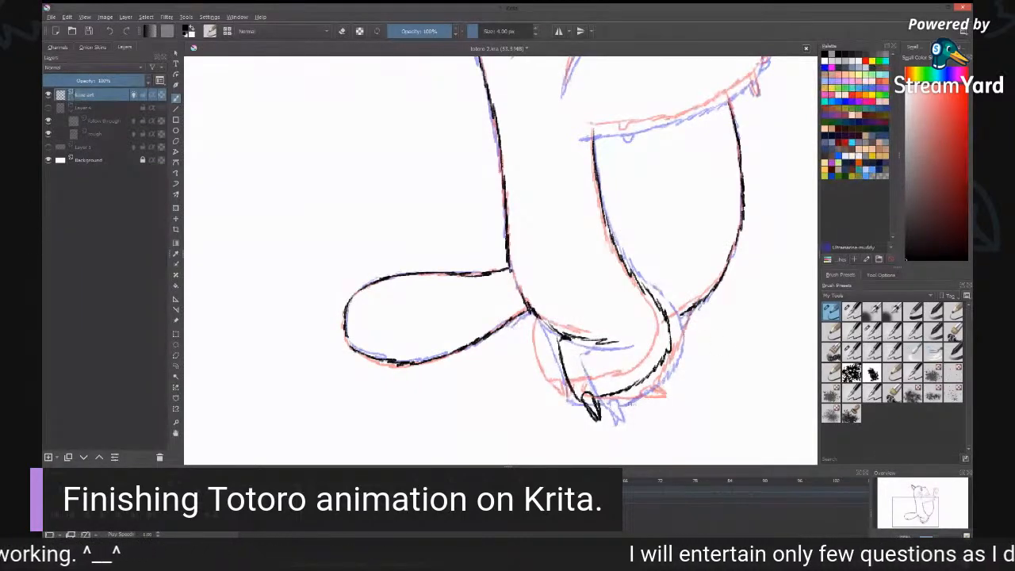
{"action": "left_click_drag", "start_coordinate": [624, 399], "coordinate": [637, 398]}
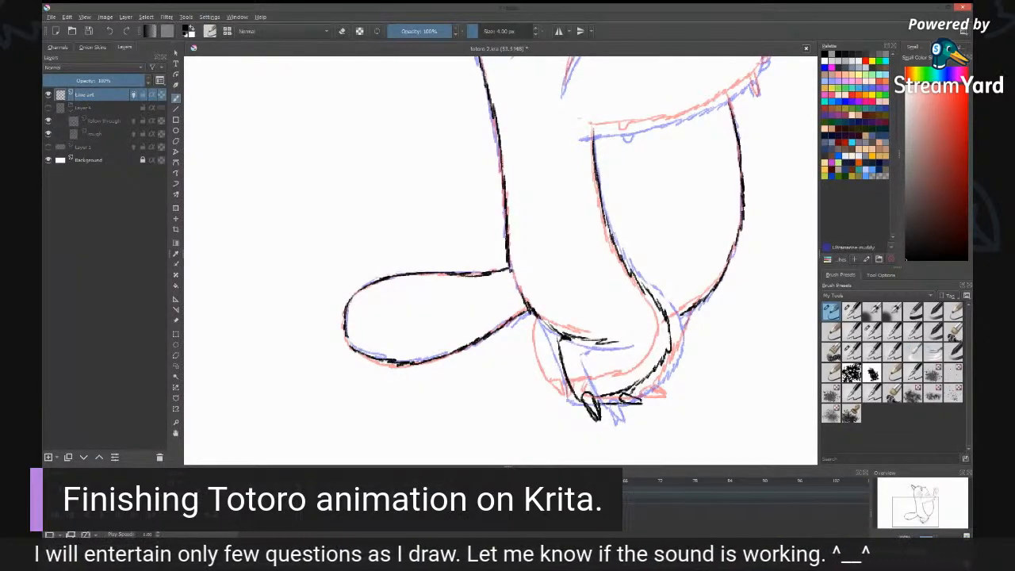
{"action": "left_click_drag", "start_coordinate": [690, 312], "coordinate": [669, 354]}
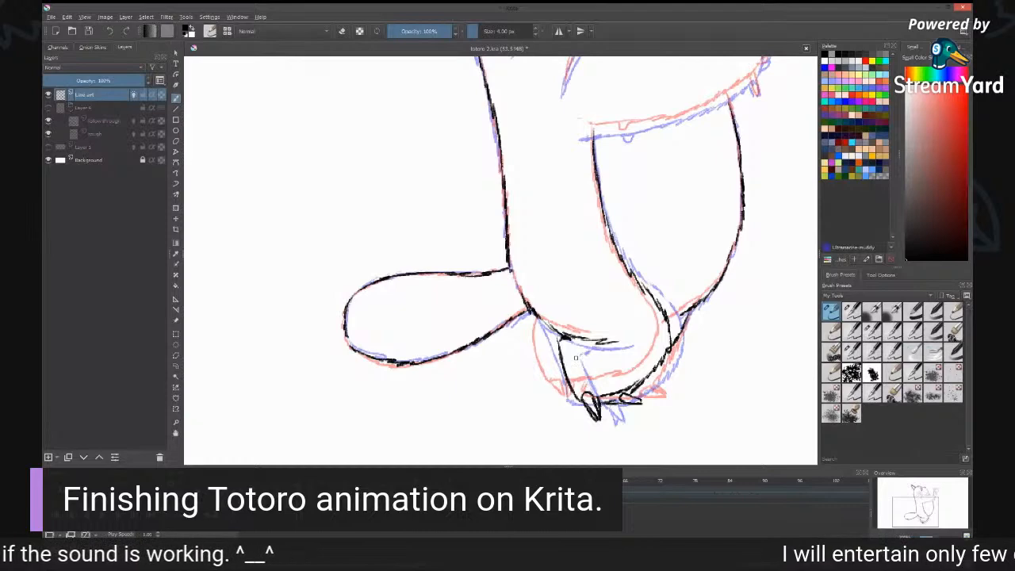
{"action": "left_click_drag", "start_coordinate": [682, 314], "coordinate": [668, 321]}
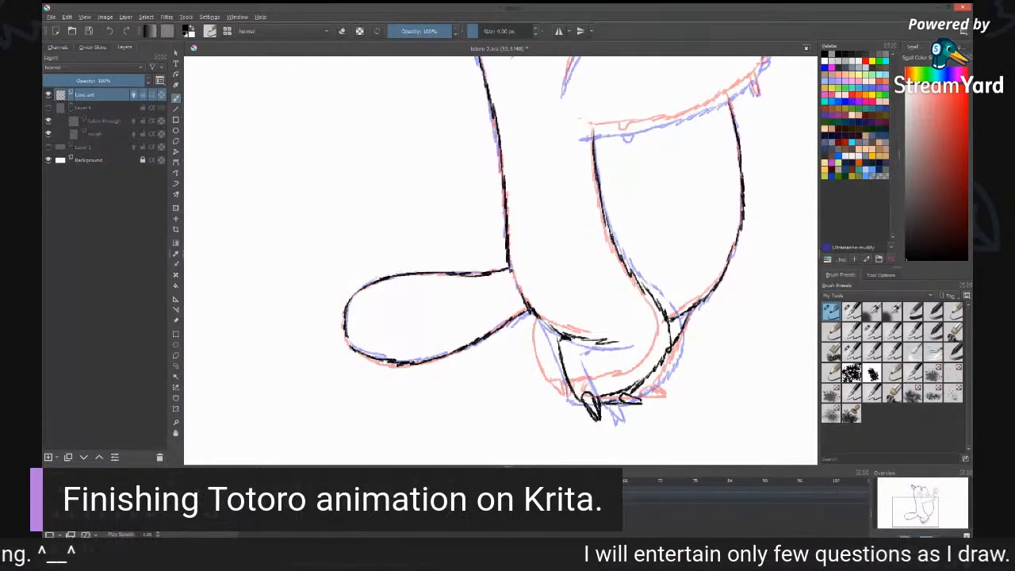
Step: Ink the front contour of the face from the nose to the arm, plus the three double-lined whiskers
{"action": "left_click_drag", "start_coordinate": [721, 235], "coordinate": [681, 460]}
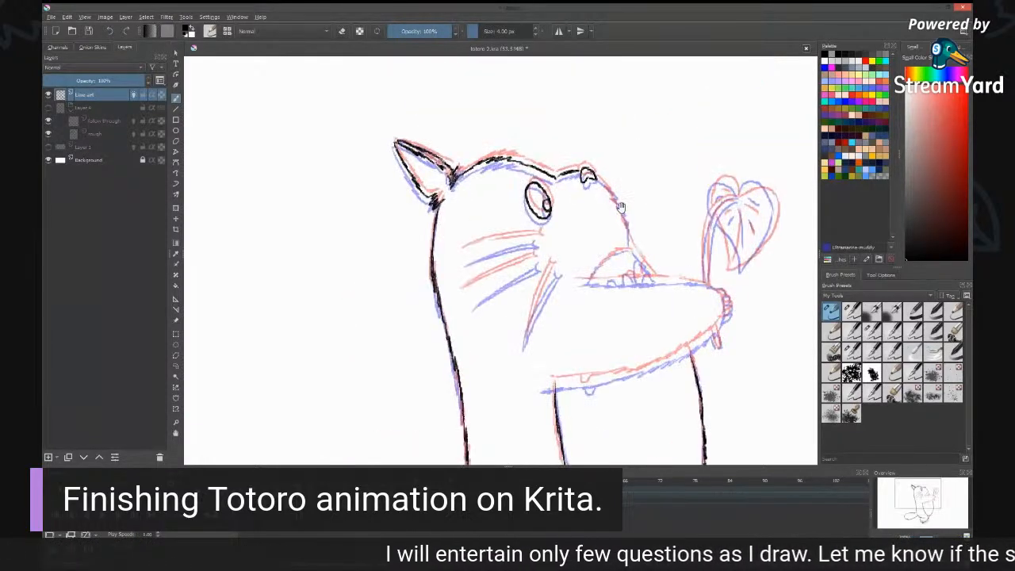
{"action": "left_click_drag", "start_coordinate": [593, 176], "coordinate": [652, 272]}
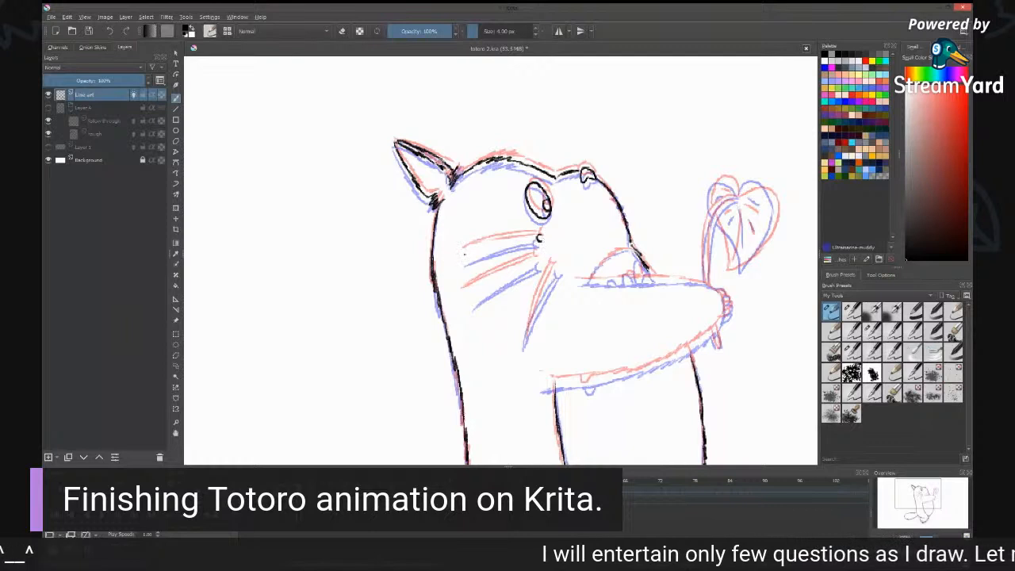
{"action": "left_click_drag", "start_coordinate": [464, 254], "coordinate": [537, 237]}
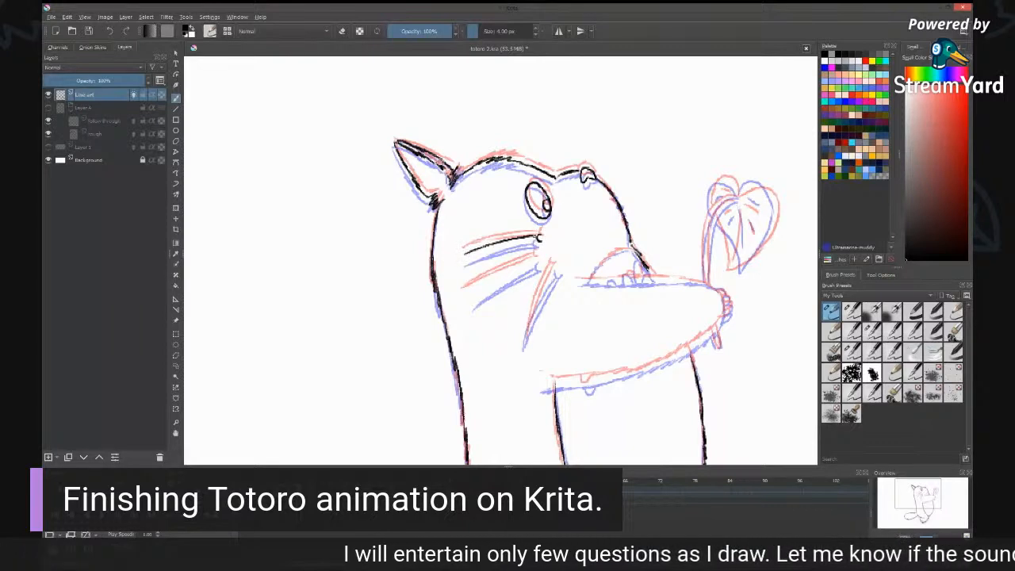
{"action": "left_click_drag", "start_coordinate": [465, 255], "coordinate": [536, 236]}
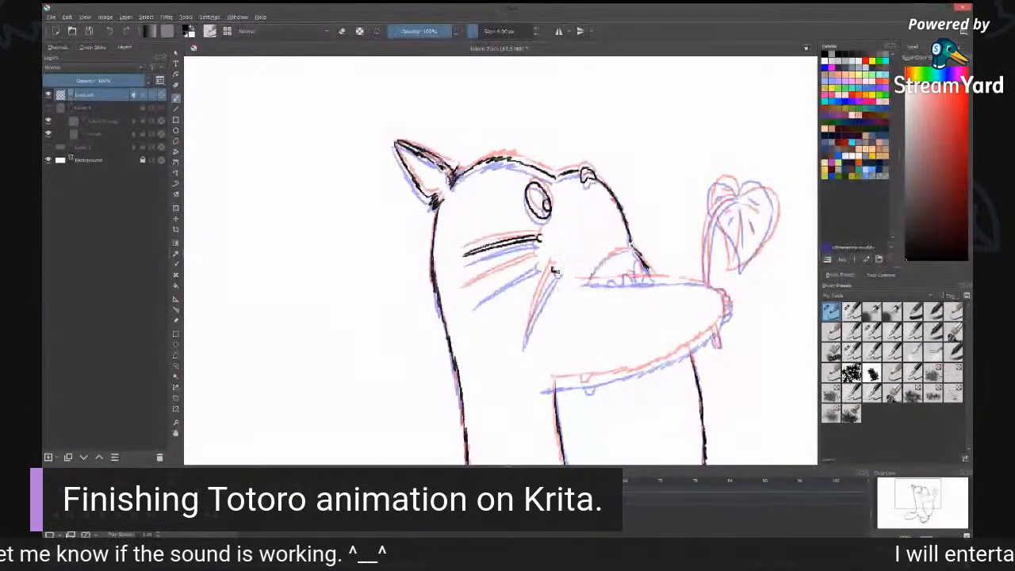
{"action": "left_click_drag", "start_coordinate": [555, 271], "coordinate": [528, 339]}
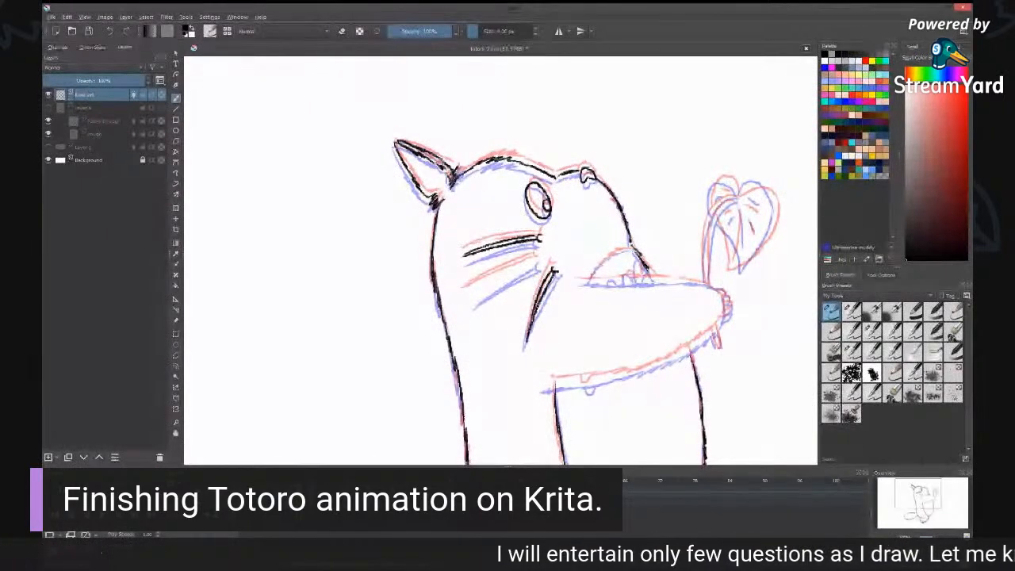
{"action": "mouse_move", "coordinate": [537, 257]}
{"action": "left_mouse_down"}
{"action": "mouse_move", "coordinate": [539, 265]}
{"action": "mouse_move", "coordinate": [465, 290]}
{"action": "left_mouse_up"}
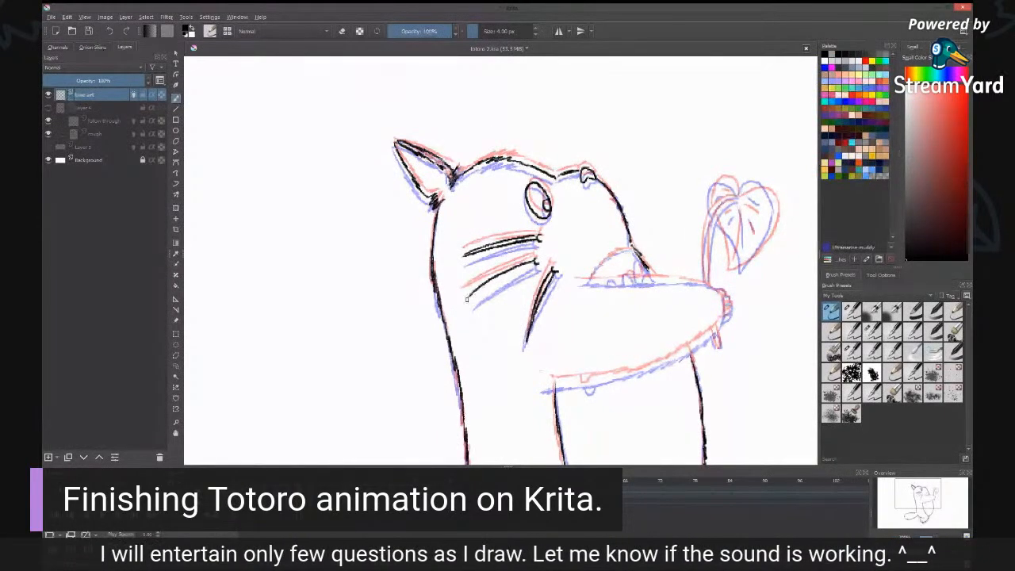
{"action": "left_click_drag", "start_coordinate": [467, 300], "coordinate": [538, 265]}
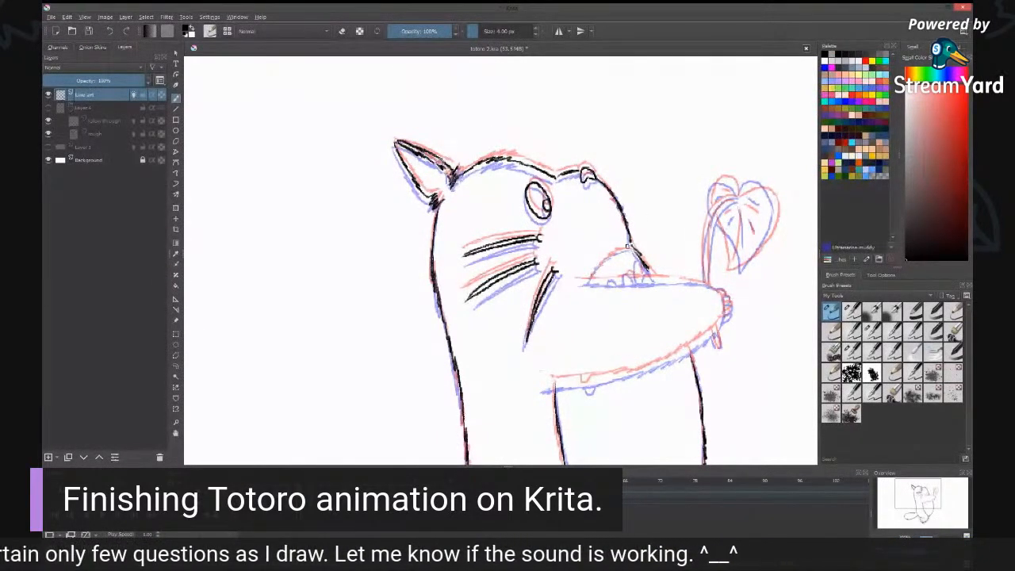
Step: Ink the upper and lower edges of the outstretched arm and the rounded arc resting above it
{"action": "mouse_move", "coordinate": [578, 283]}
{"action": "left_mouse_down"}
{"action": "mouse_move", "coordinate": [700, 281]}
{"action": "mouse_move", "coordinate": [722, 300]}
{"action": "mouse_move", "coordinate": [715, 329]}
{"action": "left_mouse_up"}
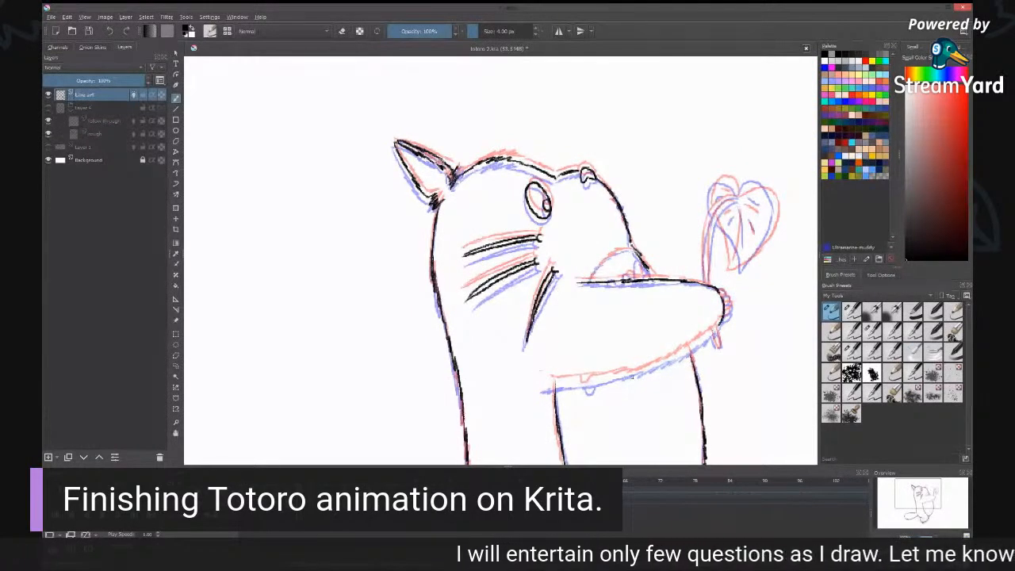
{"action": "mouse_move", "coordinate": [551, 384]}
{"action": "left_mouse_down"}
{"action": "mouse_move", "coordinate": [633, 373]}
{"action": "mouse_move", "coordinate": [719, 325]}
{"action": "left_mouse_up"}
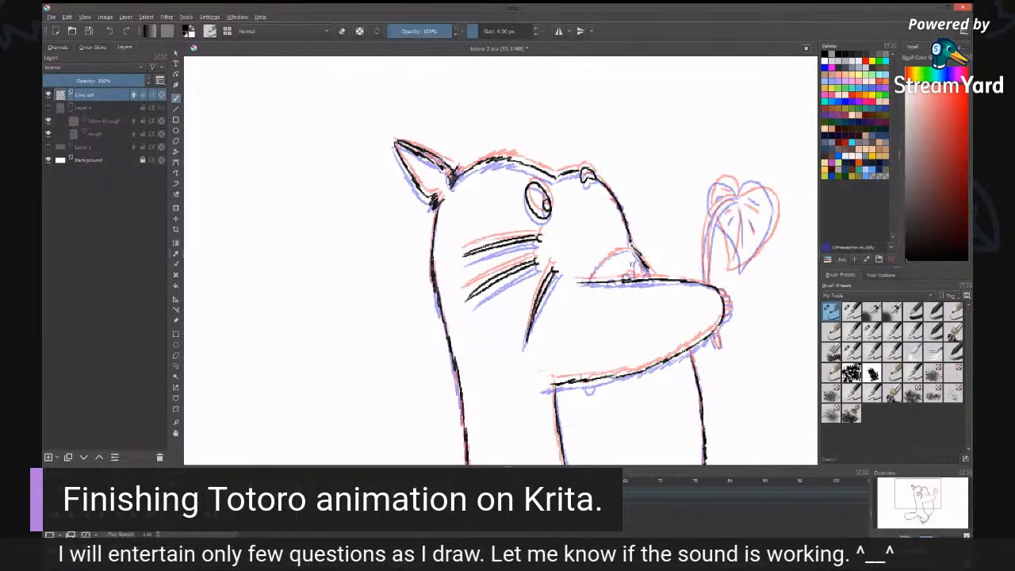
{"action": "left_click_drag", "start_coordinate": [633, 249], "coordinate": [592, 280]}
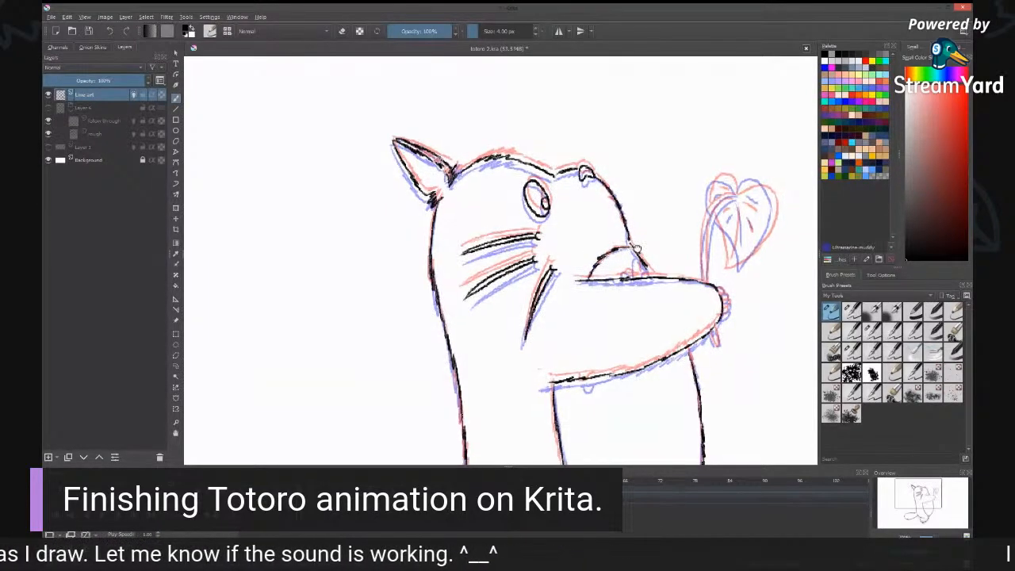
Step: Ink the small claw shapes under the arc above the arm and the tiny bump on the arm's lower edge
{"action": "mouse_move", "coordinate": [636, 248]}
{"action": "left_mouse_down"}
{"action": "mouse_move", "coordinate": [607, 168]}
{"action": "mouse_move", "coordinate": [596, 172]}
{"action": "left_mouse_up"}
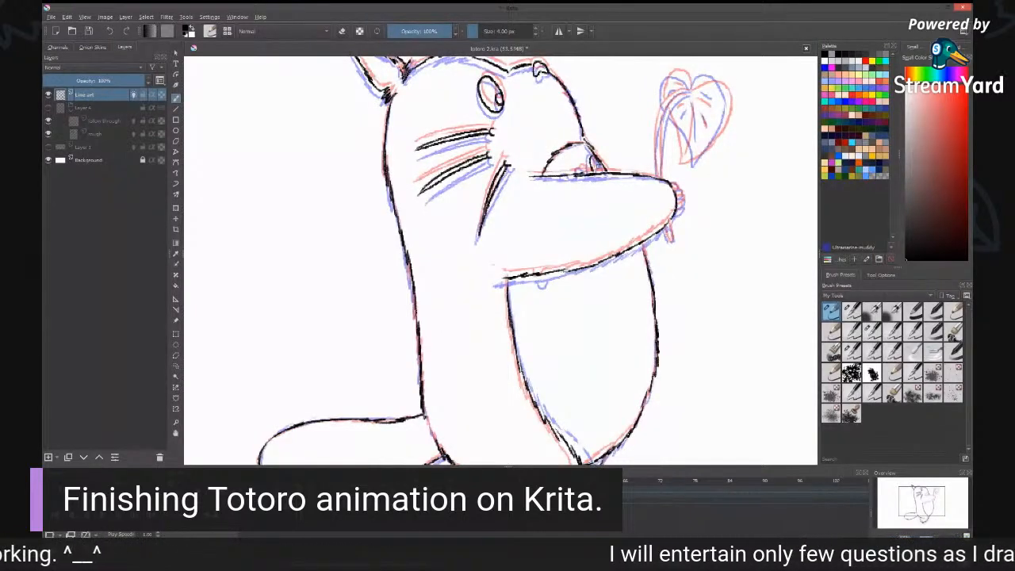
{"action": "left_click_drag", "start_coordinate": [588, 168], "coordinate": [572, 173]}
{"action": "left_click_drag", "start_coordinate": [542, 274], "coordinate": [547, 275]}
{"action": "key", "text": "ctrl+z"}
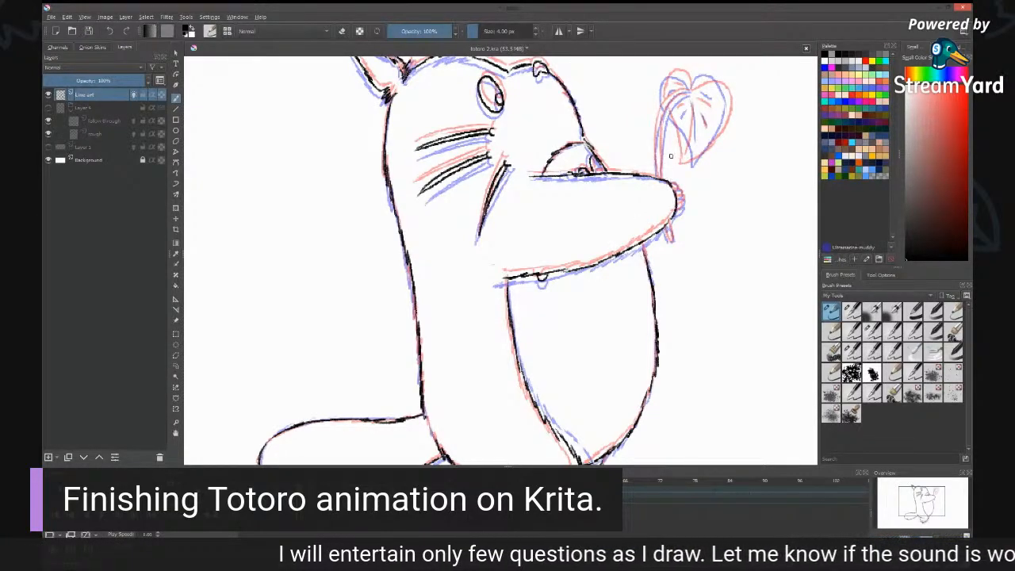
{"action": "left_click_drag", "start_coordinate": [675, 150], "coordinate": [646, 220]}
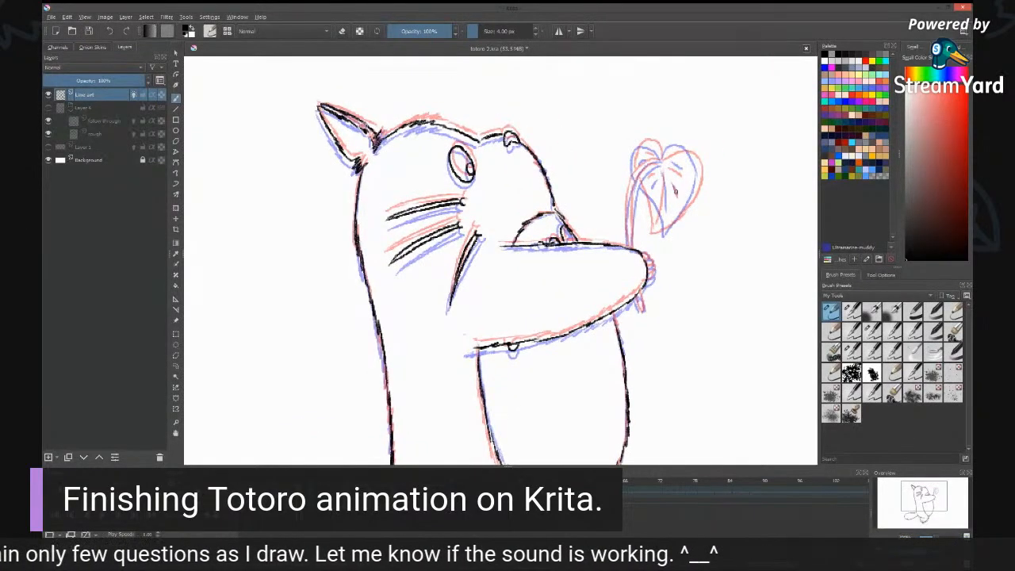
Step: Ink the two curved edges of the leaf's stem above the arm and the short stem end below the hand
{"action": "scroll", "coordinate": [675, 190], "scroll_direction": "up", "scroll_amount": 3}
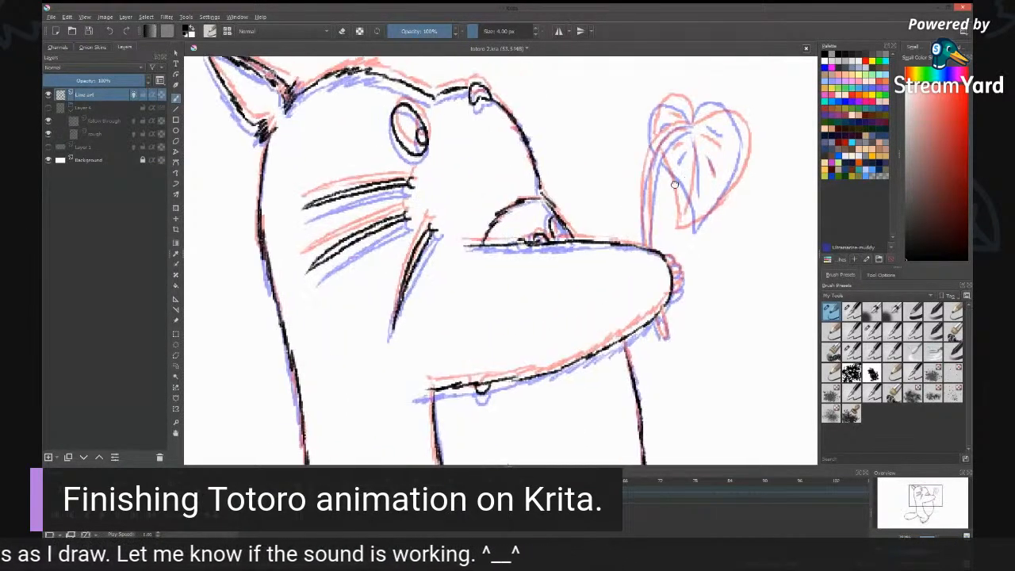
{"action": "mouse_move", "coordinate": [646, 138]}
{"action": "left_mouse_down"}
{"action": "mouse_move", "coordinate": [611, 160]}
{"action": "mouse_move", "coordinate": [619, 148]}
{"action": "mouse_move", "coordinate": [603, 185]}
{"action": "mouse_move", "coordinate": [597, 255]}
{"action": "left_mouse_up"}
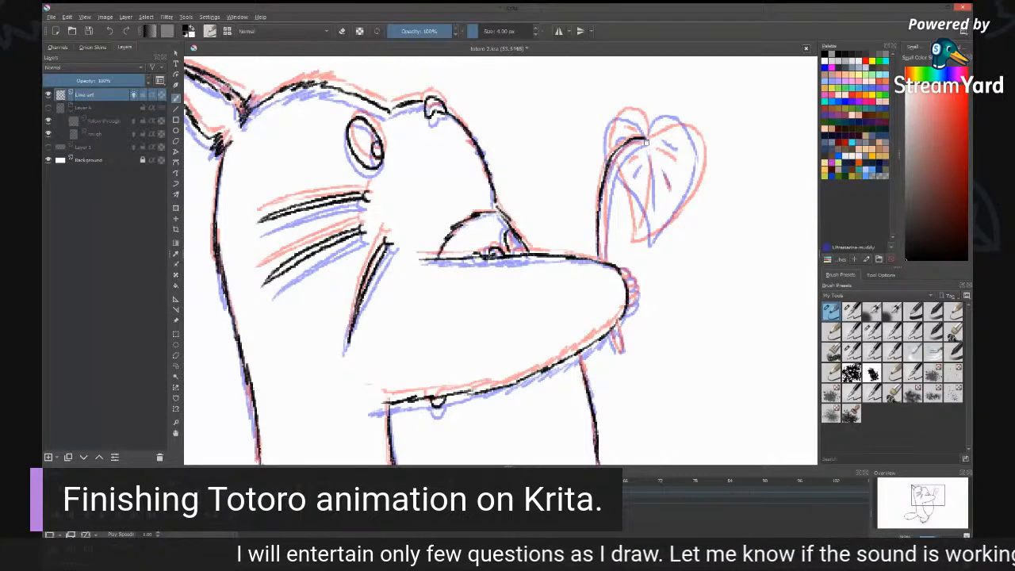
{"action": "mouse_move", "coordinate": [647, 141]}
{"action": "left_mouse_down"}
{"action": "mouse_move", "coordinate": [629, 151]}
{"action": "mouse_move", "coordinate": [608, 205]}
{"action": "mouse_move", "coordinate": [605, 264]}
{"action": "left_mouse_up"}
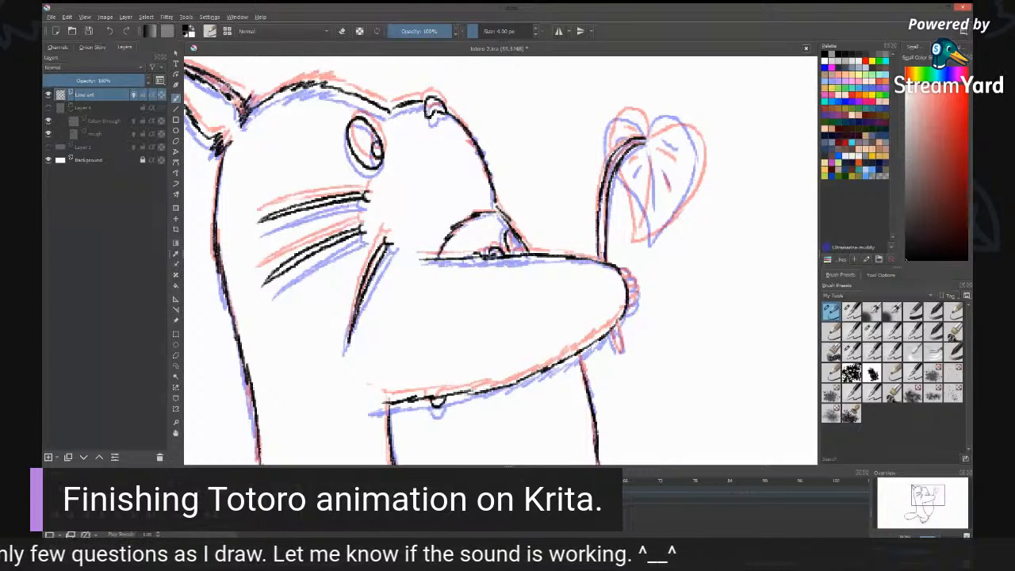
{"action": "left_click_drag", "start_coordinate": [612, 326], "coordinate": [620, 355]}
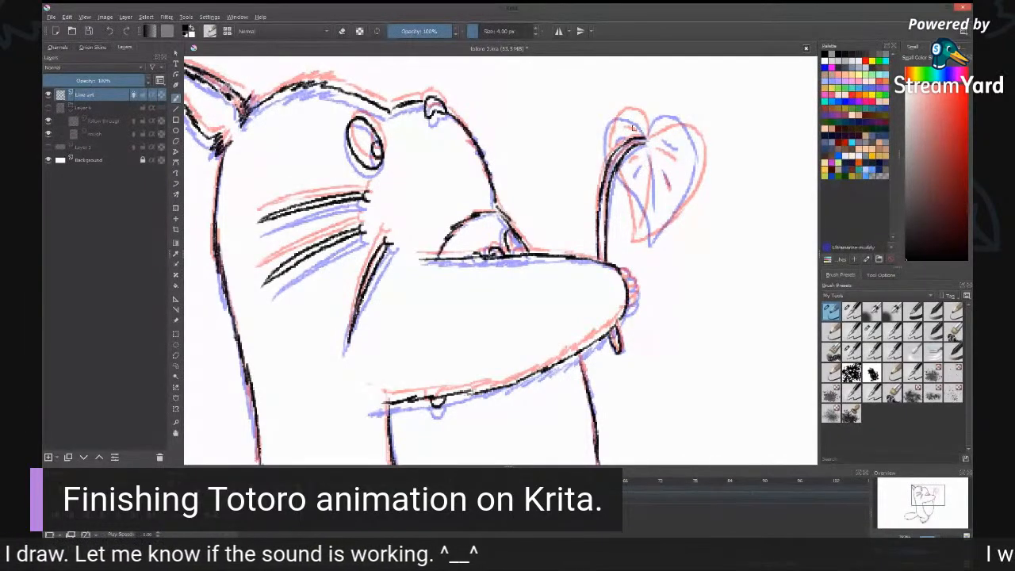
Step: Ink the heart-shaped outline of the leaf with its central vein and the short side veins
{"action": "mouse_move", "coordinate": [618, 117]}
{"action": "left_mouse_down"}
{"action": "mouse_move", "coordinate": [645, 136]}
{"action": "mouse_move", "coordinate": [610, 130]}
{"action": "mouse_move", "coordinate": [644, 240]}
{"action": "left_mouse_up"}
{"action": "mouse_move", "coordinate": [647, 138]}
{"action": "left_mouse_down"}
{"action": "mouse_move", "coordinate": [665, 122]}
{"action": "mouse_move", "coordinate": [700, 167]}
{"action": "mouse_move", "coordinate": [702, 156]}
{"action": "mouse_move", "coordinate": [644, 246]}
{"action": "left_mouse_up"}
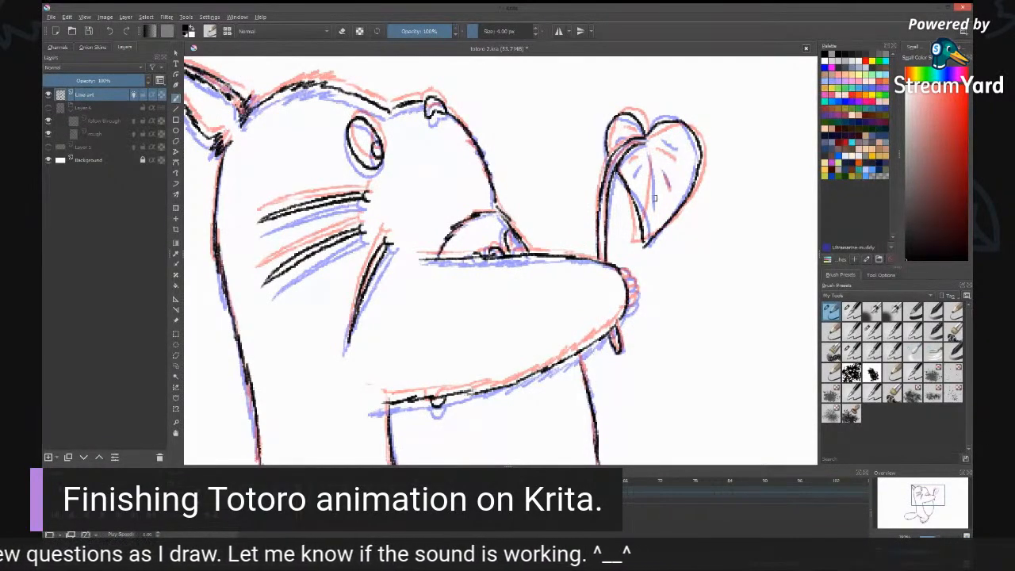
{"action": "left_click_drag", "start_coordinate": [647, 146], "coordinate": [651, 218]}
{"action": "left_click_drag", "start_coordinate": [641, 161], "coordinate": [630, 172]}
{"action": "mouse_move", "coordinate": [630, 132]}
{"action": "left_mouse_down"}
{"action": "mouse_move", "coordinate": [618, 135]}
{"action": "mouse_move", "coordinate": [676, 153]}
{"action": "mouse_move", "coordinate": [670, 192]}
{"action": "left_mouse_up"}
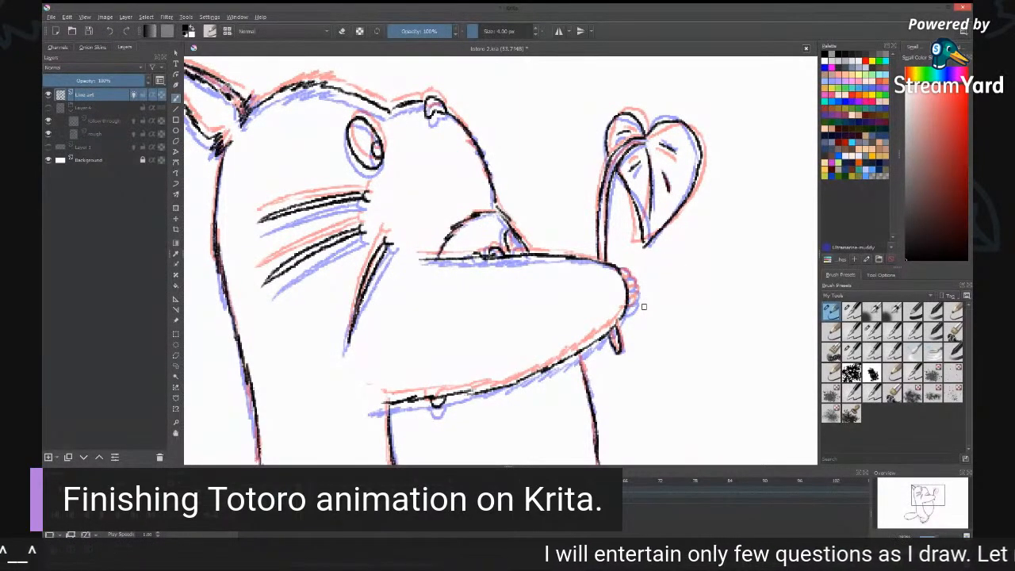
Step: Ink the small rounded fingers at the tip of the outstretched arm, between the leaf's stem and its lower end
{"action": "key", "text": "1"}
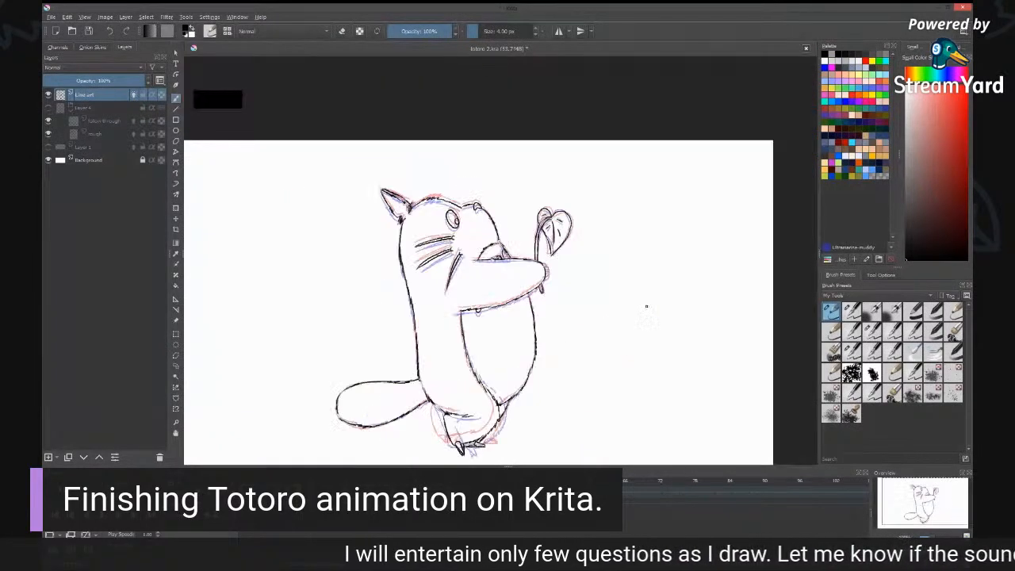
{"action": "key", "text": "ctrl+plus"}
{"action": "key", "text": "ctrl+plus"}
{"action": "key", "text": "ctrl+plus"}
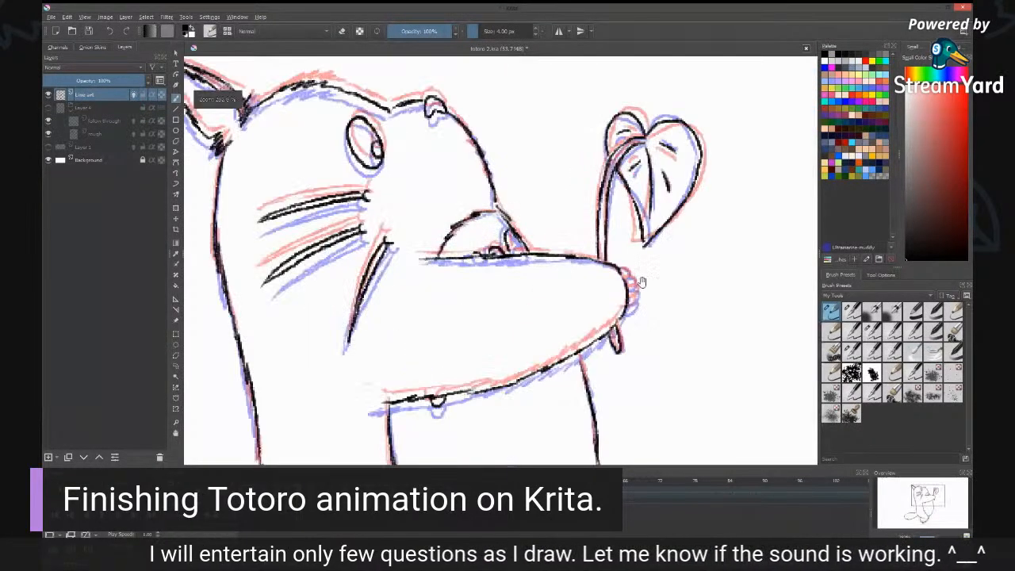
{"action": "mouse_move", "coordinate": [648, 293]}
{"action": "left_mouse_down"}
{"action": "mouse_move", "coordinate": [681, 210]}
{"action": "mouse_move", "coordinate": [658, 200]}
{"action": "mouse_move", "coordinate": [666, 213]}
{"action": "mouse_move", "coordinate": [657, 232]}
{"action": "left_mouse_up"}
Step: Compare the whole figure with the neighbouring frames and play back the line-art animation
{"action": "key", "text": "minus"}
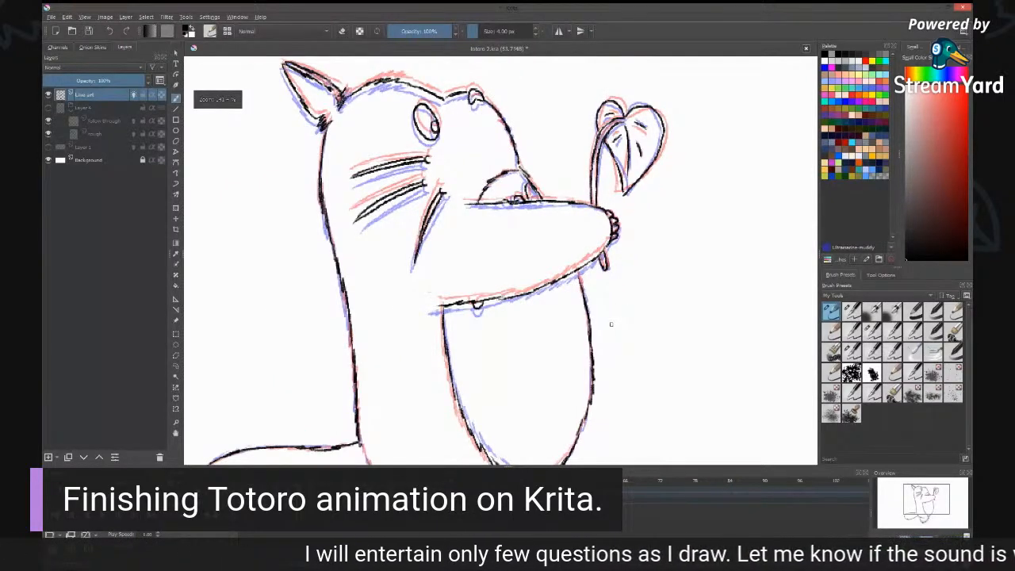
{"action": "key", "text": "minus"}
{"action": "left_click_drag", "start_coordinate": [587, 365], "coordinate": [645, 318]}
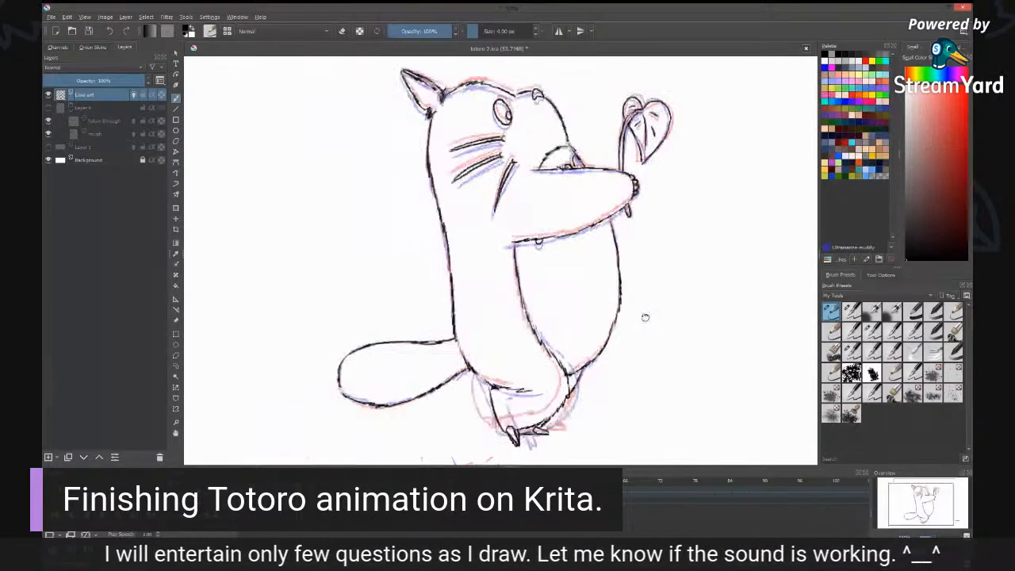
{"action": "key", "text": "minus"}
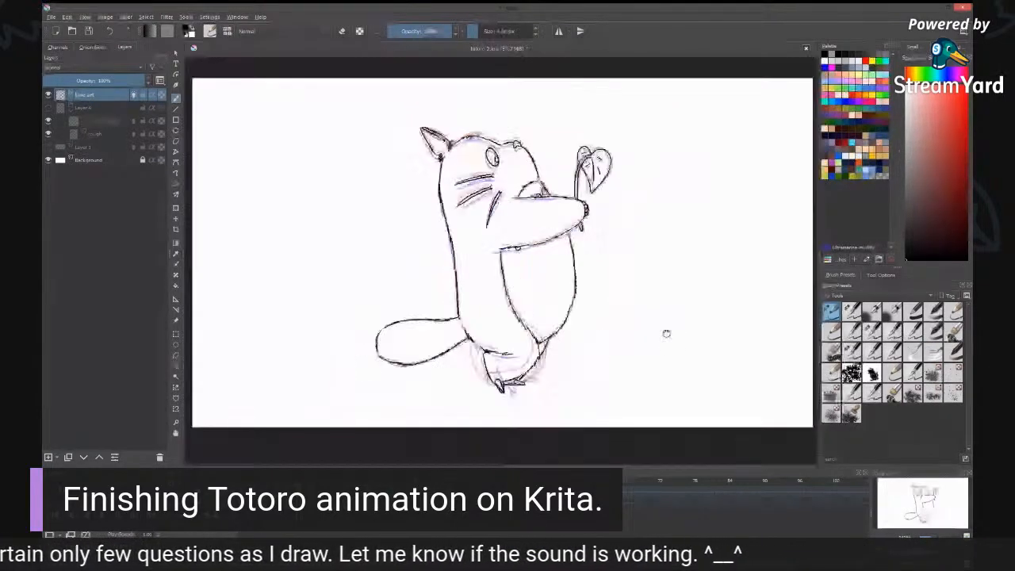
{"action": "left_click_drag", "start_coordinate": [666, 334], "coordinate": [672, 336]}
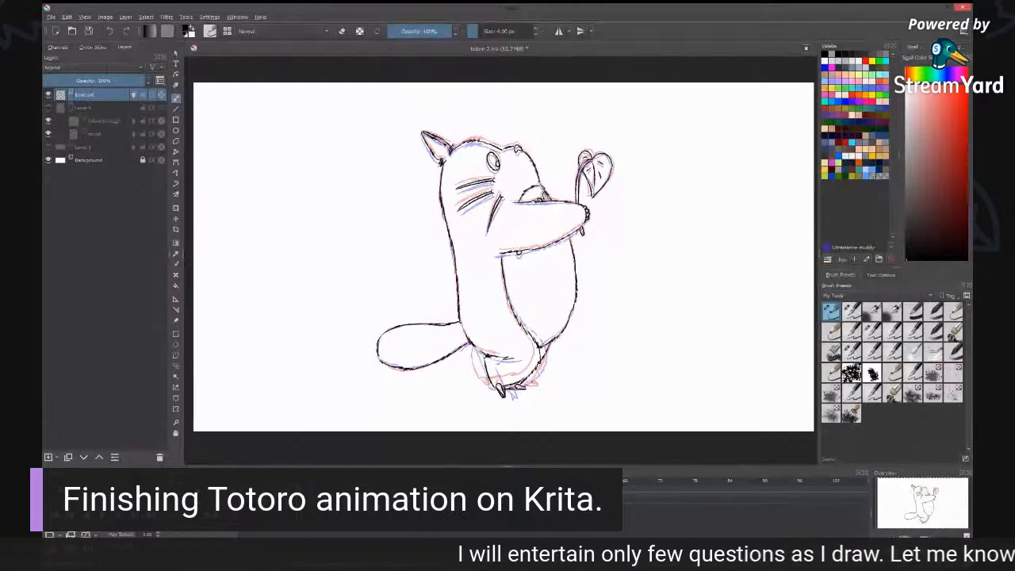
{"action": "key", "text": "Right"}
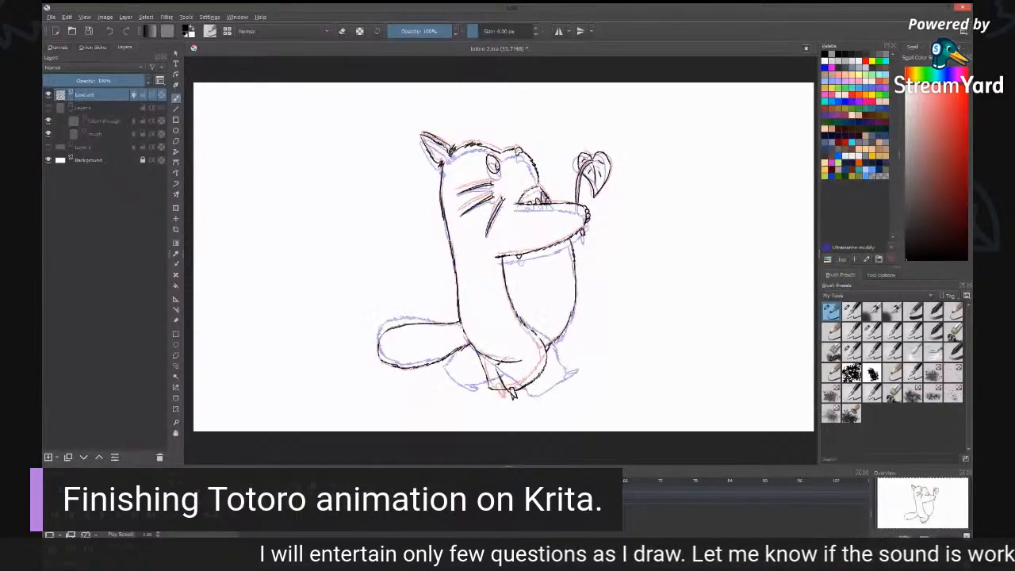
{"action": "key", "text": "Right"}
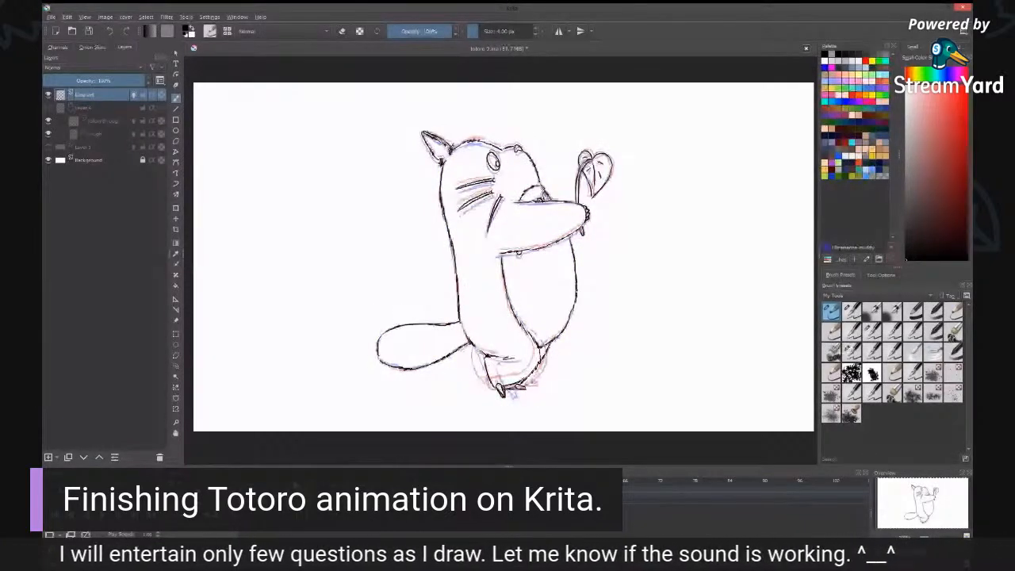
{"action": "key", "text": "space"}
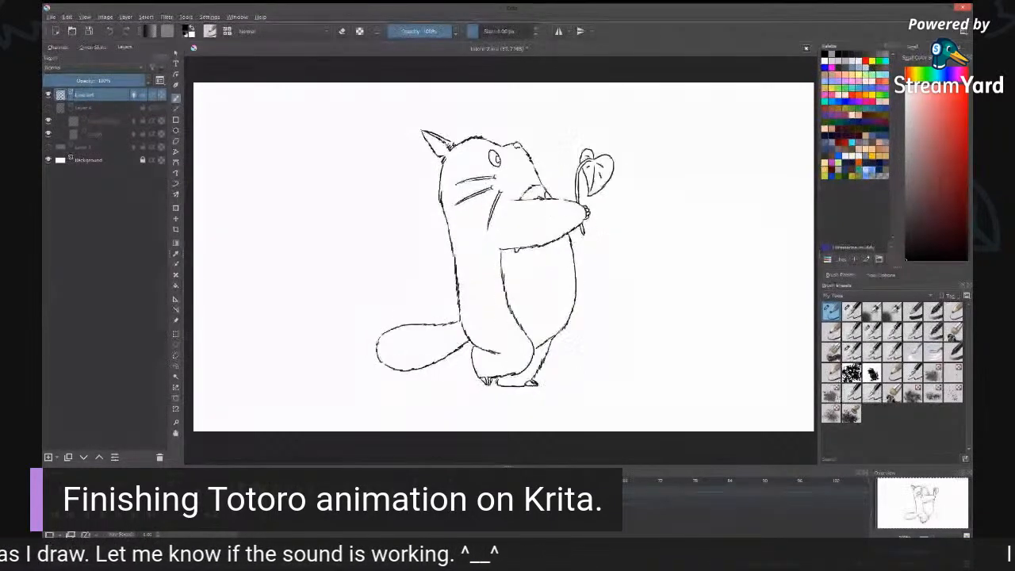
{"action": "key", "text": "space"}
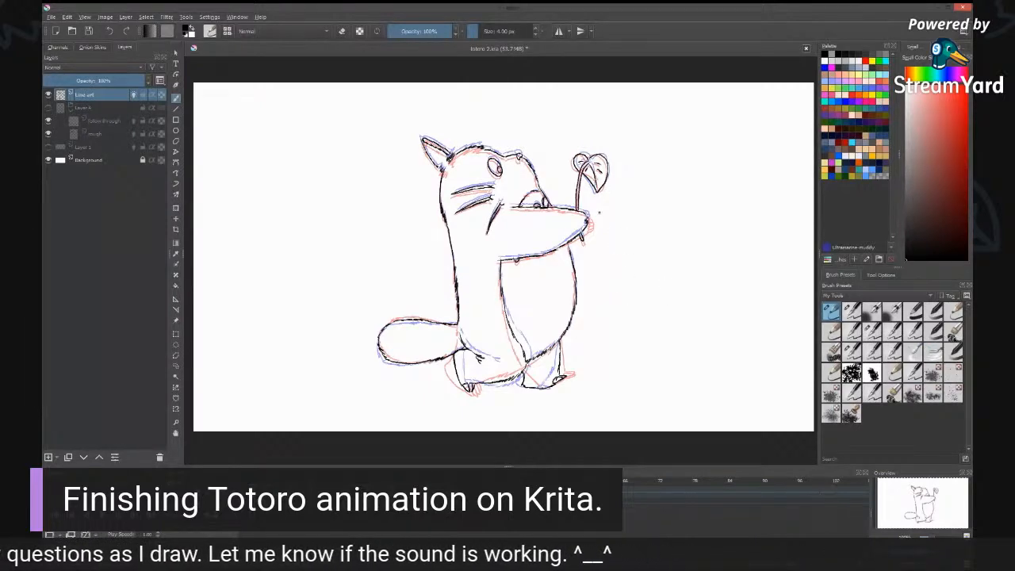
Step: Ink the missing rounded fingers at the tip of the arm in the frame where the feet stand apart
{"action": "scroll", "coordinate": [602, 211], "scroll_direction": "up", "scroll_amount": 1}
{"action": "key", "text": "ctrl+plus"}
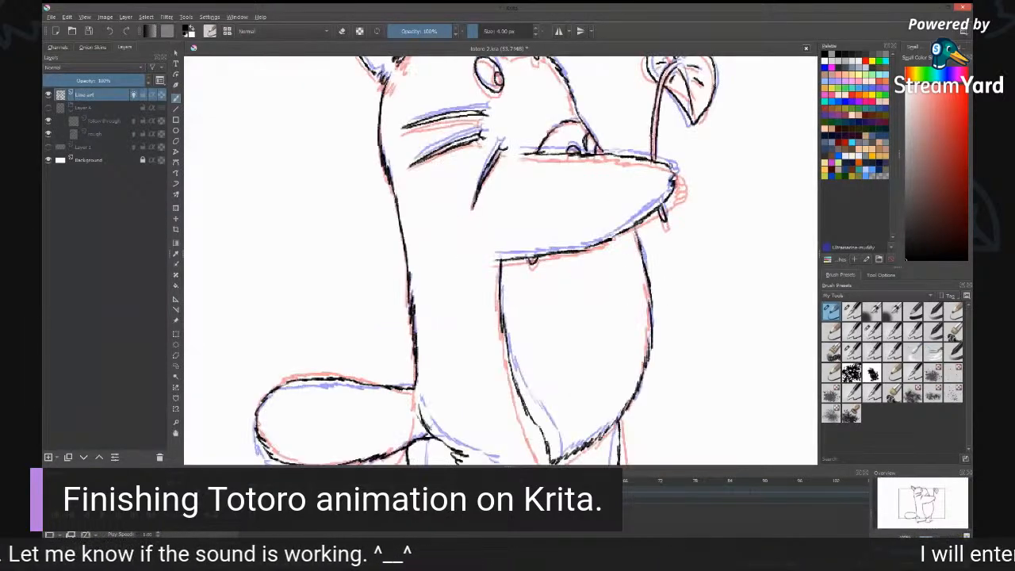
{"action": "left_click_drag", "start_coordinate": [671, 163], "coordinate": [672, 196]}
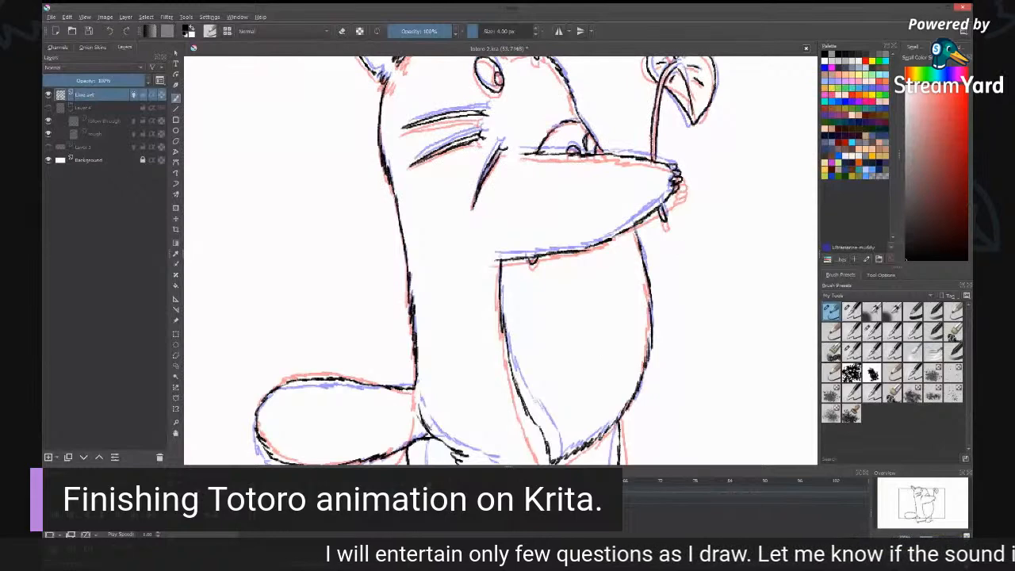
Step: Advance through the line-art frames to the one showing only onion-skin outlines and bring its head into view
{"action": "key", "text": "Right"}
{"action": "key", "text": "Right"}
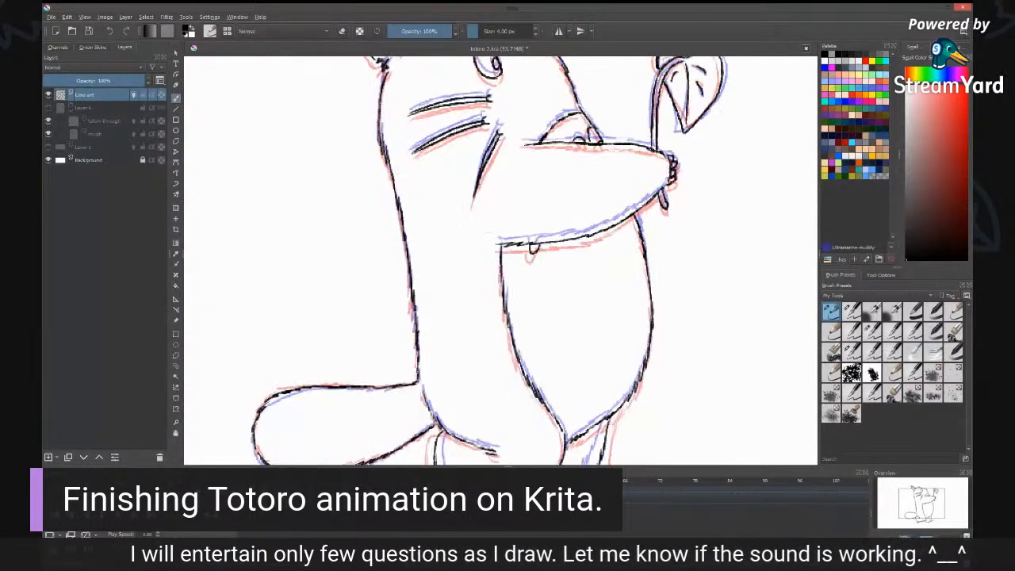
{"action": "key", "text": "Right"}
{"action": "key", "text": "Right"}
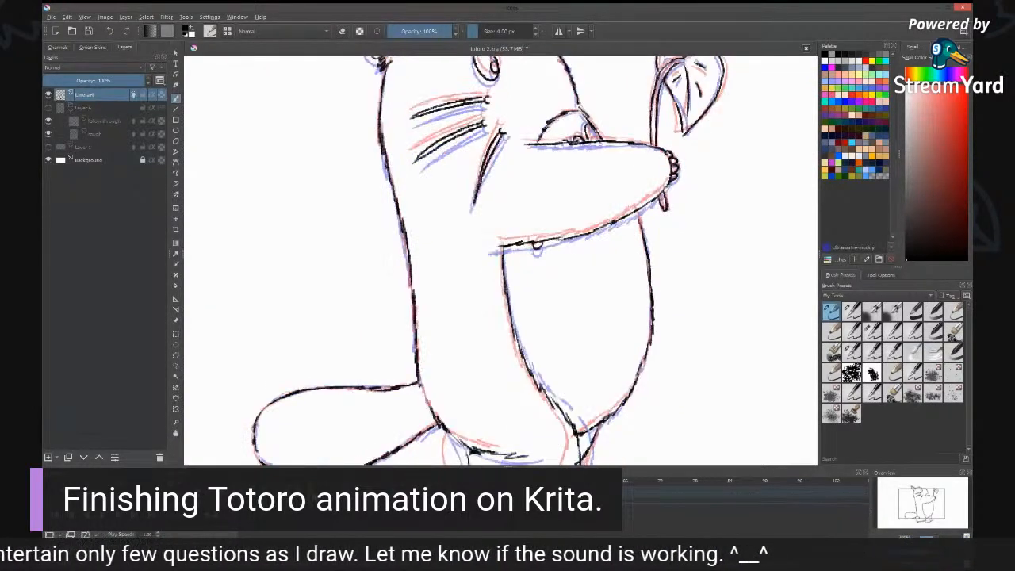
{"action": "key", "text": "Right"}
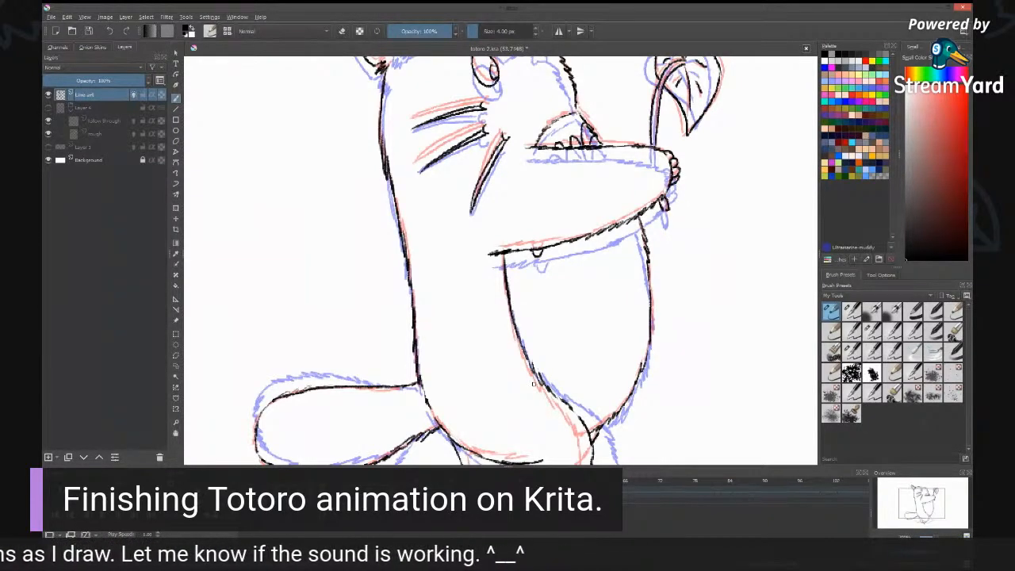
{"action": "key", "text": "Right"}
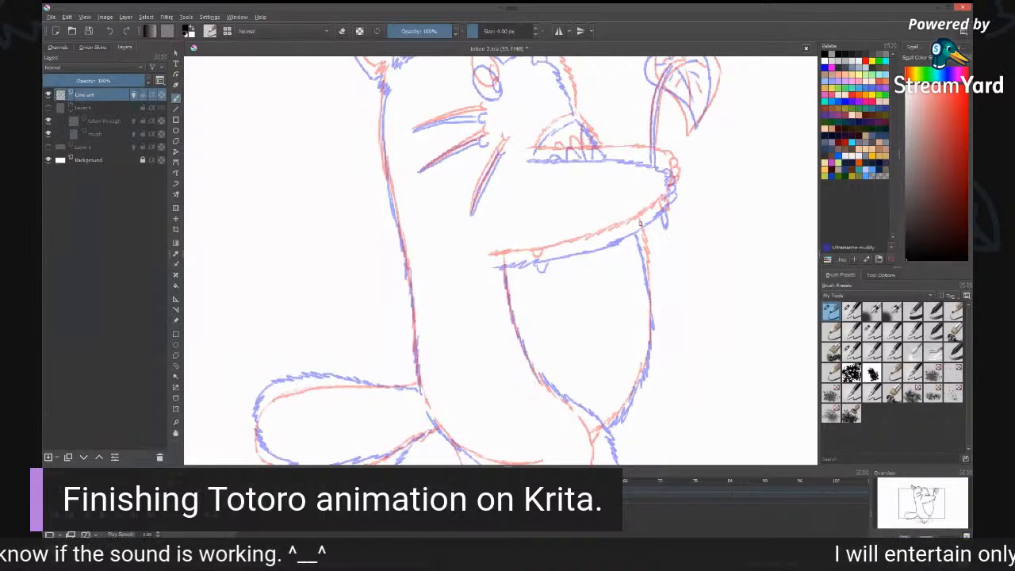
{"action": "left_click_drag", "start_coordinate": [549, 251], "coordinate": [607, 347]}
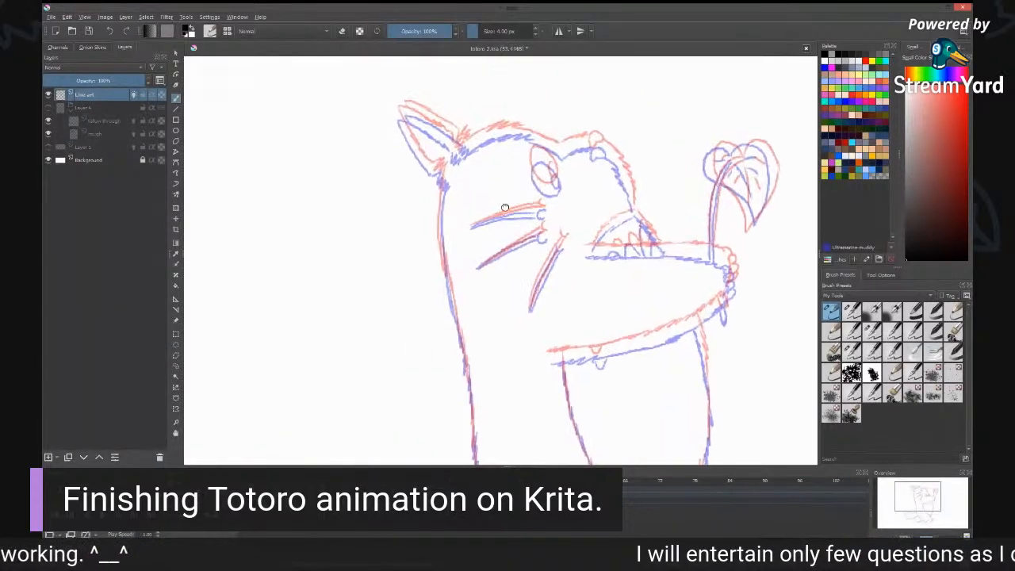
{"action": "left_click_drag", "start_coordinate": [505, 208], "coordinate": [521, 222]}
Step: Ink the pointed ear with its tufts, the upper back contour, and the top of the head up to the nose
{"action": "left_click_drag", "start_coordinate": [413, 133], "coordinate": [450, 188]}
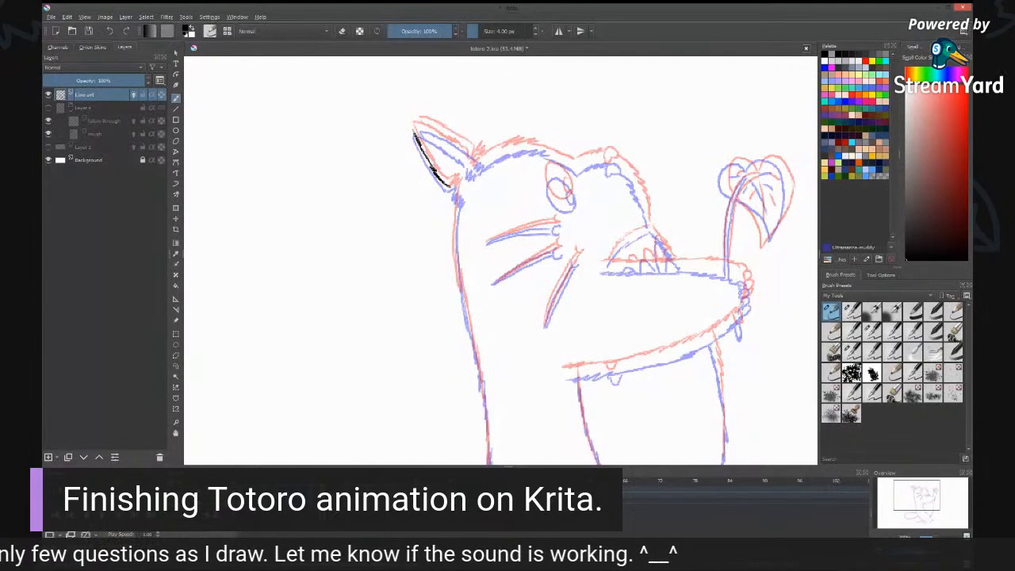
{"action": "left_click_drag", "start_coordinate": [450, 182], "coordinate": [464, 202]}
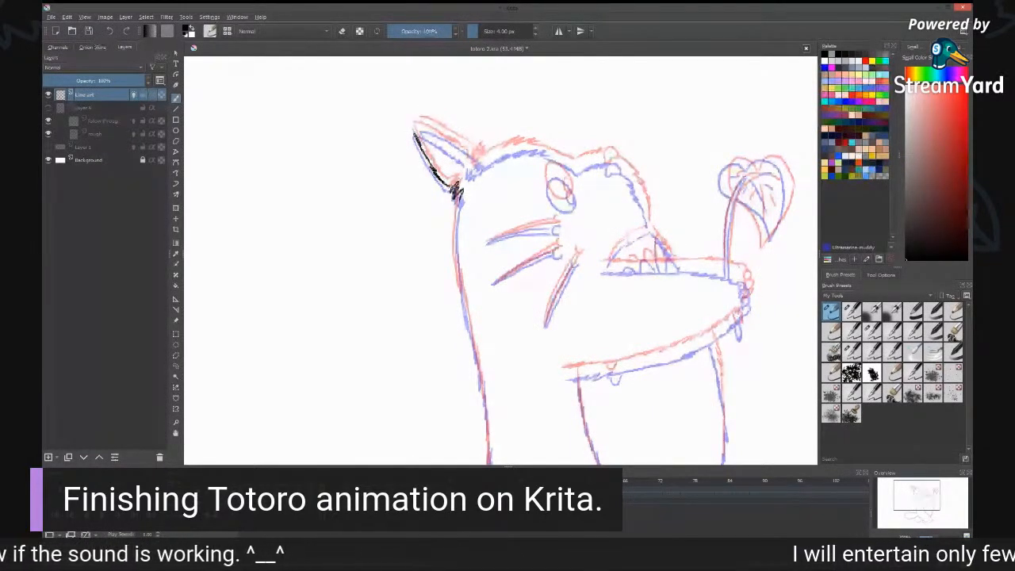
{"action": "mouse_move", "coordinate": [456, 191]}
{"action": "left_mouse_down"}
{"action": "mouse_move", "coordinate": [459, 279]}
{"action": "mouse_move", "coordinate": [475, 355]}
{"action": "left_mouse_up"}
{"action": "mouse_move", "coordinate": [413, 127]}
{"action": "left_mouse_down"}
{"action": "mouse_move", "coordinate": [468, 163]}
{"action": "mouse_move", "coordinate": [481, 160]}
{"action": "mouse_move", "coordinate": [469, 166]}
{"action": "mouse_move", "coordinate": [505, 146]}
{"action": "left_mouse_up"}
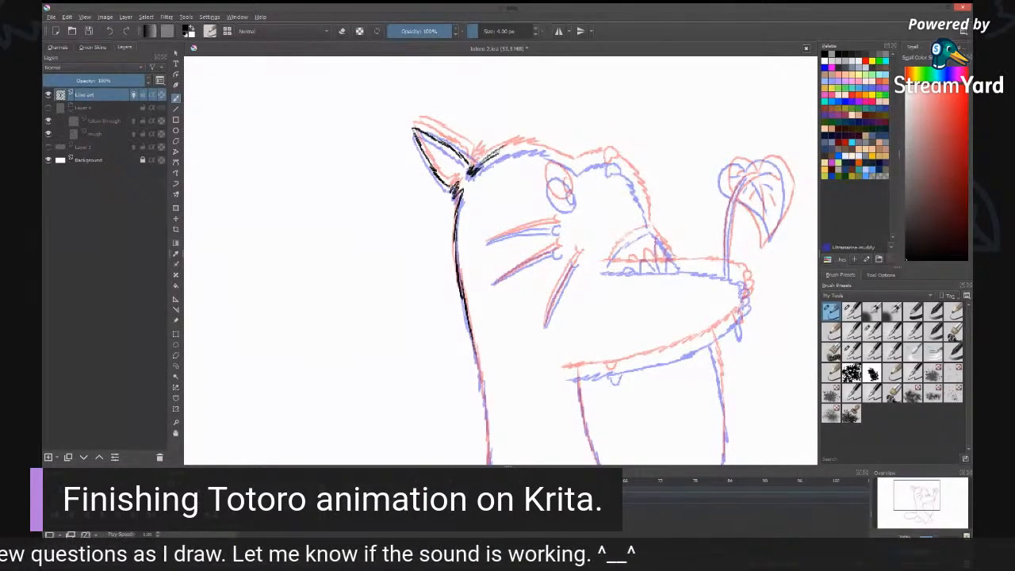
{"action": "mouse_move", "coordinate": [496, 151]}
{"action": "left_mouse_down"}
{"action": "mouse_move", "coordinate": [547, 143]}
{"action": "mouse_move", "coordinate": [573, 165]}
{"action": "mouse_move", "coordinate": [610, 154]}
{"action": "left_mouse_up"}
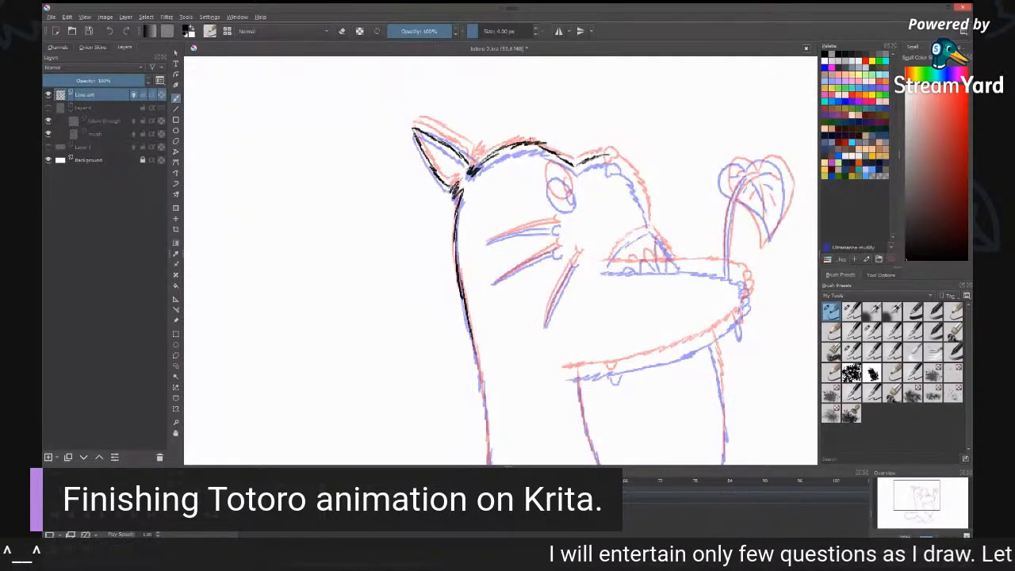
{"action": "mouse_move", "coordinate": [414, 126]}
{"action": "left_mouse_down"}
{"action": "mouse_move", "coordinate": [457, 145]}
{"action": "mouse_move", "coordinate": [473, 168]}
{"action": "left_mouse_up"}
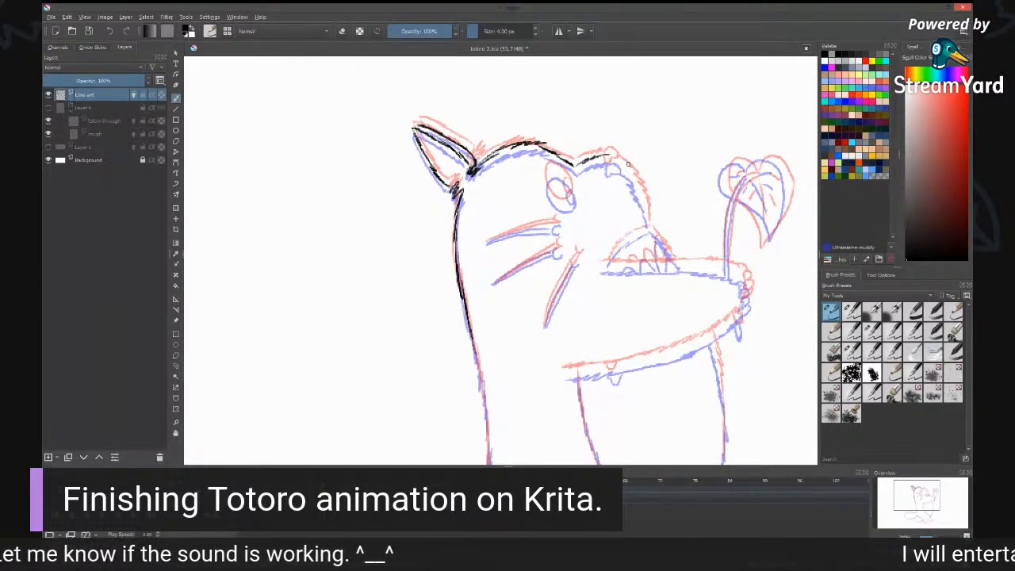
Step: Ink the small nose with the face's front contour down to the arm, and the outline of the outstretched arm
{"action": "left_click_drag", "start_coordinate": [611, 152], "coordinate": [616, 166]}
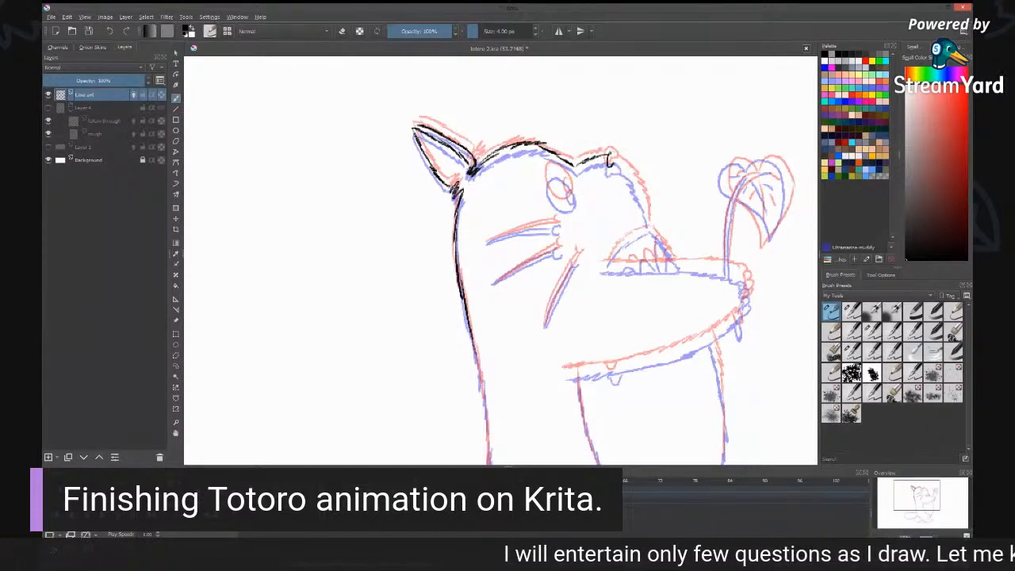
{"action": "left_click_drag", "start_coordinate": [610, 163], "coordinate": [623, 164]}
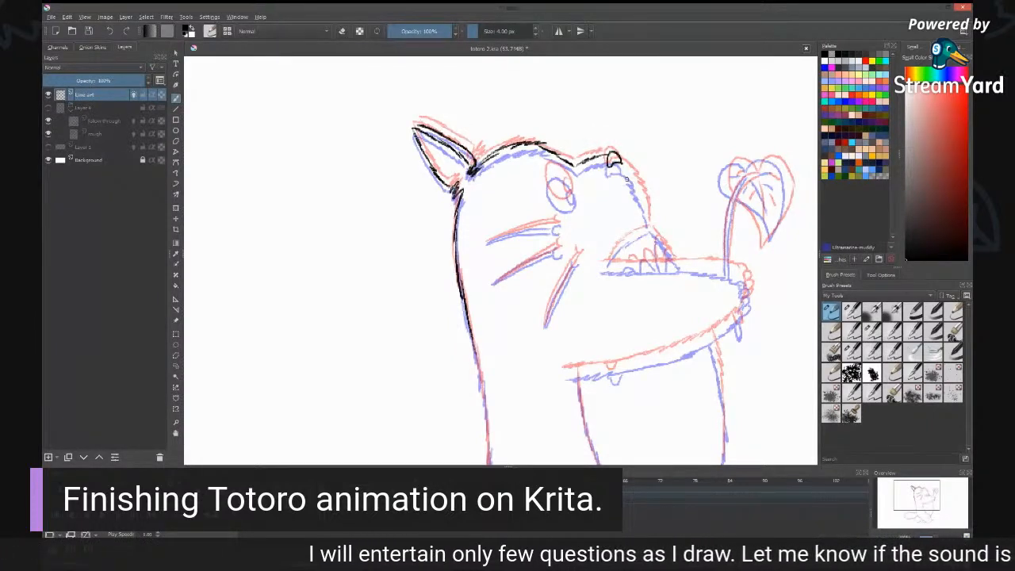
{"action": "left_click_drag", "start_coordinate": [622, 163], "coordinate": [676, 261]}
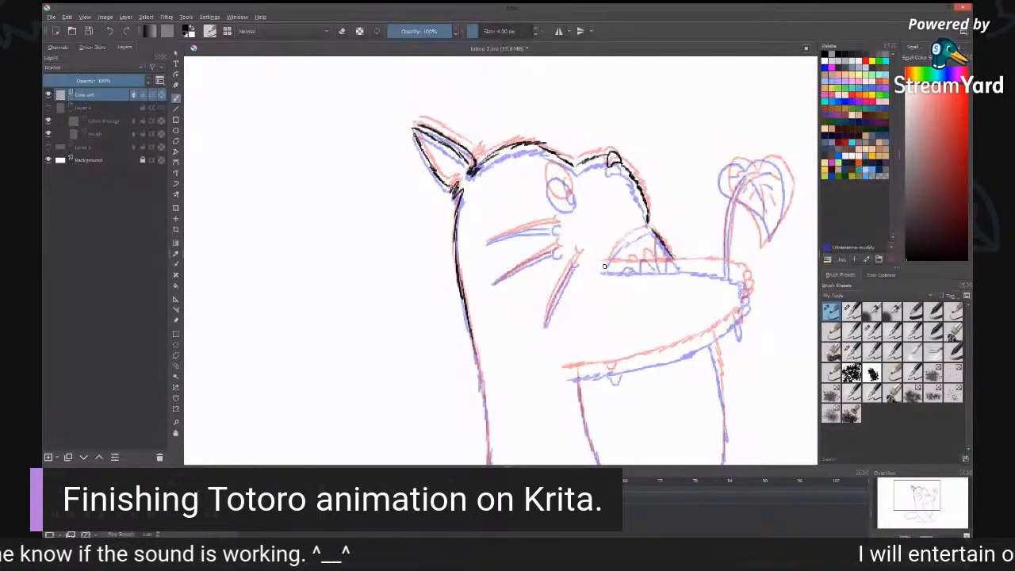
{"action": "mouse_move", "coordinate": [603, 266]}
{"action": "left_mouse_down"}
{"action": "mouse_move", "coordinate": [717, 266]}
{"action": "mouse_move", "coordinate": [745, 279]}
{"action": "mouse_move", "coordinate": [744, 305]}
{"action": "mouse_move", "coordinate": [703, 339]}
{"action": "mouse_move", "coordinate": [565, 373]}
{"action": "left_mouse_up"}
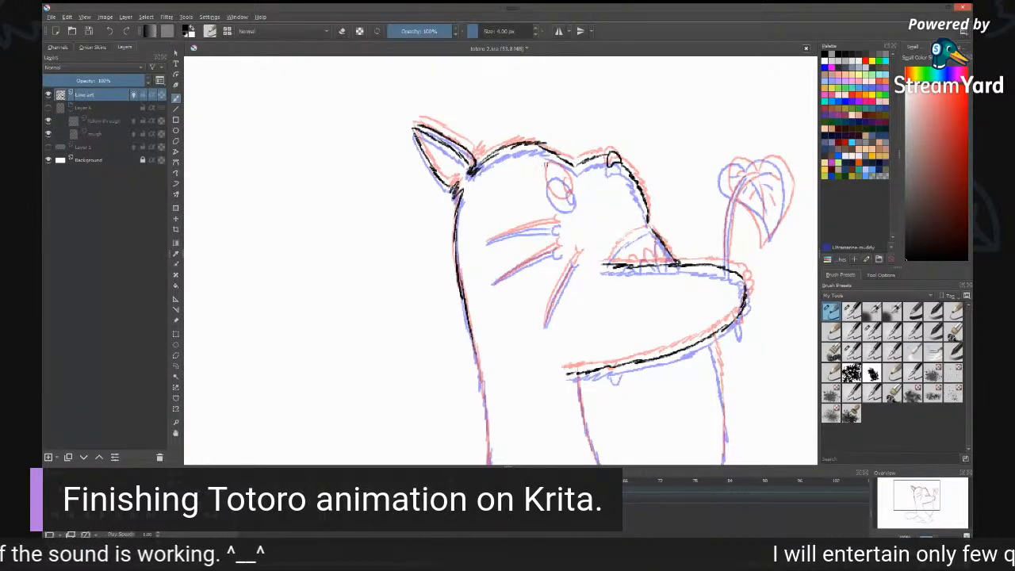
Step: Ink the oval eye with its small pupil and the double-lined uppermost whisker on the cheek
{"action": "left_click_drag", "start_coordinate": [548, 168], "coordinate": [556, 199]}
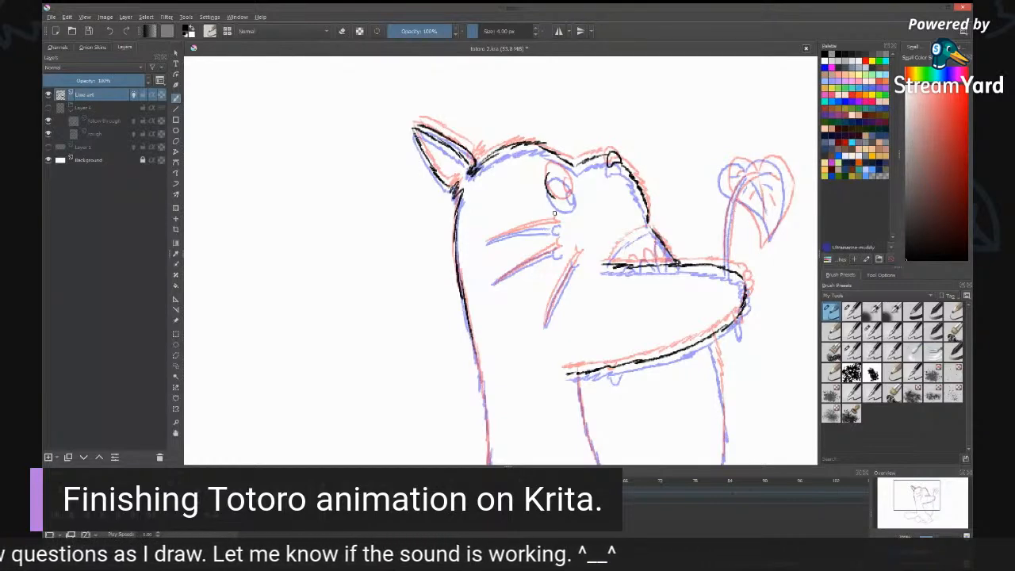
{"action": "mouse_move", "coordinate": [549, 177]}
{"action": "left_mouse_down"}
{"action": "mouse_move", "coordinate": [557, 171]}
{"action": "mouse_move", "coordinate": [572, 185]}
{"action": "mouse_move", "coordinate": [550, 195]}
{"action": "mouse_move", "coordinate": [566, 206]}
{"action": "mouse_move", "coordinate": [571, 197]}
{"action": "left_mouse_up"}
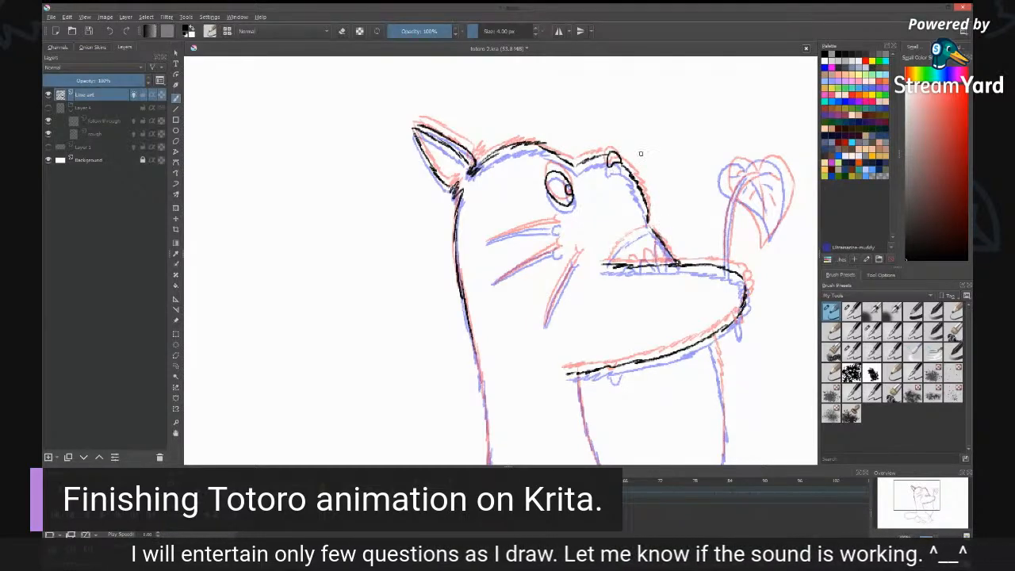
{"action": "mouse_move", "coordinate": [553, 222]}
{"action": "left_mouse_down"}
{"action": "mouse_move", "coordinate": [558, 231]}
{"action": "mouse_move", "coordinate": [487, 243]}
{"action": "left_mouse_up"}
{"action": "left_click_drag", "start_coordinate": [555, 225], "coordinate": [496, 242]}
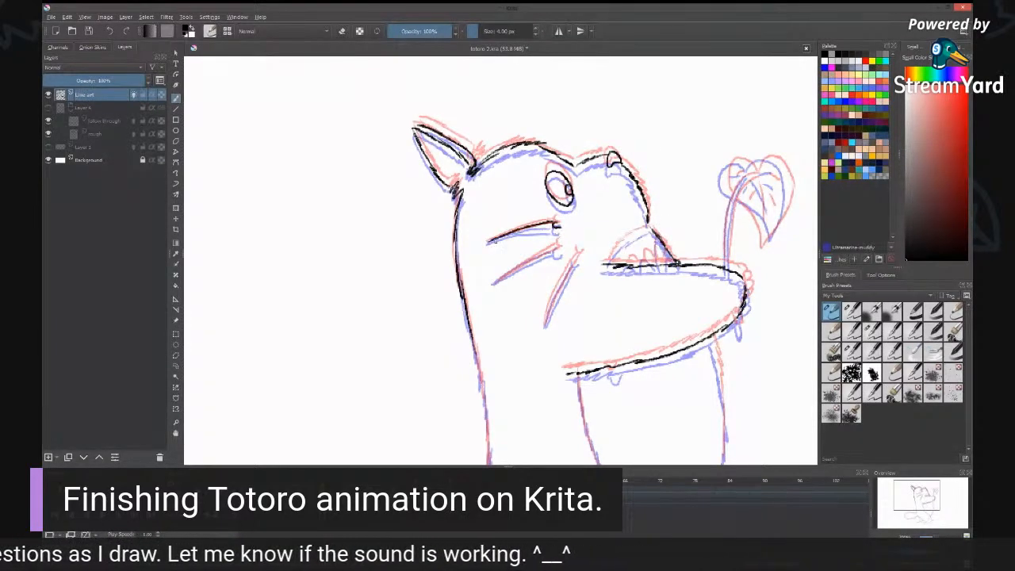
Step: Finish the uppermost whisker, then ink the two lower double-lined whiskers and the curved mouth line above the arm
{"action": "left_click_drag", "start_coordinate": [551, 224], "coordinate": [492, 242]}
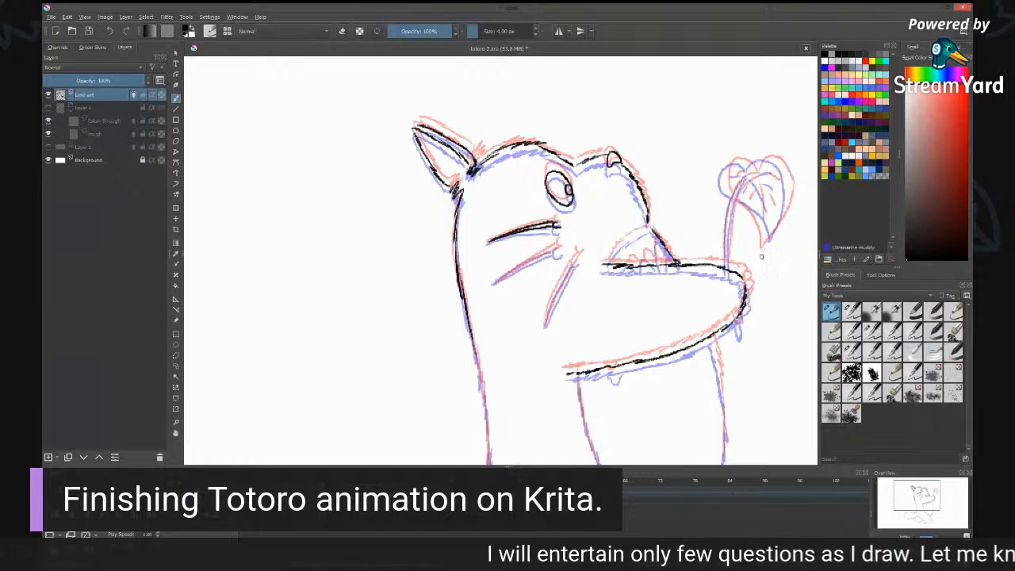
{"action": "left_click_drag", "start_coordinate": [560, 246], "coordinate": [563, 252]}
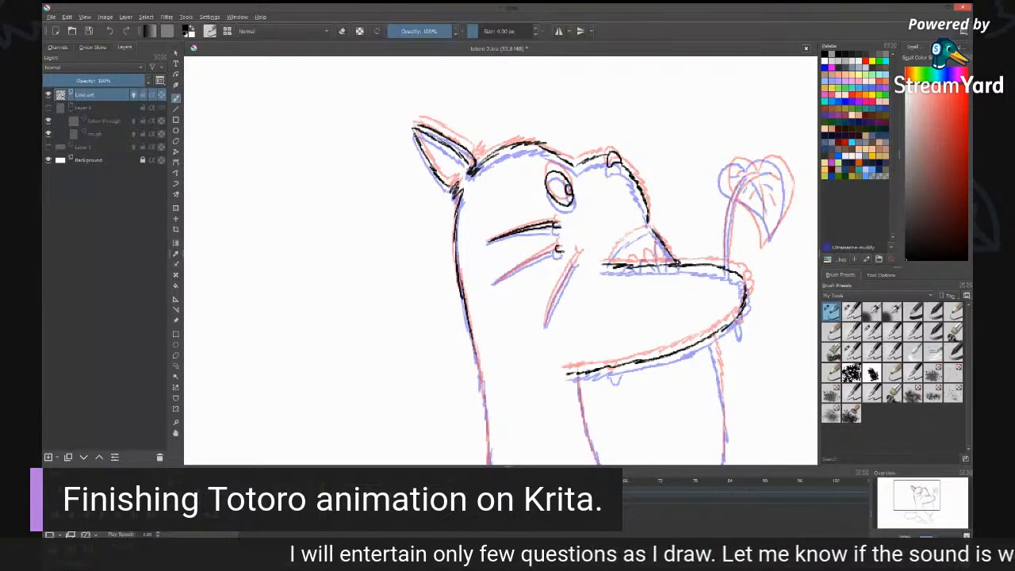
{"action": "left_click_drag", "start_coordinate": [495, 283], "coordinate": [558, 248]}
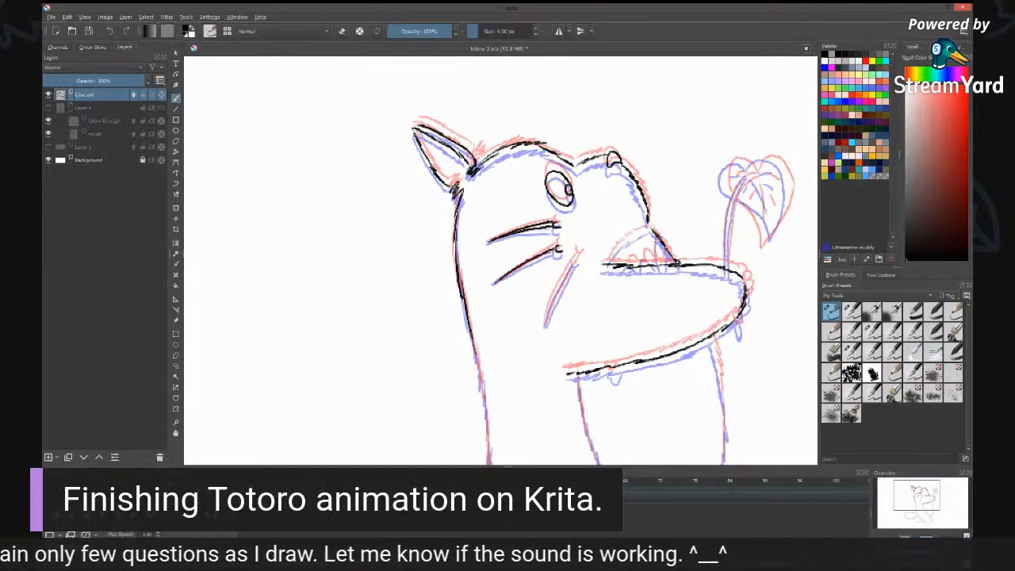
{"action": "left_click_drag", "start_coordinate": [494, 284], "coordinate": [558, 251]}
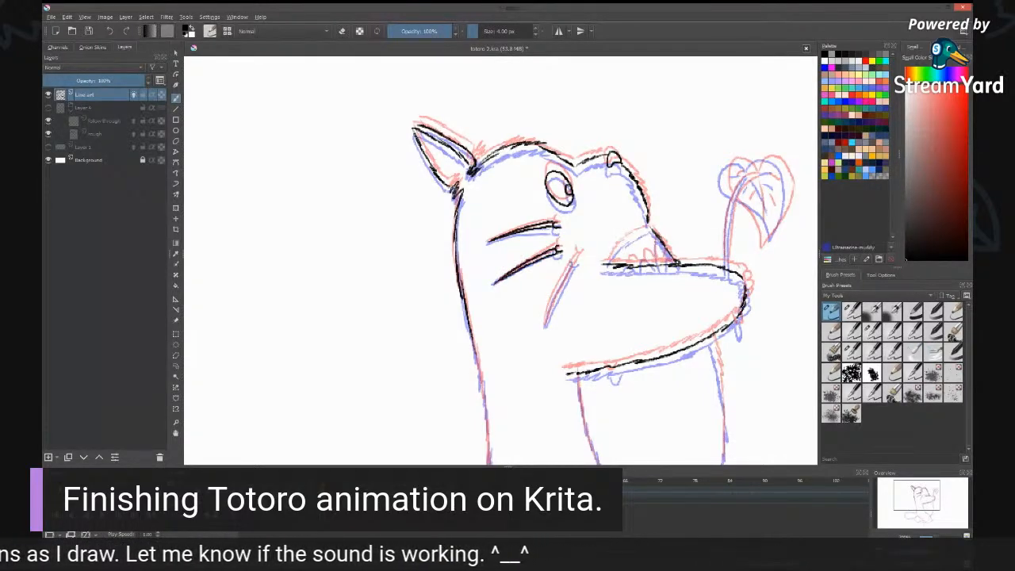
{"action": "left_click_drag", "start_coordinate": [577, 254], "coordinate": [545, 325]}
{"action": "left_click_drag", "start_coordinate": [576, 259], "coordinate": [546, 332]}
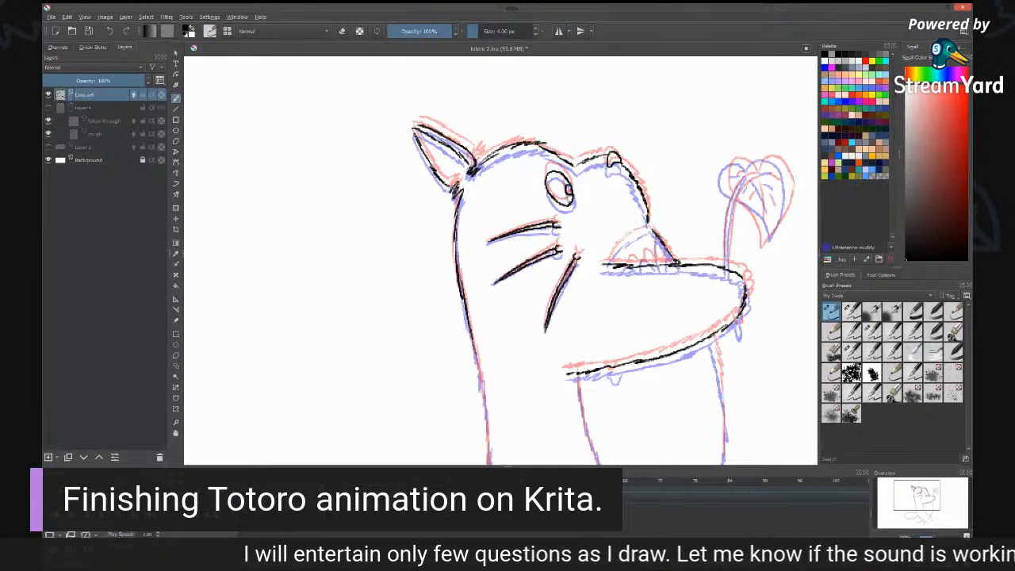
{"action": "left_click_drag", "start_coordinate": [578, 258], "coordinate": [573, 272]}
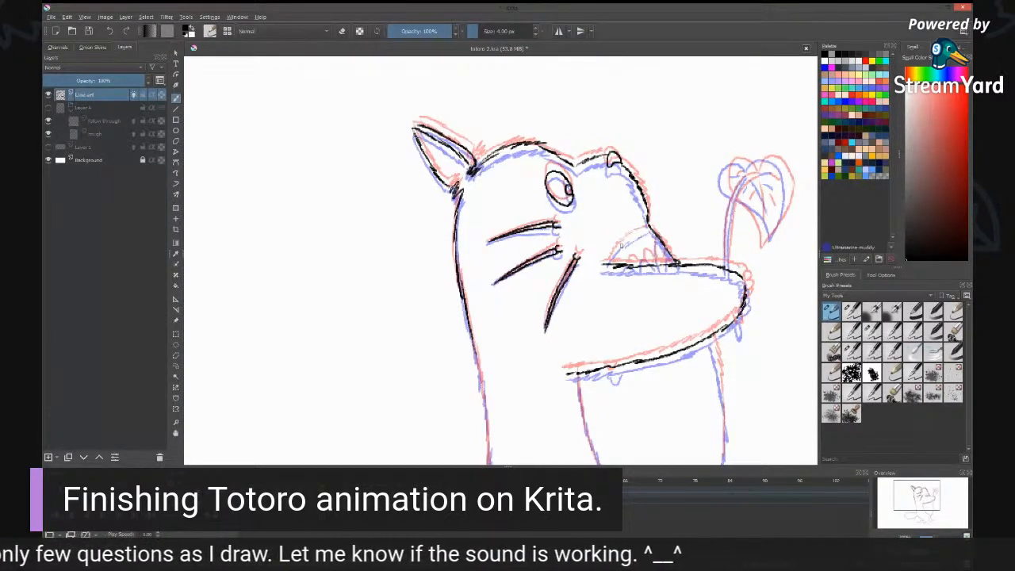
{"action": "left_click_drag", "start_coordinate": [652, 227], "coordinate": [611, 260]}
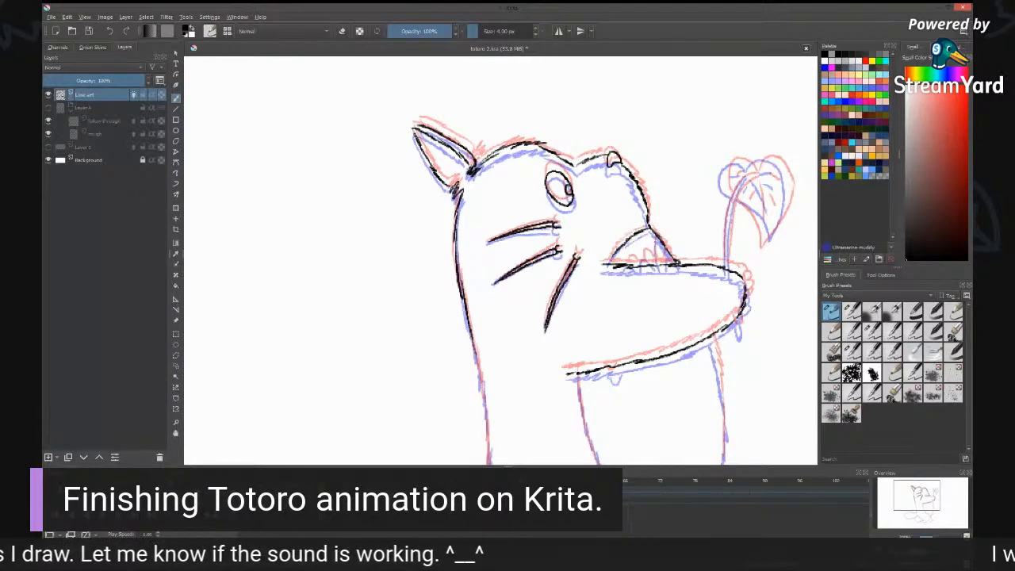
Step: Ink the belly's front contour below the arm and the curved inner edge of the belly patch
{"action": "mouse_move", "coordinate": [727, 384]}
{"action": "left_mouse_down"}
{"action": "mouse_move", "coordinate": [671, 287]}
{"action": "mouse_move", "coordinate": [638, 155]}
{"action": "mouse_move", "coordinate": [651, 238]}
{"action": "mouse_move", "coordinate": [640, 290]}
{"action": "left_mouse_up"}
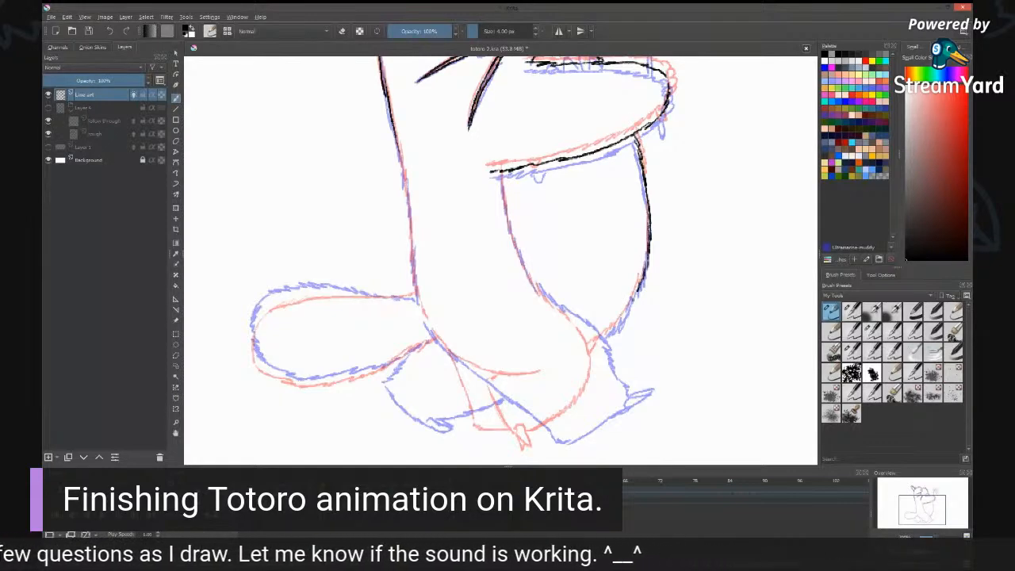
{"action": "left_click_drag", "start_coordinate": [640, 282], "coordinate": [600, 340]}
{"action": "mouse_move", "coordinate": [501, 171]}
{"action": "left_mouse_down"}
{"action": "mouse_move", "coordinate": [505, 214]}
{"action": "mouse_move", "coordinate": [565, 312]}
{"action": "left_mouse_up"}
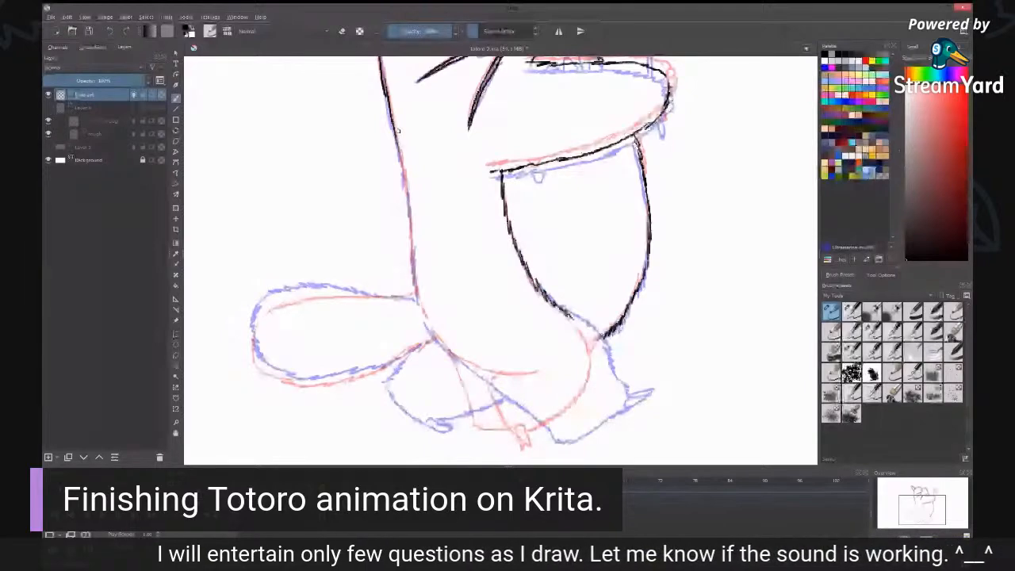
Step: Ink the lower back contour down to the tail and the full rounded outline of the tail
{"action": "left_click_drag", "start_coordinate": [488, 291], "coordinate": [497, 283]}
{"action": "left_click_drag", "start_coordinate": [497, 283], "coordinate": [641, 222]}
{"action": "left_click_drag", "start_coordinate": [480, 226], "coordinate": [570, 229]}
{"action": "mouse_move", "coordinate": [478, 226]}
{"action": "left_mouse_down"}
{"action": "mouse_move", "coordinate": [408, 262]}
{"action": "mouse_move", "coordinate": [448, 307]}
{"action": "mouse_move", "coordinate": [508, 311]}
{"action": "mouse_move", "coordinate": [555, 287]}
{"action": "left_mouse_up"}
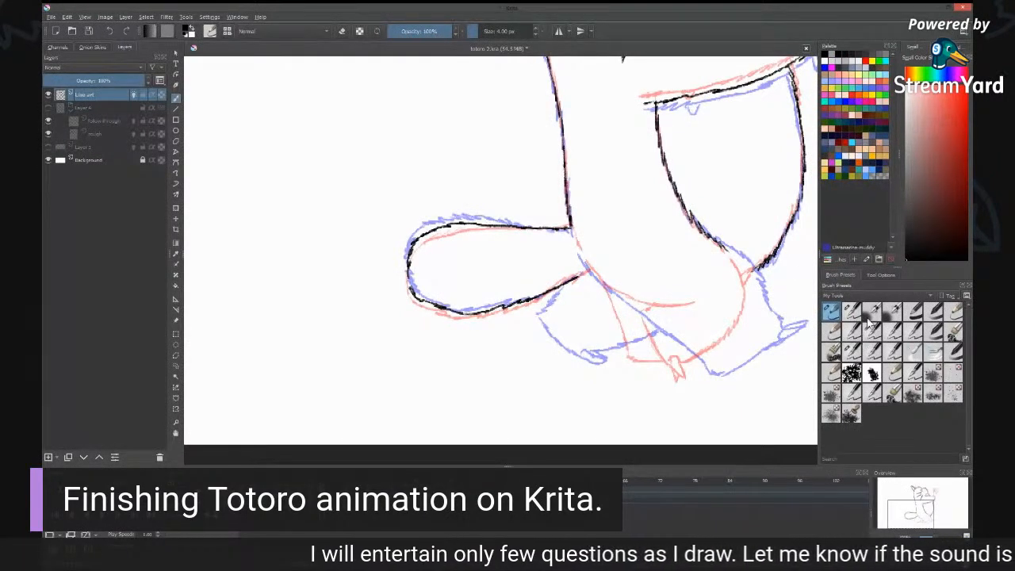
{"action": "left_click_drag", "start_coordinate": [582, 276], "coordinate": [591, 270]}
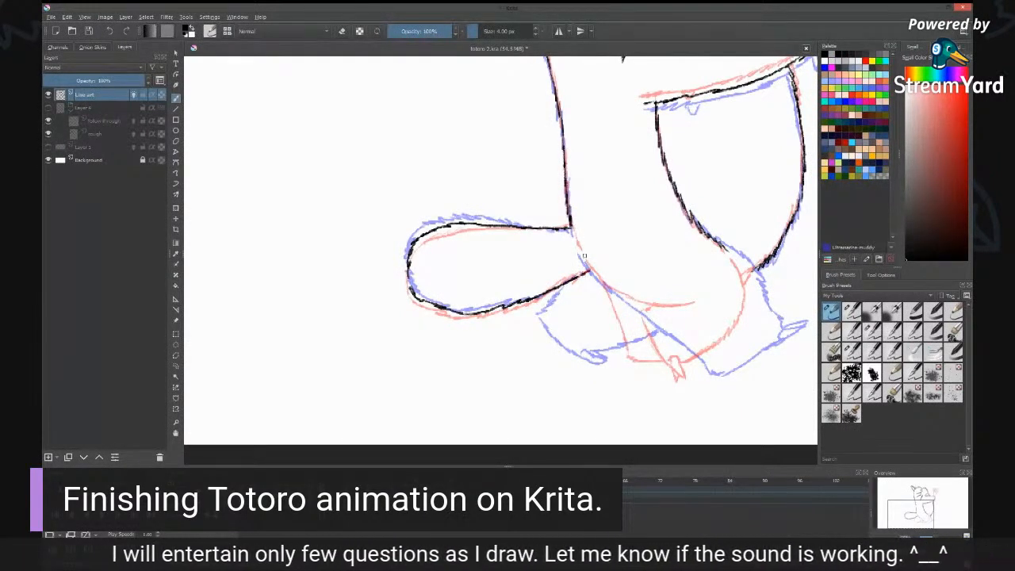
Step: Close the belly patch's lower tip and ink the front leg with its thigh line, heel, sole, and pointed toe
{"action": "left_click_drag", "start_coordinate": [738, 292], "coordinate": [642, 286]}
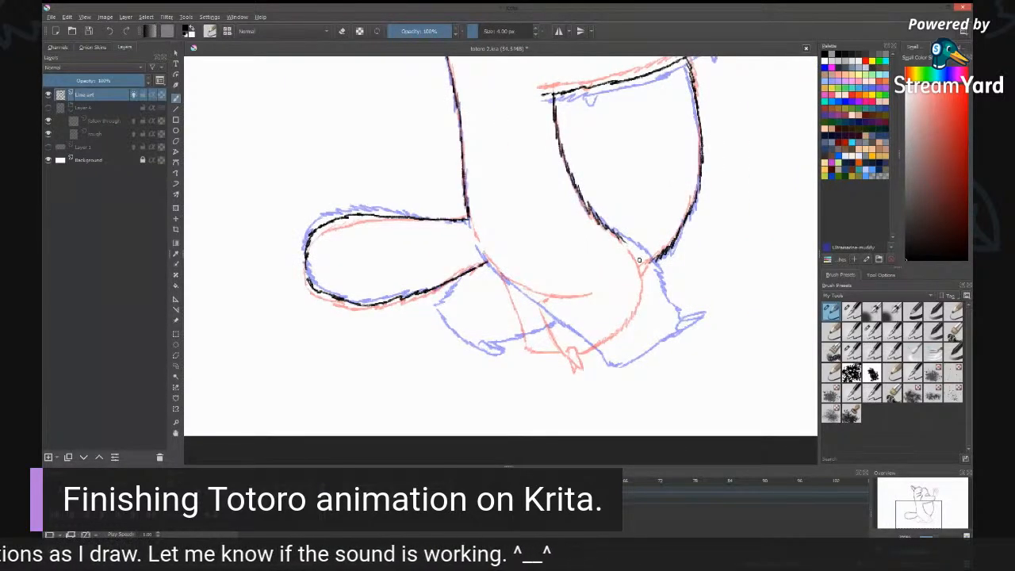
{"action": "left_click_drag", "start_coordinate": [632, 246], "coordinate": [651, 268]}
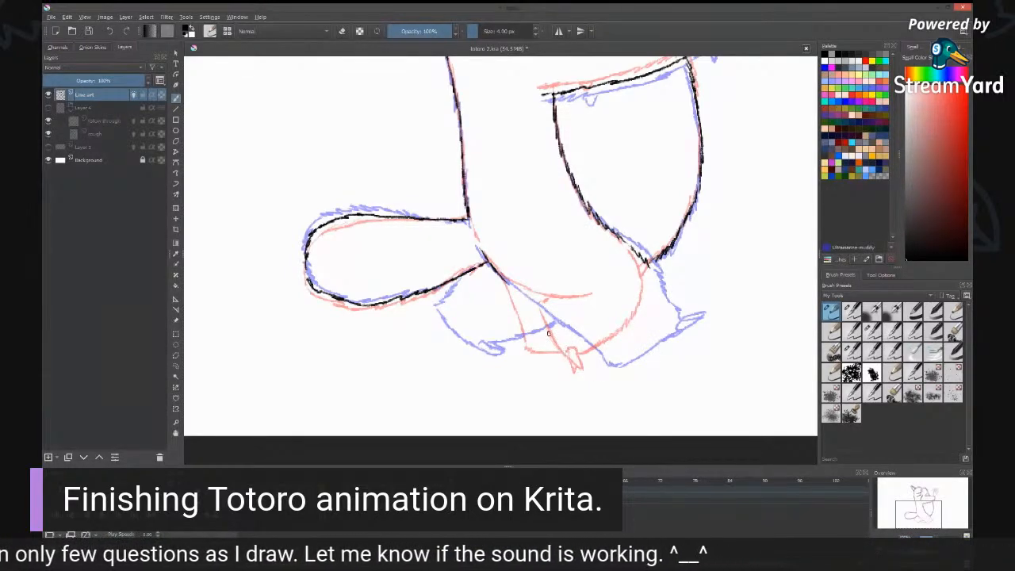
{"action": "mouse_move", "coordinate": [555, 341]}
{"action": "left_mouse_down"}
{"action": "mouse_move", "coordinate": [587, 360]}
{"action": "mouse_move", "coordinate": [641, 366]}
{"action": "left_mouse_up"}
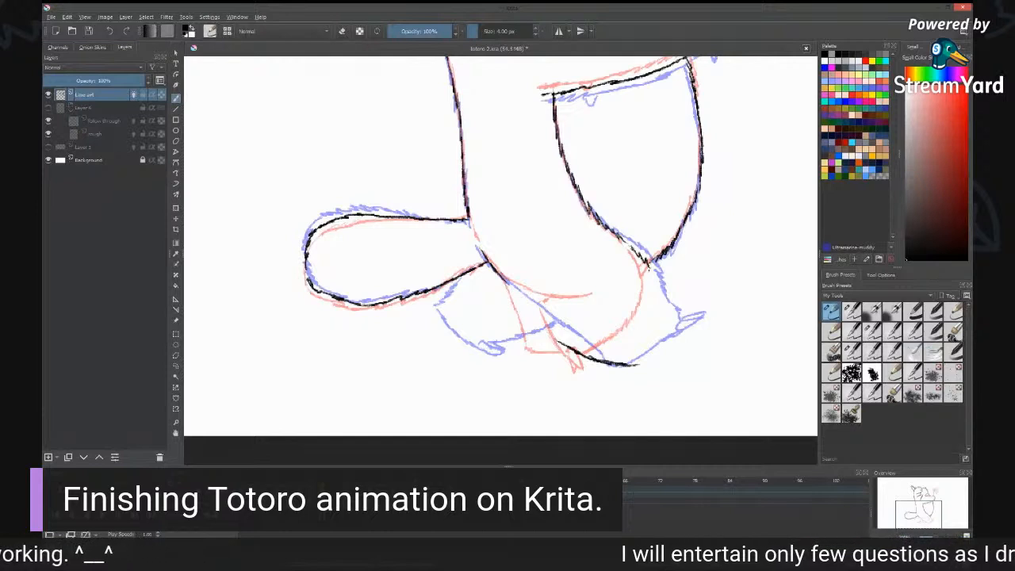
{"action": "mouse_move", "coordinate": [649, 268]}
{"action": "left_mouse_down"}
{"action": "mouse_move", "coordinate": [650, 314]}
{"action": "mouse_move", "coordinate": [633, 358]}
{"action": "left_mouse_up"}
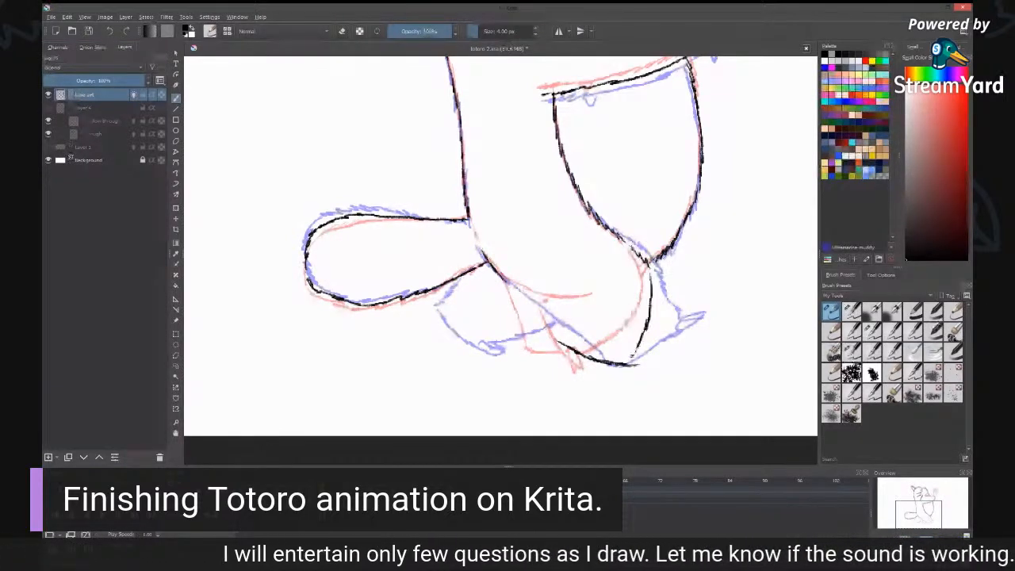
{"action": "left_click_drag", "start_coordinate": [624, 362], "coordinate": [657, 366]}
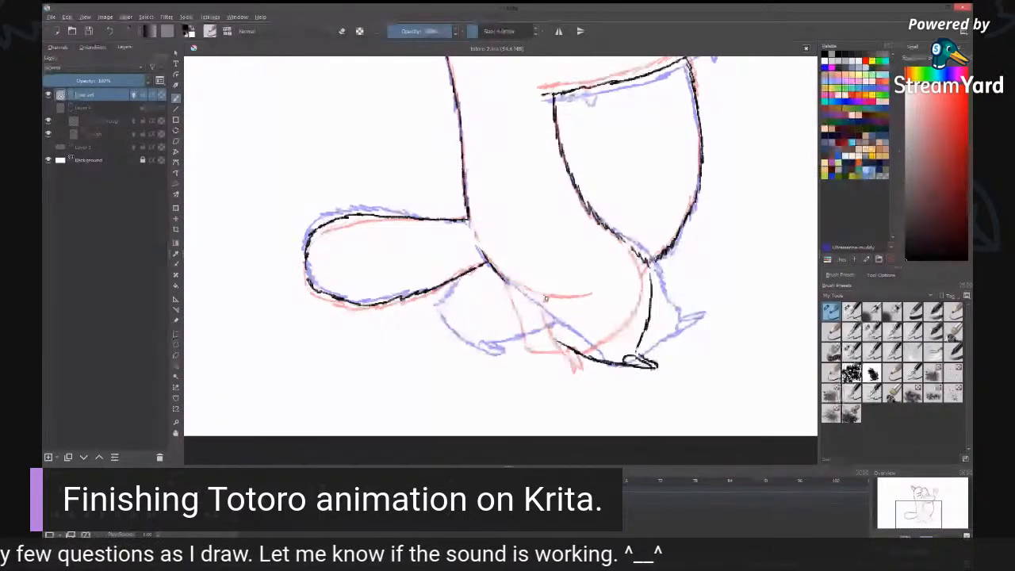
{"action": "left_click_drag", "start_coordinate": [505, 279], "coordinate": [543, 302]}
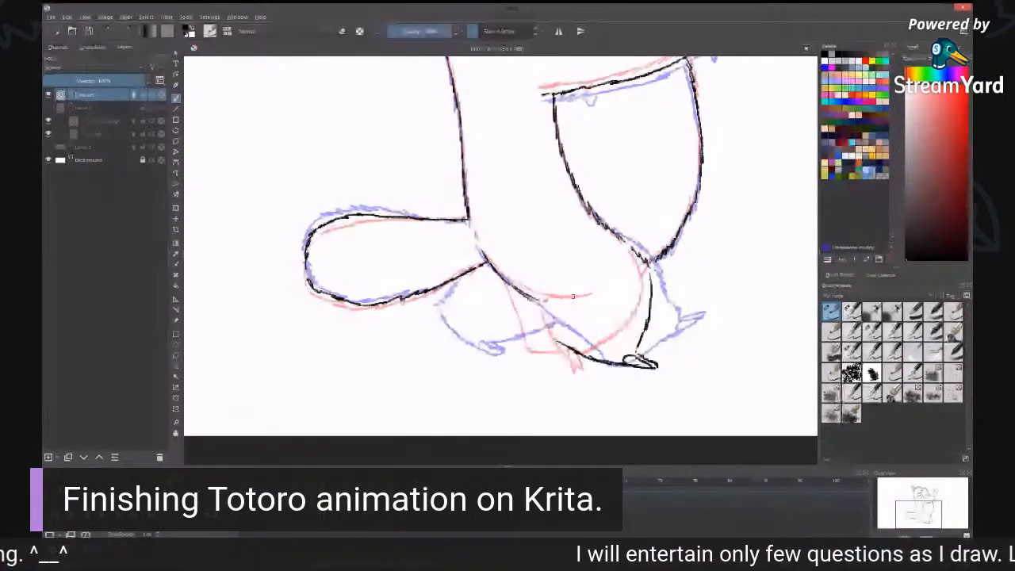
{"action": "mouse_move", "coordinate": [563, 306]}
{"action": "left_mouse_down"}
{"action": "mouse_move", "coordinate": [584, 313]}
{"action": "mouse_move", "coordinate": [551, 325]}
{"action": "mouse_move", "coordinate": [568, 345]}
{"action": "left_mouse_up"}
{"action": "left_click_drag", "start_coordinate": [649, 264], "coordinate": [652, 290]}
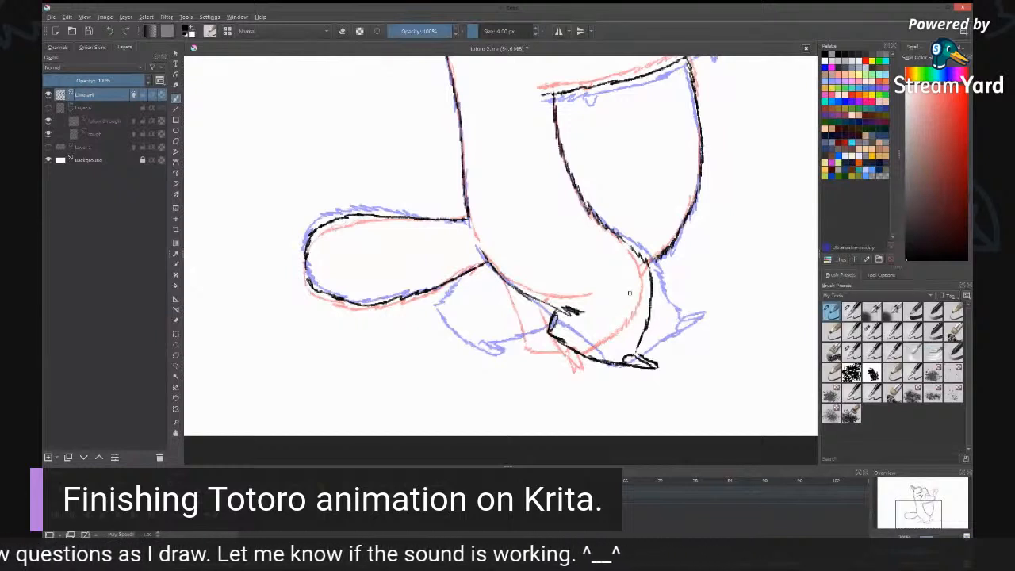
Step: Ink the rear leg below the tail with its back contour, sole, and small toe
{"action": "mouse_move", "coordinate": [489, 268]}
{"action": "left_mouse_down"}
{"action": "mouse_move", "coordinate": [484, 305]}
{"action": "mouse_move", "coordinate": [490, 283]}
{"action": "left_mouse_up"}
{"action": "mouse_move", "coordinate": [485, 306]}
{"action": "left_mouse_down"}
{"action": "mouse_move", "coordinate": [476, 332]}
{"action": "mouse_move", "coordinate": [551, 357]}
{"action": "left_mouse_up"}
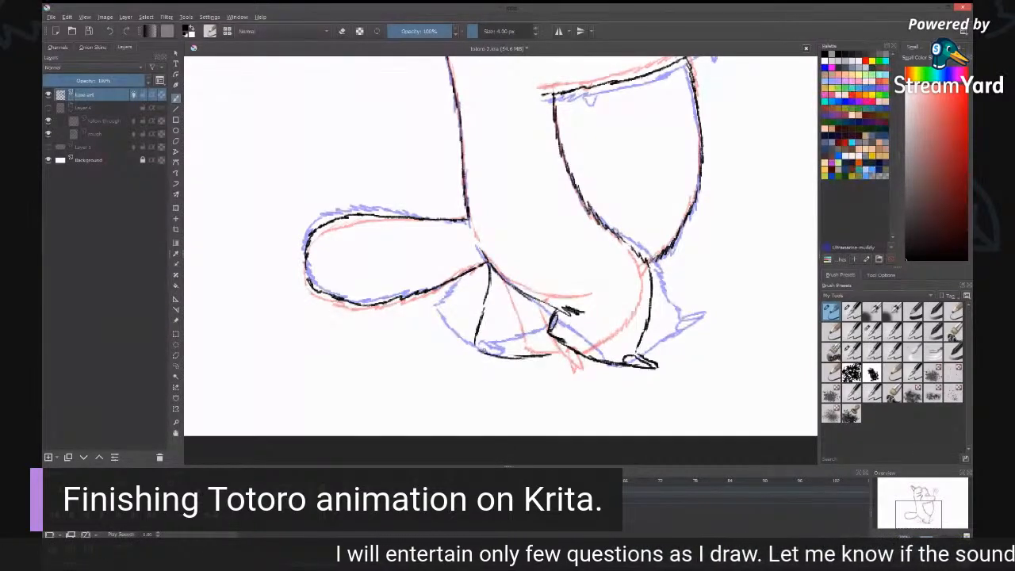
{"action": "left_click_drag", "start_coordinate": [478, 348], "coordinate": [555, 358]}
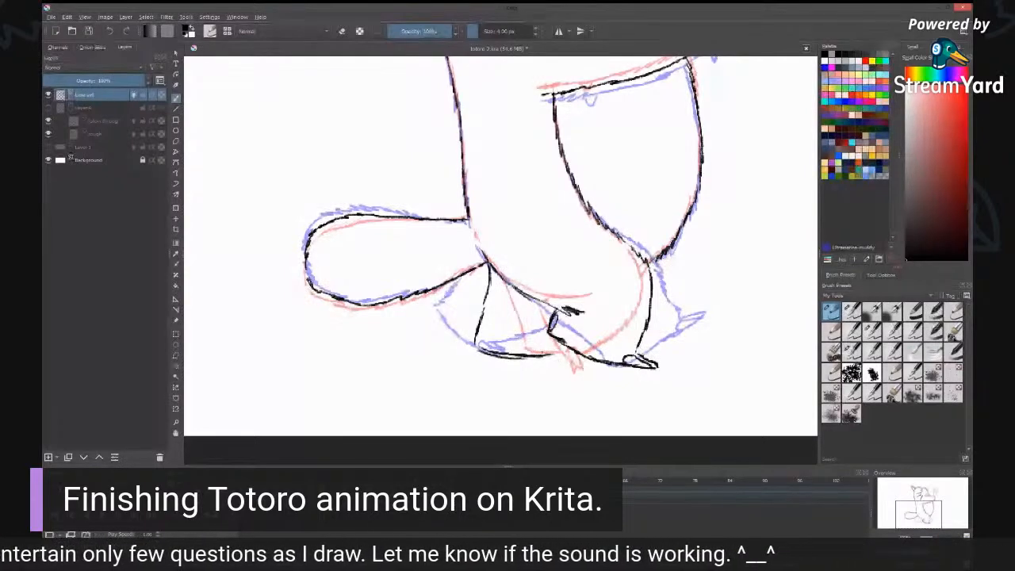
{"action": "left_click_drag", "start_coordinate": [538, 347], "coordinate": [568, 355]}
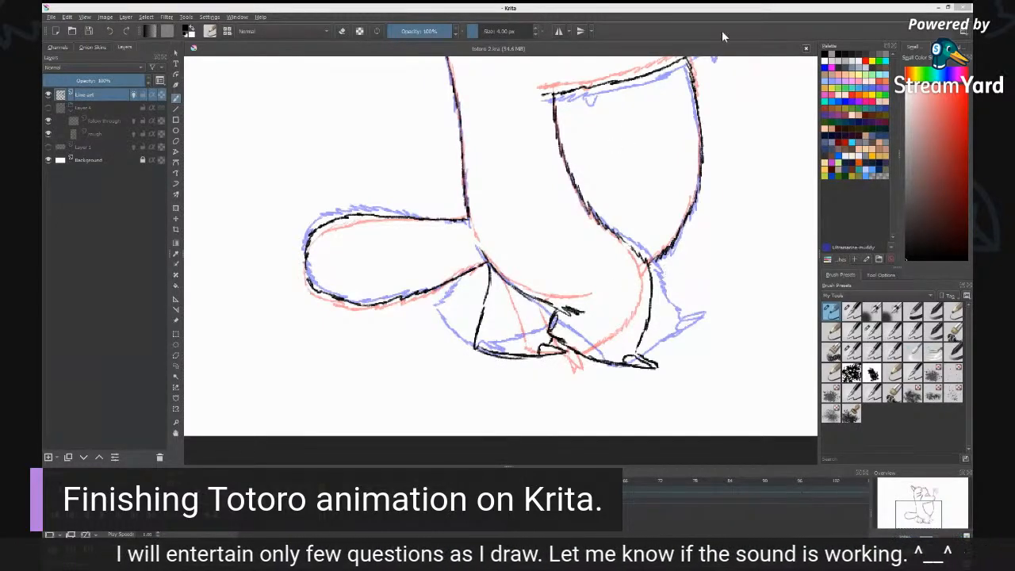
Step: Ink the double-lined stem rising from the hand and the heart-shaped leaf with its veins
{"action": "scroll", "coordinate": [621, 259], "scroll_direction": "down", "scroll_amount": 2}
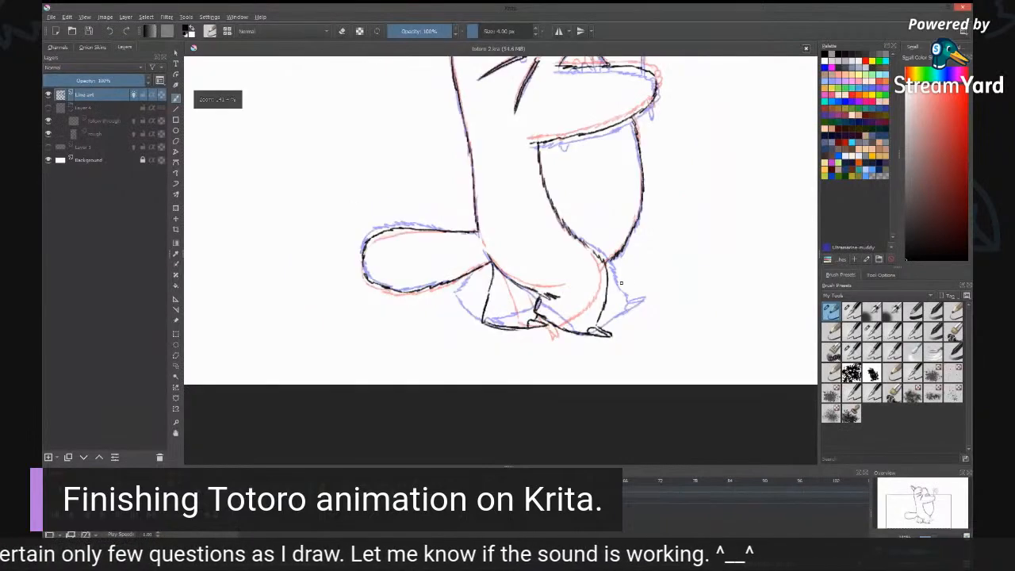
{"action": "scroll", "coordinate": [624, 280], "scroll_direction": "down", "scroll_amount": 2}
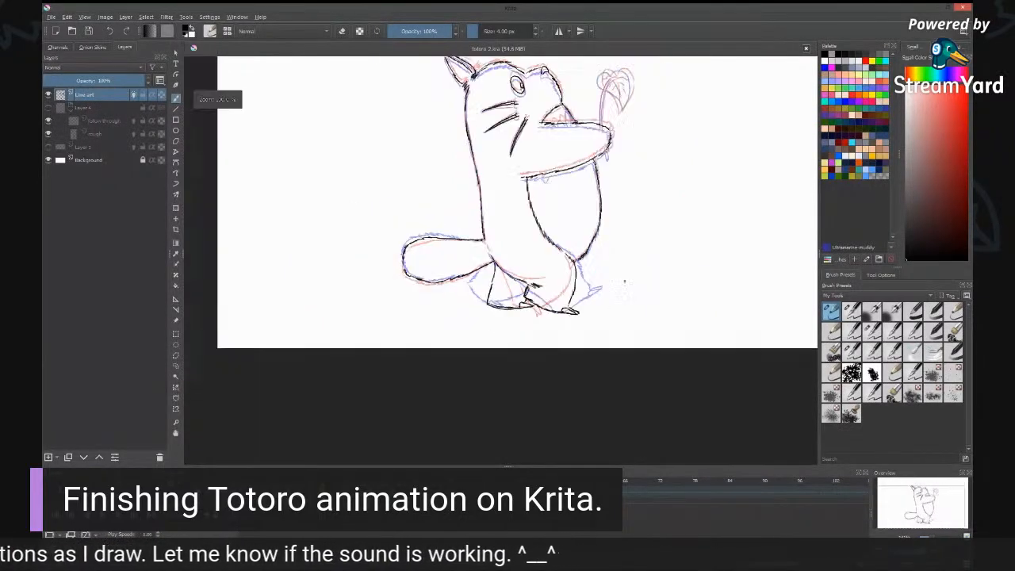
{"action": "key", "text": "1"}
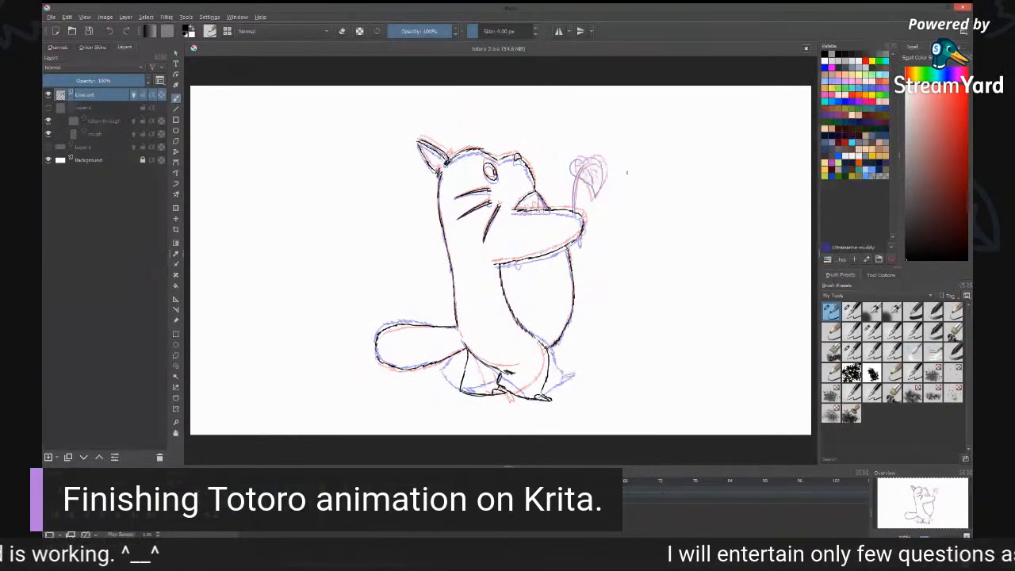
{"action": "scroll", "coordinate": [627, 172], "scroll_direction": "up", "scroll_amount": 5}
{"action": "mouse_move", "coordinate": [616, 127]}
{"action": "left_mouse_down"}
{"action": "mouse_move", "coordinate": [580, 160]}
{"action": "mouse_move", "coordinate": [558, 314]}
{"action": "left_mouse_up"}
{"action": "mouse_move", "coordinate": [615, 131]}
{"action": "left_mouse_down"}
{"action": "mouse_move", "coordinate": [585, 171]}
{"action": "mouse_move", "coordinate": [561, 327]}
{"action": "left_mouse_up"}
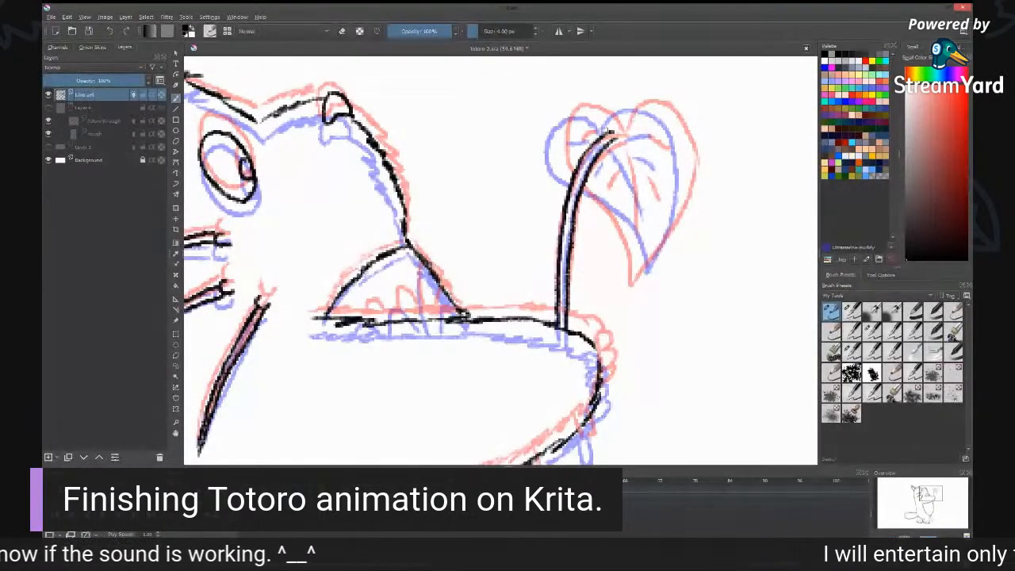
{"action": "mouse_move", "coordinate": [611, 133]}
{"action": "left_mouse_down"}
{"action": "mouse_move", "coordinate": [602, 121]}
{"action": "mouse_move", "coordinate": [563, 132]}
{"action": "mouse_move", "coordinate": [638, 277]}
{"action": "left_mouse_up"}
{"action": "mouse_move", "coordinate": [617, 137]}
{"action": "left_mouse_down"}
{"action": "mouse_move", "coordinate": [652, 104]}
{"action": "mouse_move", "coordinate": [684, 188]}
{"action": "mouse_move", "coordinate": [644, 276]}
{"action": "left_mouse_up"}
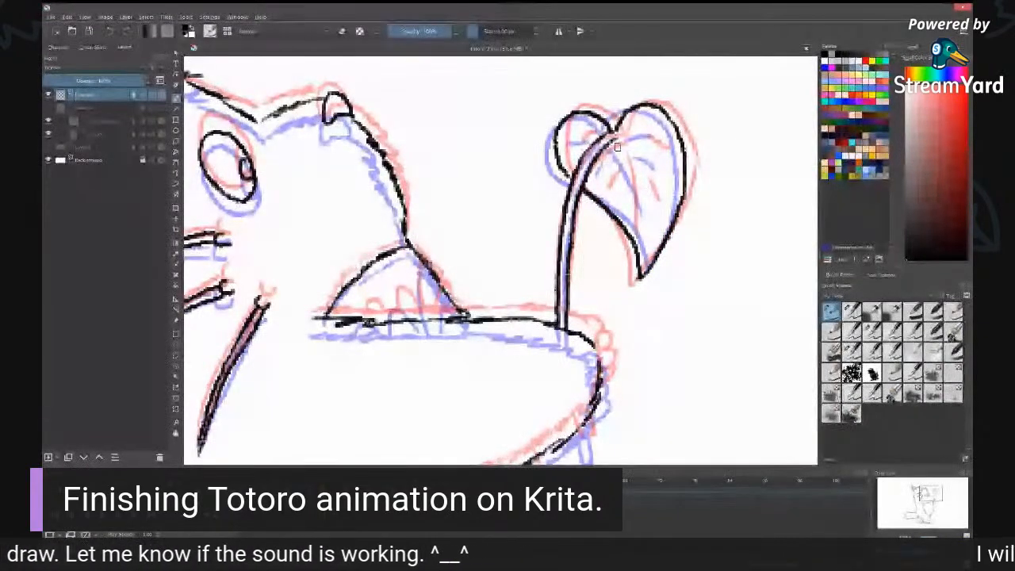
{"action": "left_click_drag", "start_coordinate": [609, 141], "coordinate": [645, 242]}
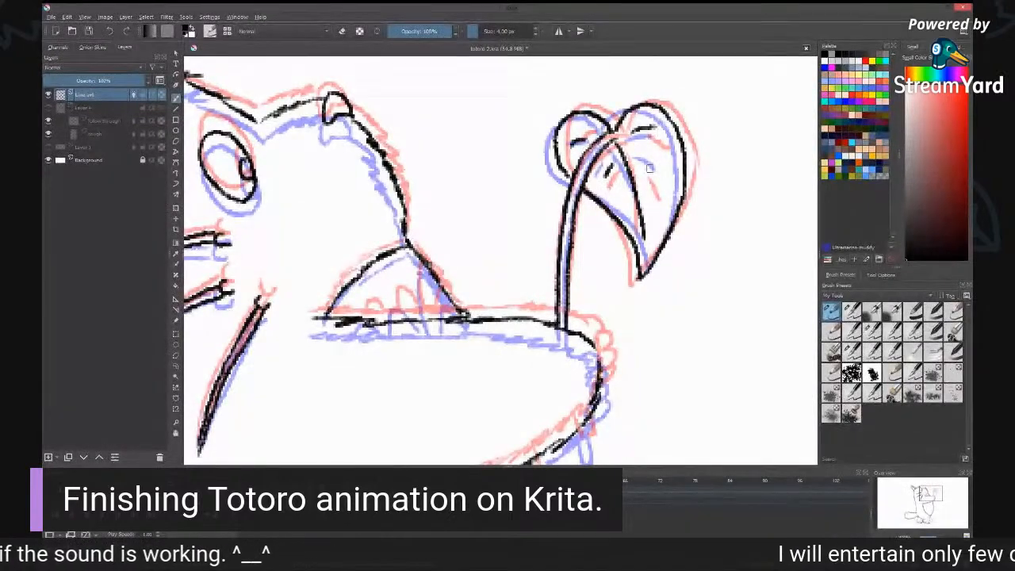
Step: Ink the small rounded fingers at the tip of the outstretched arm
{"action": "key", "text": "minus"}
{"action": "key", "text": "minus"}
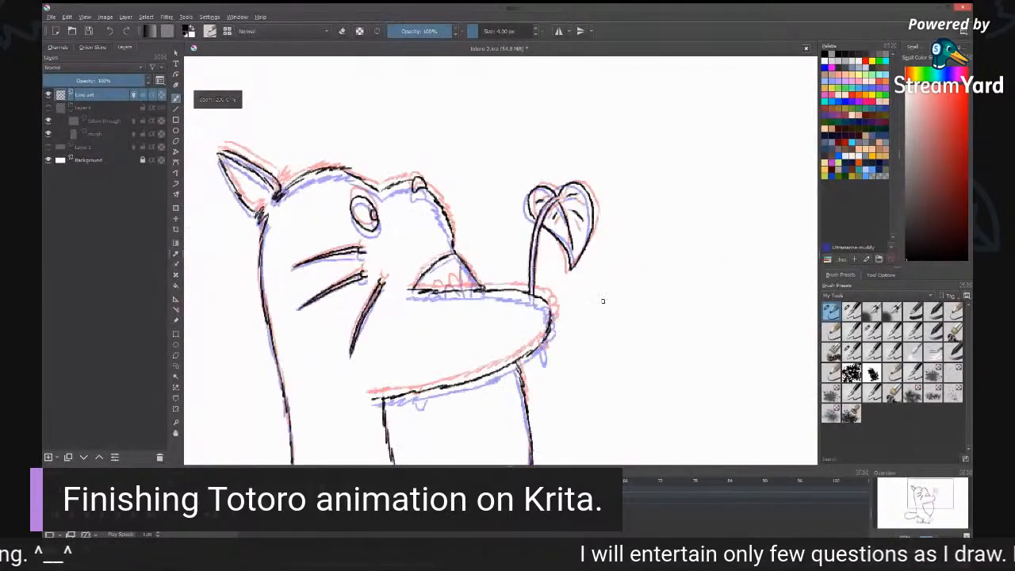
{"action": "left_click_drag", "start_coordinate": [564, 357], "coordinate": [611, 237]}
{"action": "key", "text": "plus"}
{"action": "mouse_move", "coordinate": [630, 138]}
{"action": "left_mouse_down"}
{"action": "mouse_move", "coordinate": [642, 156]}
{"action": "mouse_move", "coordinate": [634, 186]}
{"action": "left_mouse_up"}
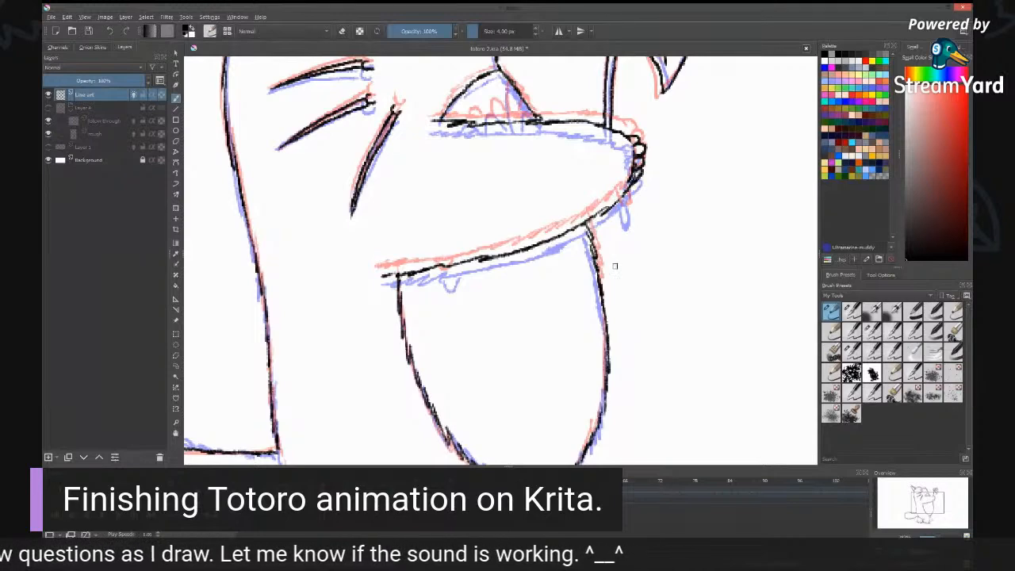
Step: Review the whole inked figure against the onion-skin outlines of the neighbouring frames
{"action": "key", "text": "minus"}
{"action": "key", "text": "minus"}
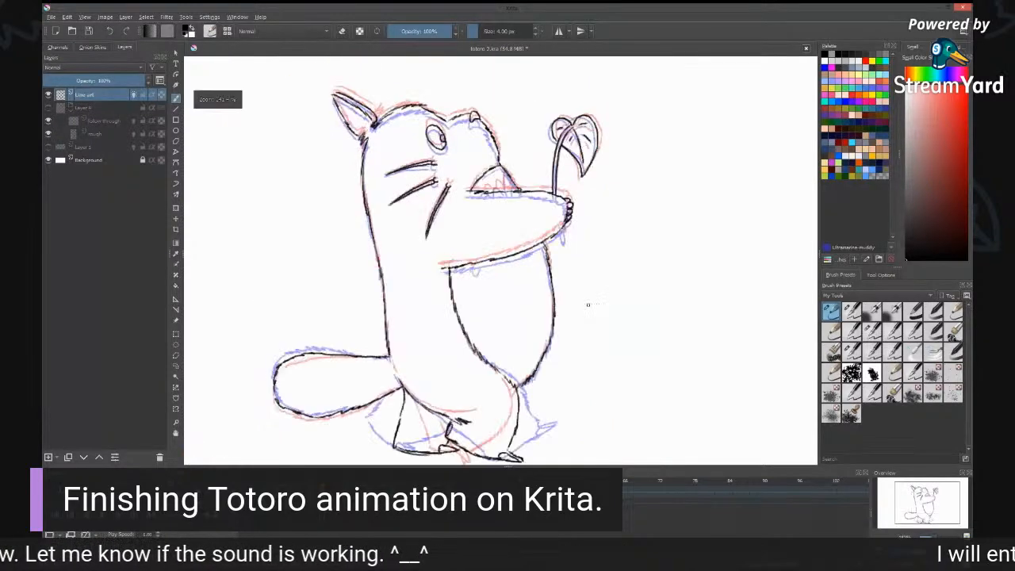
{"action": "key", "text": "minus"}
{"action": "mouse_move", "coordinate": [561, 336]}
{"action": "left_mouse_down"}
{"action": "mouse_move", "coordinate": [628, 324]}
{"action": "mouse_move", "coordinate": [612, 327]}
{"action": "left_mouse_up"}
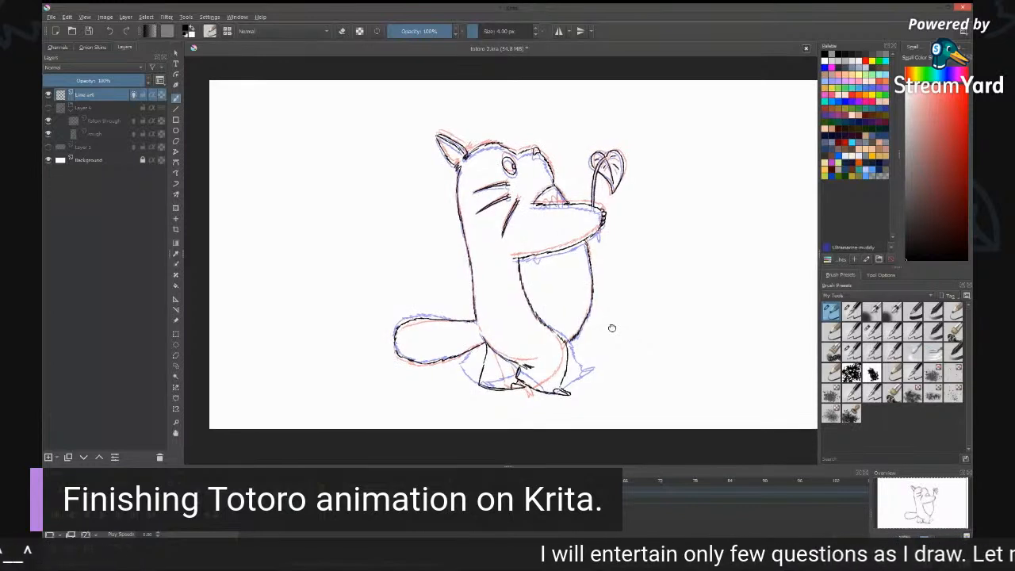
{"action": "key", "text": "minus"}
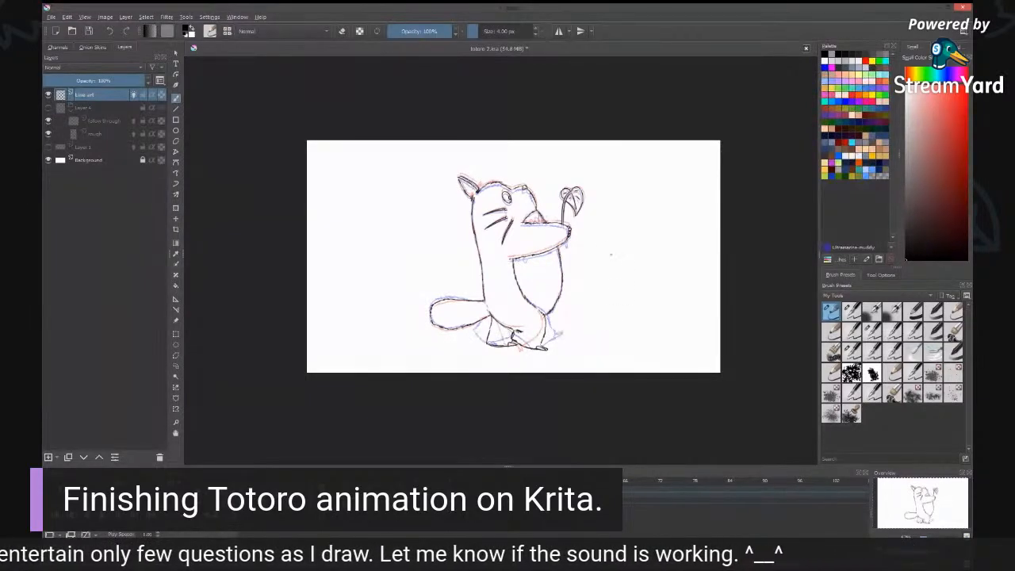
{"action": "key", "text": "plus"}
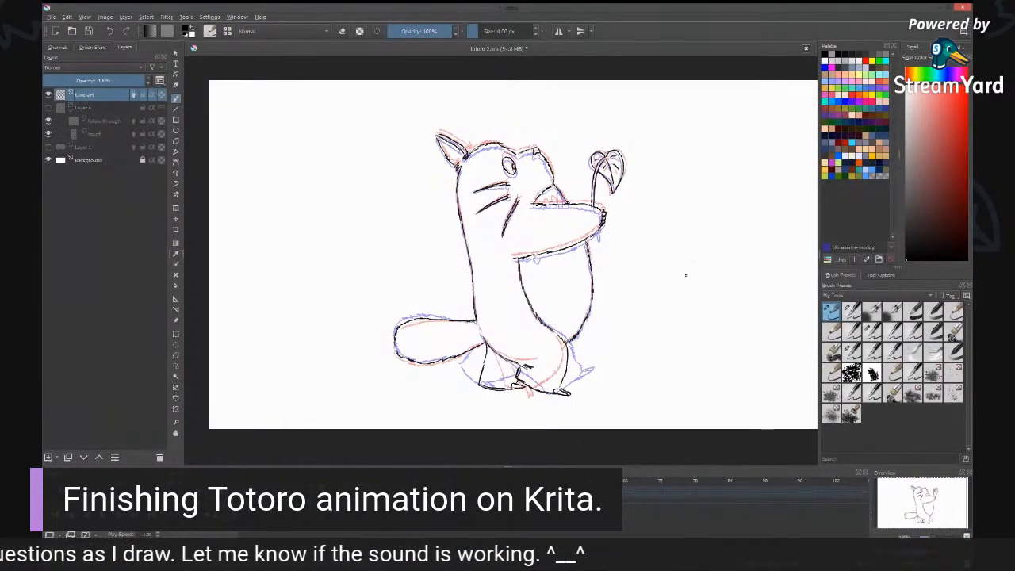
{"action": "key", "text": "minus"}
{"action": "left_click_drag", "start_coordinate": [661, 281], "coordinate": [649, 287]}
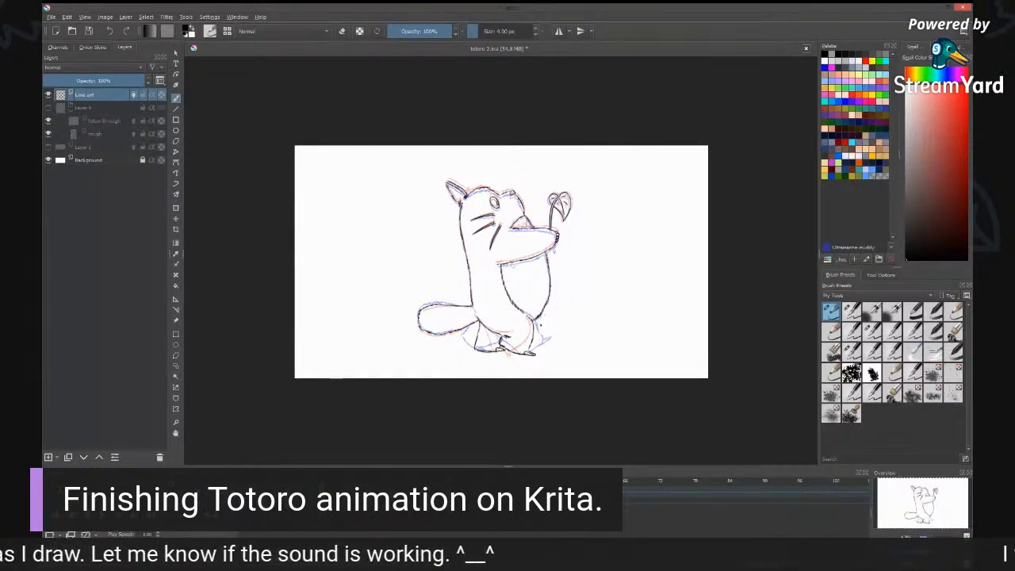
{"action": "key", "text": "plus"}
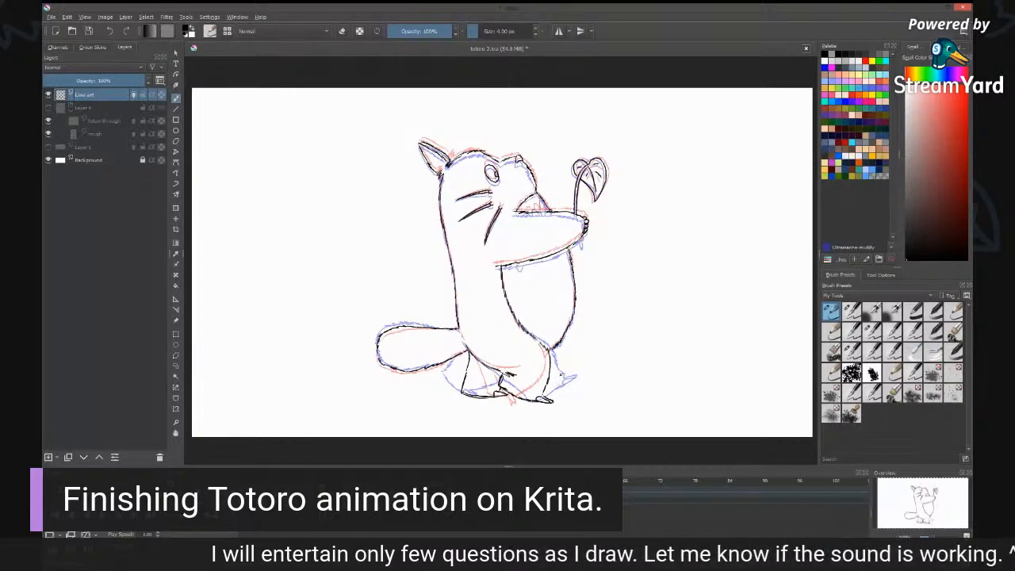
Step: Ink the small fingers of the far hand above the arm and the small claw beneath the arm's lower edge
{"action": "key", "text": "plus"}
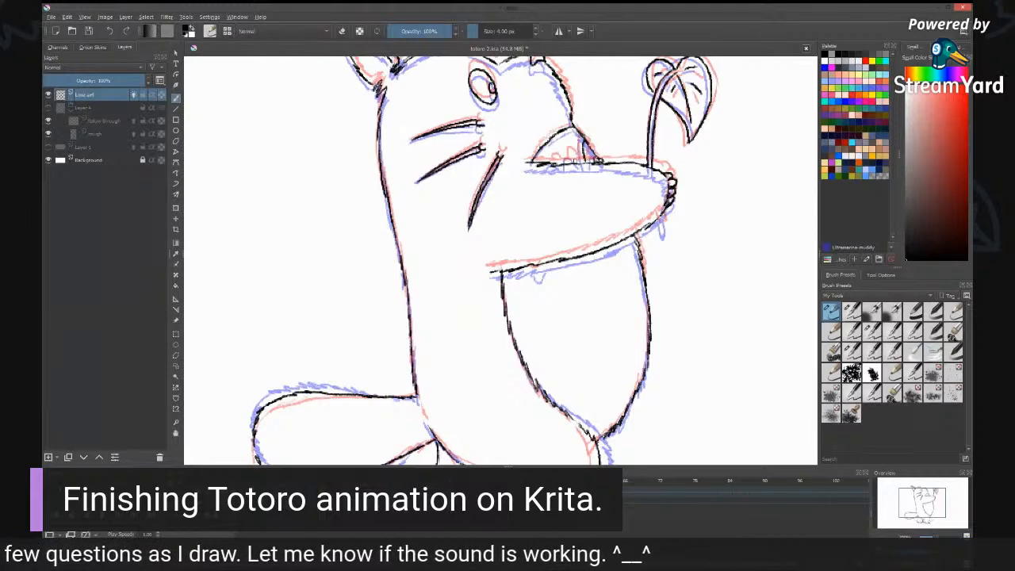
{"action": "mouse_move", "coordinate": [570, 164]}
{"action": "left_mouse_down"}
{"action": "mouse_move", "coordinate": [572, 154]}
{"action": "mouse_move", "coordinate": [579, 163]}
{"action": "mouse_move", "coordinate": [559, 165]}
{"action": "left_mouse_up"}
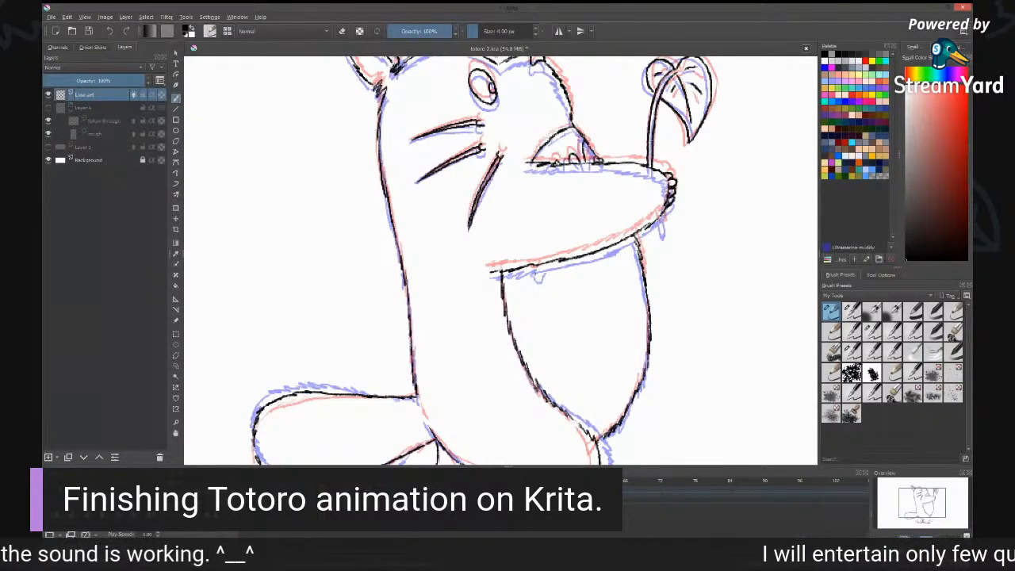
{"action": "left_click_drag", "start_coordinate": [534, 269], "coordinate": [542, 269]}
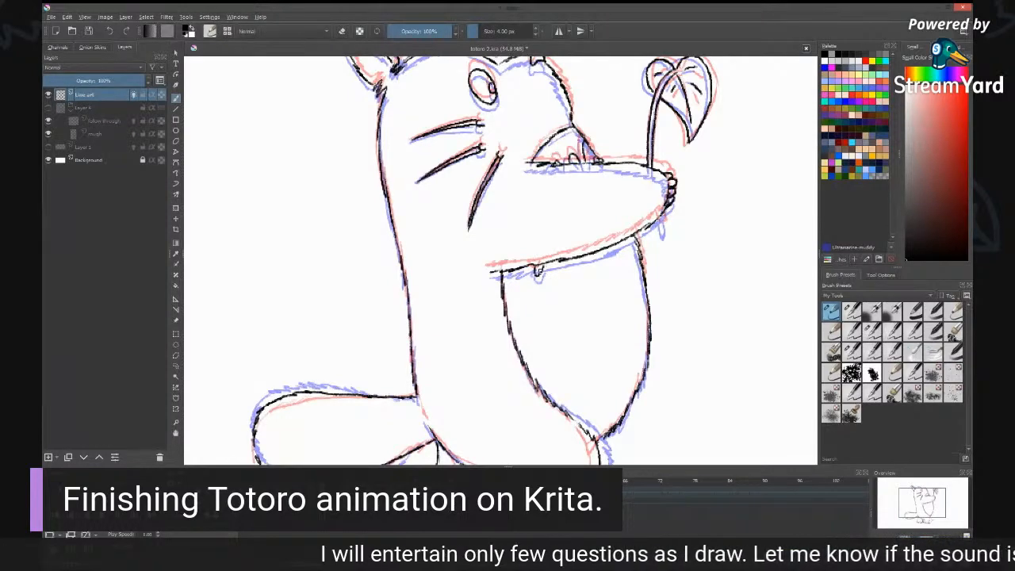
{"action": "mouse_move", "coordinate": [577, 359]}
{"action": "left_mouse_down"}
{"action": "mouse_move", "coordinate": [601, 273]}
{"action": "mouse_move", "coordinate": [644, 211]}
{"action": "left_mouse_up"}
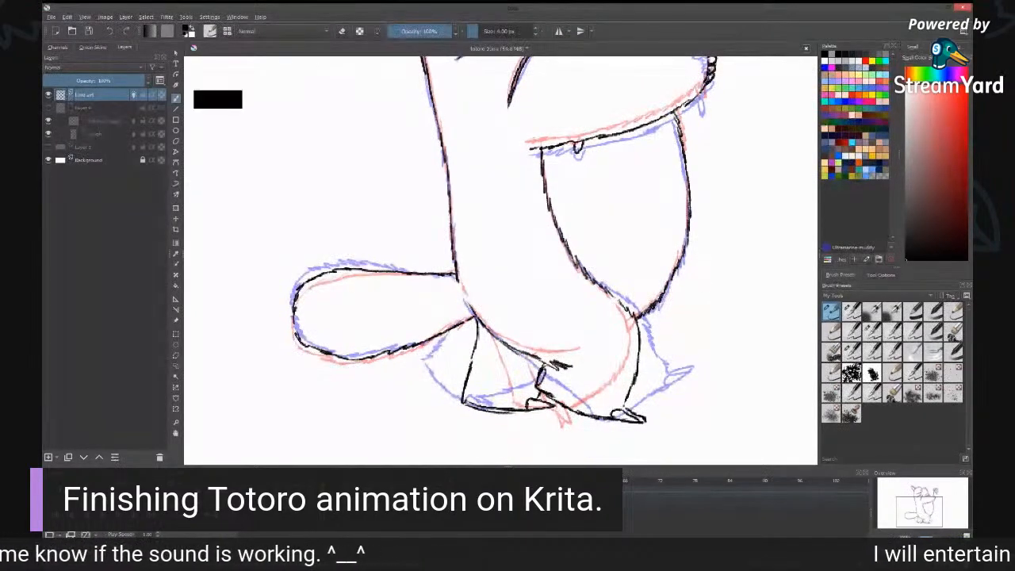
{"action": "key", "text": "minus"}
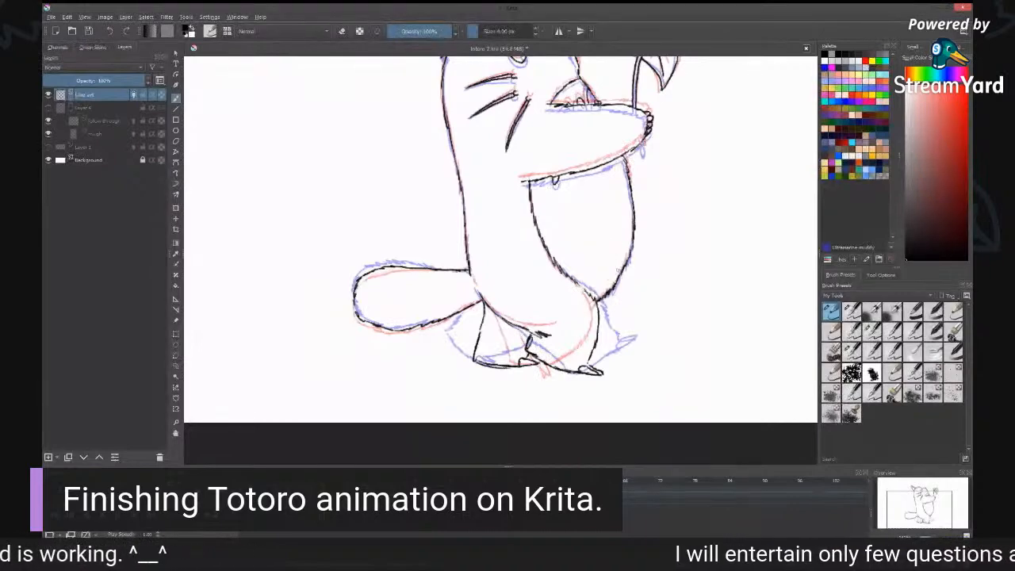
{"action": "mouse_move", "coordinate": [608, 246]}
{"action": "left_mouse_down"}
{"action": "mouse_move", "coordinate": [611, 283]}
{"action": "mouse_move", "coordinate": [641, 324]}
{"action": "left_mouse_up"}
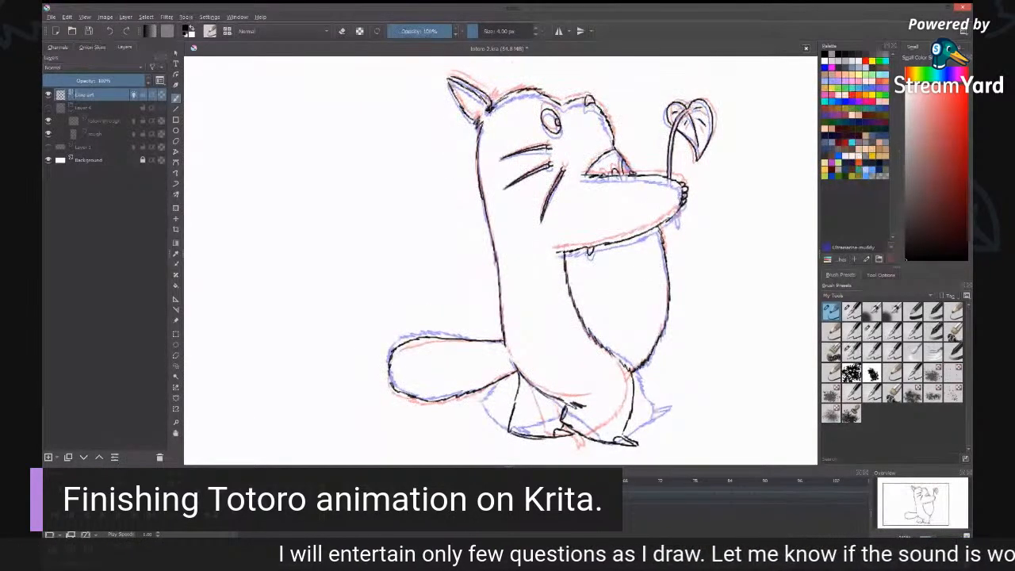
Step: Erase and touch up the contour along the top of the head beside the ear
{"action": "key", "text": "e"}
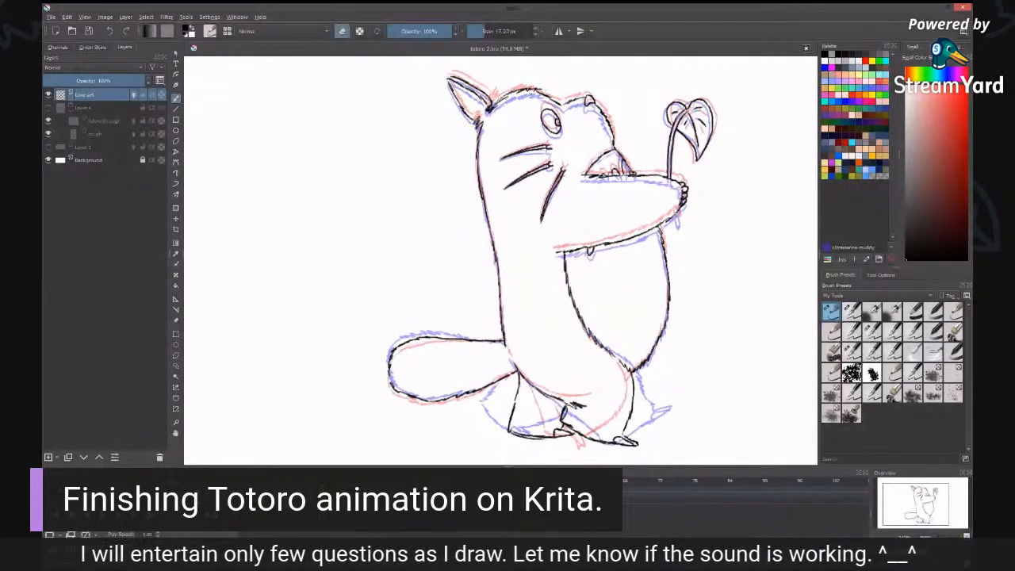
{"action": "left_click_drag", "start_coordinate": [503, 93], "coordinate": [543, 88]}
{"action": "key", "text": "e"}
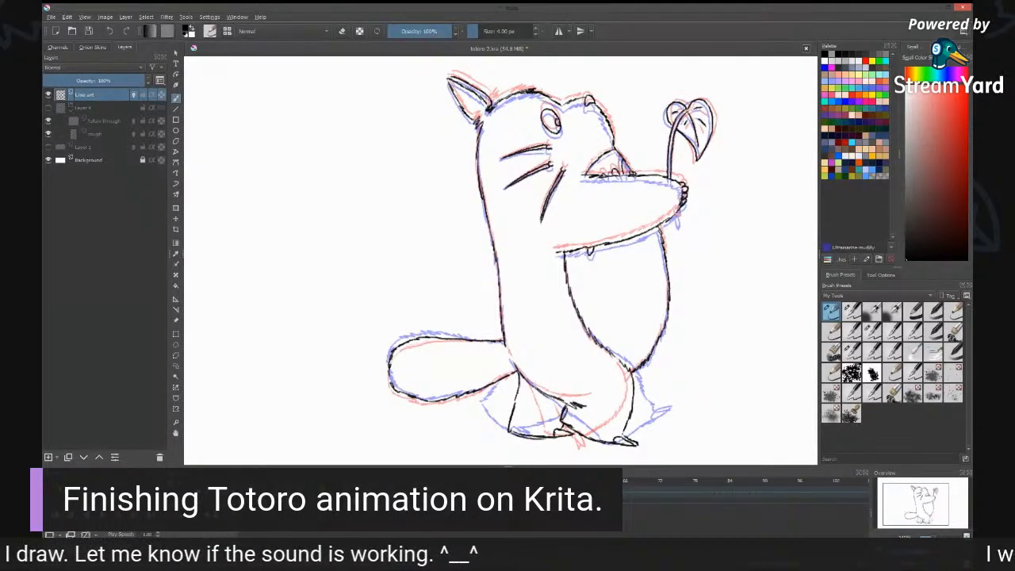
Step: Go to the neighbouring blank line-art frame and ink the small nose and the contour behind it up to the brow dip
{"action": "left_click", "coordinate": [354, 494]}
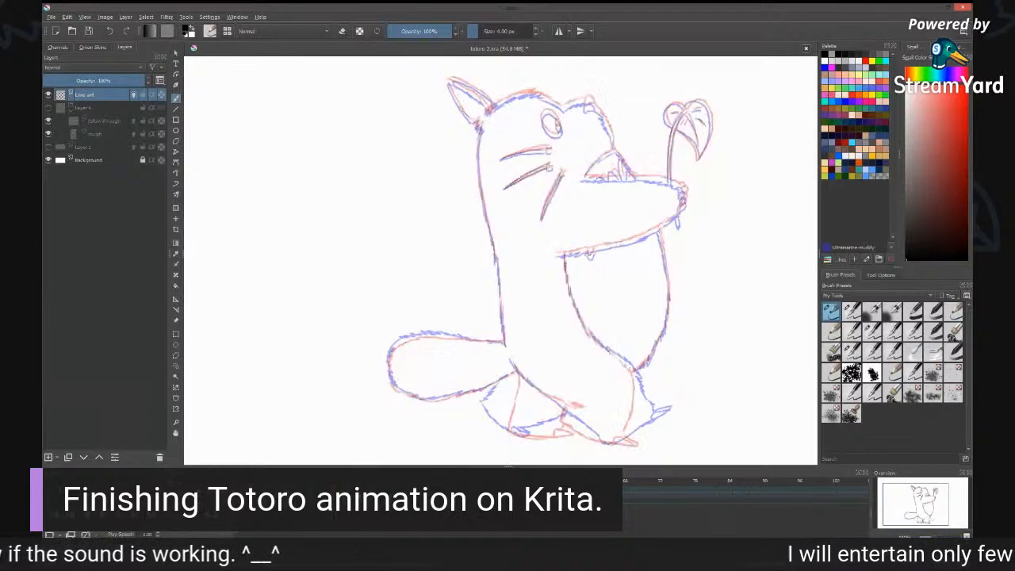
{"action": "key", "text": "ctrl+plus"}
{"action": "key", "text": "ctrl+plus"}
{"action": "left_click_drag", "start_coordinate": [608, 133], "coordinate": [553, 326]}
{"action": "mouse_move", "coordinate": [622, 124]}
{"action": "left_mouse_down"}
{"action": "mouse_move", "coordinate": [615, 148]}
{"action": "mouse_move", "coordinate": [634, 146]}
{"action": "mouse_move", "coordinate": [625, 129]}
{"action": "mouse_move", "coordinate": [634, 145]}
{"action": "left_mouse_up"}
{"action": "key", "text": "ctrl+z"}
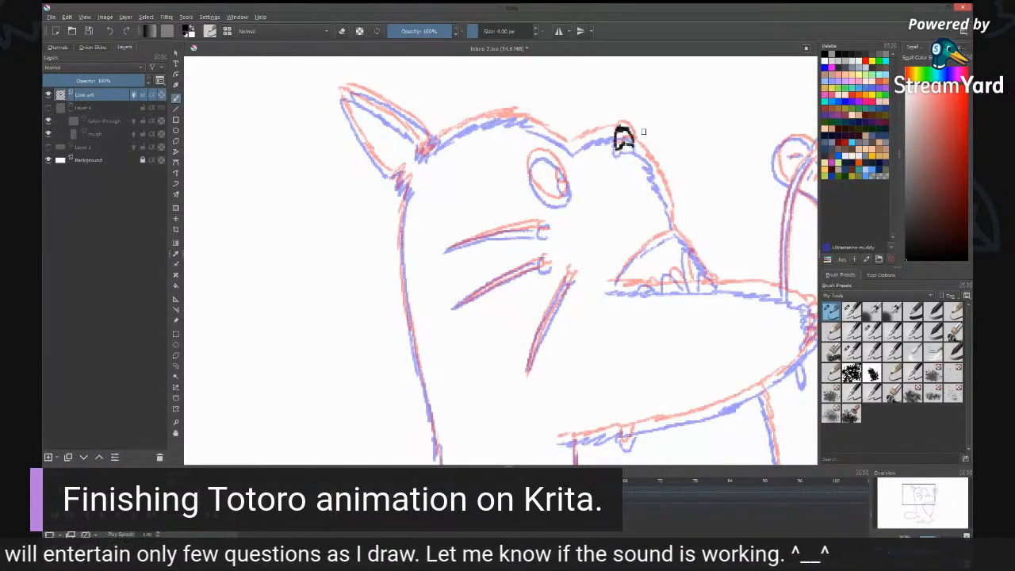
{"action": "left_click_drag", "start_coordinate": [621, 131], "coordinate": [573, 146]}
{"action": "key", "text": "ctrl+z"}
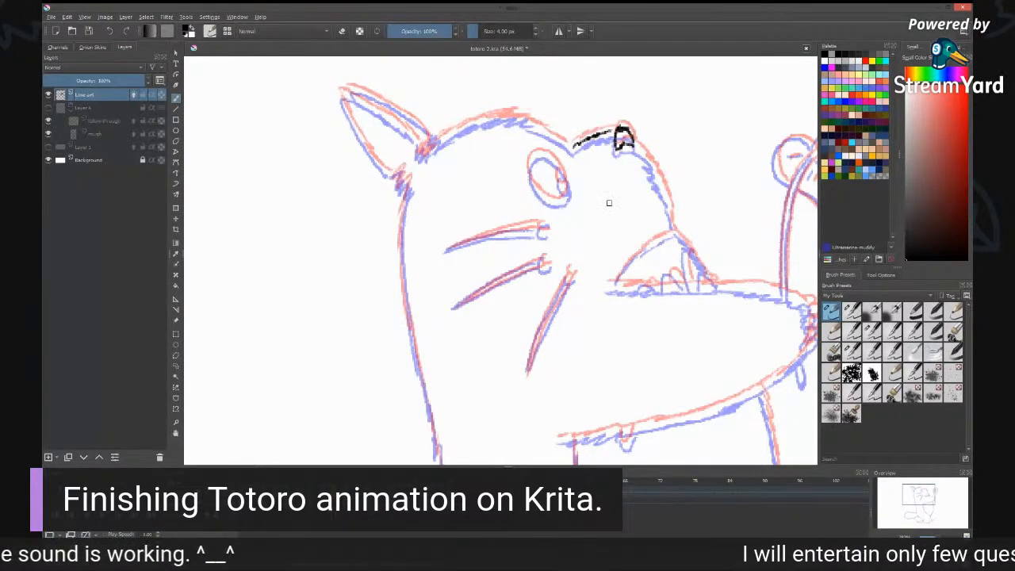
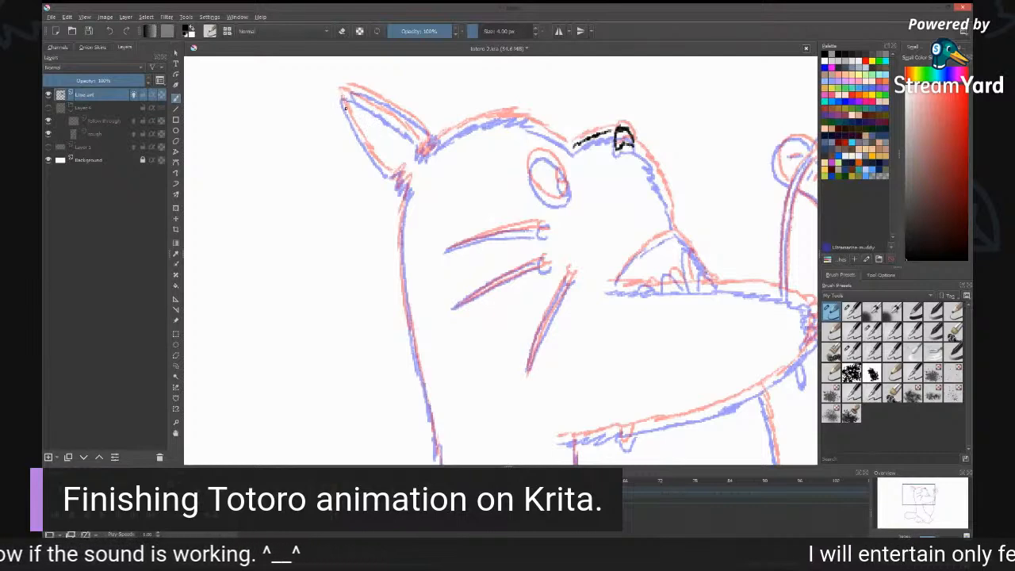
Step: Ink the pointed ear with its inner edge and the curved top of the head down to the brow dip
{"action": "mouse_move", "coordinate": [342, 95]}
{"action": "left_mouse_down"}
{"action": "mouse_move", "coordinate": [369, 153]}
{"action": "mouse_move", "coordinate": [401, 184]}
{"action": "left_mouse_up"}
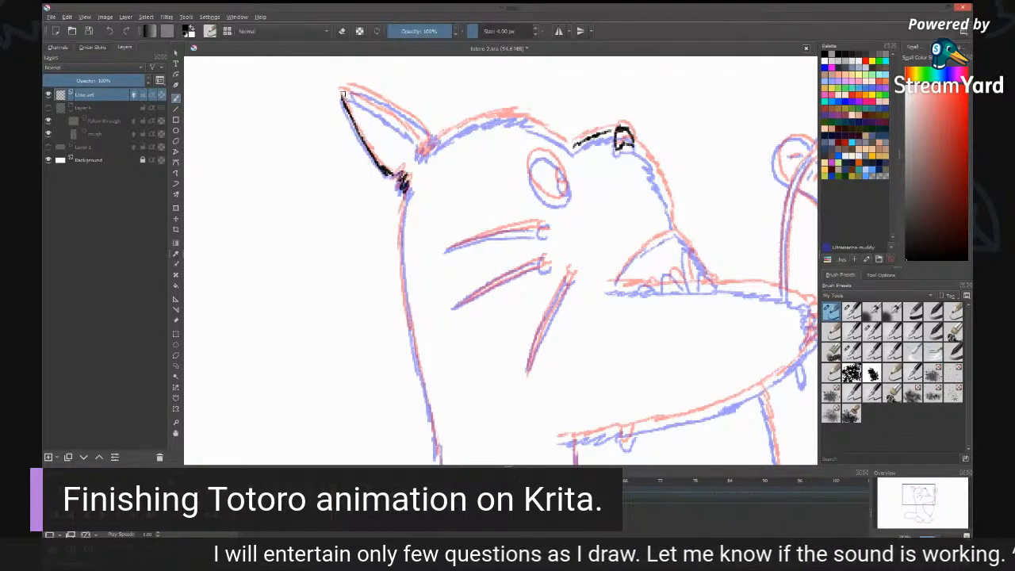
{"action": "mouse_move", "coordinate": [343, 96]}
{"action": "left_mouse_down"}
{"action": "mouse_move", "coordinate": [384, 111]}
{"action": "mouse_move", "coordinate": [422, 157]}
{"action": "mouse_move", "coordinate": [481, 121]}
{"action": "mouse_move", "coordinate": [525, 119]}
{"action": "mouse_move", "coordinate": [576, 154]}
{"action": "left_mouse_up"}
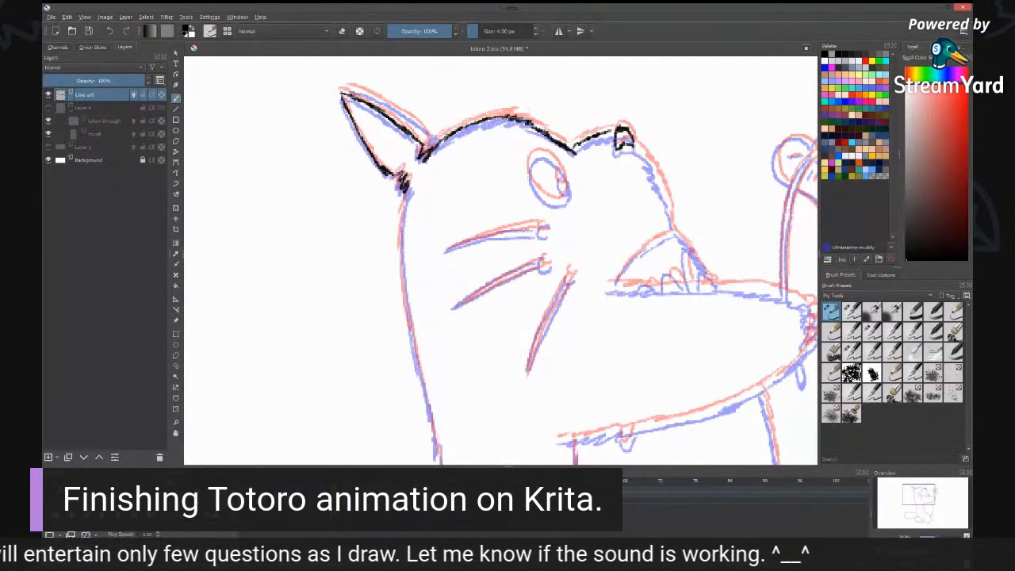
{"action": "mouse_move", "coordinate": [346, 92]}
{"action": "left_mouse_down"}
{"action": "mouse_move", "coordinate": [392, 107]}
{"action": "mouse_move", "coordinate": [435, 152]}
{"action": "left_mouse_up"}
Step: Ink the long back contour below the ear and the rounded outline of the tail
{"action": "mouse_move", "coordinate": [409, 189]}
{"action": "left_mouse_down"}
{"action": "mouse_move", "coordinate": [402, 269]}
{"action": "mouse_move", "coordinate": [420, 365]}
{"action": "mouse_move", "coordinate": [482, 177]}
{"action": "mouse_move", "coordinate": [467, 184]}
{"action": "mouse_move", "coordinate": [495, 391]}
{"action": "left_mouse_up"}
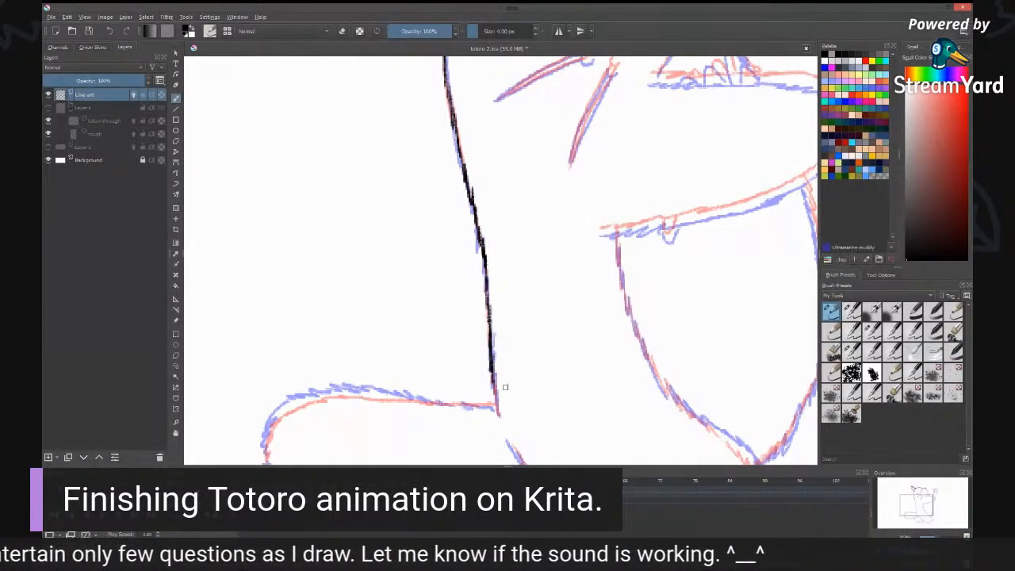
{"action": "left_click_drag", "start_coordinate": [521, 360], "coordinate": [581, 221]}
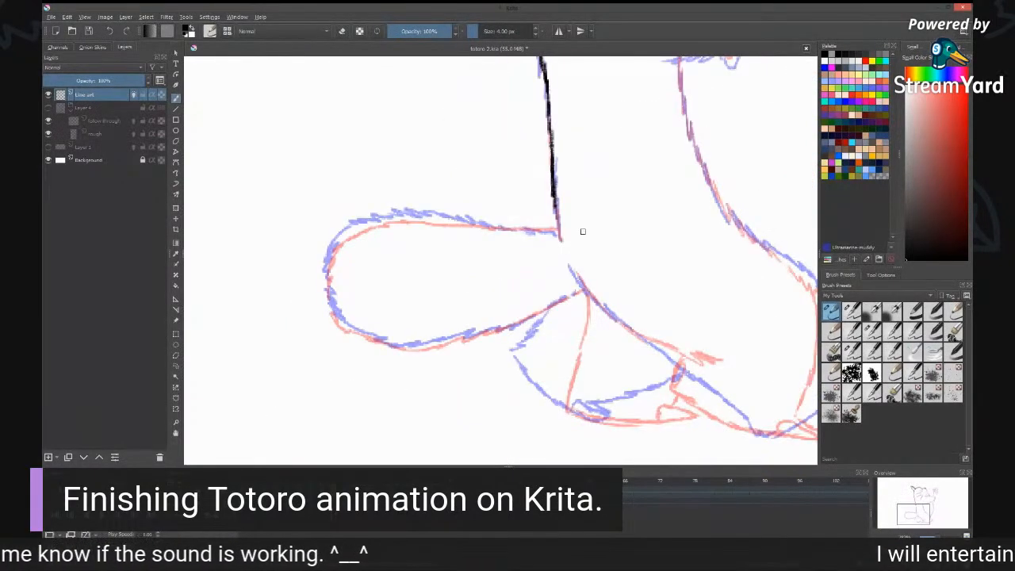
{"action": "mouse_move", "coordinate": [560, 230]}
{"action": "left_mouse_down"}
{"action": "mouse_move", "coordinate": [554, 208]}
{"action": "mouse_move", "coordinate": [550, 231]}
{"action": "mouse_move", "coordinate": [370, 219]}
{"action": "mouse_move", "coordinate": [327, 262]}
{"action": "mouse_move", "coordinate": [342, 318]}
{"action": "left_mouse_up"}
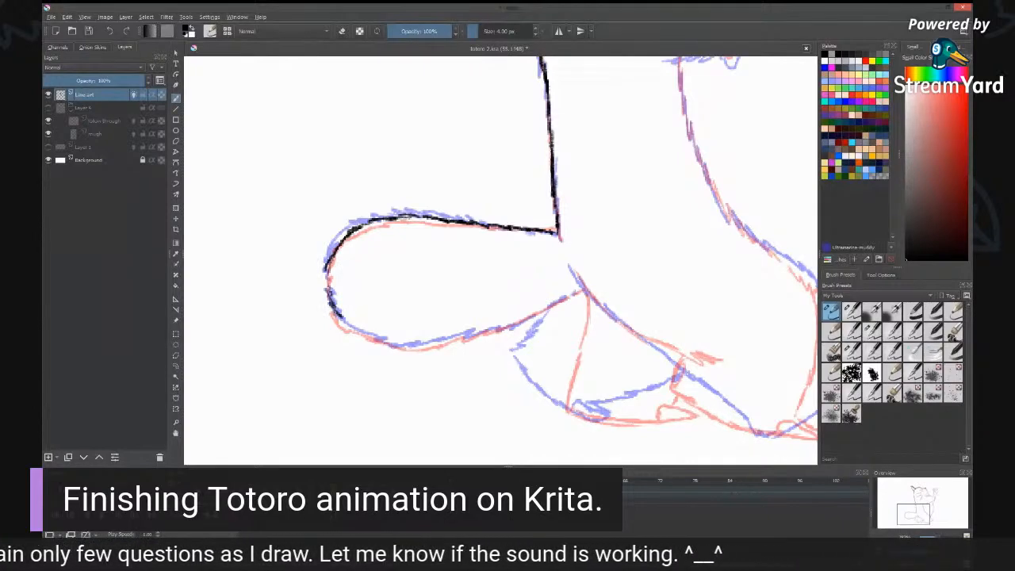
{"action": "left_click_drag", "start_coordinate": [336, 312], "coordinate": [359, 333]}
{"action": "left_click_drag", "start_coordinate": [326, 273], "coordinate": [334, 292]}
{"action": "left_click_drag", "start_coordinate": [348, 326], "coordinate": [390, 344]}
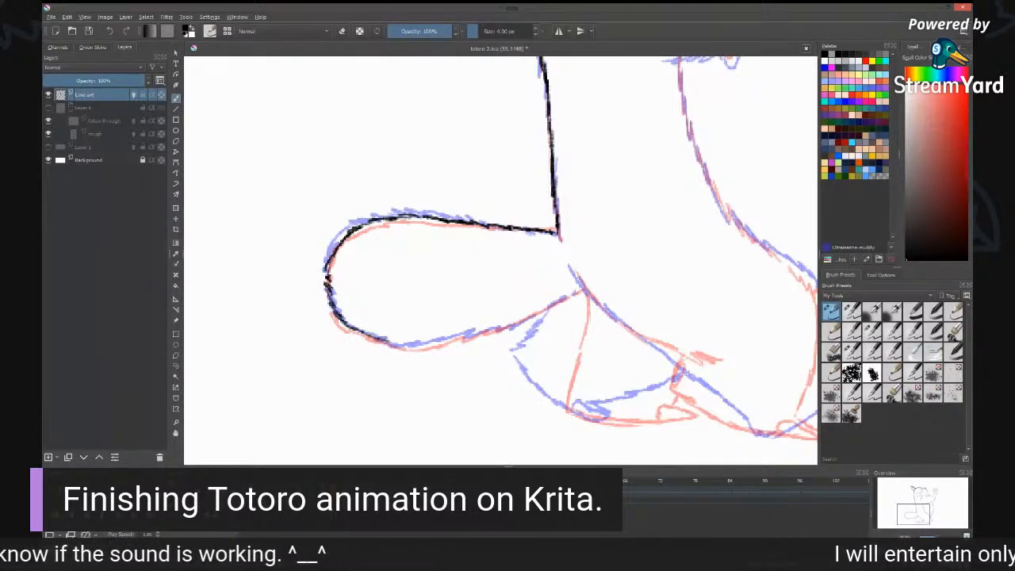
{"action": "mouse_move", "coordinate": [385, 343]}
{"action": "left_mouse_down"}
{"action": "mouse_move", "coordinate": [484, 333]}
{"action": "mouse_move", "coordinate": [579, 291]}
{"action": "mouse_move", "coordinate": [421, 465]}
{"action": "left_mouse_up"}
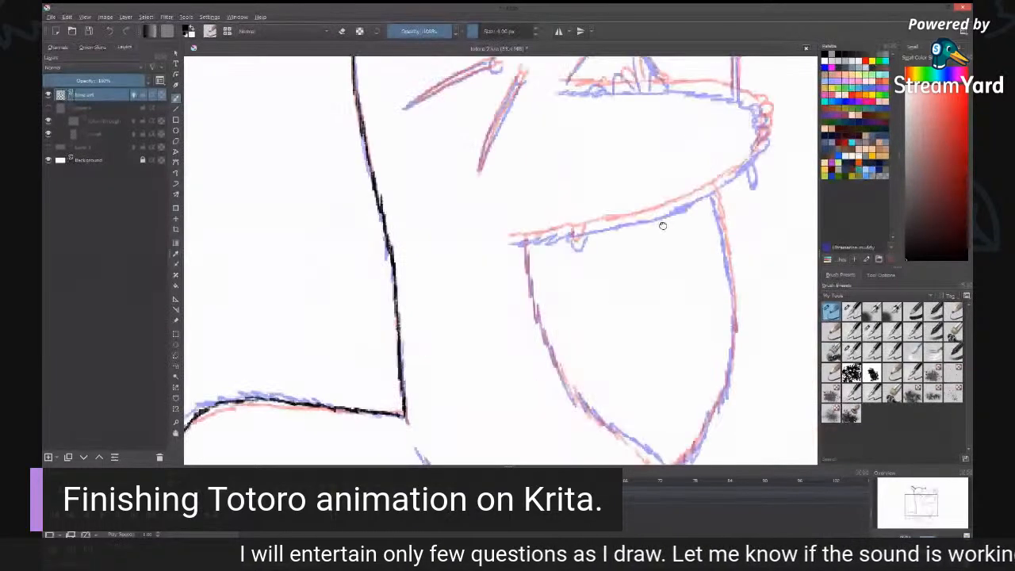
Step: Ink the face contour running down from the nose and the oval eye with its small pupil
{"action": "left_click_drag", "start_coordinate": [663, 226], "coordinate": [639, 439]}
{"action": "mouse_move", "coordinate": [561, 151]}
{"action": "left_mouse_down"}
{"action": "mouse_move", "coordinate": [582, 176]}
{"action": "mouse_move", "coordinate": [600, 234]}
{"action": "left_mouse_up"}
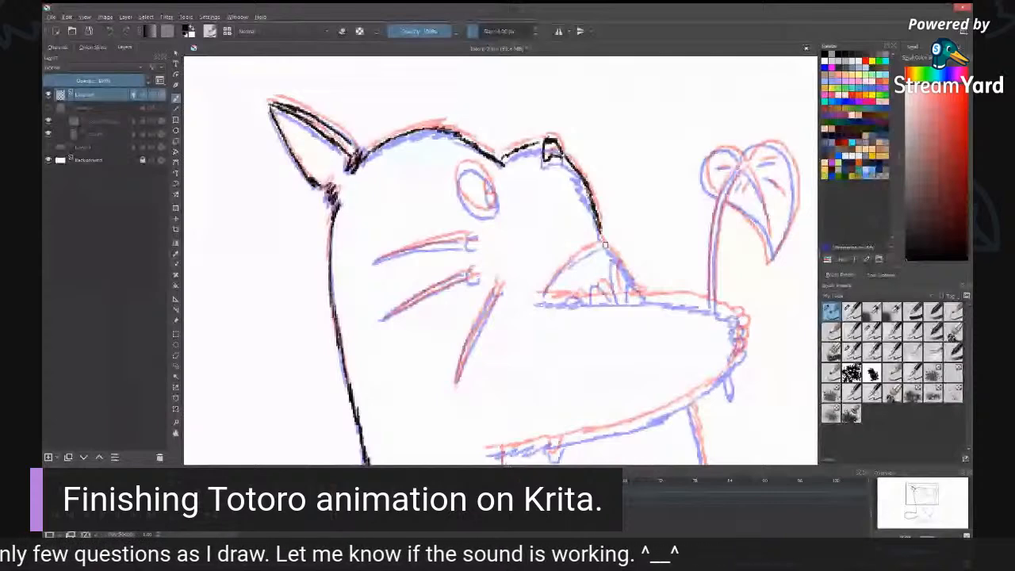
{"action": "left_click_drag", "start_coordinate": [466, 165], "coordinate": [460, 192]}
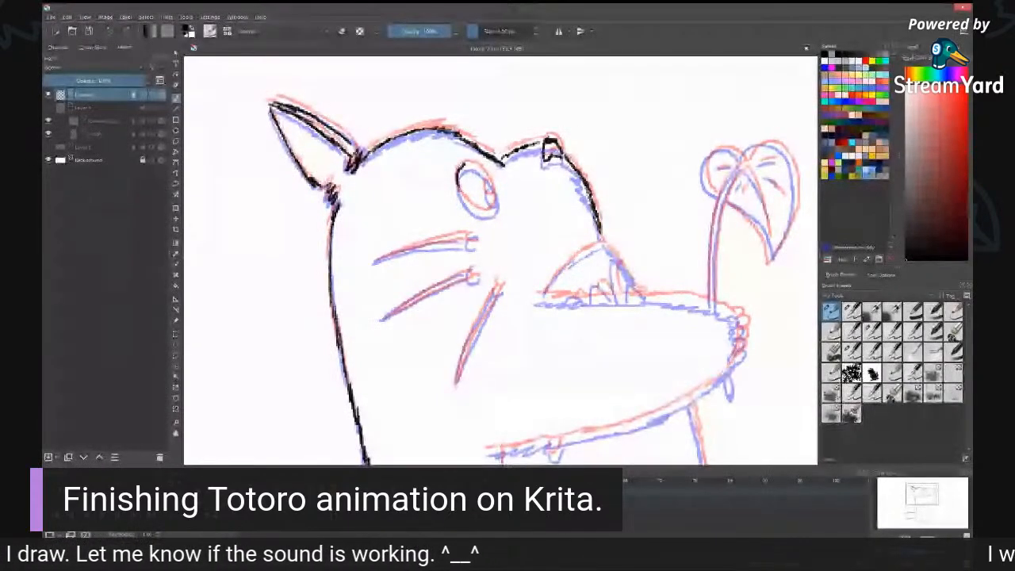
{"action": "left_click_drag", "start_coordinate": [463, 197], "coordinate": [495, 205]}
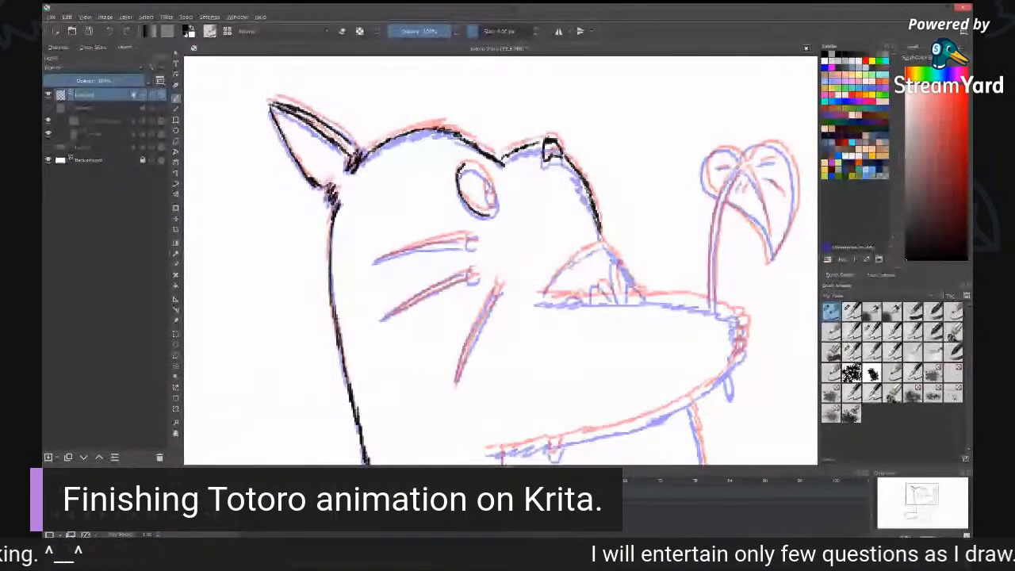
{"action": "left_click_drag", "start_coordinate": [462, 166], "coordinate": [489, 189]}
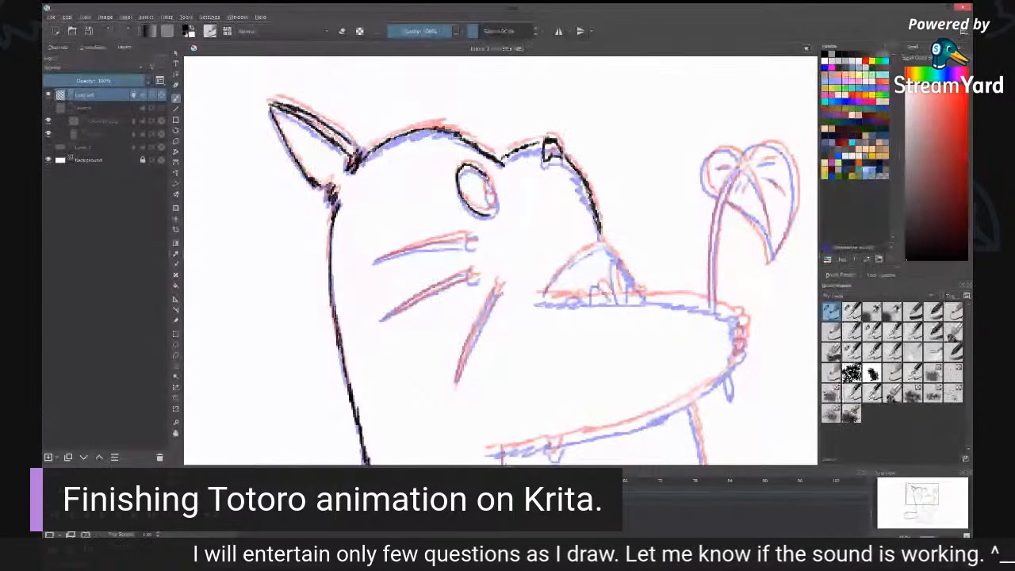
{"action": "left_click_drag", "start_coordinate": [489, 186], "coordinate": [476, 216]}
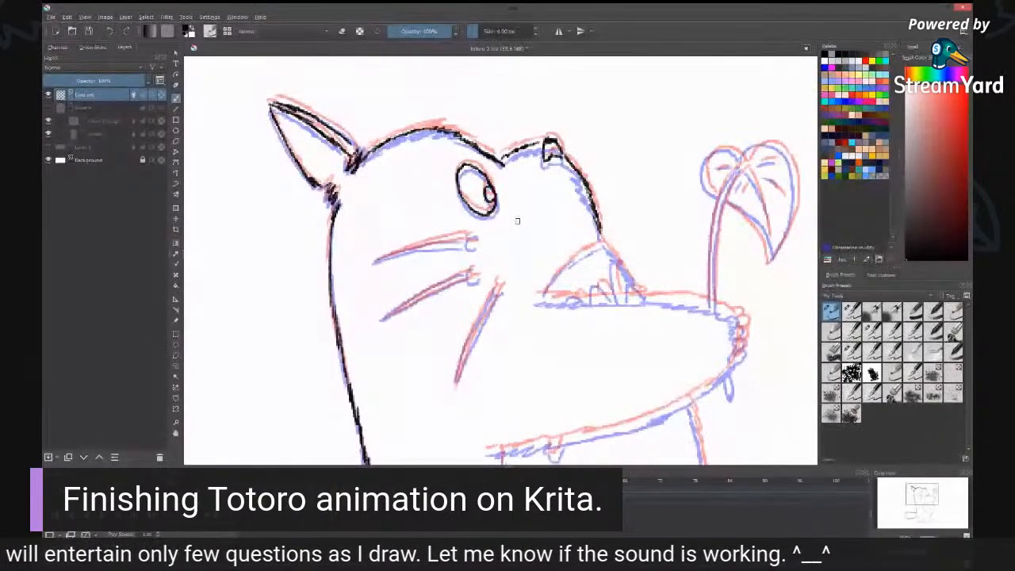
Step: Ink the three tapered, double-lined whiskers on the cheek with their small rounded ends
{"action": "mouse_move", "coordinate": [472, 234]}
{"action": "left_mouse_down"}
{"action": "mouse_move", "coordinate": [466, 242]}
{"action": "mouse_move", "coordinate": [479, 236]}
{"action": "left_mouse_up"}
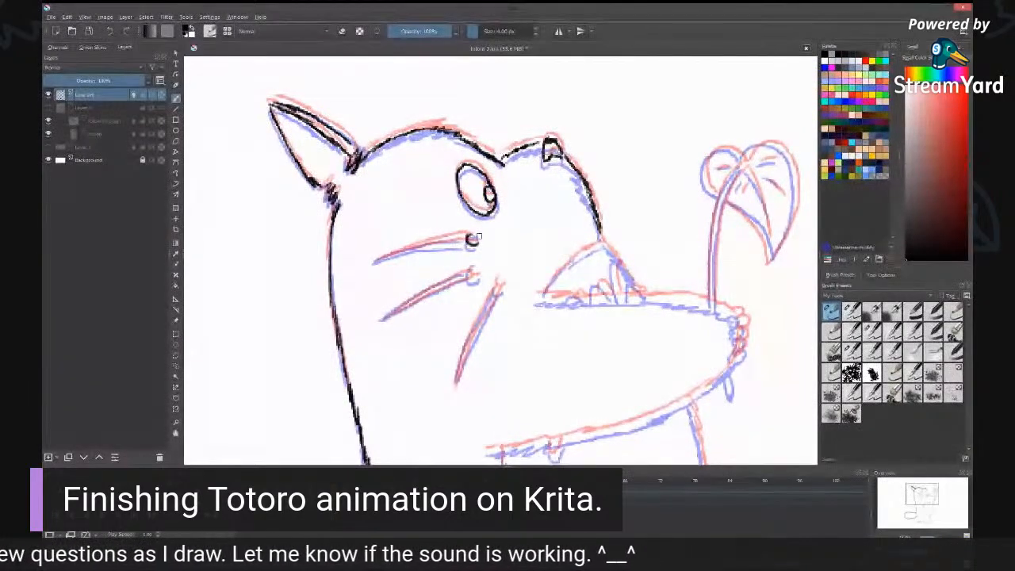
{"action": "left_click_drag", "start_coordinate": [374, 262], "coordinate": [468, 239]}
{"action": "mouse_move", "coordinate": [374, 260]}
{"action": "left_mouse_down"}
{"action": "mouse_move", "coordinate": [469, 246]}
{"action": "mouse_move", "coordinate": [468, 276]}
{"action": "mouse_move", "coordinate": [479, 276]}
{"action": "mouse_move", "coordinate": [381, 320]}
{"action": "left_mouse_up"}
{"action": "left_click_drag", "start_coordinate": [470, 278], "coordinate": [411, 306]}
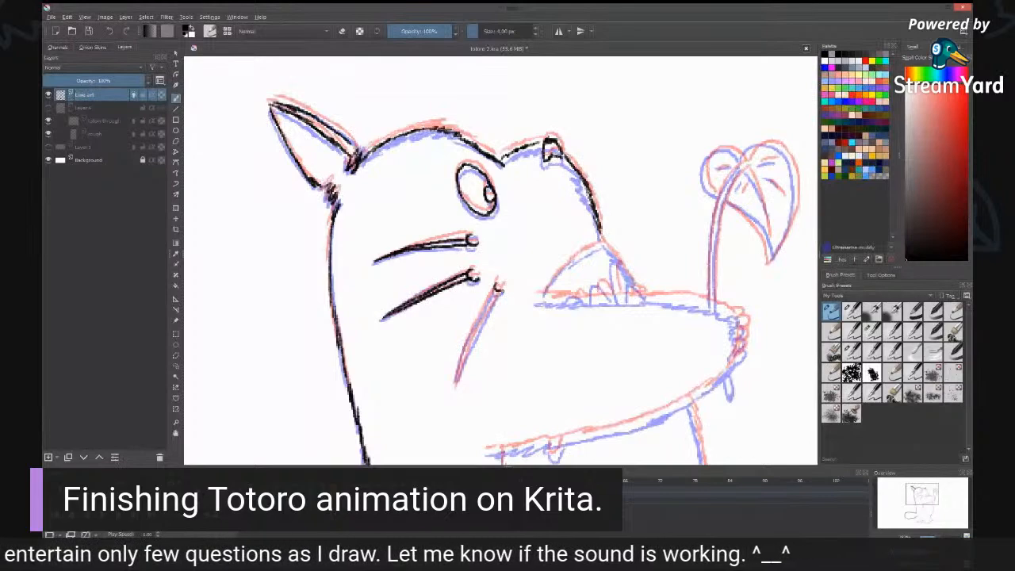
{"action": "mouse_move", "coordinate": [495, 289]}
{"action": "left_mouse_down"}
{"action": "mouse_move", "coordinate": [457, 377]}
{"action": "mouse_move", "coordinate": [478, 332]}
{"action": "mouse_move", "coordinate": [464, 358]}
{"action": "left_mouse_up"}
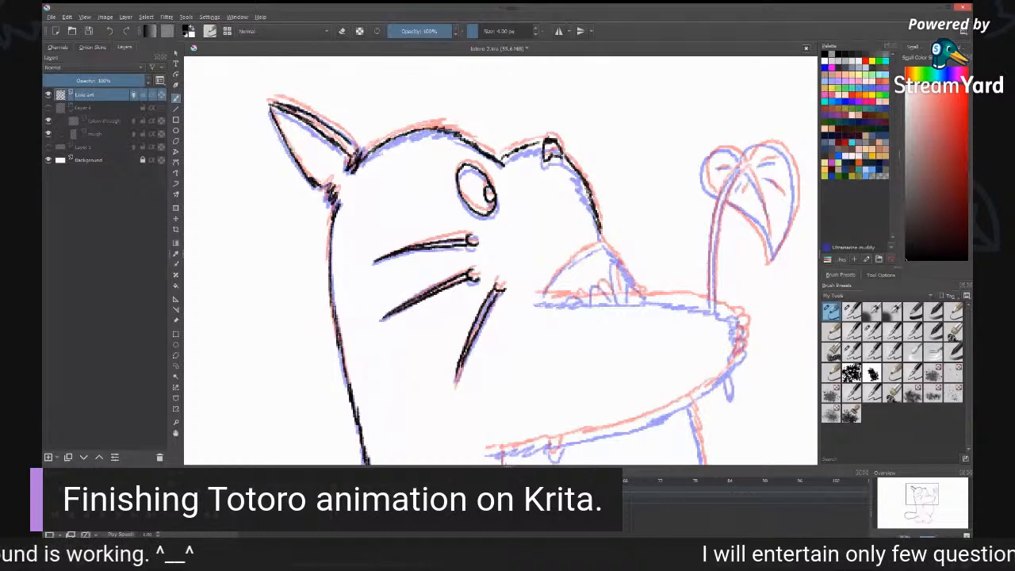
{"action": "left_click_drag", "start_coordinate": [464, 359], "coordinate": [455, 386]}
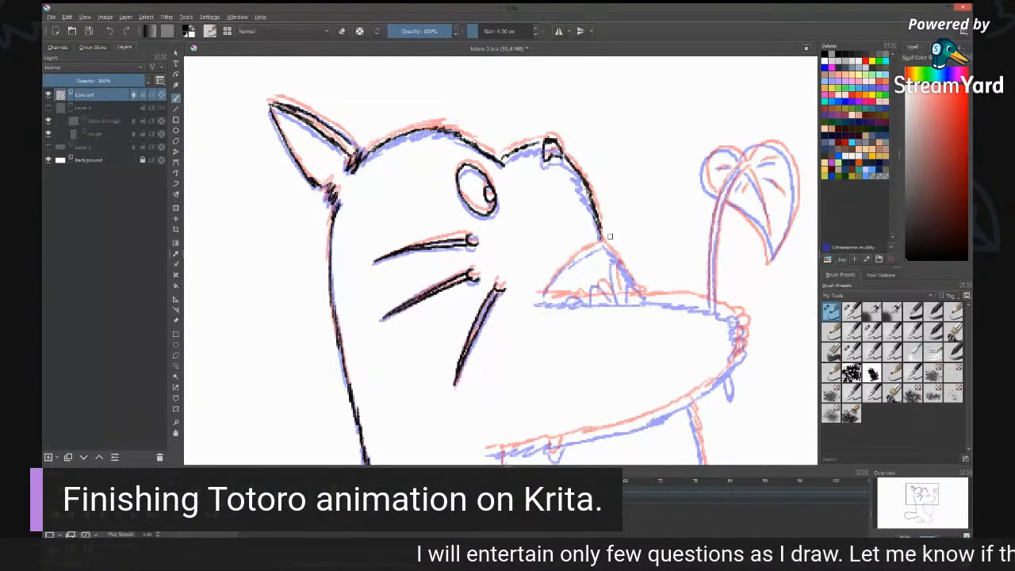
Step: Ink the outstretched arm's outline and the far arm's triangular shape behind it
{"action": "left_click_drag", "start_coordinate": [606, 244], "coordinate": [635, 287]}
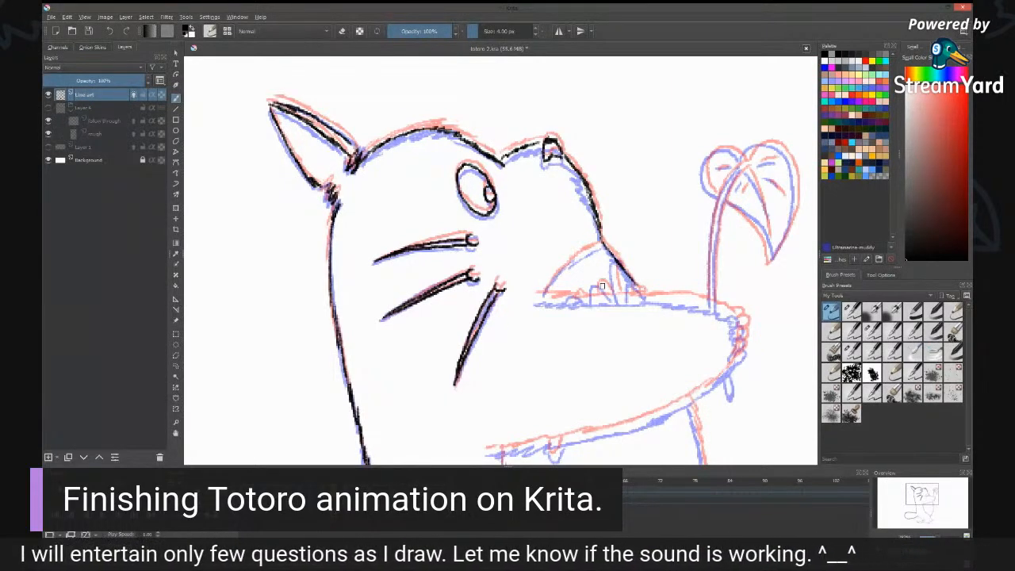
{"action": "mouse_move", "coordinate": [539, 302]}
{"action": "left_mouse_down"}
{"action": "mouse_move", "coordinate": [710, 303]}
{"action": "mouse_move", "coordinate": [734, 324]}
{"action": "mouse_move", "coordinate": [729, 365]}
{"action": "mouse_move", "coordinate": [745, 242]}
{"action": "mouse_move", "coordinate": [730, 265]}
{"action": "left_mouse_up"}
{"action": "mouse_move", "coordinate": [497, 336]}
{"action": "left_mouse_down"}
{"action": "mouse_move", "coordinate": [627, 315]}
{"action": "mouse_move", "coordinate": [730, 265]}
{"action": "left_mouse_up"}
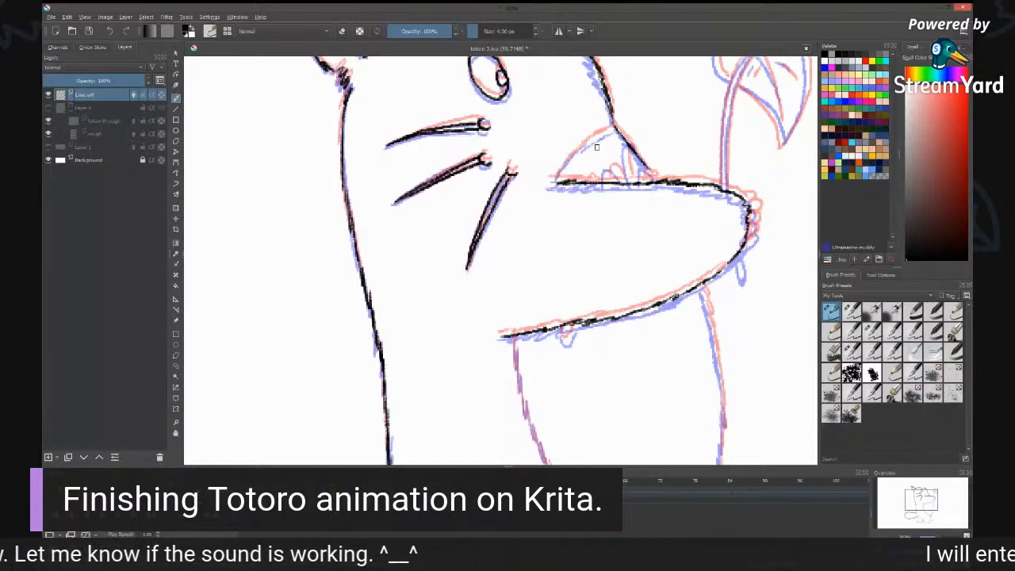
{"action": "mouse_move", "coordinate": [616, 128]}
{"action": "left_mouse_down"}
{"action": "mouse_move", "coordinate": [573, 155]}
{"action": "mouse_move", "coordinate": [555, 180]}
{"action": "left_mouse_up"}
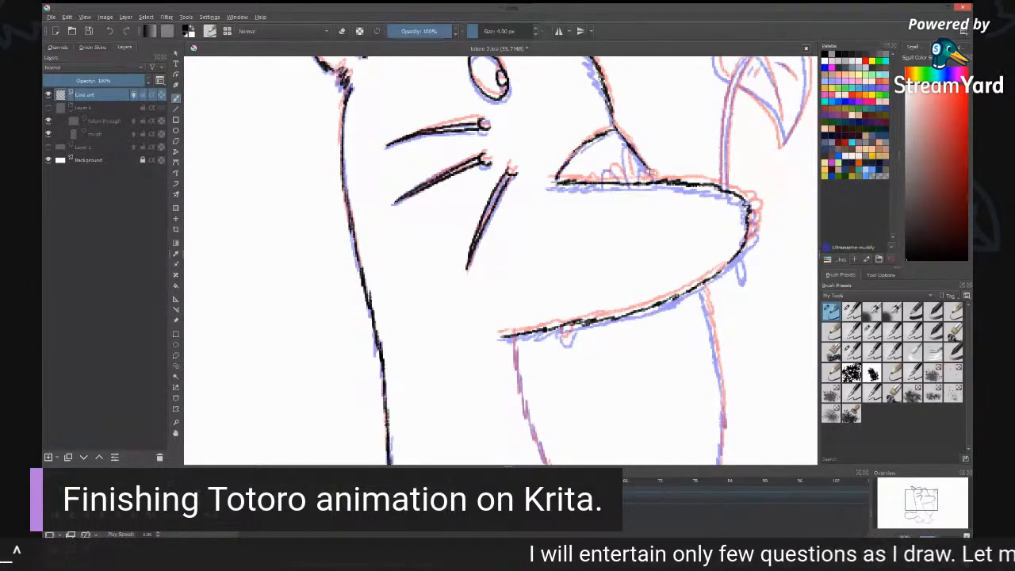
Step: Ink the two curved belly contours from beneath the arm down to their meeting point above the front leg
{"action": "left_click_drag", "start_coordinate": [700, 286], "coordinate": [717, 349]}
{"action": "left_click_drag", "start_coordinate": [732, 384], "coordinate": [692, 209]}
{"action": "mouse_move", "coordinate": [678, 168]}
{"action": "left_mouse_down"}
{"action": "mouse_move", "coordinate": [676, 301]}
{"action": "mouse_move", "coordinate": [664, 340]}
{"action": "mouse_move", "coordinate": [617, 394]}
{"action": "left_mouse_up"}
{"action": "mouse_move", "coordinate": [473, 163]}
{"action": "left_mouse_down"}
{"action": "mouse_move", "coordinate": [478, 208]}
{"action": "mouse_move", "coordinate": [515, 303]}
{"action": "mouse_move", "coordinate": [604, 389]}
{"action": "left_mouse_up"}
{"action": "left_click_drag", "start_coordinate": [557, 411], "coordinate": [612, 235]}
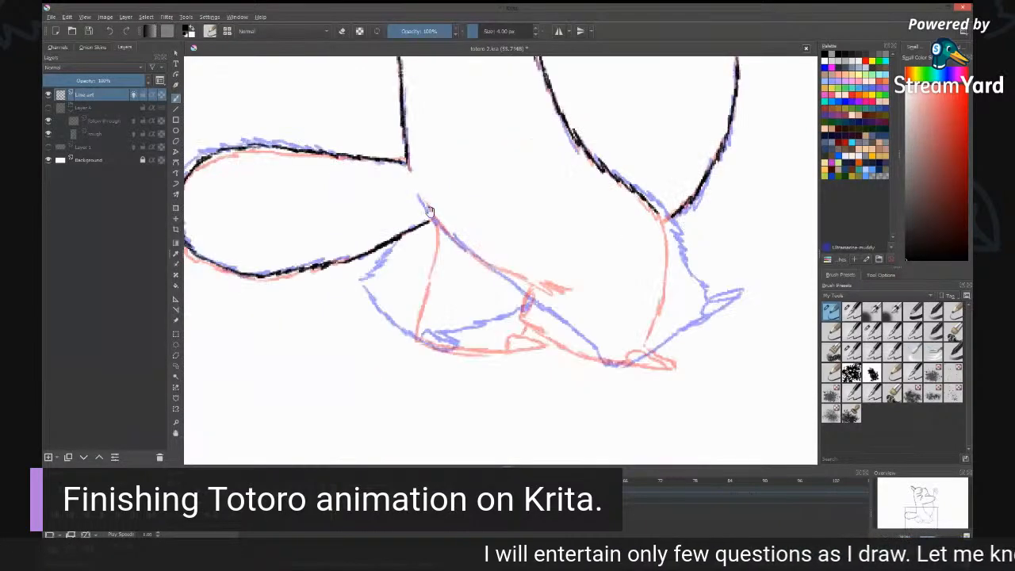
Step: Ink the front leg from the tail base down to the flat sole, with its curved shin and pointed toe claw
{"action": "mouse_move", "coordinate": [431, 221]}
{"action": "left_mouse_down"}
{"action": "mouse_move", "coordinate": [468, 268]}
{"action": "mouse_move", "coordinate": [562, 318]}
{"action": "left_mouse_up"}
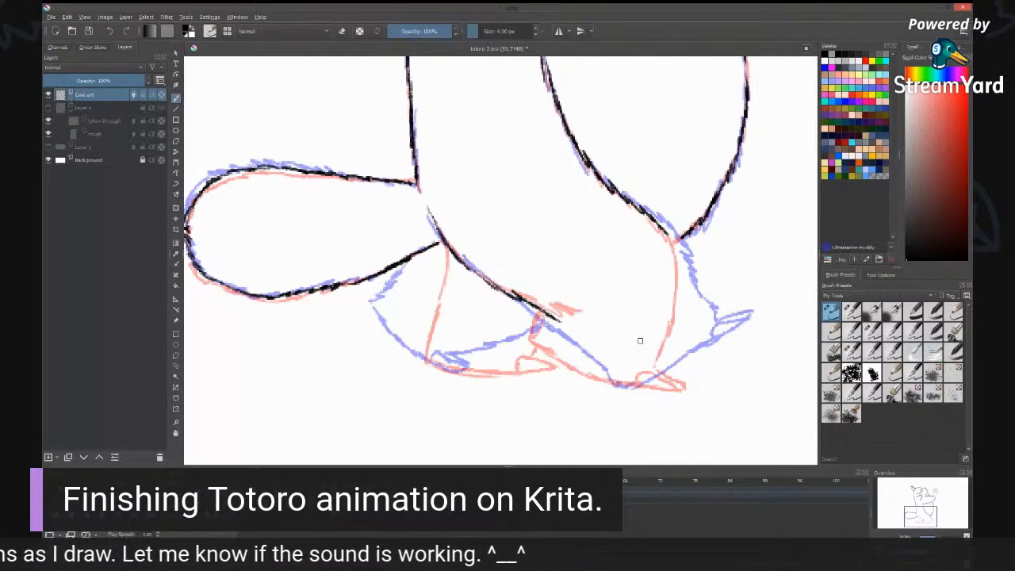
{"action": "left_click_drag", "start_coordinate": [571, 371], "coordinate": [652, 361]}
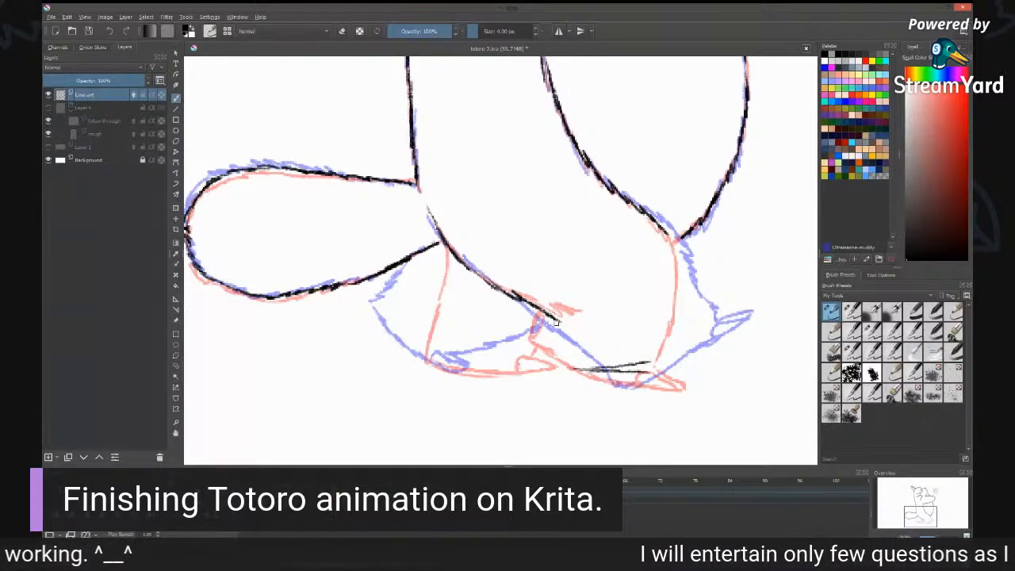
{"action": "left_click_drag", "start_coordinate": [557, 320], "coordinate": [561, 367]}
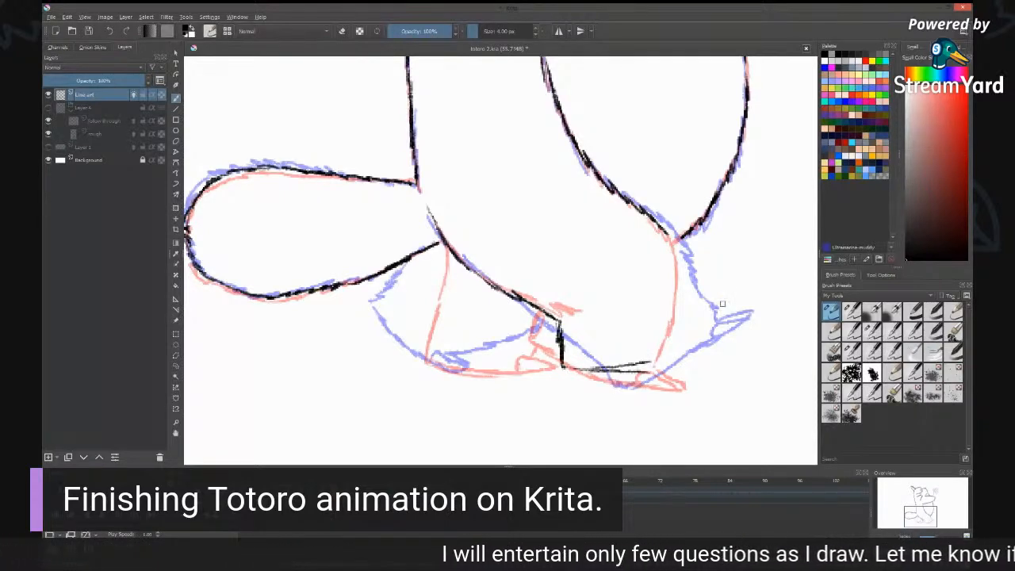
{"action": "mouse_move", "coordinate": [674, 238]}
{"action": "left_mouse_down"}
{"action": "mouse_move", "coordinate": [683, 299]}
{"action": "mouse_move", "coordinate": [672, 357]}
{"action": "left_mouse_up"}
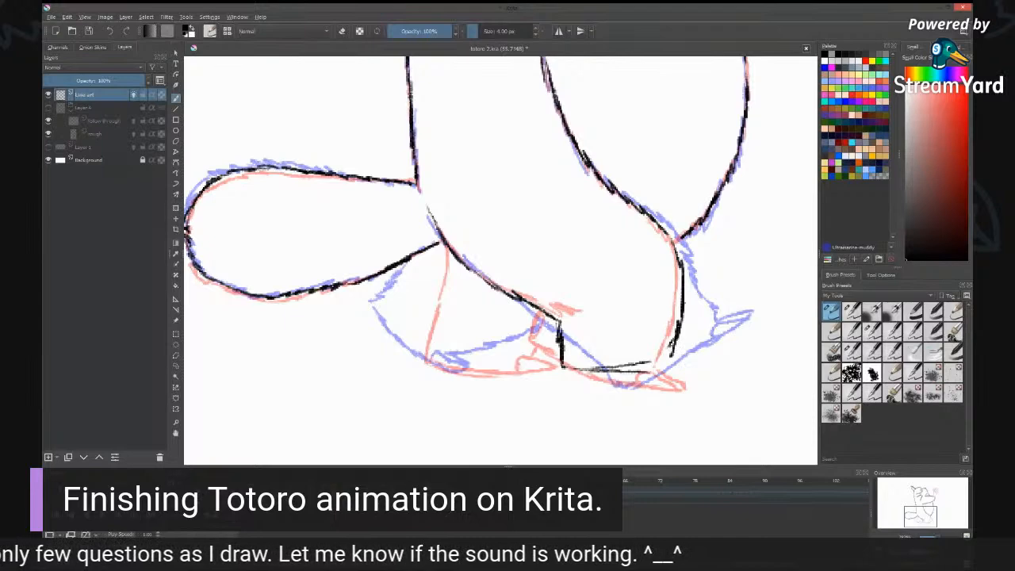
{"action": "mouse_move", "coordinate": [671, 350]}
{"action": "left_mouse_down"}
{"action": "mouse_move", "coordinate": [602, 369]}
{"action": "mouse_move", "coordinate": [671, 345]}
{"action": "mouse_move", "coordinate": [702, 355]}
{"action": "mouse_move", "coordinate": [671, 350]}
{"action": "left_mouse_up"}
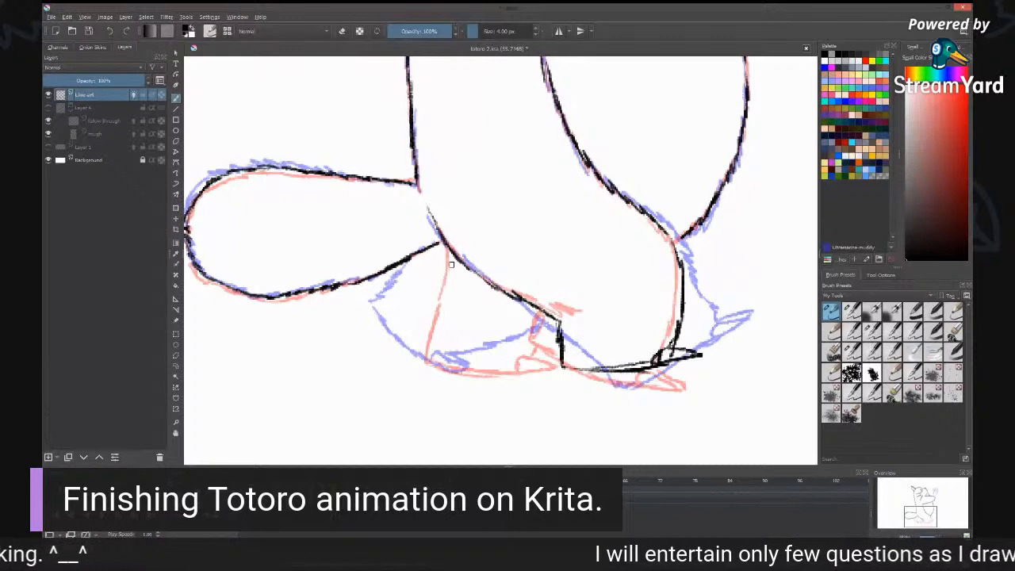
Step: Ink the rear leg and foot beneath the tail with its toe claw, and touch up the front foot's heel lines
{"action": "mouse_move", "coordinate": [441, 244]}
{"action": "left_mouse_down"}
{"action": "mouse_move", "coordinate": [389, 326]}
{"action": "mouse_move", "coordinate": [439, 365]}
{"action": "mouse_move", "coordinate": [490, 362]}
{"action": "mouse_move", "coordinate": [542, 319]}
{"action": "left_mouse_up"}
{"action": "mouse_move", "coordinate": [396, 334]}
{"action": "left_mouse_down"}
{"action": "mouse_move", "coordinate": [397, 306]}
{"action": "mouse_move", "coordinate": [422, 280]}
{"action": "left_mouse_up"}
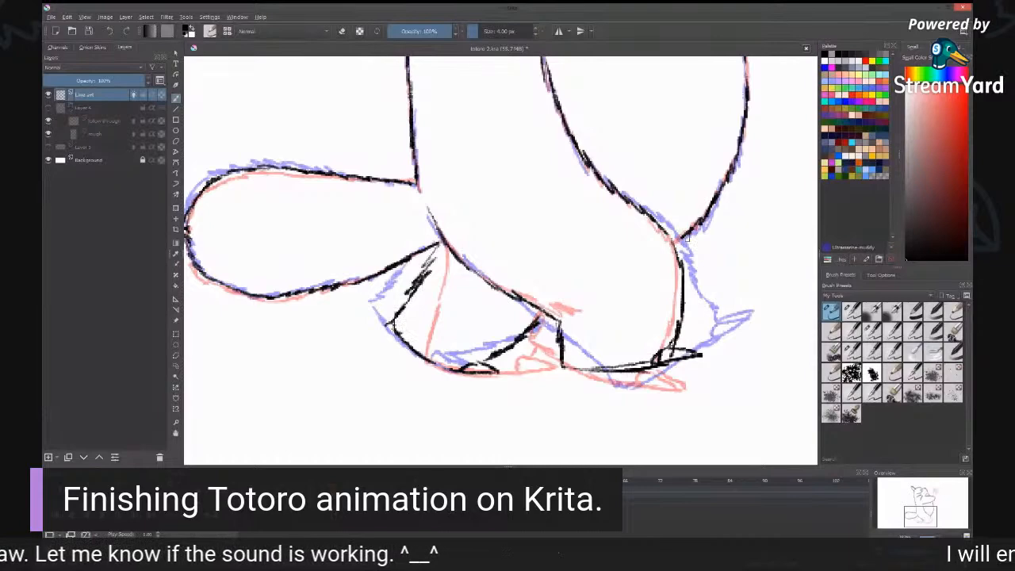
{"action": "left_click_drag", "start_coordinate": [565, 366], "coordinate": [586, 369]}
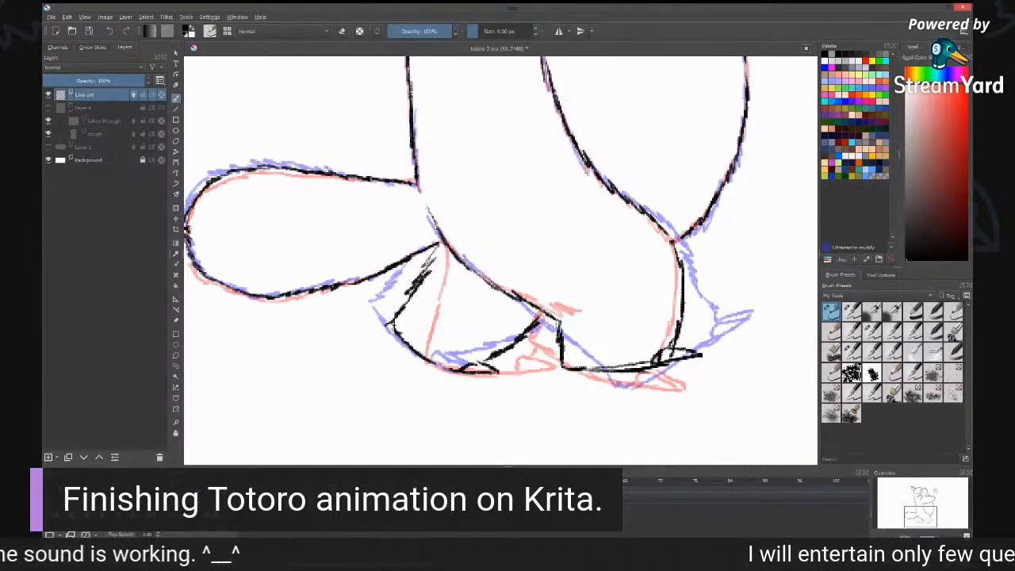
{"action": "left_click_drag", "start_coordinate": [560, 321], "coordinate": [584, 320]}
Step: Ink the small claws on the far arm and the one beneath the outstretched arm, using the previous frame as reference
{"action": "left_click_drag", "start_coordinate": [749, 103], "coordinate": [690, 237]}
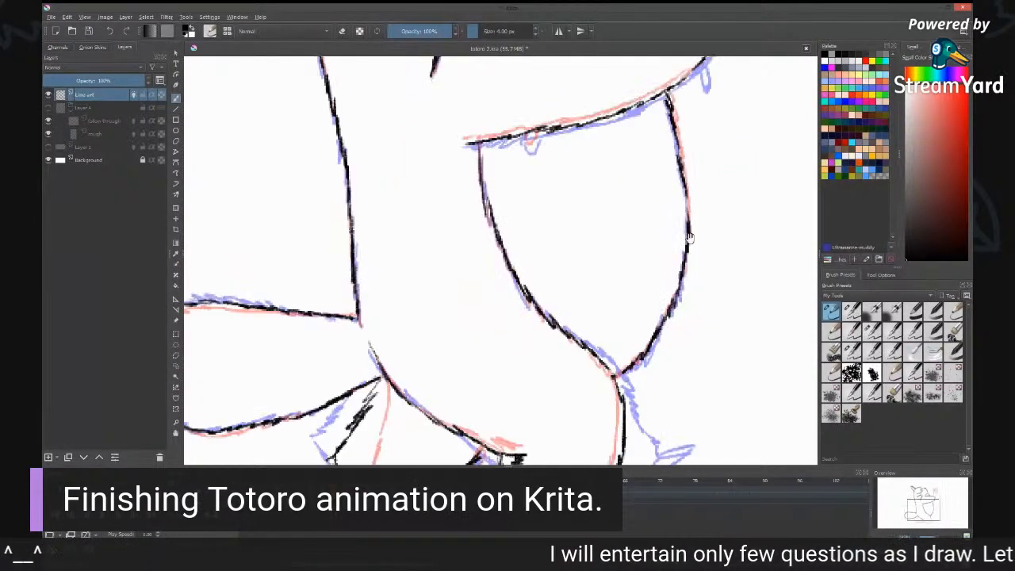
{"action": "left_click_drag", "start_coordinate": [708, 162], "coordinate": [656, 310]}
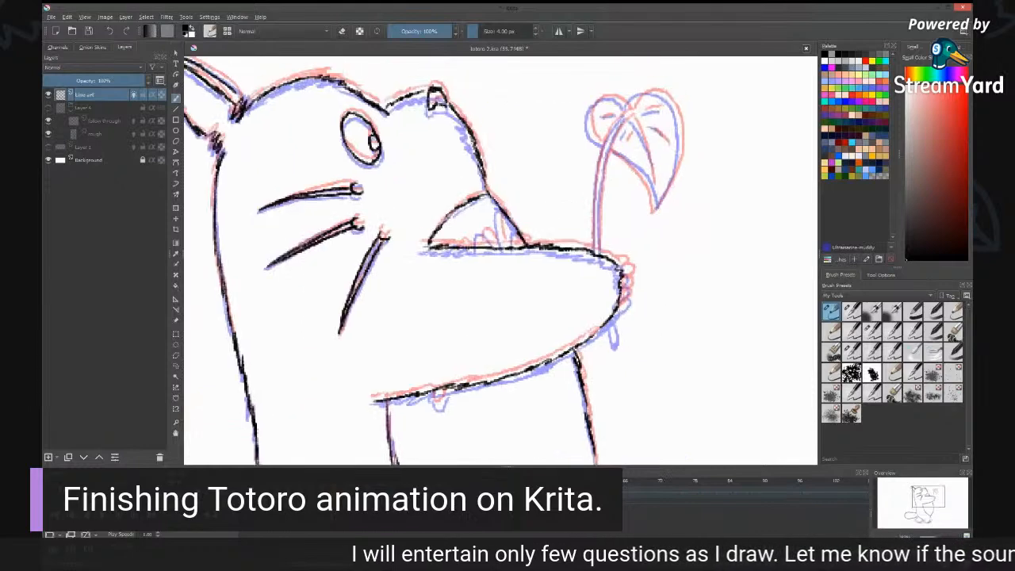
{"action": "key", "text": "Left"}
{"action": "left_click_drag", "start_coordinate": [603, 324], "coordinate": [612, 326]}
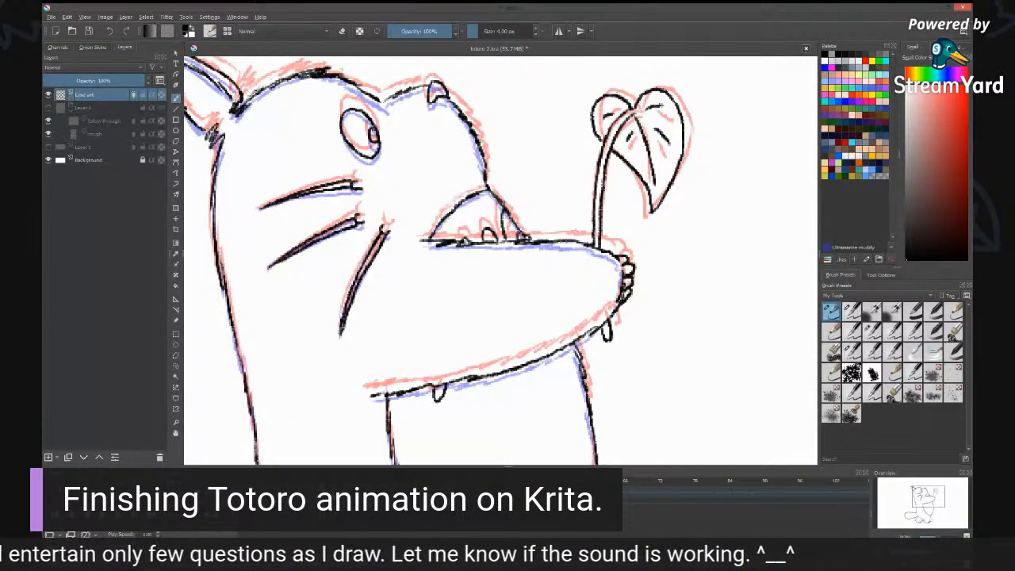
{"action": "key", "text": "Right"}
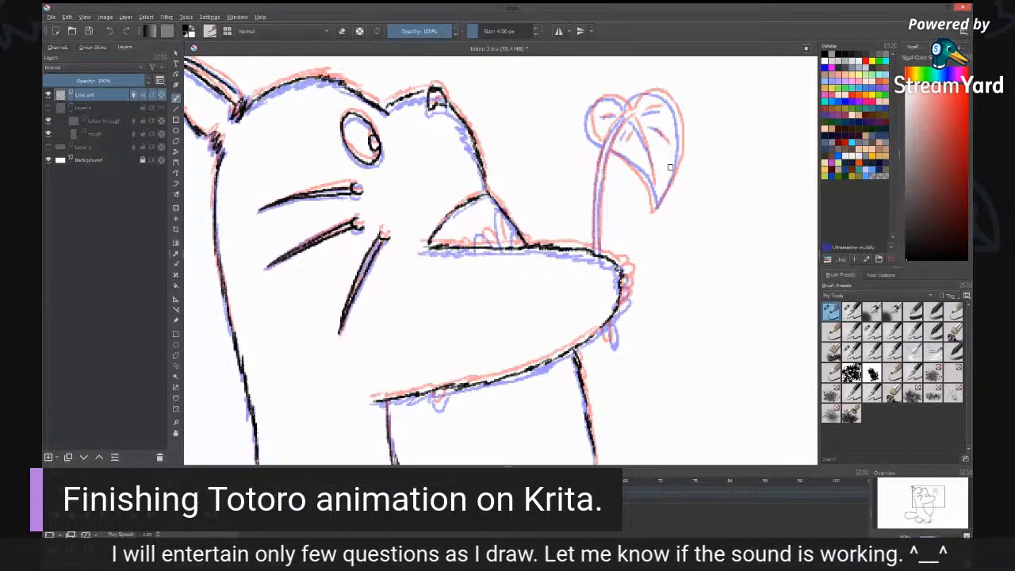
{"action": "mouse_move", "coordinate": [496, 212]}
{"action": "left_mouse_down"}
{"action": "mouse_move", "coordinate": [503, 245]}
{"action": "mouse_move", "coordinate": [514, 248]}
{"action": "mouse_move", "coordinate": [478, 247]}
{"action": "mouse_move", "coordinate": [496, 247]}
{"action": "left_mouse_up"}
{"action": "key", "text": "ctrl+z"}
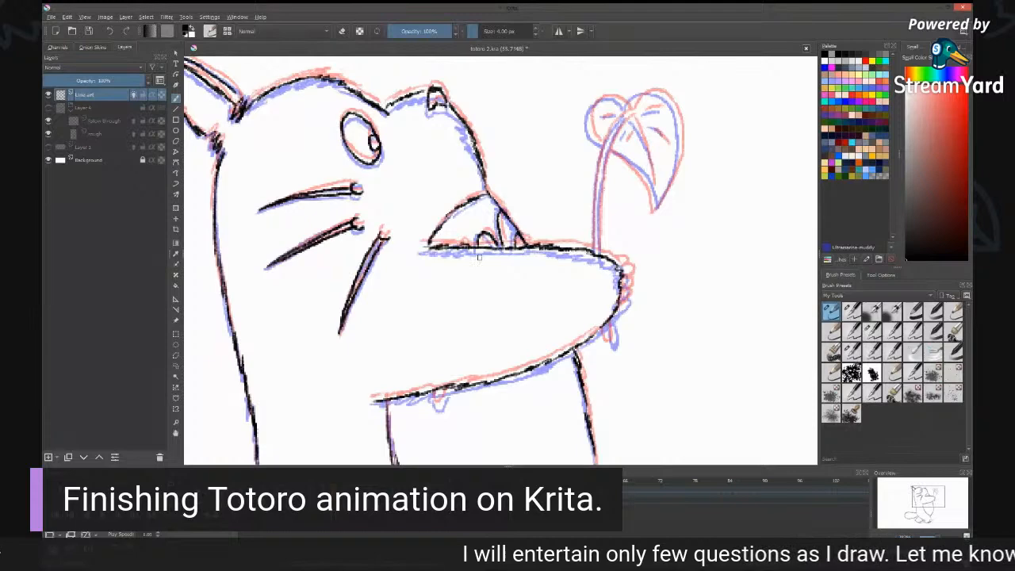
{"action": "left_click_drag", "start_coordinate": [436, 392], "coordinate": [438, 406]}
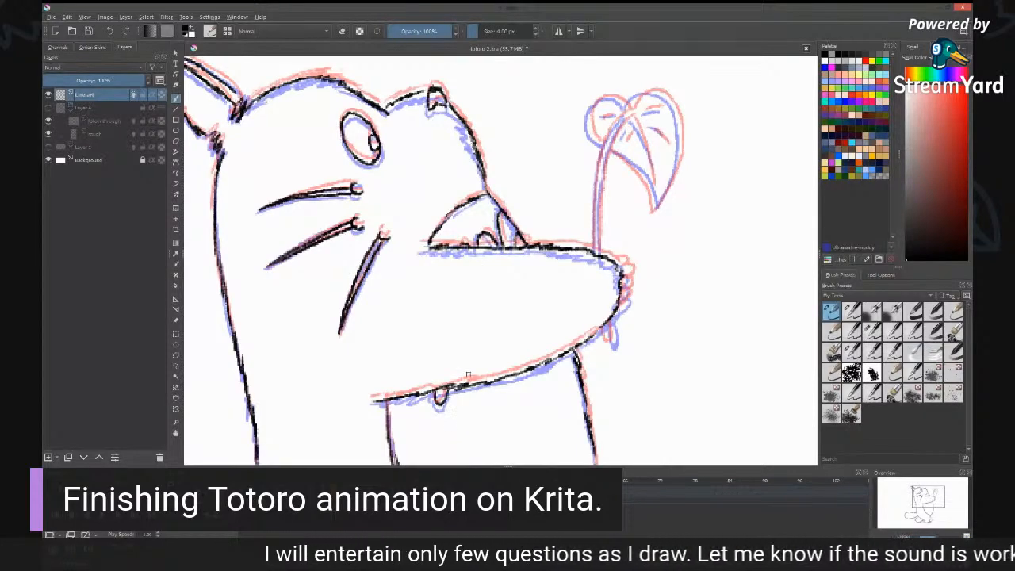
Step: Ink the leaf with its curved stem, outline and veins, plus the rounded fingers and hanging claw at the paw's tip
{"action": "mouse_move", "coordinate": [626, 116]}
{"action": "left_mouse_down"}
{"action": "mouse_move", "coordinate": [596, 163]}
{"action": "mouse_move", "coordinate": [595, 249]}
{"action": "mouse_move", "coordinate": [615, 138]}
{"action": "mouse_move", "coordinate": [601, 254]}
{"action": "left_mouse_up"}
{"action": "left_click_drag", "start_coordinate": [609, 321], "coordinate": [612, 341]}
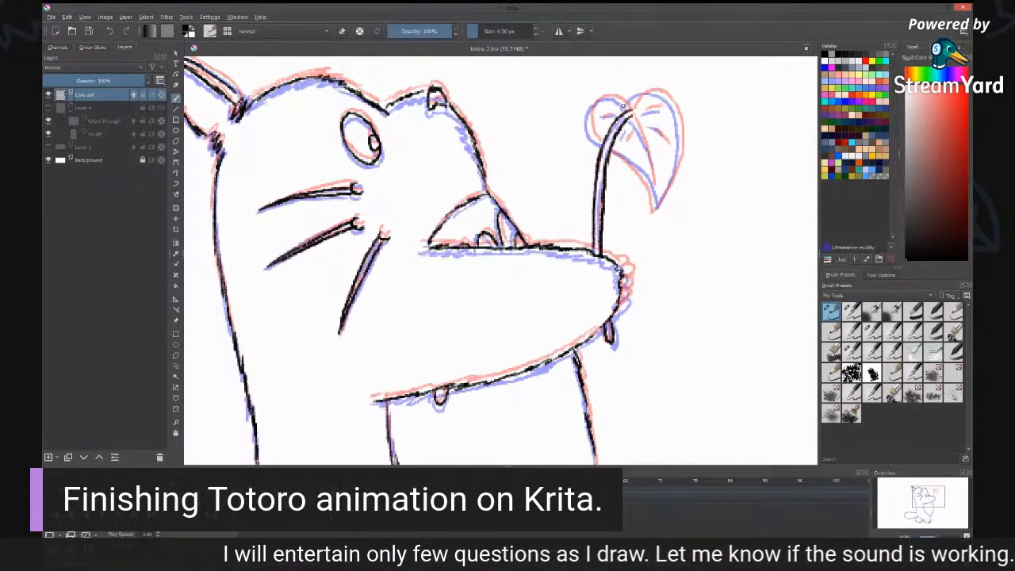
{"action": "mouse_move", "coordinate": [604, 102]}
{"action": "left_mouse_down"}
{"action": "mouse_move", "coordinate": [616, 149]}
{"action": "mouse_move", "coordinate": [657, 212]}
{"action": "left_mouse_up"}
{"action": "mouse_move", "coordinate": [631, 112]}
{"action": "left_mouse_down"}
{"action": "mouse_move", "coordinate": [638, 97]}
{"action": "mouse_move", "coordinate": [666, 95]}
{"action": "mouse_move", "coordinate": [680, 133]}
{"action": "mouse_move", "coordinate": [656, 209]}
{"action": "left_mouse_up"}
{"action": "left_click_drag", "start_coordinate": [631, 115], "coordinate": [655, 194]}
{"action": "mouse_move", "coordinate": [613, 117]}
{"action": "left_mouse_down"}
{"action": "mouse_move", "coordinate": [602, 122]}
{"action": "mouse_move", "coordinate": [624, 142]}
{"action": "left_mouse_up"}
{"action": "mouse_move", "coordinate": [643, 106]}
{"action": "left_mouse_down"}
{"action": "mouse_move", "coordinate": [661, 113]}
{"action": "mouse_move", "coordinate": [670, 139]}
{"action": "left_mouse_up"}
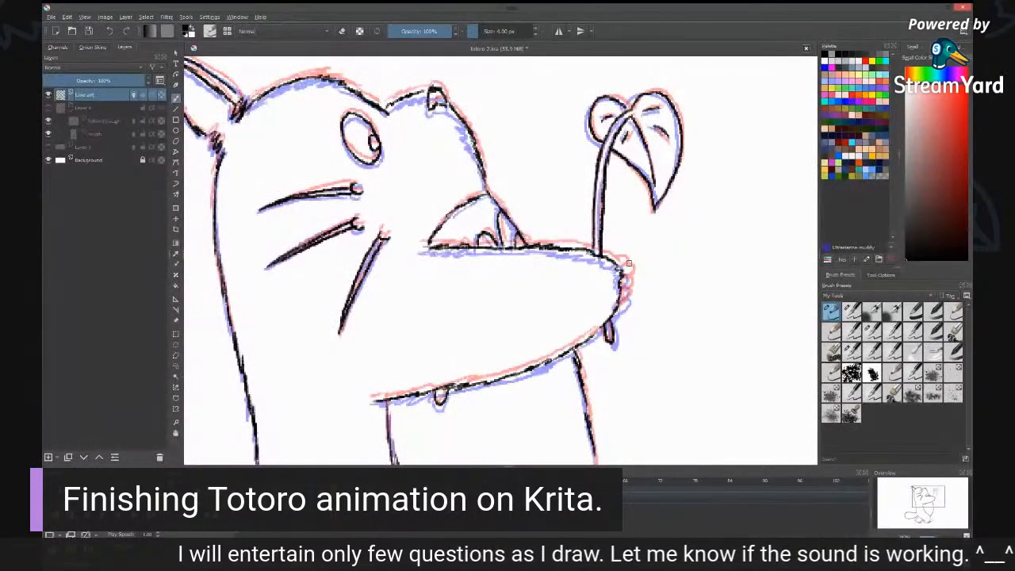
{"action": "mouse_move", "coordinate": [611, 258]}
{"action": "left_mouse_down"}
{"action": "mouse_move", "coordinate": [627, 269]}
{"action": "mouse_move", "coordinate": [617, 309]}
{"action": "left_mouse_up"}
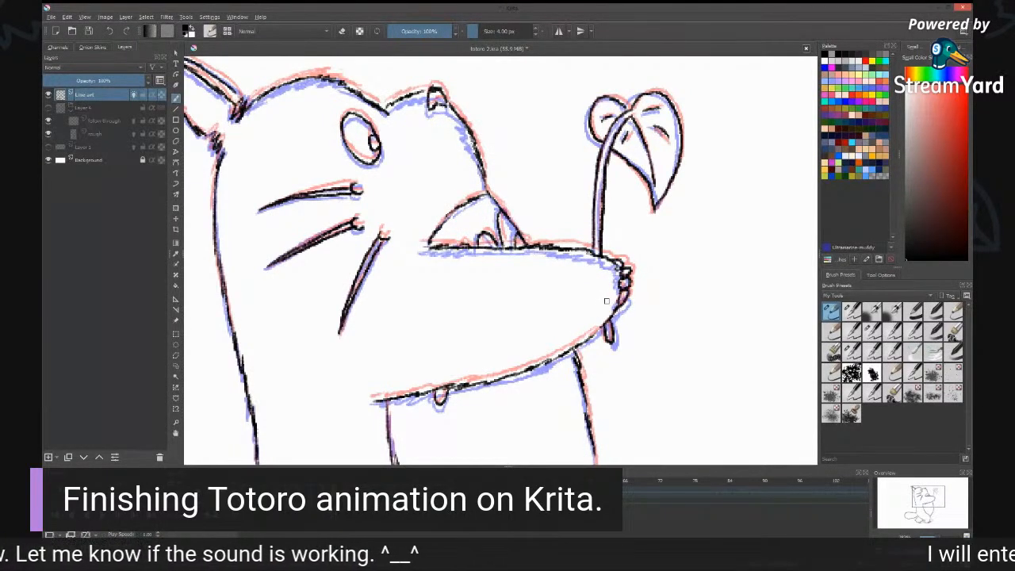
Step: Add a claw stroke to the rear foot and erase the excess line around it
{"action": "left_click_drag", "start_coordinate": [474, 210], "coordinate": [558, 216]}
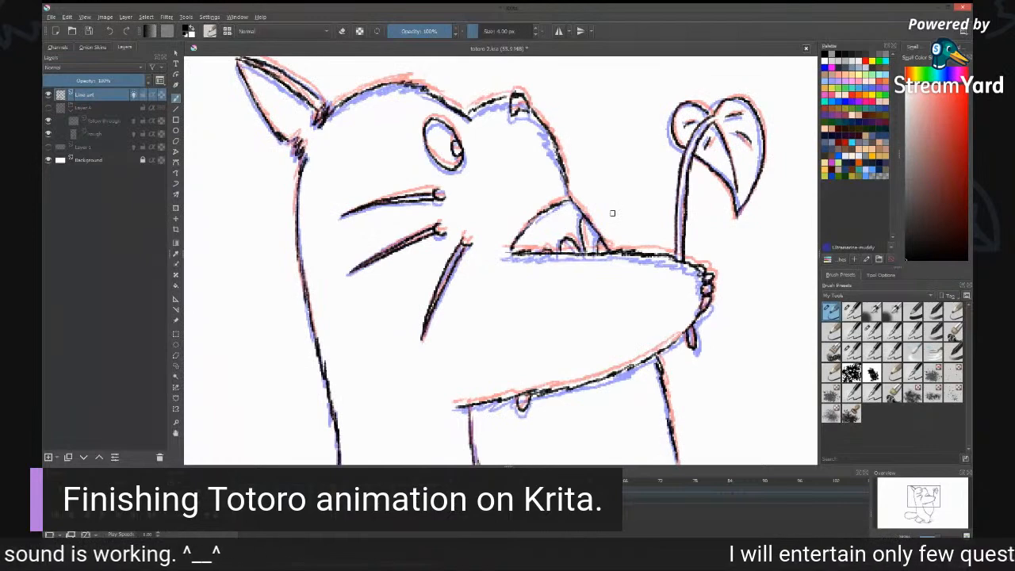
{"action": "key", "text": "minus"}
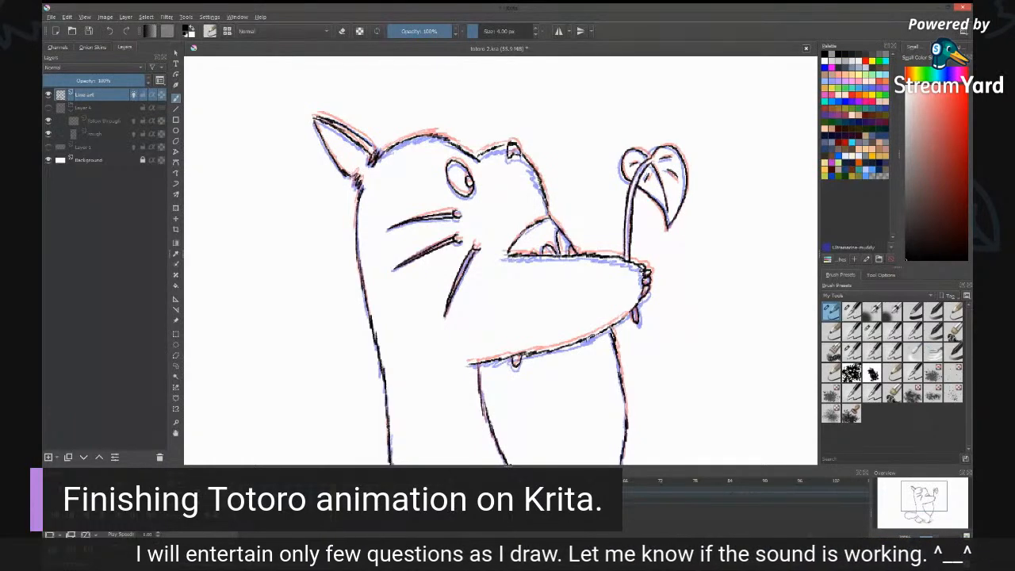
{"action": "key", "text": "minus"}
{"action": "left_click_drag", "start_coordinate": [632, 345], "coordinate": [671, 245]}
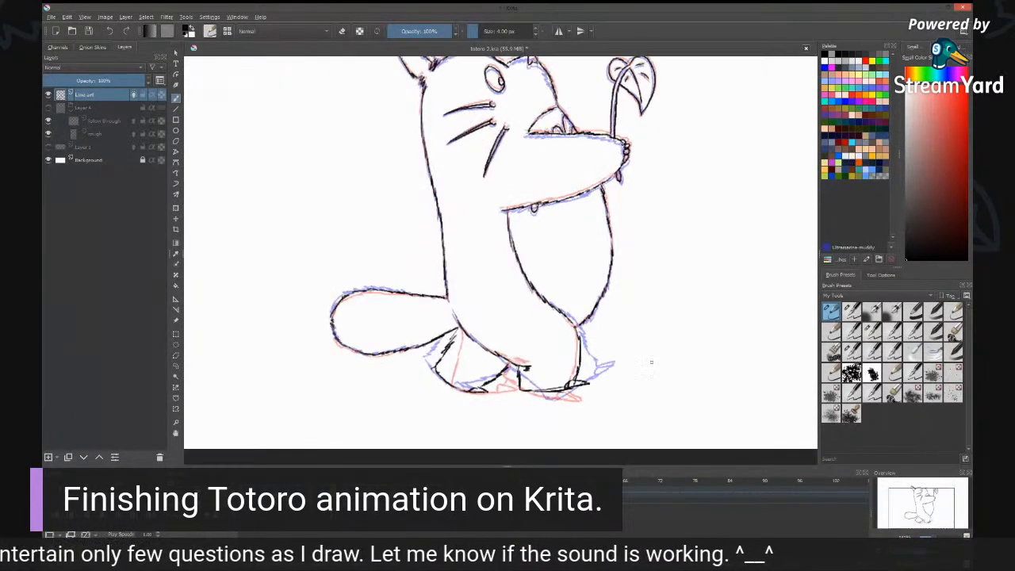
{"action": "left_click_drag", "start_coordinate": [498, 377], "coordinate": [485, 388]}
{"action": "key", "text": "e"}
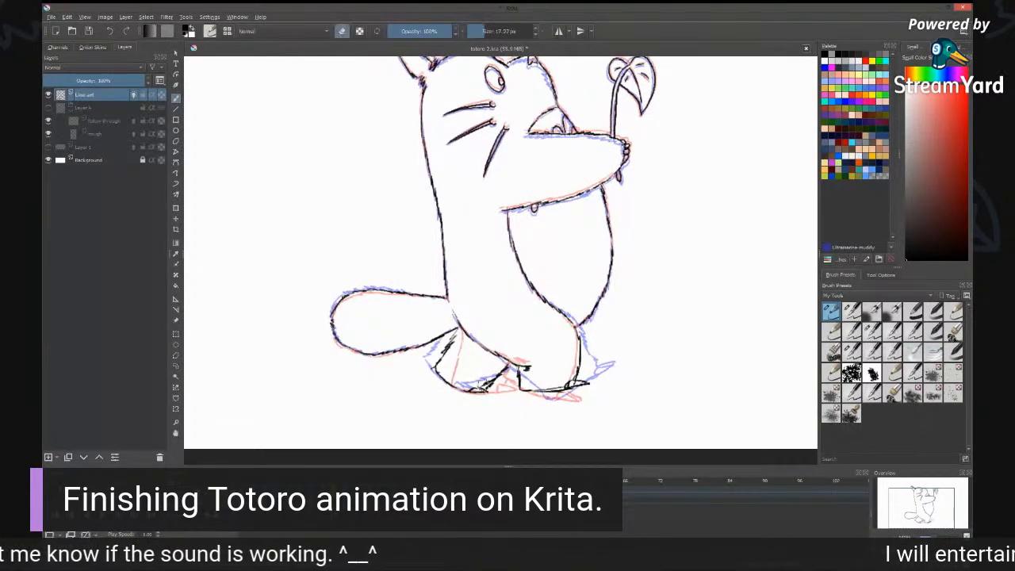
{"action": "mouse_move", "coordinate": [482, 385]}
{"action": "left_mouse_down"}
{"action": "mouse_move", "coordinate": [472, 389]}
{"action": "mouse_move", "coordinate": [499, 392]}
{"action": "mouse_move", "coordinate": [502, 382]}
{"action": "mouse_move", "coordinate": [506, 391]}
{"action": "left_mouse_up"}
{"action": "key", "text": "e"}
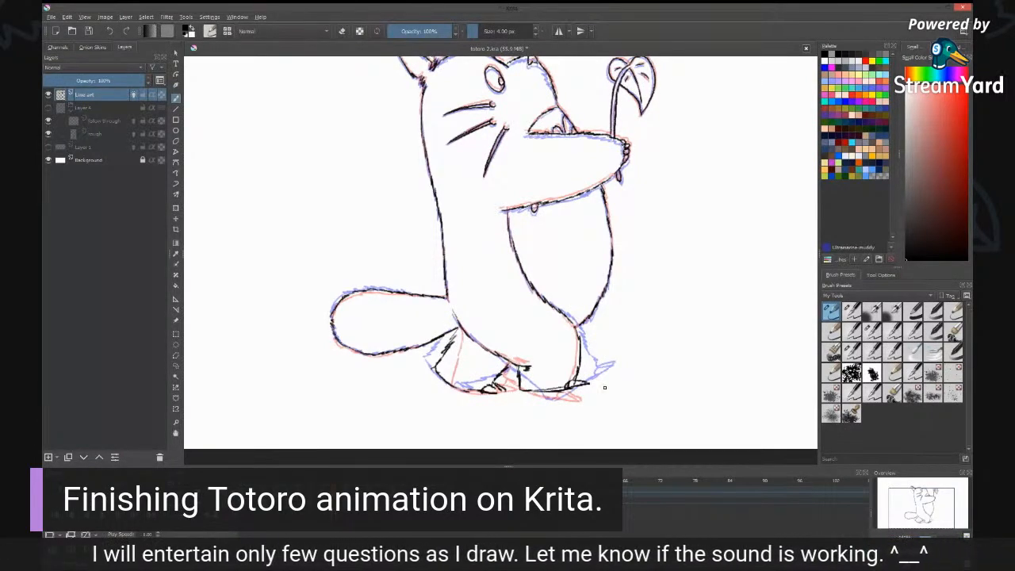
Step: Advance two frames to the next empty line-art frame
{"action": "left_click_drag", "start_coordinate": [666, 207], "coordinate": [662, 268]}
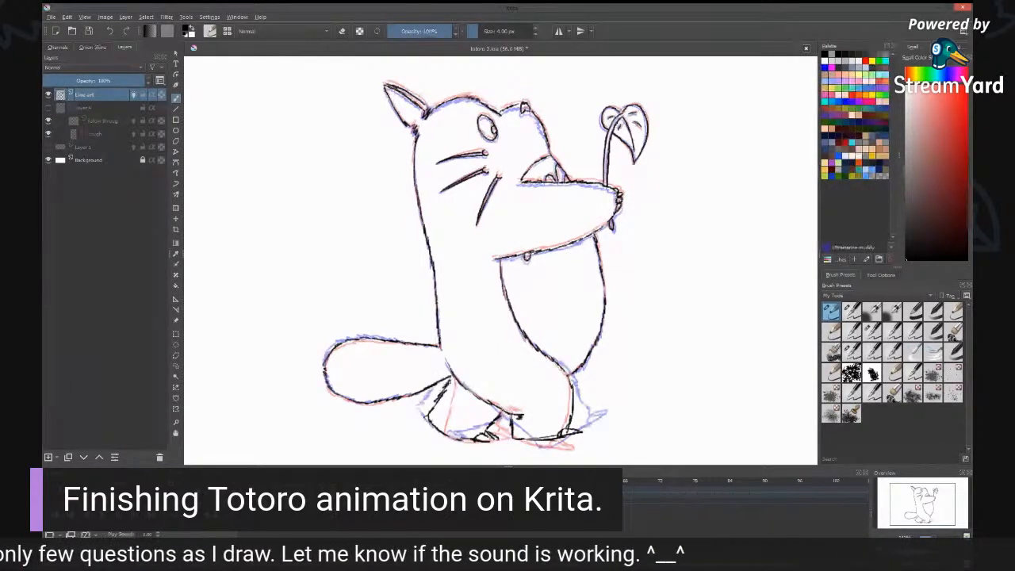
{"action": "mouse_move", "coordinate": [634, 235]}
{"action": "left_mouse_down"}
{"action": "mouse_move", "coordinate": [639, 265]}
{"action": "mouse_move", "coordinate": [645, 250]}
{"action": "left_mouse_up"}
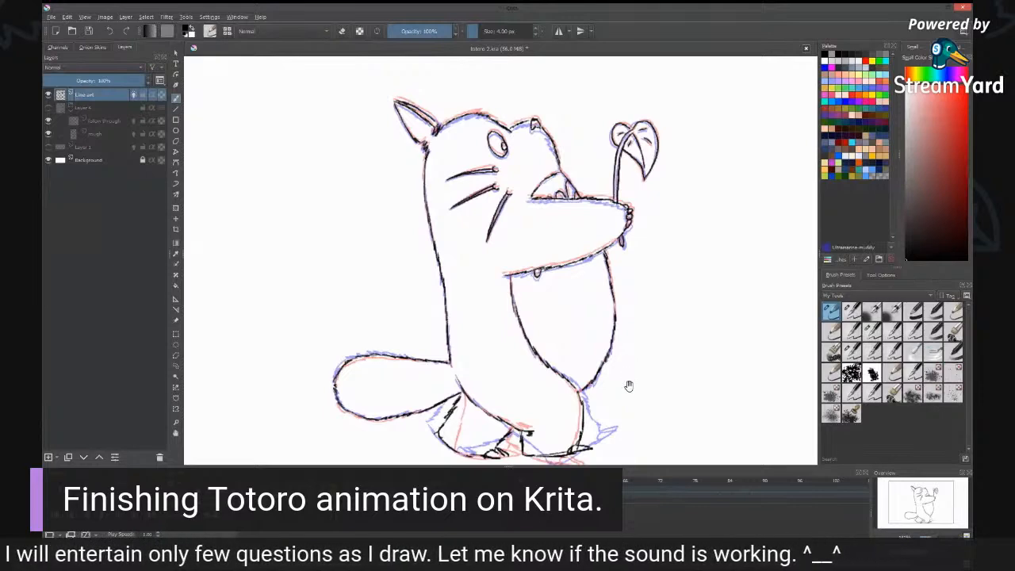
{"action": "left_click_drag", "start_coordinate": [628, 386], "coordinate": [633, 345]}
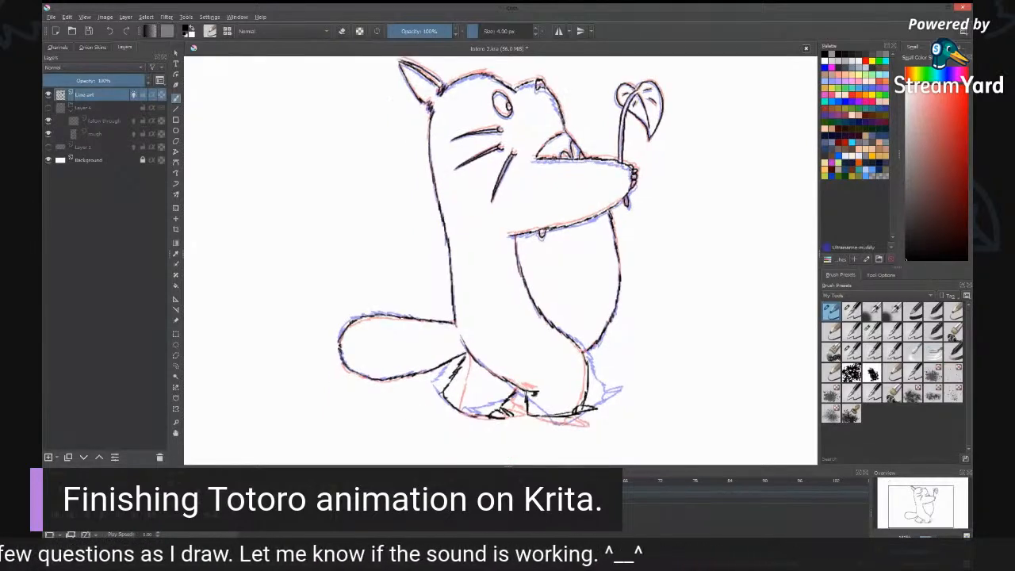
{"action": "key", "text": "Right"}
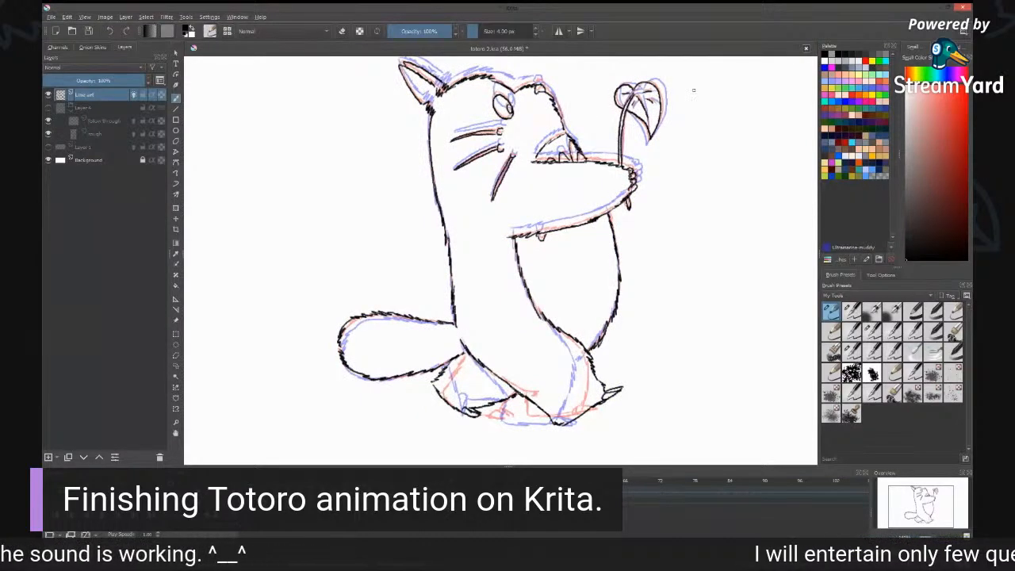
{"action": "key", "text": "Right"}
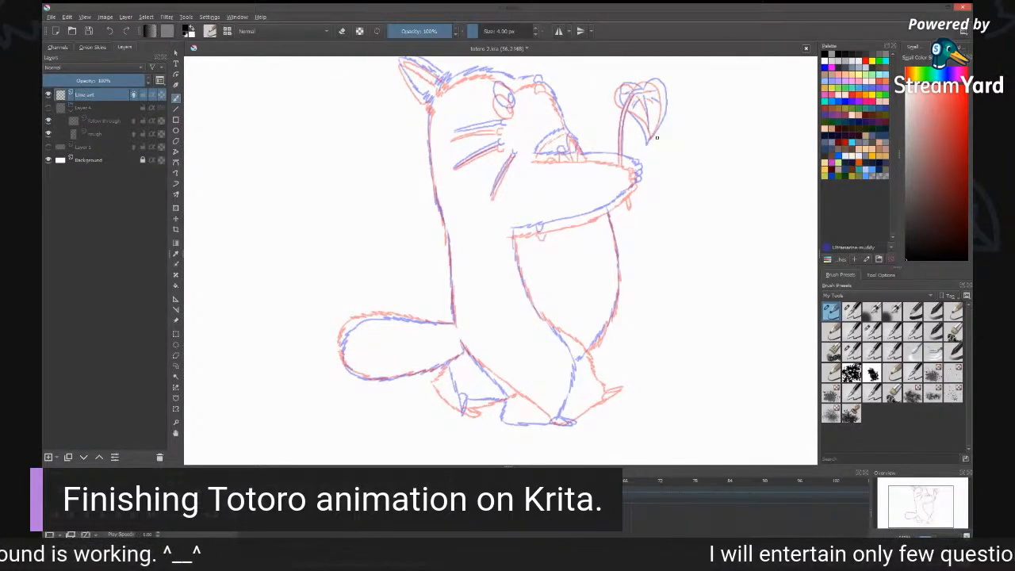
Step: Ink the ear's inner and rear edges, the fur tuft at its base and the back contour running down from it
{"action": "key", "text": "ctrl+plus"}
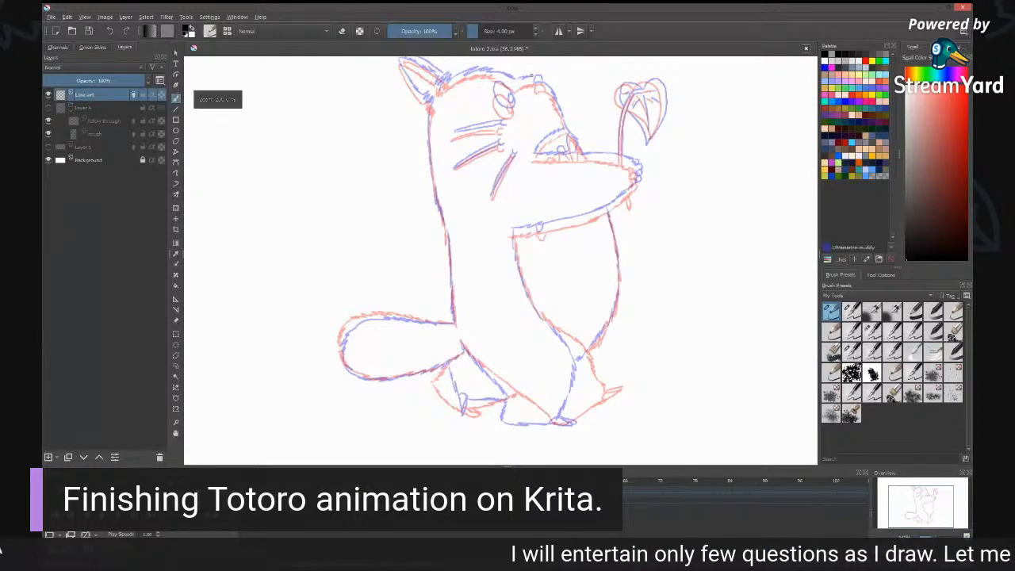
{"action": "left_click_drag", "start_coordinate": [539, 90], "coordinate": [547, 224]}
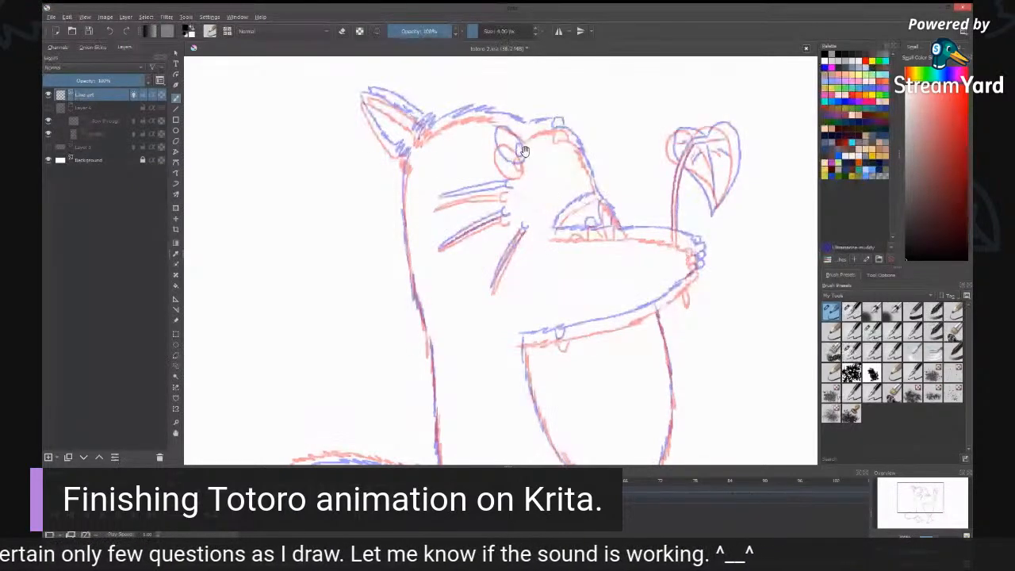
{"action": "scroll", "coordinate": [417, 117], "scroll_direction": "up", "scroll_amount": 2}
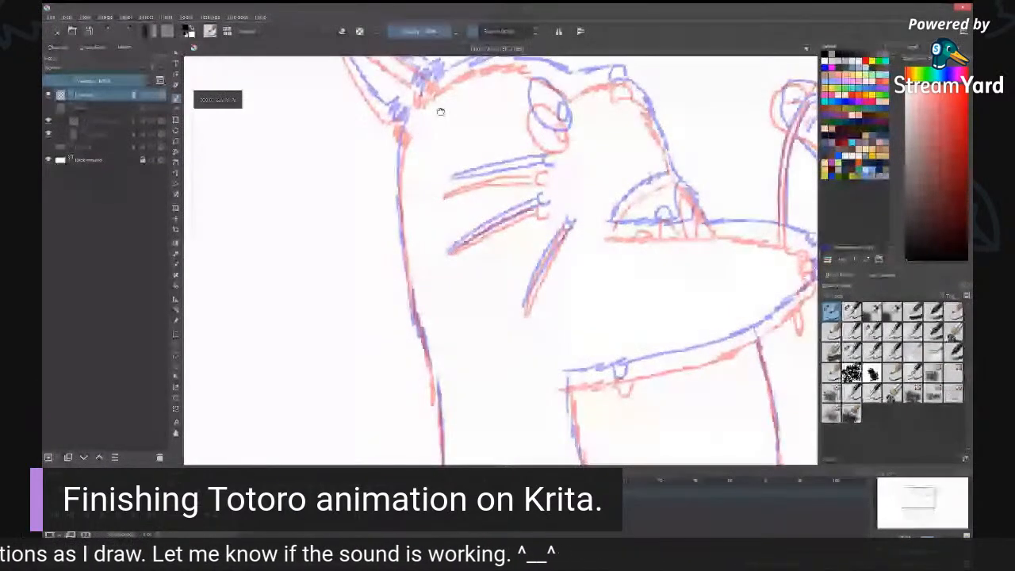
{"action": "left_click_drag", "start_coordinate": [438, 109], "coordinate": [465, 188]}
{"action": "left_click_drag", "start_coordinate": [363, 116], "coordinate": [441, 162]}
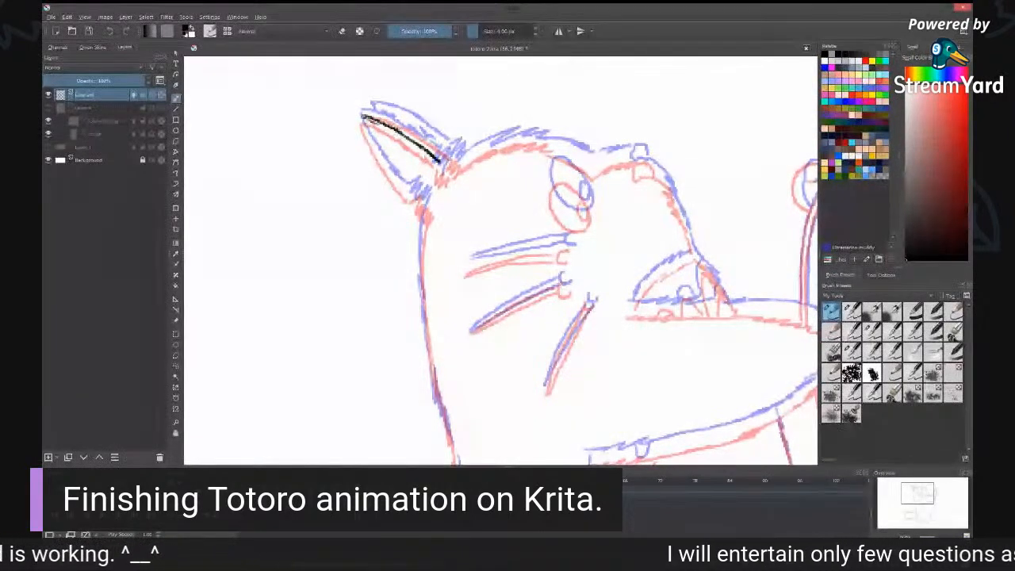
{"action": "mouse_move", "coordinate": [362, 116]}
{"action": "left_mouse_down"}
{"action": "mouse_move", "coordinate": [371, 144]}
{"action": "mouse_move", "coordinate": [413, 195]}
{"action": "mouse_move", "coordinate": [422, 190]}
{"action": "mouse_move", "coordinate": [427, 215]}
{"action": "mouse_move", "coordinate": [424, 197]}
{"action": "mouse_move", "coordinate": [434, 198]}
{"action": "mouse_move", "coordinate": [420, 260]}
{"action": "left_mouse_up"}
{"action": "mouse_move", "coordinate": [421, 225]}
{"action": "left_mouse_down"}
{"action": "mouse_move", "coordinate": [429, 366]}
{"action": "mouse_move", "coordinate": [448, 426]}
{"action": "left_mouse_up"}
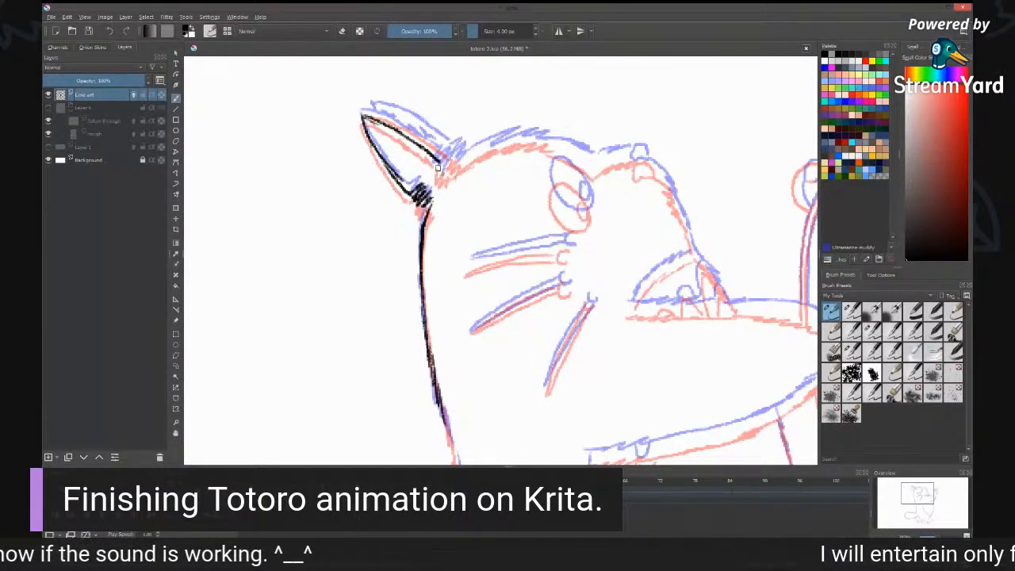
Step: Ink the top of the head with its fur tufts, the ear's second upper edge and the brow dipping toward the nose
{"action": "mouse_move", "coordinate": [441, 162]}
{"action": "left_mouse_down"}
{"action": "mouse_move", "coordinate": [441, 184]}
{"action": "mouse_move", "coordinate": [497, 145]}
{"action": "mouse_move", "coordinate": [527, 135]}
{"action": "mouse_move", "coordinate": [562, 143]}
{"action": "left_mouse_up"}
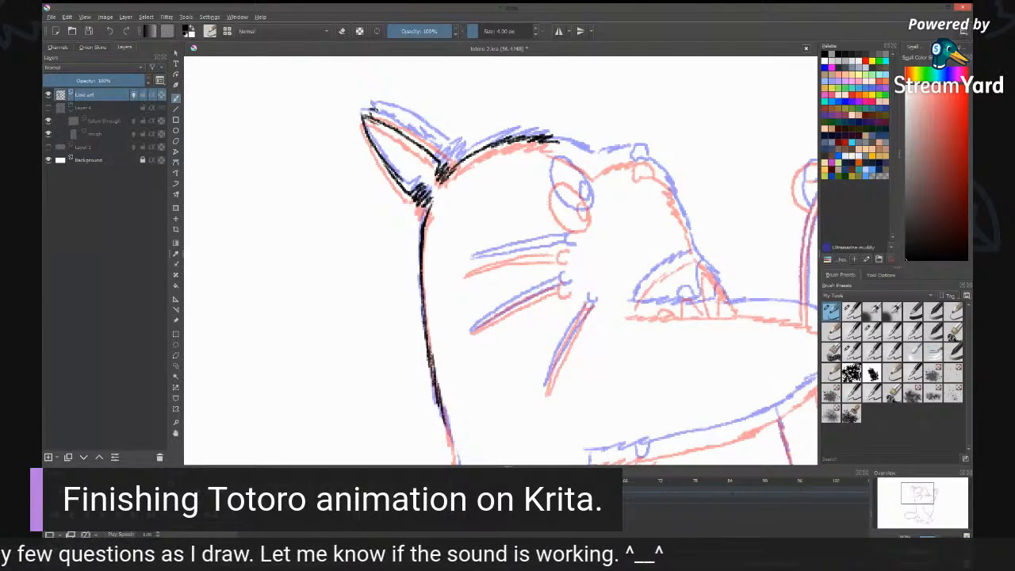
{"action": "left_click_drag", "start_coordinate": [373, 109], "coordinate": [456, 164]}
{"action": "left_click_drag", "start_coordinate": [556, 142], "coordinate": [594, 168]}
{"action": "key", "text": "ctrl+z"}
{"action": "left_click_drag", "start_coordinate": [553, 142], "coordinate": [595, 168]}
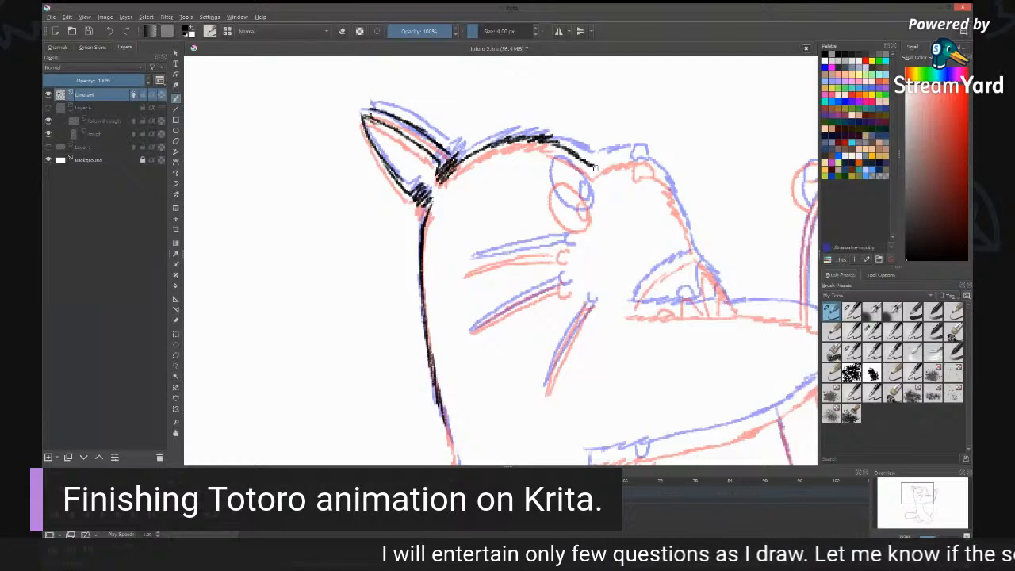
{"action": "left_click_drag", "start_coordinate": [591, 165], "coordinate": [633, 154]}
Step: Ink the oval eye between the two onion-skin outlines, with its small pupil at the front edge
{"action": "mouse_move", "coordinate": [558, 167]}
{"action": "left_mouse_down"}
{"action": "mouse_move", "coordinate": [574, 176]}
{"action": "mouse_move", "coordinate": [549, 200]}
{"action": "mouse_move", "coordinate": [583, 222]}
{"action": "left_mouse_up"}
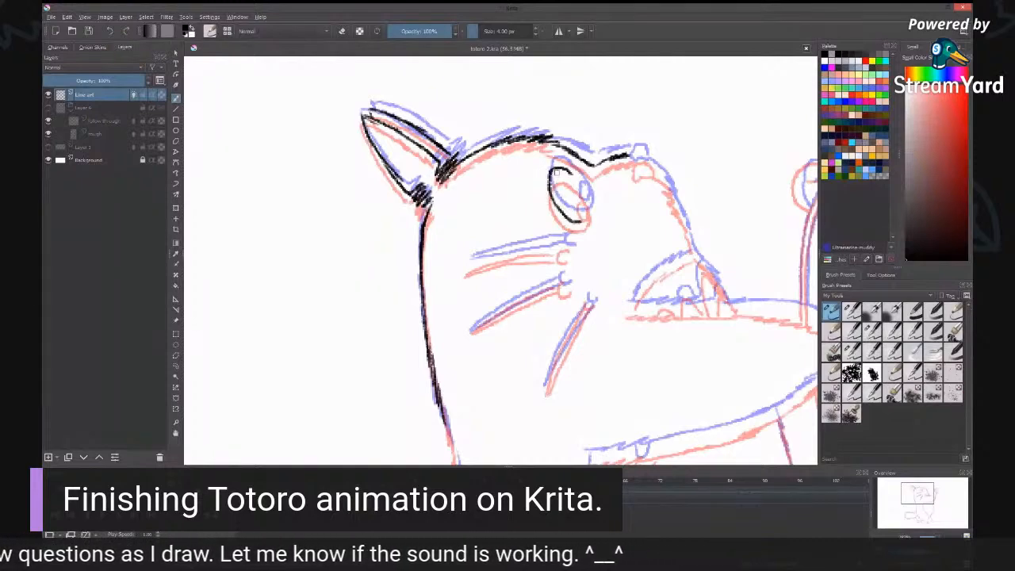
{"action": "mouse_move", "coordinate": [551, 183]}
{"action": "left_mouse_down"}
{"action": "mouse_move", "coordinate": [574, 176]}
{"action": "mouse_move", "coordinate": [579, 184]}
{"action": "mouse_move", "coordinate": [550, 175]}
{"action": "mouse_move", "coordinate": [580, 183]}
{"action": "mouse_move", "coordinate": [591, 214]}
{"action": "mouse_move", "coordinate": [579, 223]}
{"action": "mouse_move", "coordinate": [588, 213]}
{"action": "left_mouse_up"}
{"action": "key", "text": "e"}
{"action": "key", "text": "e"}
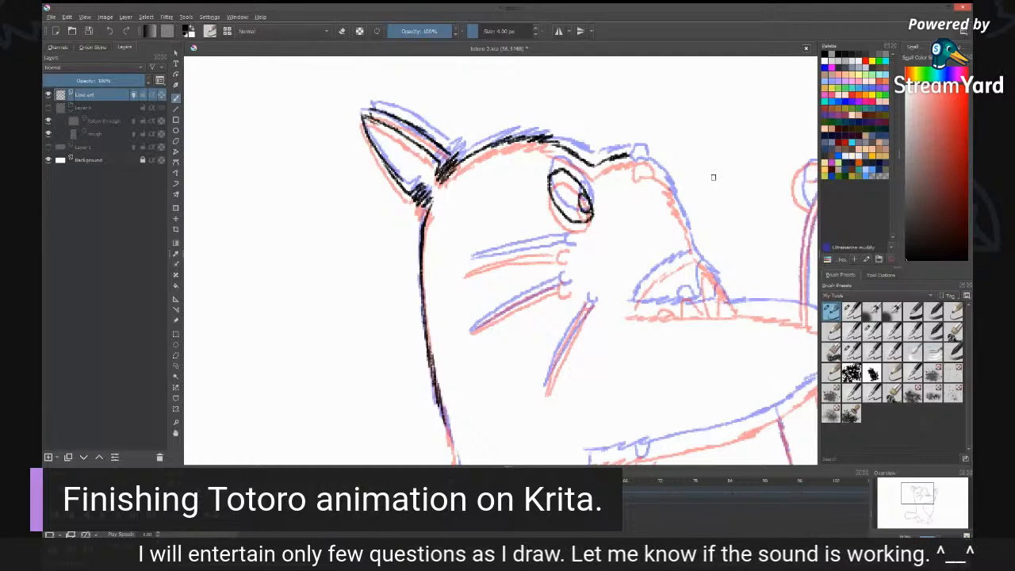
Step: Ink the small rounded nose at the top of the snout and the front contour curving down to the mouth
{"action": "left_click_drag", "start_coordinate": [562, 169], "coordinate": [551, 191]}
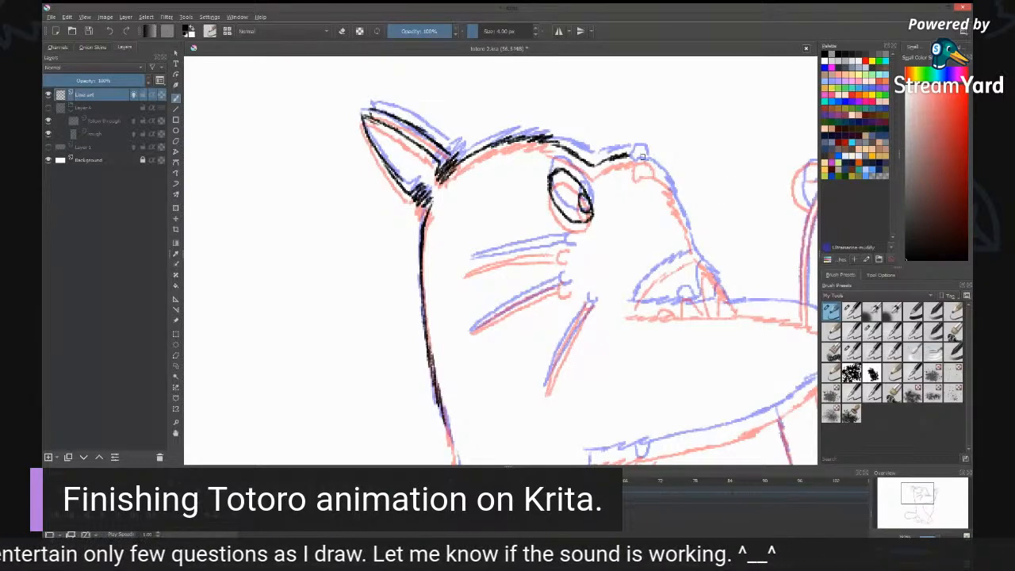
{"action": "mouse_move", "coordinate": [638, 156]}
{"action": "left_mouse_down"}
{"action": "mouse_move", "coordinate": [635, 169]}
{"action": "mouse_move", "coordinate": [652, 161]}
{"action": "mouse_move", "coordinate": [644, 170]}
{"action": "left_mouse_up"}
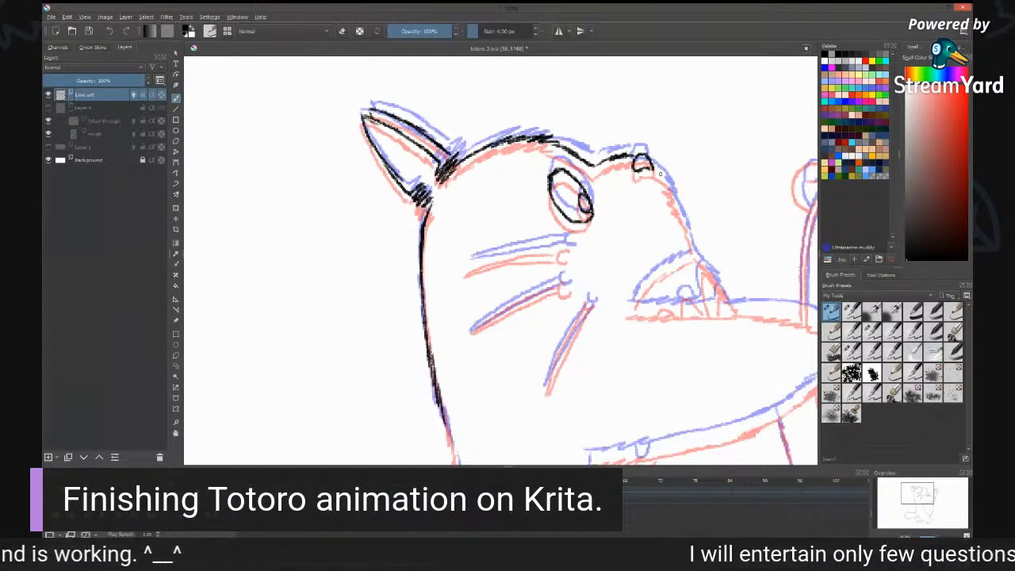
{"action": "left_click_drag", "start_coordinate": [652, 165], "coordinate": [695, 252]}
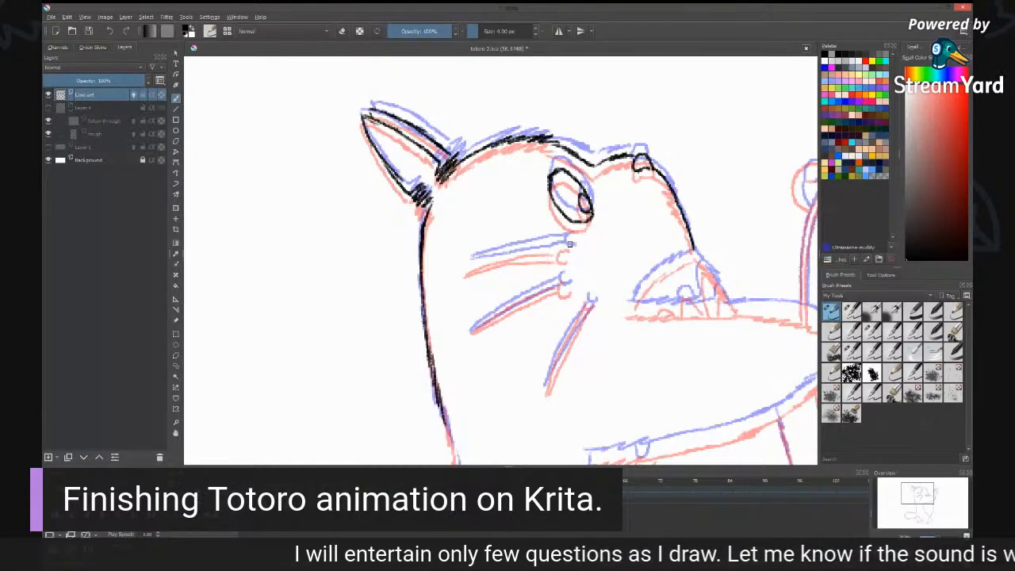
Step: Ink the upper and middle whiskers on the cheek as tapering double lines with small curled bases
{"action": "mouse_move", "coordinate": [569, 244]}
{"action": "left_mouse_down"}
{"action": "mouse_move", "coordinate": [563, 254]}
{"action": "mouse_move", "coordinate": [474, 255]}
{"action": "mouse_move", "coordinate": [563, 251]}
{"action": "mouse_move", "coordinate": [560, 290]}
{"action": "mouse_move", "coordinate": [493, 314]}
{"action": "left_mouse_up"}
{"action": "left_click_drag", "start_coordinate": [550, 304], "coordinate": [595, 220]}
{"action": "left_click_drag", "start_coordinate": [651, 245], "coordinate": [580, 135]}
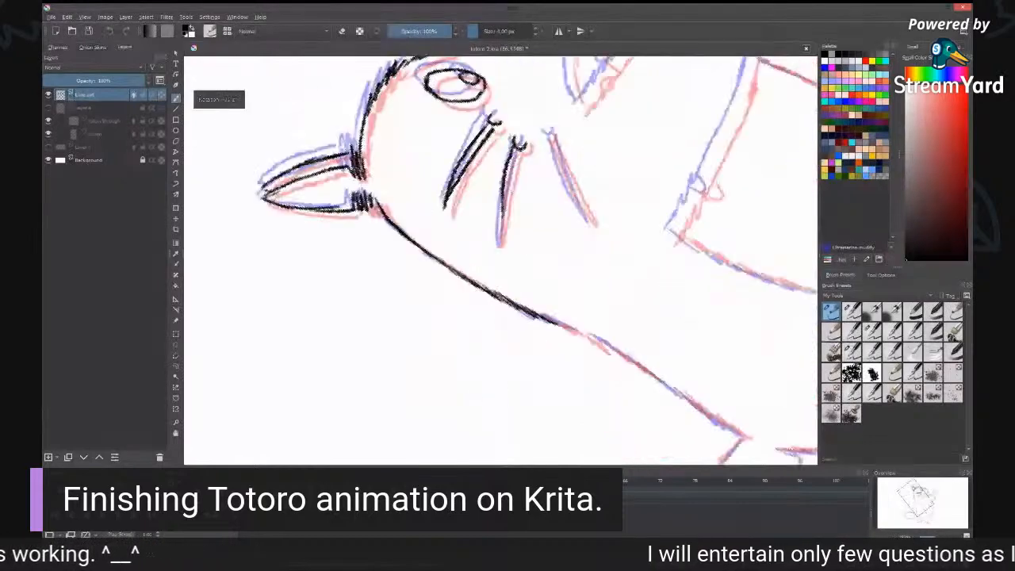
Step: Erase the middle whisker's long strokes and redraw both of its tapering edges down to the tip
{"action": "key", "text": "e"}
{"action": "left_click_drag", "start_coordinate": [501, 211], "coordinate": [514, 153]}
{"action": "key", "text": "e"}
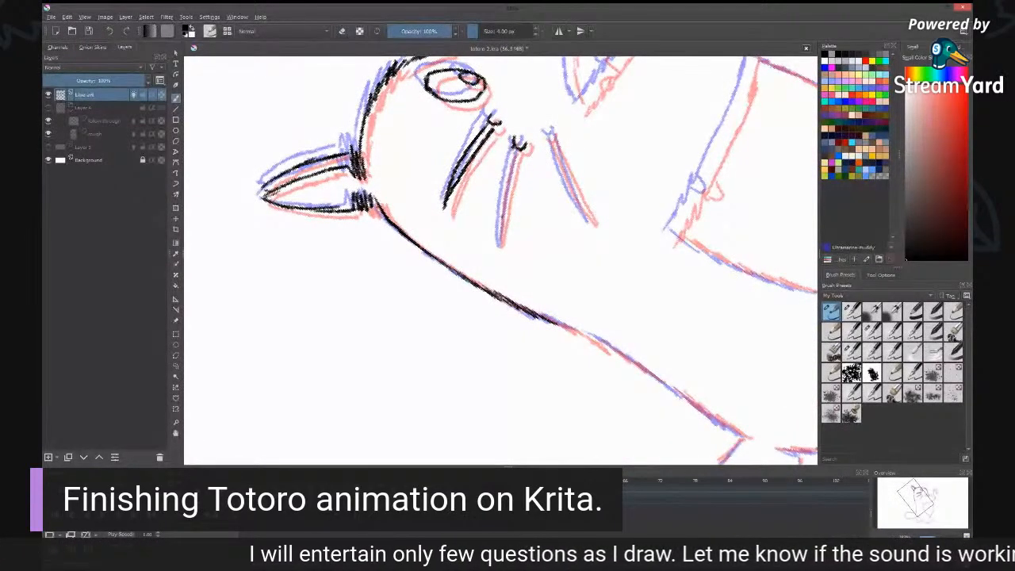
{"action": "left_click_drag", "start_coordinate": [513, 151], "coordinate": [502, 199]}
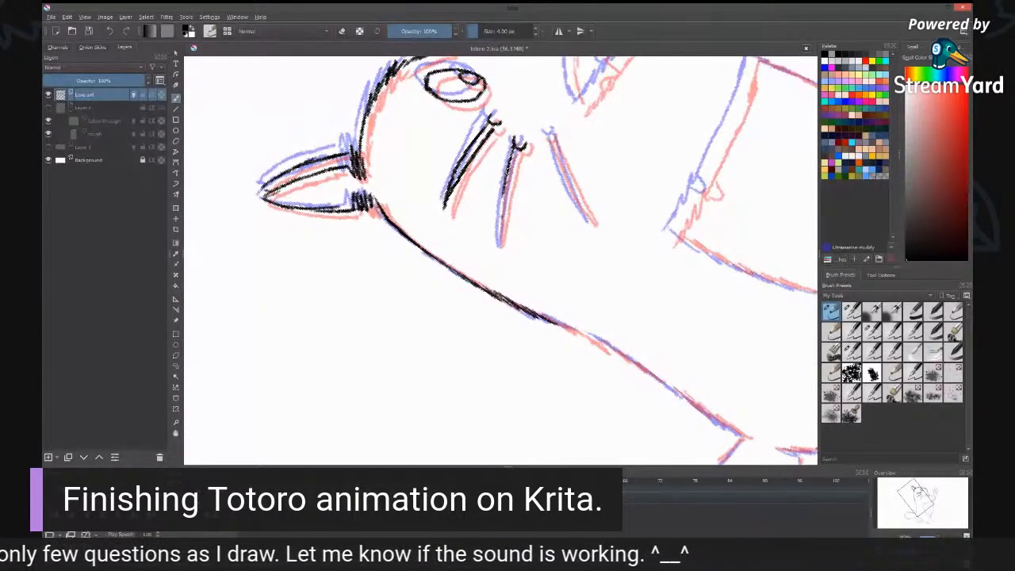
{"action": "left_click_drag", "start_coordinate": [519, 148], "coordinate": [501, 242]}
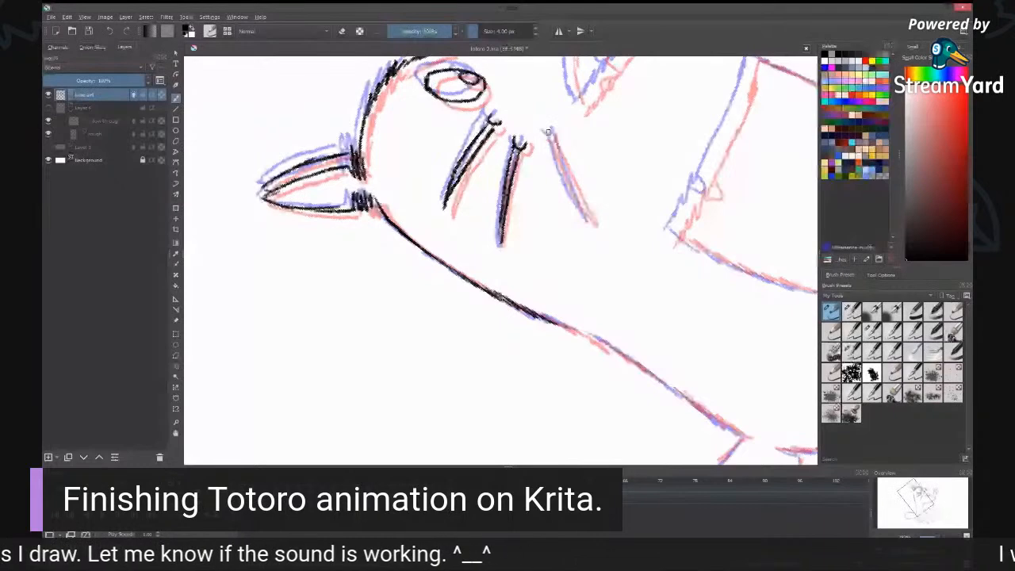
Step: Ink the lowest whisker with its small curled base and two tapering edges, and save the file
{"action": "left_click_drag", "start_coordinate": [547, 131], "coordinate": [608, 205]}
{"action": "key", "text": "ctrl+s"}
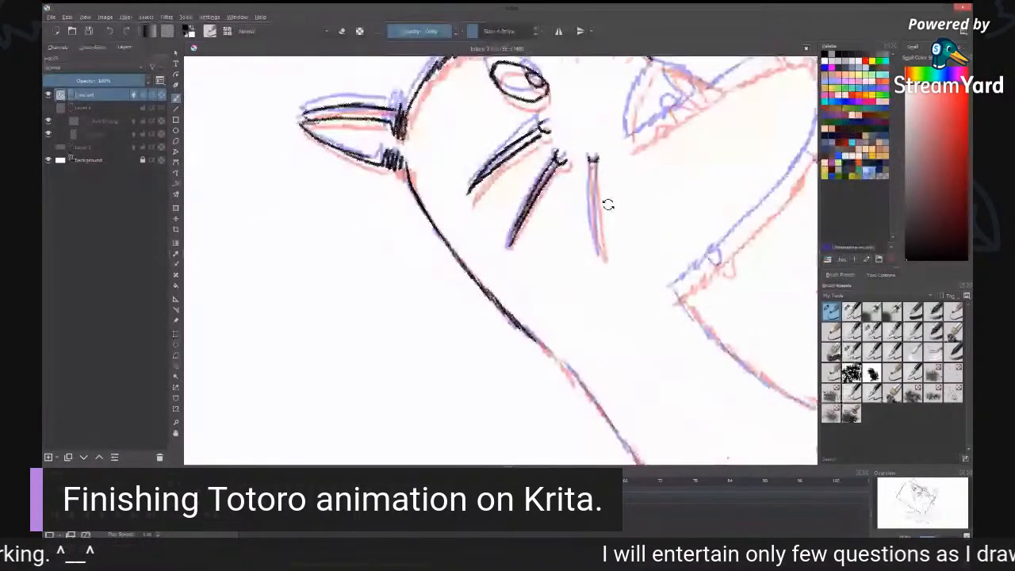
{"action": "left_click_drag", "start_coordinate": [592, 161], "coordinate": [600, 253]}
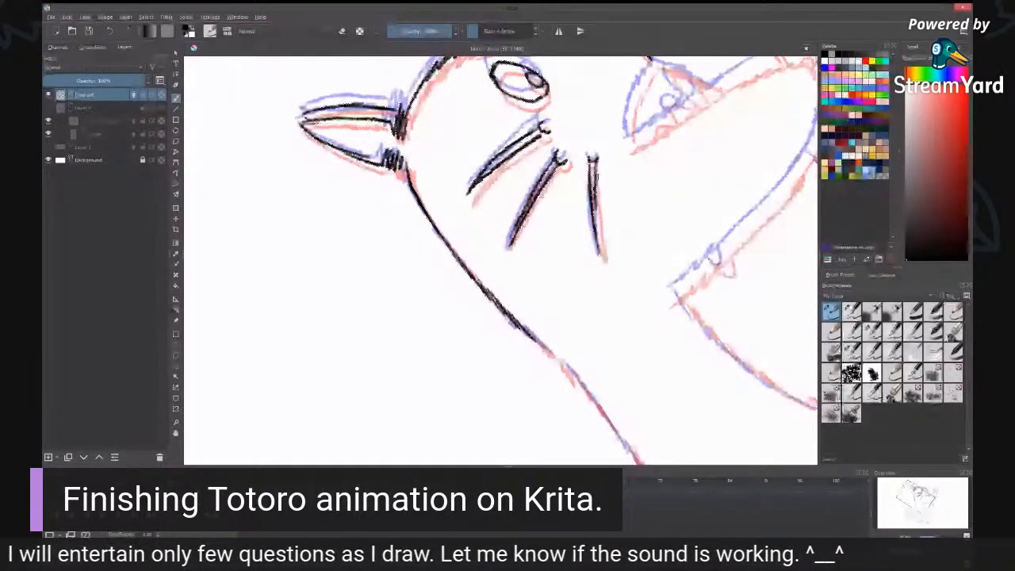
Step: Reset the canvas rotation and ink the peaked mouth outline with the long, round-tipped arm outline beneath it
{"action": "left_click_drag", "start_coordinate": [727, 229], "coordinate": [627, 262]}
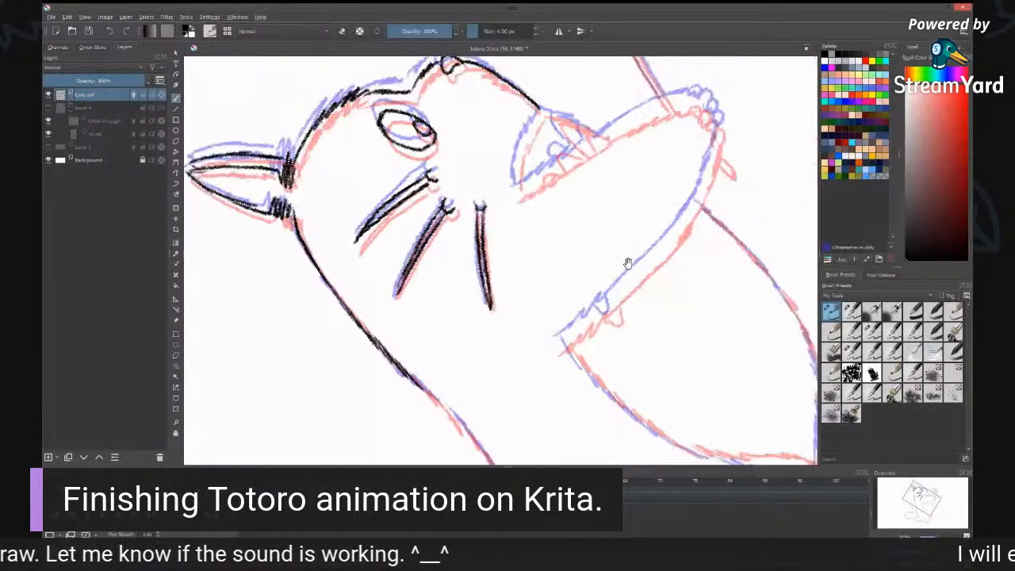
{"action": "key", "text": "5"}
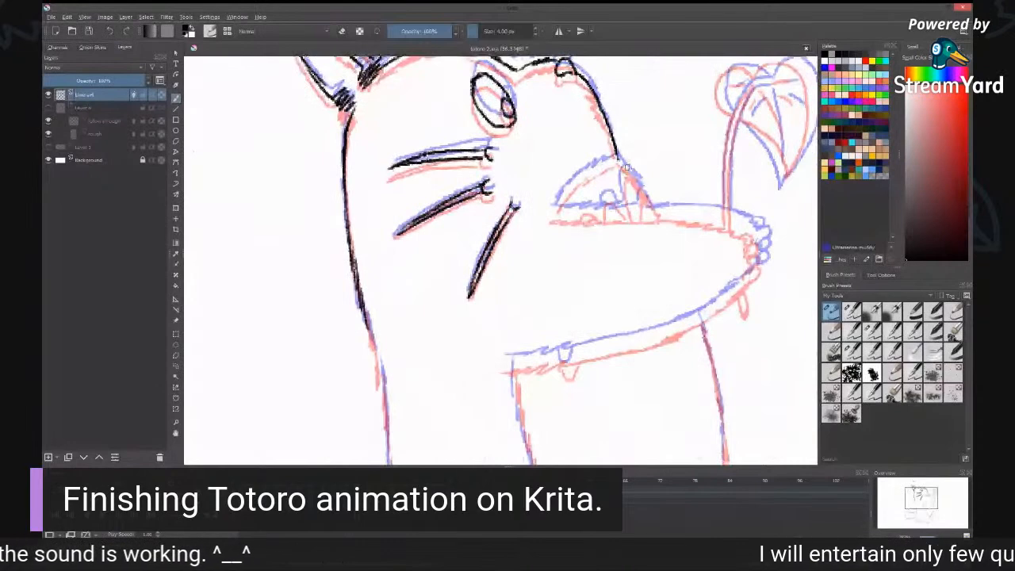
{"action": "left_click_drag", "start_coordinate": [618, 157], "coordinate": [656, 209]}
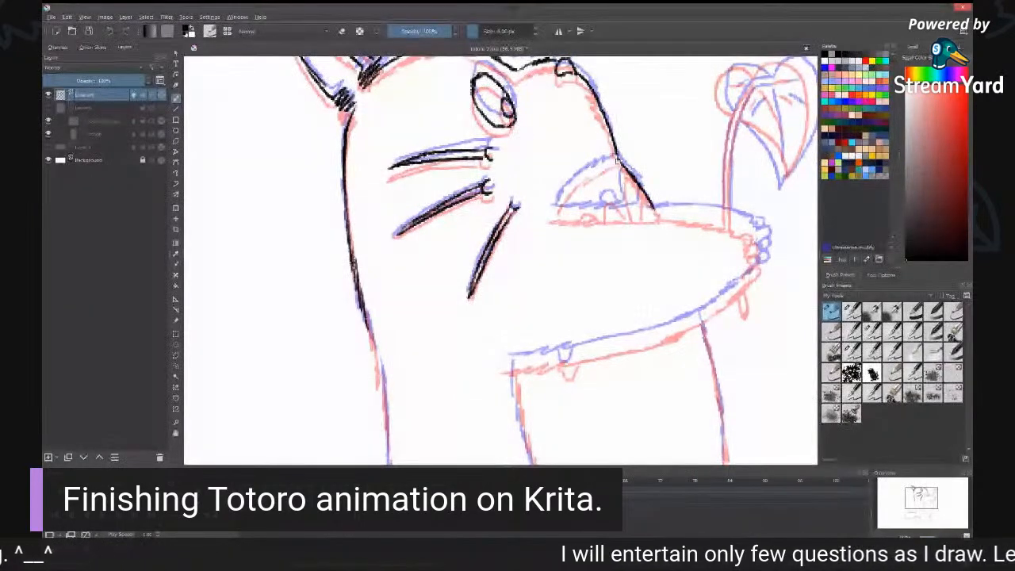
{"action": "mouse_move", "coordinate": [618, 160]}
{"action": "left_mouse_down"}
{"action": "mouse_move", "coordinate": [577, 182]}
{"action": "mouse_move", "coordinate": [556, 214]}
{"action": "left_mouse_up"}
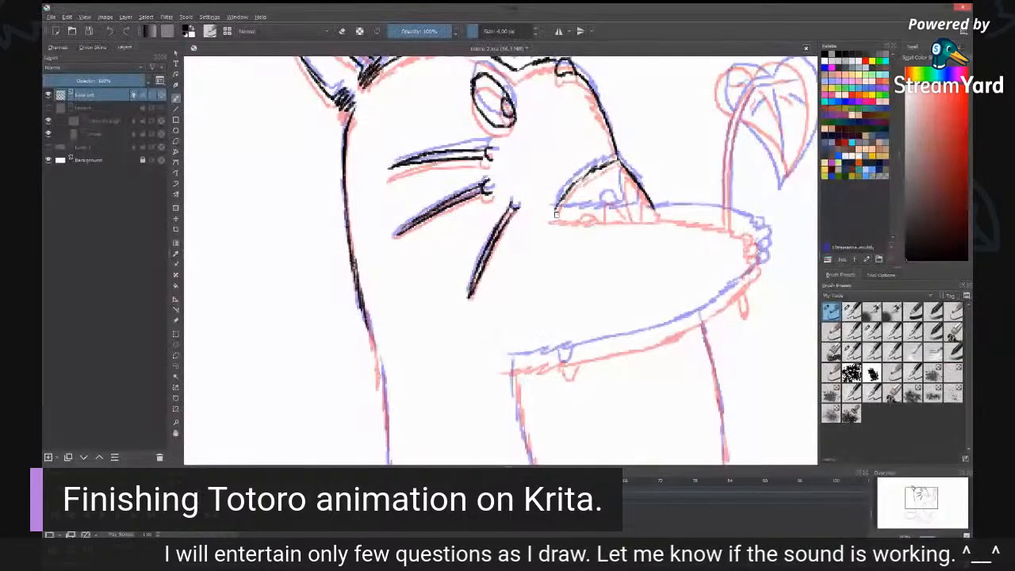
{"action": "mouse_move", "coordinate": [553, 213]}
{"action": "left_mouse_down"}
{"action": "mouse_move", "coordinate": [721, 220]}
{"action": "mouse_move", "coordinate": [756, 246]}
{"action": "mouse_move", "coordinate": [749, 274]}
{"action": "left_mouse_up"}
{"action": "mouse_move", "coordinate": [748, 312]}
{"action": "left_mouse_down"}
{"action": "mouse_move", "coordinate": [730, 194]}
{"action": "mouse_move", "coordinate": [668, 234]}
{"action": "mouse_move", "coordinate": [520, 269]}
{"action": "mouse_move", "coordinate": [549, 263]}
{"action": "left_mouse_up"}
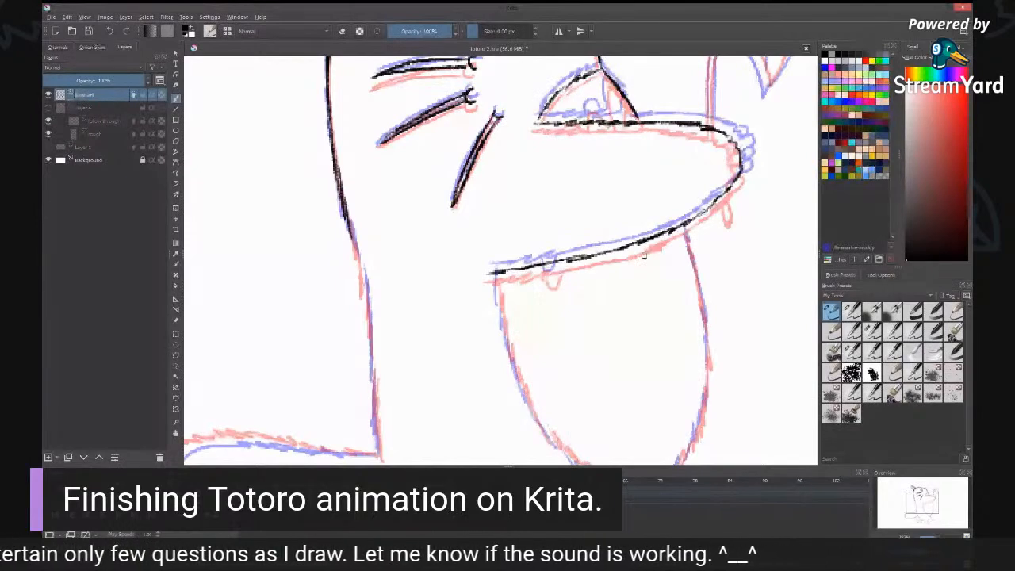
Step: Ink the curved details and small arch inside the mouth, and the small rounded claw under the arm's lower edge
{"action": "left_click_drag", "start_coordinate": [732, 146], "coordinate": [664, 233]}
{"action": "left_click_drag", "start_coordinate": [535, 164], "coordinate": [545, 206]}
{"action": "left_click_drag", "start_coordinate": [543, 168], "coordinate": [555, 211]}
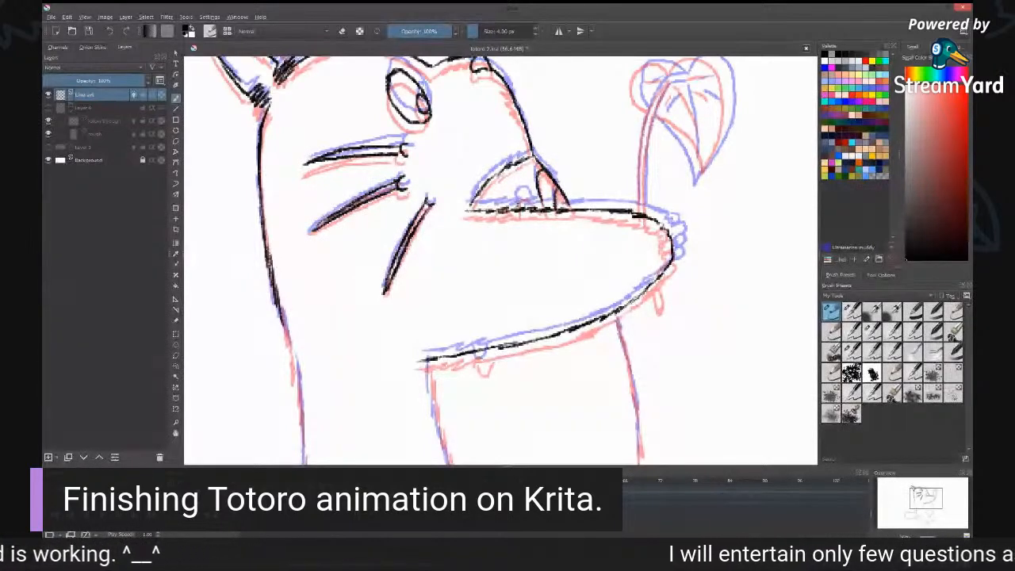
{"action": "mouse_move", "coordinate": [519, 206]}
{"action": "left_mouse_down"}
{"action": "mouse_move", "coordinate": [527, 192]}
{"action": "mouse_move", "coordinate": [540, 209]}
{"action": "left_mouse_up"}
{"action": "mouse_move", "coordinate": [476, 353]}
{"action": "left_mouse_down"}
{"action": "mouse_move", "coordinate": [482, 365]}
{"action": "mouse_move", "coordinate": [492, 350]}
{"action": "left_mouse_up"}
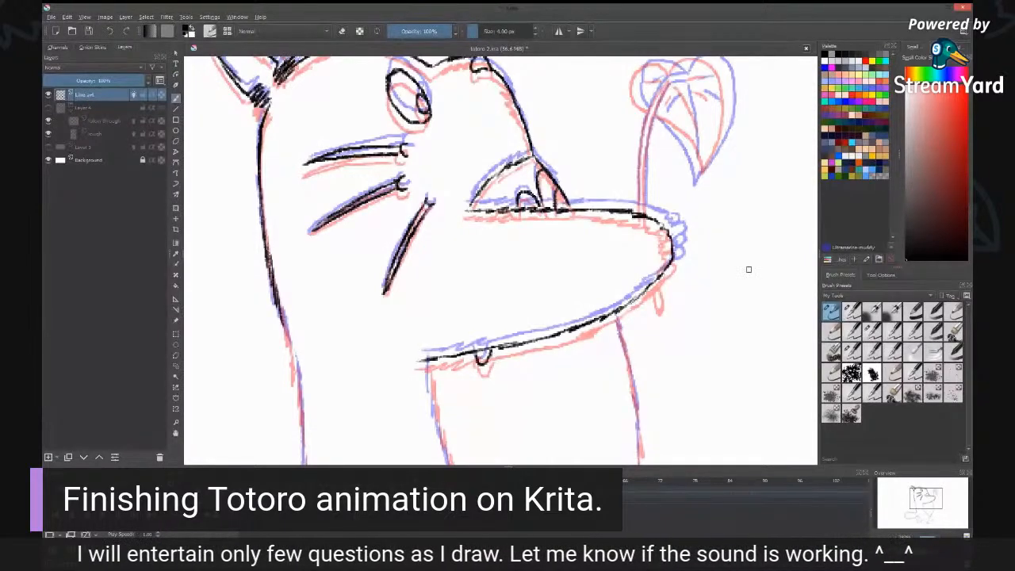
Step: Continue inking the back contour down to the point where the tail begins
{"action": "left_click_drag", "start_coordinate": [591, 346], "coordinate": [667, 124]}
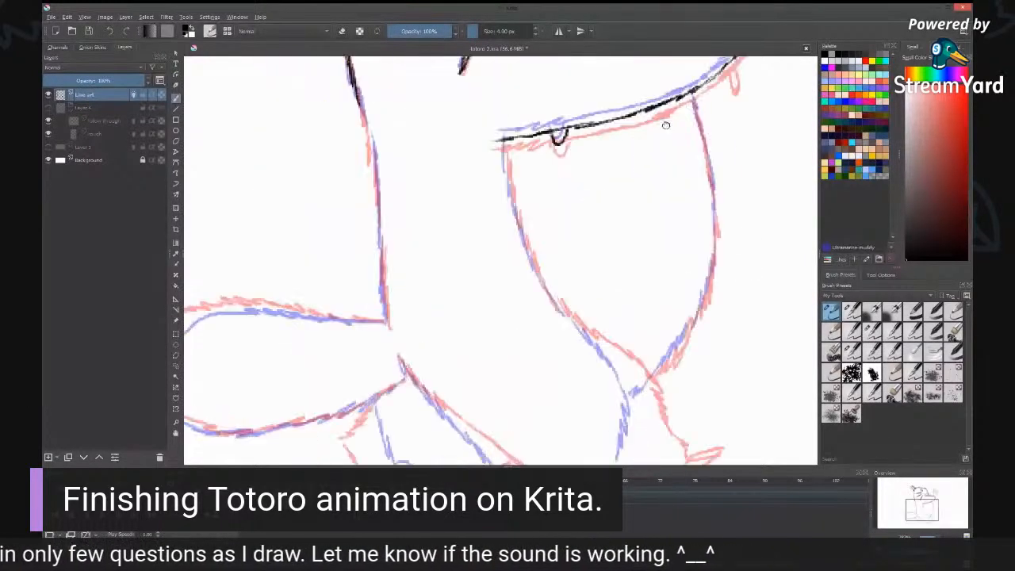
{"action": "left_click_drag", "start_coordinate": [395, 133], "coordinate": [466, 138]}
{"action": "mouse_move", "coordinate": [426, 110]}
{"action": "left_mouse_down"}
{"action": "mouse_move", "coordinate": [445, 178]}
{"action": "mouse_move", "coordinate": [454, 321]}
{"action": "left_mouse_up"}
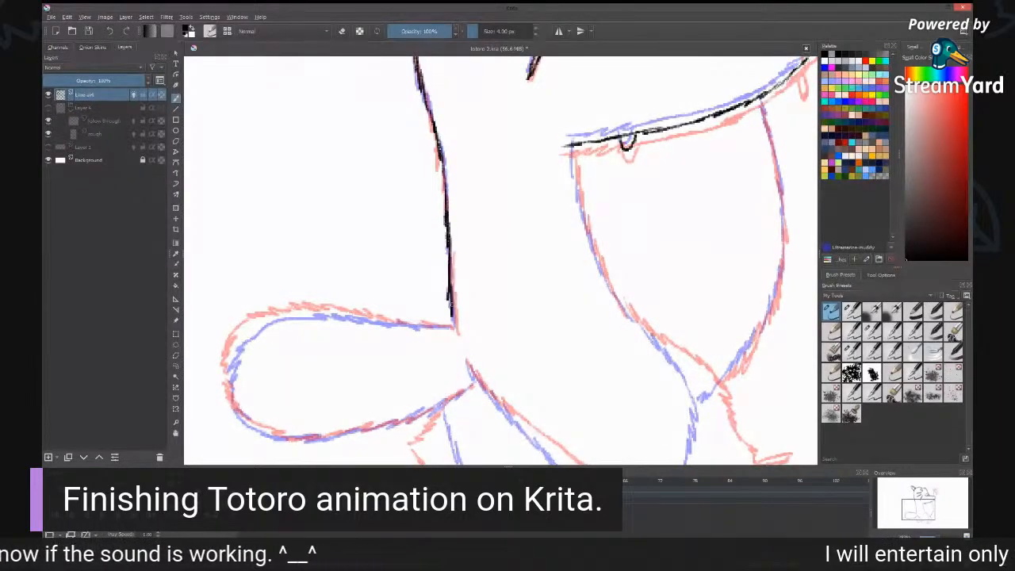
Step: Ink the narrow pointed claw beneath the arm's rounded tip, between the two onion-skin outlines
{"action": "left_click_drag", "start_coordinate": [689, 268], "coordinate": [610, 288]}
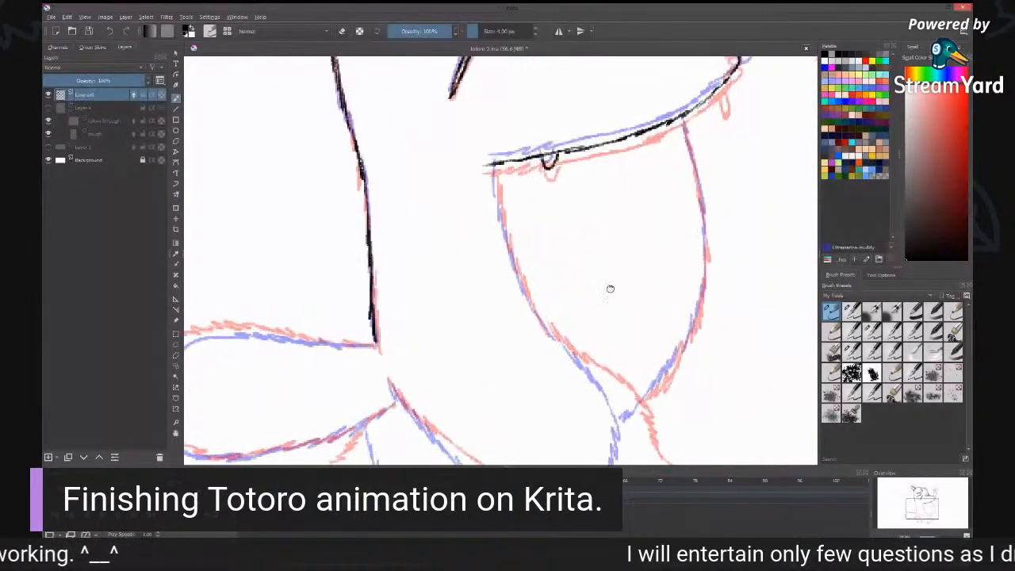
{"action": "left_click_drag", "start_coordinate": [760, 233], "coordinate": [703, 249]}
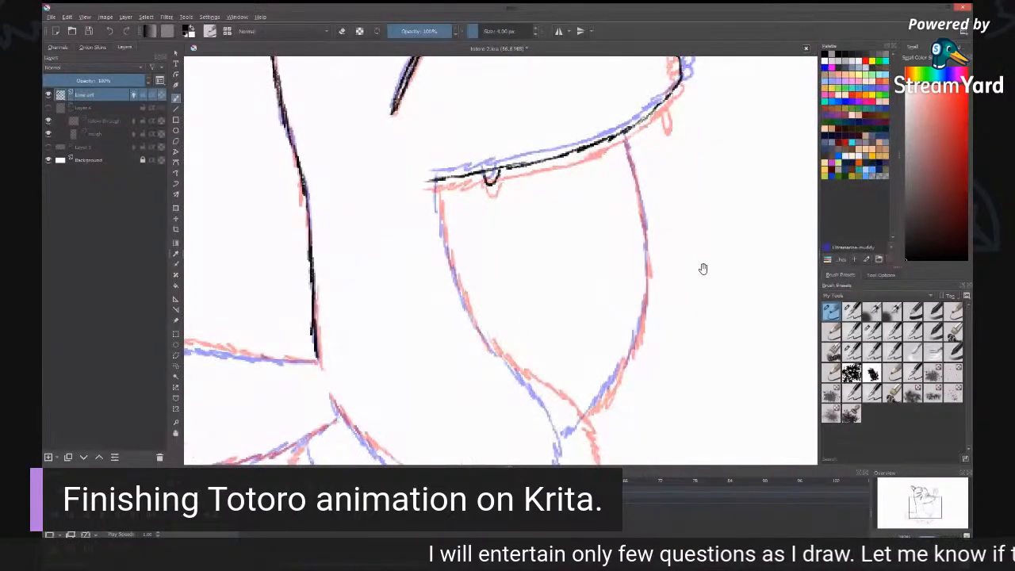
{"action": "left_click_drag", "start_coordinate": [719, 264], "coordinate": [701, 274]}
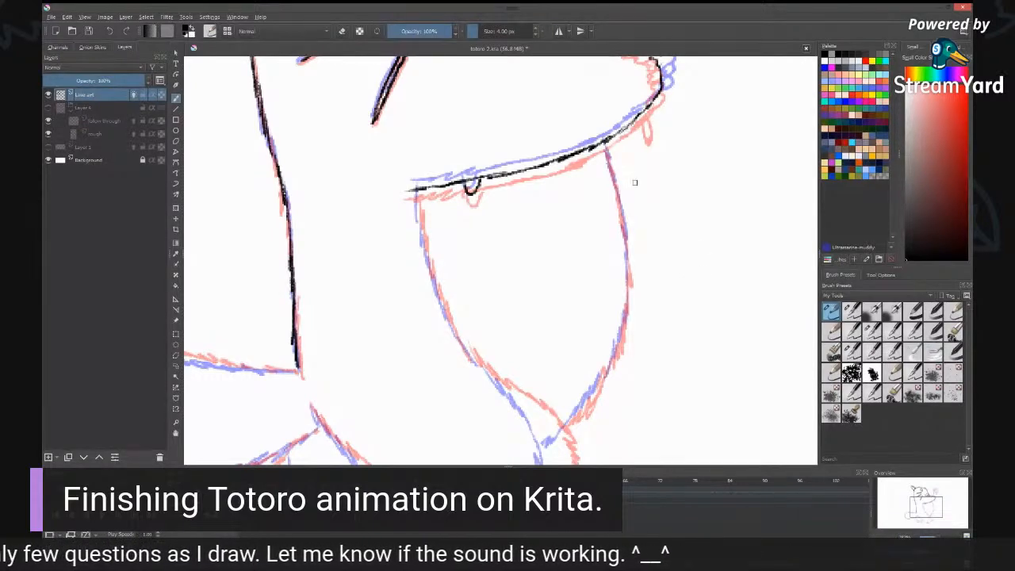
{"action": "left_click_drag", "start_coordinate": [661, 106], "coordinate": [631, 224]}
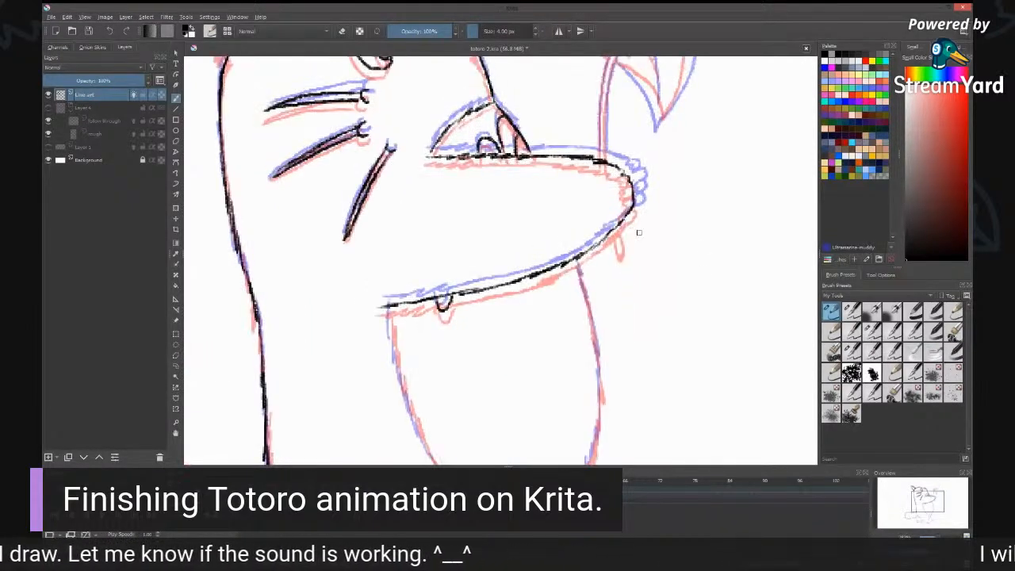
{"action": "left_click_drag", "start_coordinate": [610, 233], "coordinate": [615, 248]}
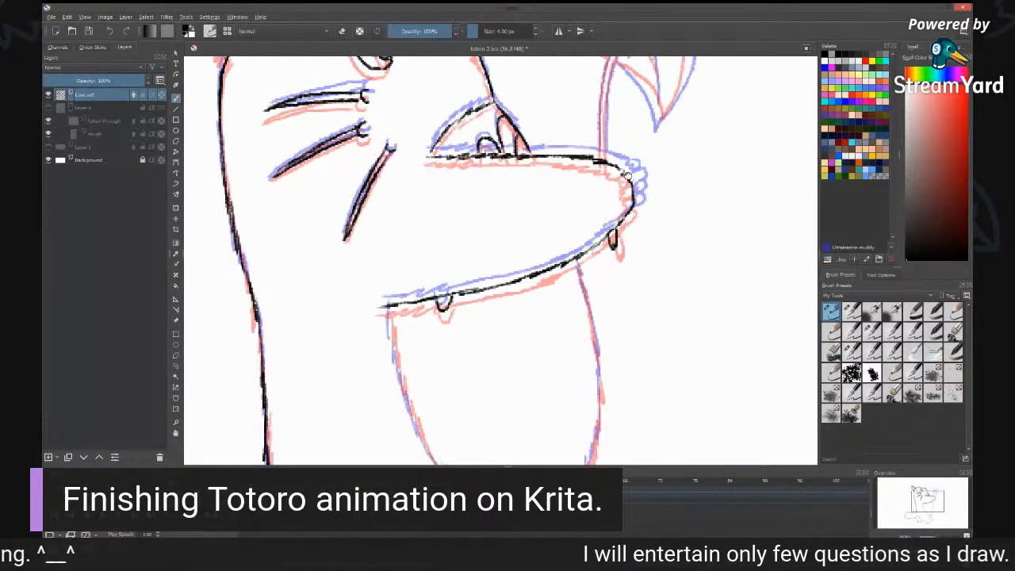
Step: Ink the leaf's curved stem as a double line running down to the arm's upper edge
{"action": "left_click_drag", "start_coordinate": [627, 175], "coordinate": [639, 292]}
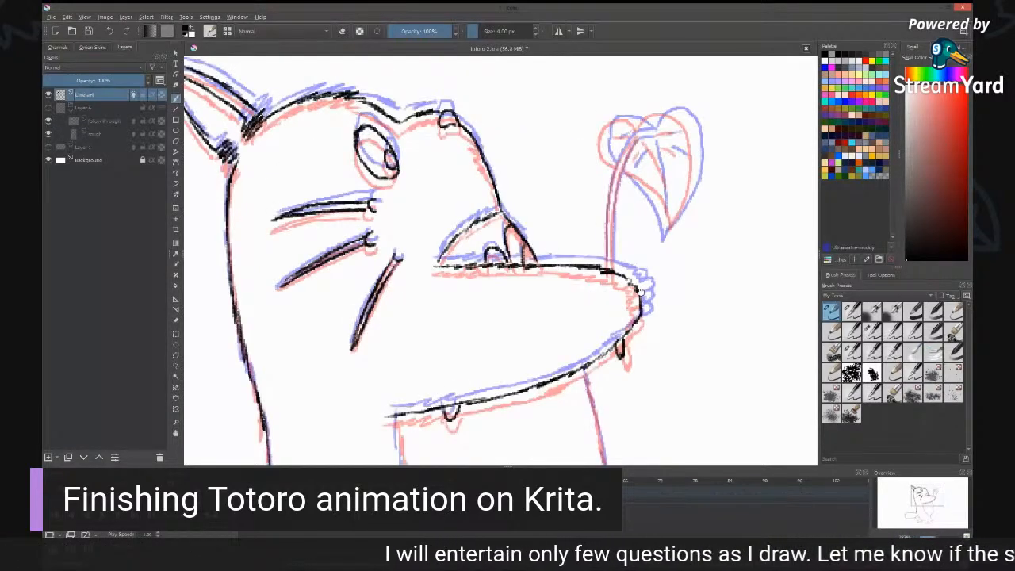
{"action": "left_click_drag", "start_coordinate": [639, 292], "coordinate": [655, 316]}
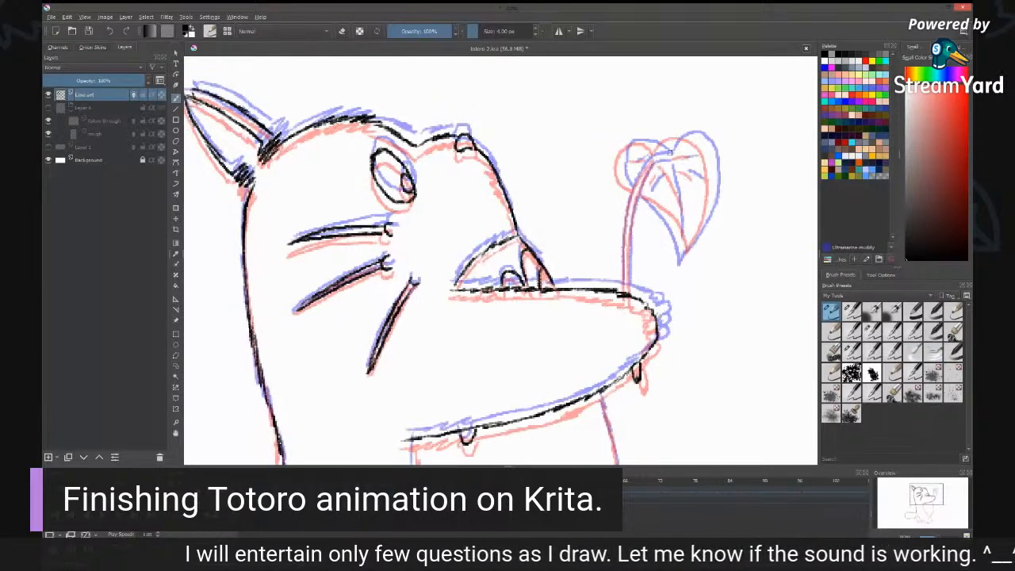
{"action": "left_click_drag", "start_coordinate": [650, 163], "coordinate": [627, 239]}
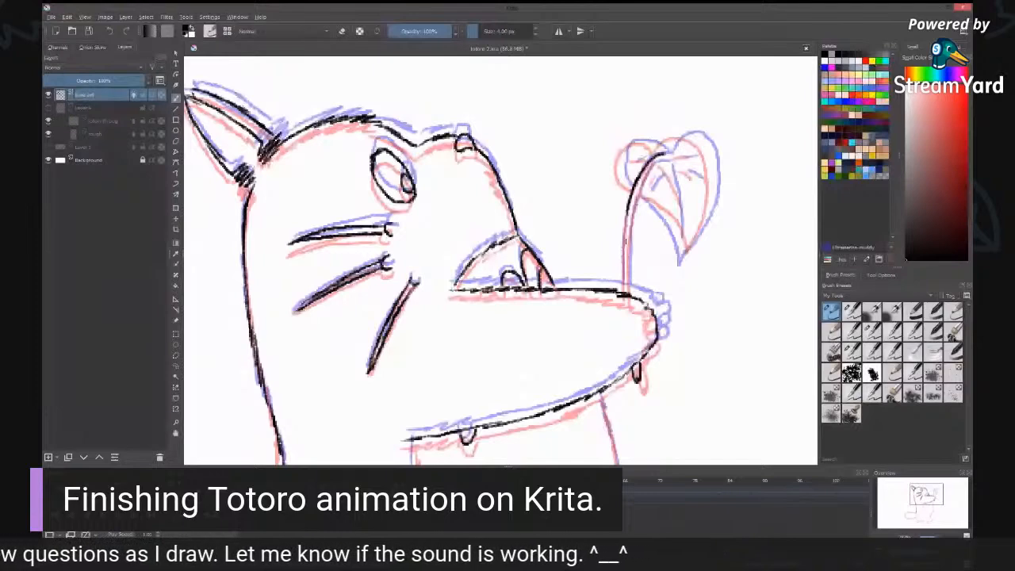
{"action": "left_click_drag", "start_coordinate": [626, 241], "coordinate": [624, 292]}
Step: Ink the heart-shaped leaf outline with its small rear lobe and its large front lobe ending in a point
{"action": "mouse_move", "coordinate": [670, 159]}
{"action": "left_mouse_down"}
{"action": "mouse_move", "coordinate": [648, 178]}
{"action": "mouse_move", "coordinate": [636, 214]}
{"action": "mouse_move", "coordinate": [629, 294]}
{"action": "mouse_move", "coordinate": [623, 157]}
{"action": "left_mouse_up"}
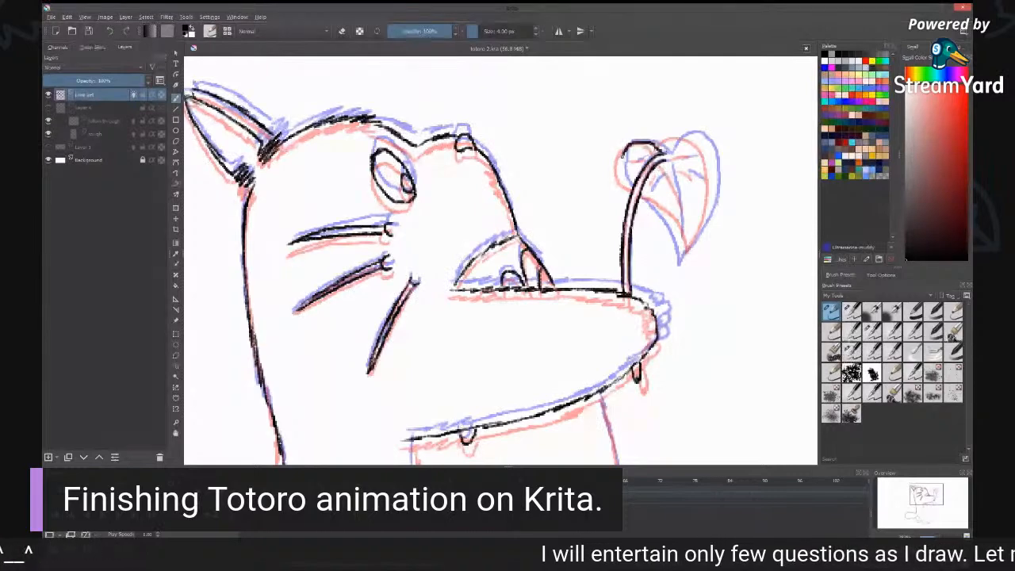
{"action": "left_click_drag", "start_coordinate": [623, 157], "coordinate": [627, 185]}
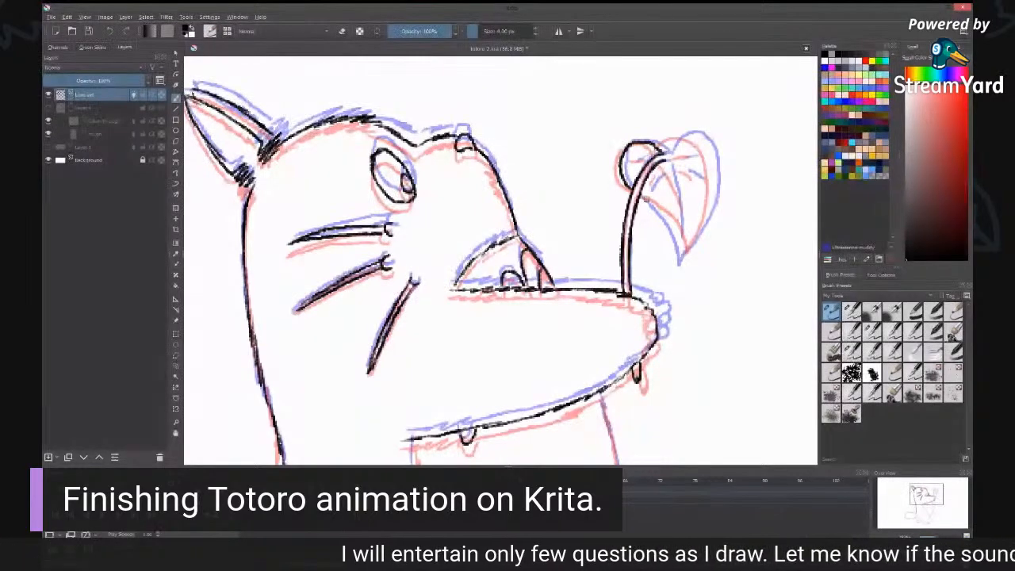
{"action": "left_click_drag", "start_coordinate": [665, 212], "coordinate": [684, 260]}
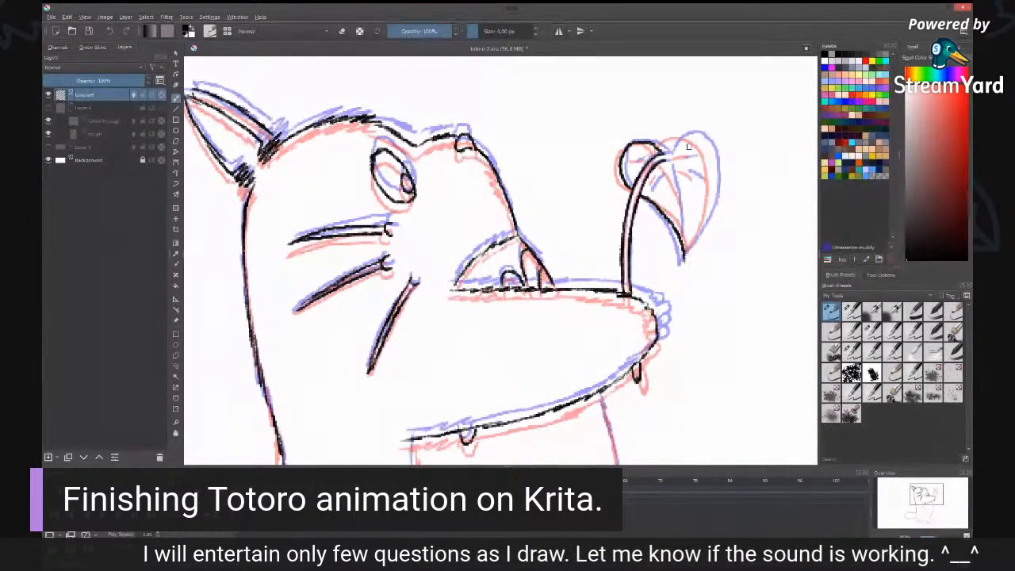
{"action": "mouse_move", "coordinate": [662, 157]}
{"action": "left_mouse_down"}
{"action": "mouse_move", "coordinate": [679, 136]}
{"action": "mouse_move", "coordinate": [700, 134]}
{"action": "mouse_move", "coordinate": [711, 161]}
{"action": "mouse_move", "coordinate": [715, 206]}
{"action": "mouse_move", "coordinate": [686, 259]}
{"action": "left_mouse_up"}
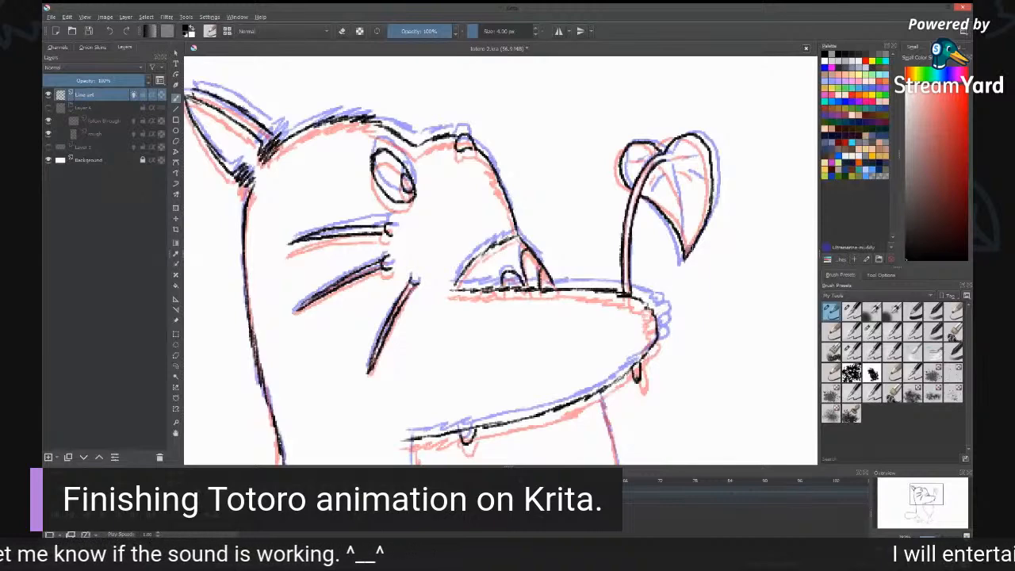
Step: Ink the leaf's central vein and the short side veins in both lobes
{"action": "left_click_drag", "start_coordinate": [667, 167], "coordinate": [684, 241]}
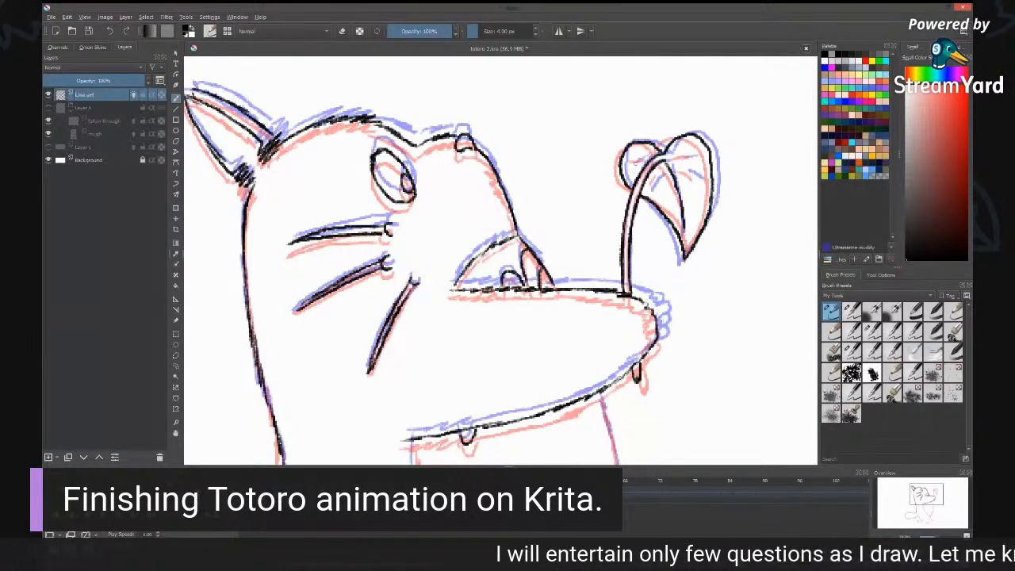
{"action": "mouse_move", "coordinate": [635, 166]}
{"action": "left_mouse_down"}
{"action": "mouse_move", "coordinate": [645, 157]}
{"action": "mouse_move", "coordinate": [650, 192]}
{"action": "left_mouse_up"}
{"action": "mouse_move", "coordinate": [681, 161]}
{"action": "left_mouse_down"}
{"action": "mouse_move", "coordinate": [697, 156]}
{"action": "mouse_move", "coordinate": [696, 189]}
{"action": "left_mouse_up"}
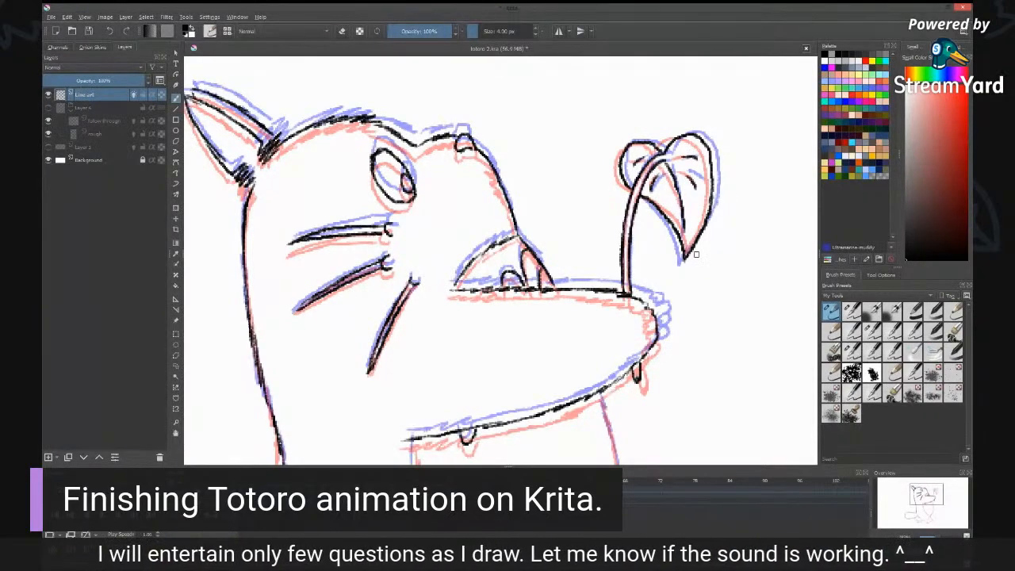
Step: Ink both belly edges from the arm down to where they meet, and the leg line below that point
{"action": "left_click_drag", "start_coordinate": [689, 326], "coordinate": [719, 188]}
{"action": "left_click_drag", "start_coordinate": [604, 326], "coordinate": [653, 149]}
{"action": "mouse_move", "coordinate": [484, 124]}
{"action": "left_mouse_down"}
{"action": "mouse_move", "coordinate": [487, 169]}
{"action": "mouse_move", "coordinate": [521, 266]}
{"action": "mouse_move", "coordinate": [615, 374]}
{"action": "left_mouse_up"}
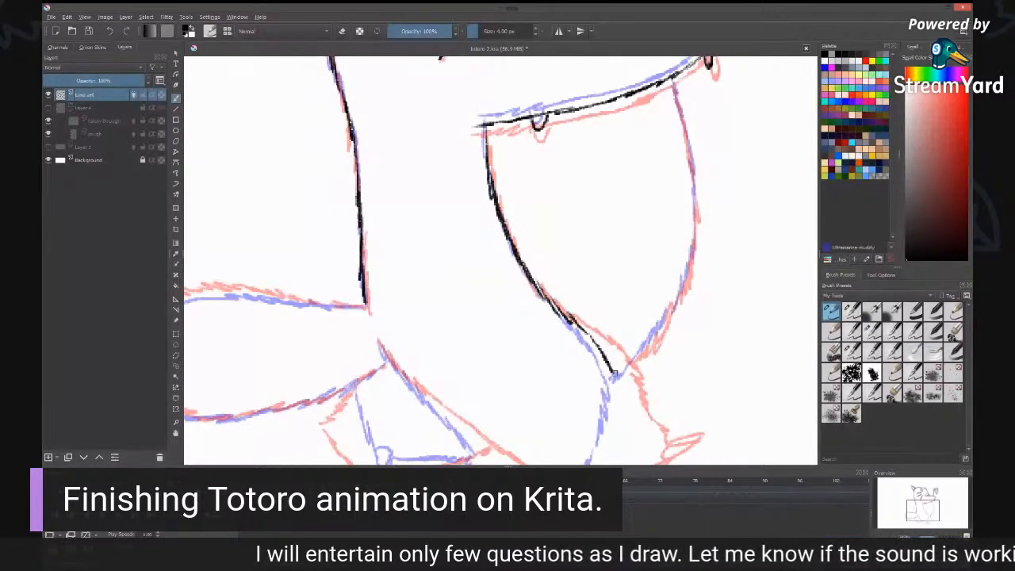
{"action": "mouse_move", "coordinate": [674, 80]}
{"action": "left_mouse_down"}
{"action": "mouse_move", "coordinate": [696, 182]}
{"action": "mouse_move", "coordinate": [667, 326]}
{"action": "mouse_move", "coordinate": [617, 378]}
{"action": "mouse_move", "coordinate": [653, 283]}
{"action": "mouse_move", "coordinate": [663, 205]}
{"action": "mouse_move", "coordinate": [634, 300]}
{"action": "left_mouse_up"}
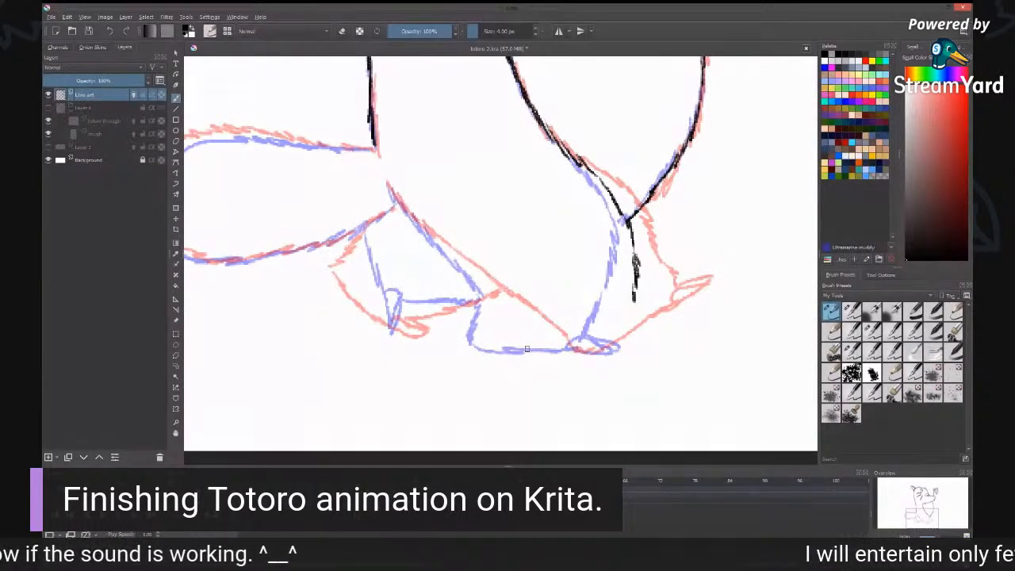
Step: Ink the front foot's sole, pointed toe and heel, and the rear edge of the leg up to the tail joint
{"action": "mouse_move", "coordinate": [526, 349]}
{"action": "left_mouse_down"}
{"action": "mouse_move", "coordinate": [622, 327]}
{"action": "mouse_move", "coordinate": [644, 303]}
{"action": "left_mouse_up"}
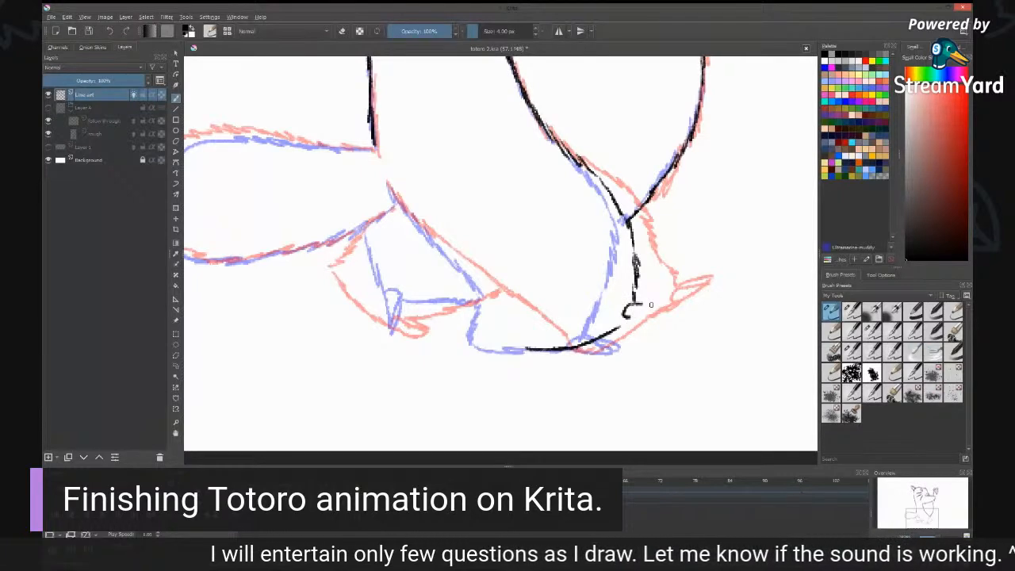
{"action": "mouse_move", "coordinate": [635, 300]}
{"action": "left_mouse_down"}
{"action": "mouse_move", "coordinate": [628, 314]}
{"action": "mouse_move", "coordinate": [647, 313]}
{"action": "left_mouse_up"}
{"action": "left_click_drag", "start_coordinate": [504, 303], "coordinate": [523, 346]}
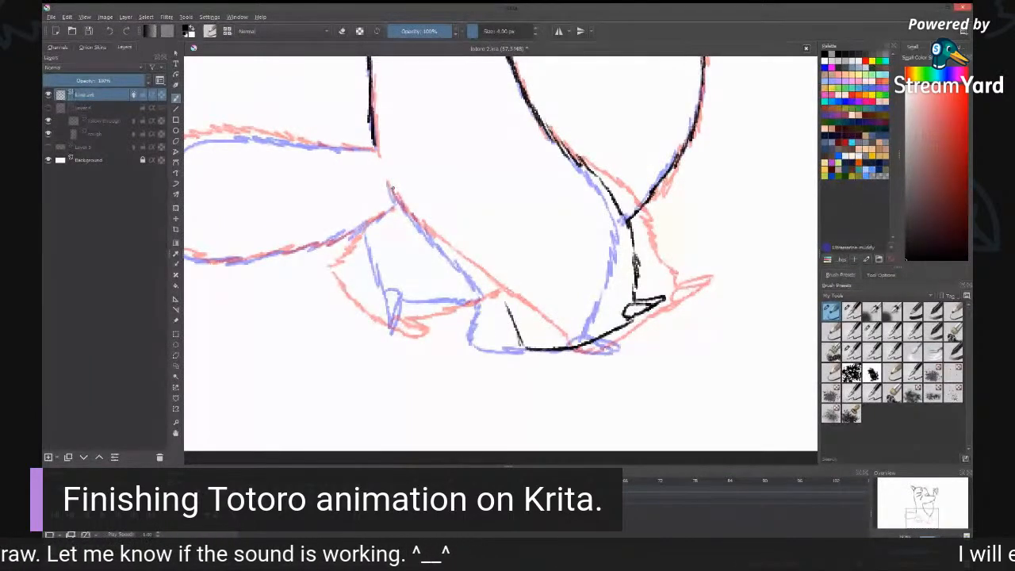
{"action": "left_click_drag", "start_coordinate": [392, 188], "coordinate": [506, 301]}
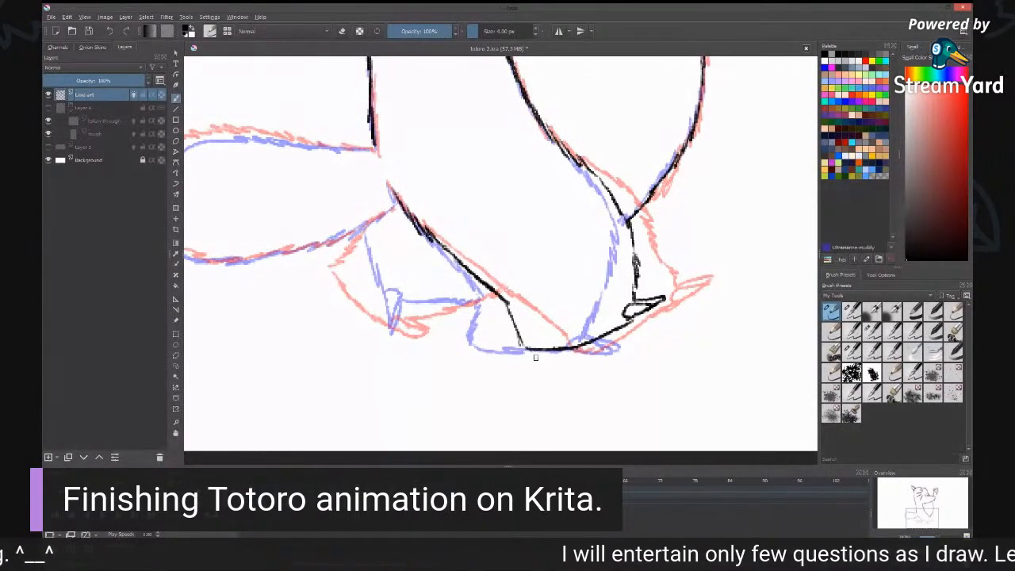
Step: Ink the rounded tail outline from the base of the back around to the leg joint
{"action": "left_click_drag", "start_coordinate": [541, 227], "coordinate": [760, 271]}
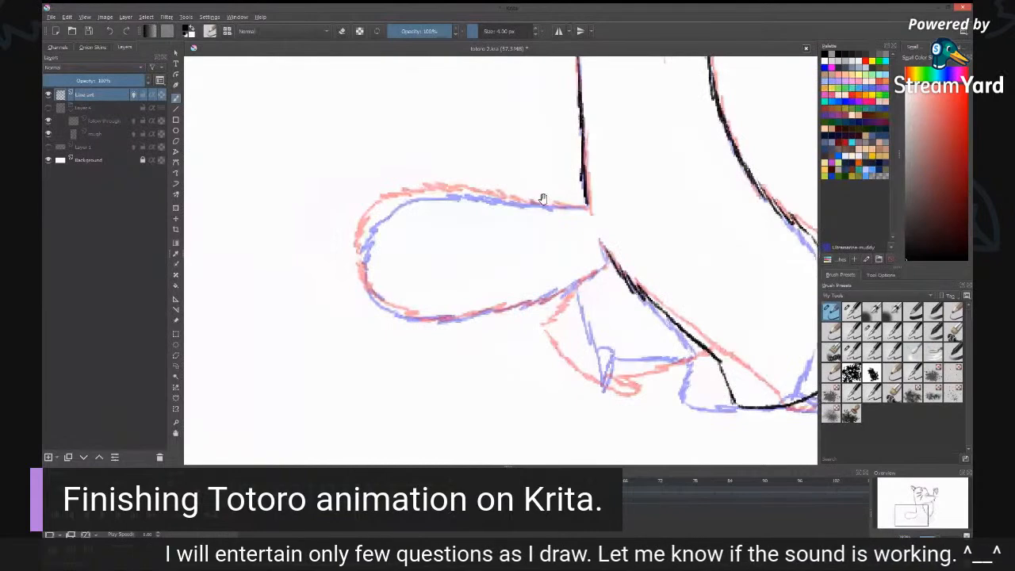
{"action": "left_click_drag", "start_coordinate": [542, 198], "coordinate": [616, 234]}
{"action": "left_click_drag", "start_coordinate": [514, 229], "coordinate": [660, 246]}
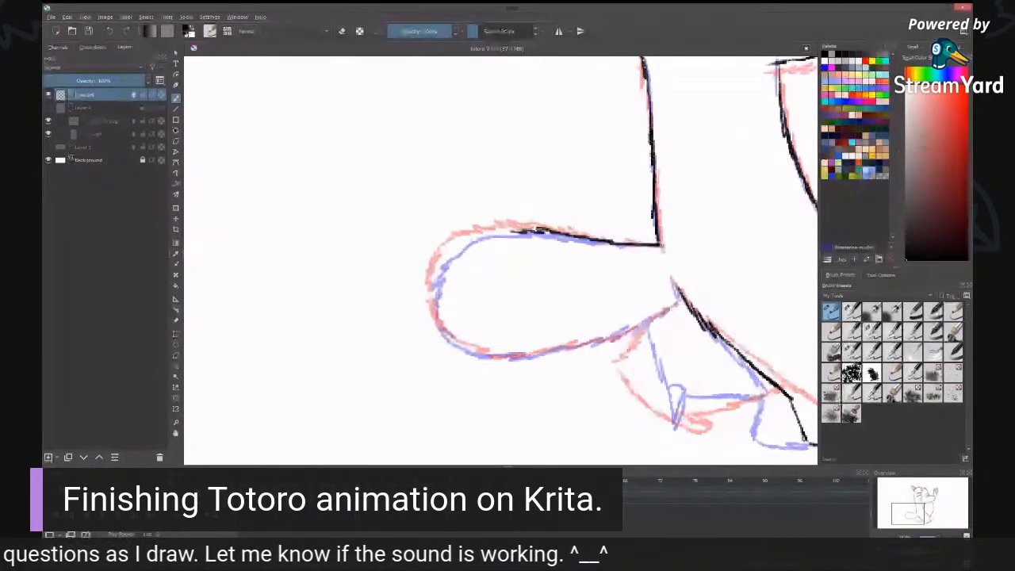
{"action": "mouse_move", "coordinate": [518, 231]}
{"action": "left_mouse_down"}
{"action": "mouse_move", "coordinate": [435, 315]}
{"action": "mouse_move", "coordinate": [454, 345]}
{"action": "mouse_move", "coordinate": [498, 359]}
{"action": "mouse_move", "coordinate": [579, 345]}
{"action": "mouse_move", "coordinate": [682, 299]}
{"action": "left_mouse_up"}
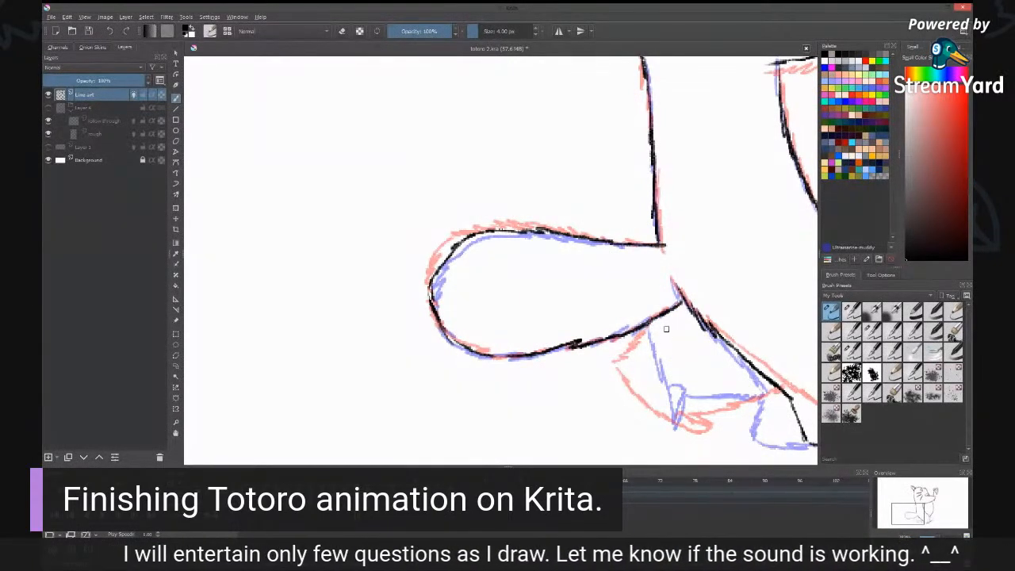
Step: Ink the rear foot below the tail with its small claws, and a short mark where the tail meets the leg
{"action": "left_click_drag", "start_coordinate": [708, 365], "coordinate": [580, 268]}
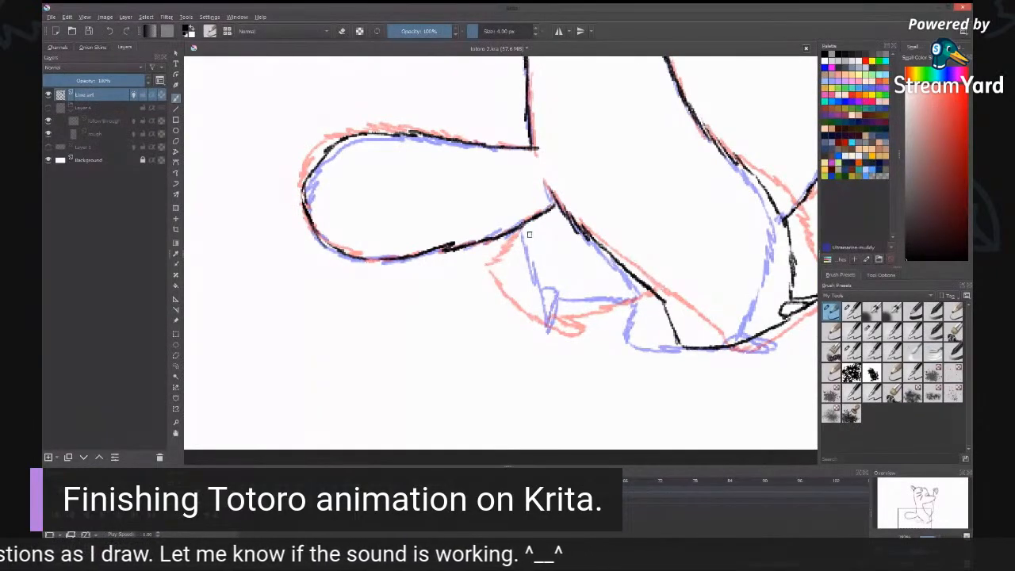
{"action": "mouse_move", "coordinate": [506, 239]}
{"action": "left_mouse_down"}
{"action": "mouse_move", "coordinate": [524, 299]}
{"action": "mouse_move", "coordinate": [563, 336]}
{"action": "mouse_move", "coordinate": [567, 310]}
{"action": "mouse_move", "coordinate": [652, 290]}
{"action": "left_mouse_up"}
{"action": "left_click_drag", "start_coordinate": [560, 311], "coordinate": [580, 341]}
{"action": "left_click_drag", "start_coordinate": [535, 221], "coordinate": [563, 216]}
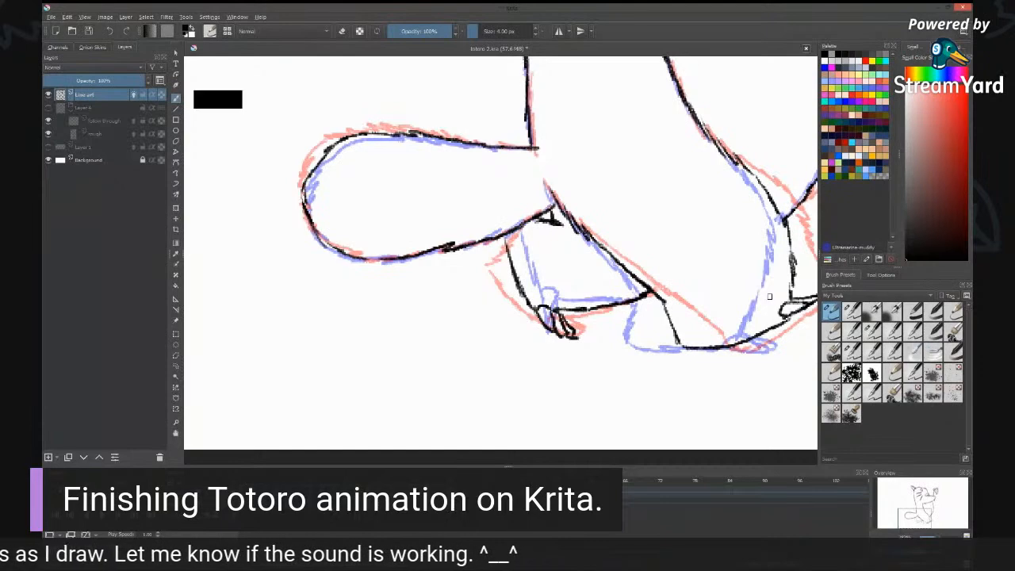
Step: View the whole figure, compare the neighbouring frames, and go to the next line-art frame that has no ink
{"action": "key", "text": "minus"}
{"action": "key", "text": "minus"}
{"action": "left_click_drag", "start_coordinate": [709, 225], "coordinate": [652, 340]}
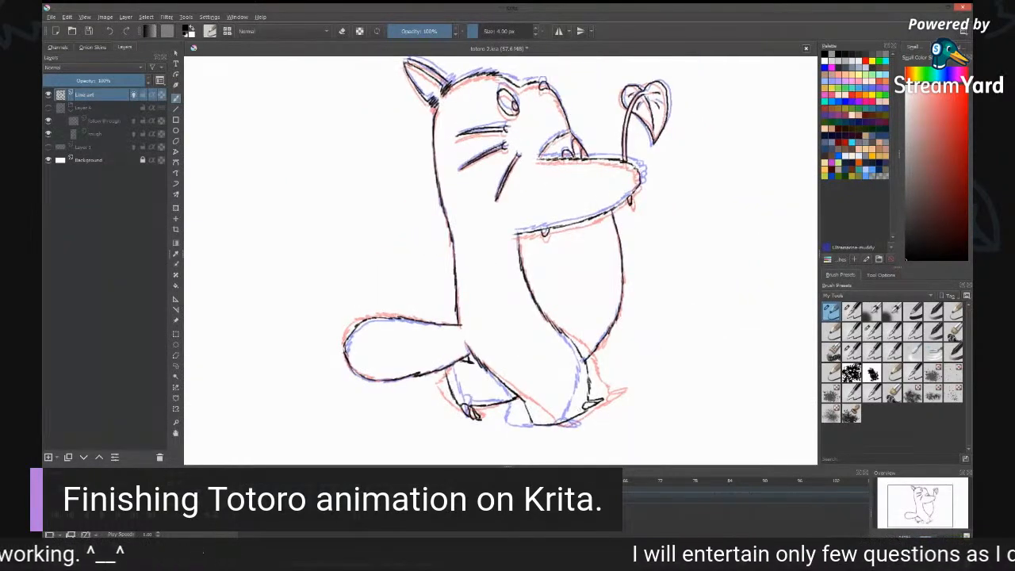
{"action": "key", "text": "Left"}
{"action": "key", "text": "Right"}
{"action": "key", "text": "Right"}
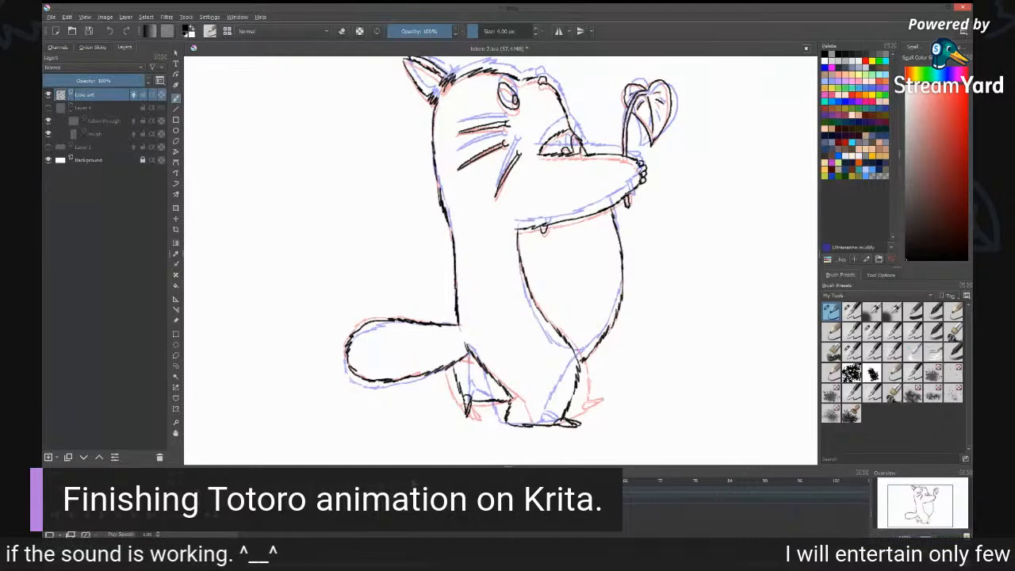
{"action": "key", "text": "Right"}
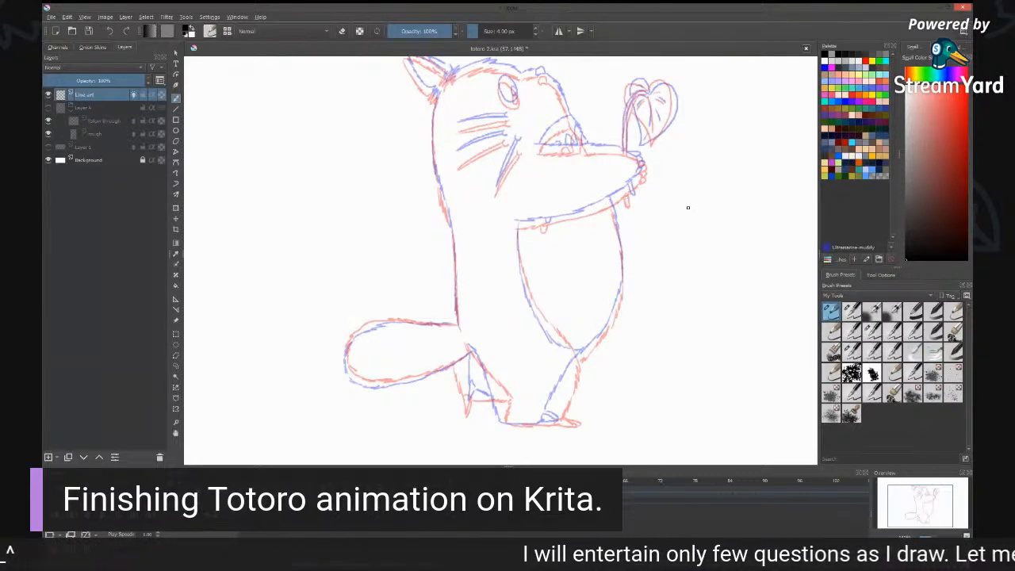
Step: Ink the pointed ear between the onion-skin outlines, with a doubled upper edge and fur strokes at its base
{"action": "key", "text": "space"}
{"action": "left_click_drag", "start_coordinate": [535, 97], "coordinate": [560, 171]}
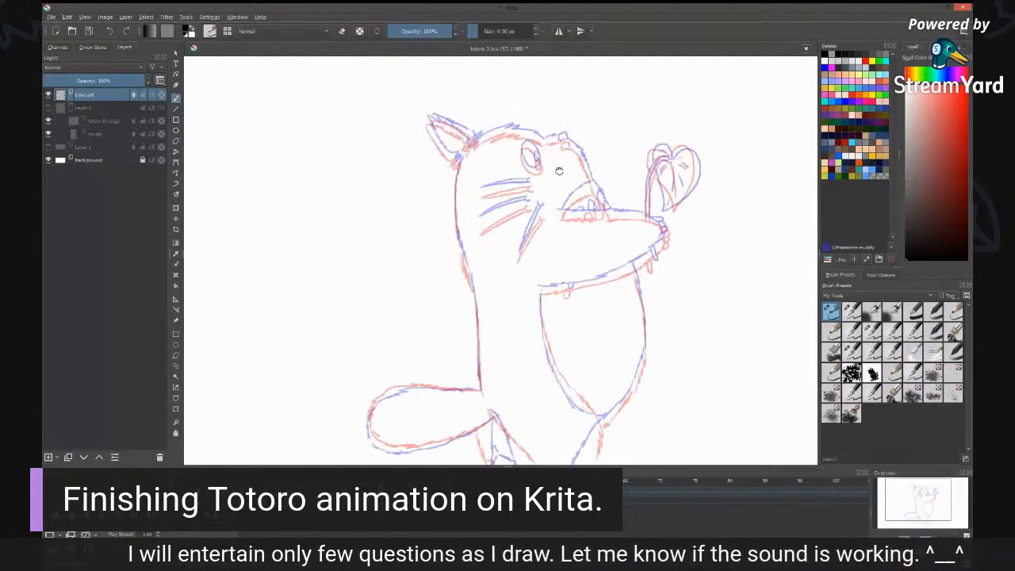
{"action": "key", "text": "ctrl+plus"}
{"action": "key", "text": "space"}
{"action": "left_click_drag", "start_coordinate": [474, 137], "coordinate": [540, 225]}
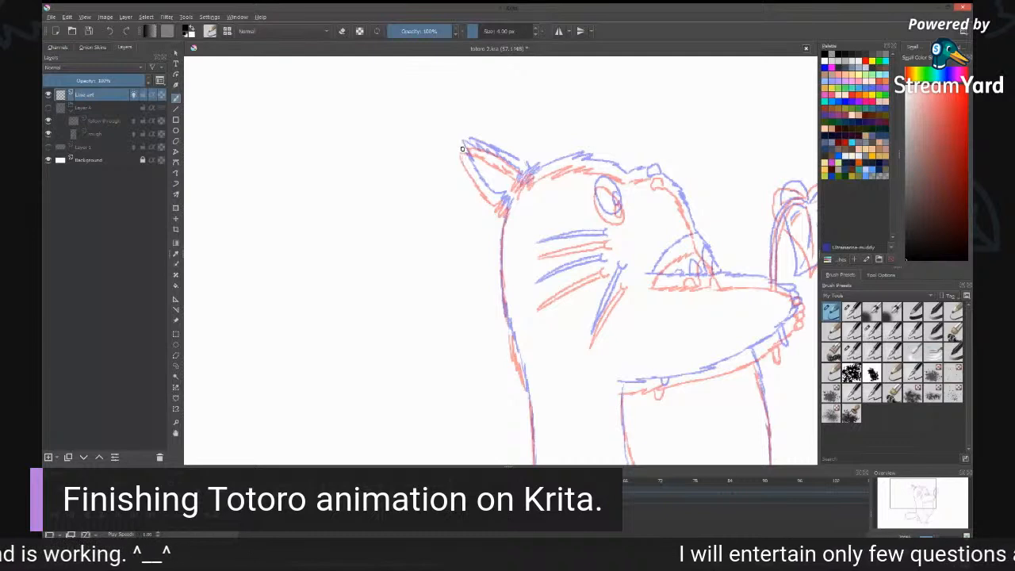
{"action": "left_click_drag", "start_coordinate": [464, 150], "coordinate": [494, 200]}
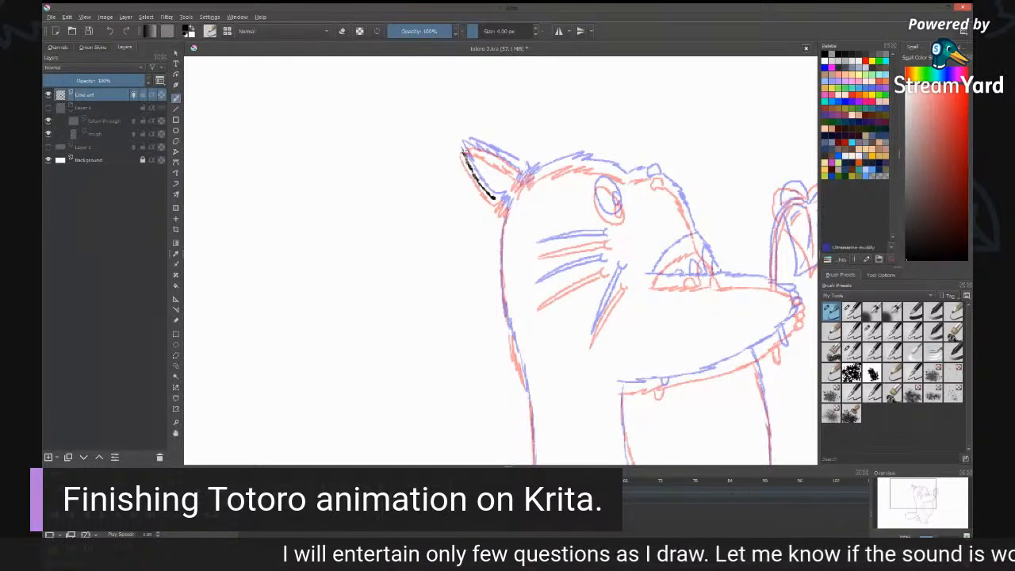
{"action": "mouse_move", "coordinate": [462, 151]}
{"action": "left_mouse_down"}
{"action": "mouse_move", "coordinate": [519, 175]}
{"action": "mouse_move", "coordinate": [504, 210]}
{"action": "left_mouse_up"}
{"action": "left_click_drag", "start_coordinate": [525, 175], "coordinate": [520, 193]}
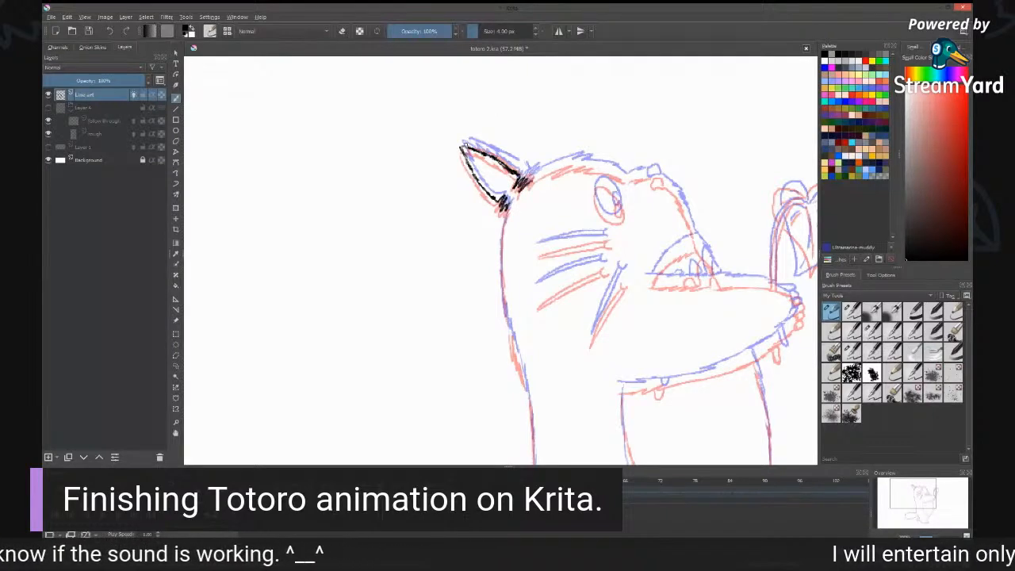
{"action": "left_click_drag", "start_coordinate": [463, 142], "coordinate": [528, 173]}
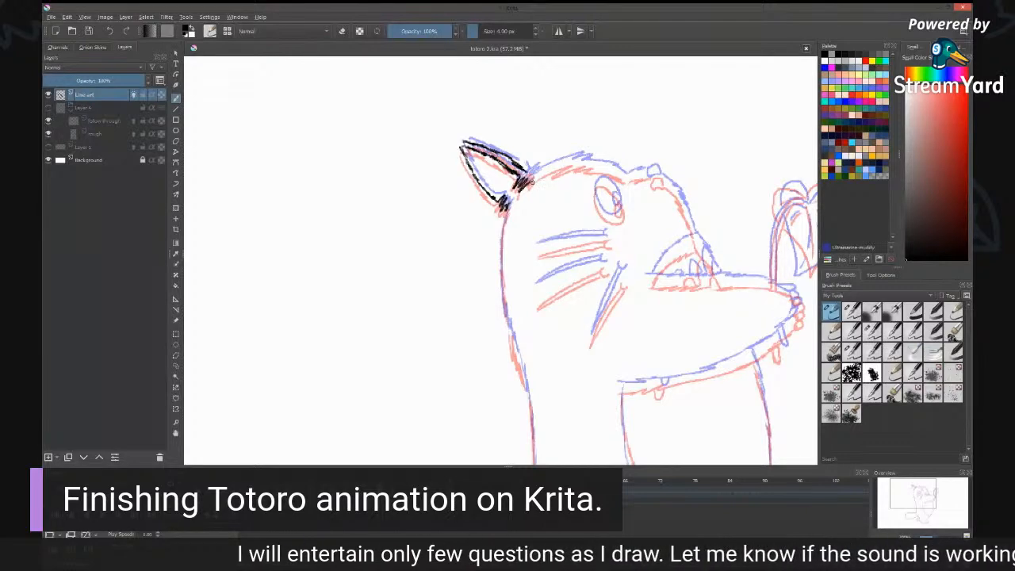
Step: Ink the top of the head from the ear to the small nose bump
{"action": "mouse_move", "coordinate": [524, 185]}
{"action": "left_mouse_down"}
{"action": "mouse_move", "coordinate": [532, 172]}
{"action": "mouse_move", "coordinate": [591, 162]}
{"action": "left_mouse_up"}
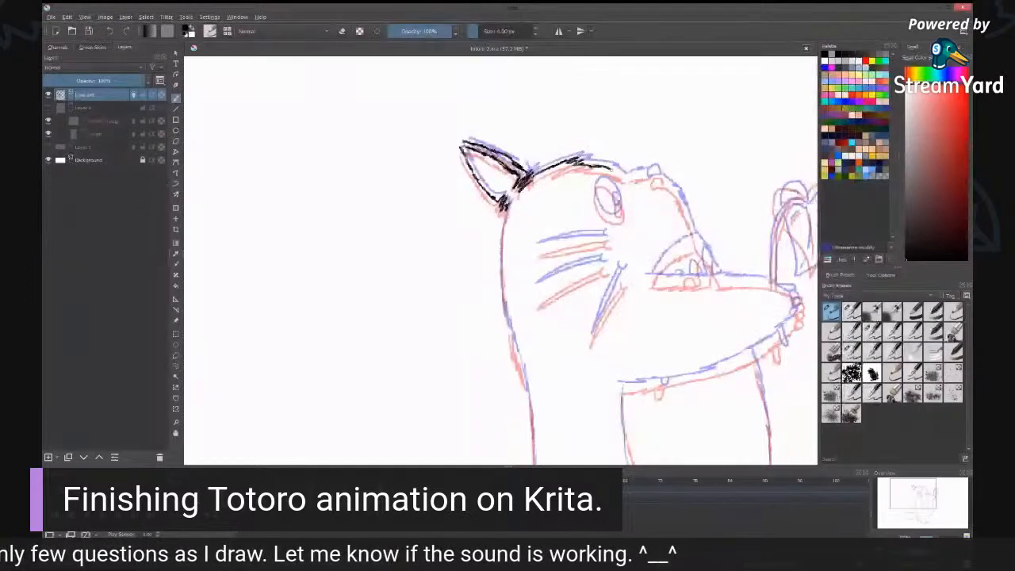
{"action": "left_click_drag", "start_coordinate": [593, 162], "coordinate": [630, 178]}
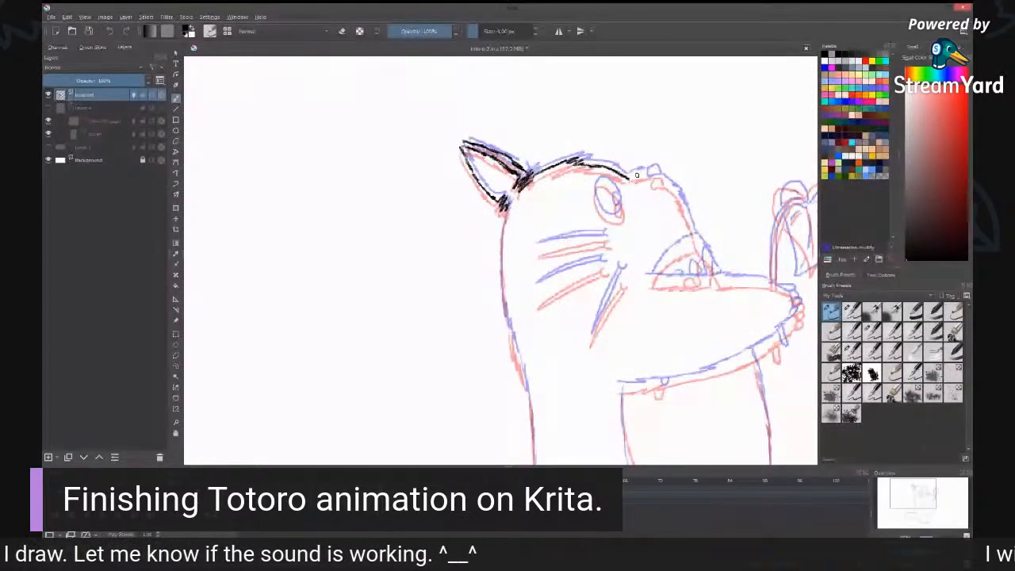
{"action": "mouse_move", "coordinate": [632, 177]}
{"action": "left_mouse_down"}
{"action": "mouse_move", "coordinate": [652, 169]}
{"action": "mouse_move", "coordinate": [661, 181]}
{"action": "left_mouse_up"}
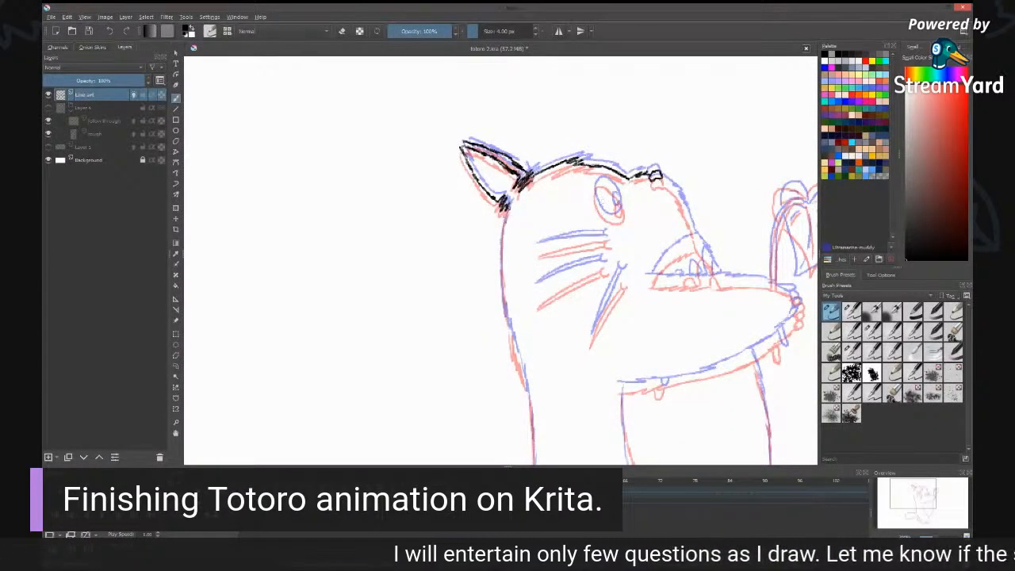
Step: Ink the back from the ear down to the tail, the rounded tail outline, and the leg's rear edge
{"action": "mouse_move", "coordinate": [508, 208]}
{"action": "left_mouse_down"}
{"action": "mouse_move", "coordinate": [505, 318]}
{"action": "mouse_move", "coordinate": [527, 387]}
{"action": "mouse_move", "coordinate": [563, 133]}
{"action": "mouse_move", "coordinate": [551, 157]}
{"action": "mouse_move", "coordinate": [561, 290]}
{"action": "left_mouse_up"}
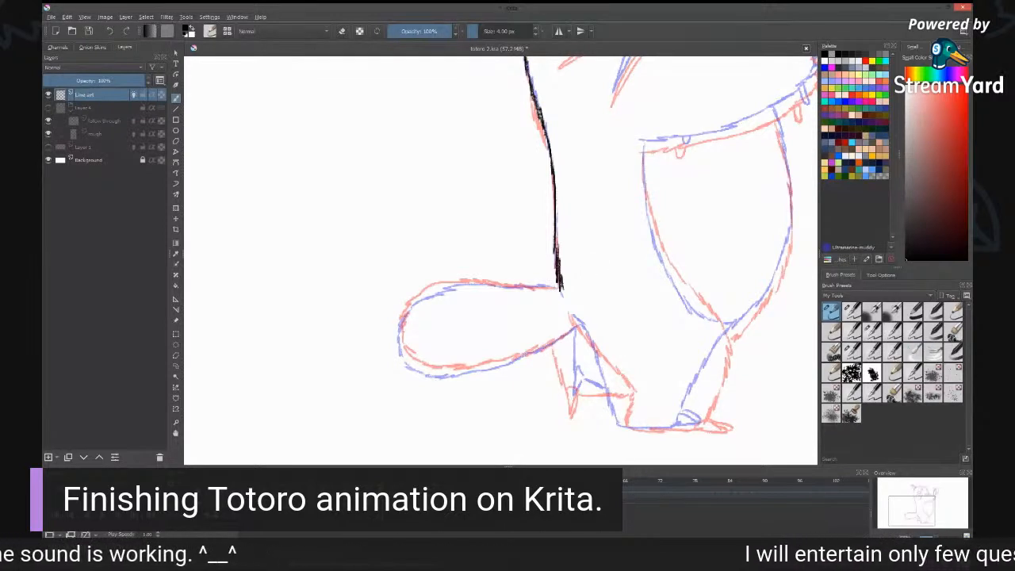
{"action": "mouse_move", "coordinate": [557, 287]}
{"action": "left_mouse_down"}
{"action": "mouse_move", "coordinate": [435, 286]}
{"action": "mouse_move", "coordinate": [401, 351]}
{"action": "mouse_move", "coordinate": [411, 365]}
{"action": "mouse_move", "coordinate": [531, 353]}
{"action": "mouse_move", "coordinate": [583, 324]}
{"action": "mouse_move", "coordinate": [618, 386]}
{"action": "mouse_move", "coordinate": [624, 425]}
{"action": "left_mouse_up"}
Step: Ink the belly's rear edge and lower front edge, and both feet with their soles and claws
{"action": "left_click_drag", "start_coordinate": [643, 144], "coordinate": [649, 203]}
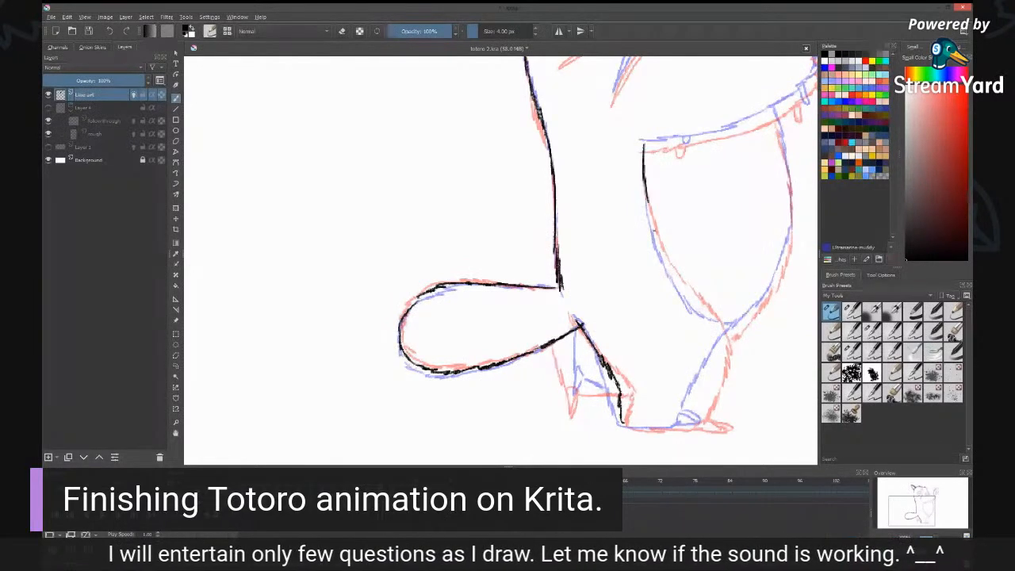
{"action": "mouse_move", "coordinate": [649, 205]}
{"action": "left_mouse_down"}
{"action": "mouse_move", "coordinate": [655, 233]}
{"action": "mouse_move", "coordinate": [718, 321]}
{"action": "left_mouse_up"}
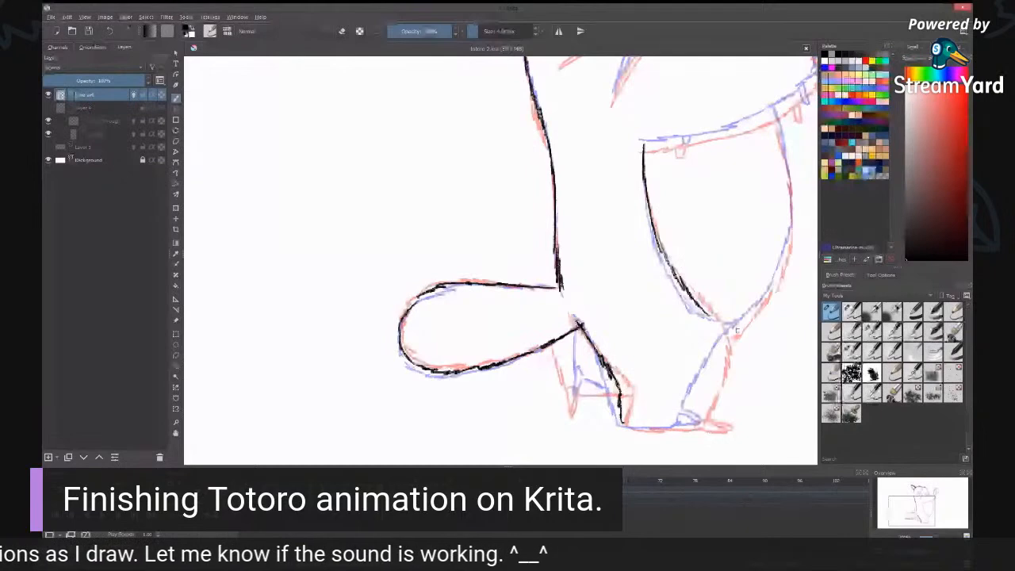
{"action": "mouse_move", "coordinate": [766, 292]}
{"action": "left_mouse_down"}
{"action": "mouse_move", "coordinate": [723, 344]}
{"action": "mouse_move", "coordinate": [698, 421]}
{"action": "left_mouse_up"}
{"action": "left_click_drag", "start_coordinate": [622, 424], "coordinate": [717, 427]}
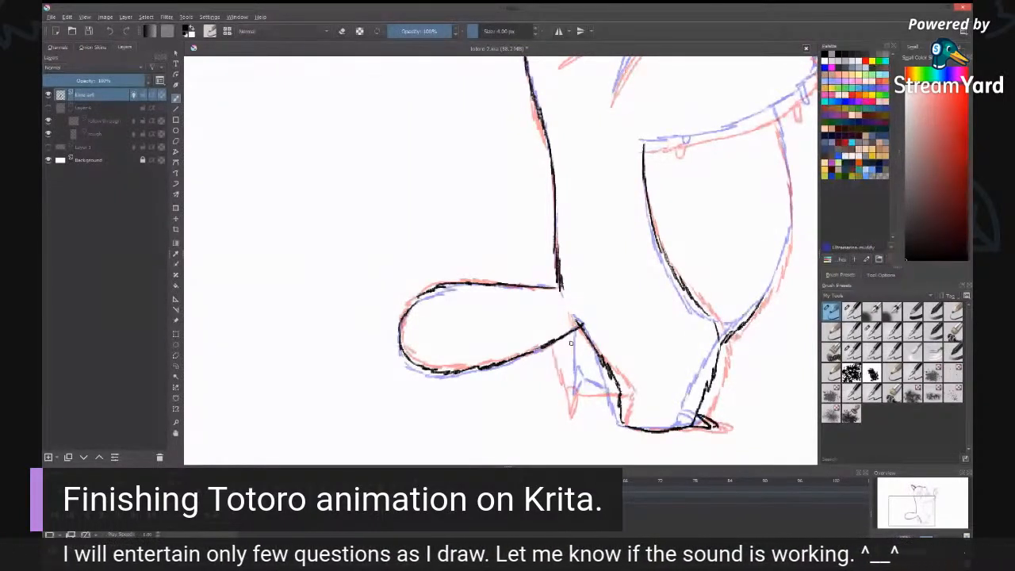
{"action": "mouse_move", "coordinate": [571, 343]}
{"action": "left_mouse_down"}
{"action": "mouse_move", "coordinate": [571, 397]}
{"action": "mouse_move", "coordinate": [586, 391]}
{"action": "mouse_move", "coordinate": [577, 376]}
{"action": "mouse_move", "coordinate": [625, 391]}
{"action": "left_mouse_up"}
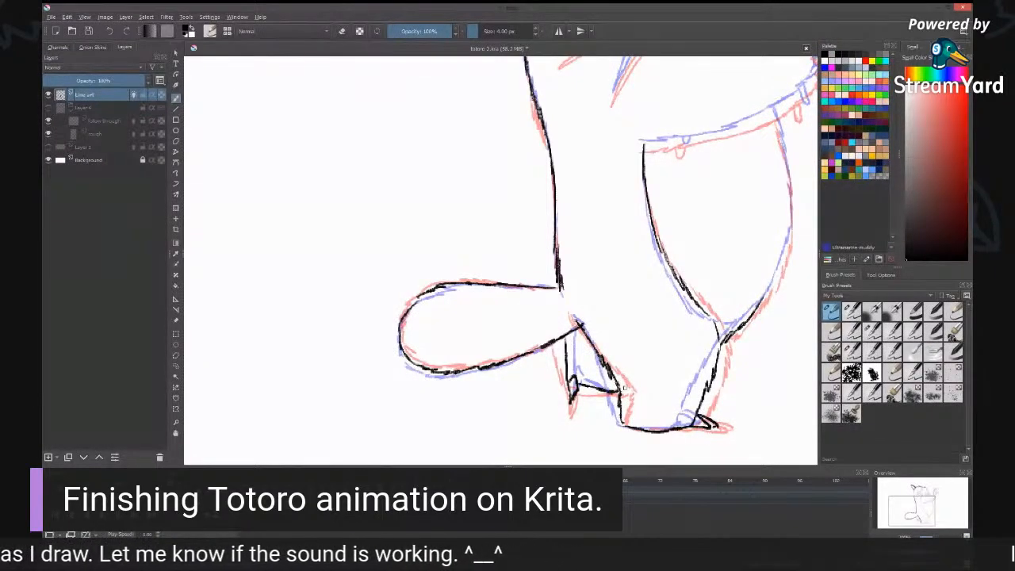
Step: Ink the face line below the nose bump and the oval eye with its pupil
{"action": "scroll", "coordinate": [693, 357], "scroll_direction": "up", "scroll_amount": 5}
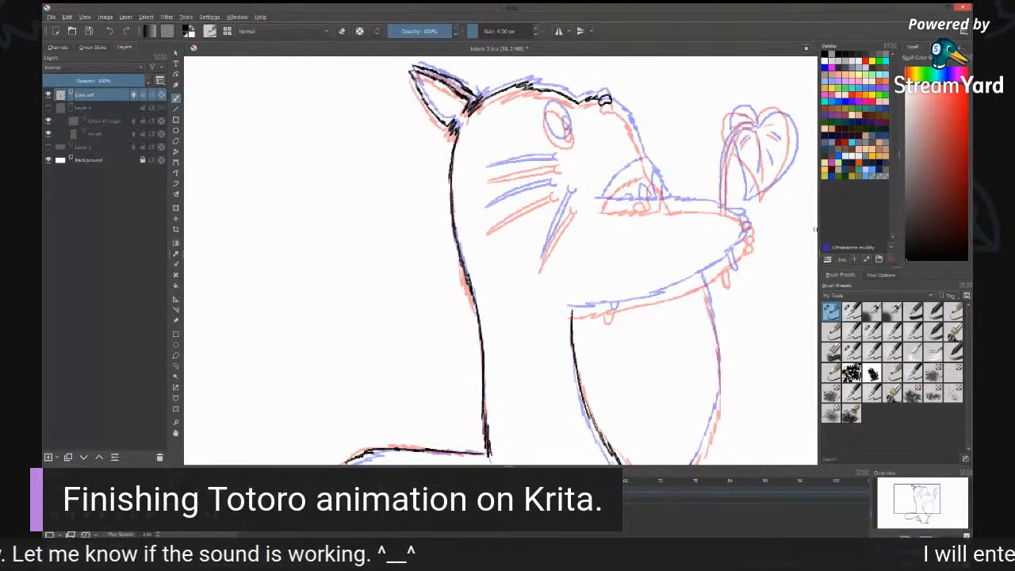
{"action": "left_click_drag", "start_coordinate": [612, 102], "coordinate": [644, 156]}
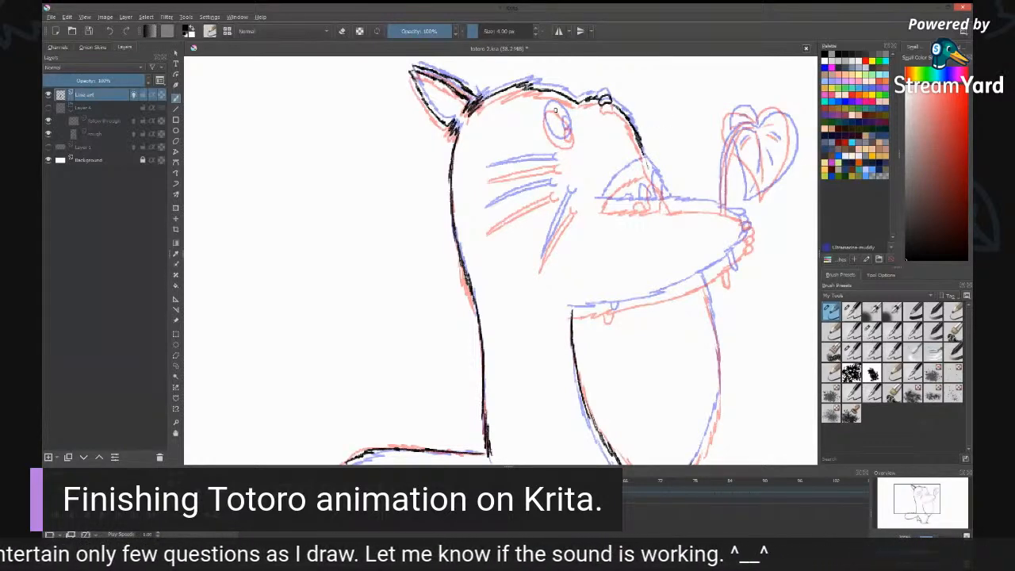
{"action": "mouse_move", "coordinate": [557, 107]}
{"action": "left_mouse_down"}
{"action": "mouse_move", "coordinate": [551, 136]}
{"action": "mouse_move", "coordinate": [557, 105]}
{"action": "mouse_move", "coordinate": [564, 133]}
{"action": "left_mouse_up"}
{"action": "key", "text": "ctrl+z"}
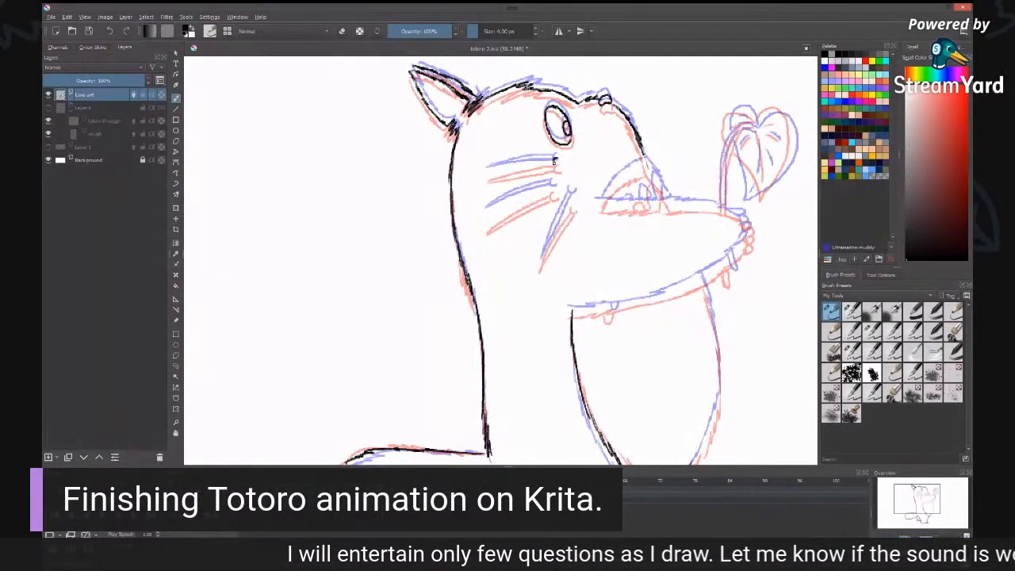
Step: Ink the three double-line whiskers on the cheek, each with a small hook at its base
{"action": "left_click_drag", "start_coordinate": [554, 162], "coordinate": [558, 166]}
{"action": "left_click_drag", "start_coordinate": [598, 208], "coordinate": [603, 237]}
{"action": "mouse_move", "coordinate": [706, 227]}
{"action": "left_mouse_down"}
{"action": "mouse_move", "coordinate": [694, 142]}
{"action": "mouse_move", "coordinate": [600, 70]}
{"action": "left_mouse_up"}
{"action": "left_click_drag", "start_coordinate": [478, 171], "coordinate": [445, 231]}
{"action": "left_click_drag", "start_coordinate": [482, 170], "coordinate": [447, 229]}
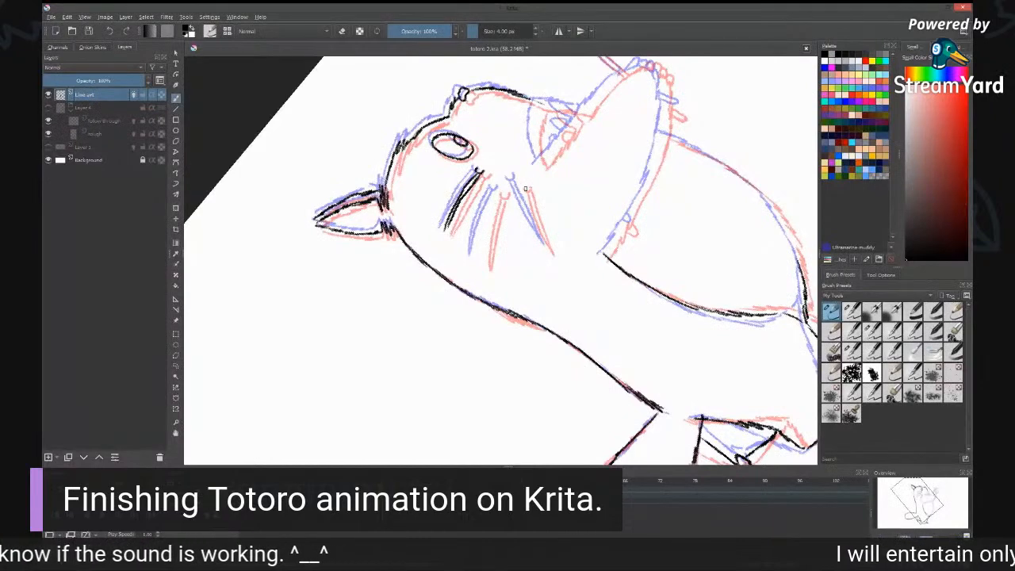
{"action": "left_click_drag", "start_coordinate": [495, 195], "coordinate": [480, 261]}
{"action": "left_click_drag", "start_coordinate": [515, 179], "coordinate": [553, 252]}
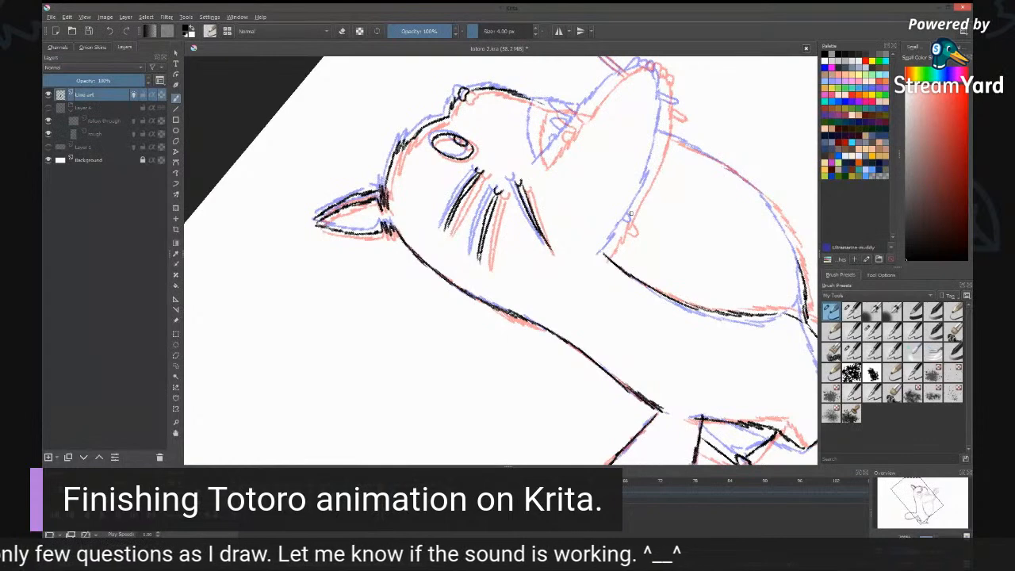
{"action": "key", "text": "5"}
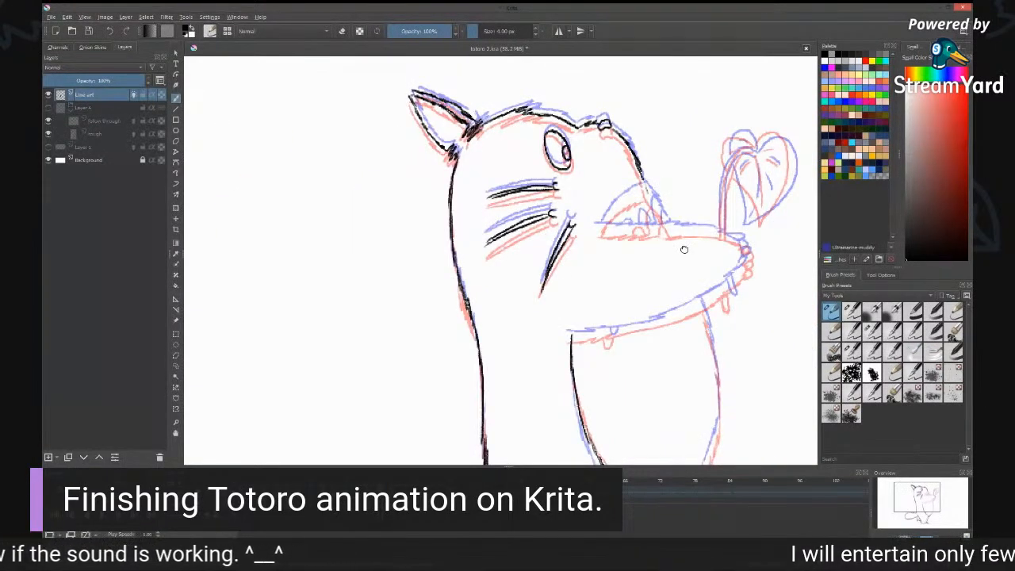
Step: Ink the upper and lower edges of the outstretched arm, joined by the rounded hand end
{"action": "left_click_drag", "start_coordinate": [684, 249], "coordinate": [595, 167]}
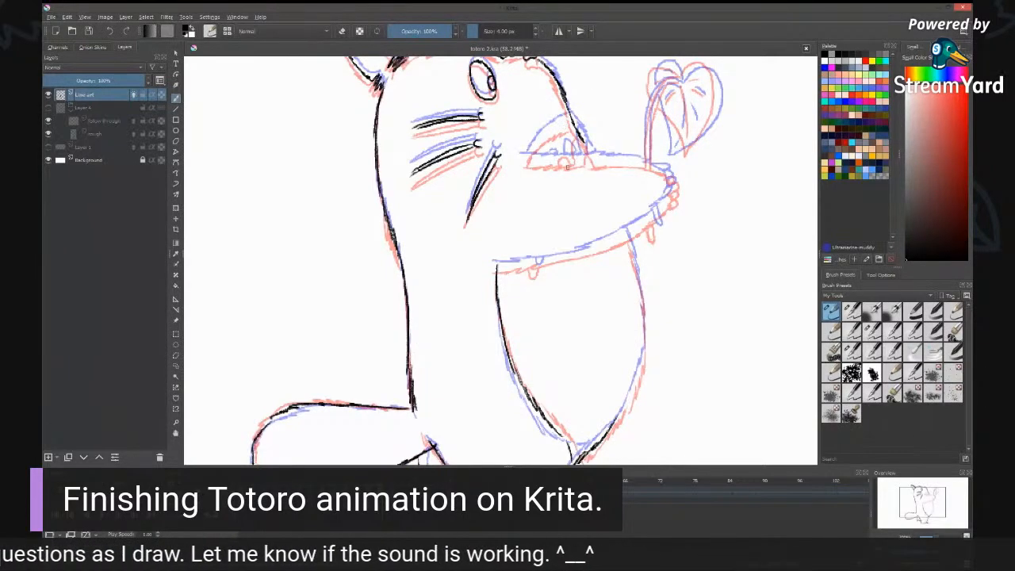
{"action": "left_click_drag", "start_coordinate": [608, 162], "coordinate": [585, 229]}
{"action": "mouse_move", "coordinate": [652, 232]}
{"action": "left_mouse_down"}
{"action": "mouse_move", "coordinate": [622, 99]}
{"action": "mouse_move", "coordinate": [558, 108]}
{"action": "mouse_move", "coordinate": [468, 247]}
{"action": "left_mouse_up"}
{"action": "left_click_drag", "start_coordinate": [499, 191], "coordinate": [490, 209]}
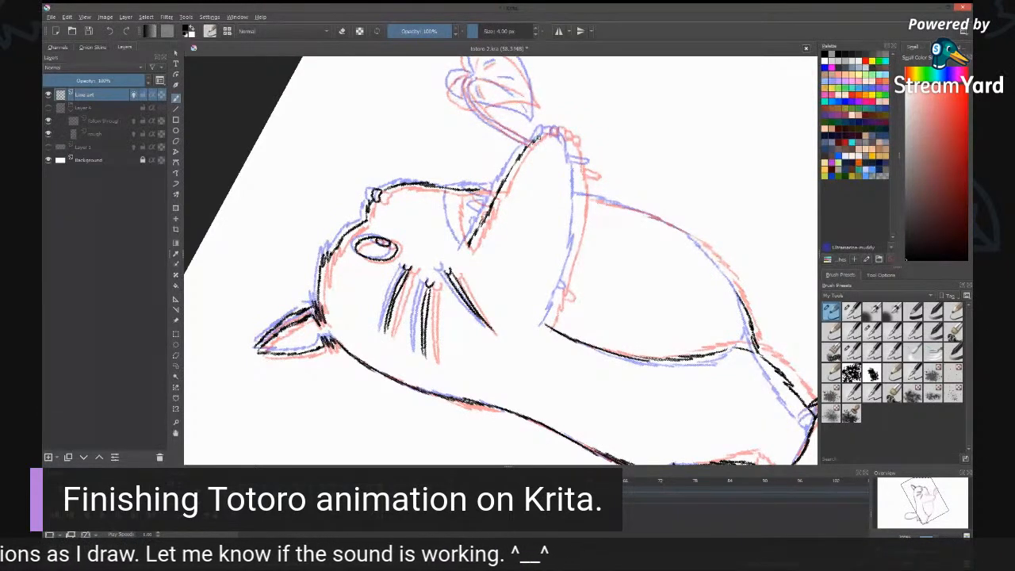
{"action": "mouse_move", "coordinate": [536, 136]}
{"action": "left_mouse_down"}
{"action": "mouse_move", "coordinate": [569, 145]}
{"action": "mouse_move", "coordinate": [577, 174]}
{"action": "mouse_move", "coordinate": [547, 325]}
{"action": "left_mouse_up"}
{"action": "mouse_move", "coordinate": [669, 269]}
{"action": "left_mouse_down"}
{"action": "mouse_move", "coordinate": [566, 352]}
{"action": "mouse_move", "coordinate": [578, 396]}
{"action": "mouse_move", "coordinate": [571, 333]}
{"action": "left_mouse_up"}
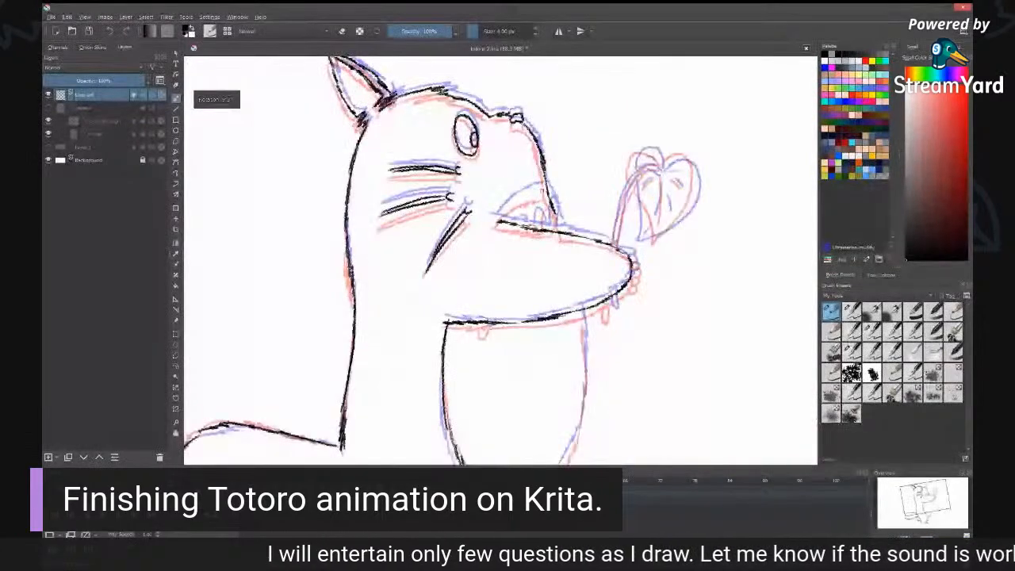
Step: Ink the mouth's upper curve and the lower face line, and draw the small pointed teeth above the arm
{"action": "mouse_move", "coordinate": [497, 219]}
{"action": "left_mouse_down"}
{"action": "mouse_move", "coordinate": [547, 189]}
{"action": "mouse_move", "coordinate": [562, 227]}
{"action": "left_mouse_up"}
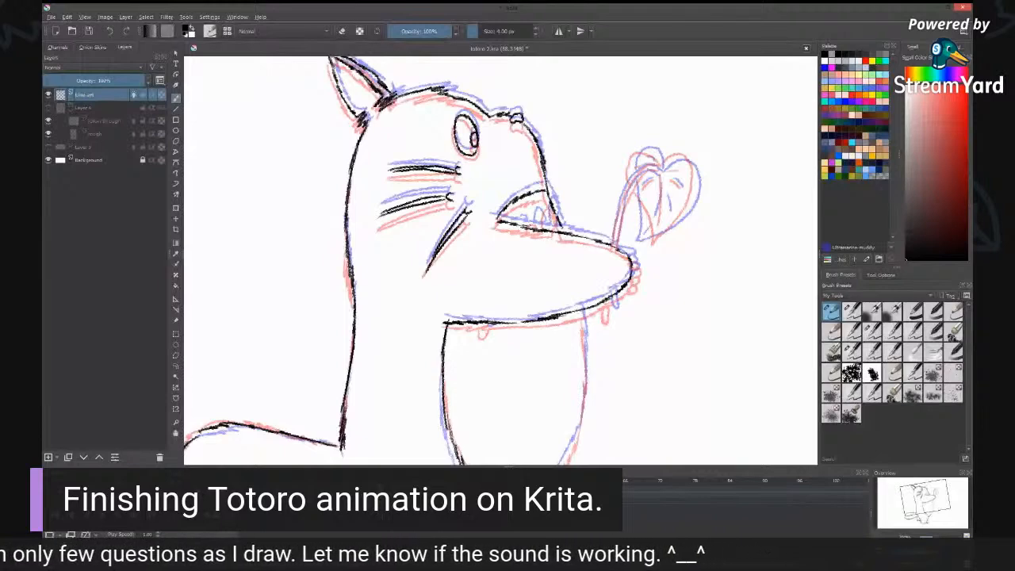
{"action": "left_click_drag", "start_coordinate": [538, 225], "coordinate": [547, 207]}
{"action": "key", "text": "ctrl+z"}
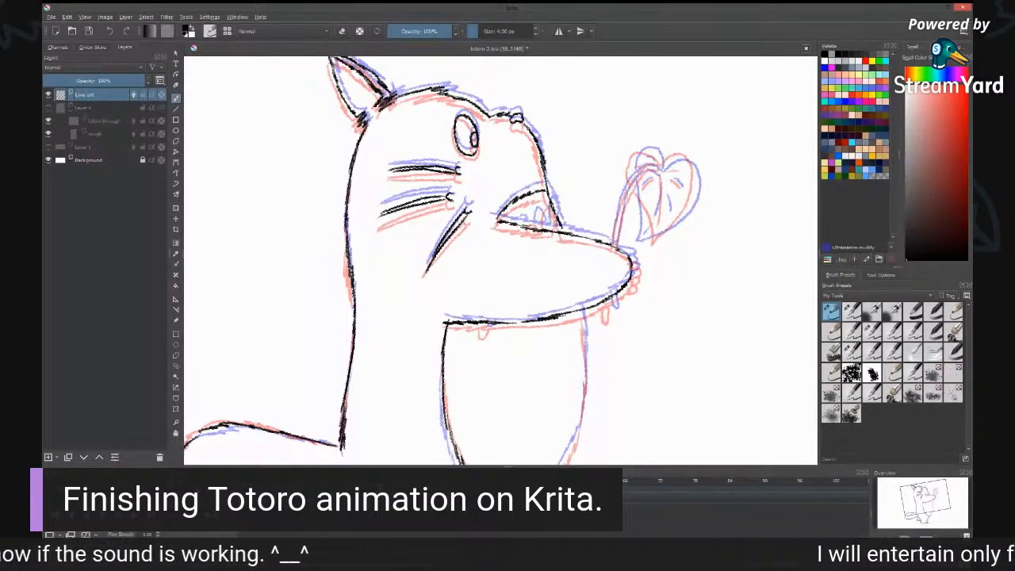
{"action": "left_click_drag", "start_coordinate": [550, 203], "coordinate": [547, 226]}
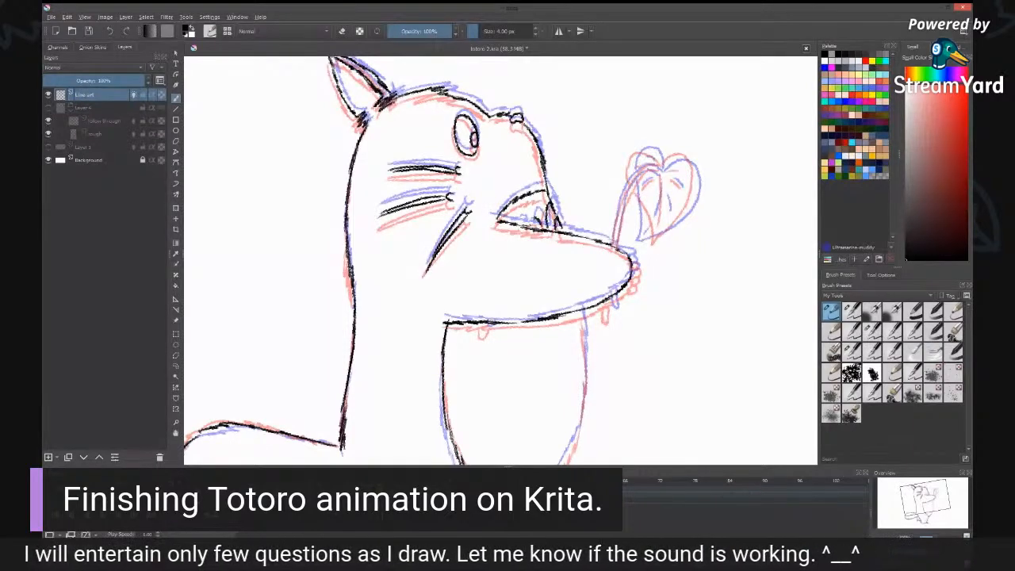
Step: Ink the belly's front edge from the arm down to the leg, and the small claws hanging under the arm
{"action": "mouse_move", "coordinate": [606, 325]}
{"action": "left_mouse_down"}
{"action": "mouse_move", "coordinate": [626, 145]}
{"action": "mouse_move", "coordinate": [585, 284]}
{"action": "mouse_move", "coordinate": [508, 347]}
{"action": "left_mouse_up"}
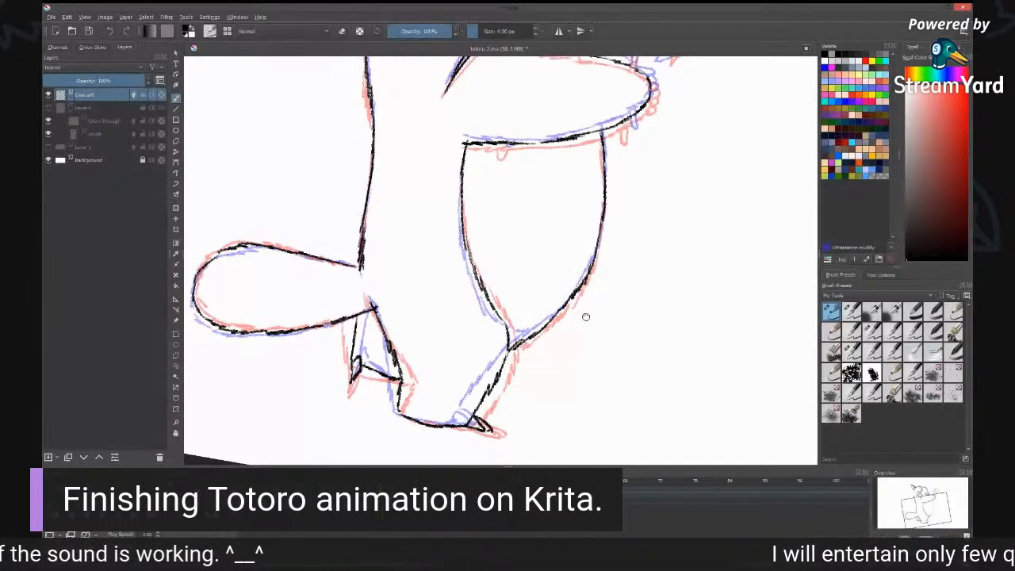
{"action": "mouse_move", "coordinate": [609, 234]}
{"action": "left_mouse_down"}
{"action": "mouse_move", "coordinate": [608, 281]}
{"action": "mouse_move", "coordinate": [592, 318]}
{"action": "left_mouse_up"}
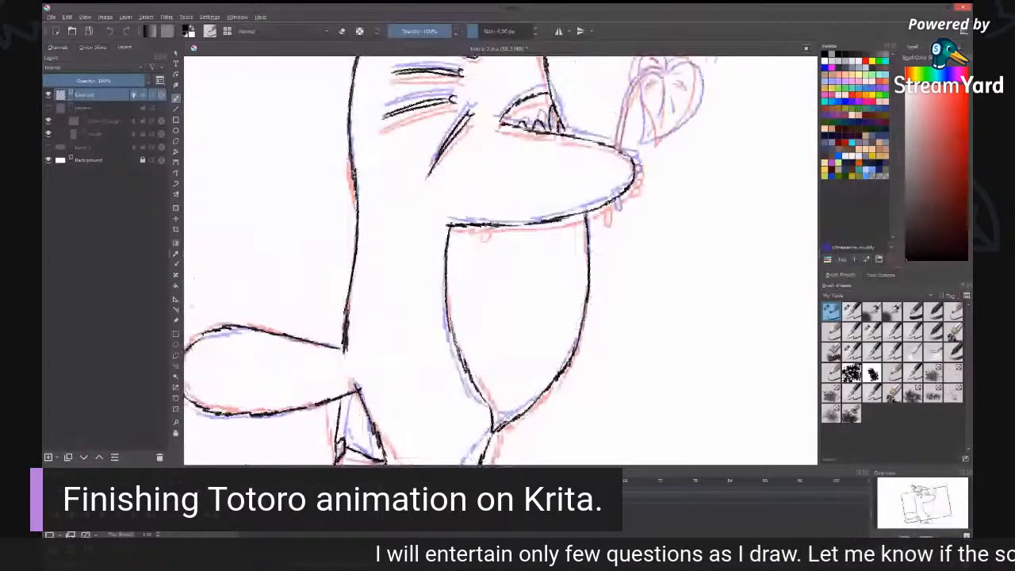
{"action": "left_click_drag", "start_coordinate": [486, 226], "coordinate": [491, 227]}
{"action": "left_click_drag", "start_coordinate": [609, 204], "coordinate": [615, 201]}
Step: Ink the leaf's curved double-line stem rising from the hand, and the small rounded claws at the hand's tip
{"action": "left_click_drag", "start_coordinate": [657, 133], "coordinate": [588, 249]}
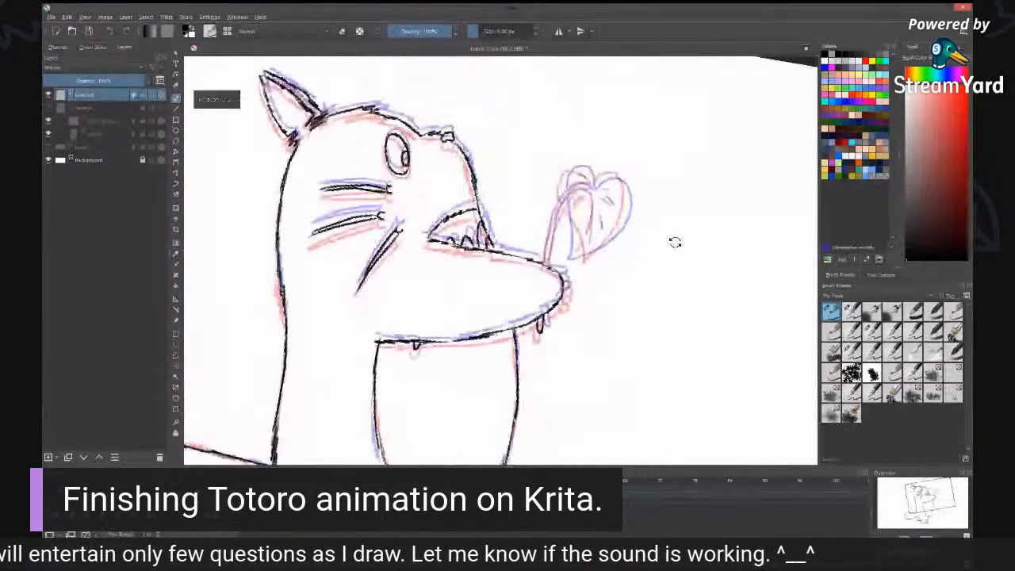
{"action": "left_click_drag", "start_coordinate": [675, 243], "coordinate": [679, 217]}
{"action": "mouse_move", "coordinate": [585, 177]}
{"action": "left_mouse_down"}
{"action": "mouse_move", "coordinate": [564, 179]}
{"action": "mouse_move", "coordinate": [548, 228]}
{"action": "left_mouse_up"}
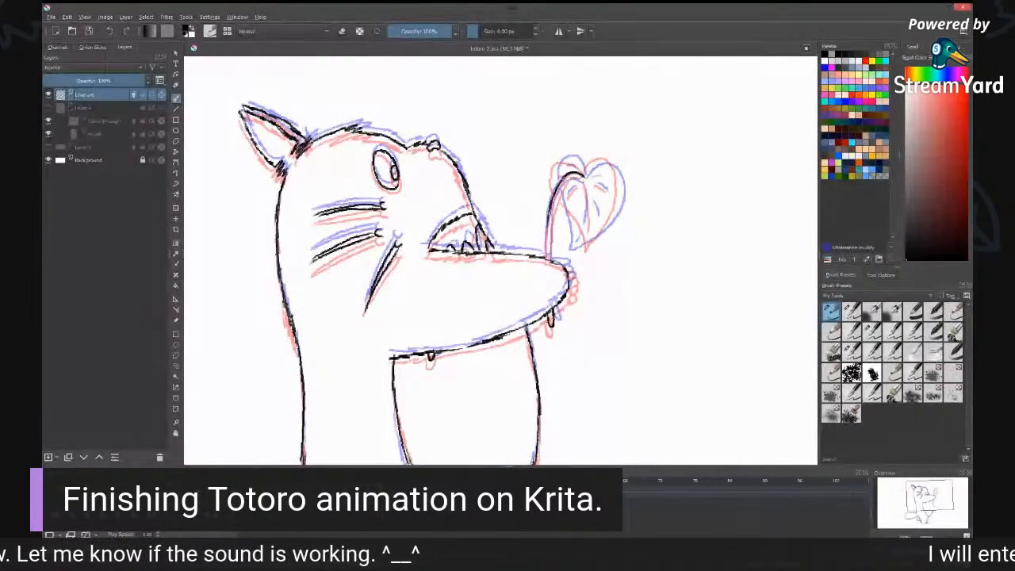
{"action": "left_click_drag", "start_coordinate": [554, 192], "coordinate": [547, 258]}
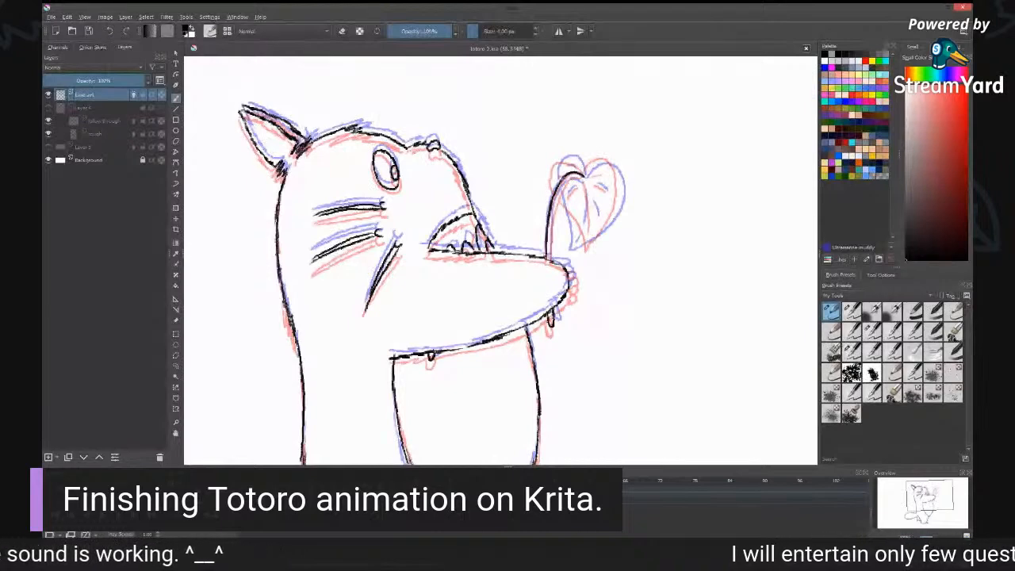
{"action": "left_click_drag", "start_coordinate": [578, 177], "coordinate": [555, 205]}
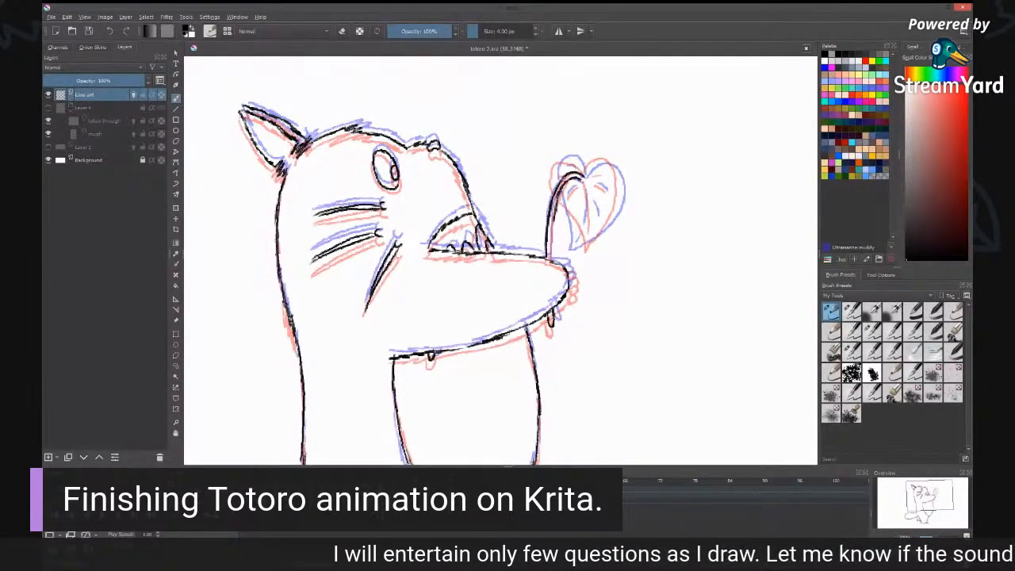
{"action": "mouse_move", "coordinate": [557, 206]}
{"action": "left_mouse_down"}
{"action": "mouse_move", "coordinate": [551, 258]}
{"action": "mouse_move", "coordinate": [571, 277]}
{"action": "left_mouse_up"}
{"action": "mouse_move", "coordinate": [571, 277]}
{"action": "left_mouse_down"}
{"action": "mouse_move", "coordinate": [569, 292]}
{"action": "mouse_move", "coordinate": [575, 277]}
{"action": "left_mouse_up"}
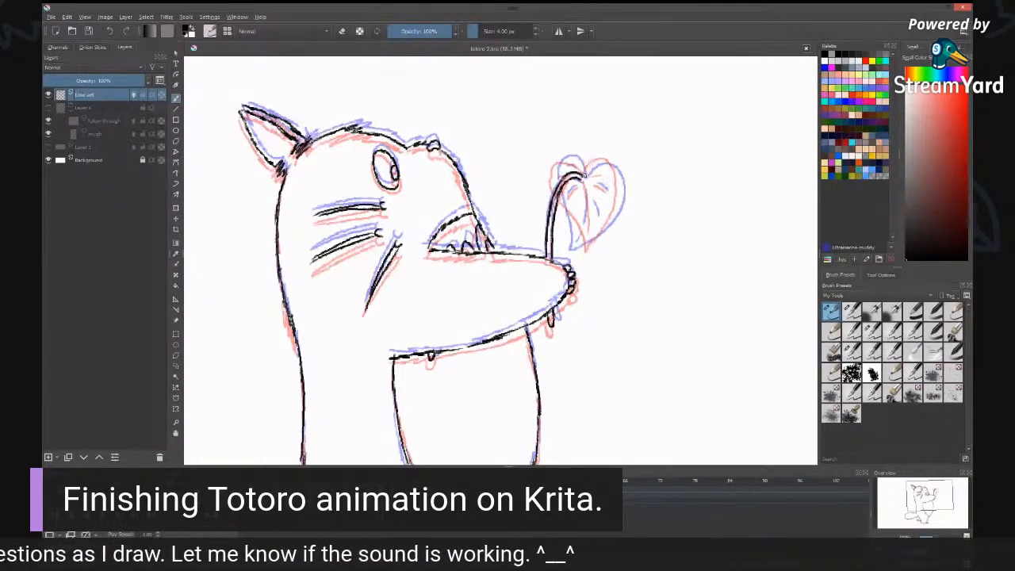
Step: Ink the heart-shaped leaf's outline around the stem, with its folded rear lobe, midrib and short veins
{"action": "mouse_move", "coordinate": [554, 176]}
{"action": "left_mouse_down"}
{"action": "mouse_move", "coordinate": [585, 168]}
{"action": "mouse_move", "coordinate": [554, 192]}
{"action": "left_mouse_up"}
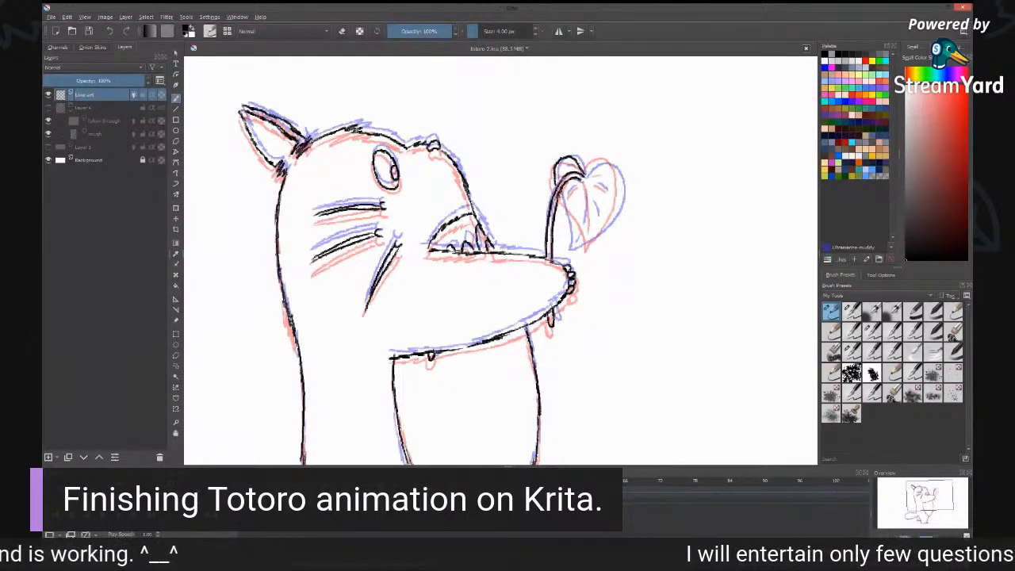
{"action": "left_click_drag", "start_coordinate": [560, 195], "coordinate": [580, 248]}
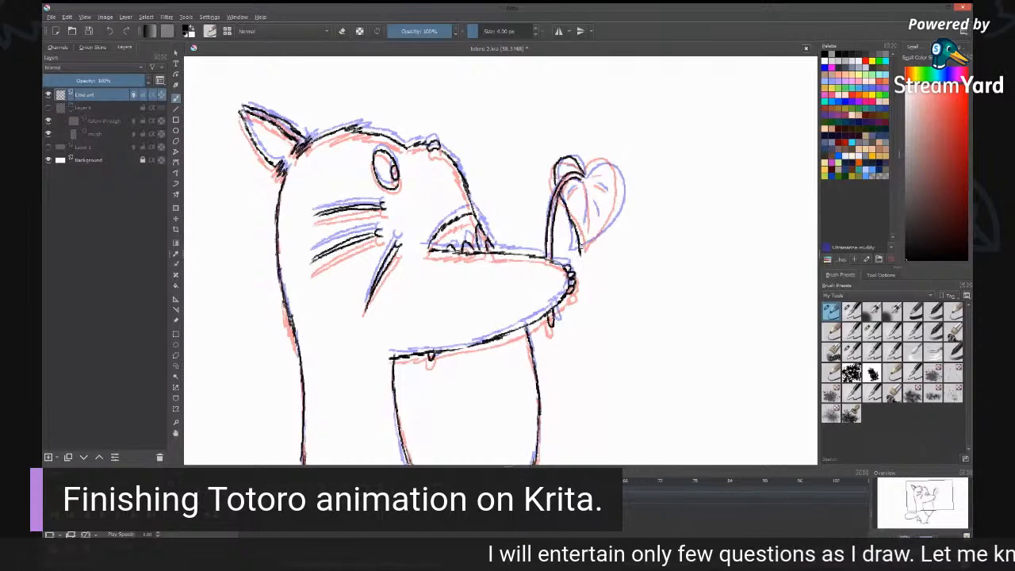
{"action": "mouse_move", "coordinate": [585, 161]}
{"action": "left_mouse_down"}
{"action": "mouse_move", "coordinate": [622, 187]}
{"action": "mouse_move", "coordinate": [617, 215]}
{"action": "mouse_move", "coordinate": [580, 252]}
{"action": "left_mouse_up"}
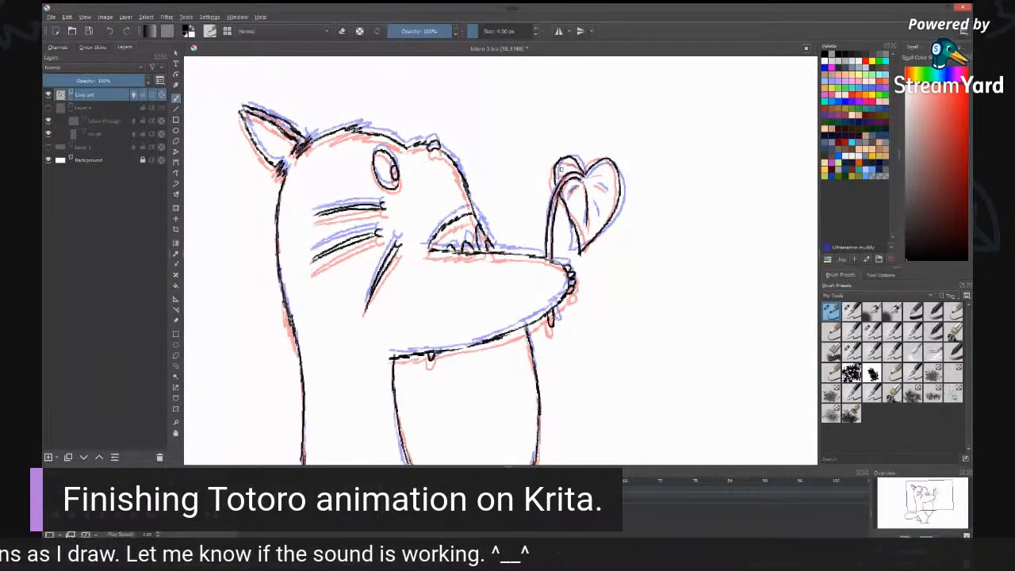
{"action": "mouse_move", "coordinate": [560, 169]}
{"action": "left_mouse_down"}
{"action": "mouse_move", "coordinate": [605, 195]}
{"action": "mouse_move", "coordinate": [605, 186]}
{"action": "left_mouse_up"}
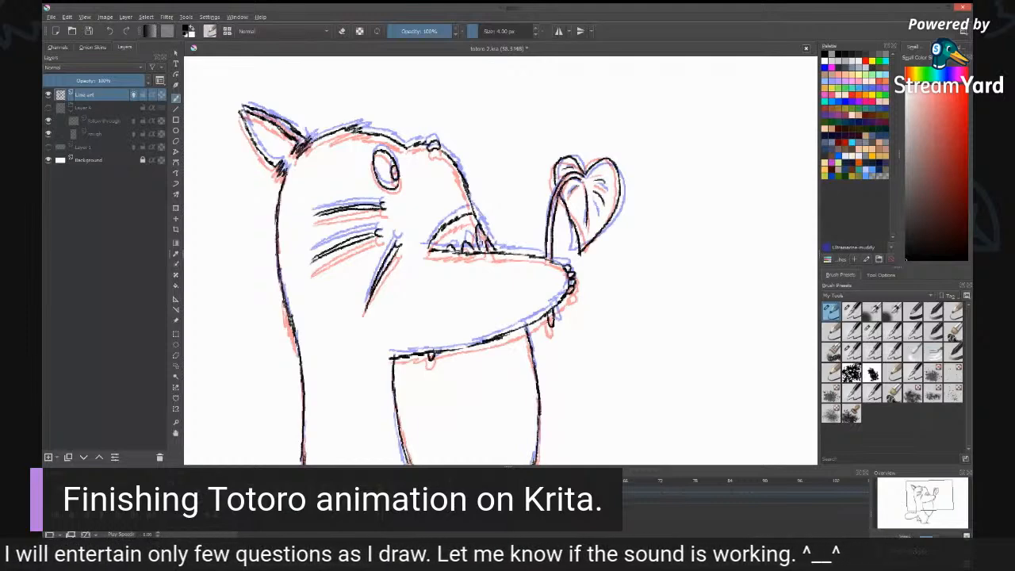
Step: Check the inked character from the leaf down to the feet, and view the whole frame unrotated
{"action": "left_click_drag", "start_coordinate": [595, 351], "coordinate": [630, 186]}
{"action": "mouse_move", "coordinate": [604, 278]}
{"action": "left_mouse_down"}
{"action": "mouse_move", "coordinate": [622, 218]}
{"action": "mouse_move", "coordinate": [582, 344]}
{"action": "left_mouse_up"}
{"action": "mouse_move", "coordinate": [618, 172]}
{"action": "left_mouse_down"}
{"action": "mouse_move", "coordinate": [621, 251]}
{"action": "mouse_move", "coordinate": [602, 365]}
{"action": "left_mouse_up"}
{"action": "left_click_drag", "start_coordinate": [646, 182], "coordinate": [621, 294]}
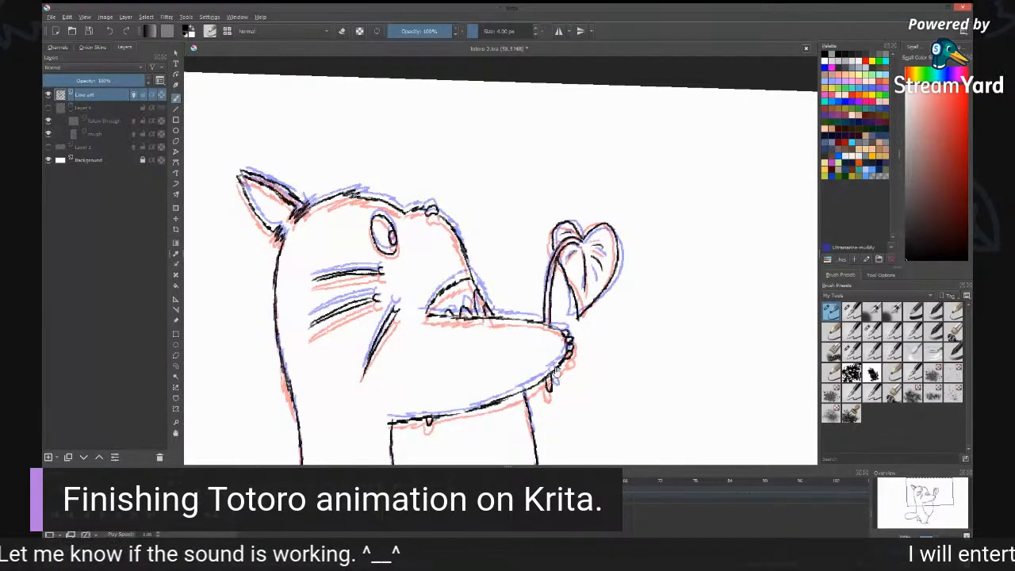
{"action": "left_click_drag", "start_coordinate": [567, 334], "coordinate": [599, 199]}
{"action": "left_click_drag", "start_coordinate": [586, 291], "coordinate": [615, 178]}
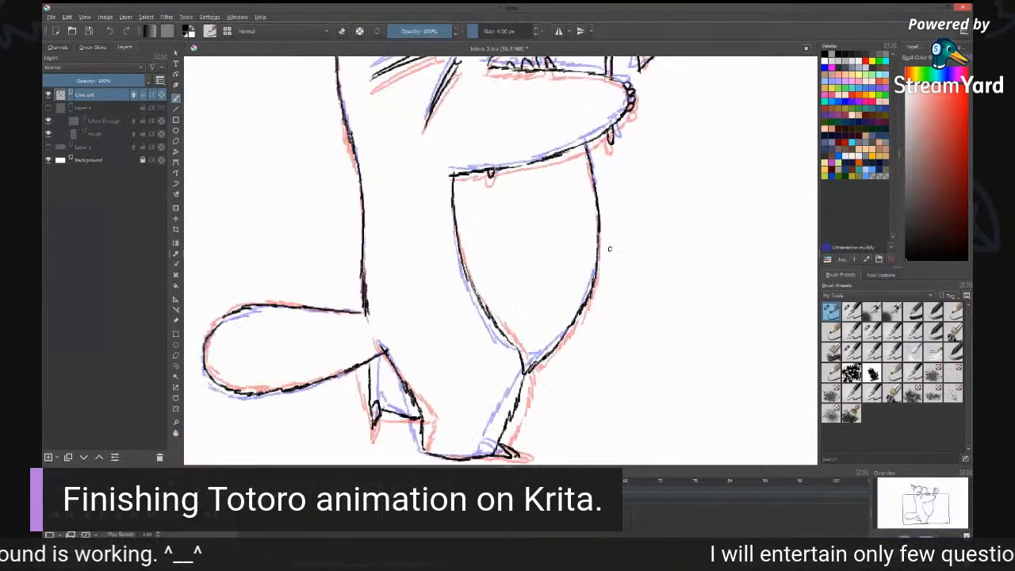
{"action": "key", "text": "5"}
{"action": "key", "text": "2"}
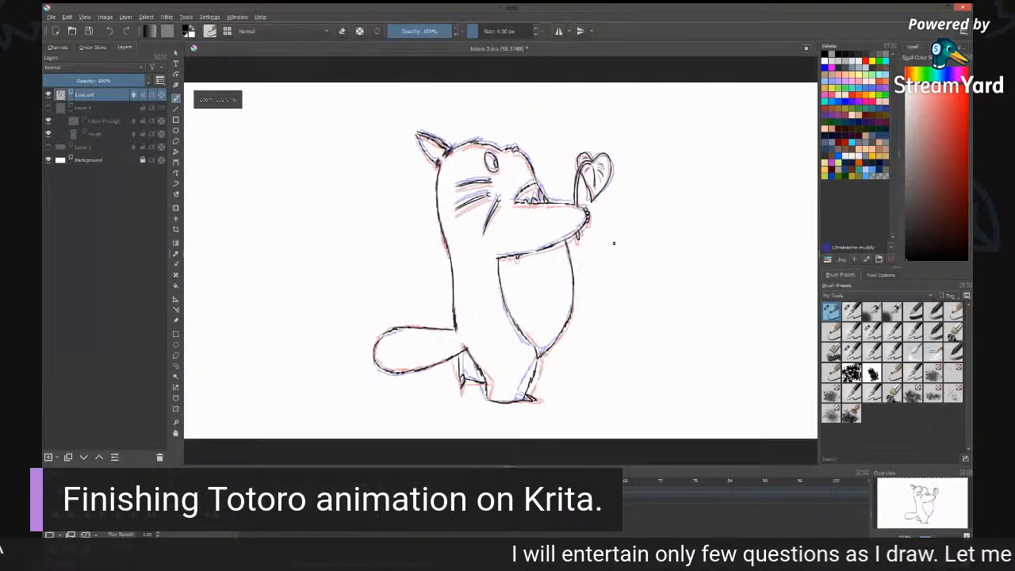
{"action": "key", "text": "1"}
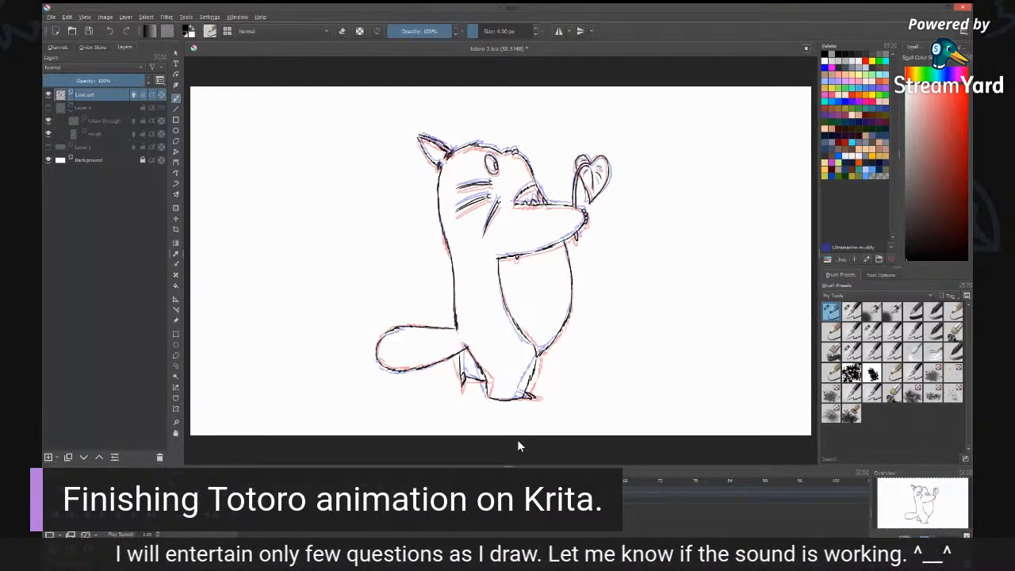
Step: Clear the line art on the next frame and ink the pointed ear with its base tufts and the head's top curve
{"action": "key", "text": "Right"}
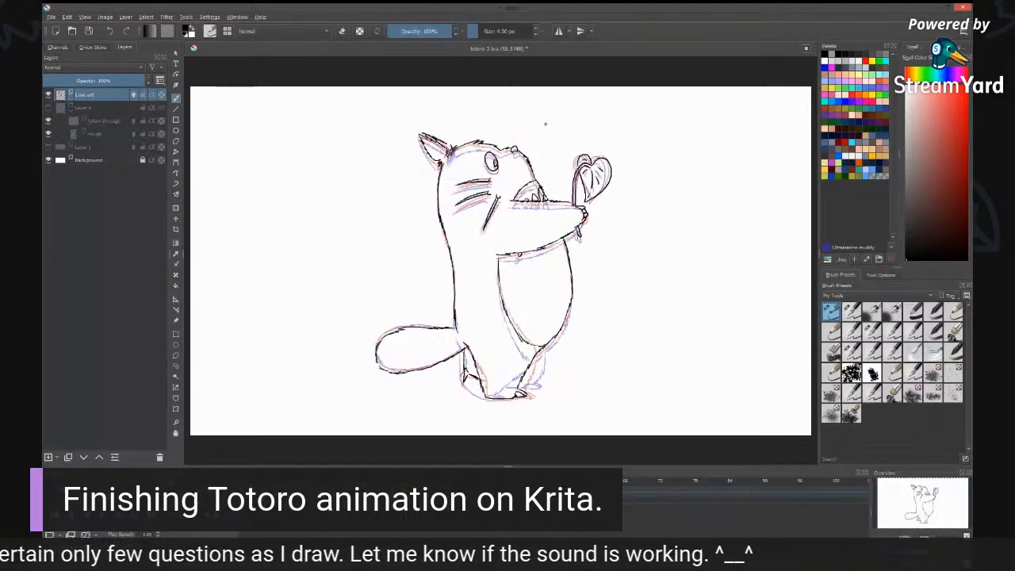
{"action": "key", "text": "Delete"}
{"action": "key", "text": "plus"}
{"action": "key", "text": "plus"}
{"action": "key", "text": "plus"}
{"action": "left_click_drag", "start_coordinate": [506, 130], "coordinate": [602, 380]}
{"action": "left_click_drag", "start_coordinate": [366, 150], "coordinate": [421, 235]}
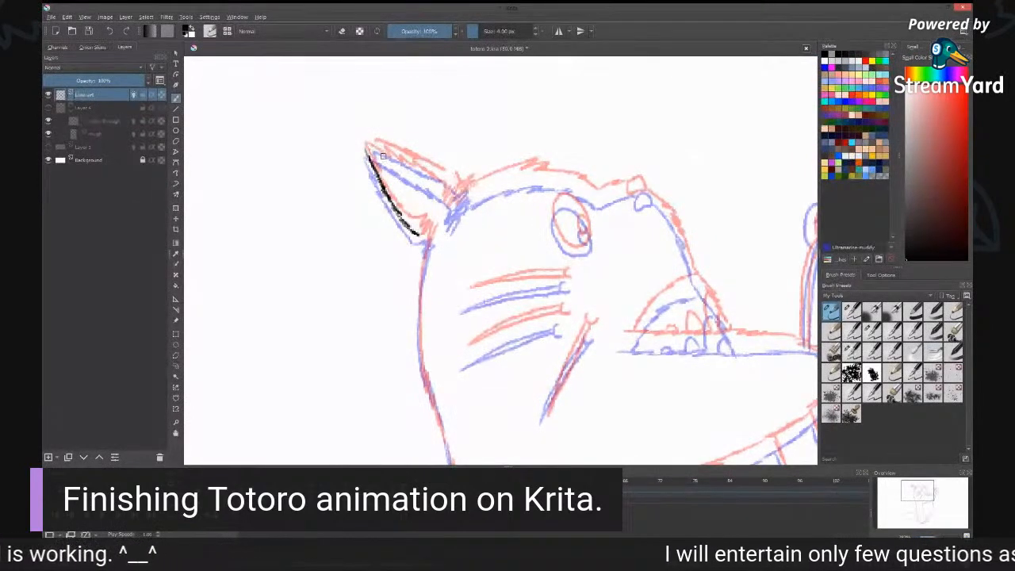
{"action": "left_click_drag", "start_coordinate": [367, 150], "coordinate": [404, 168]}
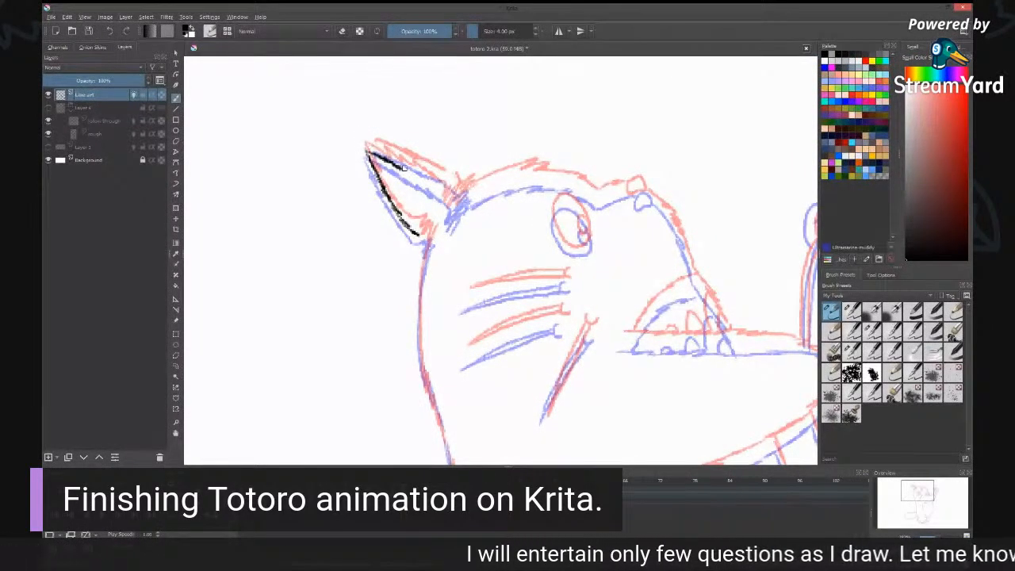
{"action": "mouse_move", "coordinate": [405, 167]}
{"action": "left_mouse_down"}
{"action": "mouse_move", "coordinate": [447, 201]}
{"action": "mouse_move", "coordinate": [422, 249]}
{"action": "mouse_move", "coordinate": [426, 225]}
{"action": "mouse_move", "coordinate": [526, 176]}
{"action": "mouse_move", "coordinate": [601, 205]}
{"action": "left_mouse_up"}
{"action": "left_click_drag", "start_coordinate": [374, 151], "coordinate": [463, 201]}
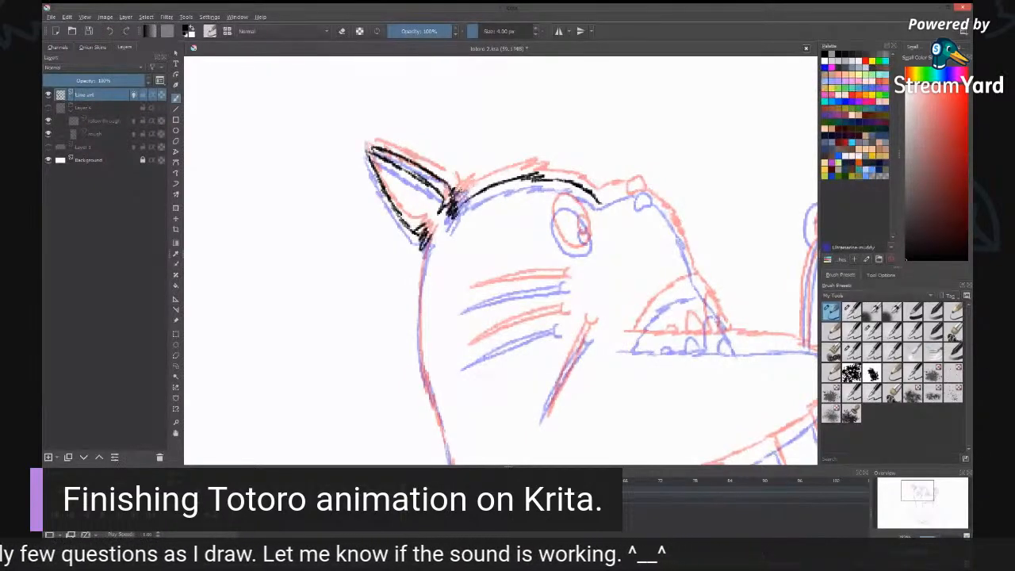
Step: Ink the brow and nose bump, the face line running down from it, and the mouth's upper curve
{"action": "left_click_drag", "start_coordinate": [601, 203], "coordinate": [640, 185]}
{"action": "mouse_move", "coordinate": [640, 185]}
{"action": "left_mouse_down"}
{"action": "mouse_move", "coordinate": [633, 205]}
{"action": "mouse_move", "coordinate": [638, 195]}
{"action": "mouse_move", "coordinate": [624, 191]}
{"action": "mouse_move", "coordinate": [665, 211]}
{"action": "mouse_move", "coordinate": [730, 337]}
{"action": "left_mouse_up"}
{"action": "left_click_drag", "start_coordinate": [696, 279], "coordinate": [635, 337]}
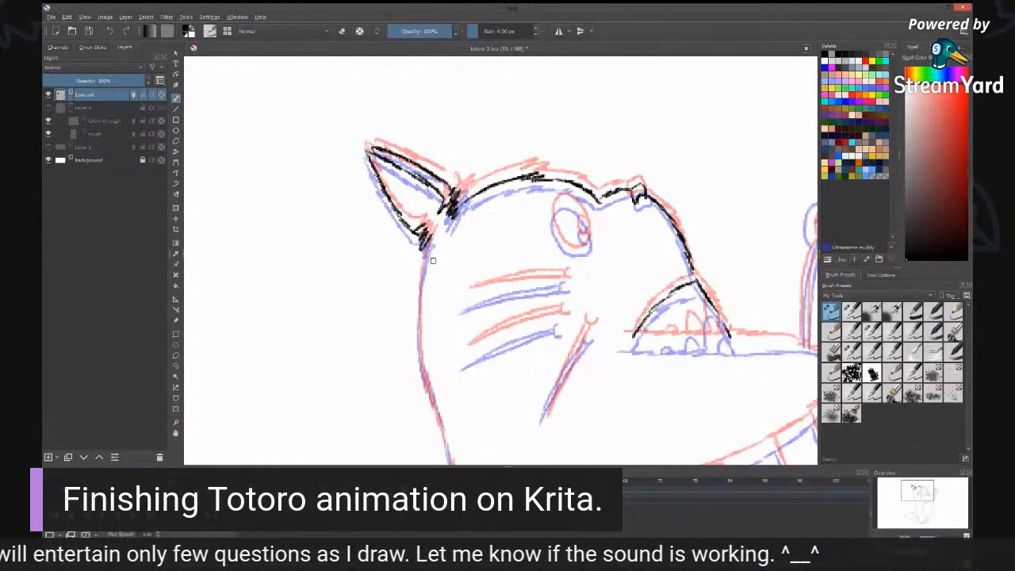
Step: Ink the long back line from the ear to the tail, the rear leg's edge, and the curved sole
{"action": "mouse_move", "coordinate": [433, 237]}
{"action": "left_mouse_down"}
{"action": "mouse_move", "coordinate": [418, 334]}
{"action": "mouse_move", "coordinate": [435, 408]}
{"action": "mouse_move", "coordinate": [460, 345]}
{"action": "mouse_move", "coordinate": [491, 139]}
{"action": "mouse_move", "coordinate": [482, 148]}
{"action": "mouse_move", "coordinate": [509, 248]}
{"action": "mouse_move", "coordinate": [509, 414]}
{"action": "mouse_move", "coordinate": [580, 245]}
{"action": "mouse_move", "coordinate": [553, 262]}
{"action": "mouse_move", "coordinate": [595, 329]}
{"action": "left_mouse_up"}
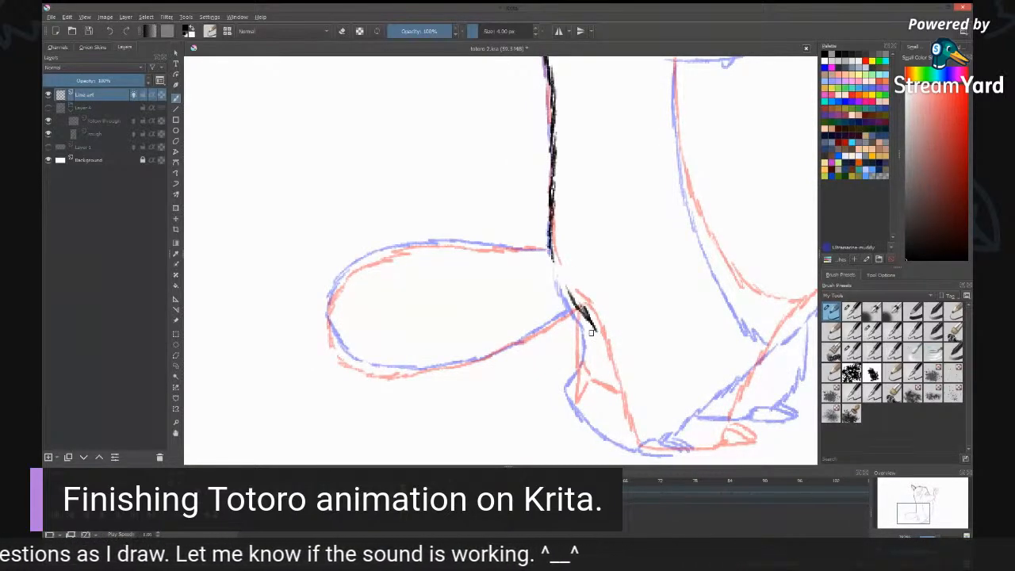
{"action": "left_click_drag", "start_coordinate": [655, 370], "coordinate": [608, 277]}
{"action": "left_click_drag", "start_coordinate": [546, 252], "coordinate": [543, 341]}
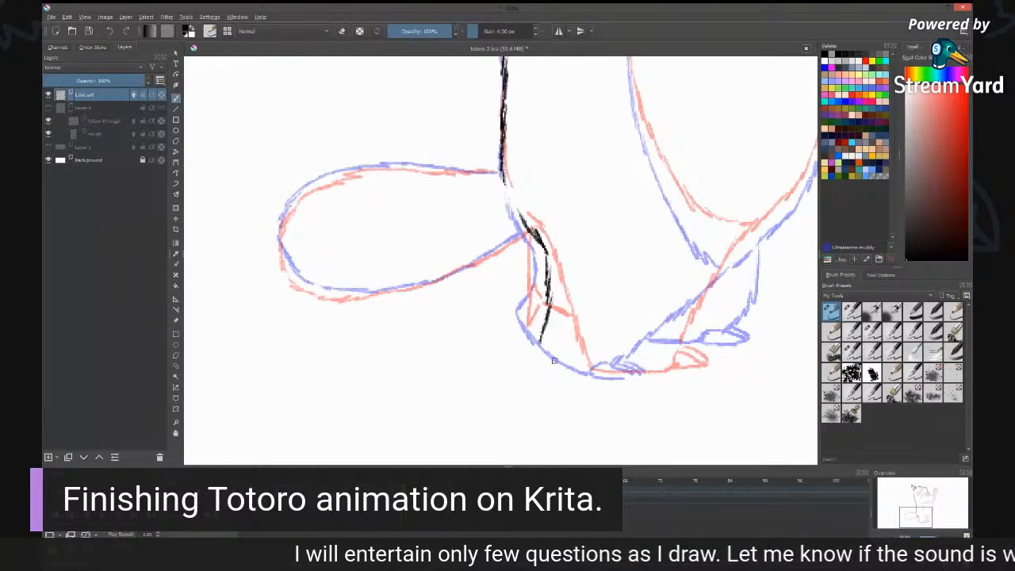
{"action": "left_click_drag", "start_coordinate": [546, 350], "coordinate": [627, 378]}
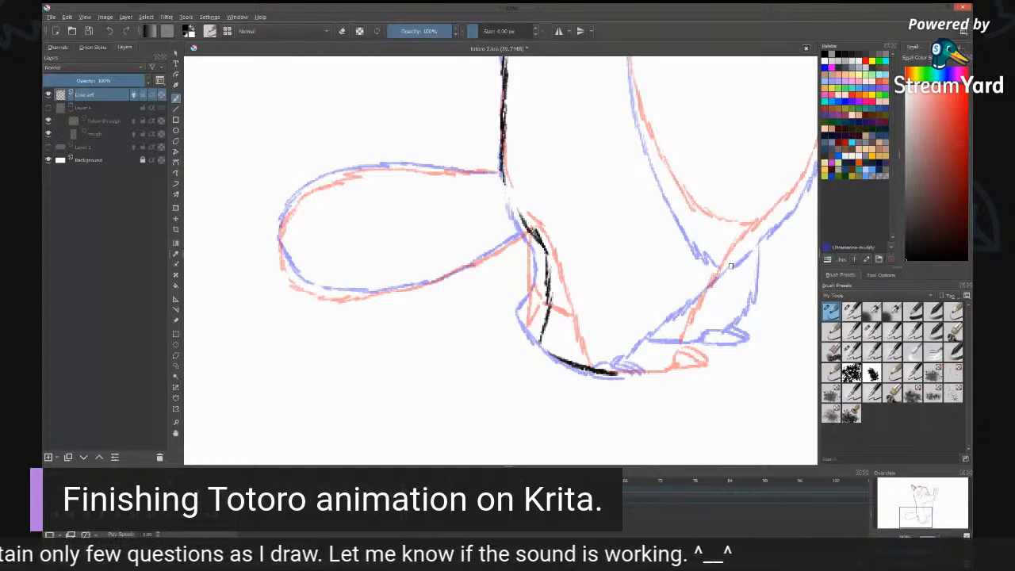
Step: Ink the leg's front edge with its claw, the raised rear foot's outline, and the far foot behind the leg
{"action": "left_click_drag", "start_coordinate": [731, 266], "coordinate": [680, 321]}
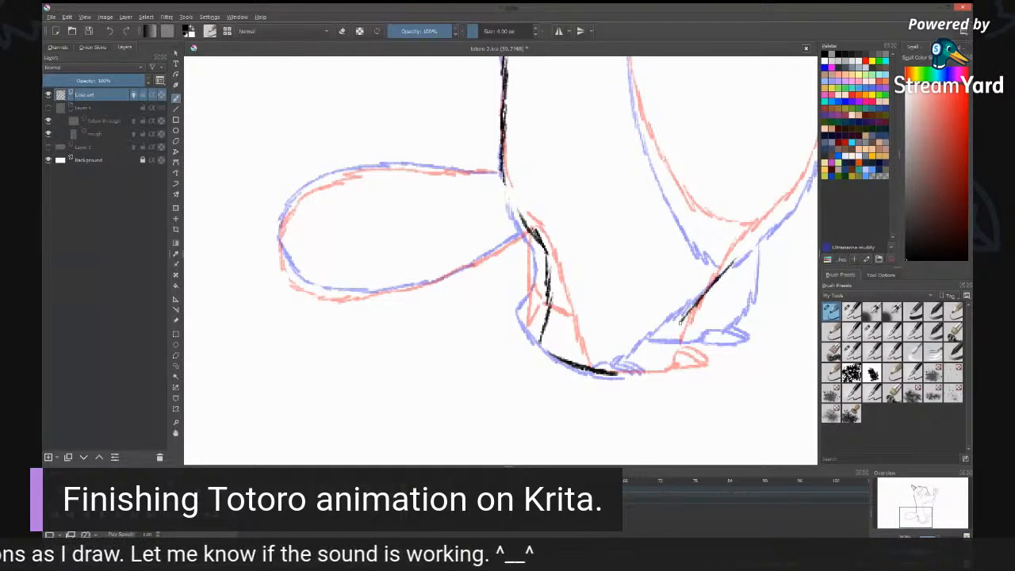
{"action": "mouse_move", "coordinate": [680, 321]}
{"action": "left_mouse_down"}
{"action": "mouse_move", "coordinate": [640, 367]}
{"action": "mouse_move", "coordinate": [664, 376]}
{"action": "mouse_move", "coordinate": [655, 372]}
{"action": "left_mouse_up"}
{"action": "left_click_drag", "start_coordinate": [542, 334], "coordinate": [552, 350]}
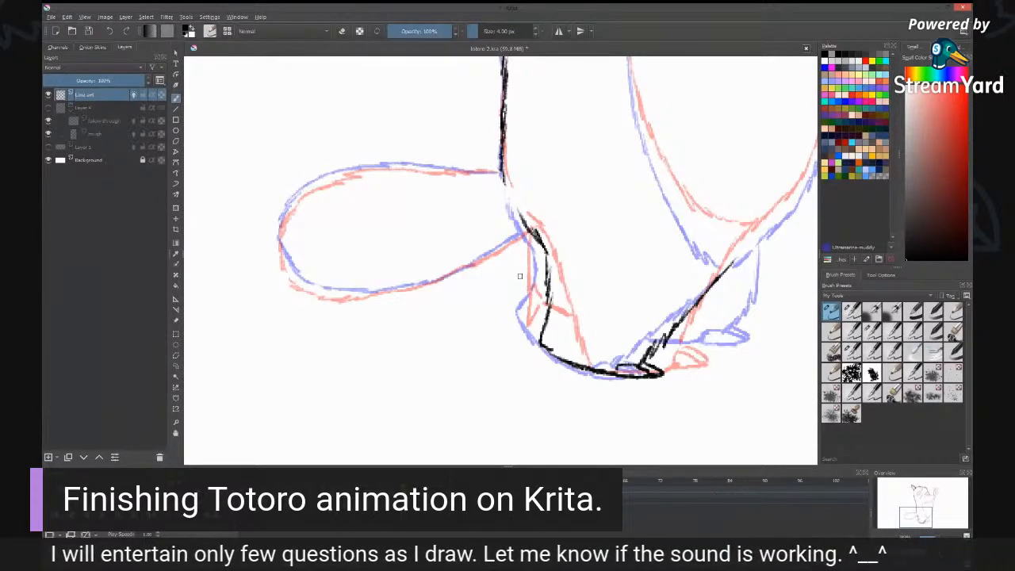
{"action": "mouse_move", "coordinate": [520, 263]}
{"action": "left_mouse_down"}
{"action": "mouse_move", "coordinate": [537, 321]}
{"action": "mouse_move", "coordinate": [516, 253]}
{"action": "mouse_move", "coordinate": [543, 247]}
{"action": "left_mouse_up"}
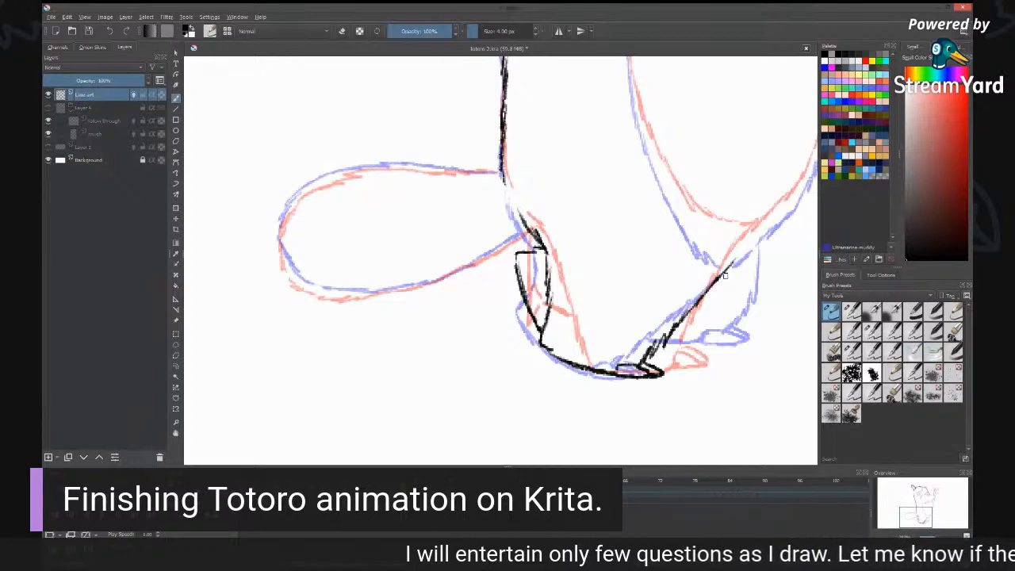
{"action": "left_click_drag", "start_coordinate": [714, 287], "coordinate": [679, 322]}
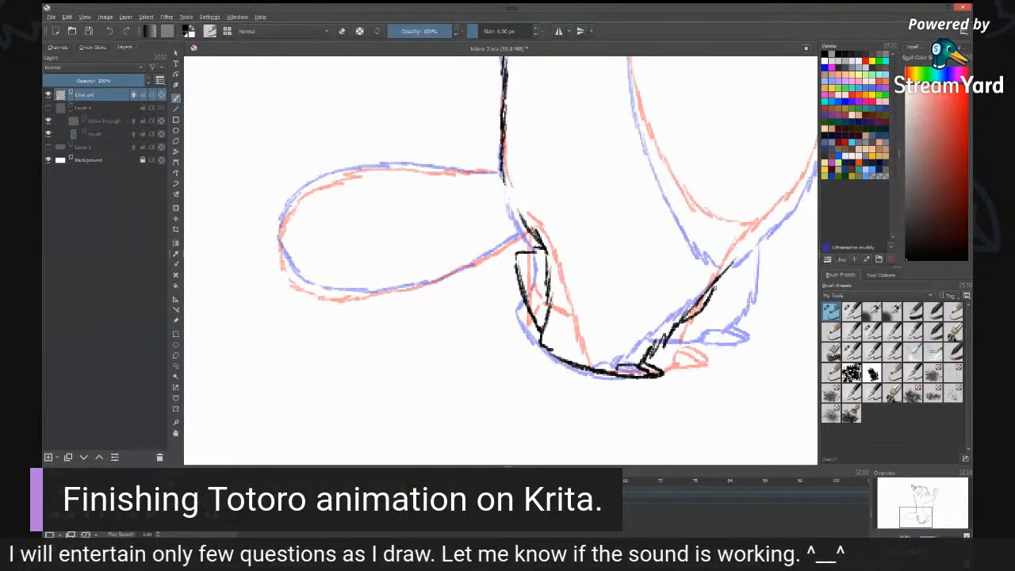
{"action": "mouse_move", "coordinate": [719, 281]}
{"action": "left_mouse_down"}
{"action": "mouse_move", "coordinate": [698, 318]}
{"action": "mouse_move", "coordinate": [681, 322]}
{"action": "left_mouse_up"}
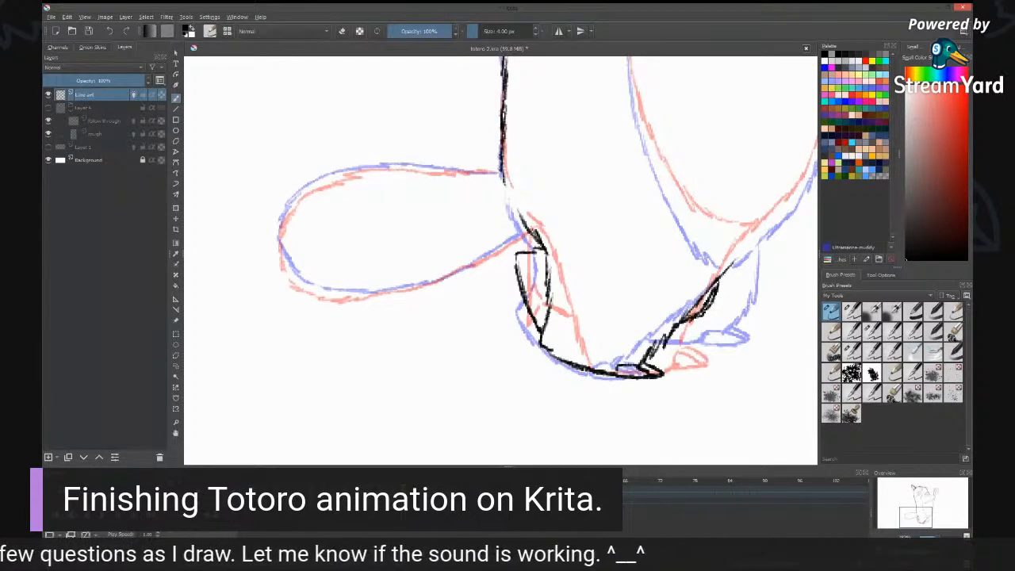
Step: Ink the tail's full rounded outline from the back line around to the top of the leg
{"action": "mouse_move", "coordinate": [510, 179]}
{"action": "left_mouse_down"}
{"action": "mouse_move", "coordinate": [652, 245]}
{"action": "mouse_move", "coordinate": [511, 232]}
{"action": "mouse_move", "coordinate": [422, 325]}
{"action": "mouse_move", "coordinate": [432, 339]}
{"action": "left_mouse_up"}
{"action": "left_click_drag", "start_coordinate": [672, 296], "coordinate": [566, 350]}
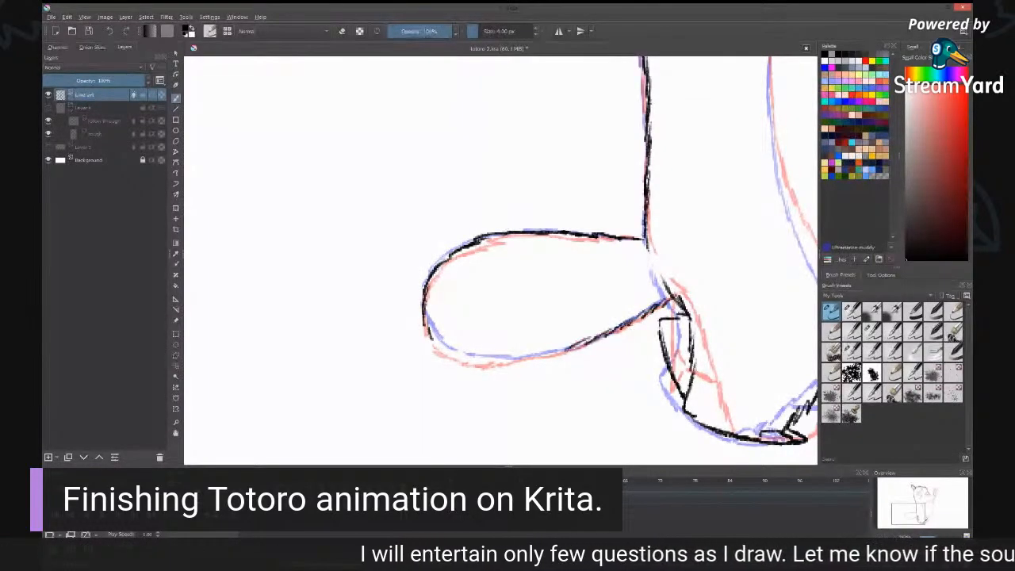
{"action": "left_click_drag", "start_coordinate": [566, 349], "coordinate": [479, 363]}
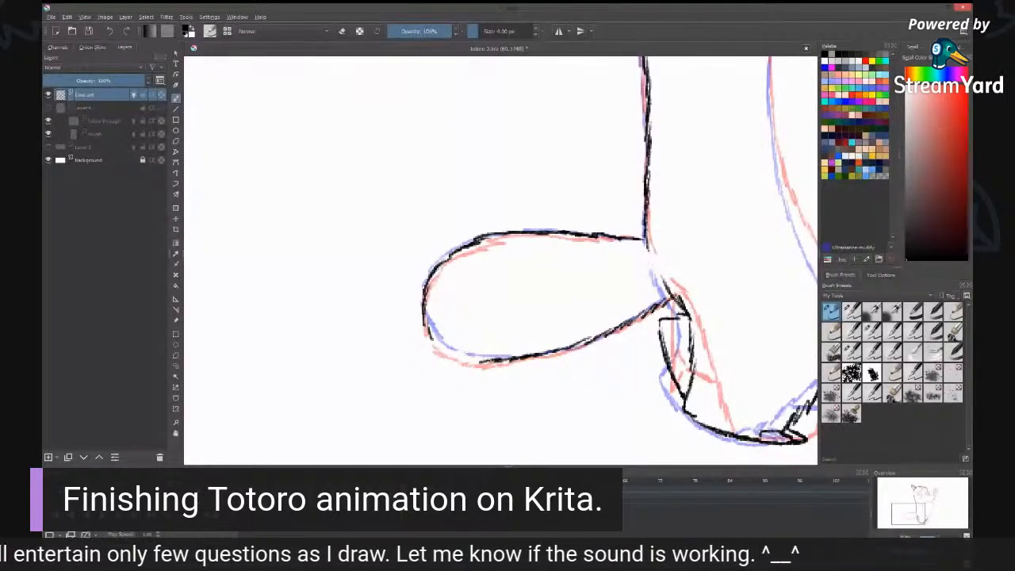
{"action": "left_click_drag", "start_coordinate": [426, 327], "coordinate": [479, 363]}
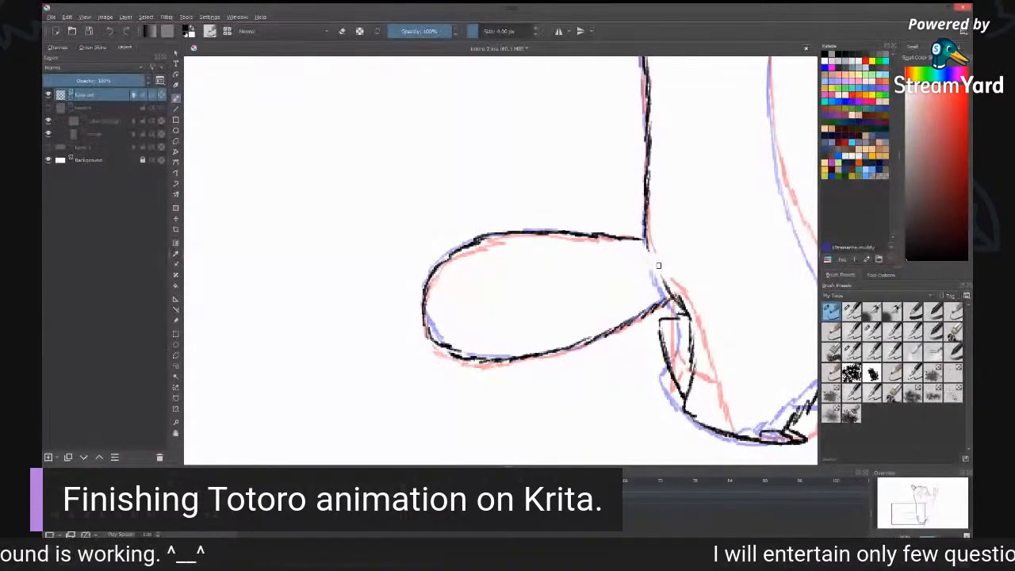
{"action": "mouse_move", "coordinate": [628, 283]}
{"action": "left_mouse_down"}
{"action": "mouse_move", "coordinate": [722, 272]}
{"action": "mouse_move", "coordinate": [757, 297]}
{"action": "mouse_move", "coordinate": [596, 313]}
{"action": "mouse_move", "coordinate": [571, 291]}
{"action": "mouse_move", "coordinate": [659, 351]}
{"action": "mouse_move", "coordinate": [662, 312]}
{"action": "mouse_move", "coordinate": [639, 240]}
{"action": "mouse_move", "coordinate": [659, 290]}
{"action": "mouse_move", "coordinate": [649, 278]}
{"action": "left_mouse_up"}
{"action": "key", "text": "ctrl+z"}
{"action": "key", "text": "ctrl+z"}
Step: Ink the arm's lower curve up to the paw and the slanted whisker on the cheek as a double line
{"action": "mouse_move", "coordinate": [541, 239]}
{"action": "left_mouse_down"}
{"action": "mouse_move", "coordinate": [687, 242]}
{"action": "mouse_move", "coordinate": [714, 254]}
{"action": "mouse_move", "coordinate": [743, 282]}
{"action": "mouse_move", "coordinate": [719, 307]}
{"action": "mouse_move", "coordinate": [738, 301]}
{"action": "mouse_move", "coordinate": [721, 321]}
{"action": "left_mouse_up"}
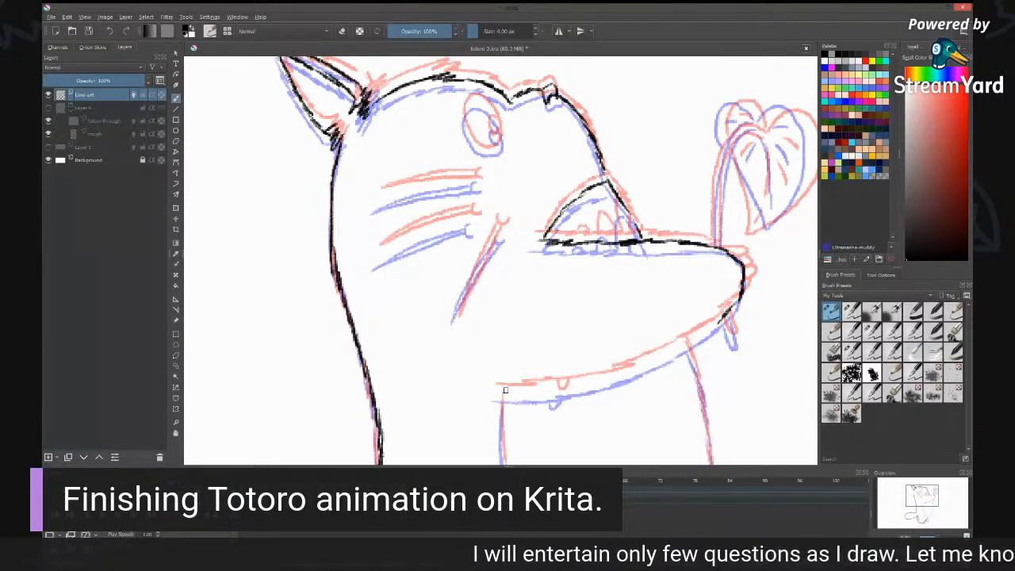
{"action": "mouse_move", "coordinate": [496, 391]}
{"action": "left_mouse_down"}
{"action": "mouse_move", "coordinate": [621, 373]}
{"action": "mouse_move", "coordinate": [720, 319]}
{"action": "left_mouse_up"}
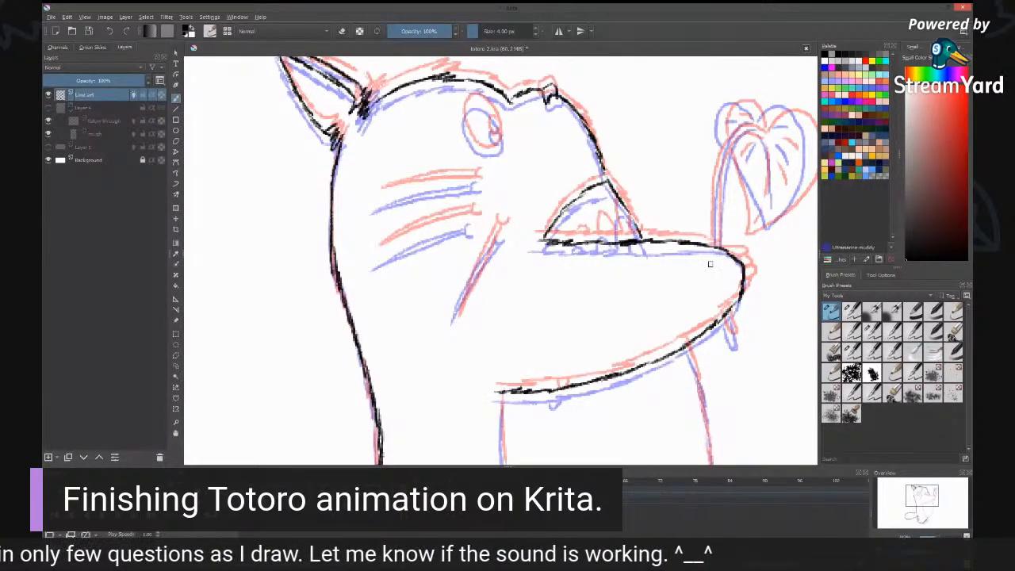
{"action": "mouse_move", "coordinate": [497, 231]}
{"action": "left_mouse_down"}
{"action": "mouse_move", "coordinate": [506, 231]}
{"action": "mouse_move", "coordinate": [452, 321]}
{"action": "left_mouse_up"}
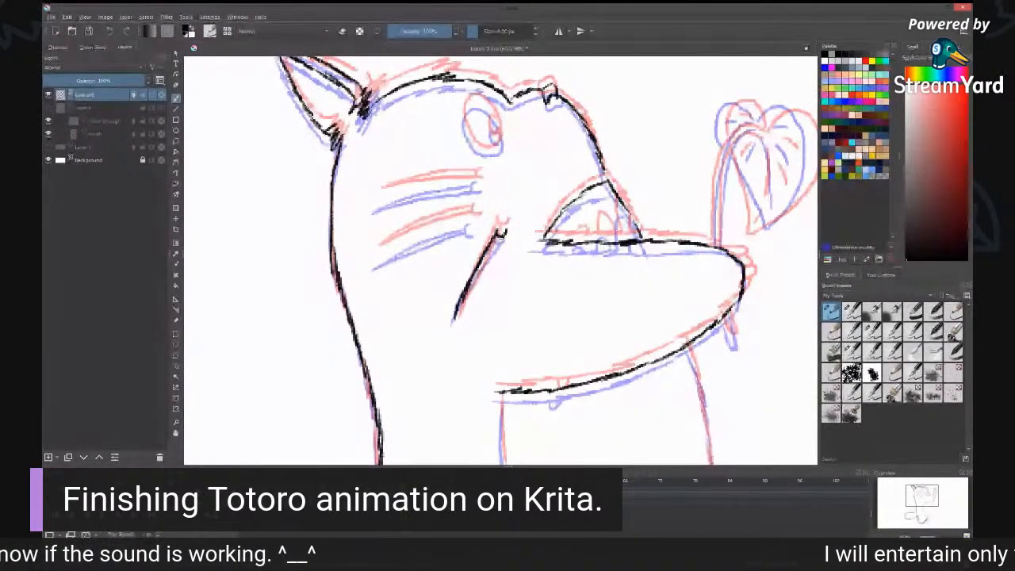
{"action": "left_click_drag", "start_coordinate": [504, 235], "coordinate": [457, 312]}
Step: Ink the two remaining cheek whiskers as tapered double lines between the onion-skin outlines
{"action": "mouse_move", "coordinate": [467, 221]}
{"action": "left_mouse_down"}
{"action": "mouse_move", "coordinate": [542, 265]}
{"action": "mouse_move", "coordinate": [455, 298]}
{"action": "left_mouse_up"}
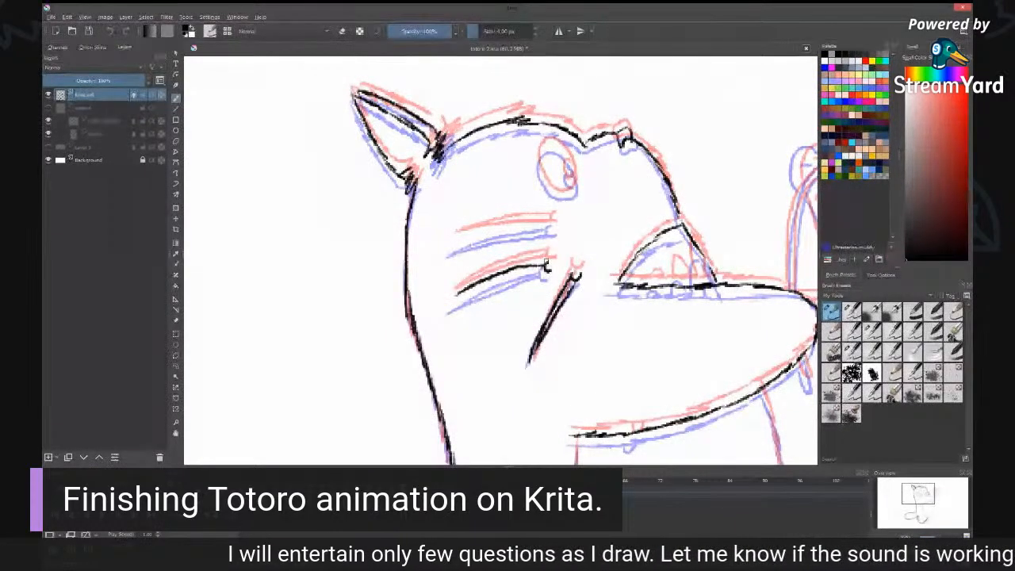
{"action": "key", "text": "ctrl+z"}
{"action": "mouse_move", "coordinate": [546, 267]}
{"action": "left_mouse_down"}
{"action": "mouse_move", "coordinate": [449, 303]}
{"action": "mouse_move", "coordinate": [546, 267]}
{"action": "left_mouse_up"}
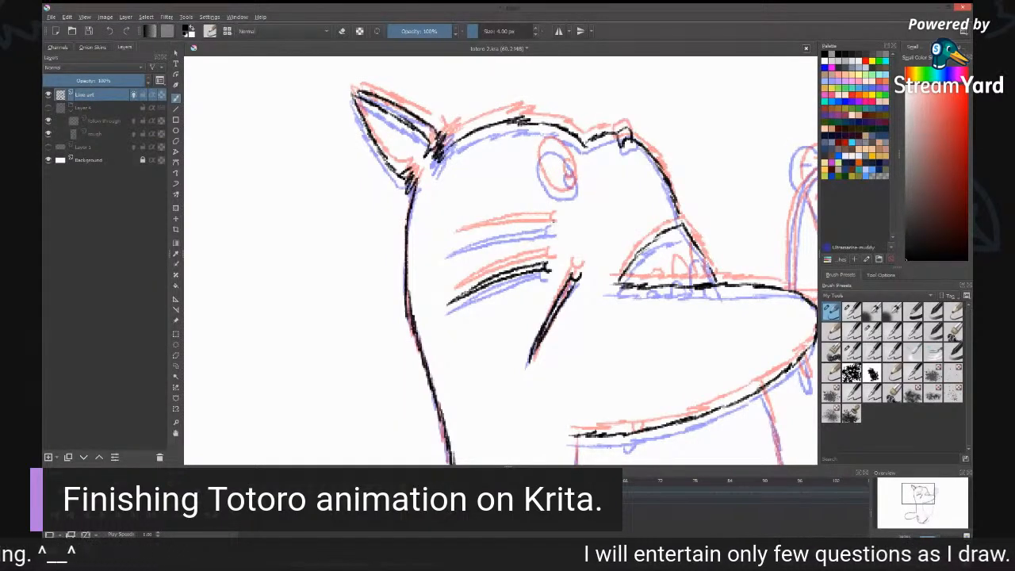
{"action": "mouse_move", "coordinate": [553, 223]}
{"action": "left_mouse_down"}
{"action": "mouse_move", "coordinate": [438, 248]}
{"action": "mouse_move", "coordinate": [552, 227]}
{"action": "left_mouse_up"}
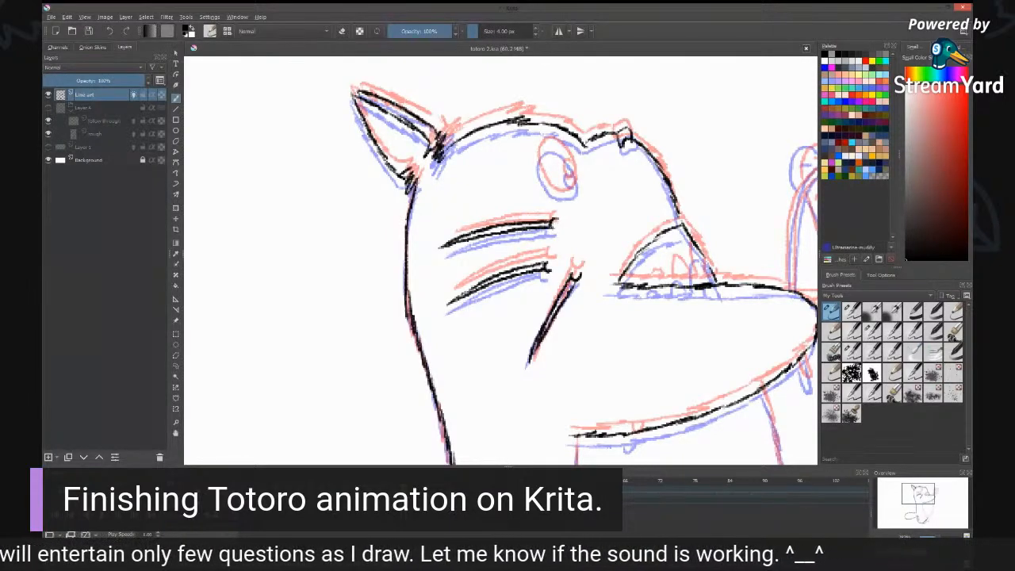
Step: Ink the teeth inside the mouth above the arm, and the oval eye with its pupil
{"action": "left_click_drag", "start_coordinate": [655, 343], "coordinate": [583, 283]}
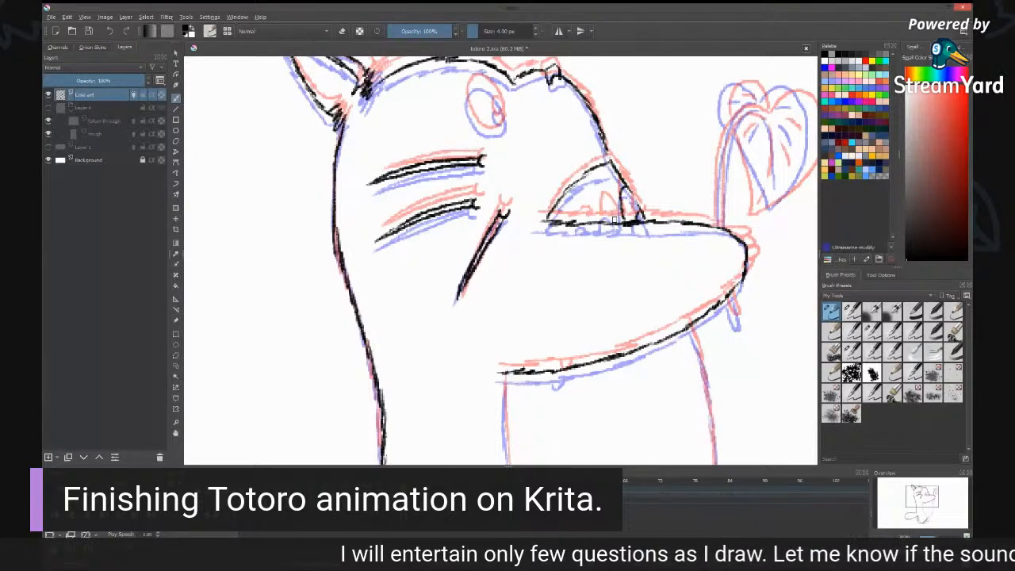
{"action": "left_click_drag", "start_coordinate": [598, 221], "coordinate": [617, 219]}
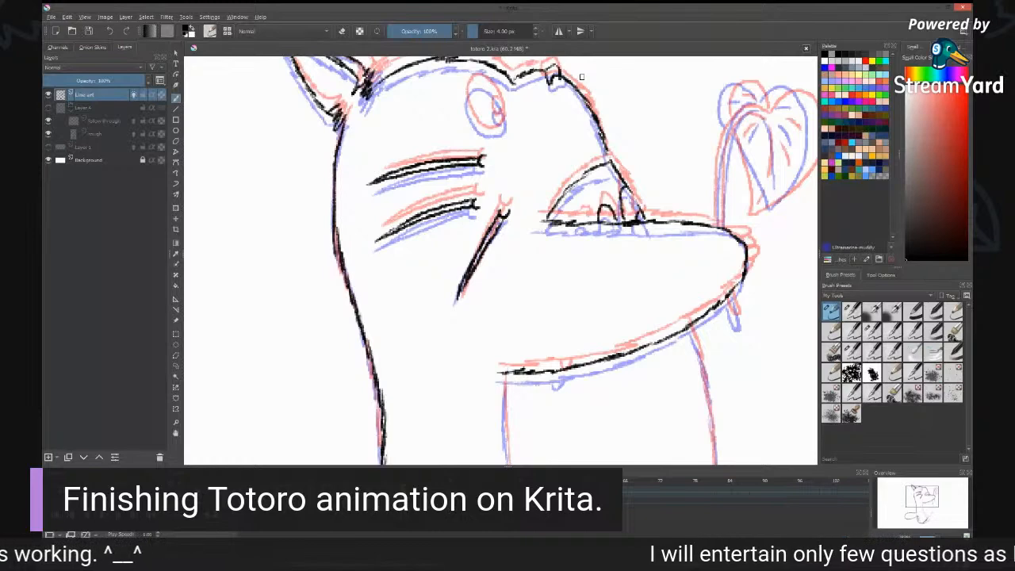
{"action": "mouse_move", "coordinate": [483, 82]}
{"action": "left_mouse_down"}
{"action": "mouse_move", "coordinate": [468, 114]}
{"action": "mouse_move", "coordinate": [502, 129]}
{"action": "mouse_move", "coordinate": [488, 86]}
{"action": "mouse_move", "coordinate": [503, 113]}
{"action": "left_mouse_up"}
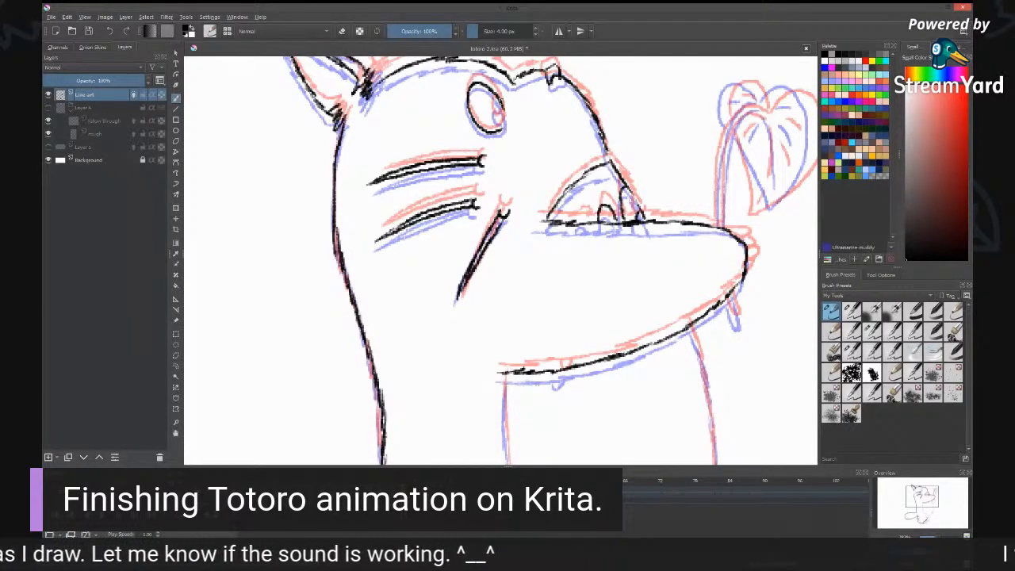
{"action": "left_click_drag", "start_coordinate": [501, 98], "coordinate": [500, 120]}
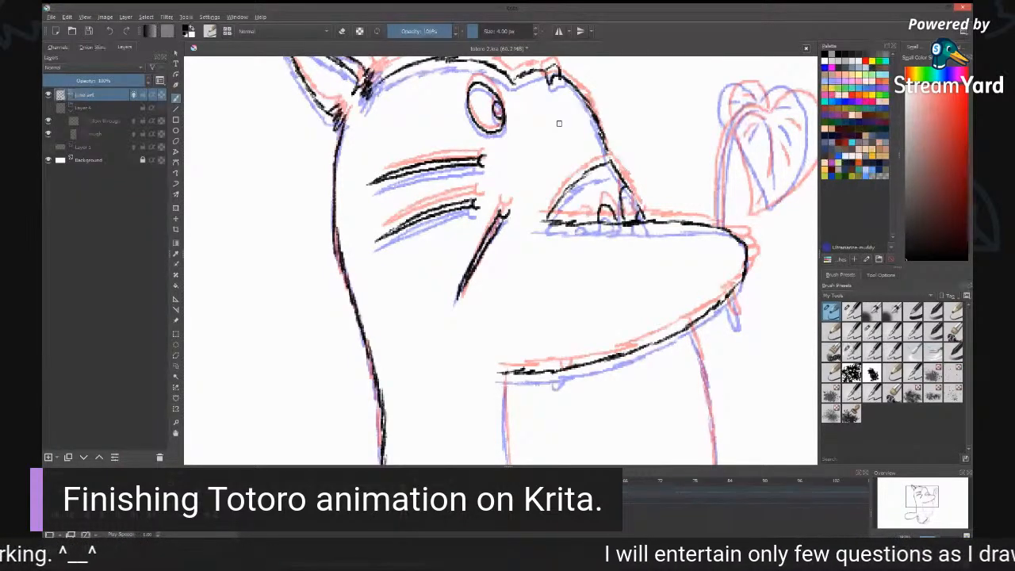
Step: Ink both sides of the belly patch from beneath the arm down to its lower point
{"action": "left_click_drag", "start_coordinate": [583, 432], "coordinate": [574, 276]}
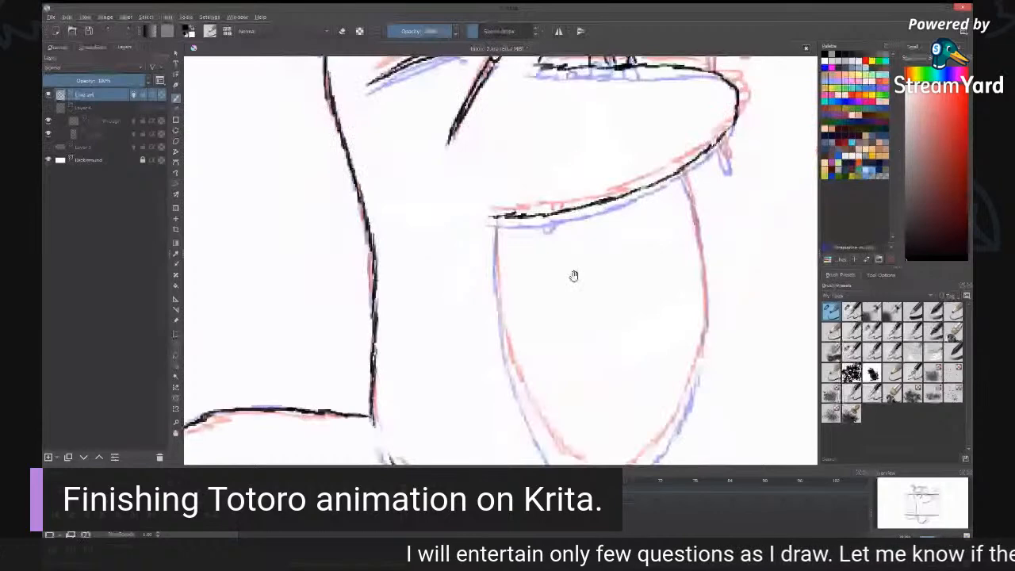
{"action": "left_click_drag", "start_coordinate": [574, 276], "coordinate": [559, 141]}
{"action": "mouse_move", "coordinate": [479, 88]}
{"action": "left_mouse_down"}
{"action": "mouse_move", "coordinate": [485, 188]}
{"action": "mouse_move", "coordinate": [524, 292]}
{"action": "mouse_move", "coordinate": [585, 366]}
{"action": "left_mouse_up"}
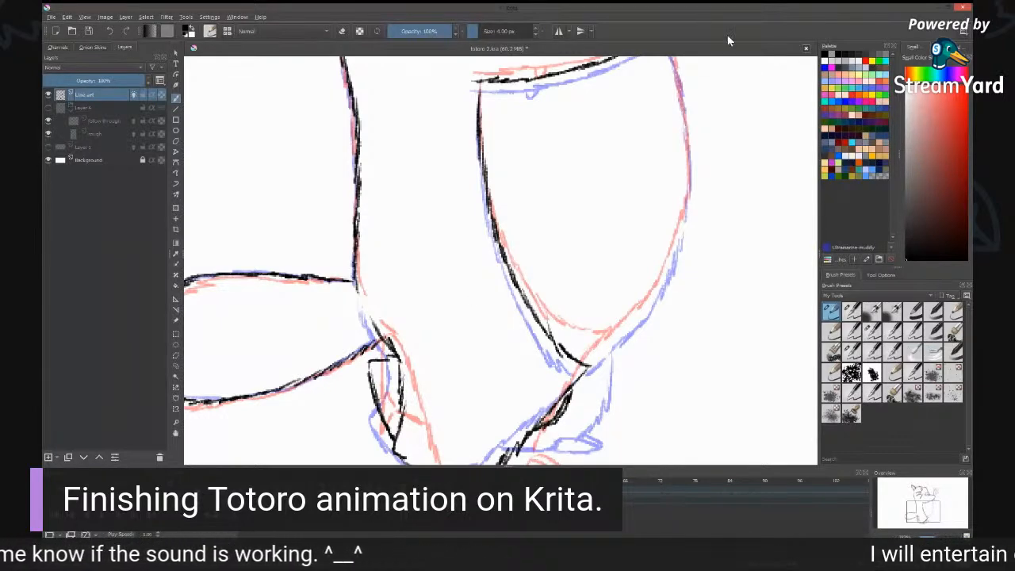
{"action": "left_click_drag", "start_coordinate": [700, 103], "coordinate": [692, 162]}
{"action": "mouse_move", "coordinate": [655, 96]}
{"action": "left_mouse_down"}
{"action": "mouse_move", "coordinate": [682, 208]}
{"action": "mouse_move", "coordinate": [666, 320]}
{"action": "mouse_move", "coordinate": [707, 204]}
{"action": "mouse_move", "coordinate": [704, 152]}
{"action": "mouse_move", "coordinate": [700, 181]}
{"action": "mouse_move", "coordinate": [656, 251]}
{"action": "mouse_move", "coordinate": [612, 282]}
{"action": "left_mouse_up"}
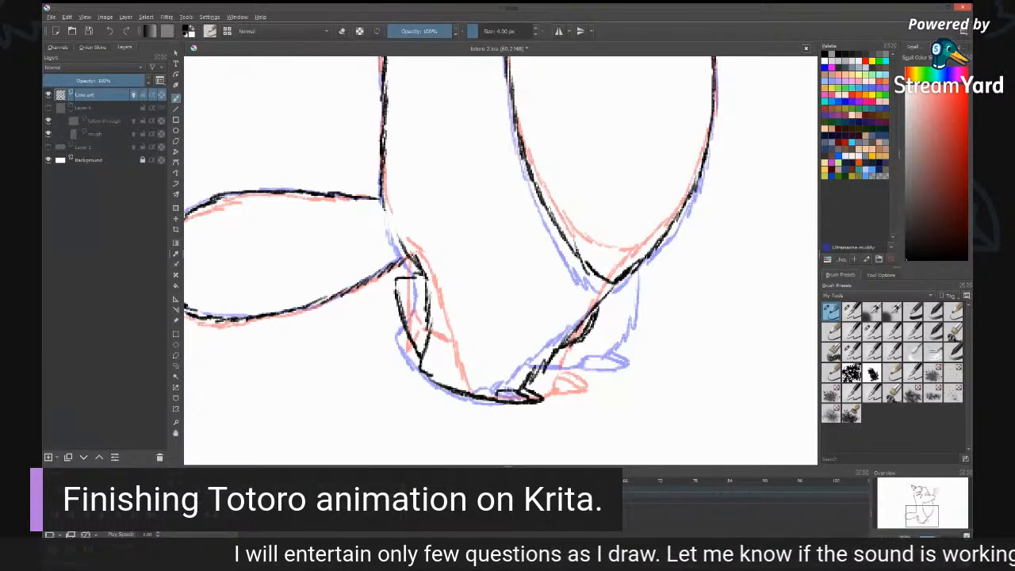
Step: Erase the raised rear foot's outline behind the leg
{"action": "key", "text": "e"}
{"action": "mouse_move", "coordinate": [422, 274]}
{"action": "left_mouse_down"}
{"action": "mouse_move", "coordinate": [396, 289]}
{"action": "mouse_move", "coordinate": [395, 319]}
{"action": "mouse_move", "coordinate": [418, 357]}
{"action": "left_mouse_up"}
{"action": "key", "text": "e"}
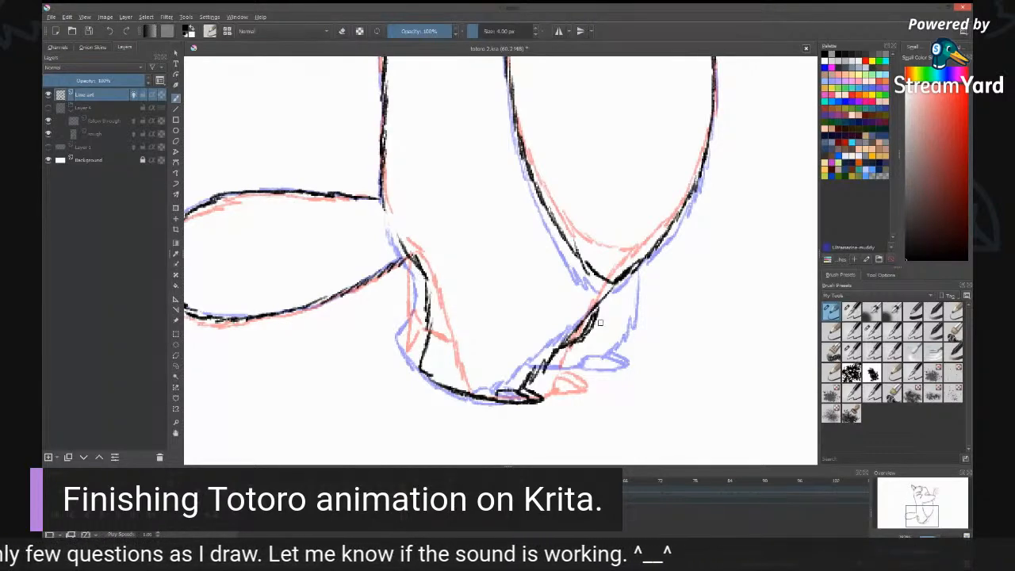
Step: Erase the far foot's short outline beside the leg's front edge and re-ink it wider, starting at the belly's lower point
{"action": "key", "text": "e"}
{"action": "left_click_drag", "start_coordinate": [605, 316], "coordinate": [570, 352]}
{"action": "key", "text": "e"}
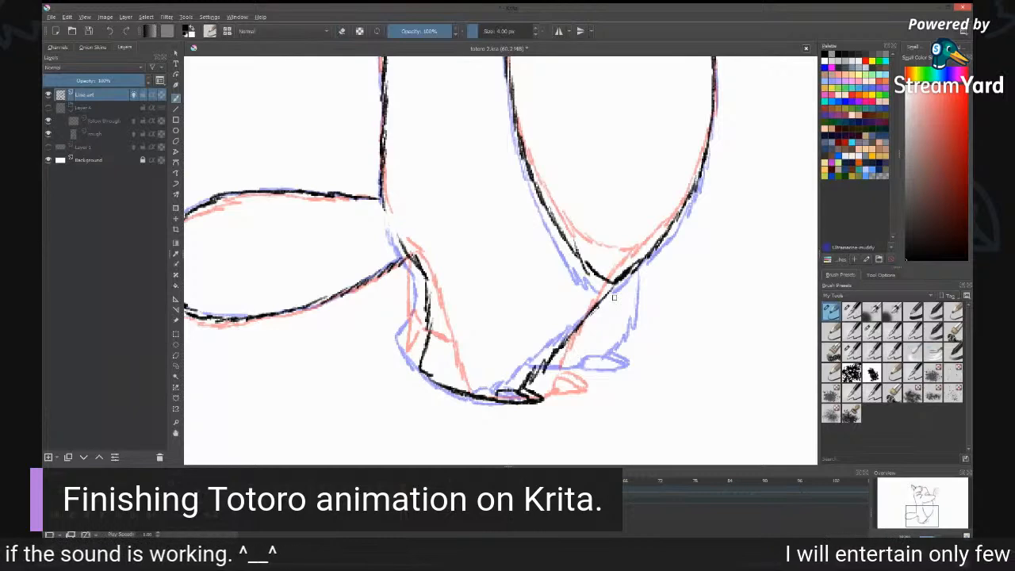
{"action": "mouse_move", "coordinate": [615, 286]}
{"action": "left_mouse_down"}
{"action": "mouse_move", "coordinate": [596, 341]}
{"action": "mouse_move", "coordinate": [552, 358]}
{"action": "left_mouse_up"}
{"action": "key", "text": "ctrl+z"}
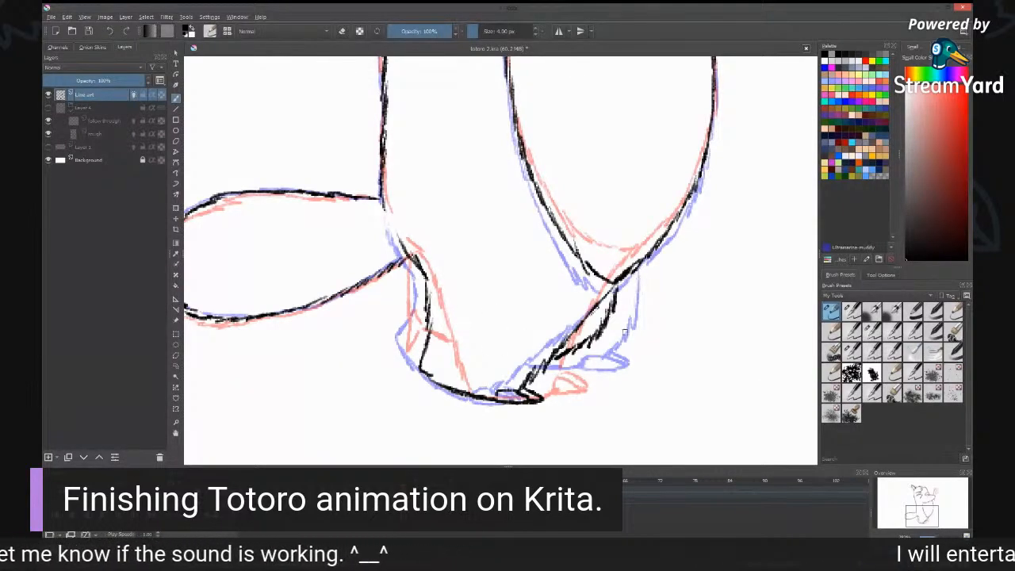
Step: Ink the paw's small fingers at the end of the arm, comparing them with the neighbouring frame
{"action": "key", "text": "minus"}
{"action": "key", "text": "minus"}
{"action": "left_click_drag", "start_coordinate": [599, 181], "coordinate": [620, 277]}
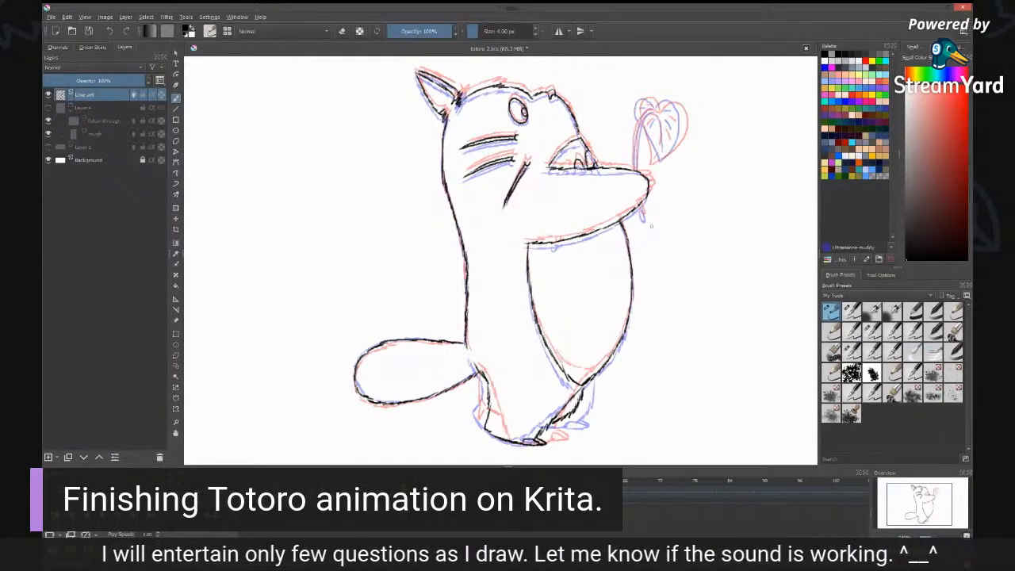
{"action": "key", "text": "plus"}
{"action": "key", "text": "plus"}
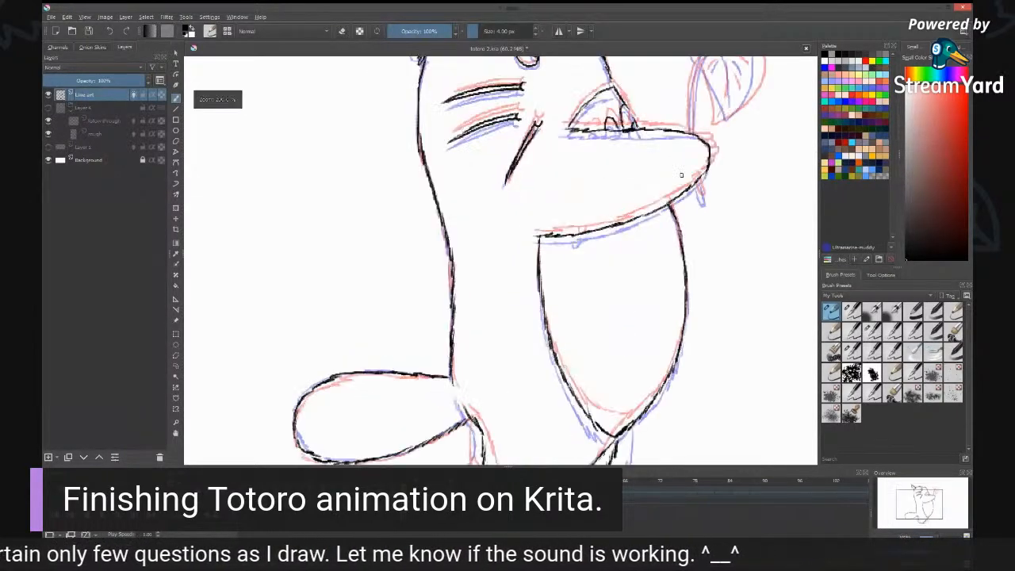
{"action": "left_click_drag", "start_coordinate": [739, 144], "coordinate": [548, 260]}
{"action": "mouse_move", "coordinate": [593, 197]}
{"action": "left_mouse_down"}
{"action": "mouse_move", "coordinate": [617, 211]}
{"action": "mouse_move", "coordinate": [609, 240]}
{"action": "left_mouse_up"}
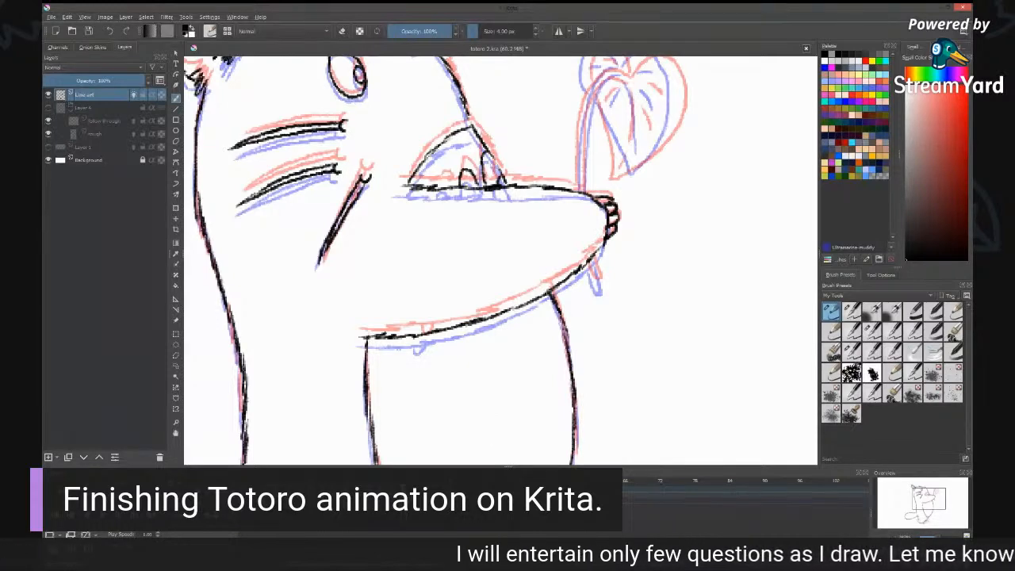
{"action": "key", "text": "Right"}
{"action": "left_click_drag", "start_coordinate": [598, 200], "coordinate": [616, 238]}
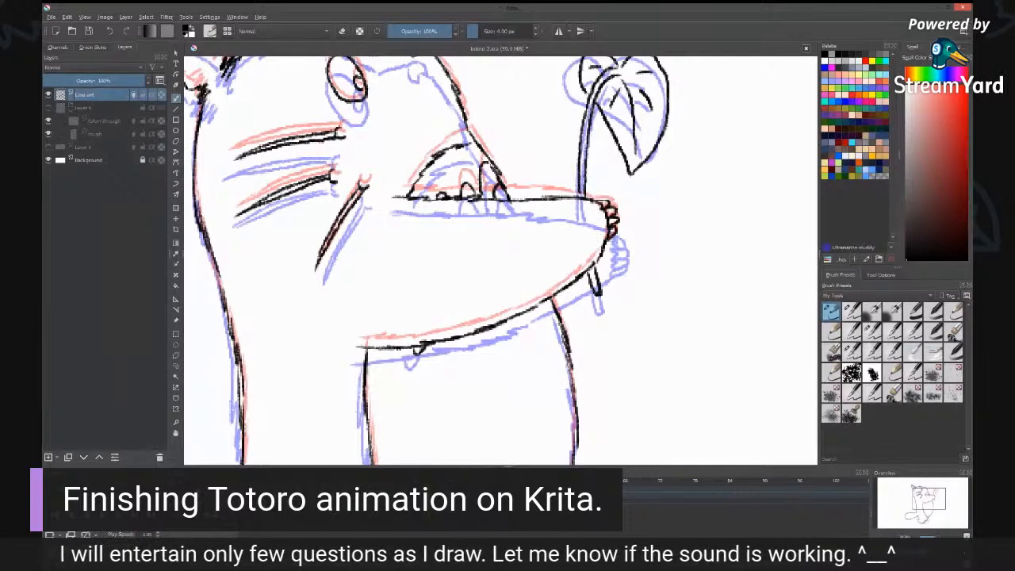
{"action": "key", "text": "Right"}
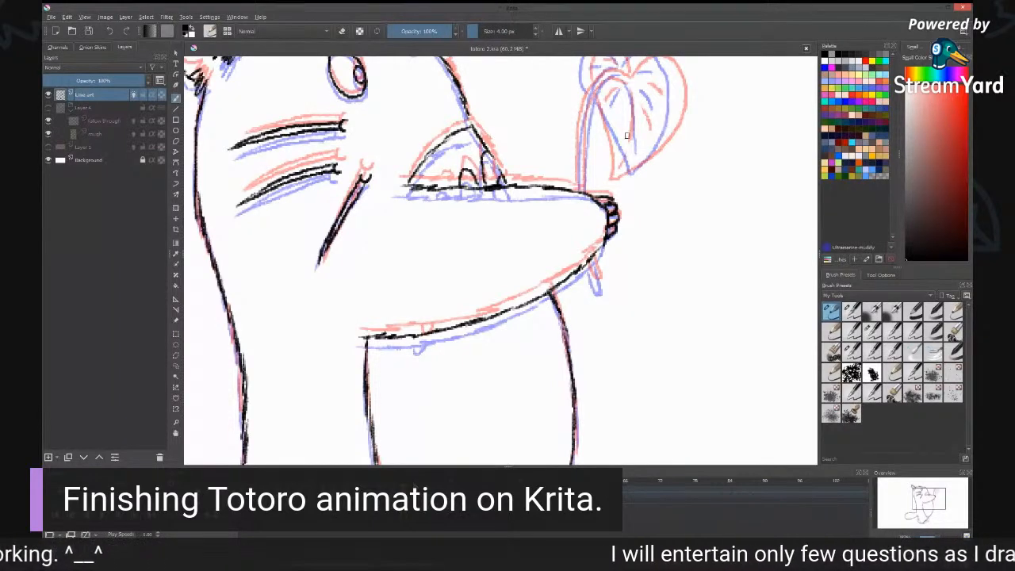
Step: Ink the leaf's curved double-line stem above the paw and the stem's end sticking out below the arm
{"action": "left_click_drag", "start_coordinate": [635, 116], "coordinate": [596, 180]}
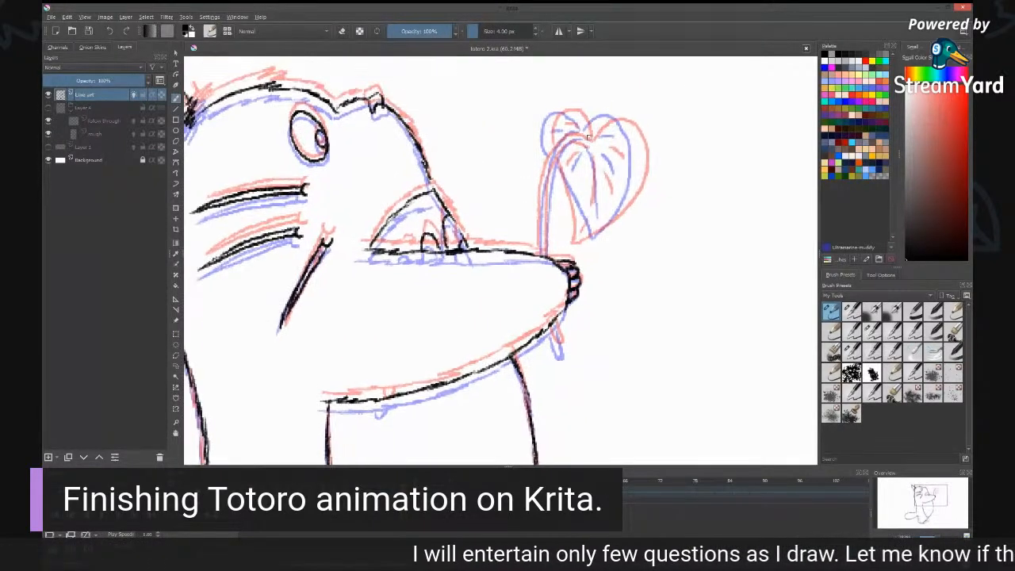
{"action": "mouse_move", "coordinate": [590, 138]}
{"action": "left_mouse_down"}
{"action": "mouse_move", "coordinate": [558, 143]}
{"action": "mouse_move", "coordinate": [549, 158]}
{"action": "mouse_move", "coordinate": [539, 254]}
{"action": "left_mouse_up"}
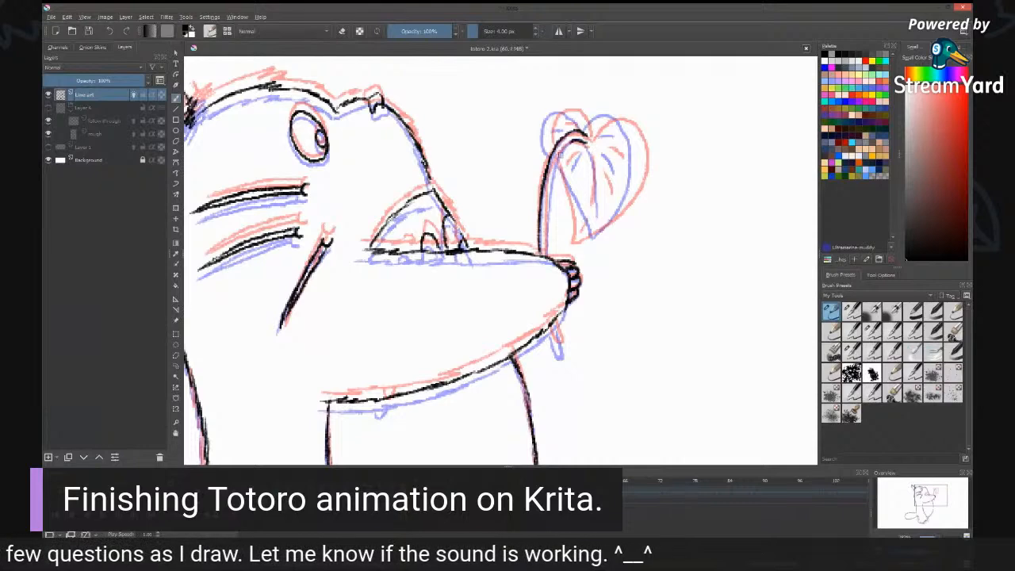
{"action": "mouse_move", "coordinate": [569, 145]}
{"action": "left_mouse_down"}
{"action": "mouse_move", "coordinate": [552, 171]}
{"action": "mouse_move", "coordinate": [546, 252]}
{"action": "left_mouse_up"}
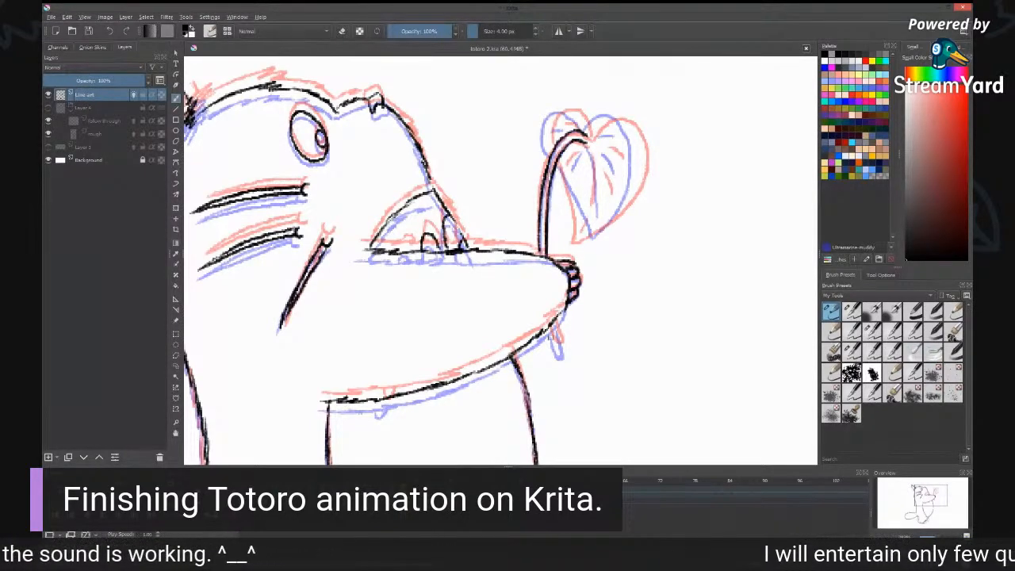
{"action": "left_click_drag", "start_coordinate": [549, 327], "coordinate": [559, 356]}
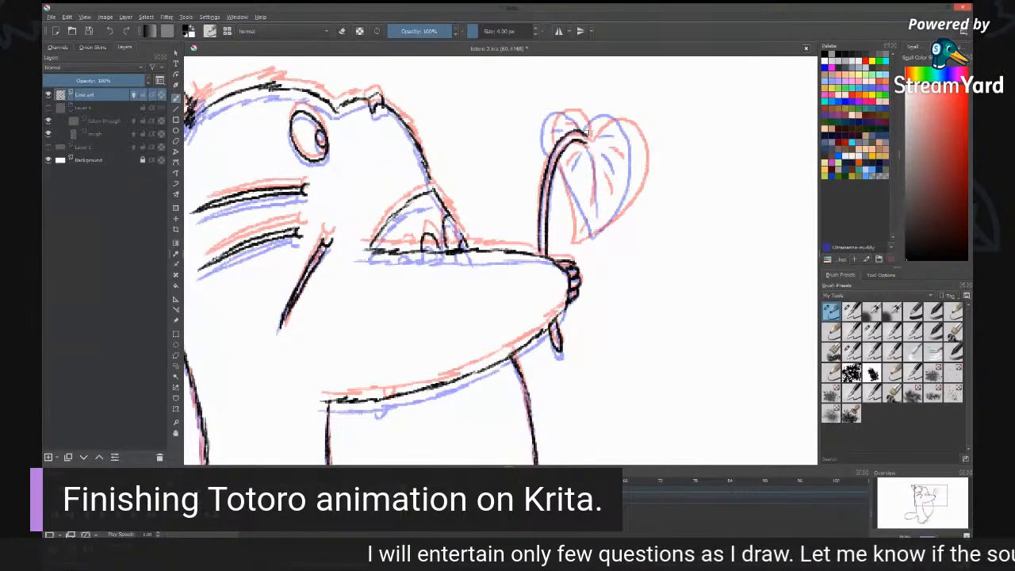
Step: Ink the heart-shaped leaf's outline with both lobes, its central vein, and the short side veins
{"action": "mouse_move", "coordinate": [587, 133]}
{"action": "left_mouse_down"}
{"action": "mouse_move", "coordinate": [575, 114]}
{"action": "mouse_move", "coordinate": [555, 112]}
{"action": "mouse_move", "coordinate": [548, 147]}
{"action": "mouse_move", "coordinate": [582, 232]}
{"action": "left_mouse_up"}
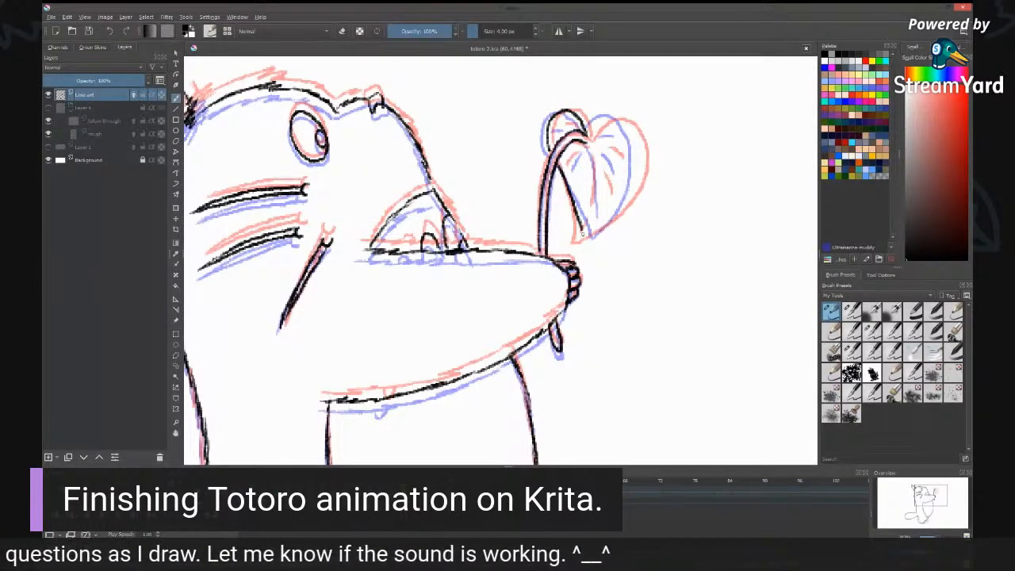
{"action": "mouse_move", "coordinate": [589, 140]}
{"action": "left_mouse_down"}
{"action": "mouse_move", "coordinate": [608, 115]}
{"action": "mouse_move", "coordinate": [628, 121]}
{"action": "mouse_move", "coordinate": [637, 159]}
{"action": "mouse_move", "coordinate": [625, 203]}
{"action": "mouse_move", "coordinate": [587, 240]}
{"action": "left_mouse_up"}
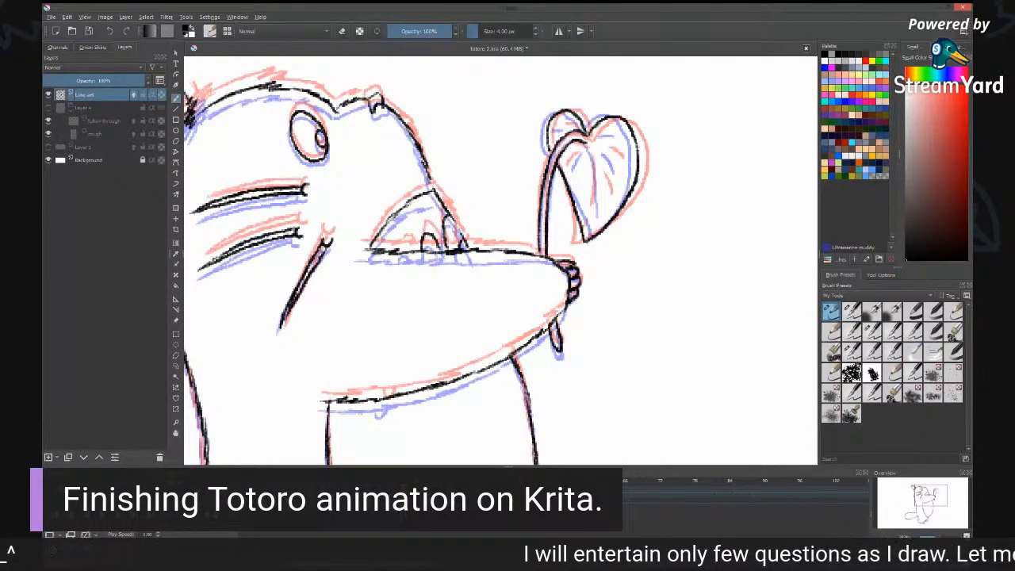
{"action": "left_click_drag", "start_coordinate": [585, 145], "coordinate": [590, 226]}
{"action": "left_click_drag", "start_coordinate": [581, 152], "coordinate": [569, 169]}
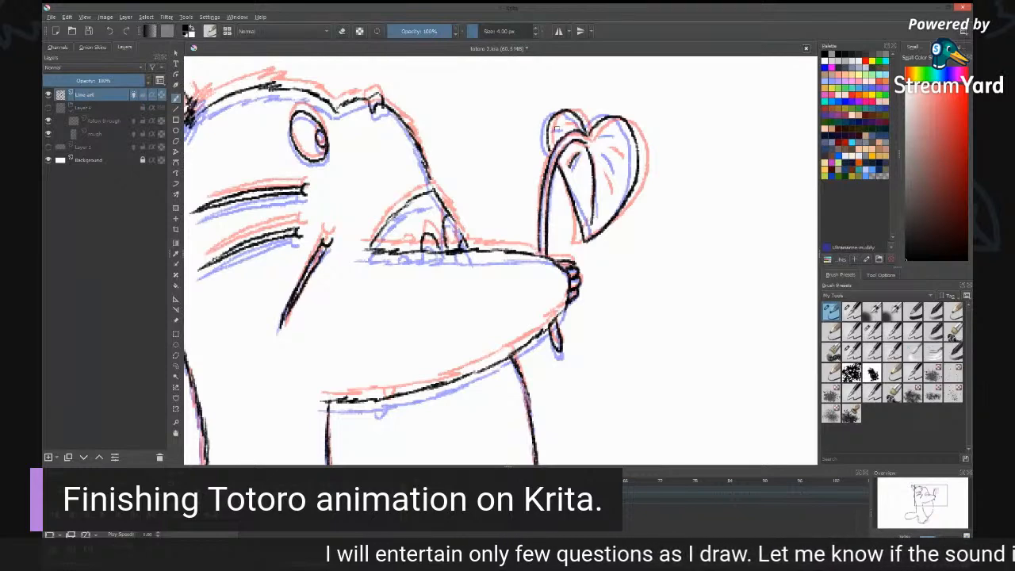
{"action": "mouse_move", "coordinate": [570, 129]}
{"action": "left_mouse_down"}
{"action": "mouse_move", "coordinate": [555, 131]}
{"action": "mouse_move", "coordinate": [623, 150]}
{"action": "mouse_move", "coordinate": [613, 190]}
{"action": "left_mouse_up"}
{"action": "key", "text": "ctrl+z"}
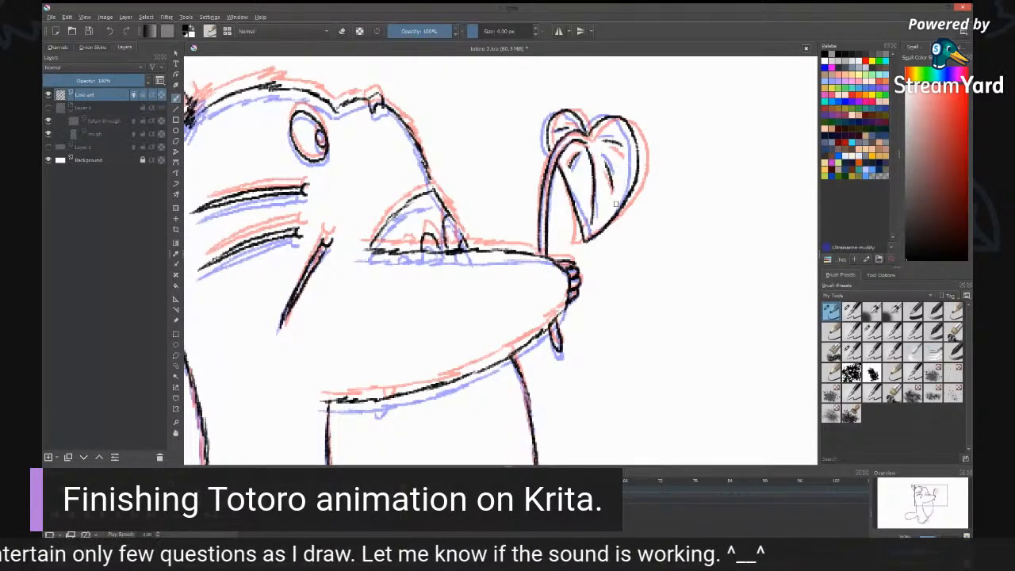
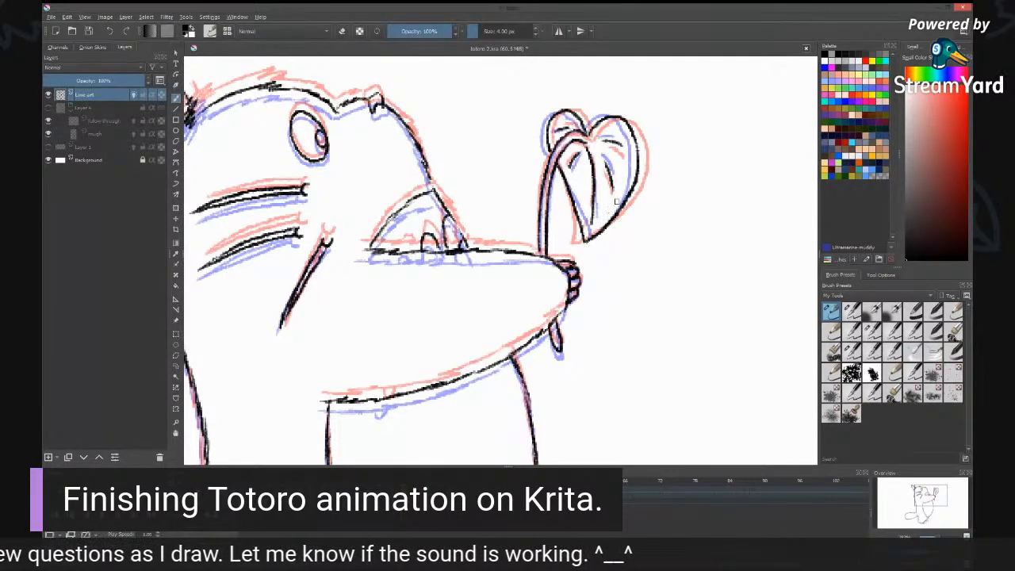
Step: Go to the next in-between frame and ink the ear's back and inner edges with the rough fur strokes at its base
{"action": "key", "text": "minus"}
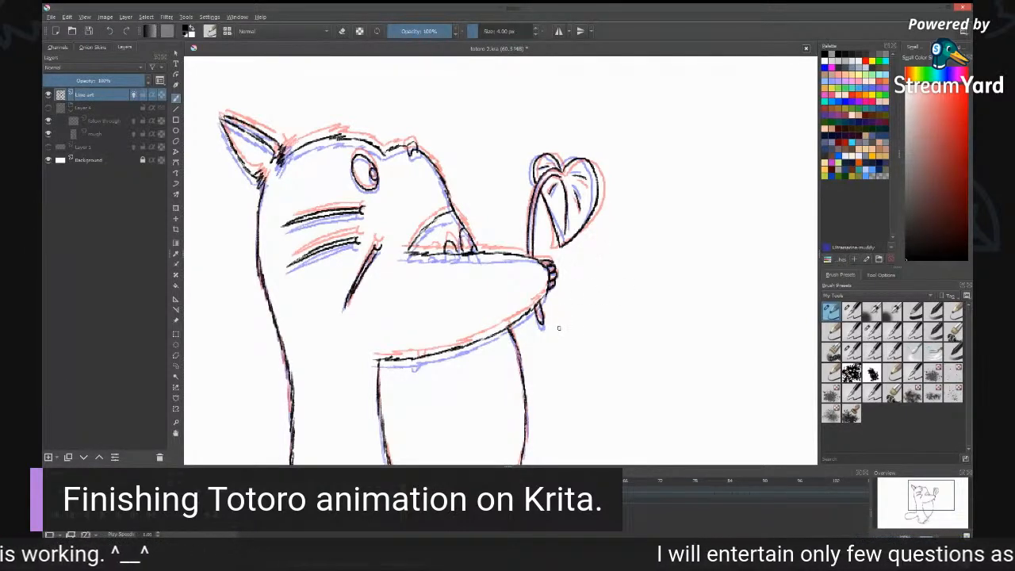
{"action": "left_click_drag", "start_coordinate": [575, 325], "coordinate": [597, 162]}
{"action": "left_click_drag", "start_coordinate": [590, 264], "coordinate": [623, 193]}
{"action": "scroll", "coordinate": [619, 206], "scroll_direction": "down", "scroll_amount": 3}
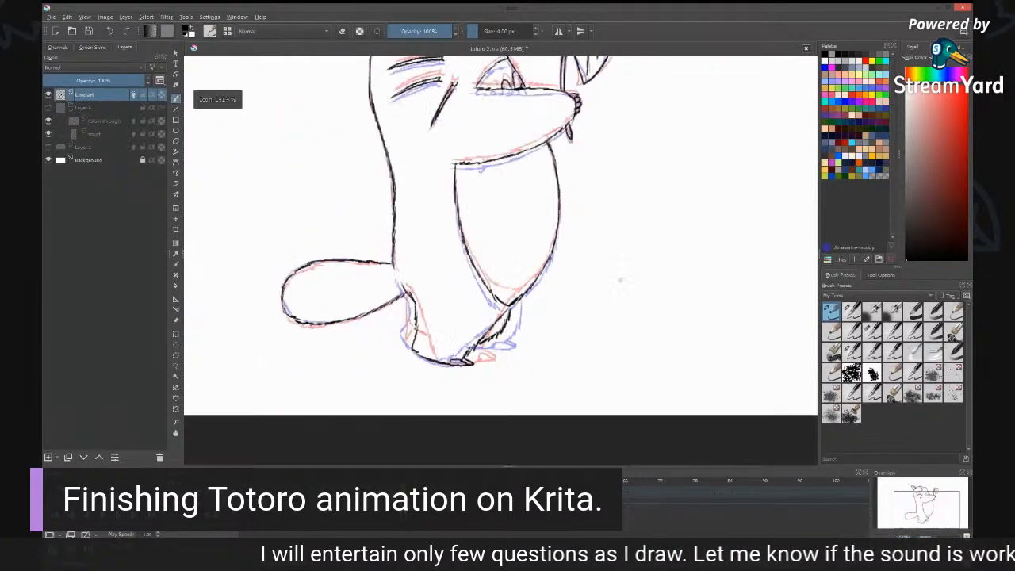
{"action": "left_click_drag", "start_coordinate": [604, 222], "coordinate": [614, 295]}
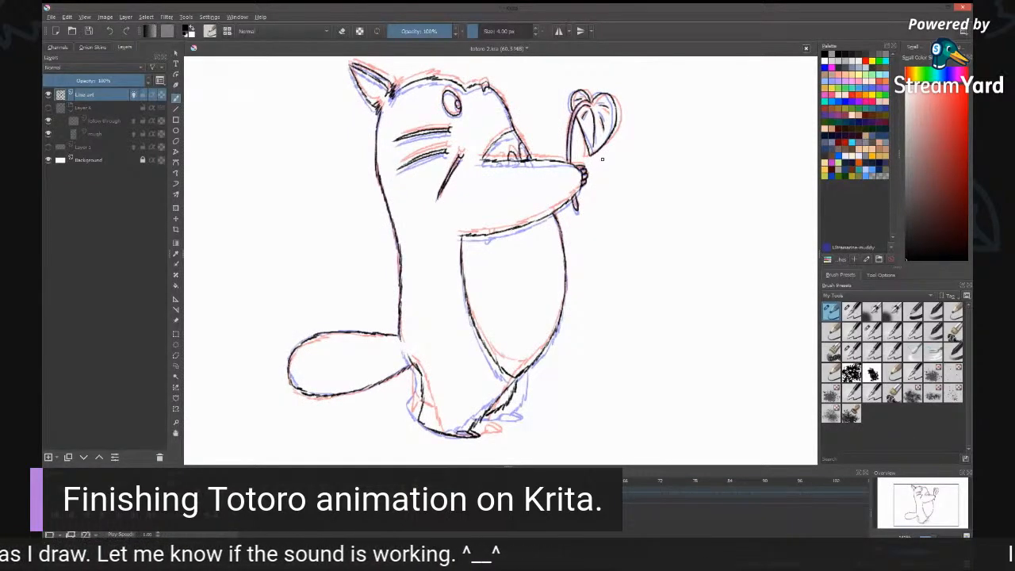
{"action": "key", "text": "Right"}
{"action": "key", "text": "ctrl+plus"}
{"action": "left_click_drag", "start_coordinate": [465, 60], "coordinate": [577, 209]}
{"action": "key", "text": "ctrl+plus"}
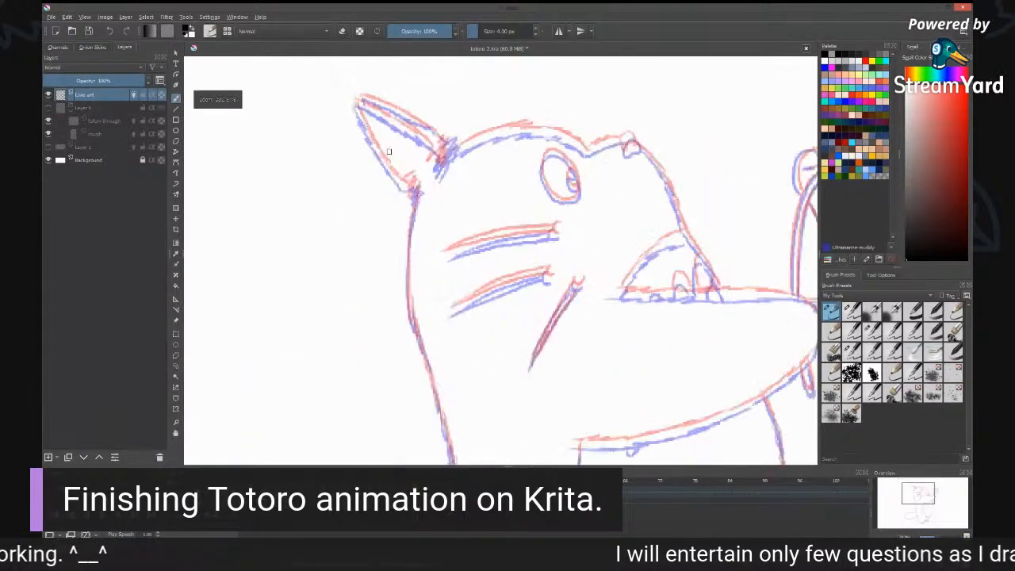
{"action": "left_click_drag", "start_coordinate": [371, 133], "coordinate": [402, 186]}
{"action": "left_click_drag", "start_coordinate": [356, 101], "coordinate": [440, 146]}
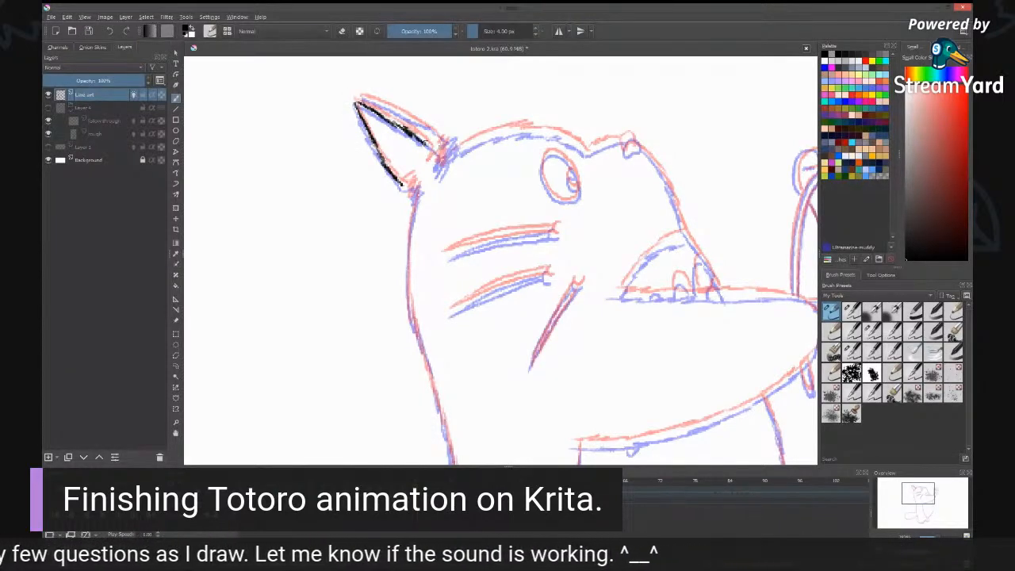
{"action": "mouse_move", "coordinate": [424, 141]}
{"action": "left_mouse_down"}
{"action": "mouse_move", "coordinate": [438, 154]}
{"action": "mouse_move", "coordinate": [432, 169]}
{"action": "left_mouse_up"}
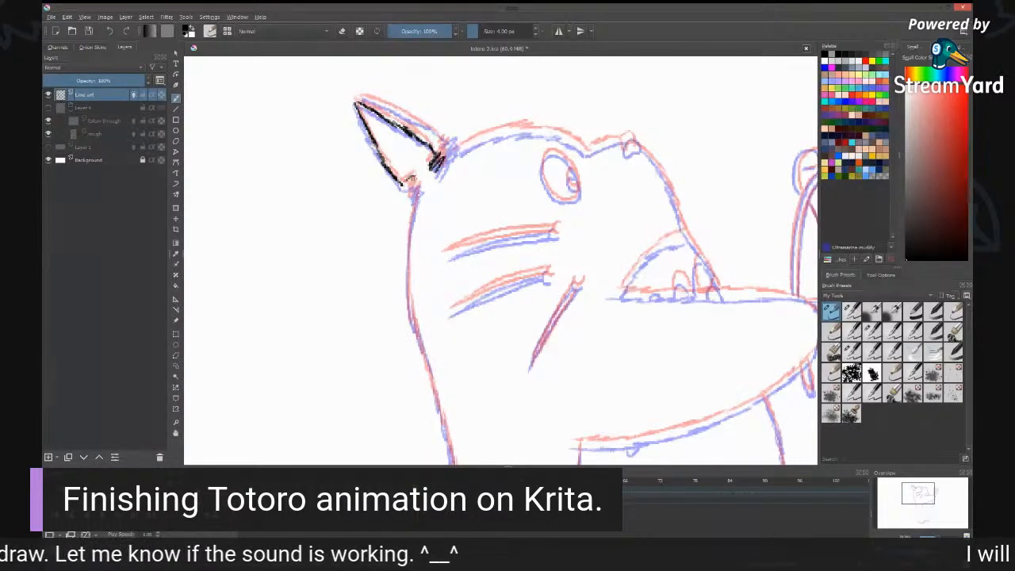
Step: Ink the back's long contour from the ear's base down to the tail, and the tail's rounded outline
{"action": "left_click_drag", "start_coordinate": [416, 184], "coordinate": [410, 314]}
{"action": "mouse_move", "coordinate": [409, 279]}
{"action": "left_mouse_down"}
{"action": "mouse_move", "coordinate": [412, 323]}
{"action": "mouse_move", "coordinate": [429, 367]}
{"action": "left_mouse_up"}
{"action": "mouse_move", "coordinate": [457, 376]}
{"action": "left_mouse_down"}
{"action": "mouse_move", "coordinate": [463, 239]}
{"action": "mouse_move", "coordinate": [497, 136]}
{"action": "mouse_move", "coordinate": [481, 141]}
{"action": "mouse_move", "coordinate": [501, 247]}
{"action": "mouse_move", "coordinate": [499, 382]}
{"action": "left_mouse_up"}
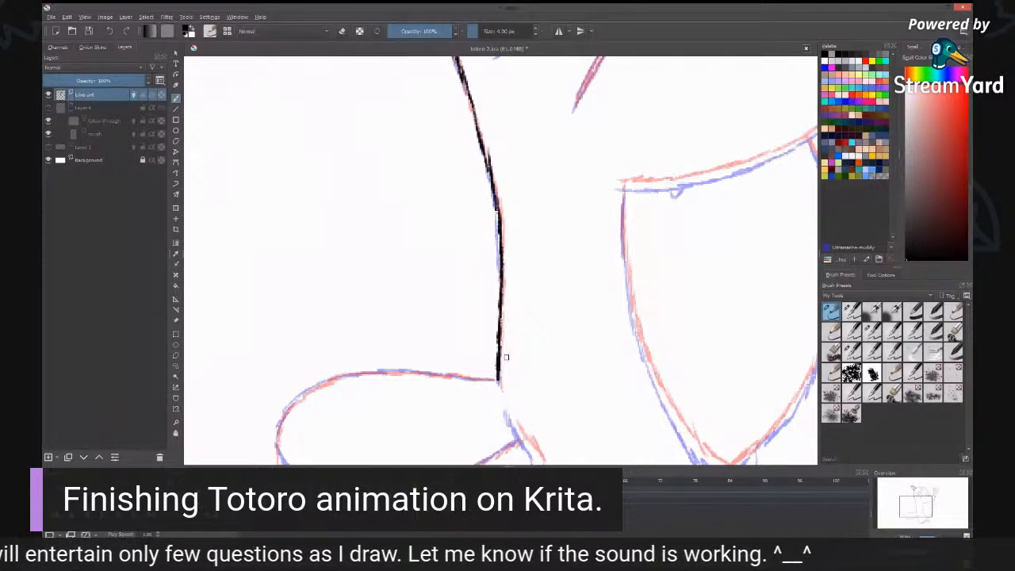
{"action": "mouse_move", "coordinate": [521, 357]}
{"action": "left_mouse_down"}
{"action": "mouse_move", "coordinate": [613, 213]}
{"action": "mouse_move", "coordinate": [545, 237]}
{"action": "mouse_move", "coordinate": [416, 246]}
{"action": "mouse_move", "coordinate": [369, 317]}
{"action": "mouse_move", "coordinate": [468, 358]}
{"action": "mouse_move", "coordinate": [572, 326]}
{"action": "mouse_move", "coordinate": [608, 306]}
{"action": "mouse_move", "coordinate": [611, 290]}
{"action": "mouse_move", "coordinate": [635, 341]}
{"action": "left_mouse_up"}
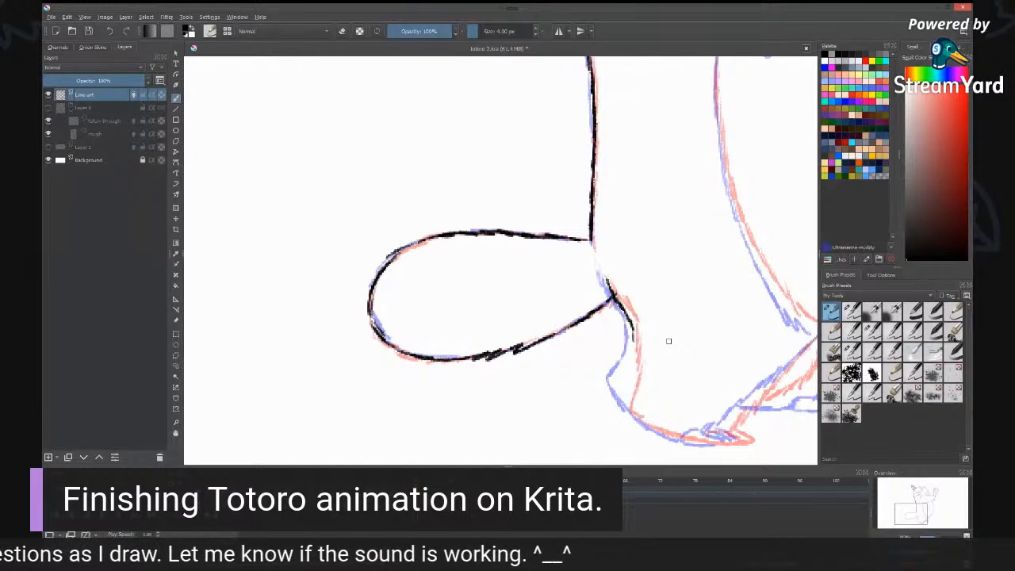
Step: Ink the near leg's rear edge, curved sole and furry slanted front edge, ending in the small oval foot
{"action": "left_click_drag", "start_coordinate": [734, 373], "coordinate": [612, 301]}
{"action": "mouse_move", "coordinate": [488, 266]}
{"action": "left_mouse_down"}
{"action": "mouse_move", "coordinate": [491, 305]}
{"action": "mouse_move", "coordinate": [538, 374]}
{"action": "left_mouse_up"}
{"action": "left_click_drag", "start_coordinate": [682, 271], "coordinate": [591, 354]}
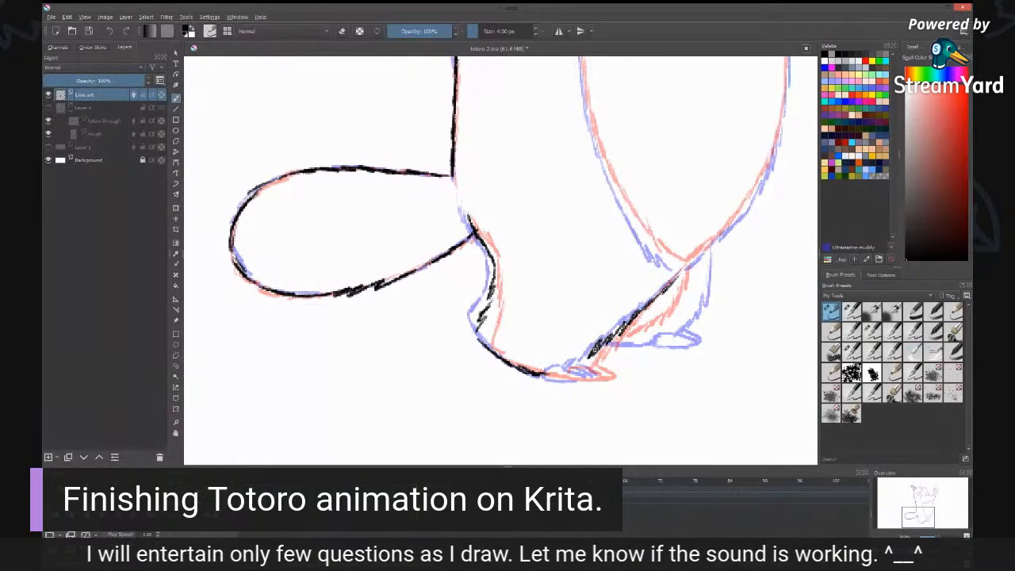
{"action": "mouse_move", "coordinate": [594, 349]}
{"action": "left_mouse_down"}
{"action": "mouse_move", "coordinate": [571, 367]}
{"action": "mouse_move", "coordinate": [605, 376]}
{"action": "left_mouse_up"}
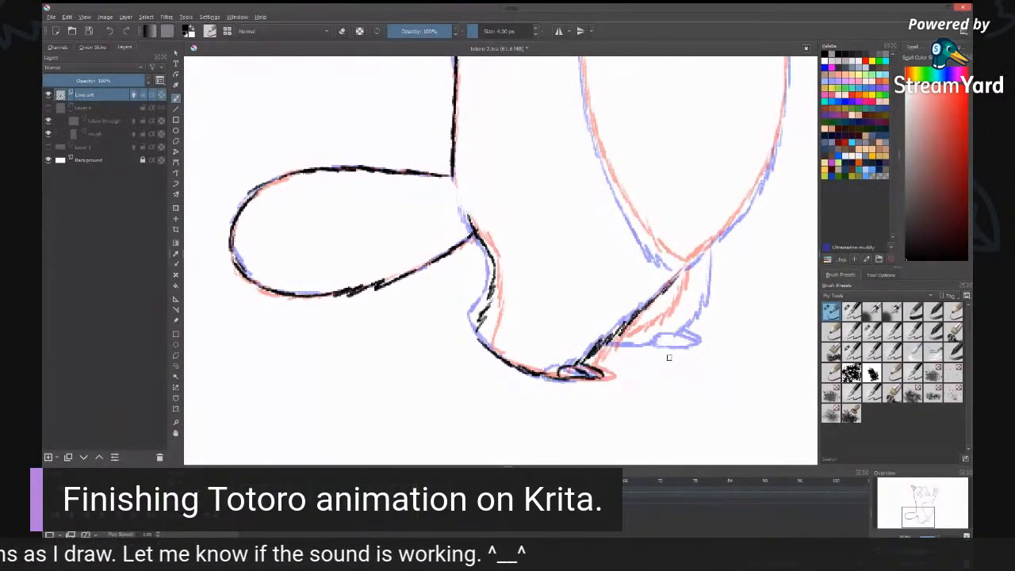
Step: Ink the ear's outer edge from the tip down to the dark fur tuft where it meets the head
{"action": "mouse_move", "coordinate": [766, 154]}
{"action": "left_mouse_down"}
{"action": "mouse_move", "coordinate": [684, 225]}
{"action": "mouse_move", "coordinate": [653, 277]}
{"action": "mouse_move", "coordinate": [685, 345]}
{"action": "left_mouse_up"}
{"action": "left_click_drag", "start_coordinate": [550, 196], "coordinate": [608, 234]}
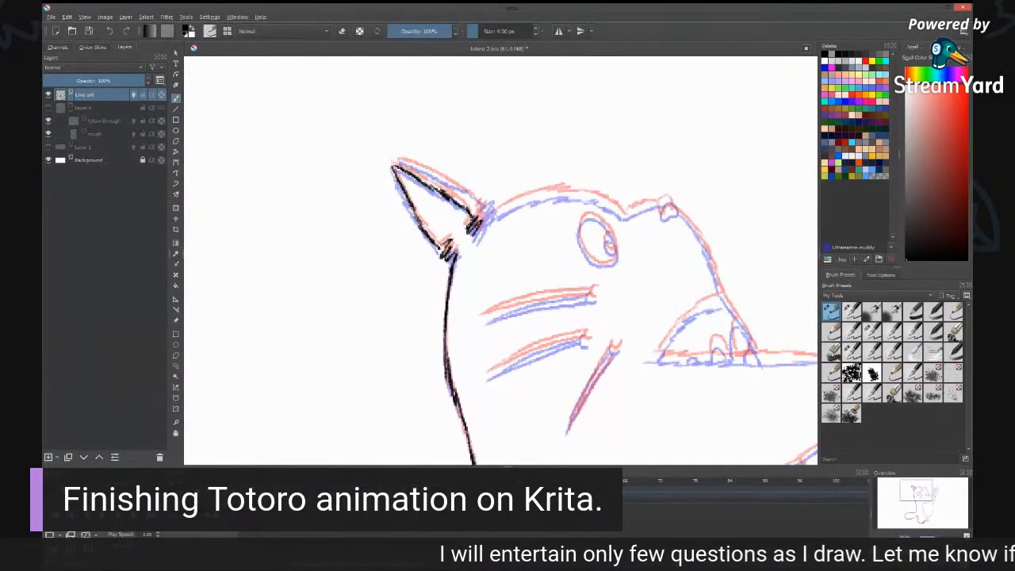
{"action": "mouse_move", "coordinate": [397, 164]}
{"action": "left_mouse_down"}
{"action": "mouse_move", "coordinate": [468, 197]}
{"action": "mouse_move", "coordinate": [491, 222]}
{"action": "left_mouse_up"}
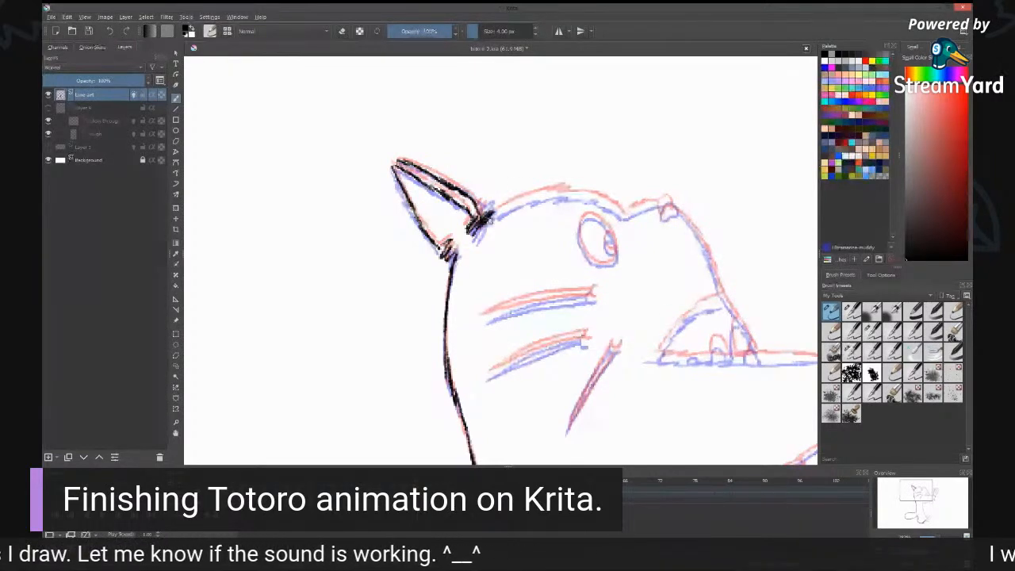
Step: Ink the head's contour from the ear over the nose and down to the arm, and the oval eye with its pupil
{"action": "mouse_move", "coordinate": [492, 212]}
{"action": "left_mouse_down"}
{"action": "mouse_move", "coordinate": [573, 191]}
{"action": "mouse_move", "coordinate": [620, 214]}
{"action": "mouse_move", "coordinate": [666, 201]}
{"action": "mouse_move", "coordinate": [676, 214]}
{"action": "left_mouse_up"}
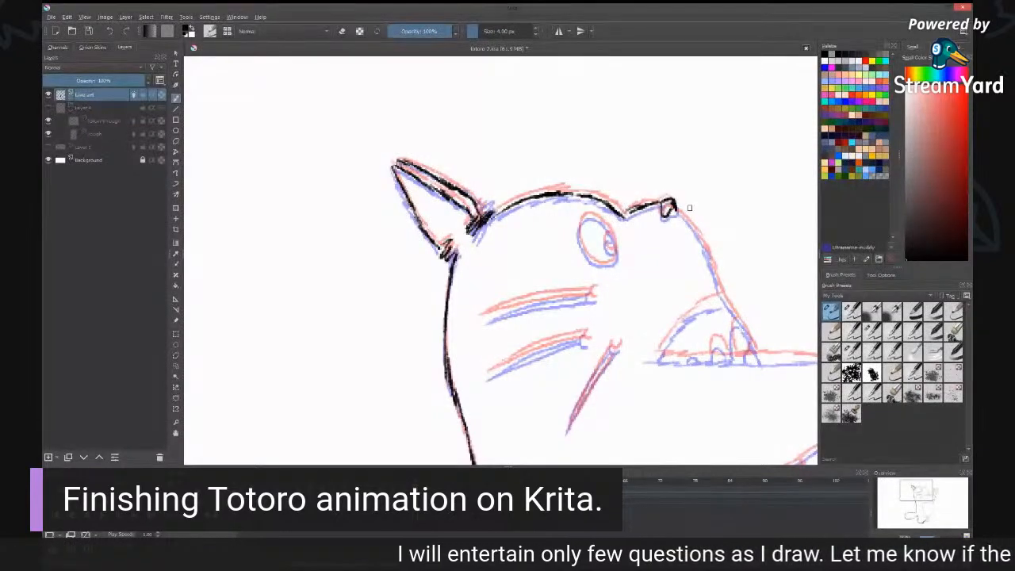
{"action": "left_click_drag", "start_coordinate": [676, 211], "coordinate": [758, 349]}
{"action": "mouse_move", "coordinate": [600, 215]}
{"action": "left_mouse_down"}
{"action": "mouse_move", "coordinate": [583, 218]}
{"action": "mouse_move", "coordinate": [579, 241]}
{"action": "mouse_move", "coordinate": [589, 260]}
{"action": "mouse_move", "coordinate": [615, 263]}
{"action": "left_mouse_up"}
{"action": "mouse_move", "coordinate": [593, 218]}
{"action": "left_mouse_down"}
{"action": "mouse_move", "coordinate": [616, 261]}
{"action": "mouse_move", "coordinate": [598, 219]}
{"action": "left_mouse_up"}
Step: Rotate the canvas and ink the two upper cheek whiskers as tapering double lines following the onion-skin outlines
{"action": "mouse_move", "coordinate": [684, 202]}
{"action": "left_mouse_down"}
{"action": "mouse_move", "coordinate": [614, 105]}
{"action": "mouse_move", "coordinate": [612, 238]}
{"action": "left_mouse_up"}
{"action": "left_click_drag", "start_coordinate": [688, 238], "coordinate": [578, 81]}
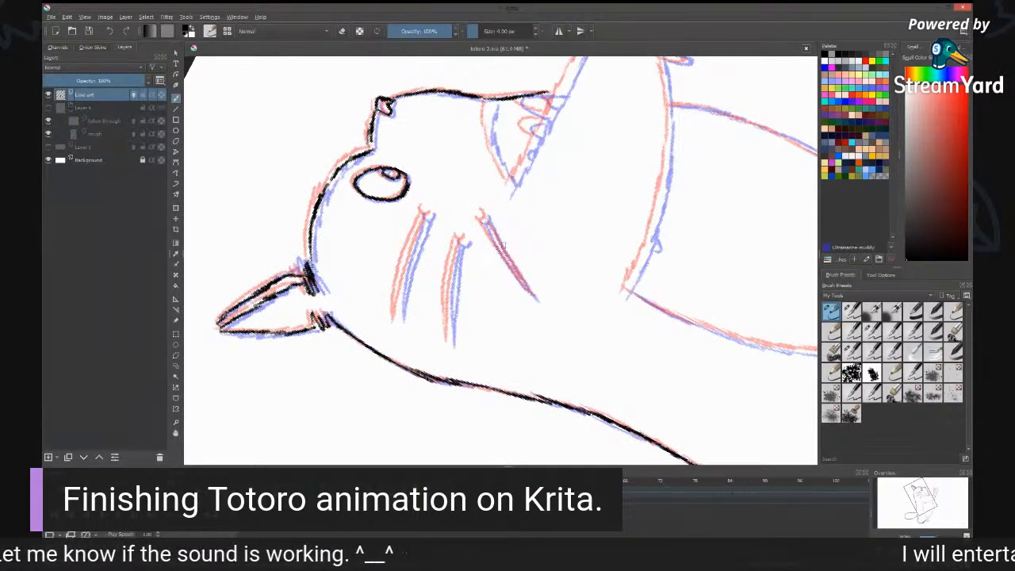
{"action": "mouse_move", "coordinate": [422, 210]}
{"action": "left_mouse_down"}
{"action": "mouse_move", "coordinate": [434, 213]}
{"action": "mouse_move", "coordinate": [411, 242]}
{"action": "mouse_move", "coordinate": [396, 309]}
{"action": "left_mouse_up"}
{"action": "left_click_drag", "start_coordinate": [426, 217], "coordinate": [397, 316]}
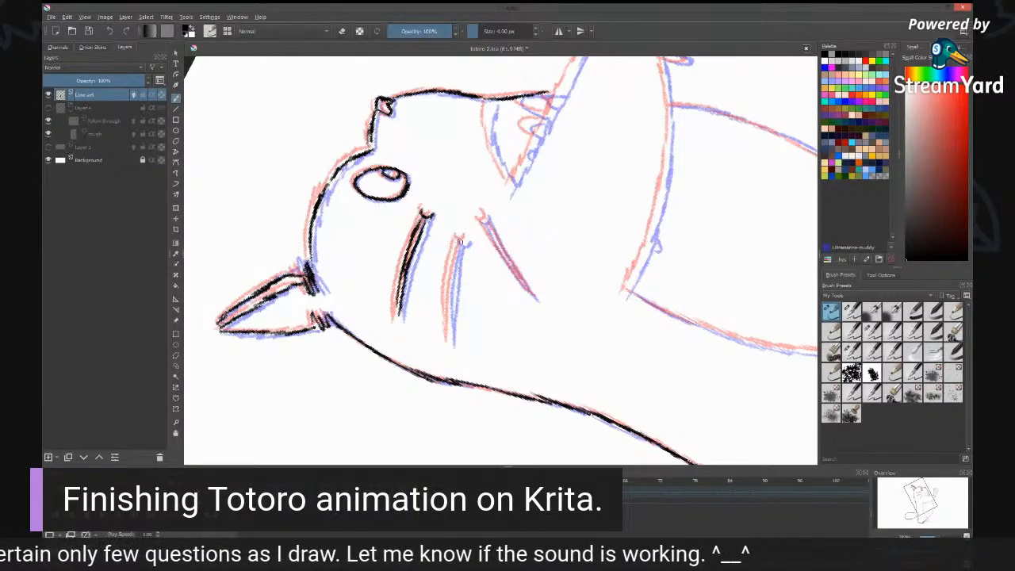
{"action": "left_click_drag", "start_coordinate": [460, 239], "coordinate": [448, 325]}
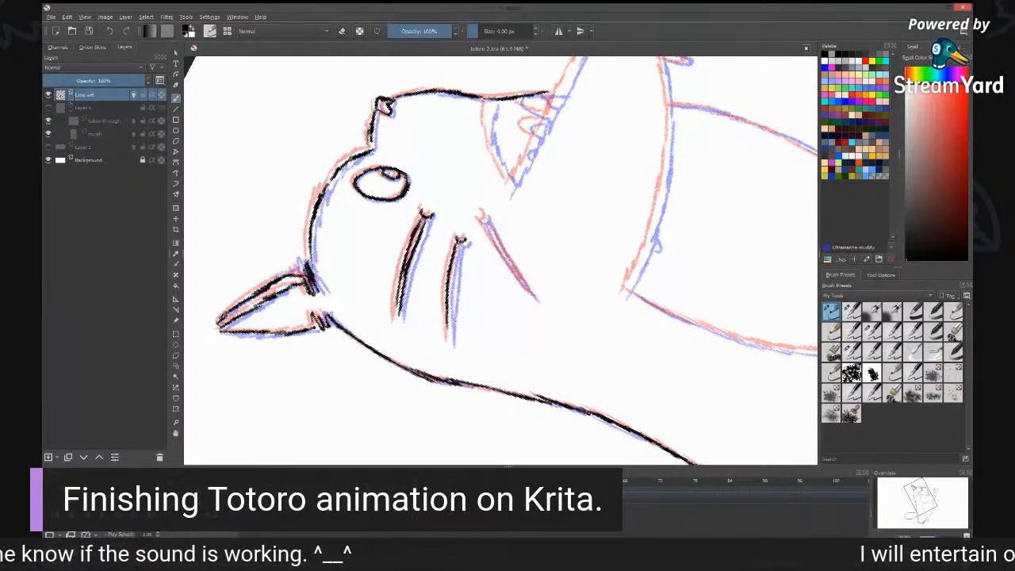
{"action": "left_click_drag", "start_coordinate": [460, 240], "coordinate": [450, 345]}
Step: Ink the third whisker nearest the mouth, erasing its middle part and redrawing it down to the tip
{"action": "left_click_drag", "start_coordinate": [479, 211], "coordinate": [528, 286]}
{"action": "key", "text": "e"}
{"action": "left_click_drag", "start_coordinate": [498, 237], "coordinate": [520, 276]}
{"action": "key", "text": "e"}
{"action": "left_click_drag", "start_coordinate": [494, 236], "coordinate": [539, 297]}
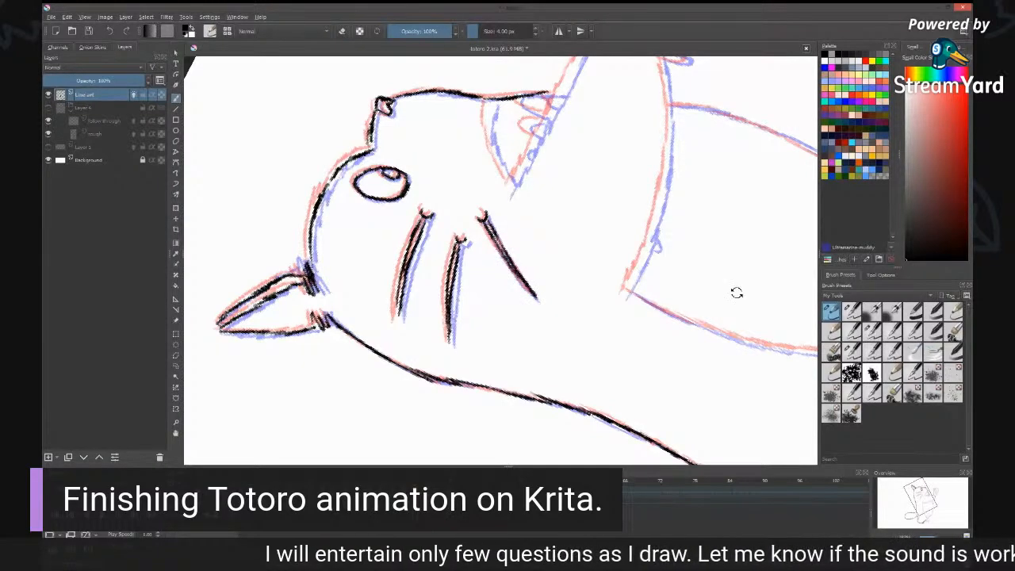
Step: Ink the outstretched arm's upper edge, rounded end and lower edge back to the top of the belly
{"action": "left_click_drag", "start_coordinate": [737, 292], "coordinate": [697, 322]}
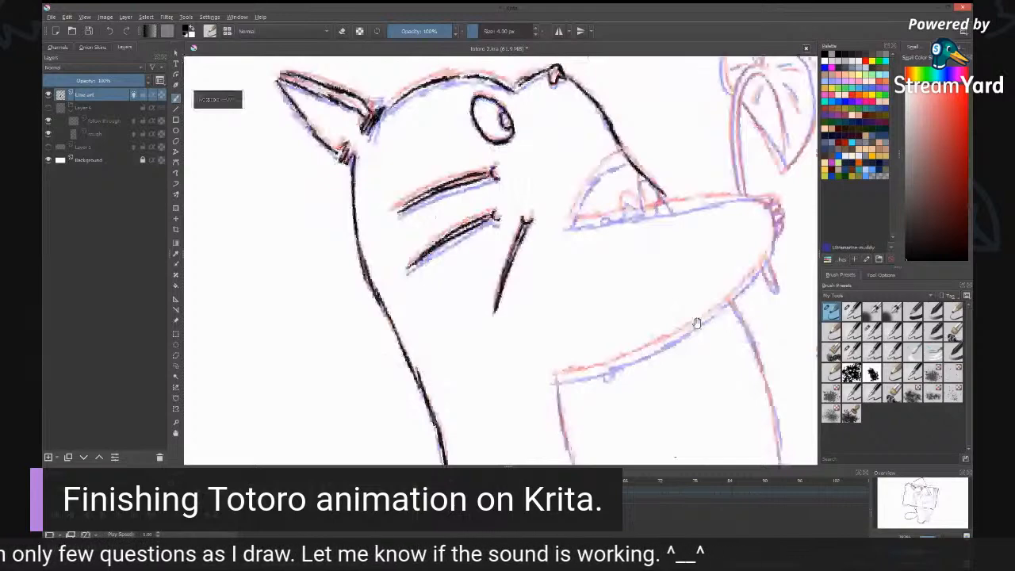
{"action": "left_click_drag", "start_coordinate": [697, 323], "coordinate": [610, 366]}
{"action": "mouse_move", "coordinate": [474, 272]}
{"action": "left_mouse_down"}
{"action": "mouse_move", "coordinate": [679, 249]}
{"action": "mouse_move", "coordinate": [677, 304]}
{"action": "left_mouse_up"}
{"action": "left_click_drag", "start_coordinate": [663, 351], "coordinate": [687, 229]}
{"action": "left_click_drag", "start_coordinate": [698, 192], "coordinate": [493, 299]}
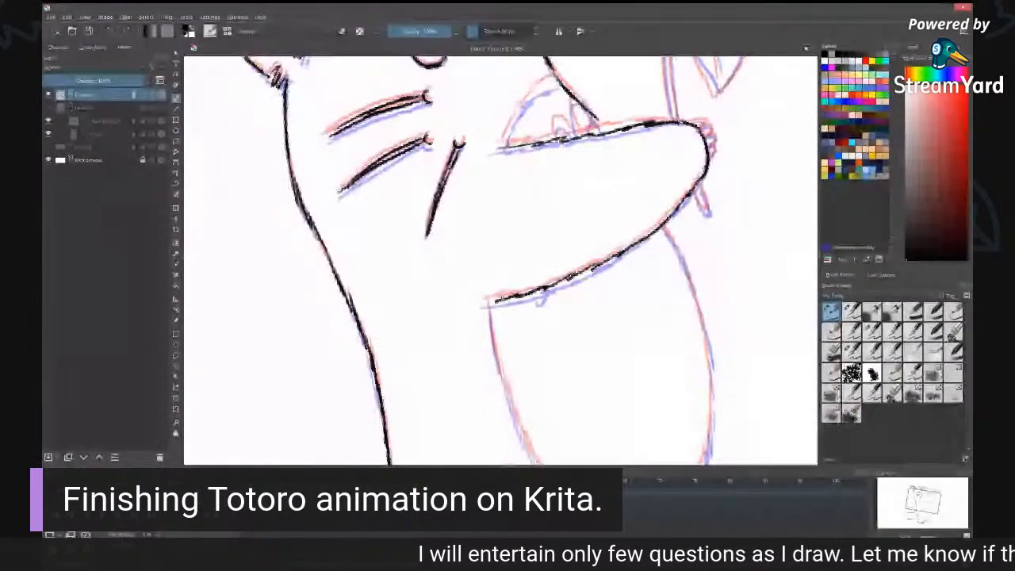
Step: Ink the mouth's curve and teeth above the arm, and the small bump on the arm's lower edge
{"action": "left_click_drag", "start_coordinate": [628, 156], "coordinate": [615, 176]}
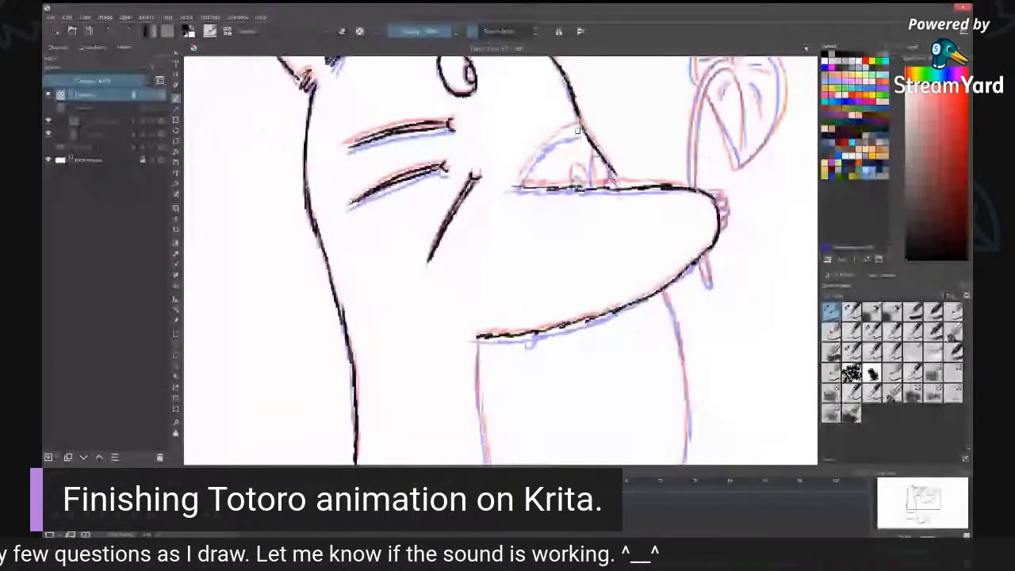
{"action": "left_click_drag", "start_coordinate": [580, 128], "coordinate": [520, 185]}
{"action": "mouse_move", "coordinate": [594, 152]}
{"action": "left_mouse_down"}
{"action": "mouse_move", "coordinate": [592, 186]}
{"action": "mouse_move", "coordinate": [575, 187]}
{"action": "left_mouse_up"}
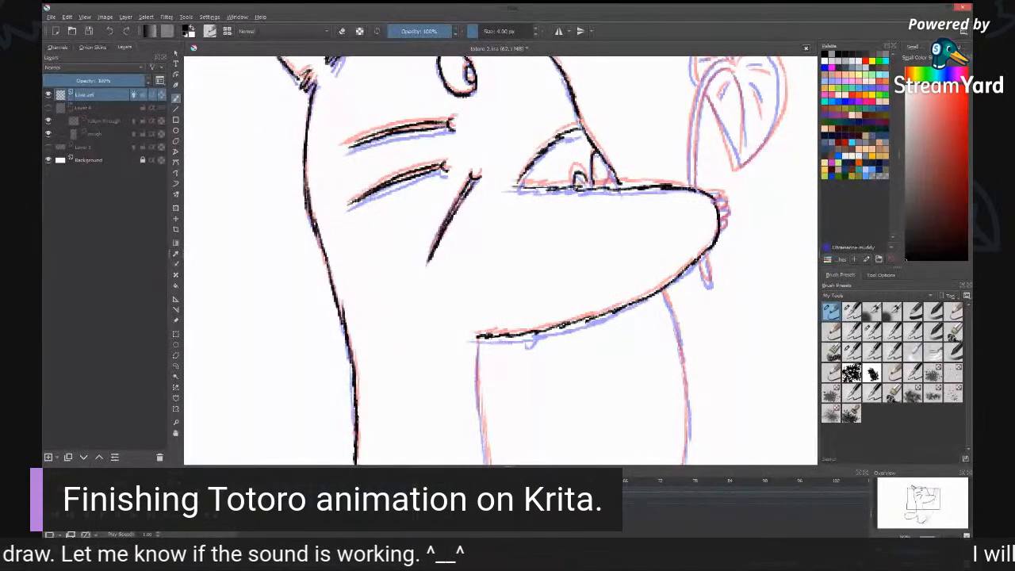
{"action": "left_click_drag", "start_coordinate": [529, 333], "coordinate": [538, 333]}
Step: Ink the belly's two side curves down to the lower point, and the far leg's furry edge and underside beside it
{"action": "left_click_drag", "start_coordinate": [654, 372], "coordinate": [609, 184]}
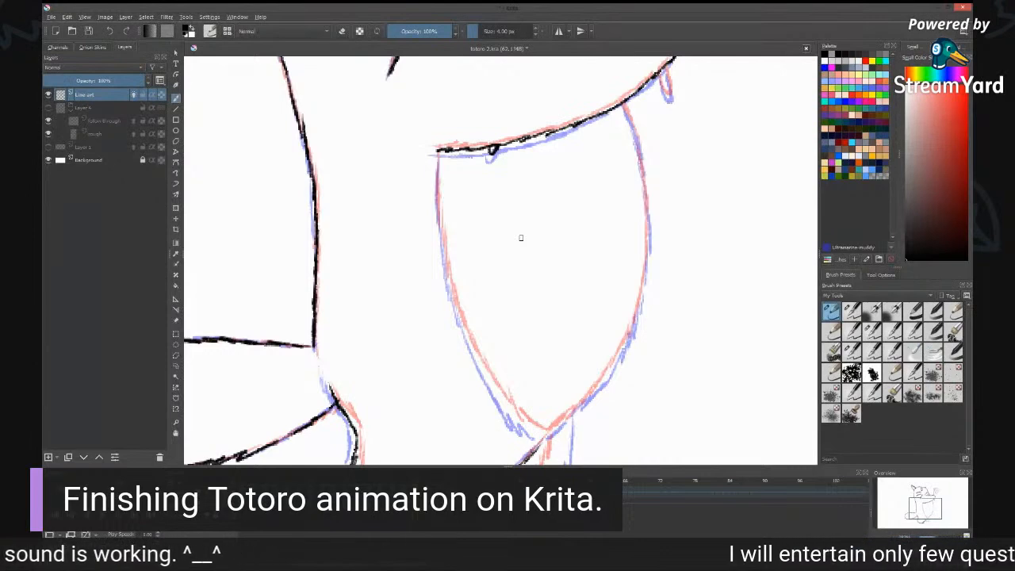
{"action": "mouse_move", "coordinate": [438, 151]}
{"action": "left_mouse_down"}
{"action": "mouse_move", "coordinate": [439, 229]}
{"action": "mouse_move", "coordinate": [464, 333]}
{"action": "mouse_move", "coordinate": [537, 434]}
{"action": "left_mouse_up"}
{"action": "mouse_move", "coordinate": [624, 105]}
{"action": "left_mouse_down"}
{"action": "mouse_move", "coordinate": [648, 287]}
{"action": "mouse_move", "coordinate": [592, 395]}
{"action": "left_mouse_up"}
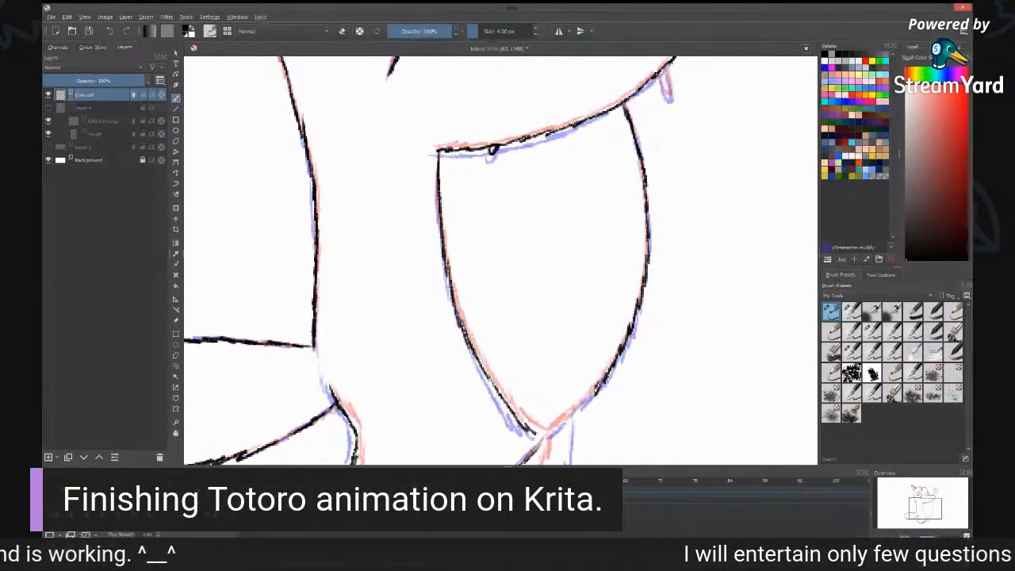
{"action": "left_click_drag", "start_coordinate": [598, 391], "coordinate": [545, 434]}
{"action": "left_click_drag", "start_coordinate": [587, 401], "coordinate": [631, 227]}
{"action": "mouse_move", "coordinate": [608, 248]}
{"action": "left_mouse_down"}
{"action": "mouse_move", "coordinate": [593, 305]}
{"action": "mouse_move", "coordinate": [524, 340]}
{"action": "left_mouse_up"}
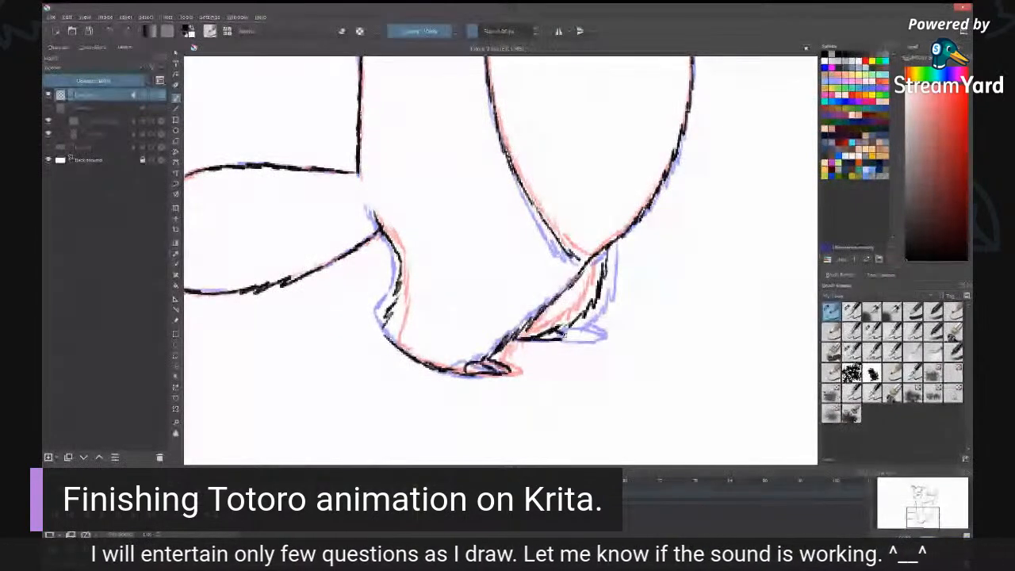
Step: Ink the stem's end sticking out below the arm and the leaf's curved double-line stem above it
{"action": "left_click_drag", "start_coordinate": [673, 147], "coordinate": [601, 337]}
{"action": "left_click_drag", "start_coordinate": [665, 129], "coordinate": [627, 290]}
{"action": "mouse_move", "coordinate": [597, 241]}
{"action": "left_mouse_down"}
{"action": "mouse_move", "coordinate": [605, 269]}
{"action": "mouse_move", "coordinate": [608, 236]}
{"action": "left_mouse_up"}
{"action": "left_click_drag", "start_coordinate": [611, 162], "coordinate": [581, 305]}
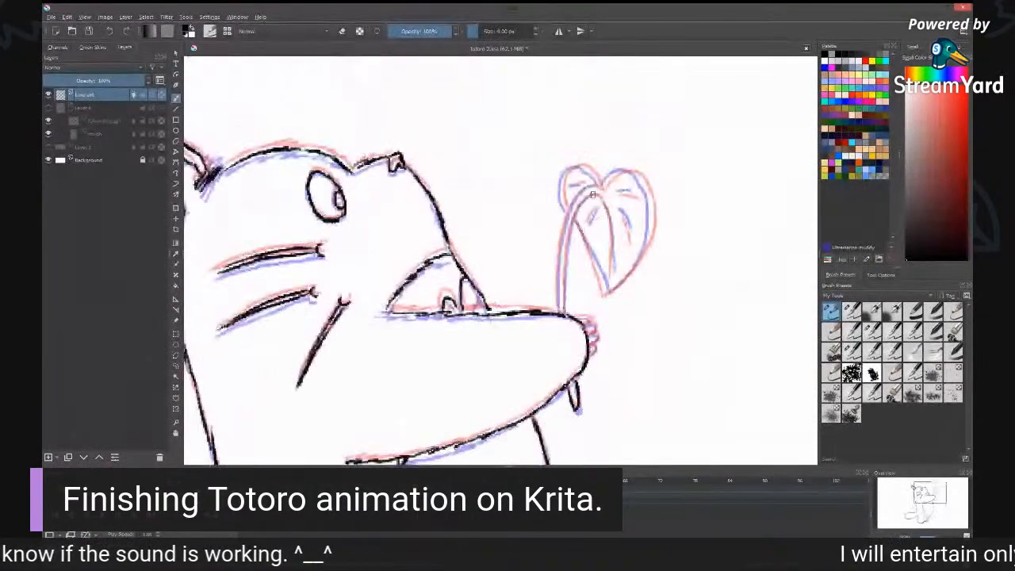
{"action": "mouse_move", "coordinate": [587, 188]}
{"action": "left_mouse_down"}
{"action": "mouse_move", "coordinate": [566, 219]}
{"action": "mouse_move", "coordinate": [558, 312]}
{"action": "left_mouse_up"}
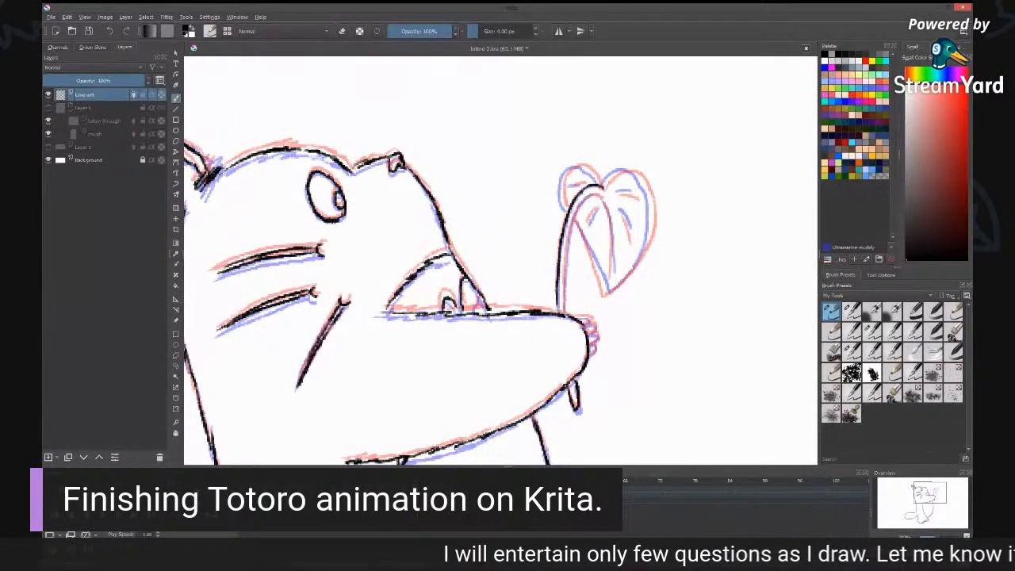
{"action": "mouse_move", "coordinate": [603, 197]}
{"action": "left_mouse_down"}
{"action": "mouse_move", "coordinate": [582, 204]}
{"action": "mouse_move", "coordinate": [561, 308]}
{"action": "left_mouse_up"}
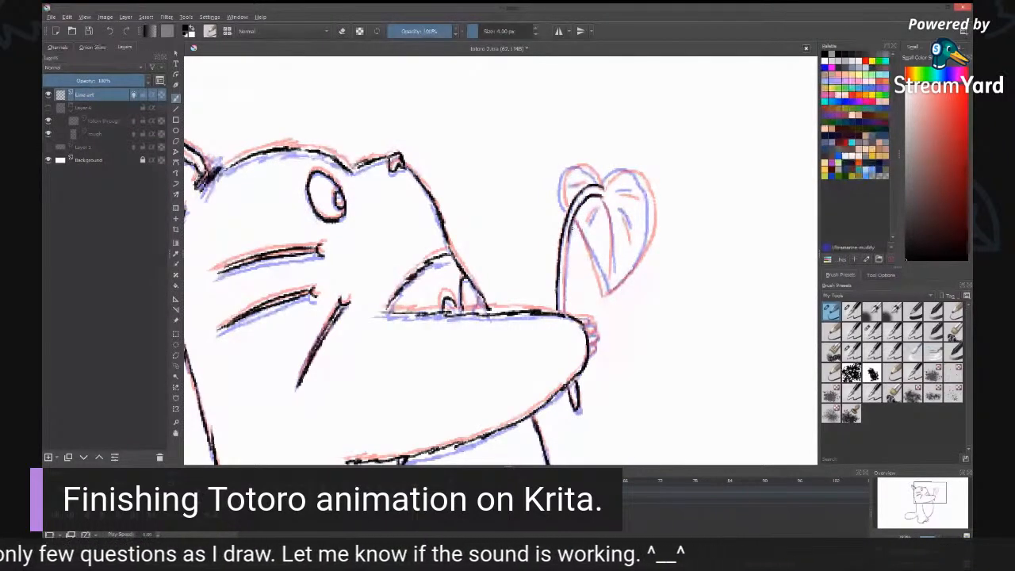
{"action": "left_click_drag", "start_coordinate": [572, 225], "coordinate": [563, 314]}
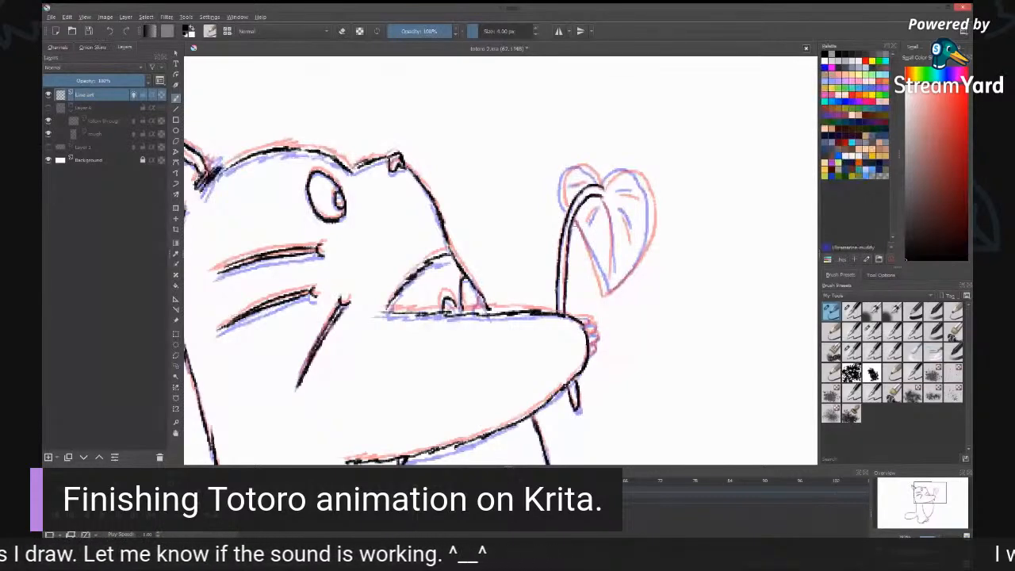
Step: Ink the heart-shaped leaf's outline with its small and large lobes meeting the pointed tip
{"action": "left_click_drag", "start_coordinate": [596, 191], "coordinate": [605, 177]}
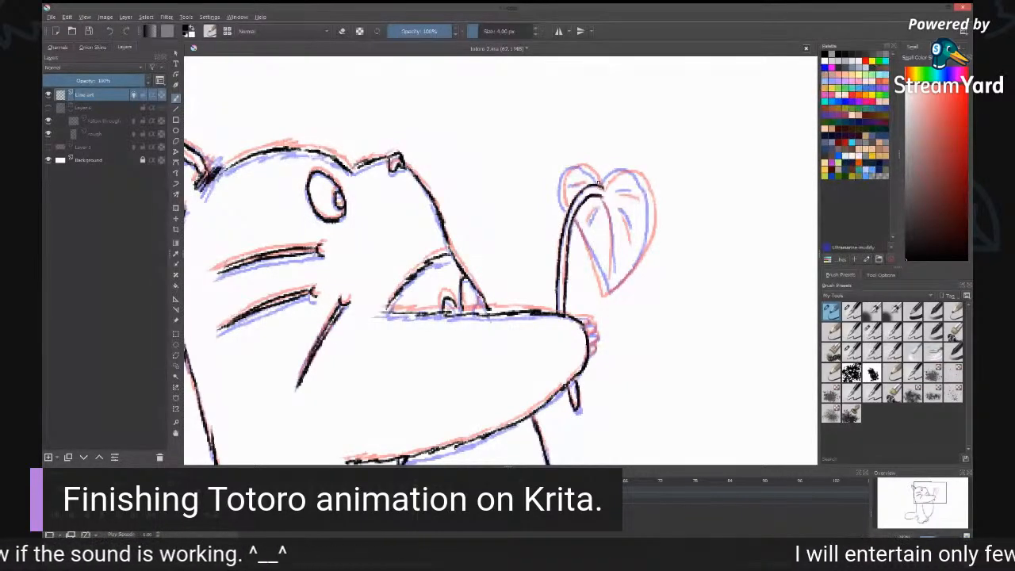
{"action": "mouse_move", "coordinate": [597, 188]}
{"action": "left_mouse_down"}
{"action": "mouse_move", "coordinate": [569, 169]}
{"action": "mouse_move", "coordinate": [606, 295]}
{"action": "left_mouse_up"}
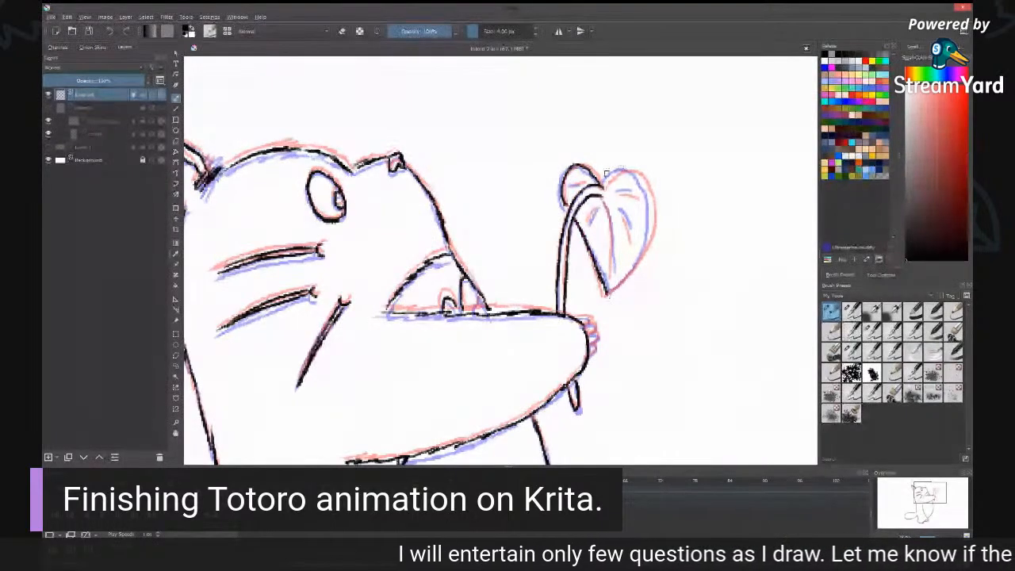
{"action": "mouse_move", "coordinate": [603, 188]}
{"action": "left_mouse_down"}
{"action": "mouse_move", "coordinate": [633, 169]}
{"action": "mouse_move", "coordinate": [648, 189]}
{"action": "left_mouse_up"}
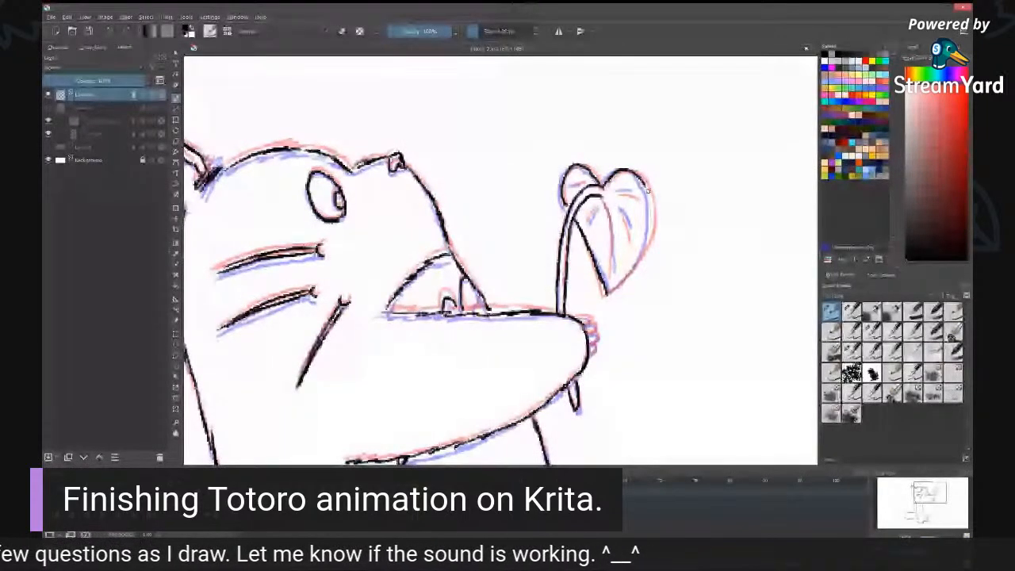
{"action": "mouse_move", "coordinate": [648, 191]}
{"action": "left_mouse_down"}
{"action": "mouse_move", "coordinate": [651, 235]}
{"action": "mouse_move", "coordinate": [610, 296]}
{"action": "left_mouse_up"}
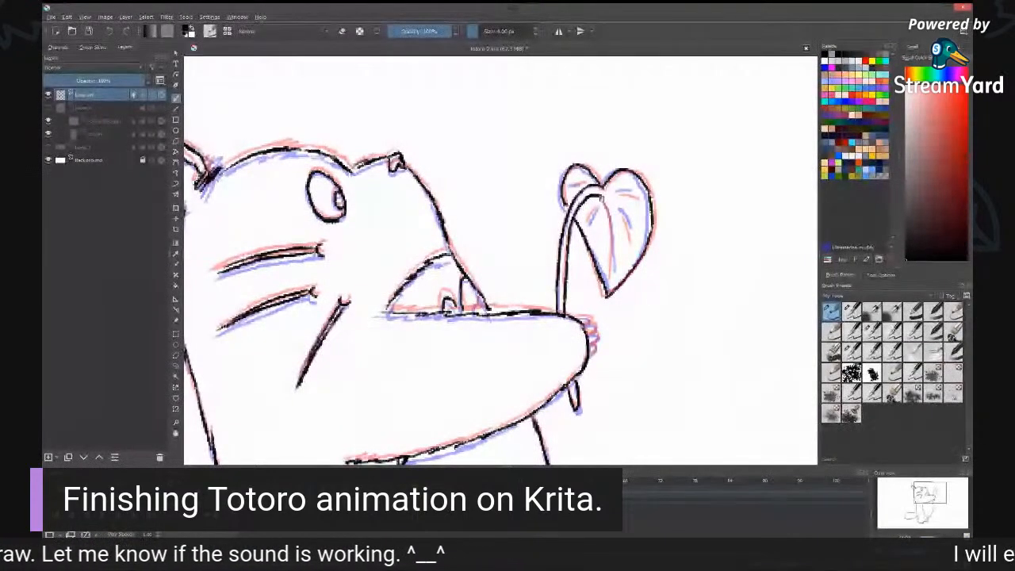
Step: Ink the leaf's central vein and short side veins, and the paw's small fingers at the end of the arm
{"action": "left_click_drag", "start_coordinate": [601, 197], "coordinate": [610, 272]}
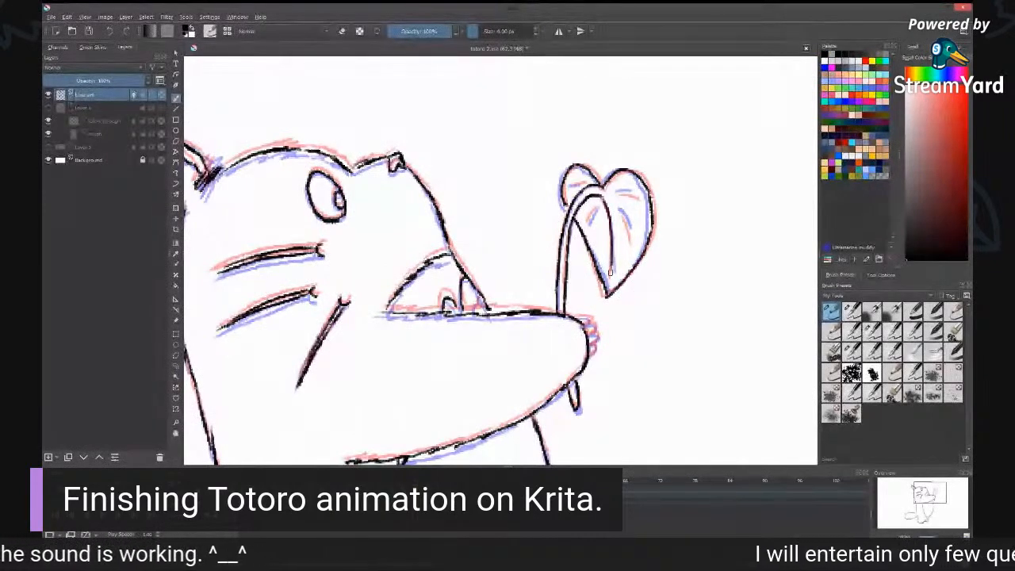
{"action": "left_click_drag", "start_coordinate": [618, 193], "coordinate": [634, 194]}
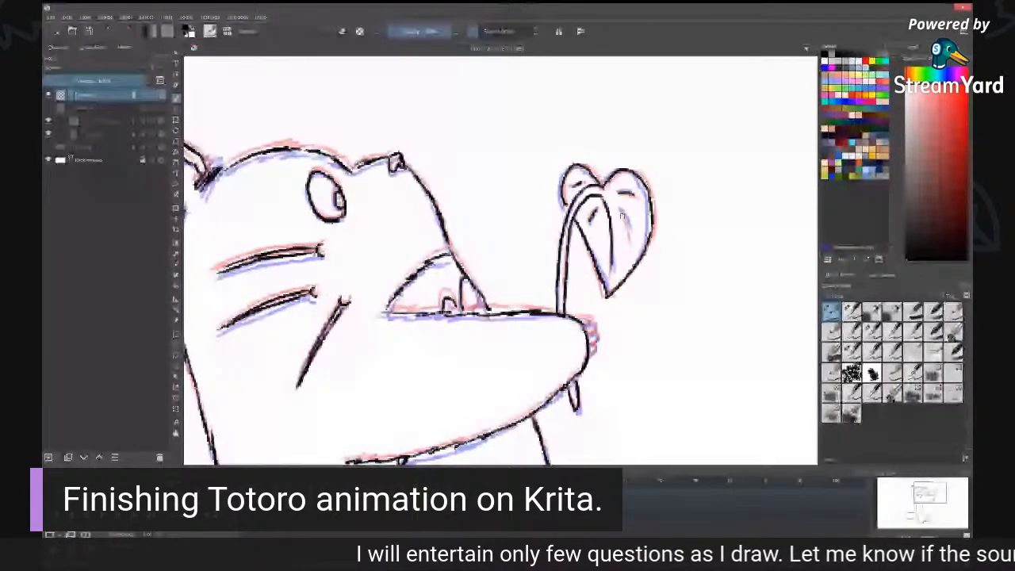
{"action": "left_click_drag", "start_coordinate": [622, 212], "coordinate": [629, 235]}
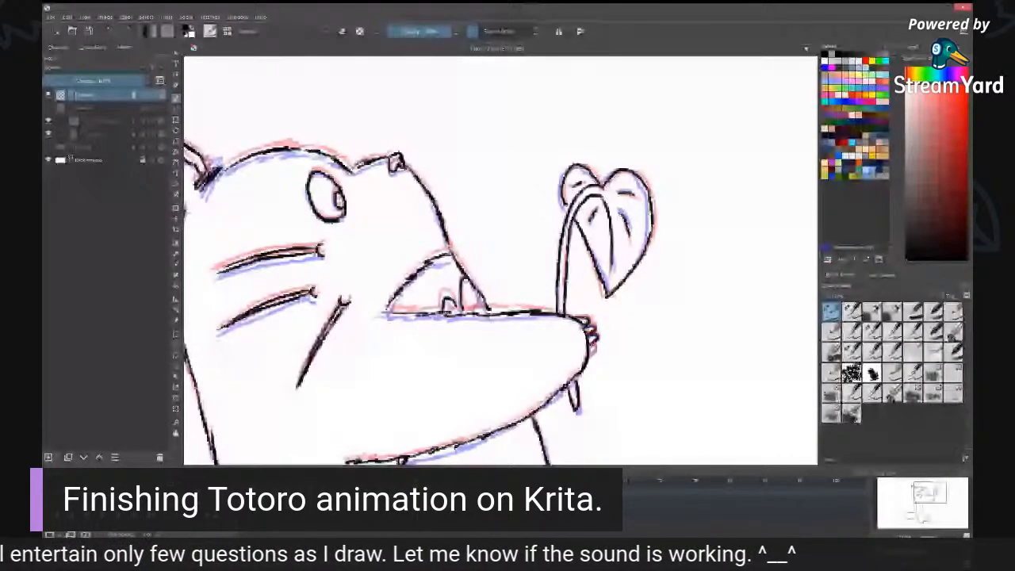
Step: Go two frames ahead to the blank in-between frame and ink the eye's oval with its pupil
{"action": "key", "text": "minus"}
{"action": "key", "text": "minus"}
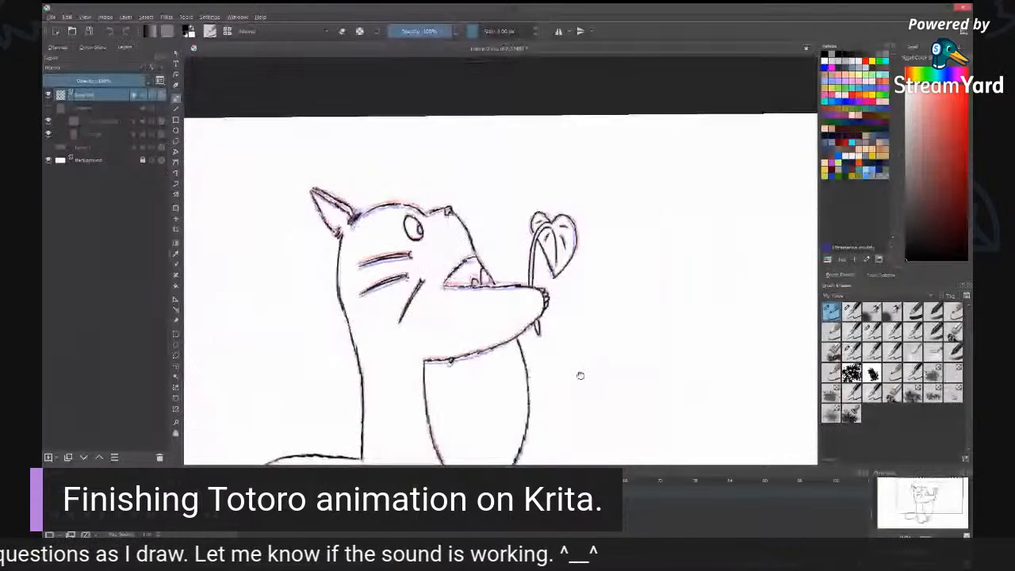
{"action": "mouse_move", "coordinate": [580, 375]}
{"action": "left_mouse_down"}
{"action": "mouse_move", "coordinate": [619, 204]}
{"action": "mouse_move", "coordinate": [627, 251]}
{"action": "left_mouse_up"}
{"action": "key", "text": "plus"}
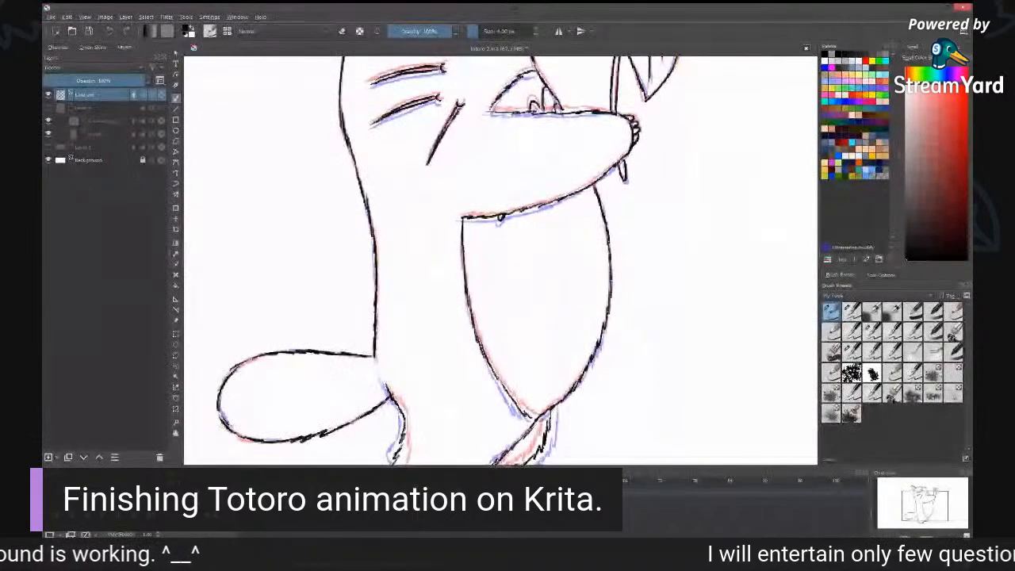
{"action": "key", "text": "Right"}
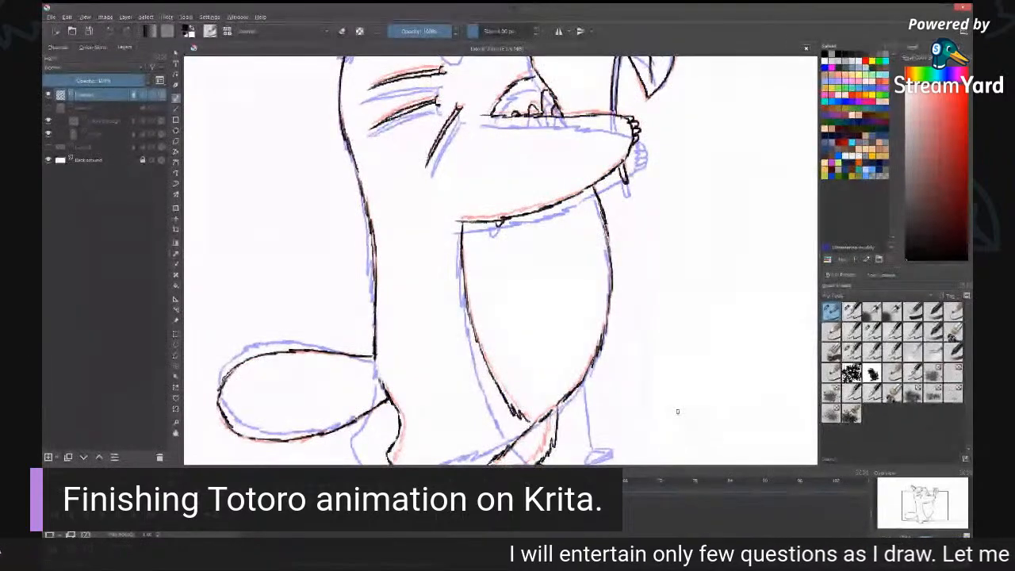
{"action": "key", "text": "Right"}
{"action": "left_click_drag", "start_coordinate": [512, 88], "coordinate": [550, 217]}
{"action": "mouse_move", "coordinate": [480, 151]}
{"action": "left_mouse_down"}
{"action": "mouse_move", "coordinate": [469, 168]}
{"action": "mouse_move", "coordinate": [487, 187]}
{"action": "mouse_move", "coordinate": [498, 183]}
{"action": "mouse_move", "coordinate": [492, 159]}
{"action": "mouse_move", "coordinate": [495, 181]}
{"action": "left_mouse_up"}
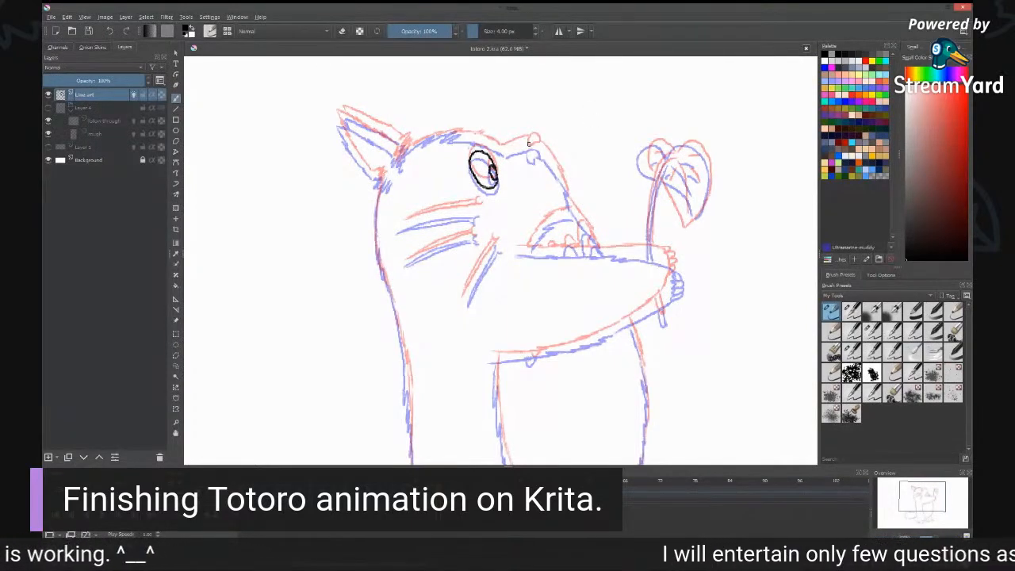
Step: Ink the small nose, the short snout line behind it and the curved top of the head back to the ear
{"action": "left_click_drag", "start_coordinate": [529, 149], "coordinate": [541, 150]}
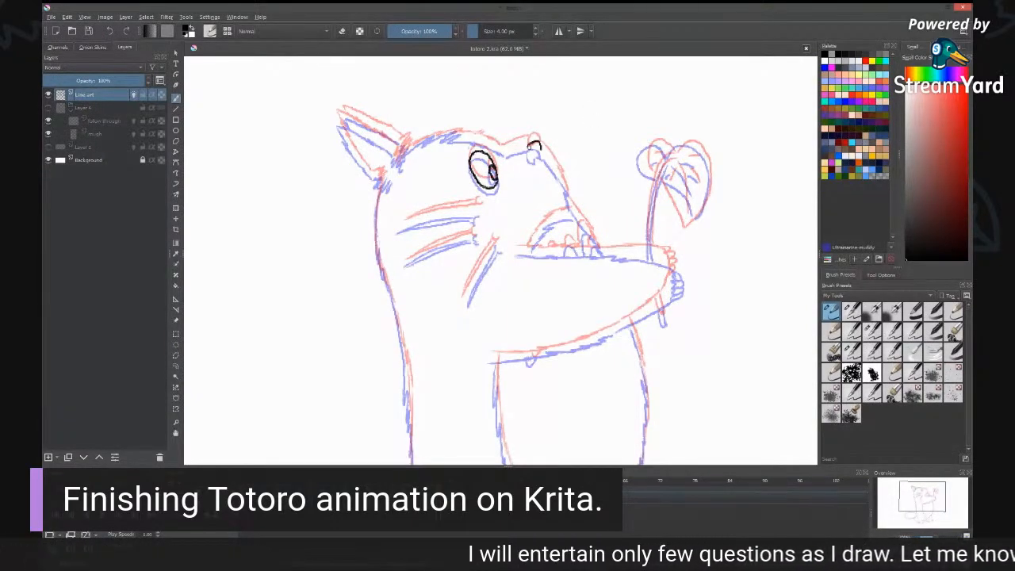
{"action": "left_click_drag", "start_coordinate": [529, 146], "coordinate": [534, 156]}
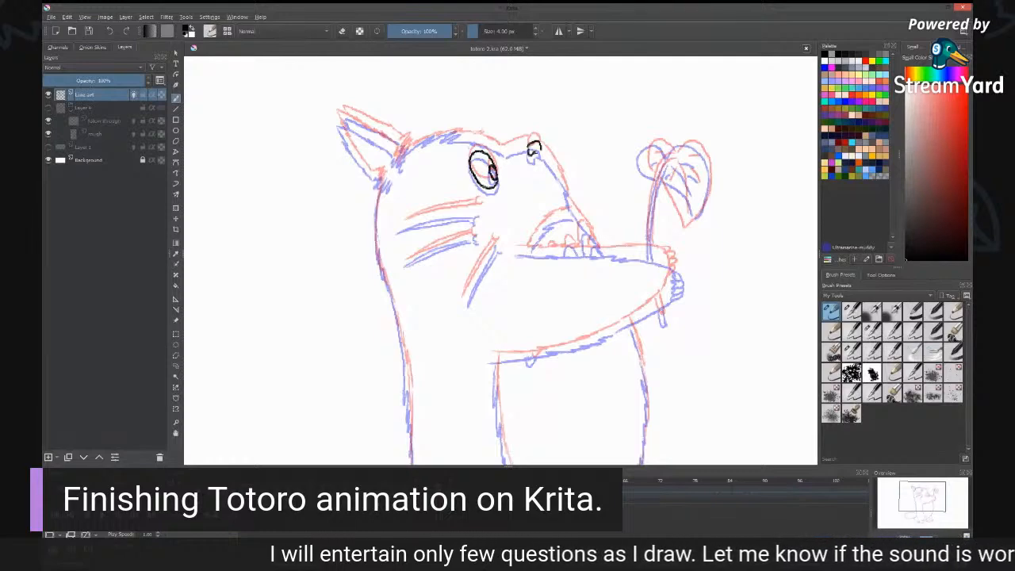
{"action": "left_click_drag", "start_coordinate": [518, 144], "coordinate": [508, 147]}
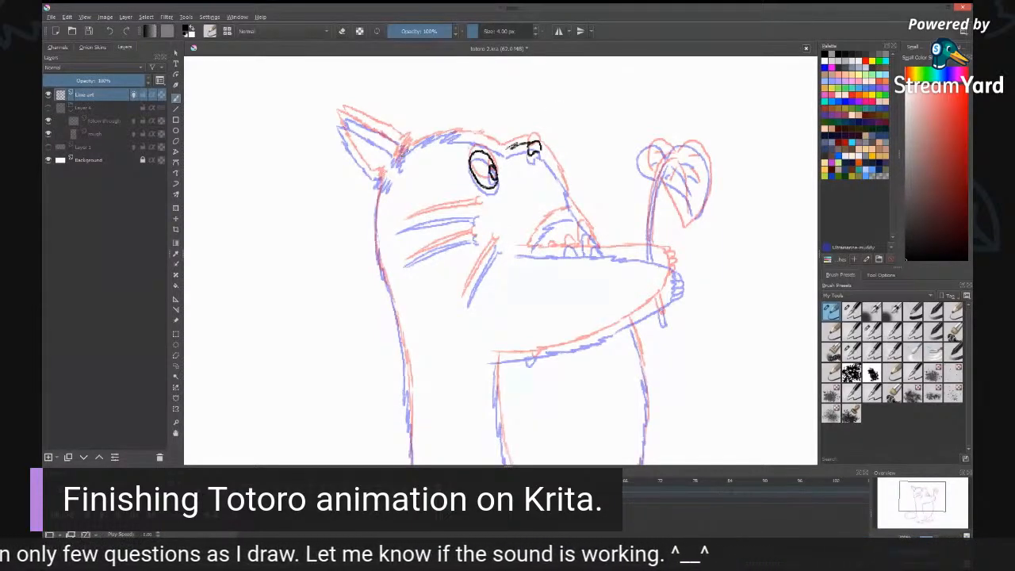
{"action": "mouse_move", "coordinate": [401, 153]}
{"action": "left_mouse_down"}
{"action": "mouse_move", "coordinate": [472, 132]}
{"action": "mouse_move", "coordinate": [509, 148]}
{"action": "left_mouse_up"}
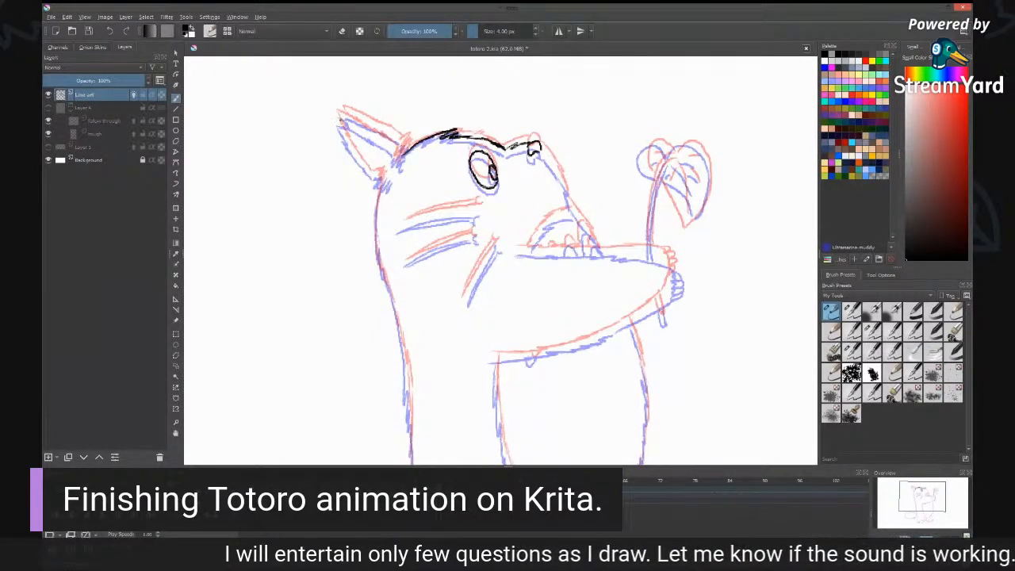
Step: Ink the pointed ear with its double upper edge, and the long back line down to the tail
{"action": "left_click_drag", "start_coordinate": [339, 119], "coordinate": [395, 150]}
{"action": "mouse_move", "coordinate": [337, 117]}
{"action": "left_mouse_down"}
{"action": "mouse_move", "coordinate": [376, 176]}
{"action": "mouse_move", "coordinate": [392, 160]}
{"action": "mouse_move", "coordinate": [376, 180]}
{"action": "mouse_move", "coordinate": [387, 188]}
{"action": "left_mouse_up"}
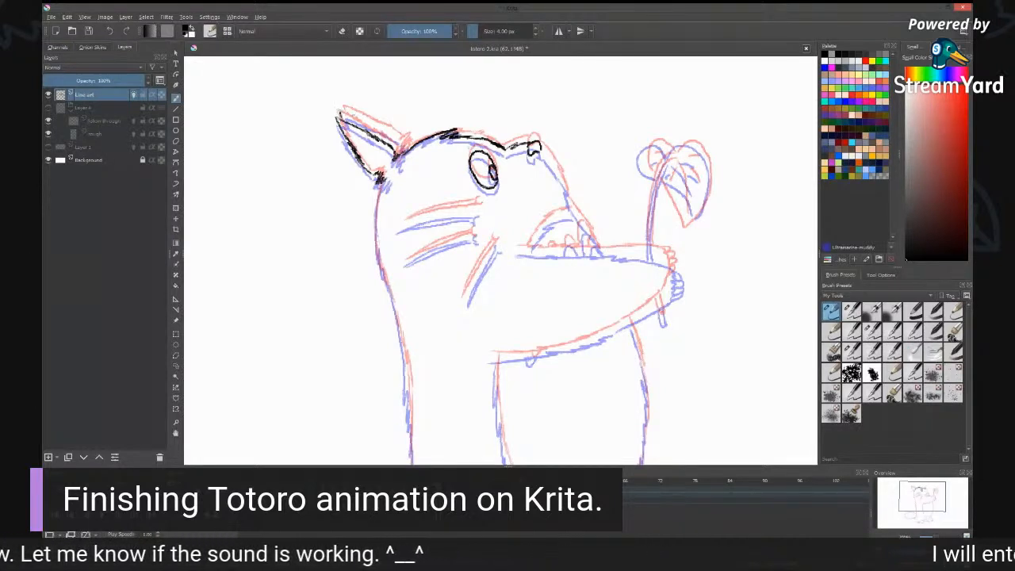
{"action": "mouse_move", "coordinate": [339, 113]}
{"action": "left_mouse_down"}
{"action": "mouse_move", "coordinate": [400, 148]}
{"action": "mouse_move", "coordinate": [377, 252]}
{"action": "mouse_move", "coordinate": [384, 282]}
{"action": "mouse_move", "coordinate": [400, 284]}
{"action": "mouse_move", "coordinate": [393, 208]}
{"action": "mouse_move", "coordinate": [455, 115]}
{"action": "left_mouse_up"}
{"action": "mouse_move", "coordinate": [441, 79]}
{"action": "left_mouse_down"}
{"action": "mouse_move", "coordinate": [464, 171]}
{"action": "mouse_move", "coordinate": [471, 308]}
{"action": "mouse_move", "coordinate": [540, 218]}
{"action": "mouse_move", "coordinate": [604, 192]}
{"action": "mouse_move", "coordinate": [676, 205]}
{"action": "left_mouse_up"}
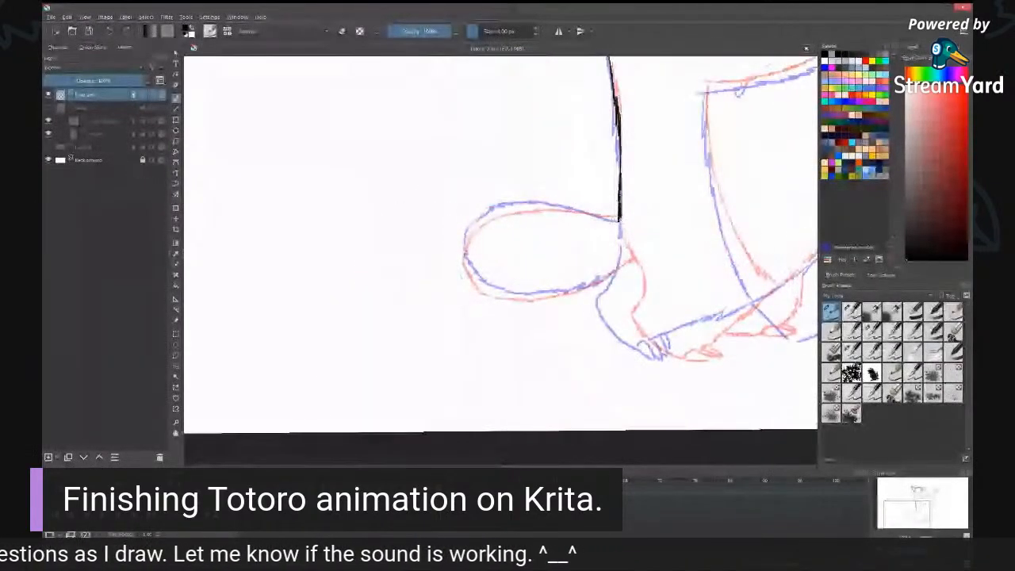
Step: Ink the rounded tail, and the near leg's curved edge, toes and furry underside
{"action": "mouse_move", "coordinate": [617, 218]}
{"action": "left_mouse_down"}
{"action": "mouse_move", "coordinate": [530, 205]}
{"action": "mouse_move", "coordinate": [491, 212]}
{"action": "mouse_move", "coordinate": [466, 236]}
{"action": "mouse_move", "coordinate": [503, 293]}
{"action": "mouse_move", "coordinate": [621, 291]}
{"action": "mouse_move", "coordinate": [527, 236]}
{"action": "mouse_move", "coordinate": [514, 279]}
{"action": "left_mouse_up"}
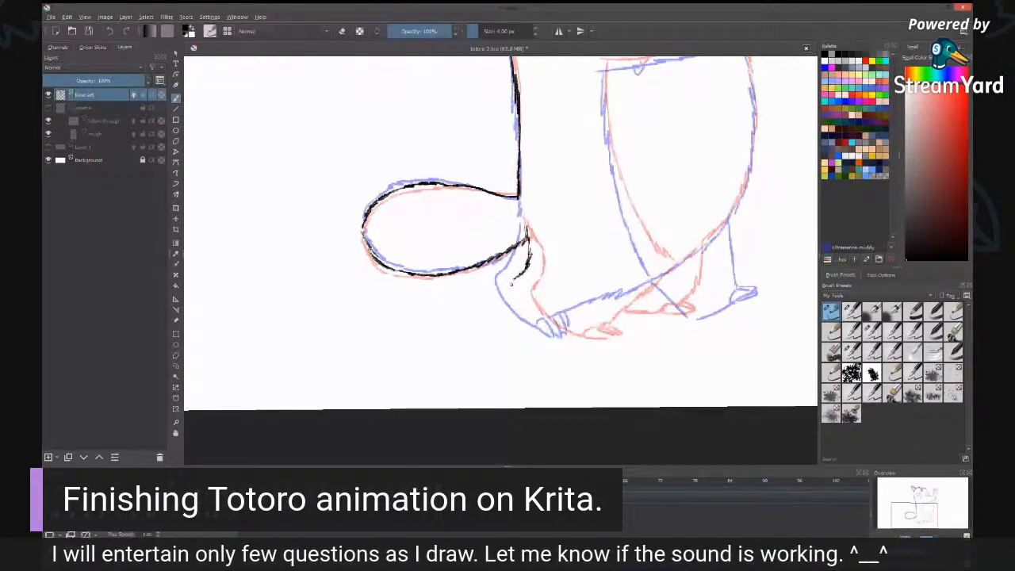
{"action": "left_click_drag", "start_coordinate": [511, 285], "coordinate": [546, 323]}
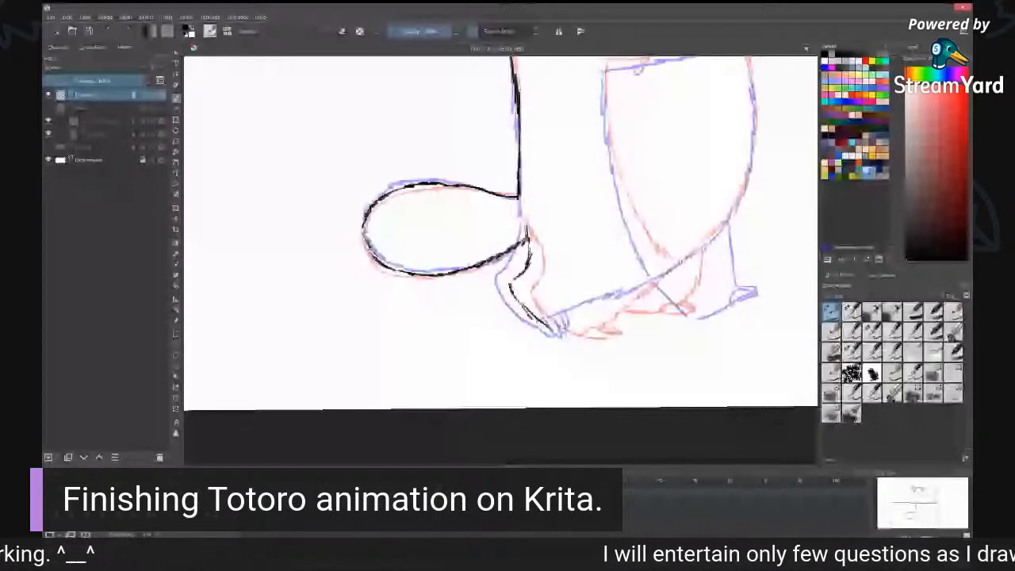
{"action": "left_click_drag", "start_coordinate": [553, 327], "coordinate": [665, 278]}
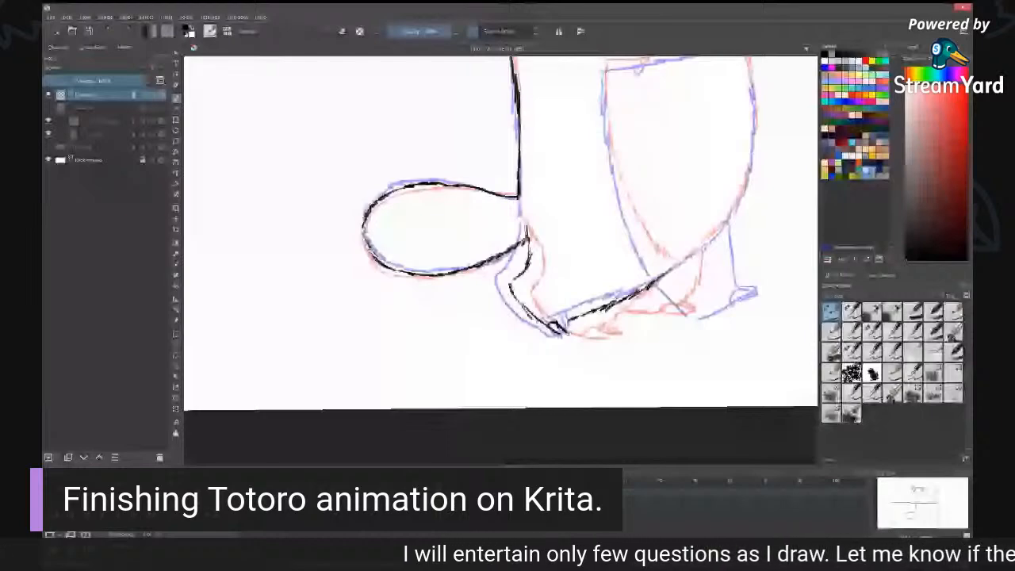
{"action": "left_click_drag", "start_coordinate": [558, 324], "coordinate": [567, 334]}
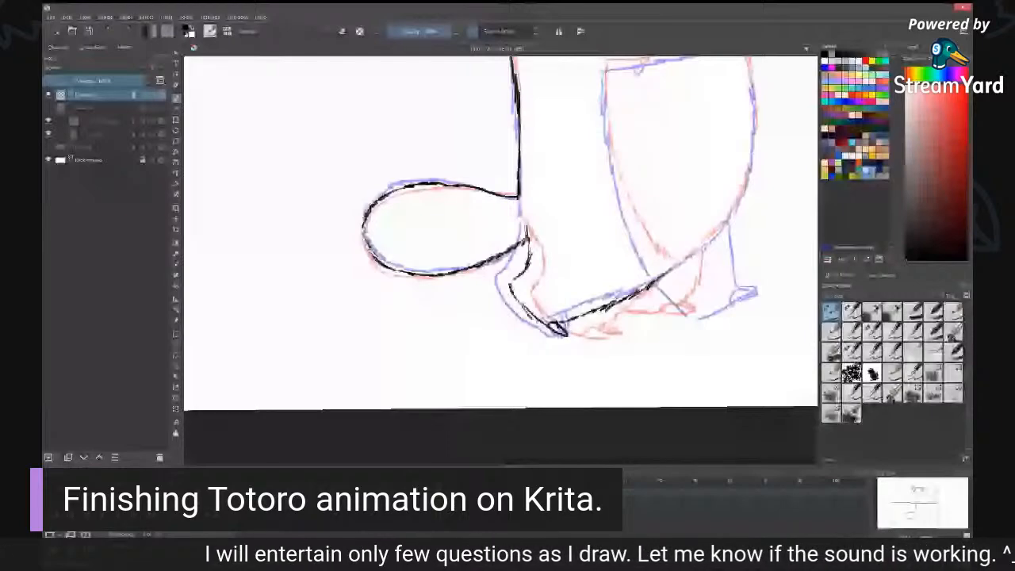
Step: Ink the snout's slope from nose to arm, and the arm's full outline with the paw's small fingers
{"action": "left_click_drag", "start_coordinate": [660, 190], "coordinate": [570, 337]}
{"action": "left_click_drag", "start_coordinate": [644, 208], "coordinate": [626, 311]}
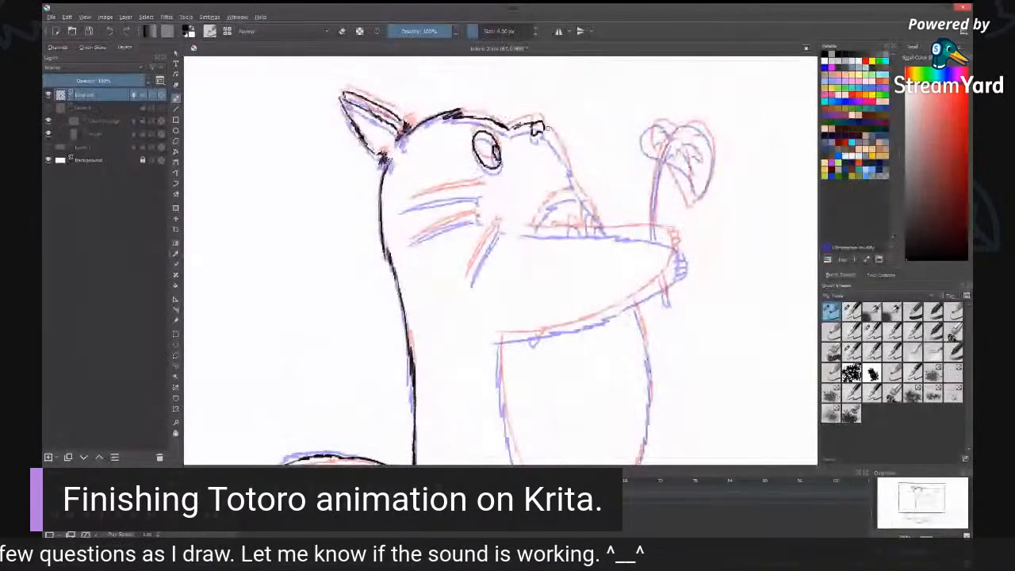
{"action": "left_click_drag", "start_coordinate": [534, 125], "coordinate": [606, 235]}
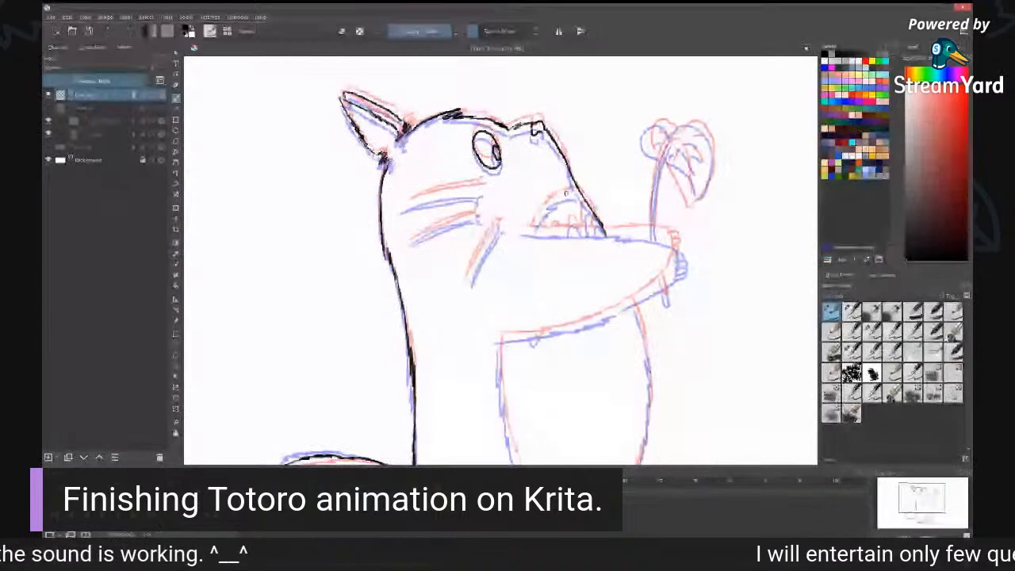
{"action": "mouse_move", "coordinate": [607, 236]}
{"action": "left_mouse_down"}
{"action": "mouse_move", "coordinate": [525, 231]}
{"action": "mouse_move", "coordinate": [673, 240]}
{"action": "mouse_move", "coordinate": [663, 279]}
{"action": "left_mouse_up"}
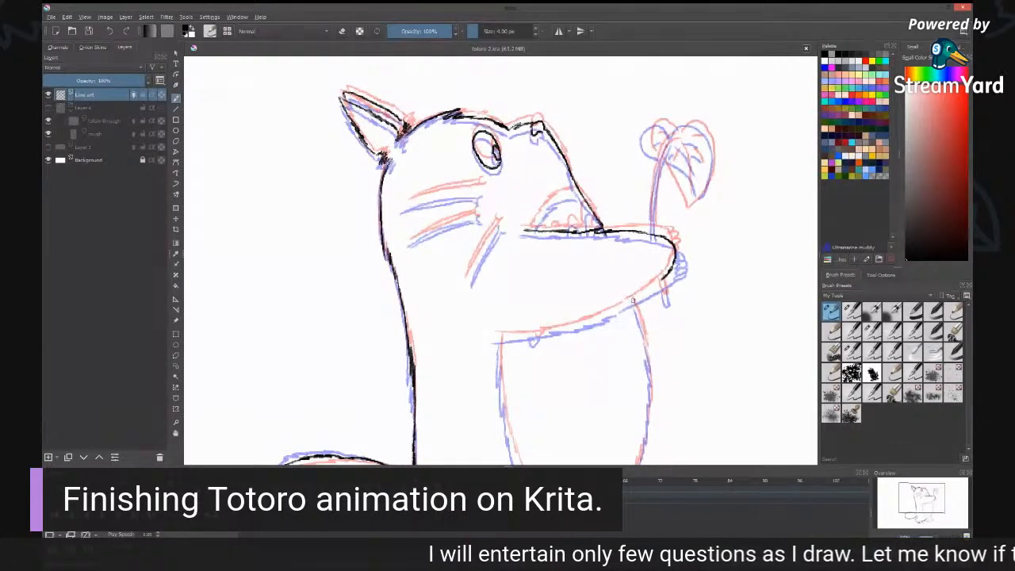
{"action": "mouse_move", "coordinate": [495, 339]}
{"action": "left_mouse_down"}
{"action": "mouse_move", "coordinate": [613, 316]}
{"action": "mouse_move", "coordinate": [644, 296]}
{"action": "mouse_move", "coordinate": [659, 285]}
{"action": "mouse_move", "coordinate": [671, 239]}
{"action": "left_mouse_up"}
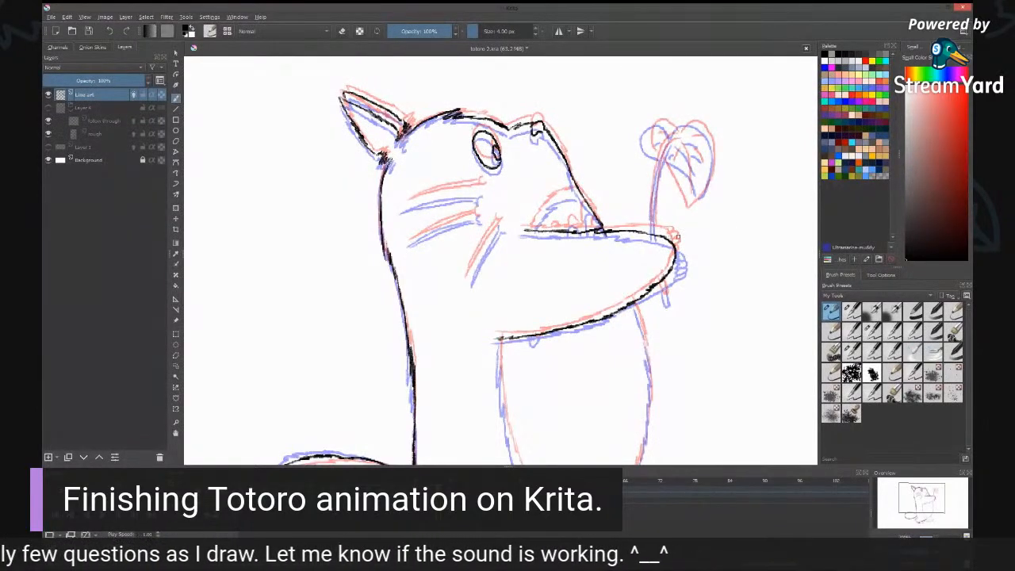
{"action": "left_click_drag", "start_coordinate": [679, 241], "coordinate": [675, 264]}
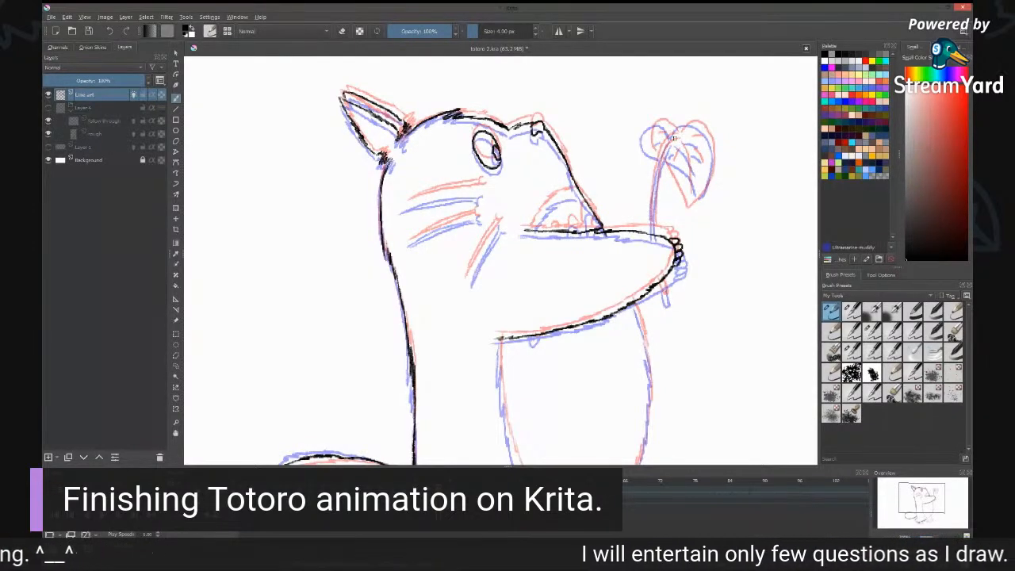
Step: Ink the leaf's curved double-line stem and its heart-shaped outline with the veins inside
{"action": "left_click_drag", "start_coordinate": [672, 141], "coordinate": [651, 234]}
{"action": "left_click_drag", "start_coordinate": [674, 143], "coordinate": [655, 232]}
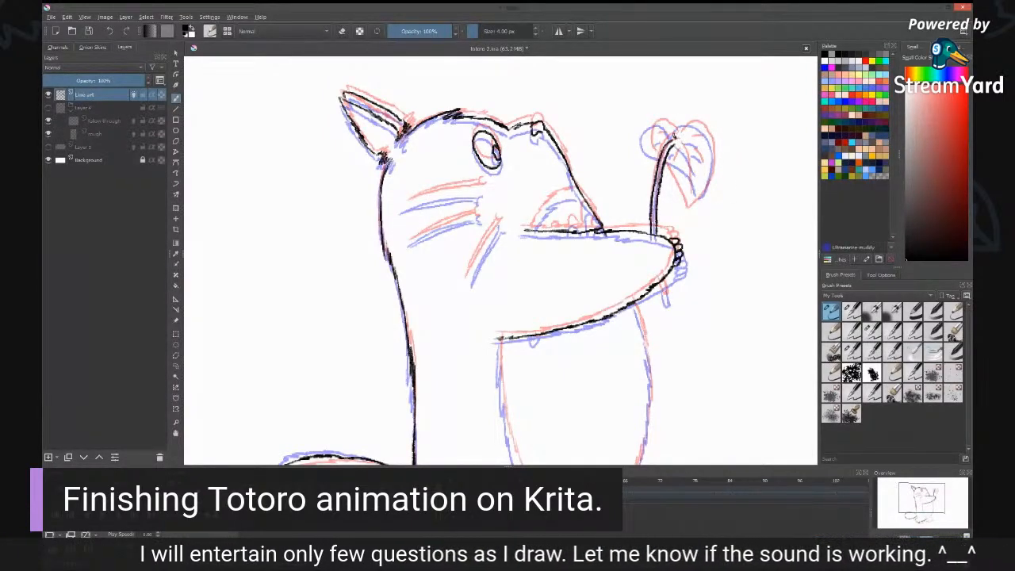
{"action": "mouse_move", "coordinate": [674, 137]}
{"action": "left_mouse_down"}
{"action": "mouse_move", "coordinate": [649, 148]}
{"action": "mouse_move", "coordinate": [649, 137]}
{"action": "mouse_move", "coordinate": [695, 198]}
{"action": "left_mouse_up"}
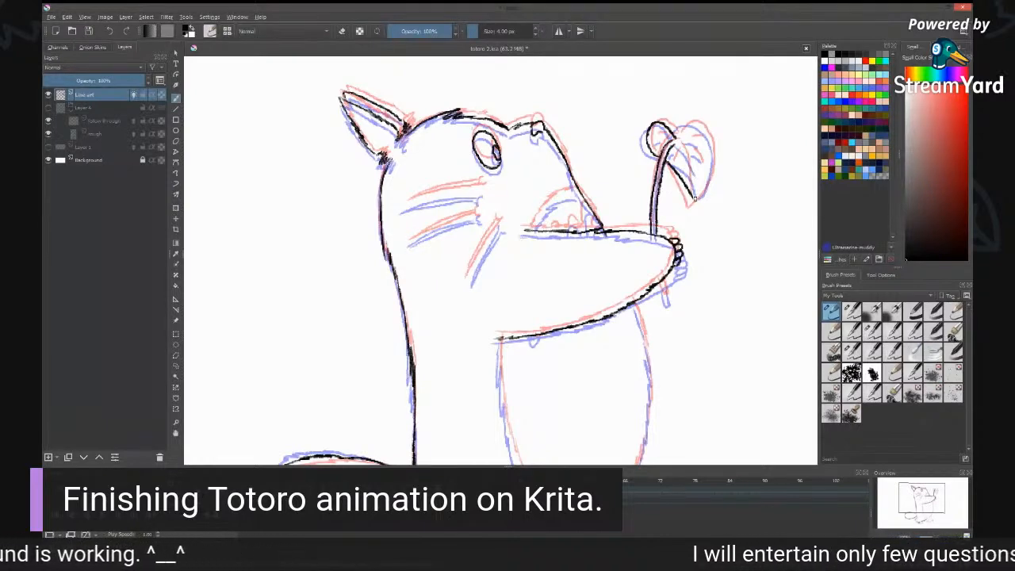
{"action": "mouse_move", "coordinate": [674, 142]}
{"action": "left_mouse_down"}
{"action": "mouse_move", "coordinate": [695, 124]}
{"action": "mouse_move", "coordinate": [713, 166]}
{"action": "mouse_move", "coordinate": [713, 154]}
{"action": "mouse_move", "coordinate": [704, 190]}
{"action": "left_mouse_up"}
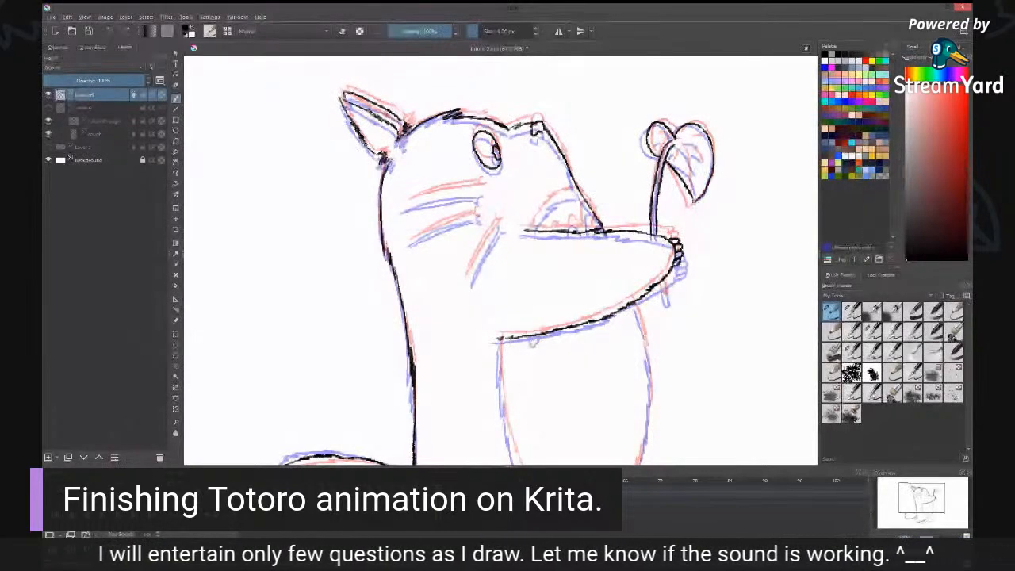
{"action": "left_click_drag", "start_coordinate": [705, 191], "coordinate": [693, 205]}
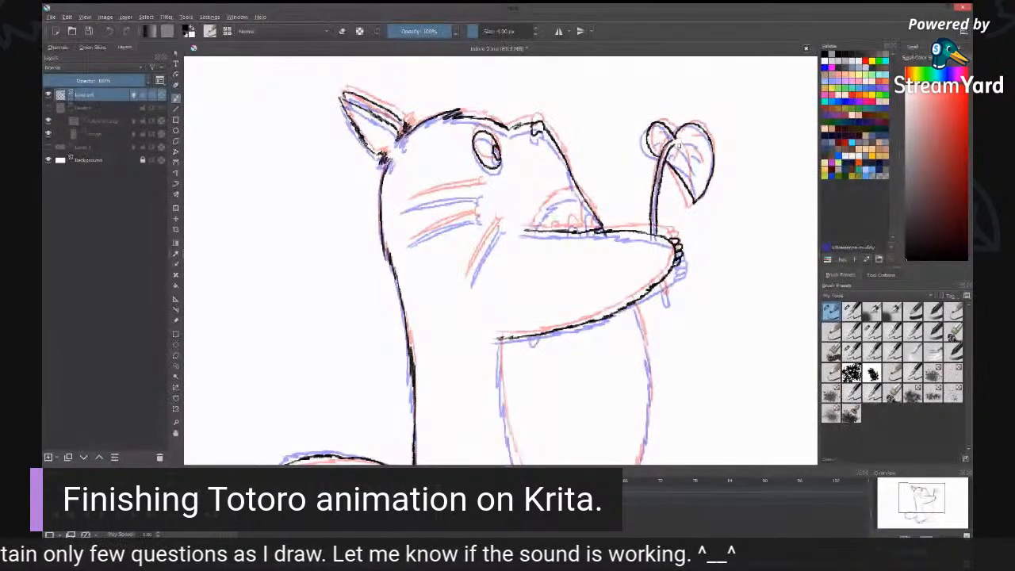
{"action": "mouse_move", "coordinate": [678, 146]}
{"action": "left_mouse_down"}
{"action": "mouse_move", "coordinate": [695, 187]}
{"action": "mouse_move", "coordinate": [670, 138]}
{"action": "mouse_move", "coordinate": [700, 135]}
{"action": "mouse_move", "coordinate": [705, 159]}
{"action": "left_mouse_up"}
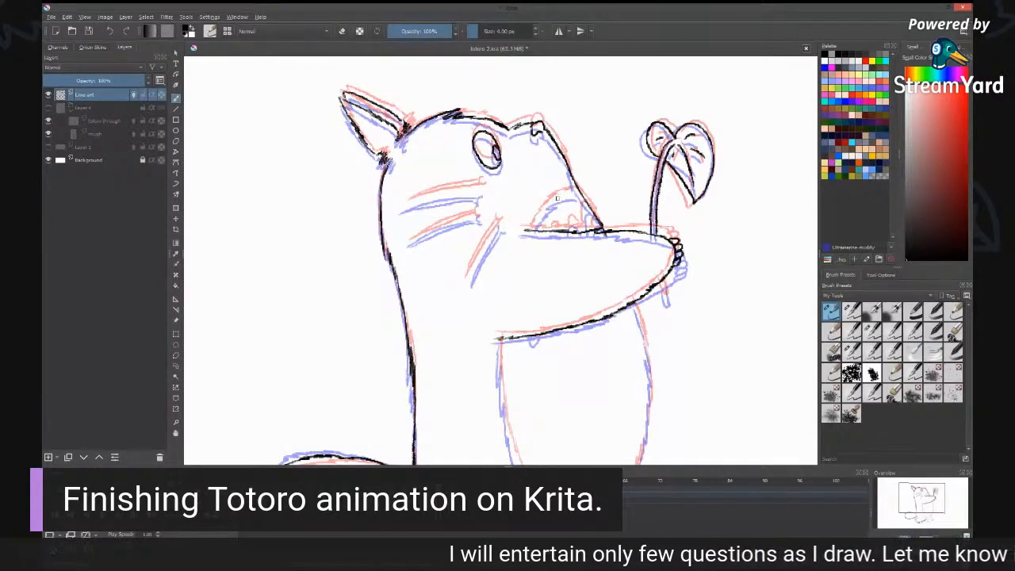
Step: Ink the mouth's curved line above the arm, and the belly's two side curves meeting at the lower point
{"action": "mouse_move", "coordinate": [580, 194]}
{"action": "left_mouse_down"}
{"action": "mouse_move", "coordinate": [550, 200]}
{"action": "mouse_move", "coordinate": [536, 227]}
{"action": "mouse_move", "coordinate": [549, 204]}
{"action": "left_mouse_up"}
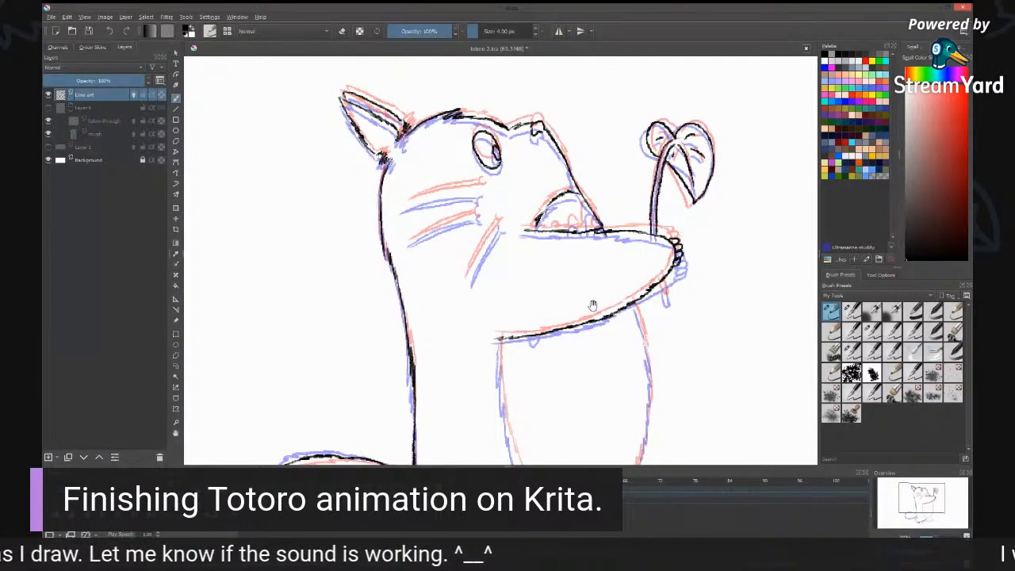
{"action": "mouse_move", "coordinate": [504, 349]}
{"action": "left_mouse_down"}
{"action": "mouse_move", "coordinate": [528, 173]}
{"action": "mouse_move", "coordinate": [550, 317]}
{"action": "mouse_move", "coordinate": [588, 371]}
{"action": "left_mouse_up"}
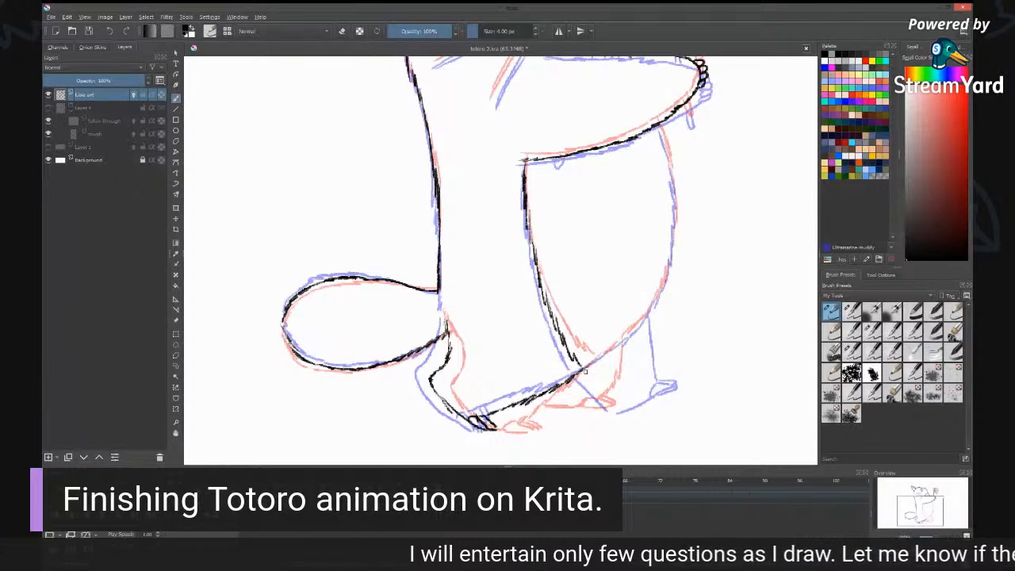
{"action": "mouse_move", "coordinate": [658, 125]}
{"action": "left_mouse_down"}
{"action": "mouse_move", "coordinate": [673, 257]}
{"action": "mouse_move", "coordinate": [617, 348]}
{"action": "mouse_move", "coordinate": [578, 368]}
{"action": "left_mouse_up"}
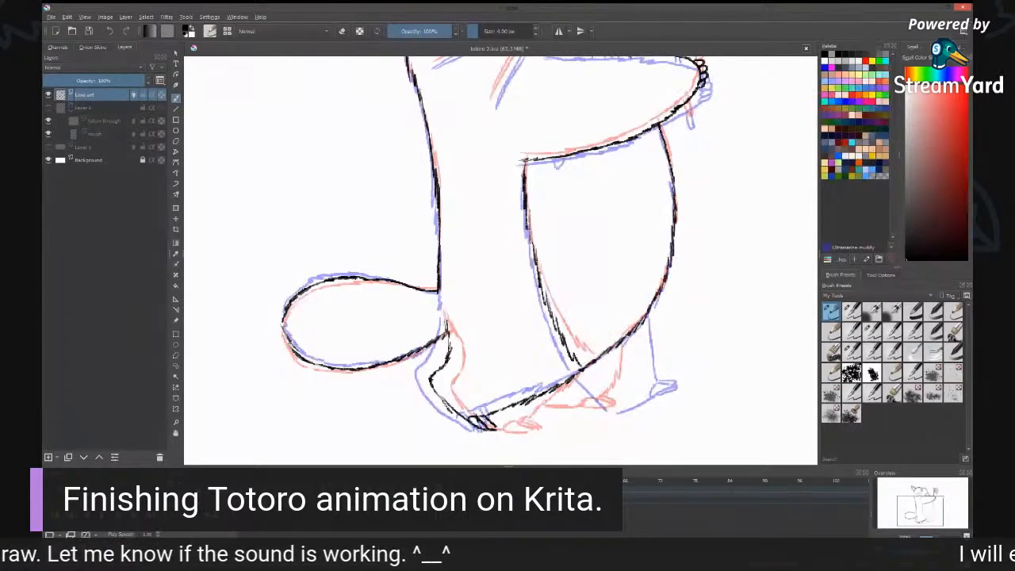
Step: Ink the small rounded bump under the arm and the stem's end sticking out below the paw
{"action": "left_click_drag", "start_coordinate": [558, 158], "coordinate": [580, 262]}
{"action": "left_click_drag", "start_coordinate": [652, 210], "coordinate": [657, 210]}
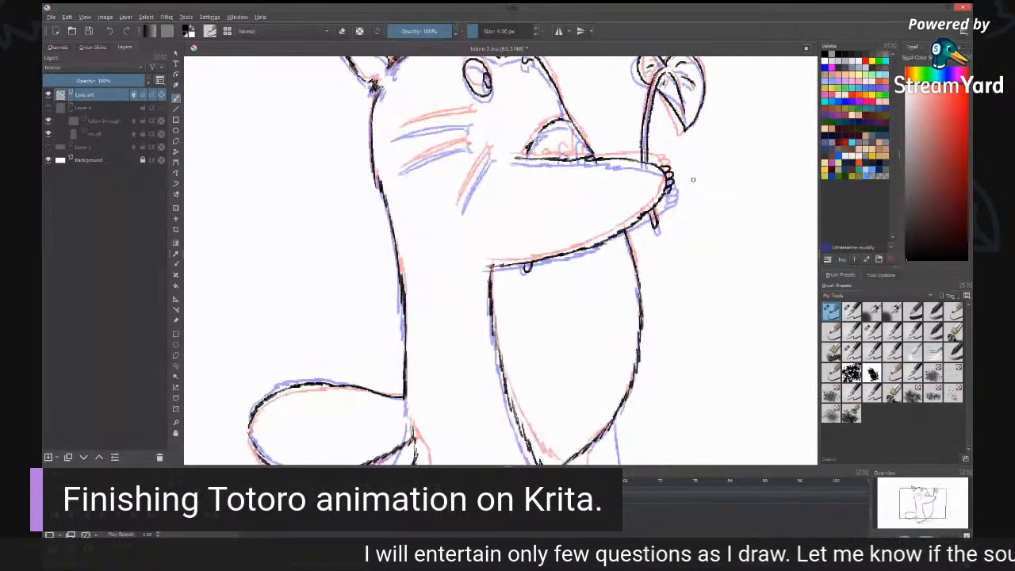
Step: Ink the three double-line whiskers on the cheek over the onion-skin outlines
{"action": "left_click_drag", "start_coordinate": [499, 154], "coordinate": [613, 204]}
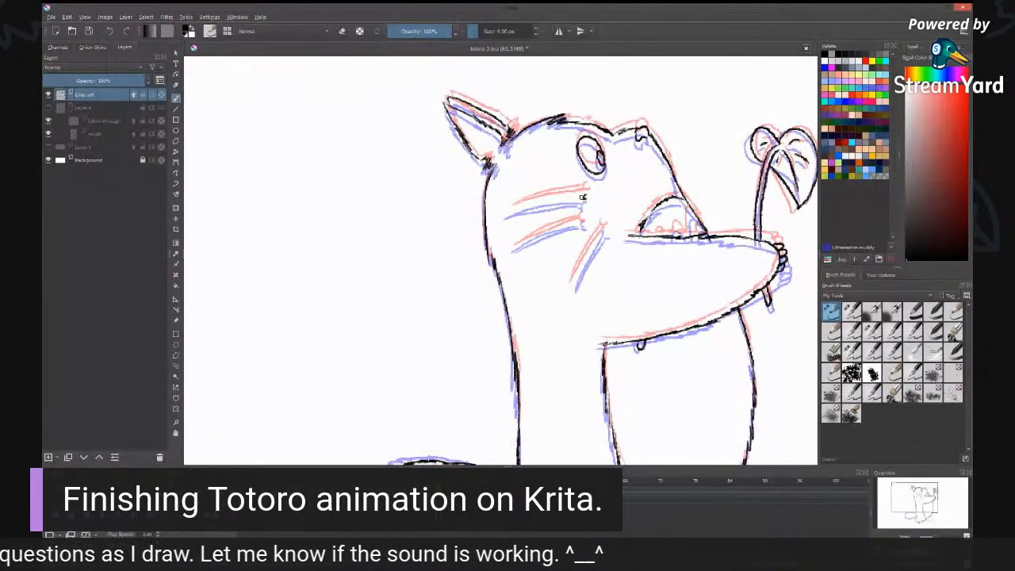
{"action": "left_click_drag", "start_coordinate": [583, 197], "coordinate": [507, 214]}
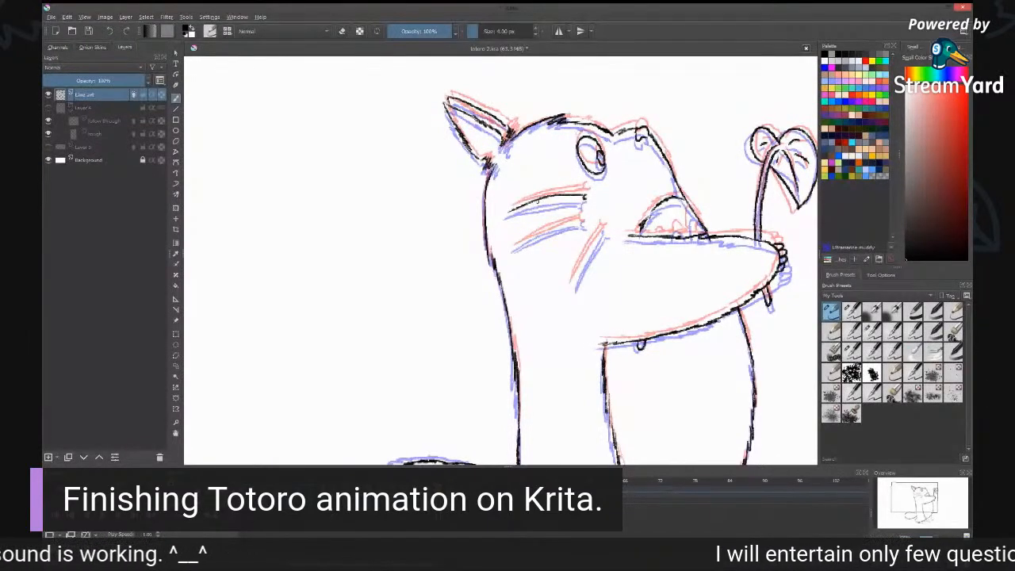
{"action": "left_click_drag", "start_coordinate": [585, 196], "coordinate": [523, 208]}
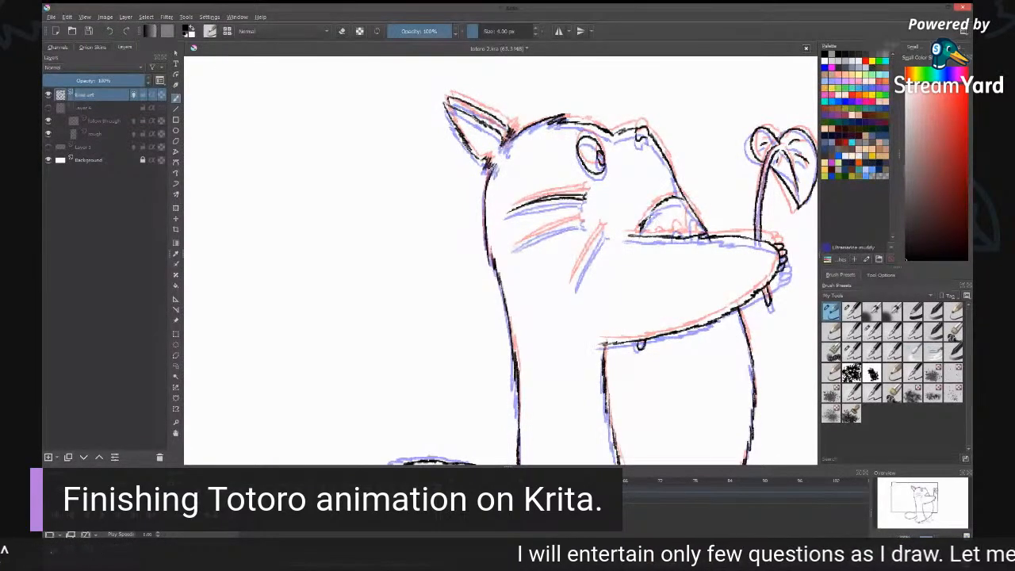
{"action": "mouse_move", "coordinate": [585, 221]}
{"action": "left_mouse_down"}
{"action": "mouse_move", "coordinate": [513, 252]}
{"action": "mouse_move", "coordinate": [560, 229]}
{"action": "mouse_move", "coordinate": [606, 233]}
{"action": "left_mouse_up"}
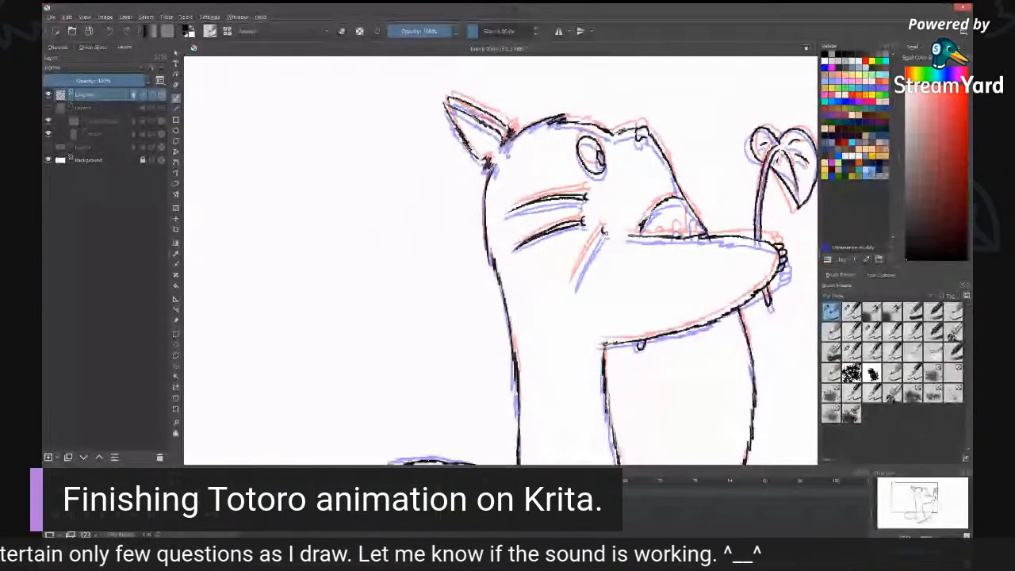
{"action": "left_click_drag", "start_coordinate": [604, 231], "coordinate": [572, 289]}
{"action": "left_click_drag", "start_coordinate": [594, 251], "coordinate": [570, 290]}
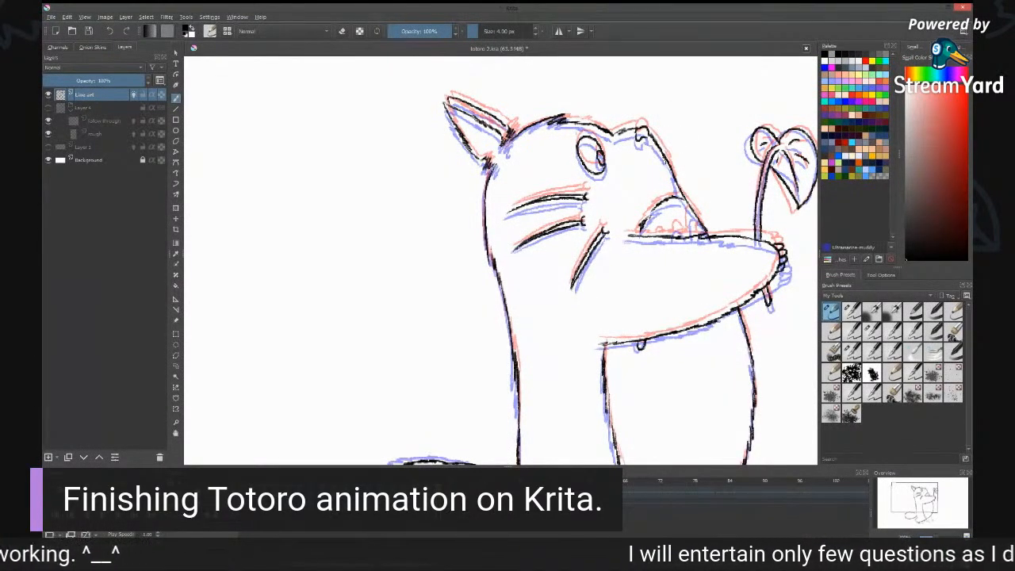
Step: Ink the teeth inside the mouth, just above the arm's upper edge
{"action": "left_click_drag", "start_coordinate": [664, 266], "coordinate": [590, 200]}
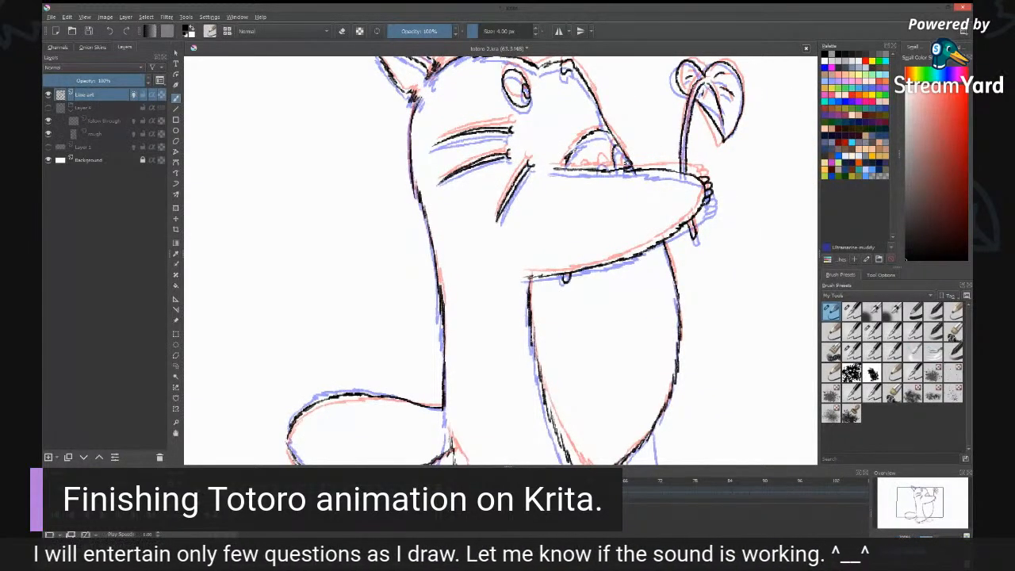
{"action": "mouse_move", "coordinate": [599, 171]}
{"action": "left_mouse_down"}
{"action": "mouse_move", "coordinate": [599, 161]}
{"action": "mouse_move", "coordinate": [610, 170]}
{"action": "left_mouse_up"}
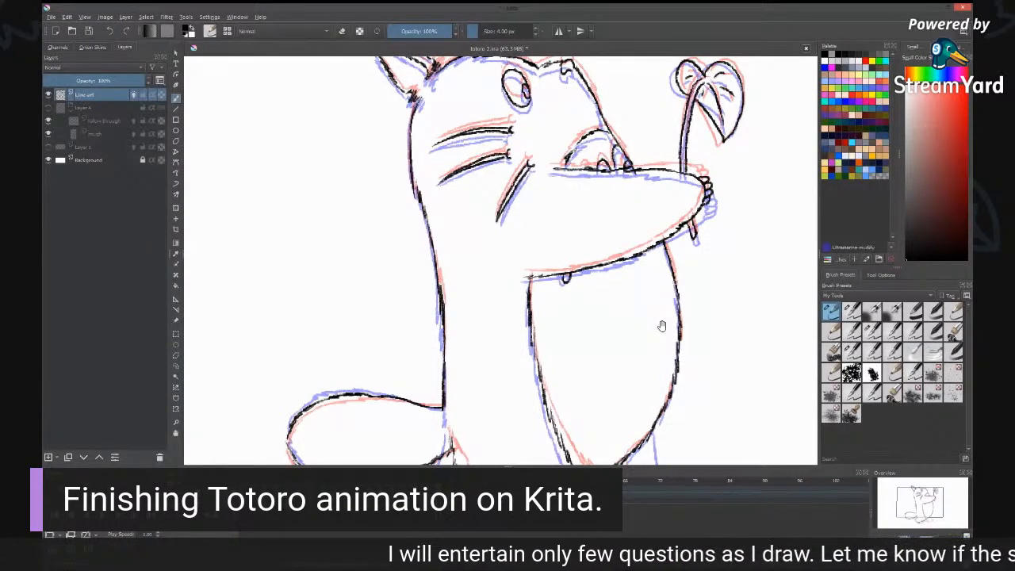
Step: Ink the front leg below the belly with its toes, flat sole and heel, and add the toe stroke on the rear foot
{"action": "left_click_drag", "start_coordinate": [663, 326], "coordinate": [651, 132]}
{"action": "left_click_drag", "start_coordinate": [630, 255], "coordinate": [627, 312]}
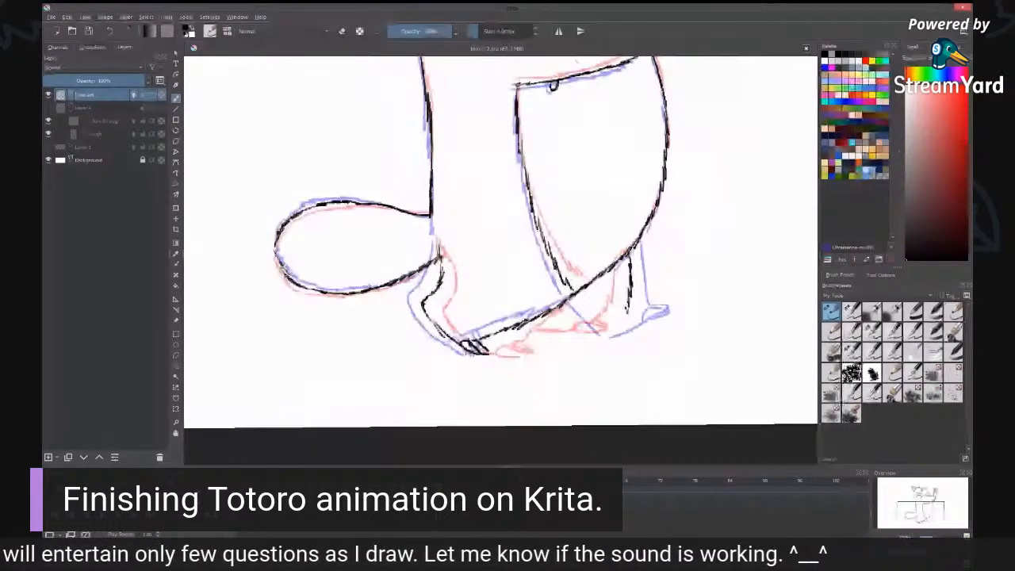
{"action": "left_click_drag", "start_coordinate": [634, 332], "coordinate": [549, 333]}
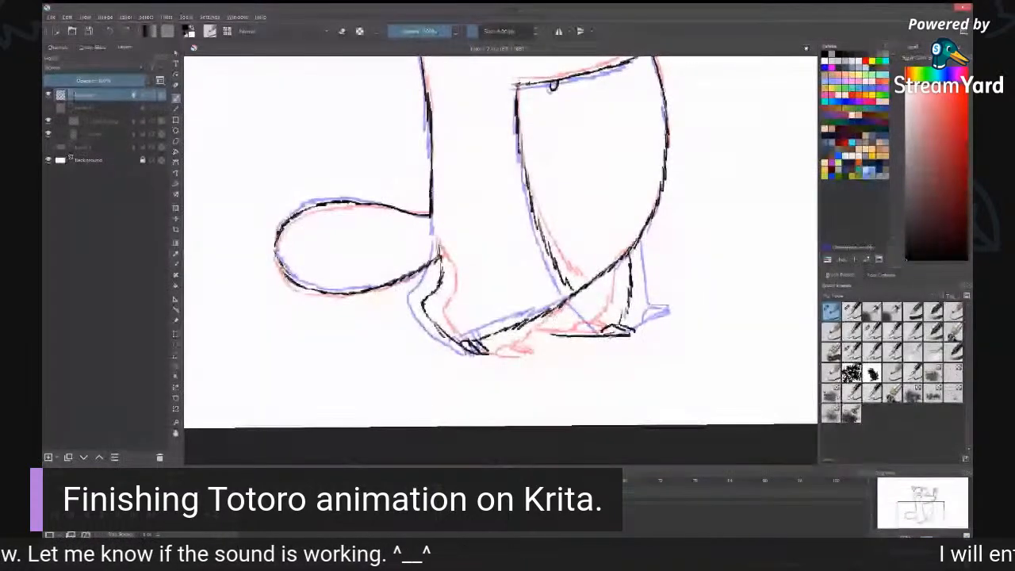
{"action": "left_click_drag", "start_coordinate": [551, 314], "coordinate": [547, 330]}
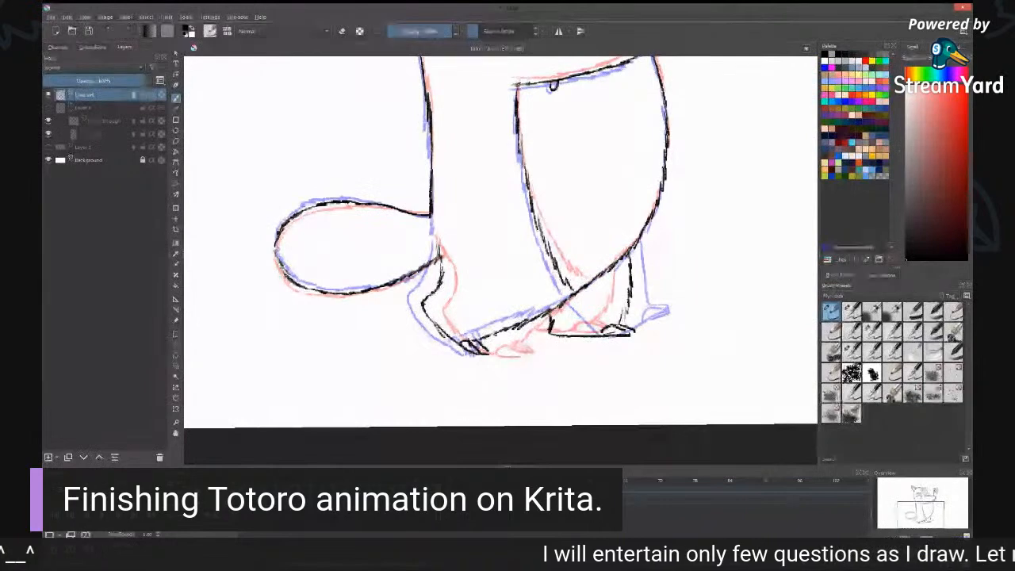
{"action": "left_click_drag", "start_coordinate": [482, 340], "coordinate": [489, 353]}
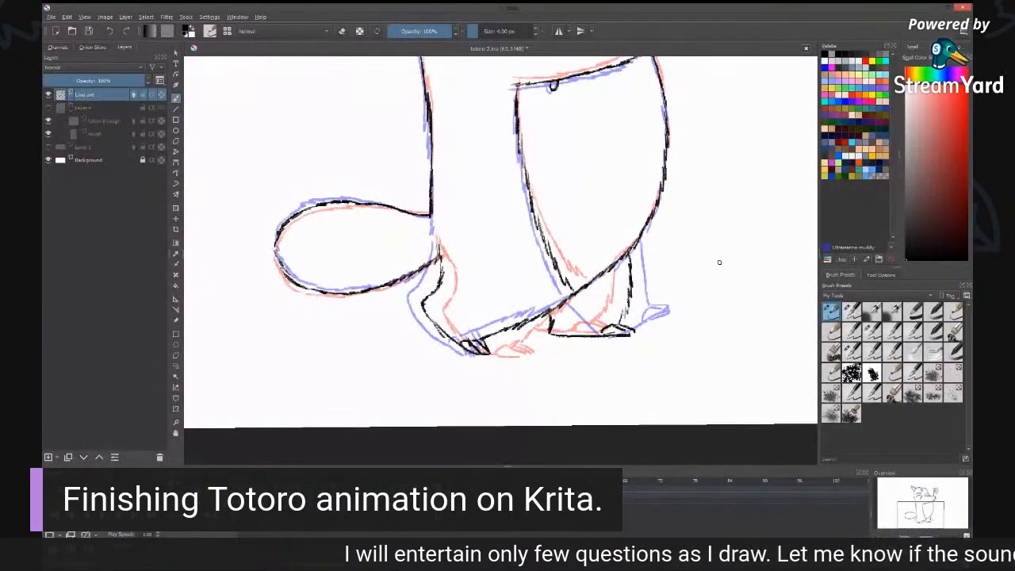
Step: Play back the line-art animation in canvas-only mode with the whole character in view
{"action": "key", "text": "minus"}
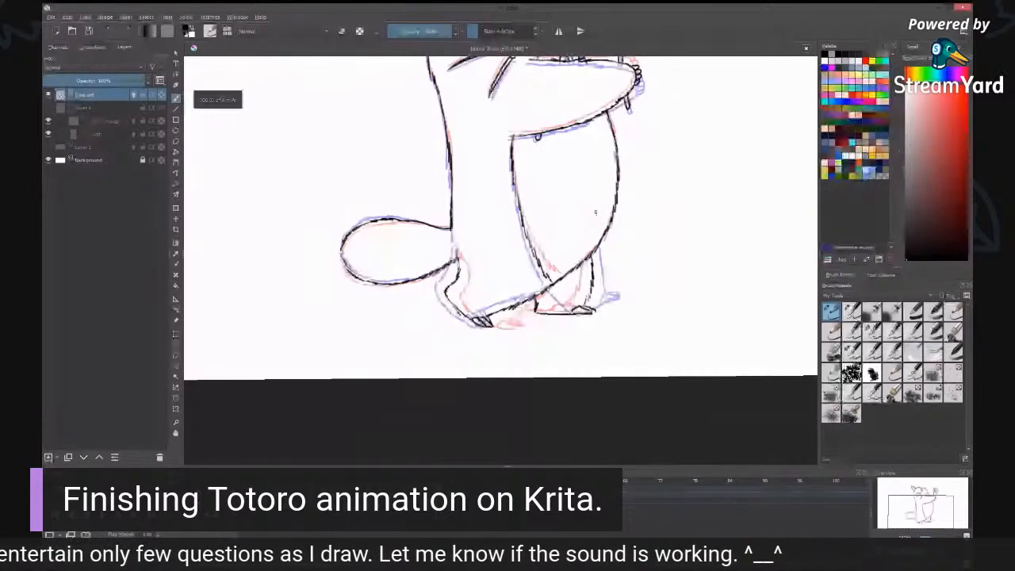
{"action": "key", "text": "minus"}
{"action": "left_click_drag", "start_coordinate": [604, 193], "coordinate": [635, 274]}
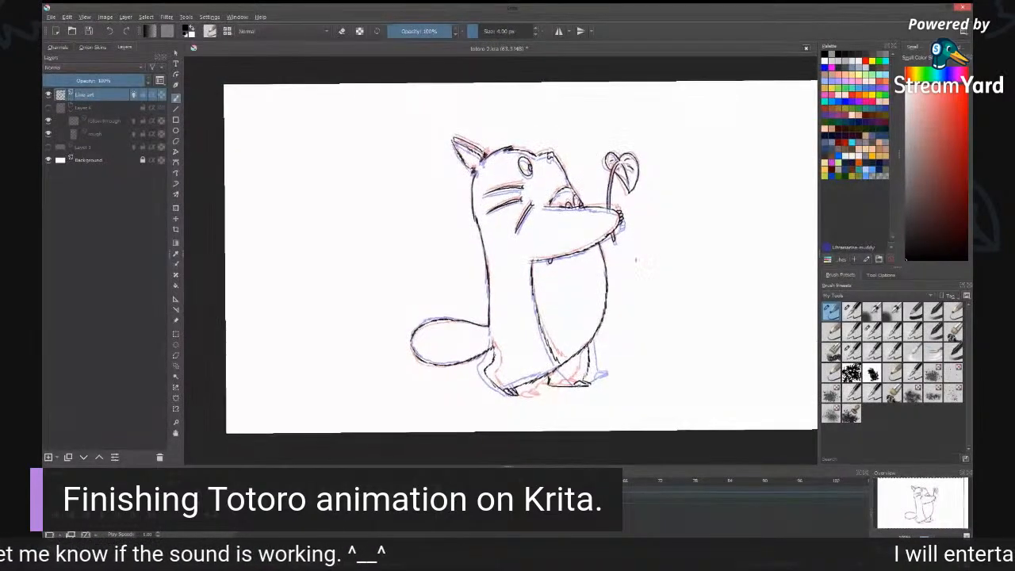
{"action": "key", "text": "2"}
{"action": "key", "text": "minus"}
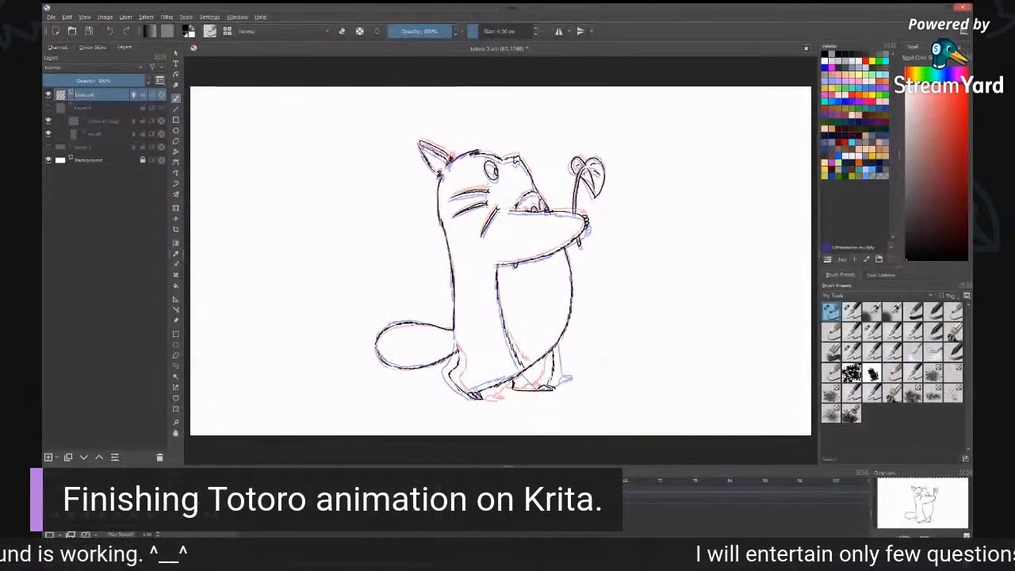
{"action": "key", "text": "space"}
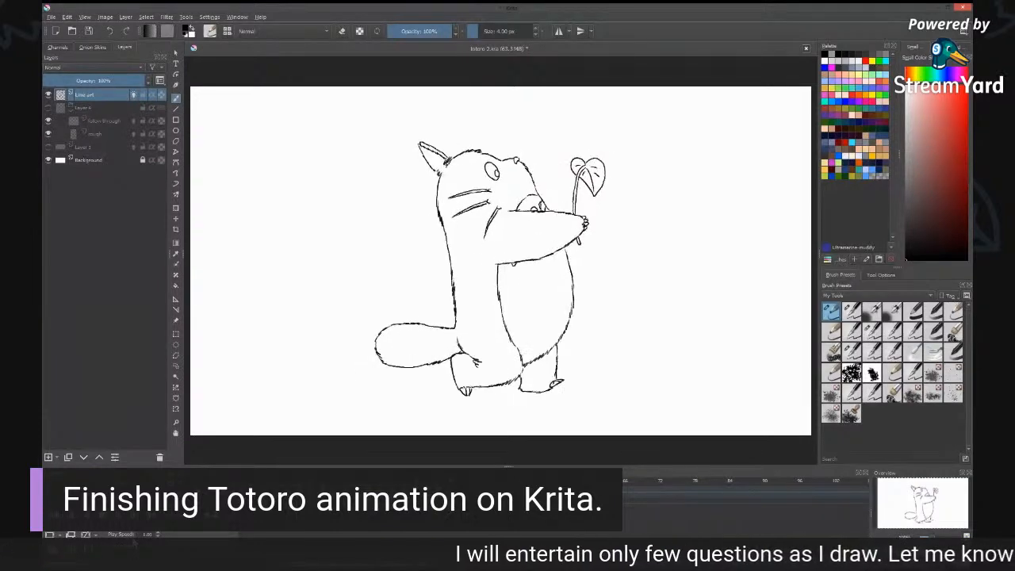
{"action": "key", "text": "Tab"}
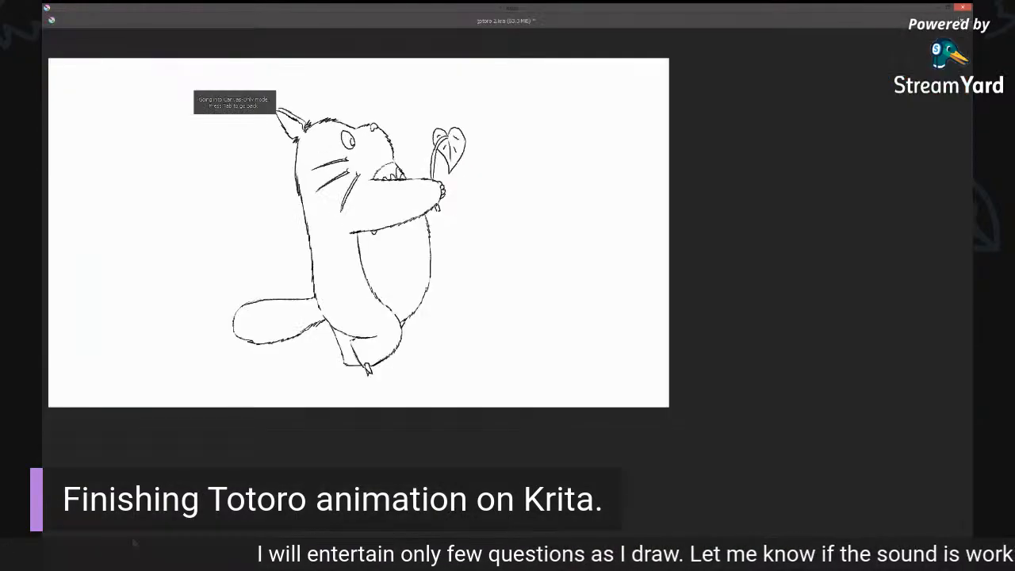
{"action": "key", "text": "2"}
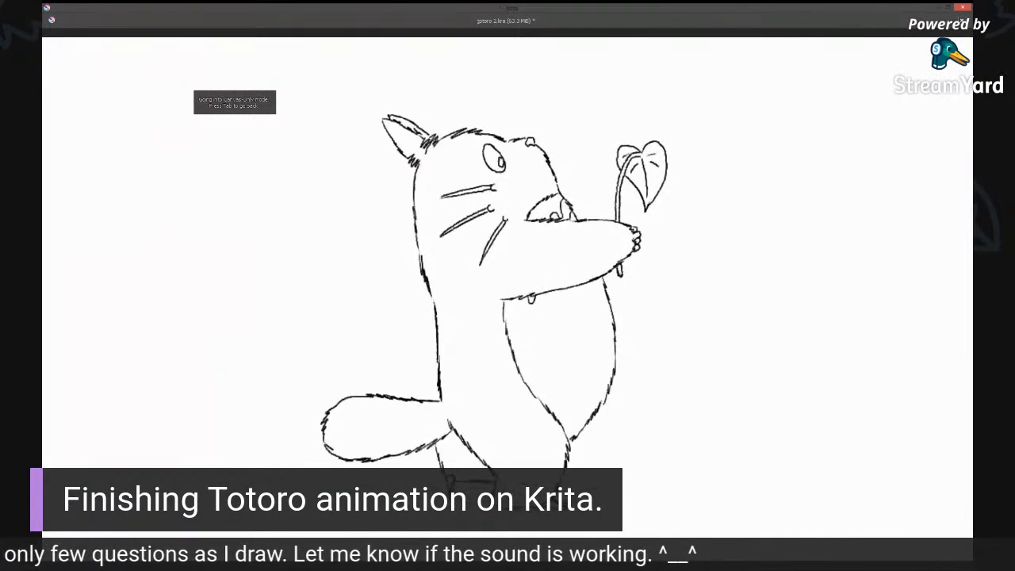
{"action": "key", "text": "1"}
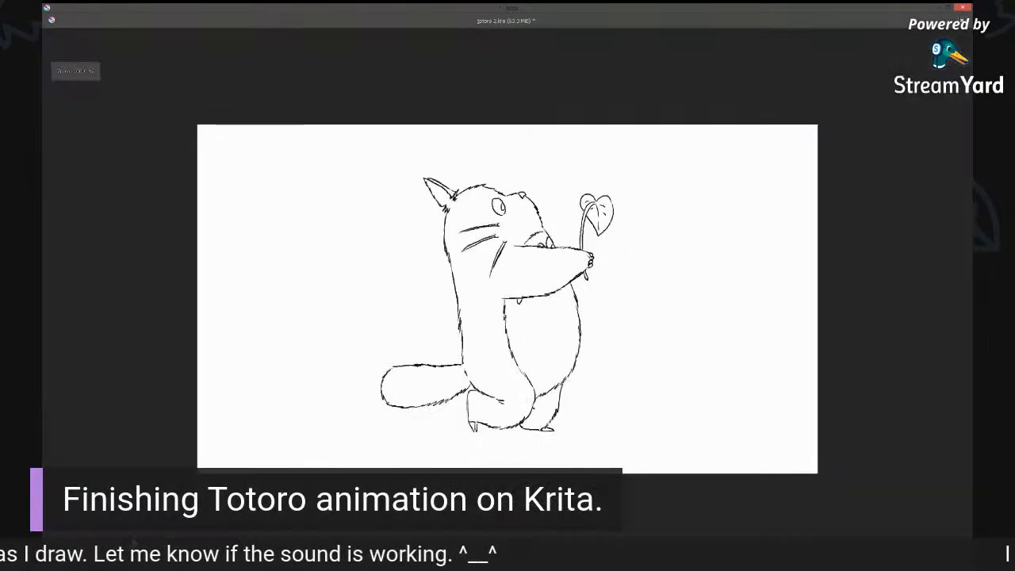